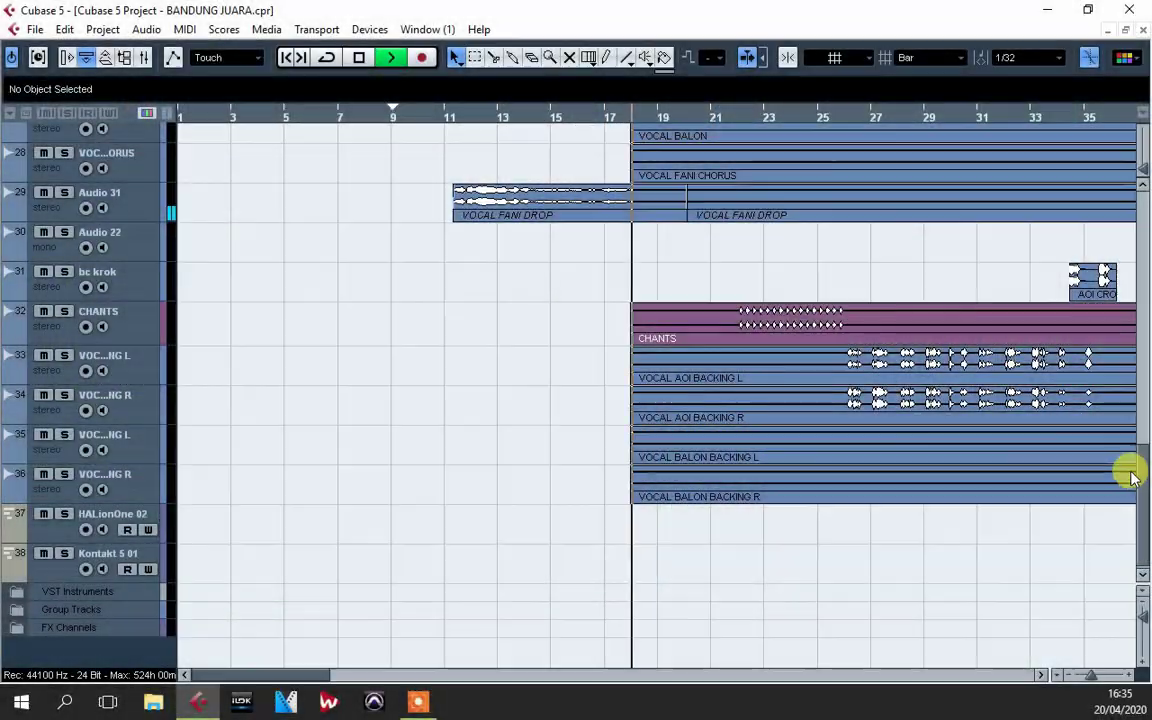
# - Lower the Stereo Out fader in the Mixer all the way to the bottom and select that channel
pyautogui.scroll(1, 1134, 470)
pyautogui.scroll(1, 1136, 468)
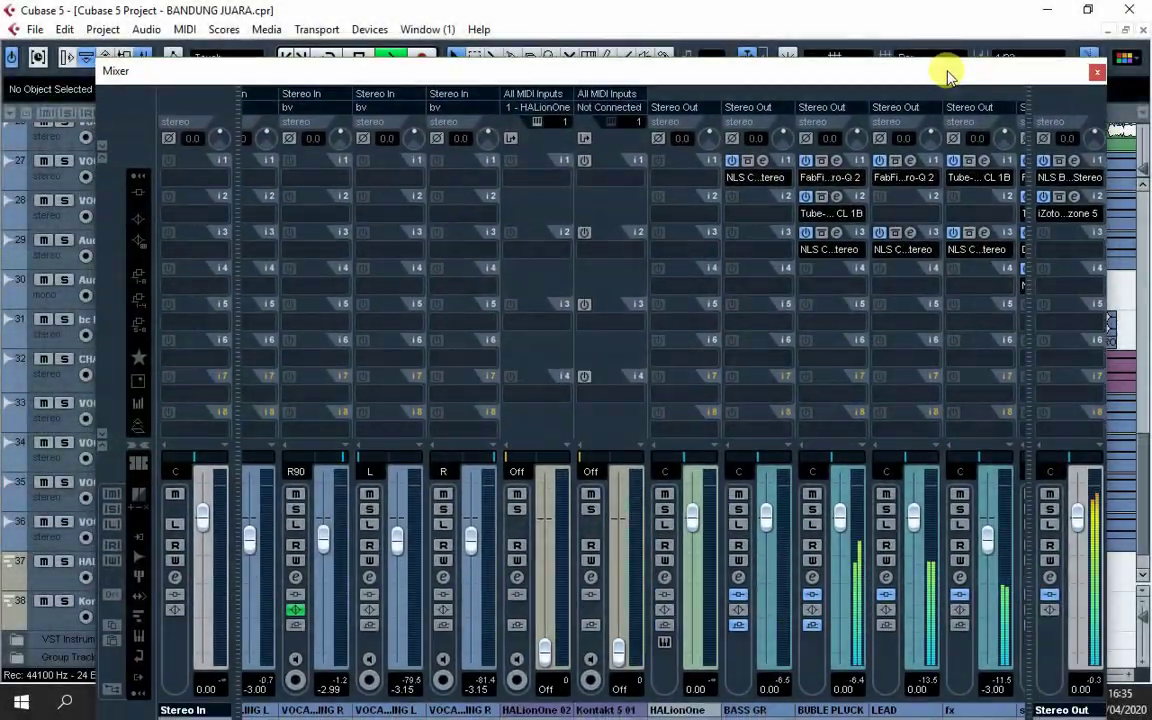
pyautogui.moveTo(948, 75); pyautogui.dragTo(954, 61)
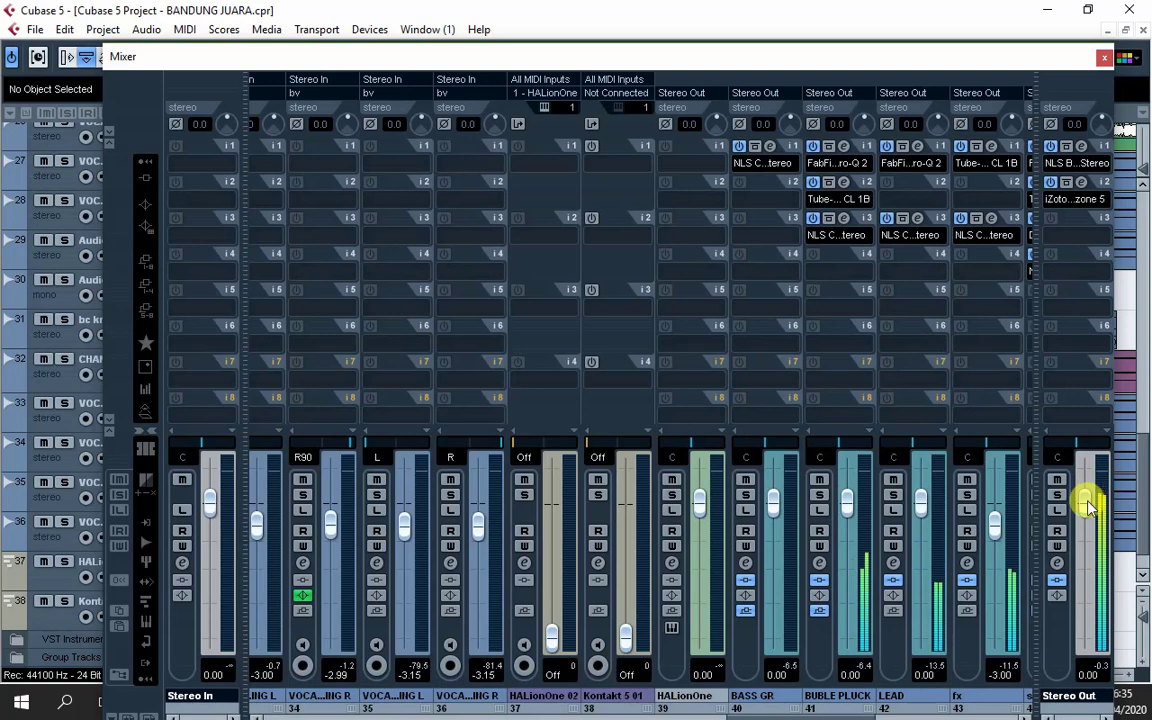
pyautogui.moveTo(1087, 505); pyautogui.dragTo(1103, 660)
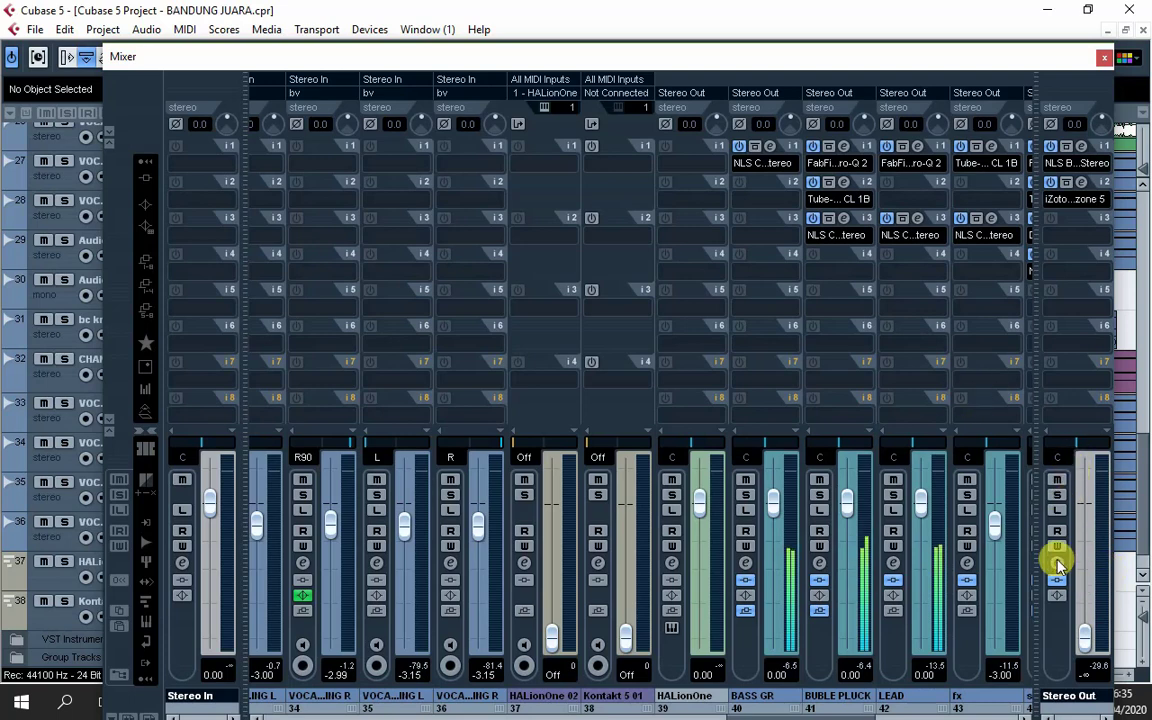
pyautogui.click(1064, 635)
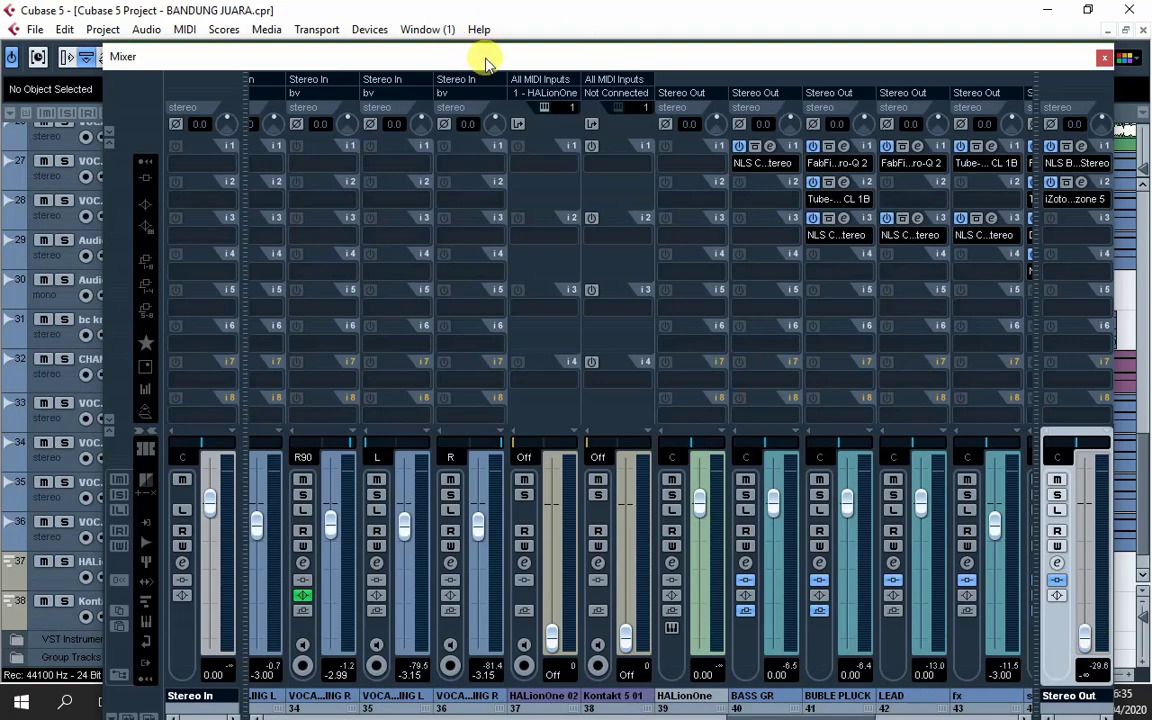
# - Return the Stereo Out fader to 0.00 and close the Mixer
pyautogui.moveTo(487, 62); pyautogui.dragTo(452, 60)
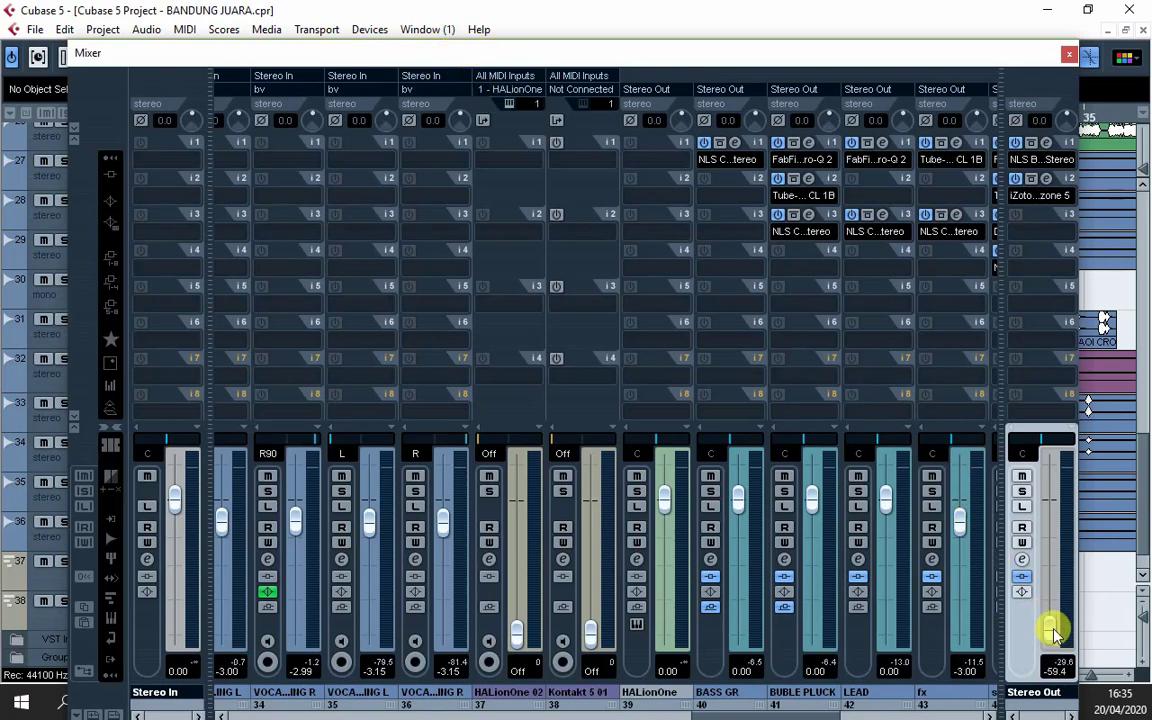
pyautogui.moveTo(1052, 628); pyautogui.dragTo(1055, 510)
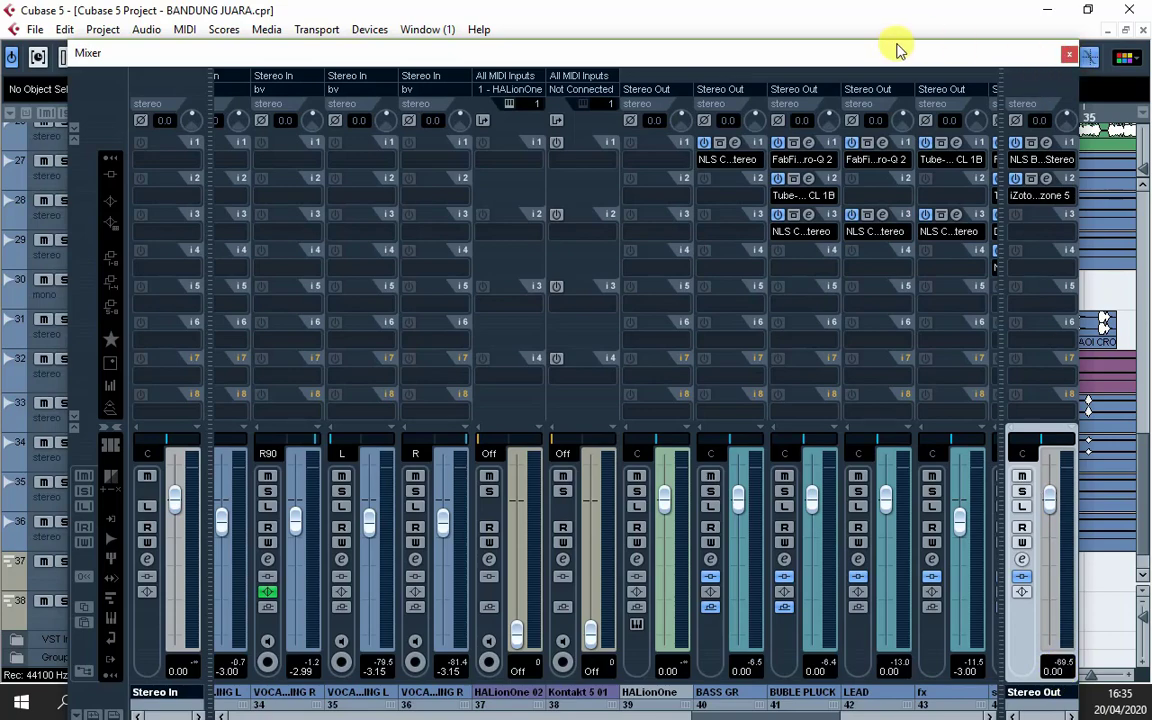
pyautogui.moveTo(884, 57); pyautogui.dragTo(851, 66)
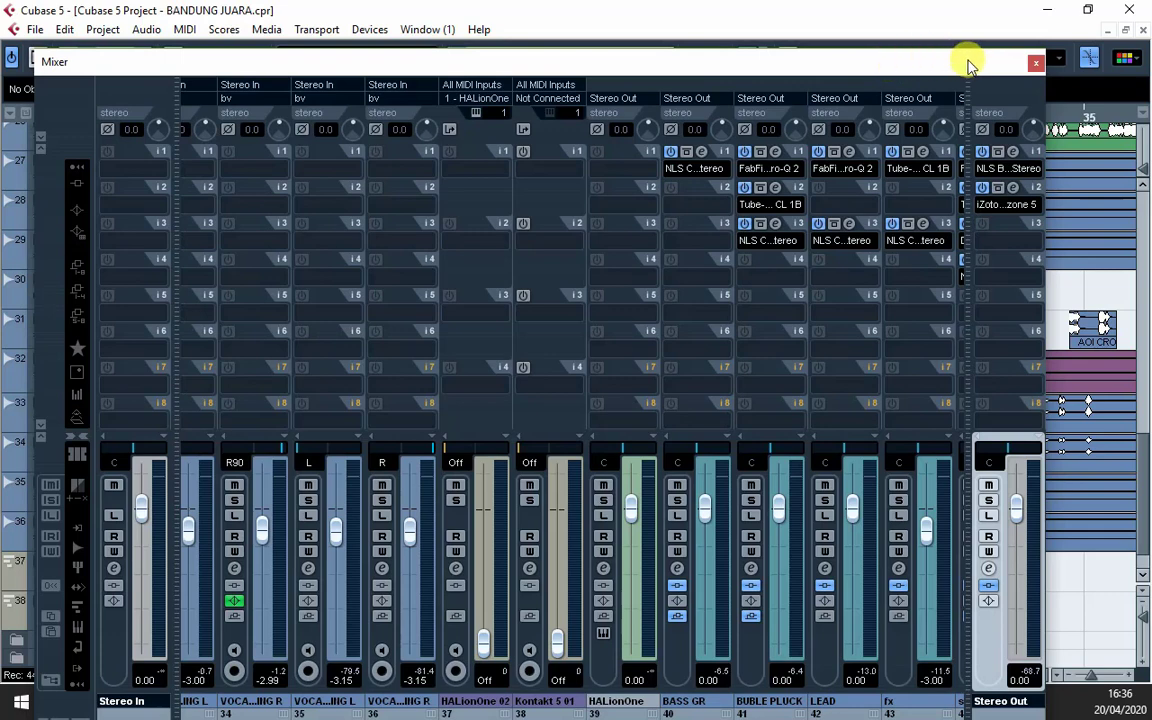
pyautogui.moveTo(905, 66); pyautogui.dragTo(944, 26)
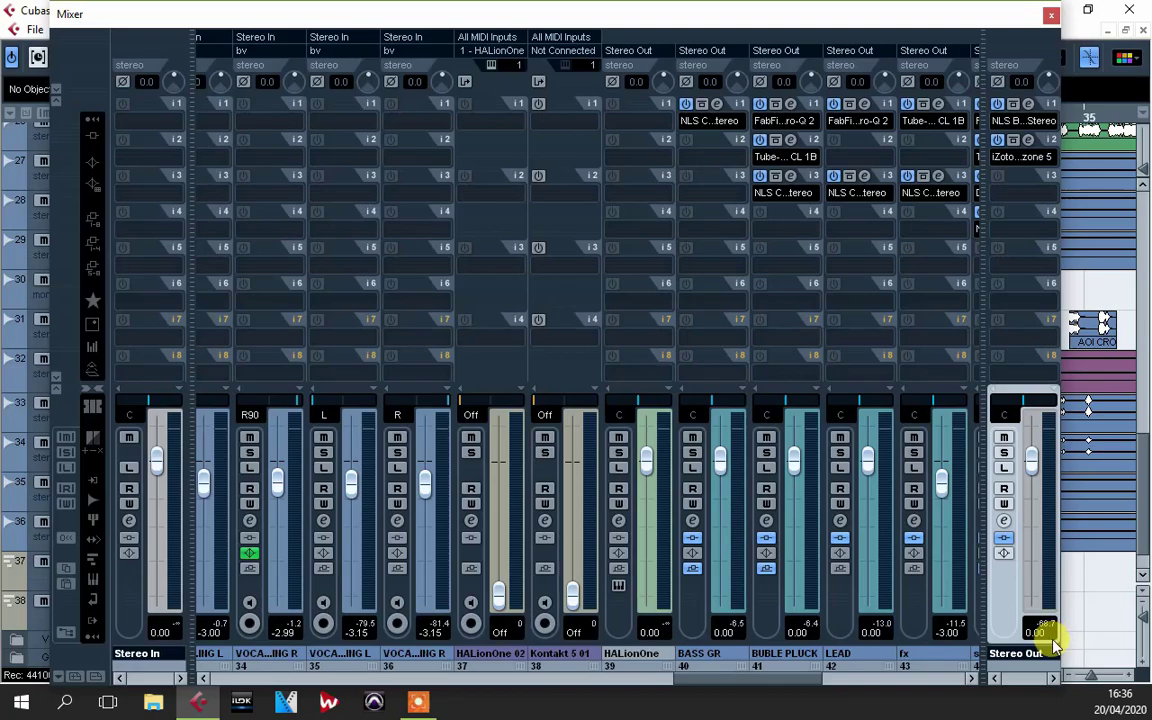
pyautogui.moveTo(322, 22); pyautogui.dragTo(322, 57)
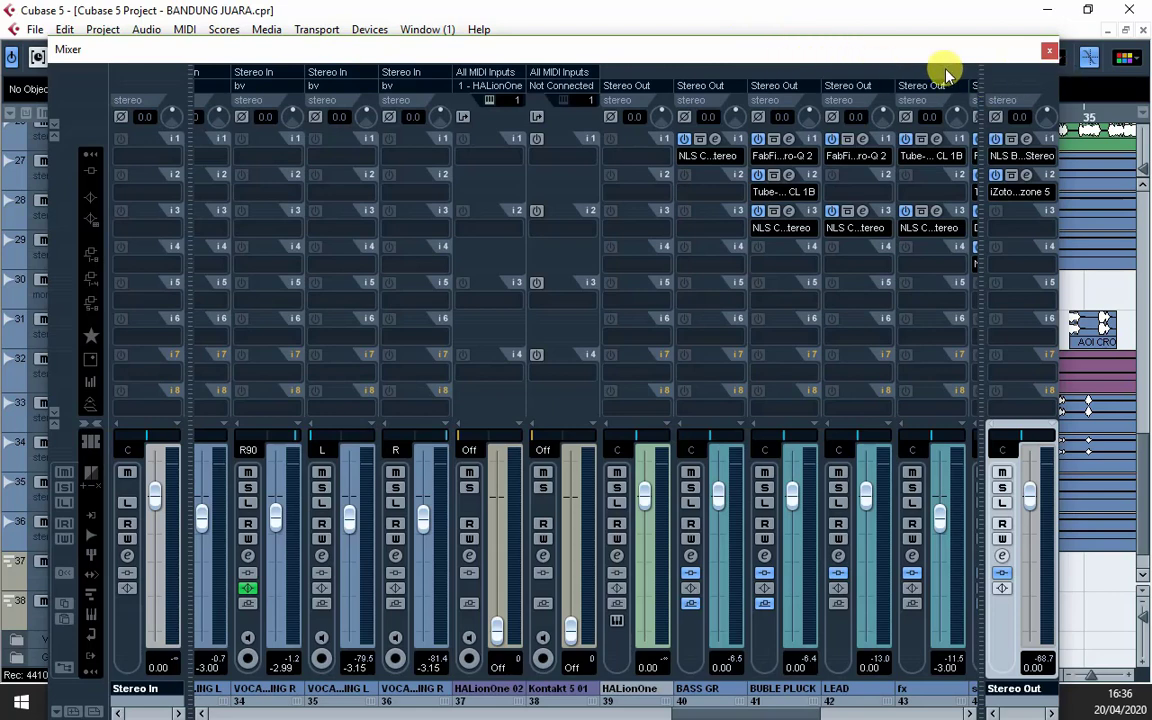
pyautogui.click(1048, 57)
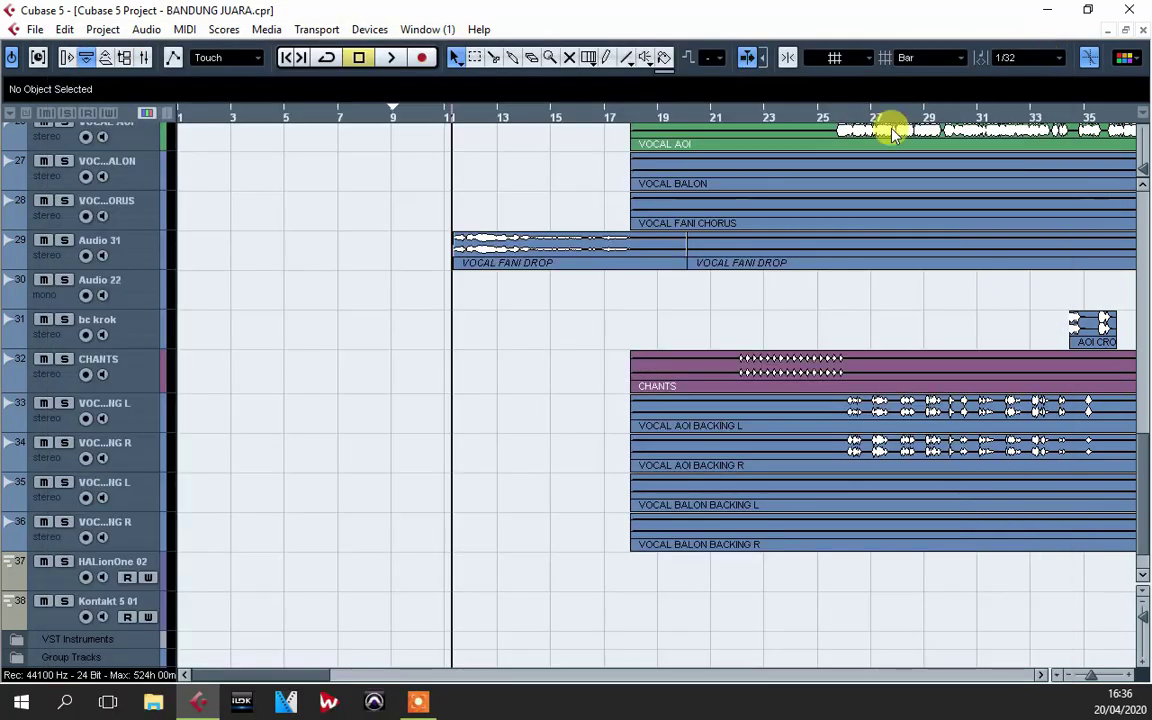
# - Solo the percussion folder and listen to the drum tracks from the start of their clips
pyautogui.scroll(-1, 213, 149)
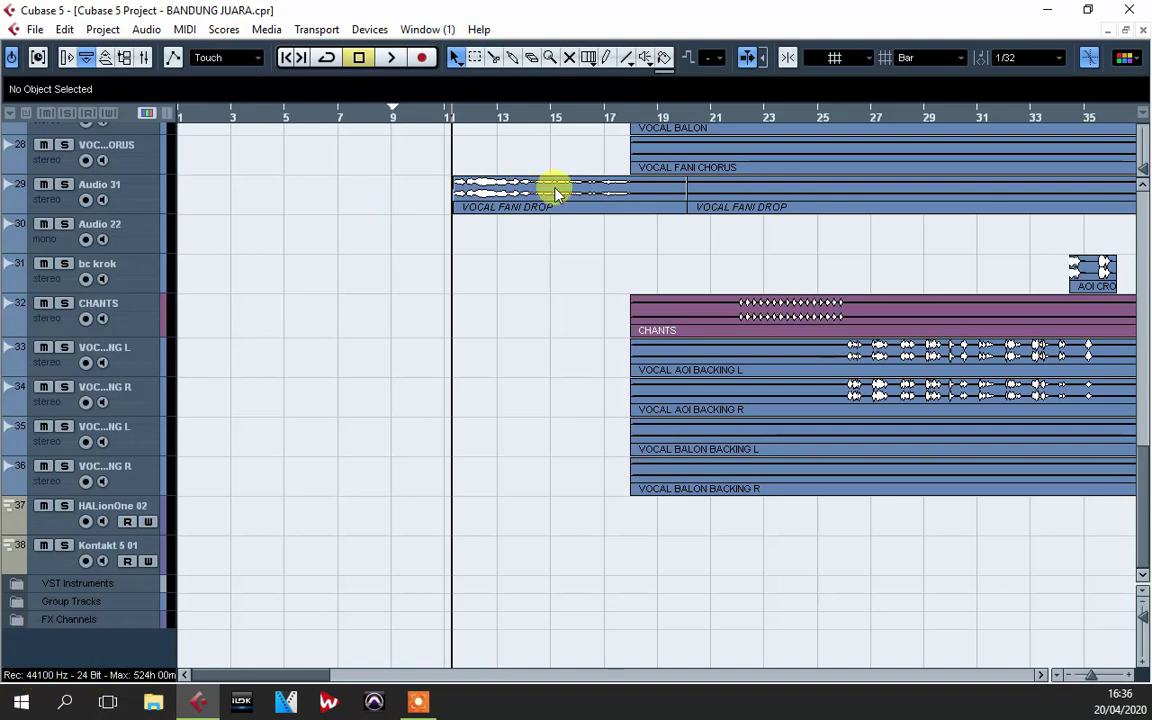
pyautogui.moveTo(1095, 680); pyautogui.dragTo(1095, 681)
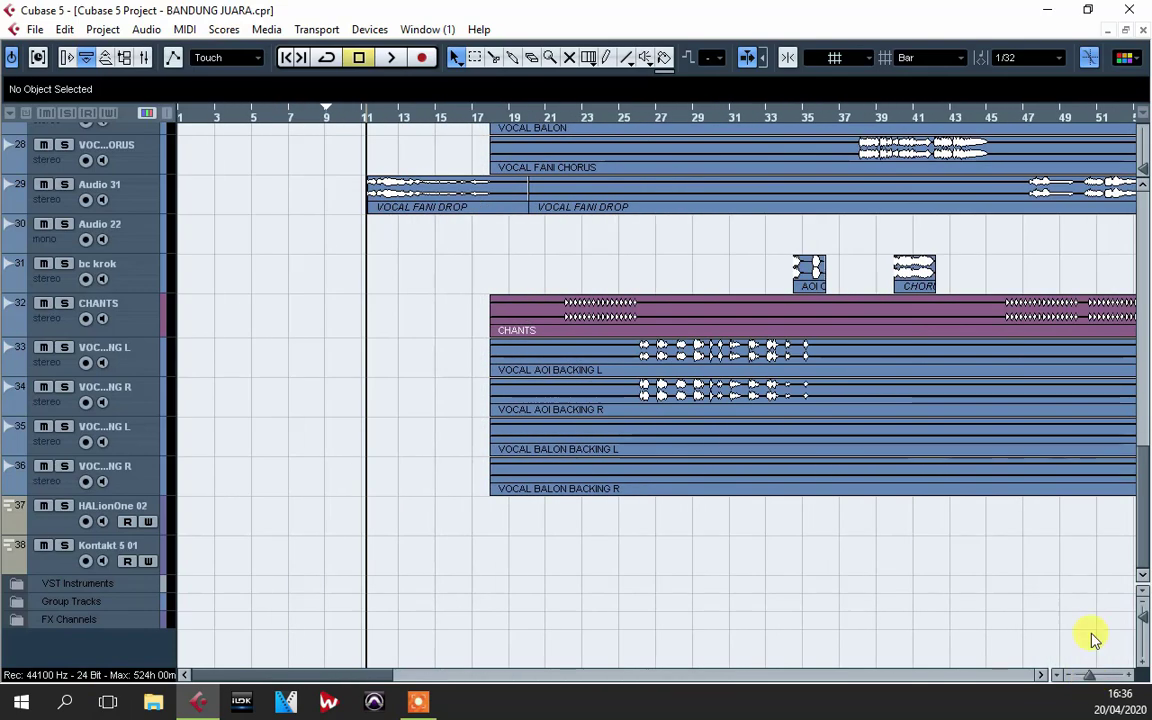
pyautogui.moveTo(1145, 488); pyautogui.dragTo(1147, 205)
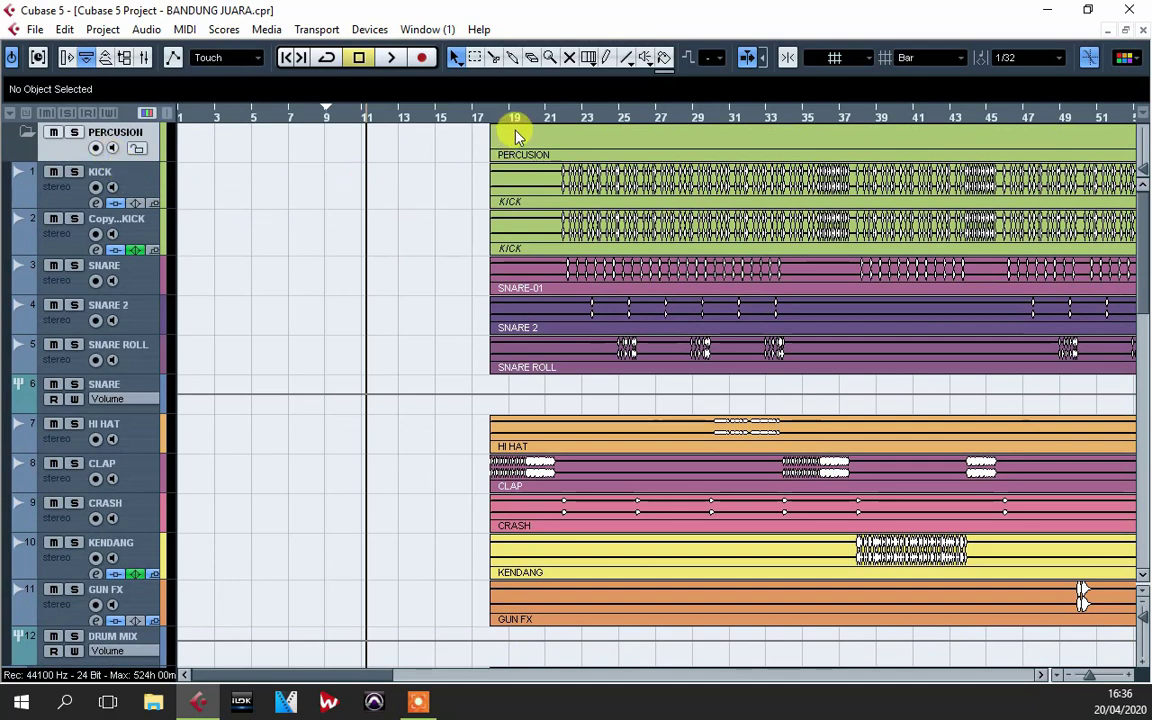
pyautogui.click(75, 136)
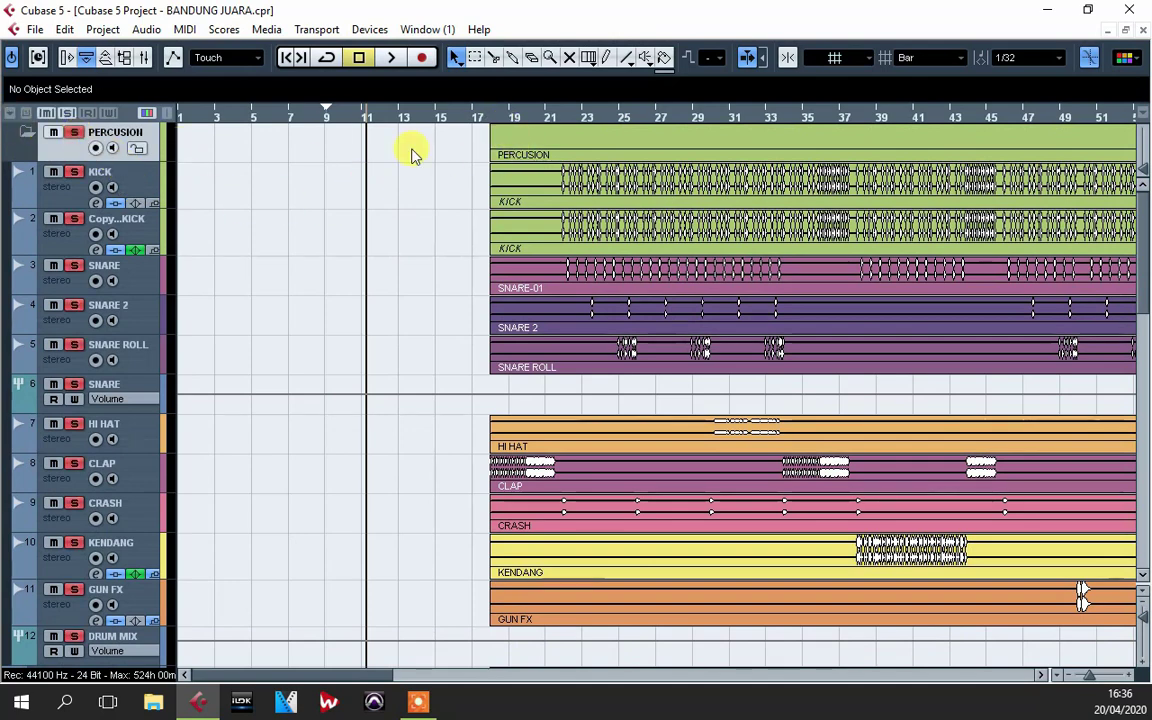
pyautogui.click(490, 118)
pyautogui.press('space')
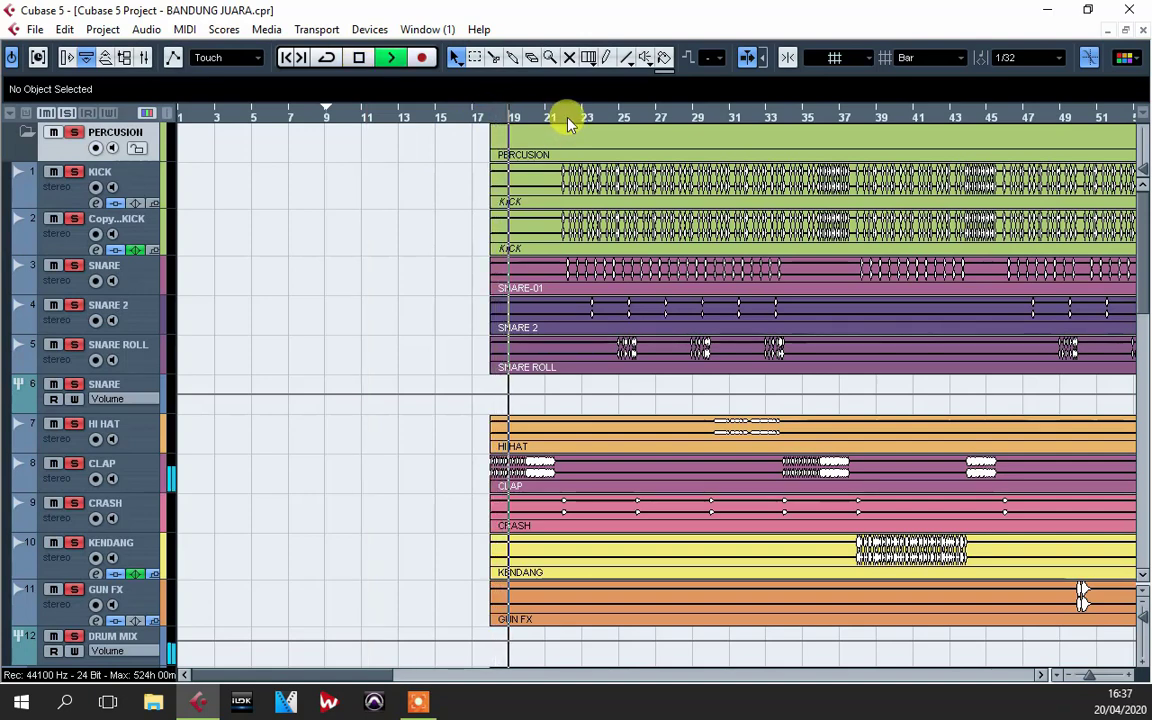
pyautogui.click(95, 187)
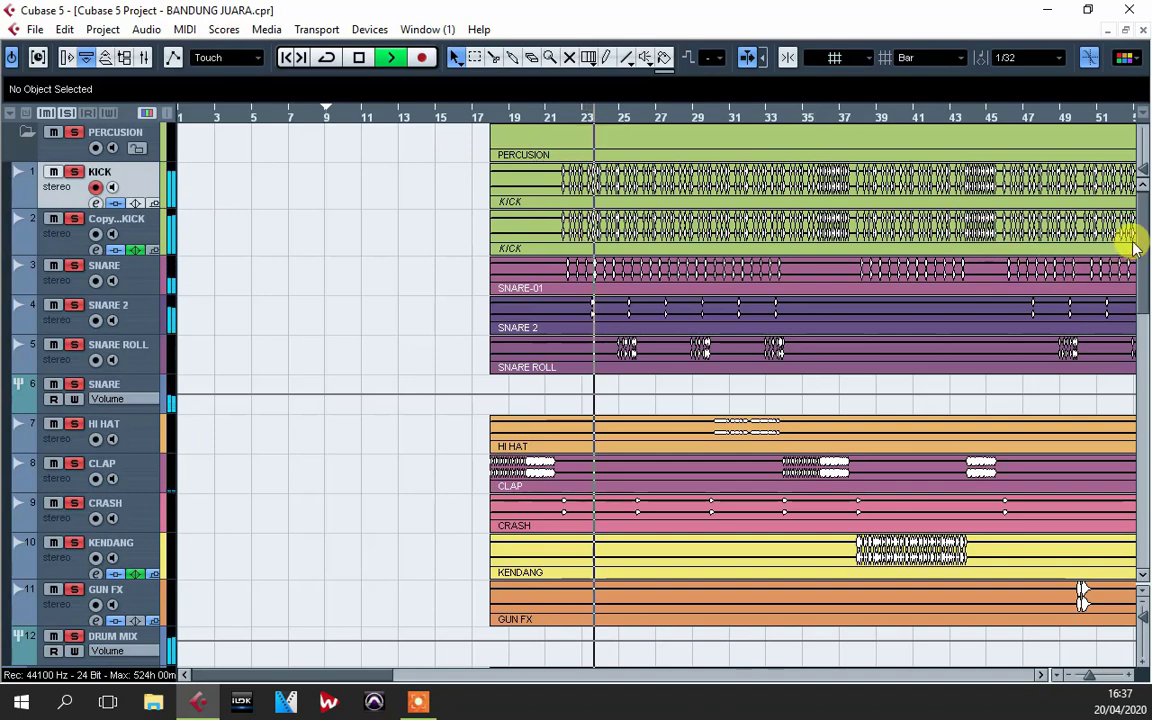
pyautogui.moveTo(1131, 237); pyautogui.dragTo(1143, 306)
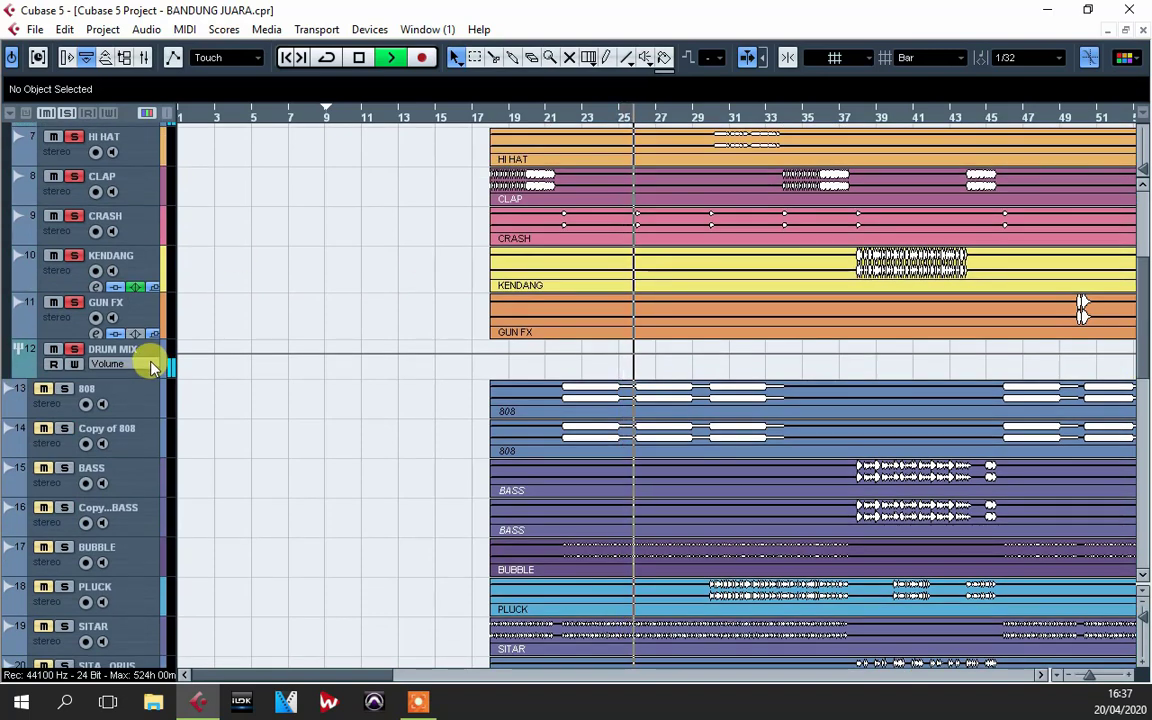
pyautogui.press('space')
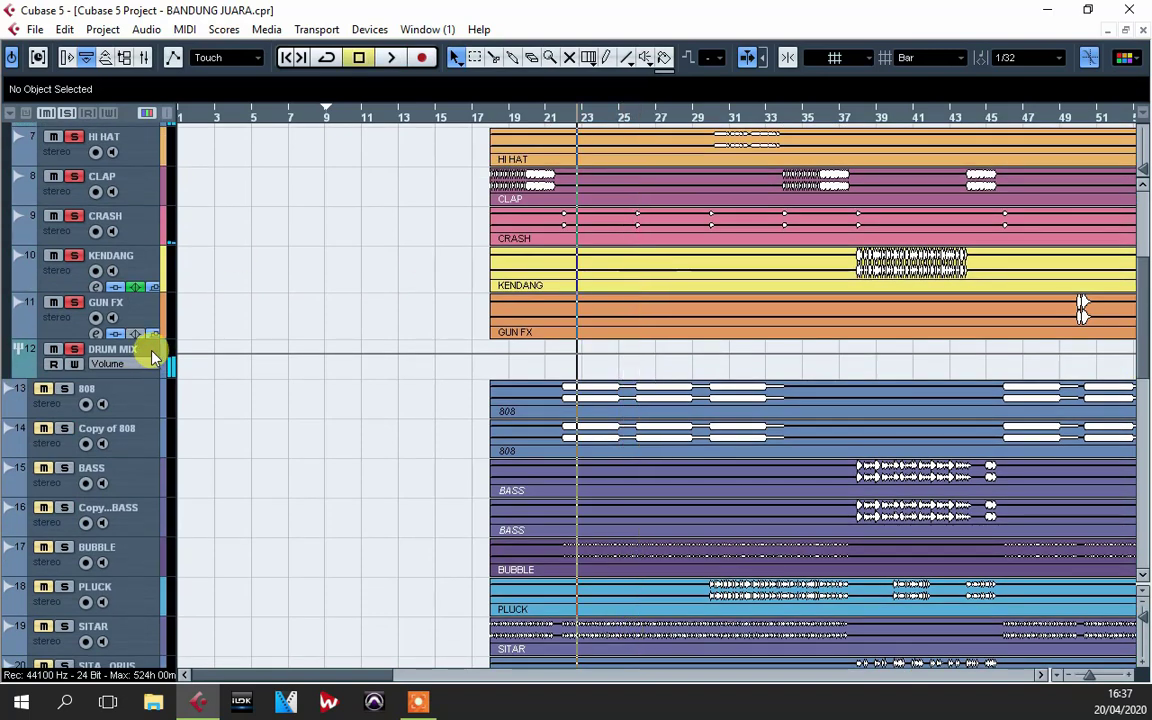
# - Select the DRUM MIX group and examine its insert effects and fader among the Mixer channels
pyautogui.click(152, 357)
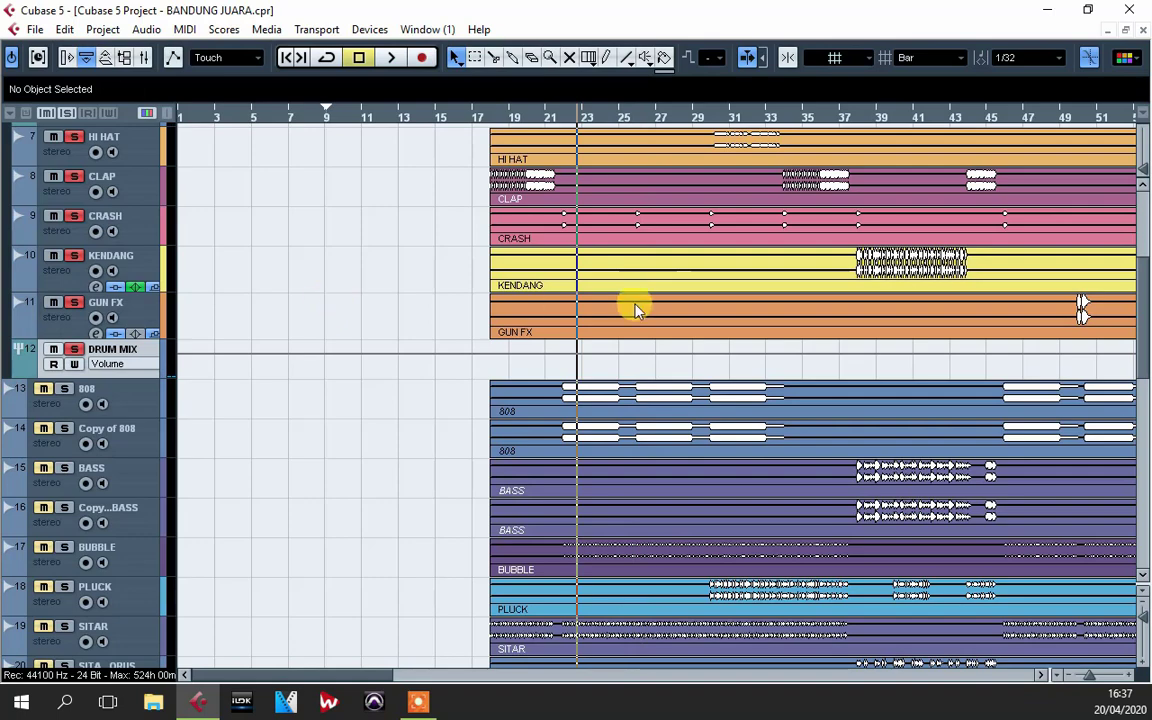
pyautogui.moveTo(1148, 312); pyautogui.dragTo(1139, 283)
pyautogui.press('F3')
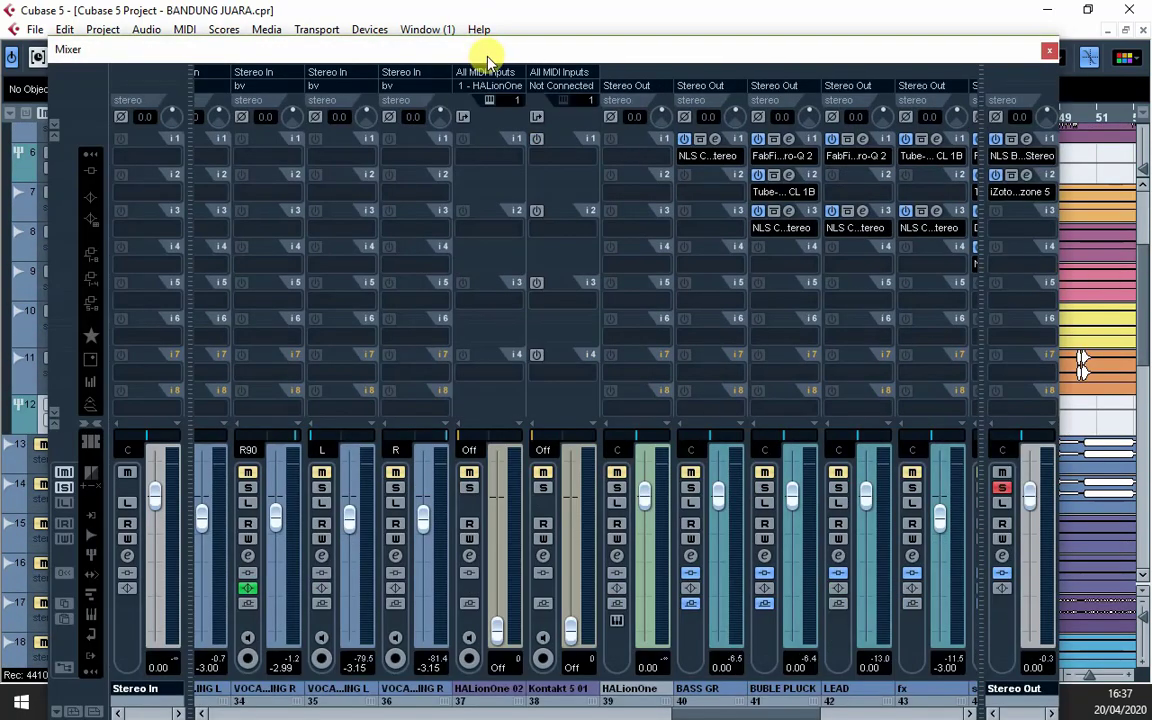
pyautogui.moveTo(483, 46); pyautogui.dragTo(476, 31)
pyautogui.moveTo(712, 697); pyautogui.dragTo(368, 694)
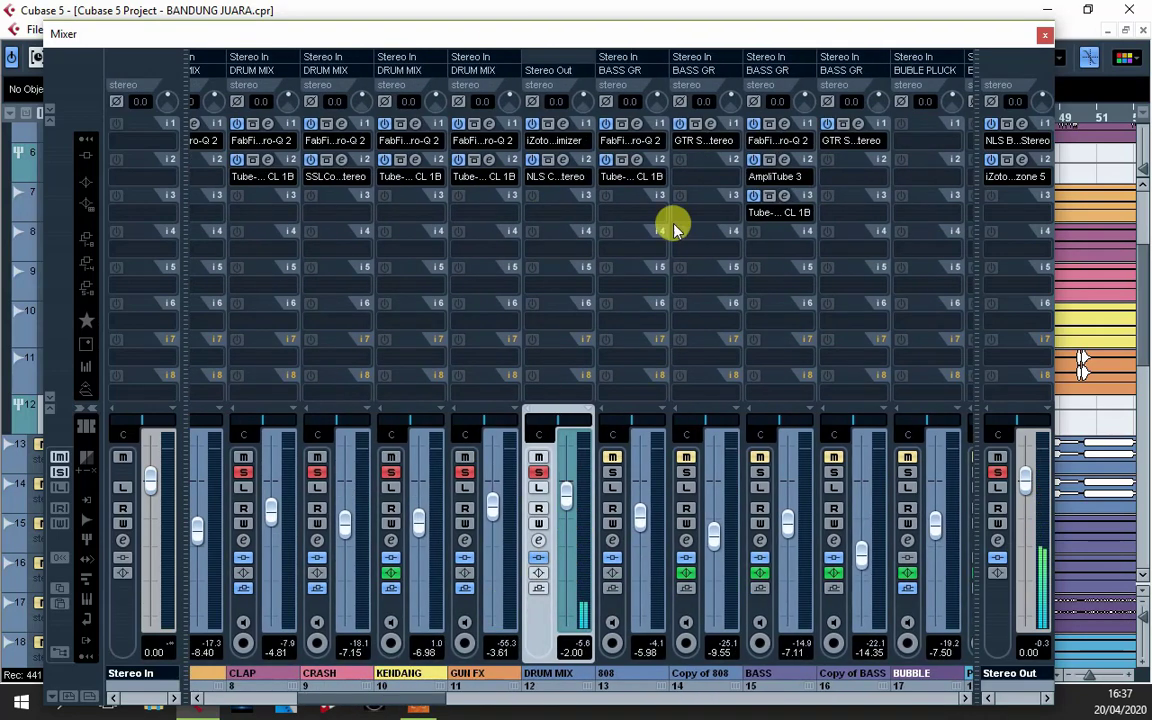
pyautogui.click(1044, 35)
# - Clear the percussion solos, solo only the KICK track and listen to it from about bar 25
pyautogui.moveTo(1142, 288); pyautogui.dragTo(1147, 154)
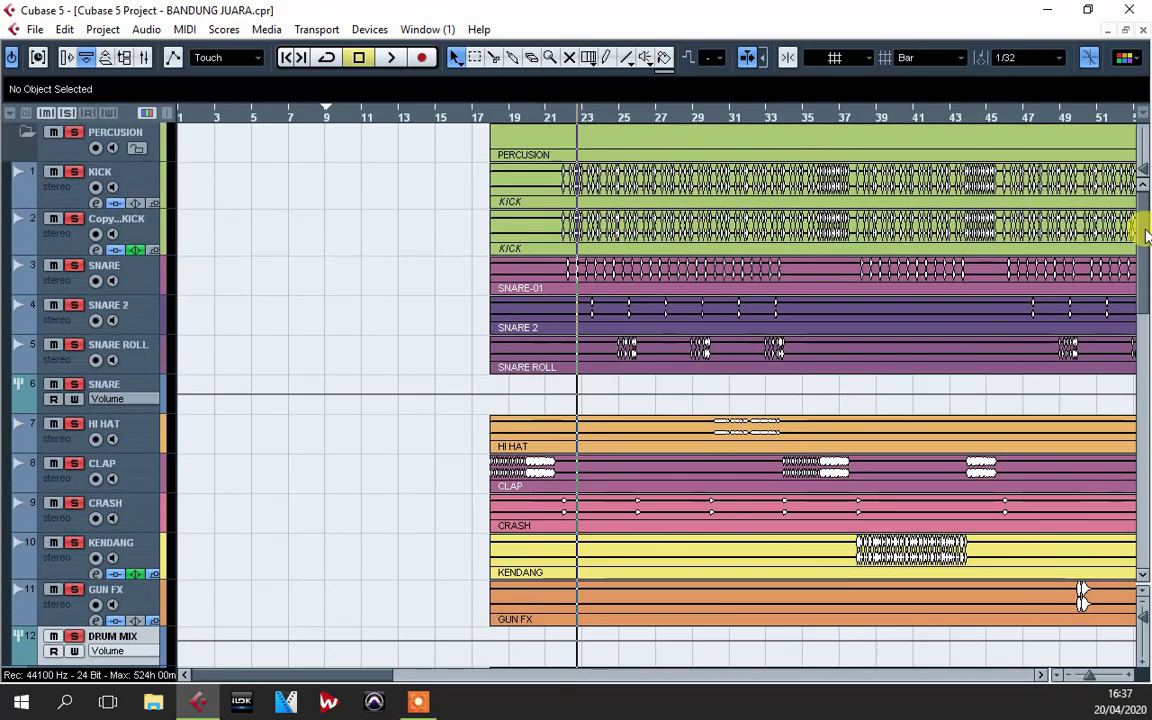
pyautogui.click(136, 185)
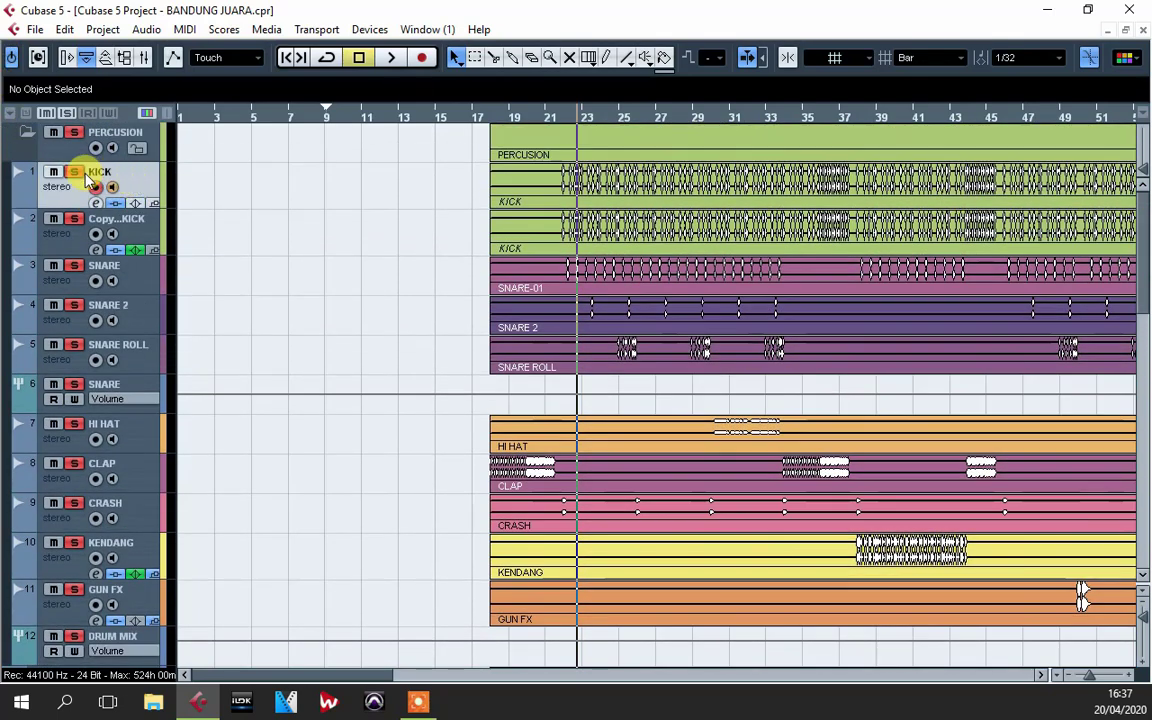
pyautogui.click(68, 112)
pyautogui.click(75, 172)
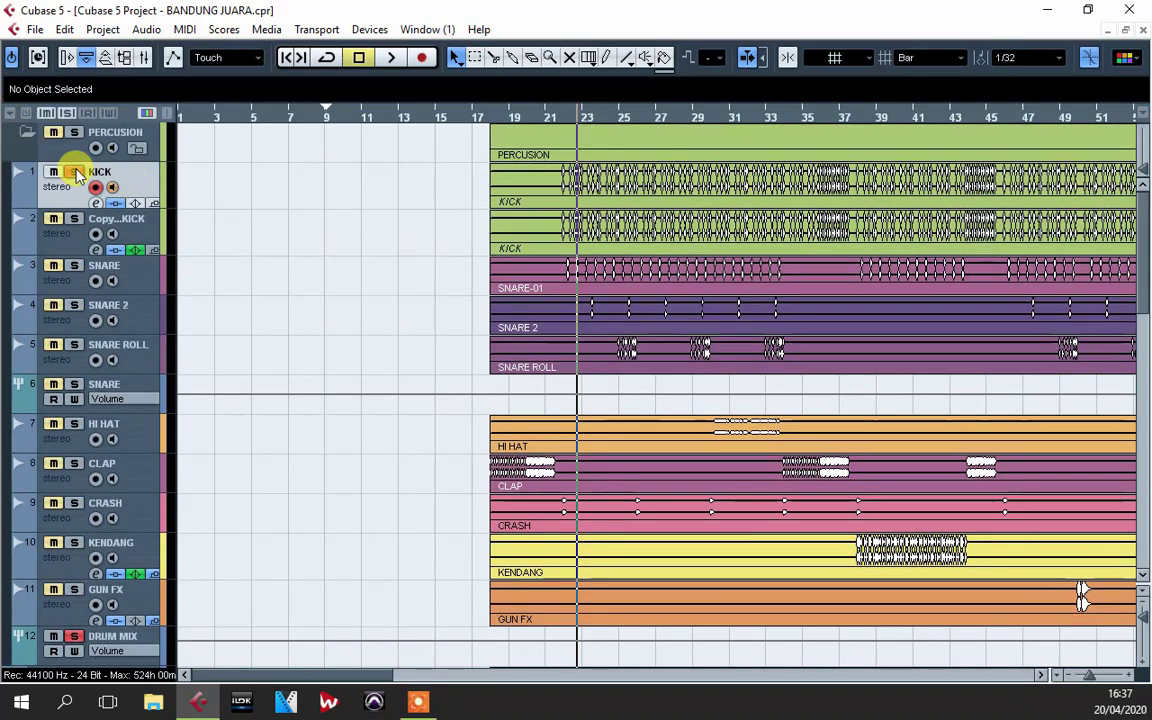
pyautogui.click(626, 118)
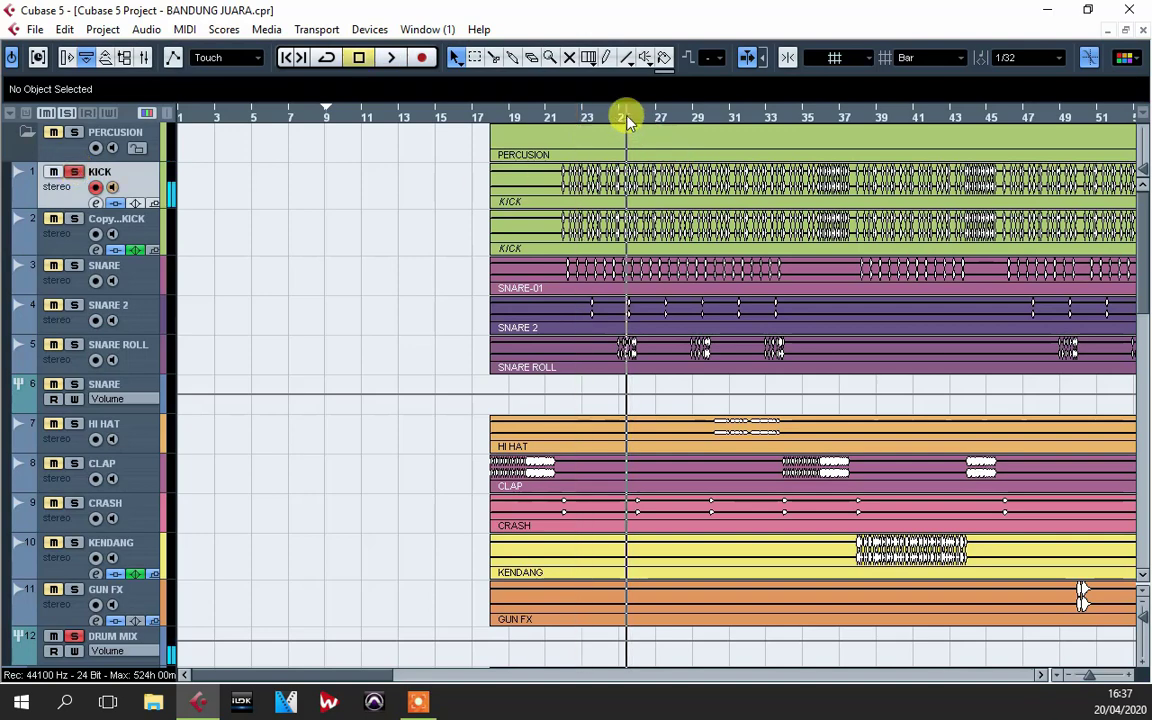
pyautogui.press('space')
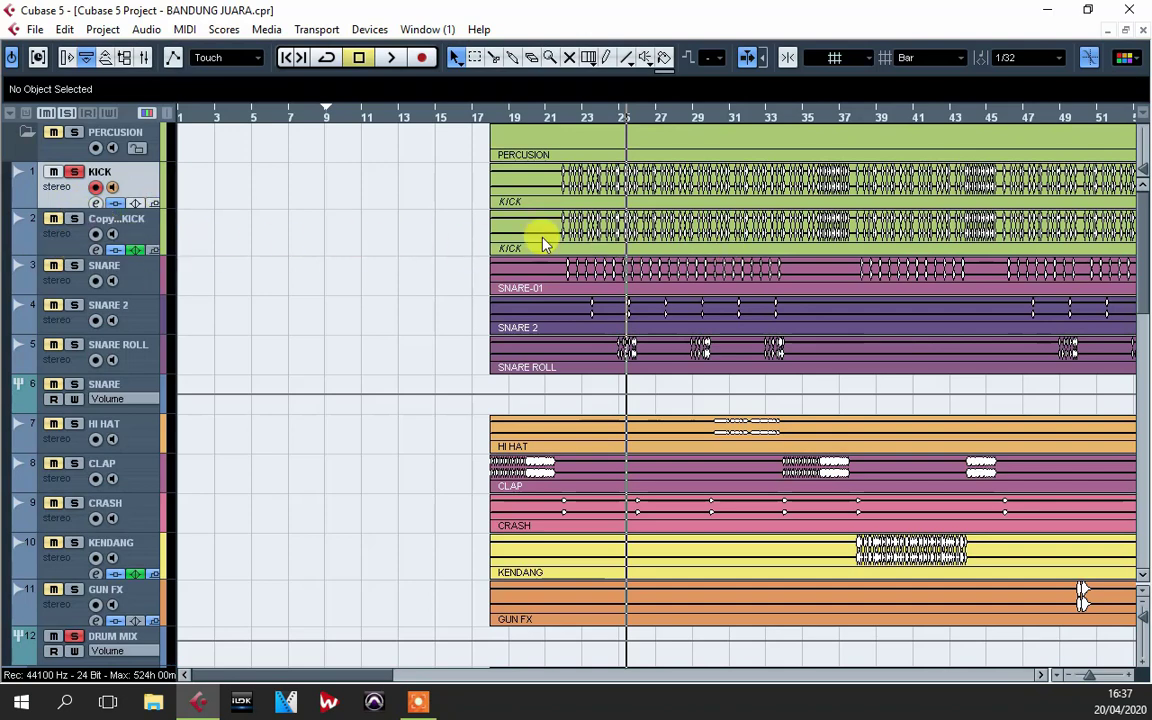
# - Solo the Copy of KICK track and open the FabFilter Pro-Q 2 insert from its channel settings
pyautogui.click(136, 240)
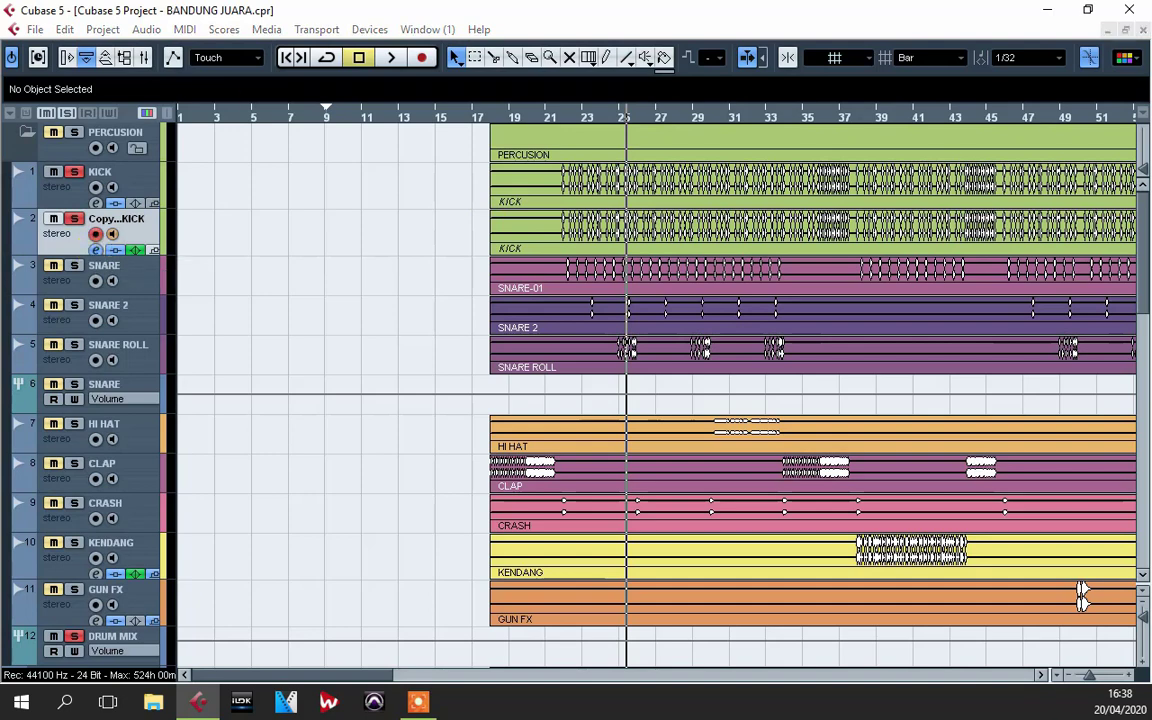
pyautogui.click(63, 225)
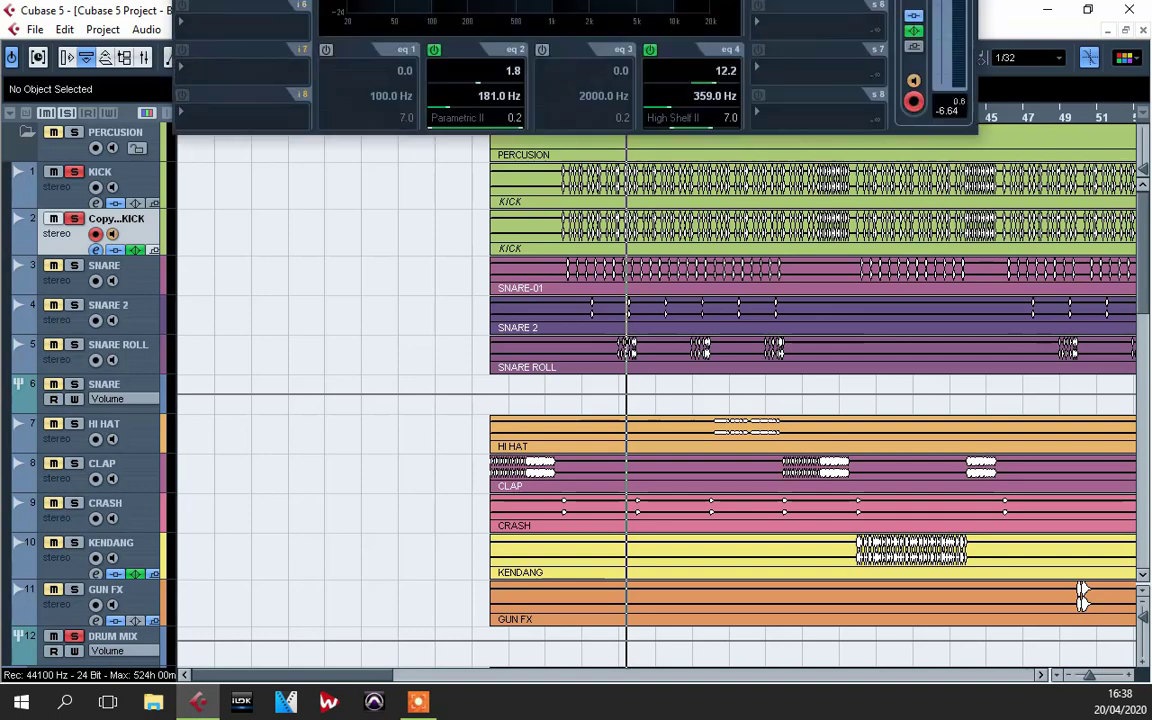
pyautogui.moveTo(679, 30); pyautogui.dragTo(678, 156)
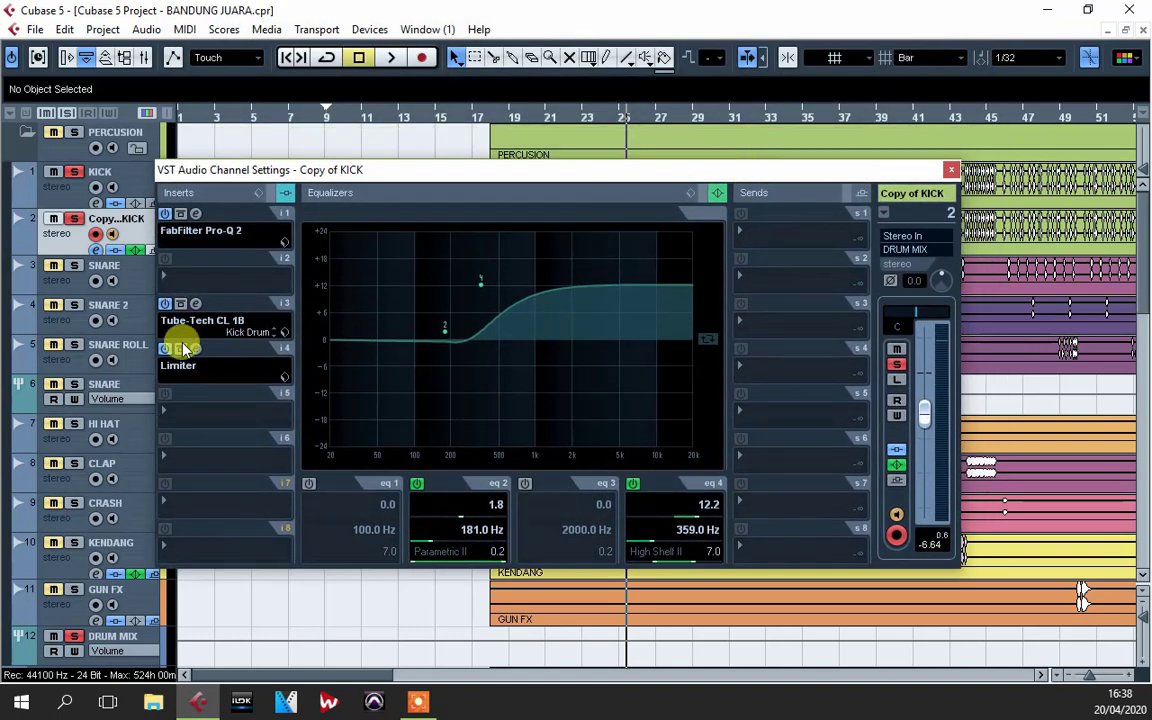
pyautogui.click(197, 216)
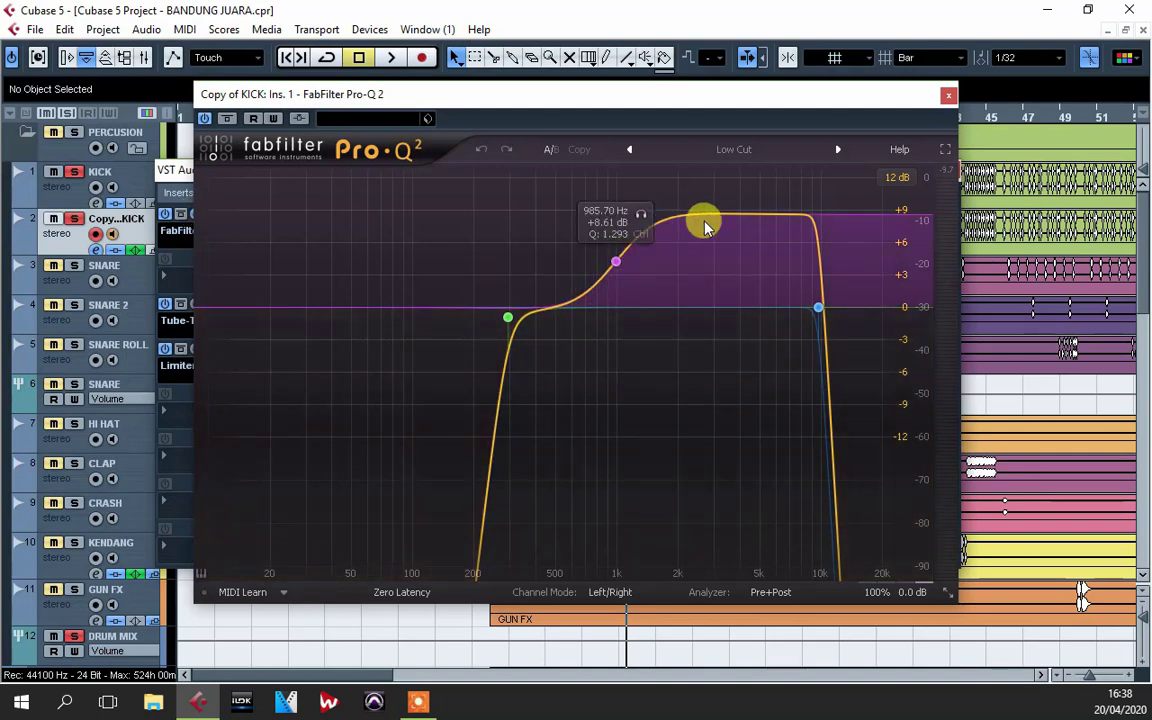
# - Listen to the Copy of KICK with the 985.70 Hz band soloed in FabFilter Pro-Q 2
pyautogui.press('space')
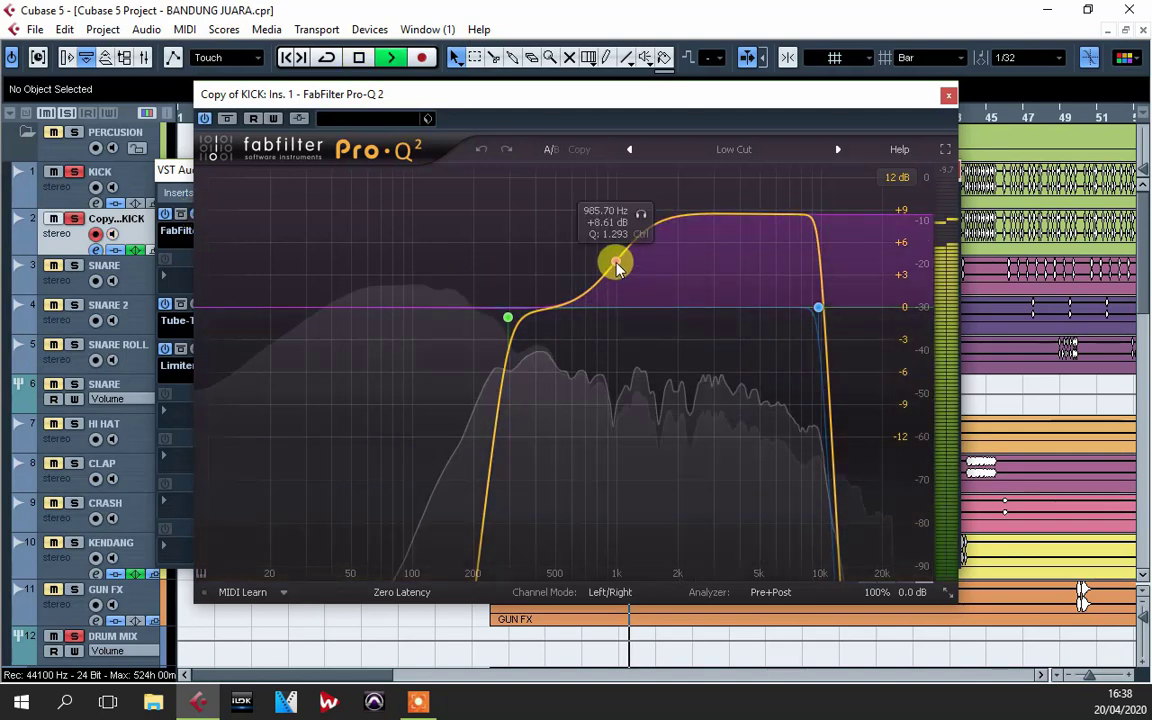
pyautogui.moveTo(637, 229); pyautogui.dragTo(643, 219)
pyautogui.press('space')
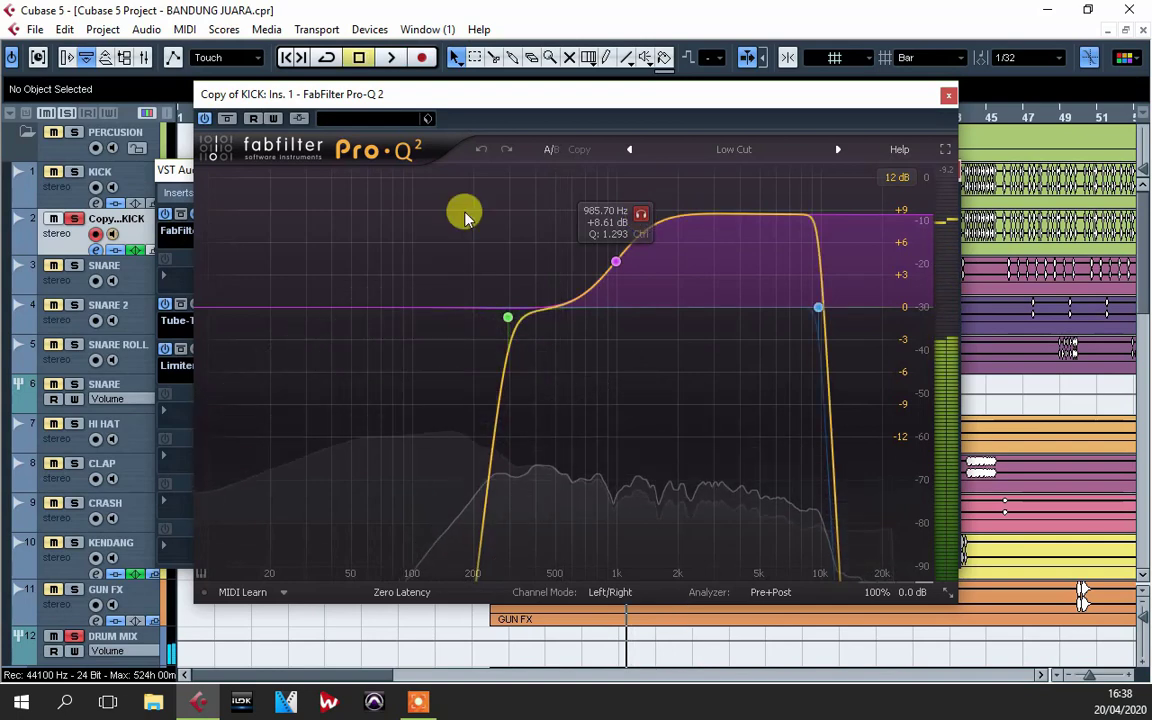
# - Select the KICK track and reposition the Copy of KICK's FabFilter Pro-Q 2 window over the project
pyautogui.click(77, 188)
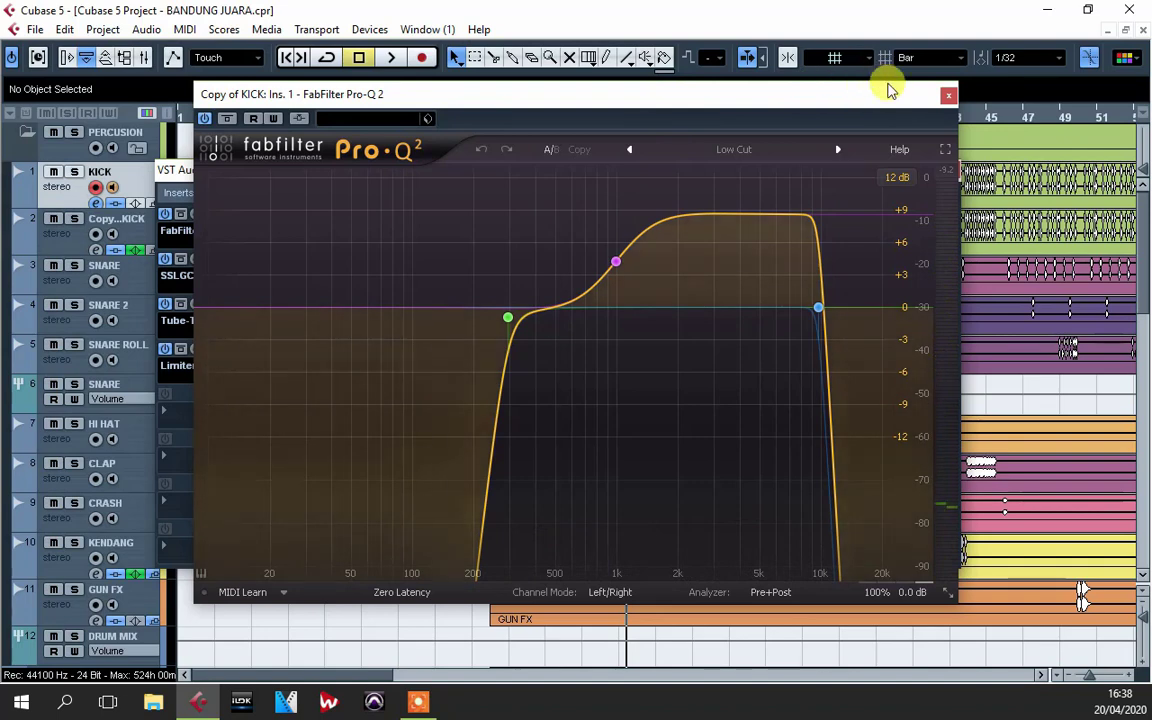
pyautogui.moveTo(808, 104); pyautogui.dragTo(790, 135)
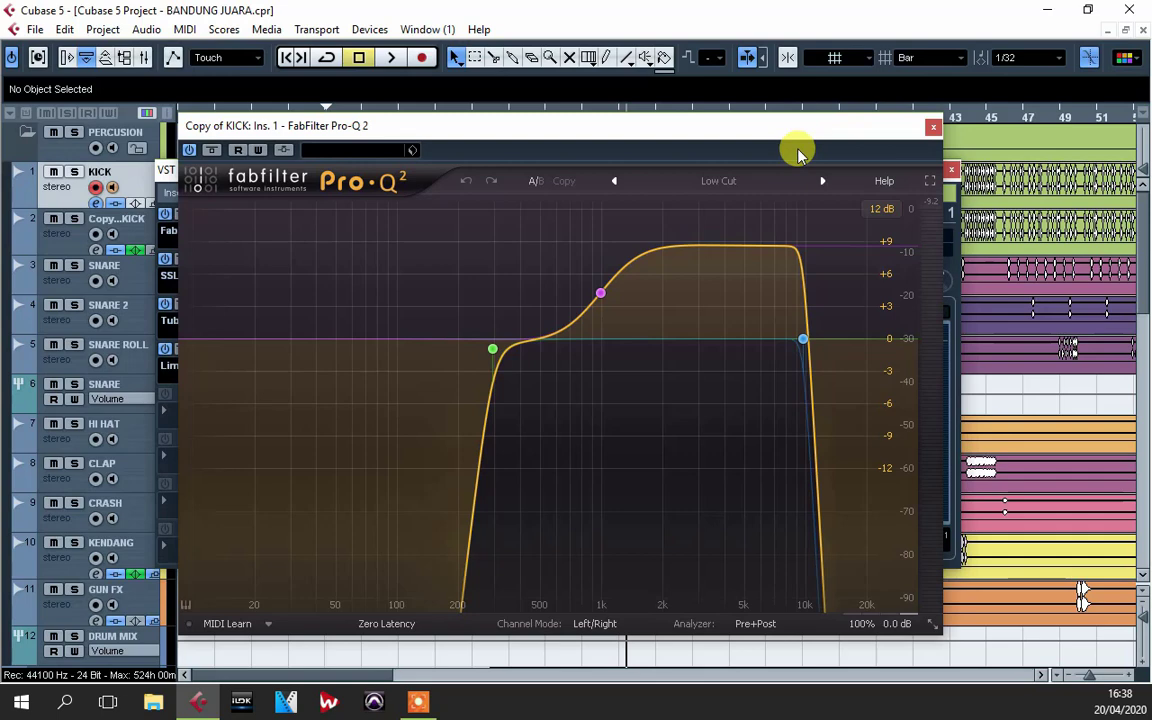
pyautogui.moveTo(521, 124); pyautogui.dragTo(476, 142)
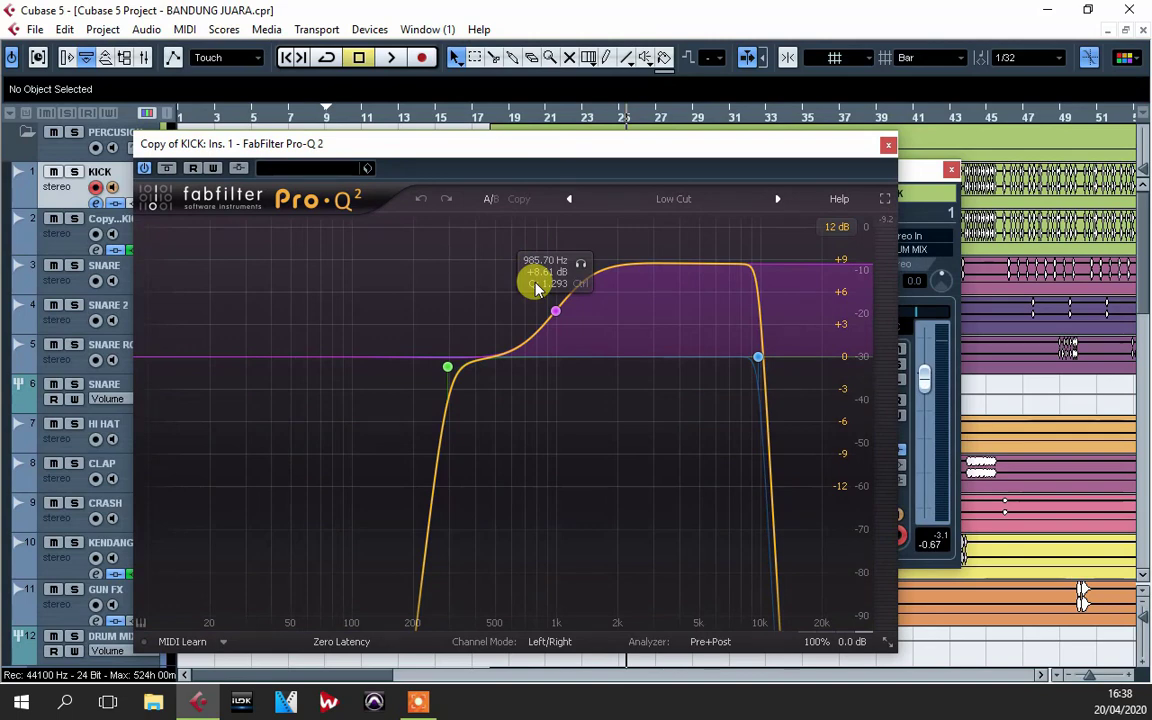
# - Select the Copy of KICK track, close its FabFilter Pro-Q 2 window and bring its channel settings fully into view
pyautogui.click(46, 237)
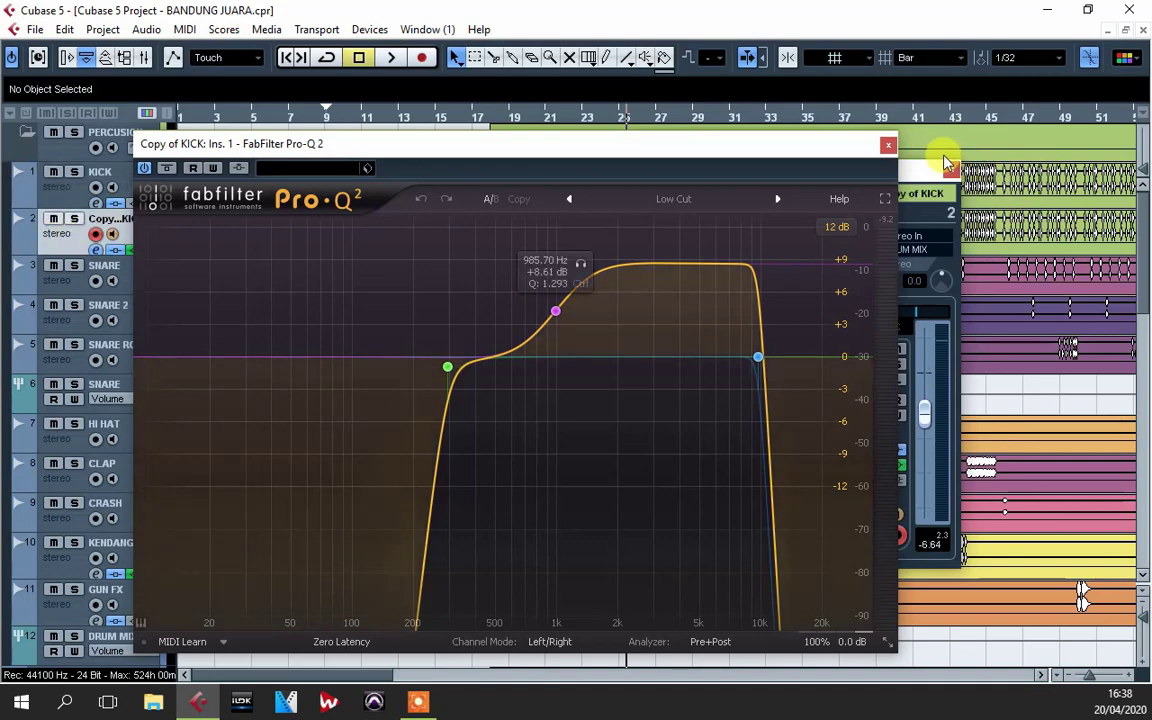
pyautogui.click(887, 148)
pyautogui.moveTo(783, 169); pyautogui.dragTo(752, 169)
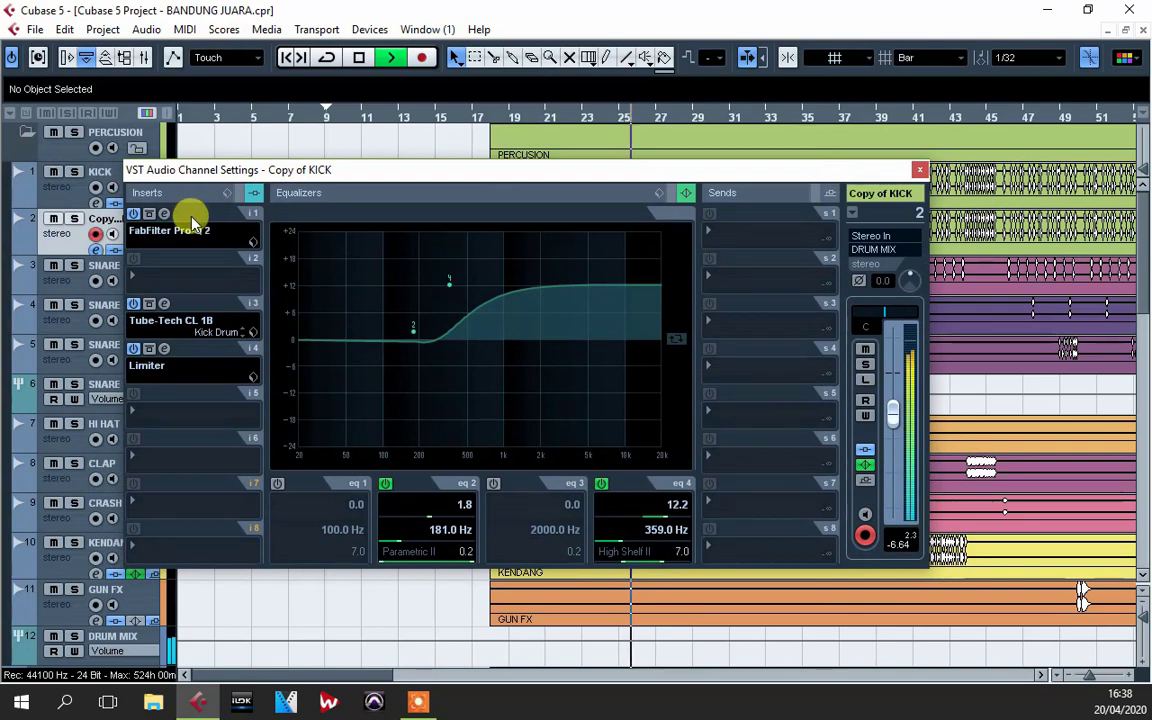
# - Play the soloed PERCUSSION folder briefly and open the KICK channel's FabFilter Pro-Q 2 insert
pyautogui.click(75, 132)
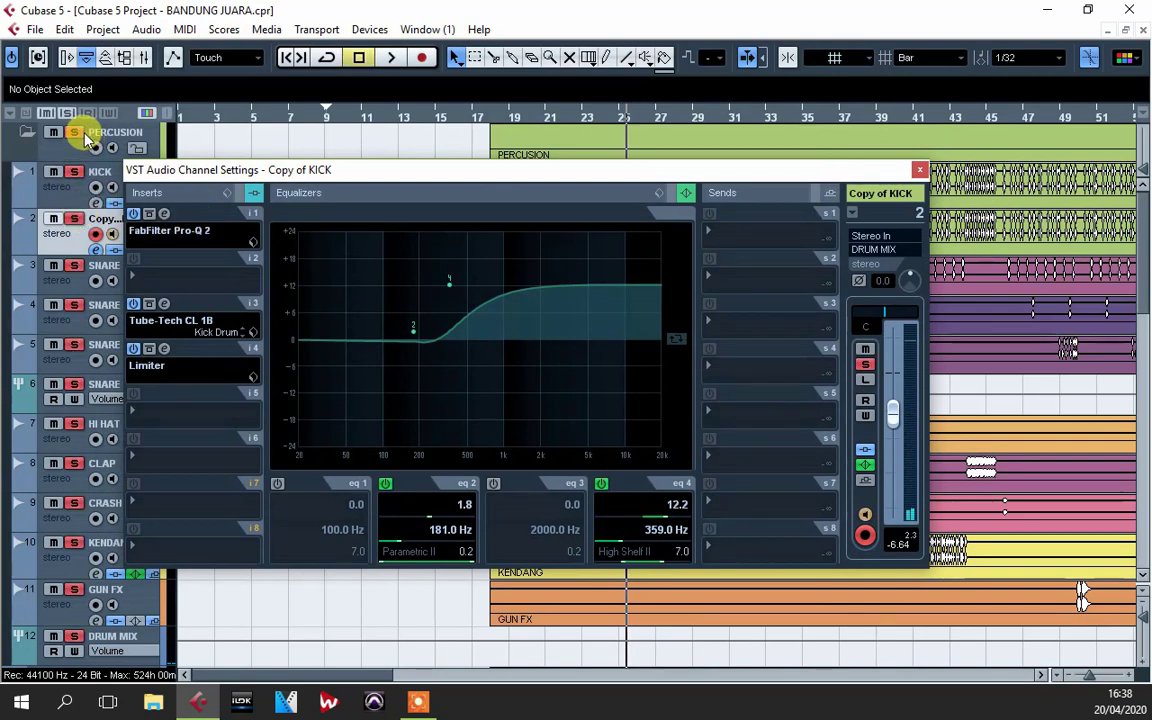
pyautogui.press('space')
pyautogui.click(60, 163)
pyautogui.press('space')
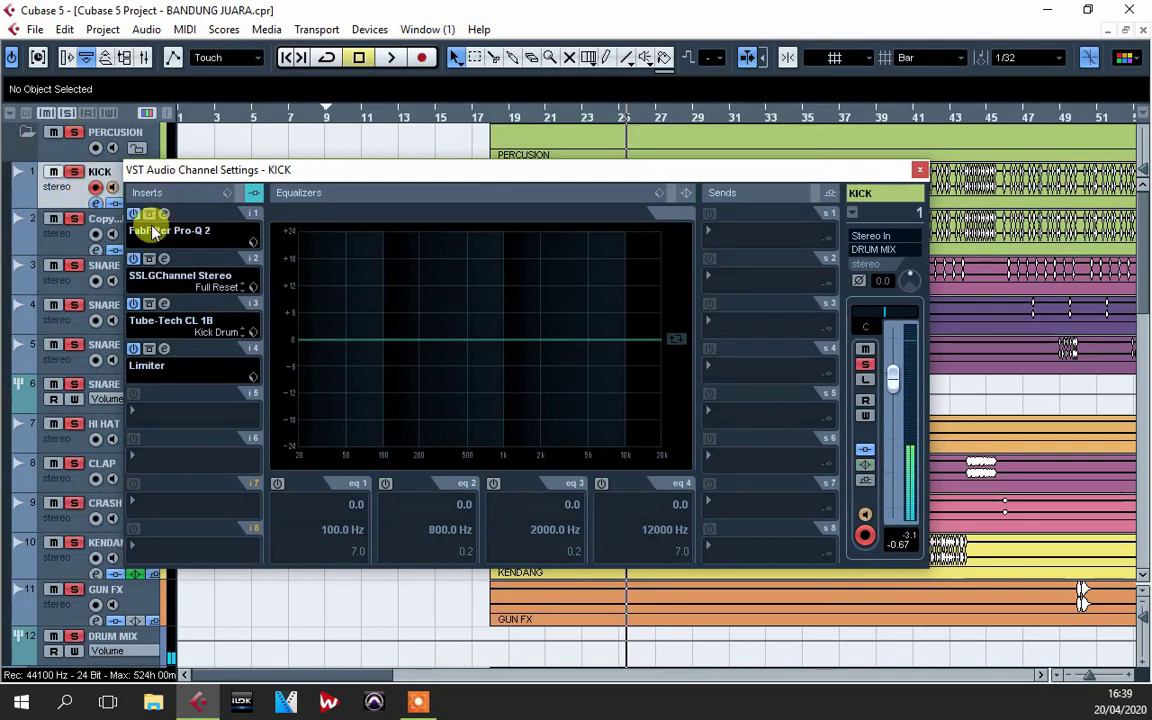
pyautogui.moveTo(260, 170); pyautogui.dragTo(362, 146)
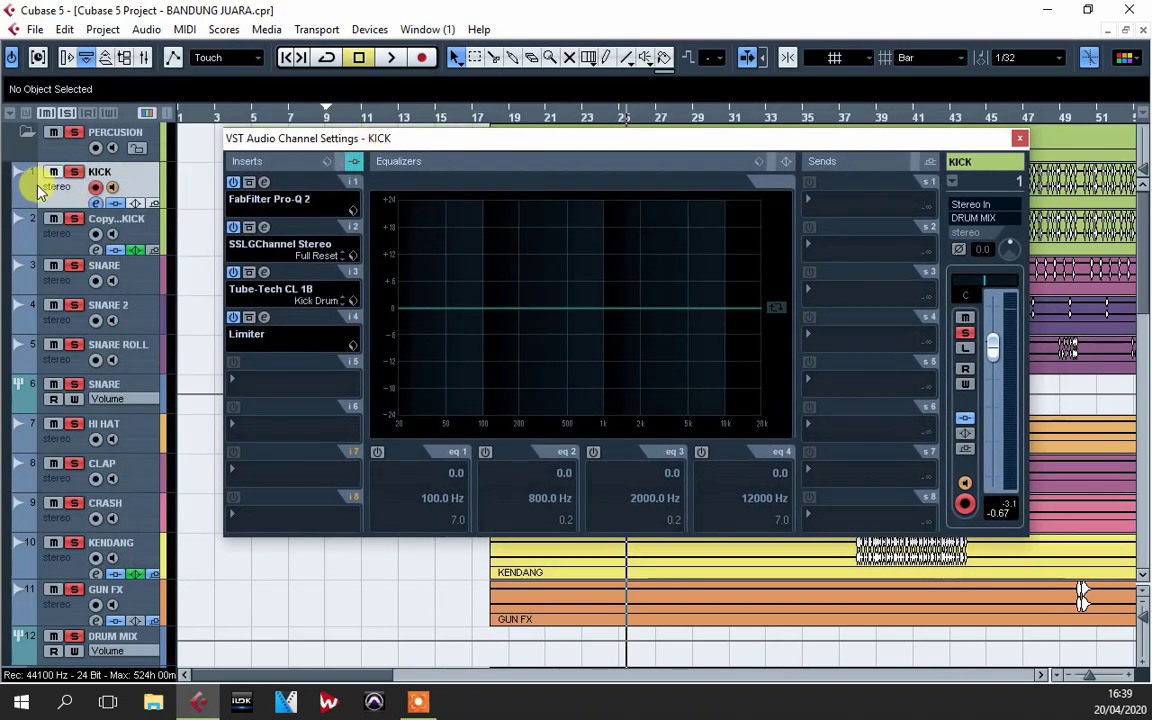
pyautogui.click(265, 183)
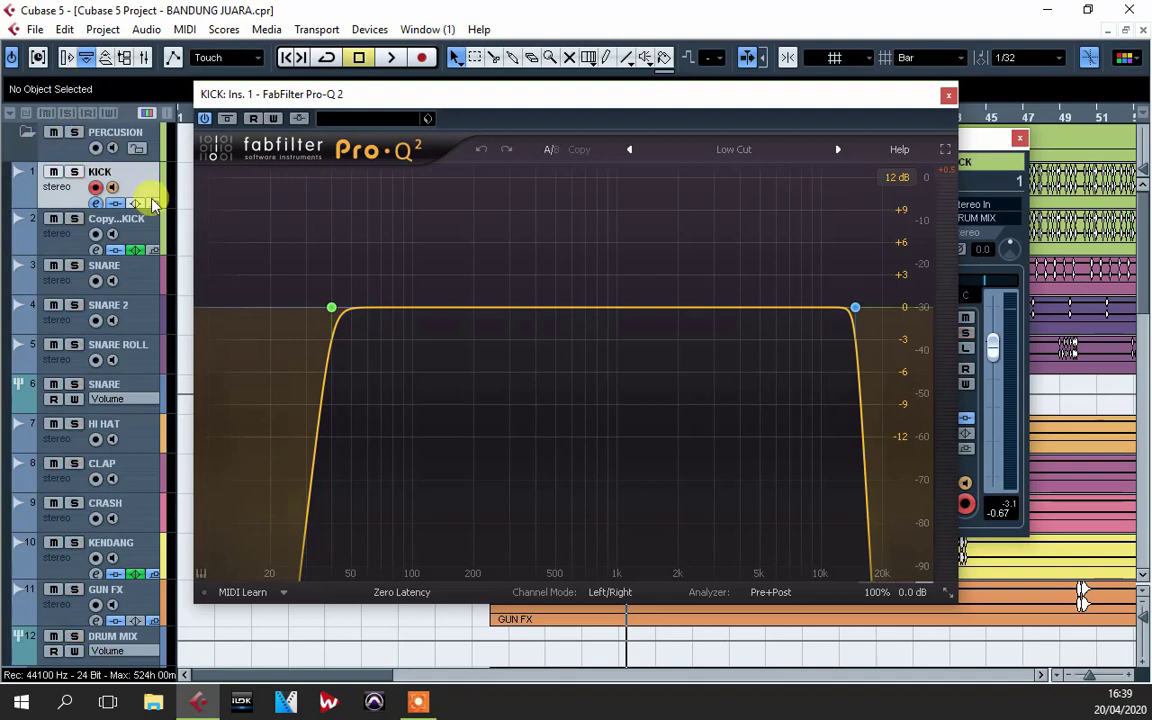
# - Solo the KICK track and listen to it with the low cut band auditioned in FabFilter Pro-Q 2
pyautogui.click(74, 171)
pyautogui.press('space')
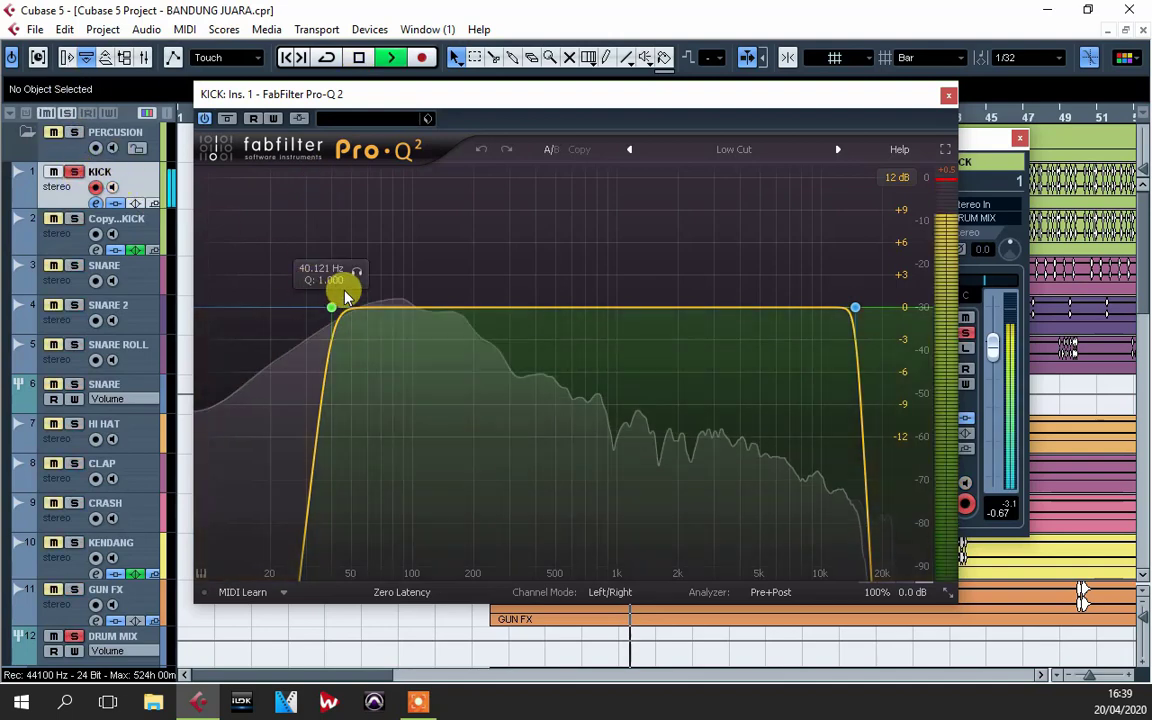
pyautogui.click(357, 274)
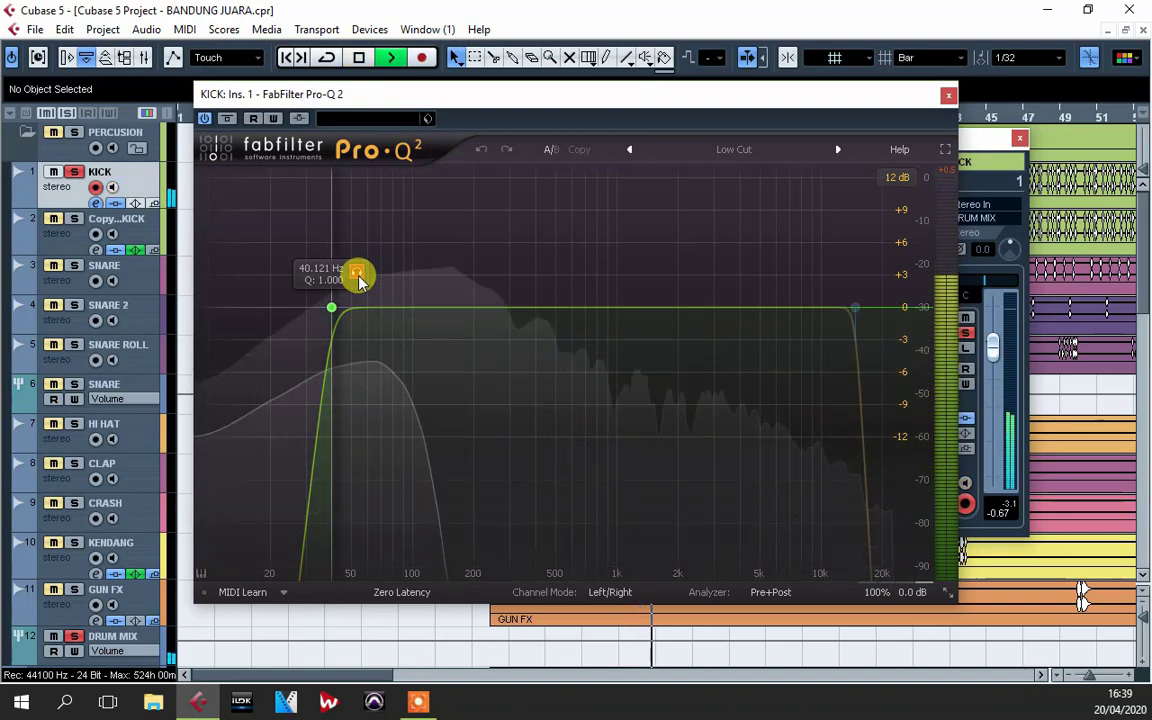
pyautogui.click(357, 274)
pyautogui.press('space')
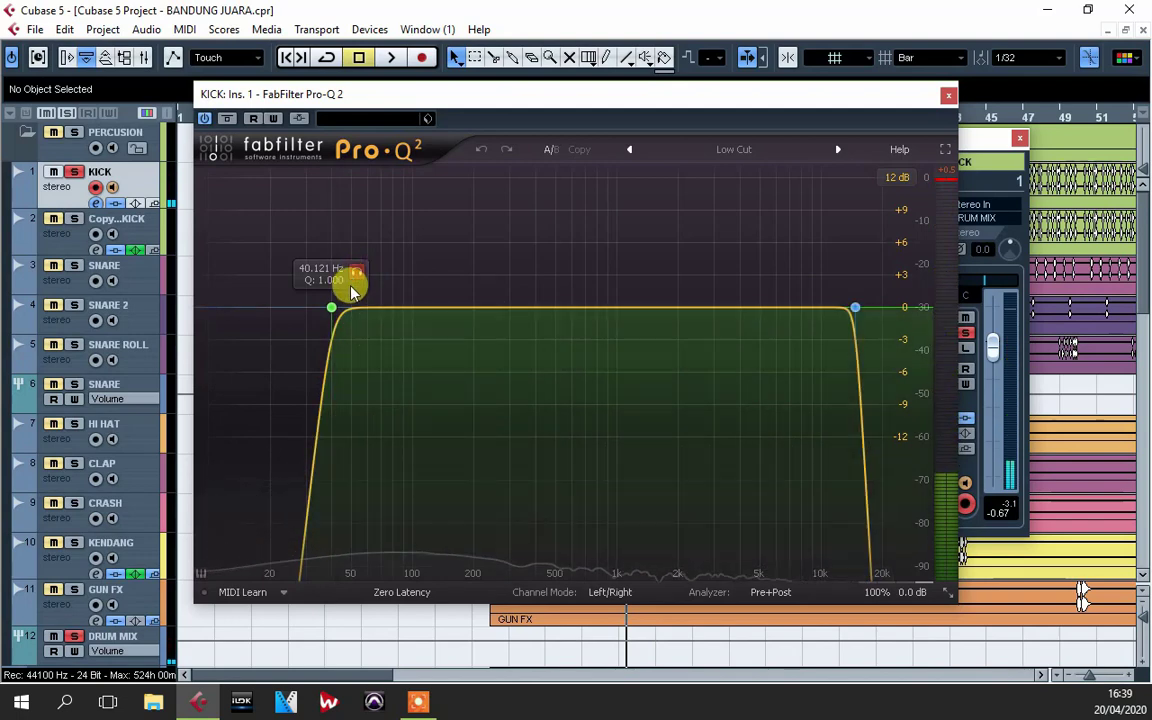
# - Select the KICK's low cut band in FabFilter Pro-Q 2 and check its frequency setting
pyautogui.click(331, 307)
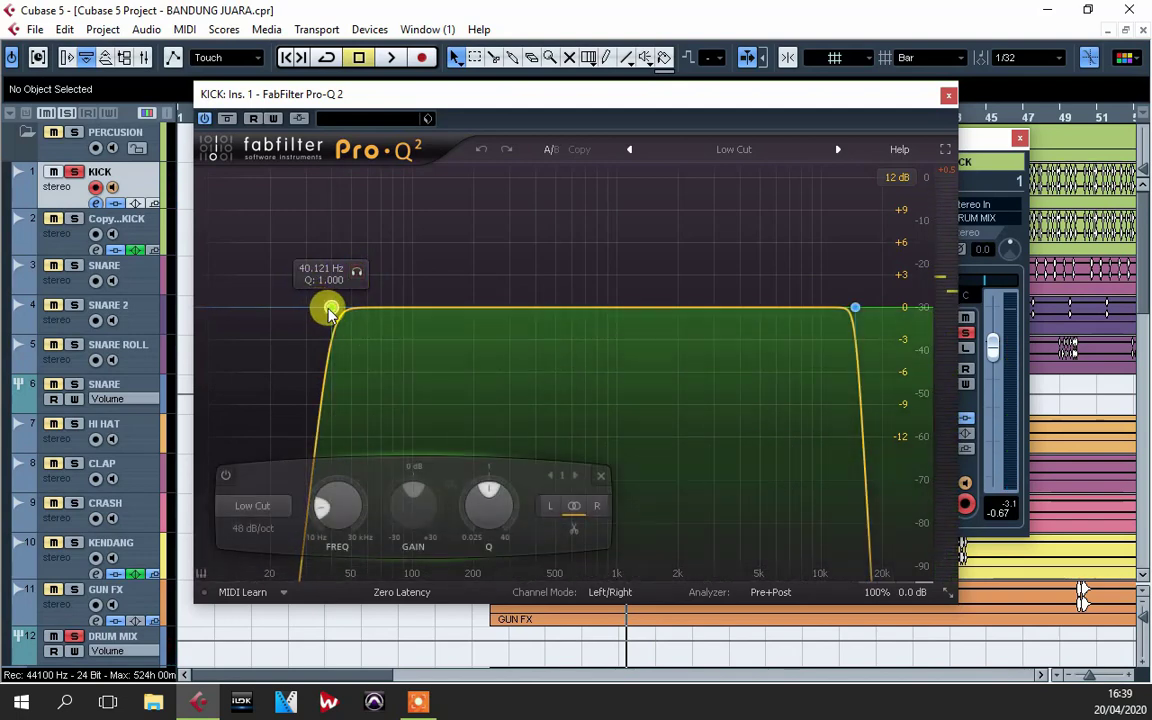
pyautogui.moveTo(345, 485)
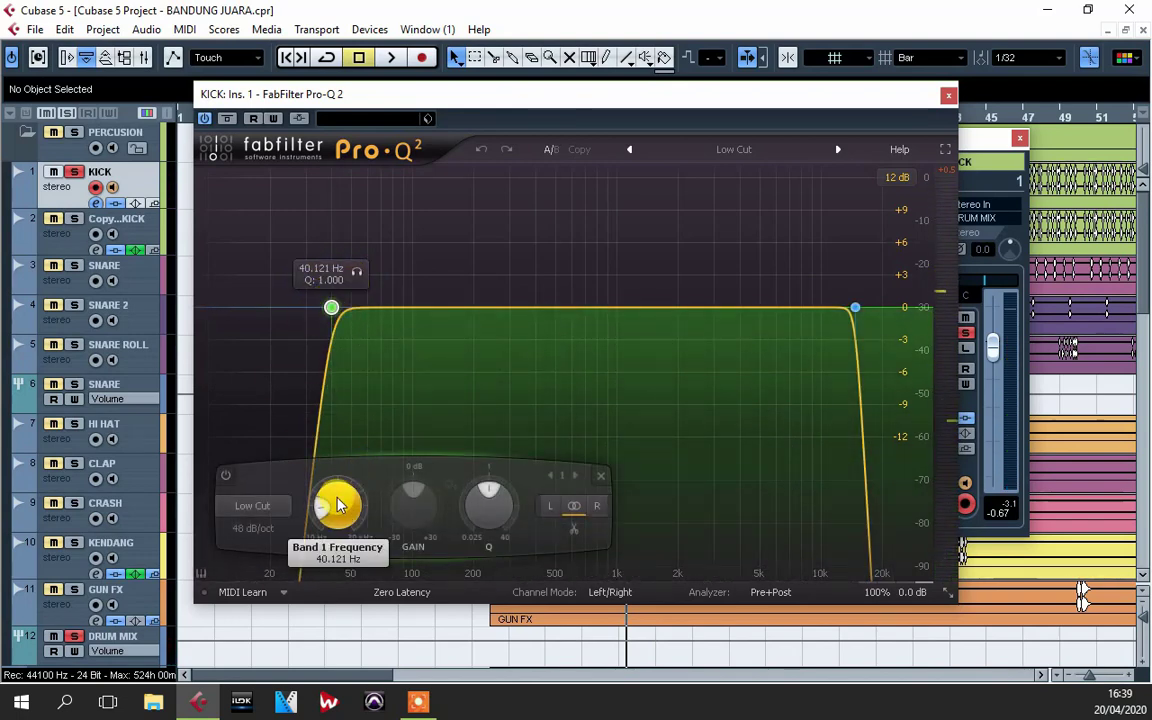
pyautogui.moveTo(329, 305)
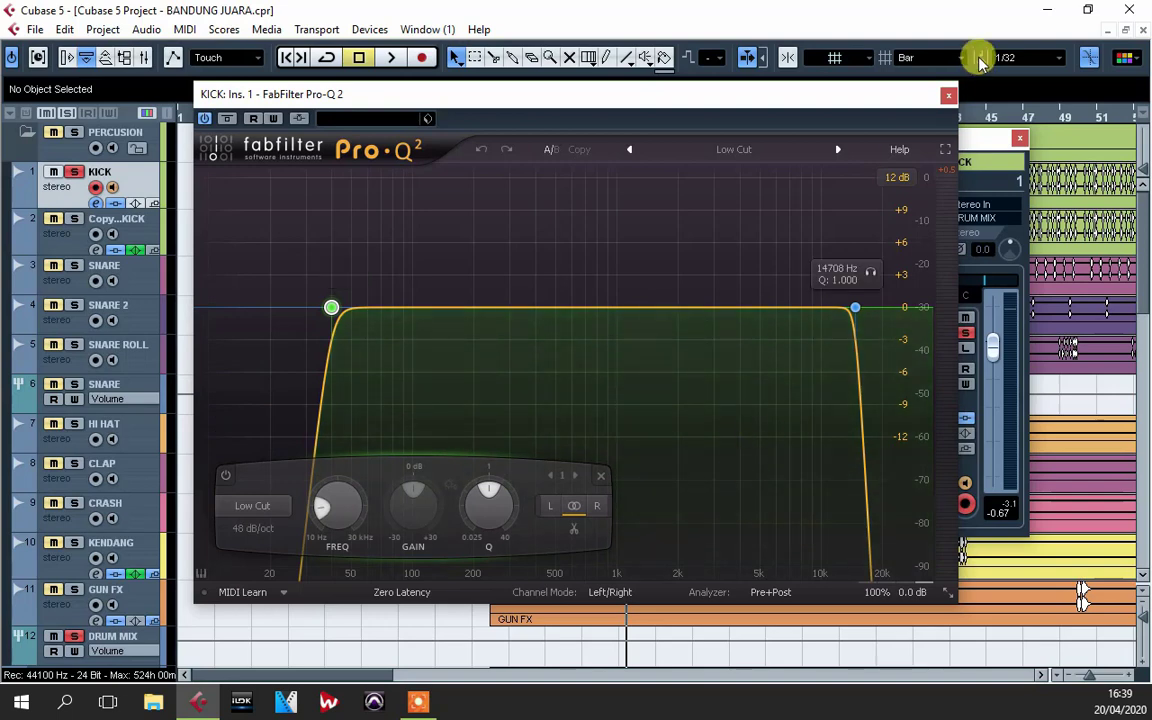
# - Close the KICK's equalizer plug-in and solo the Copy of KICK track along with KICK
pyautogui.click(950, 97)
pyautogui.click(66, 240)
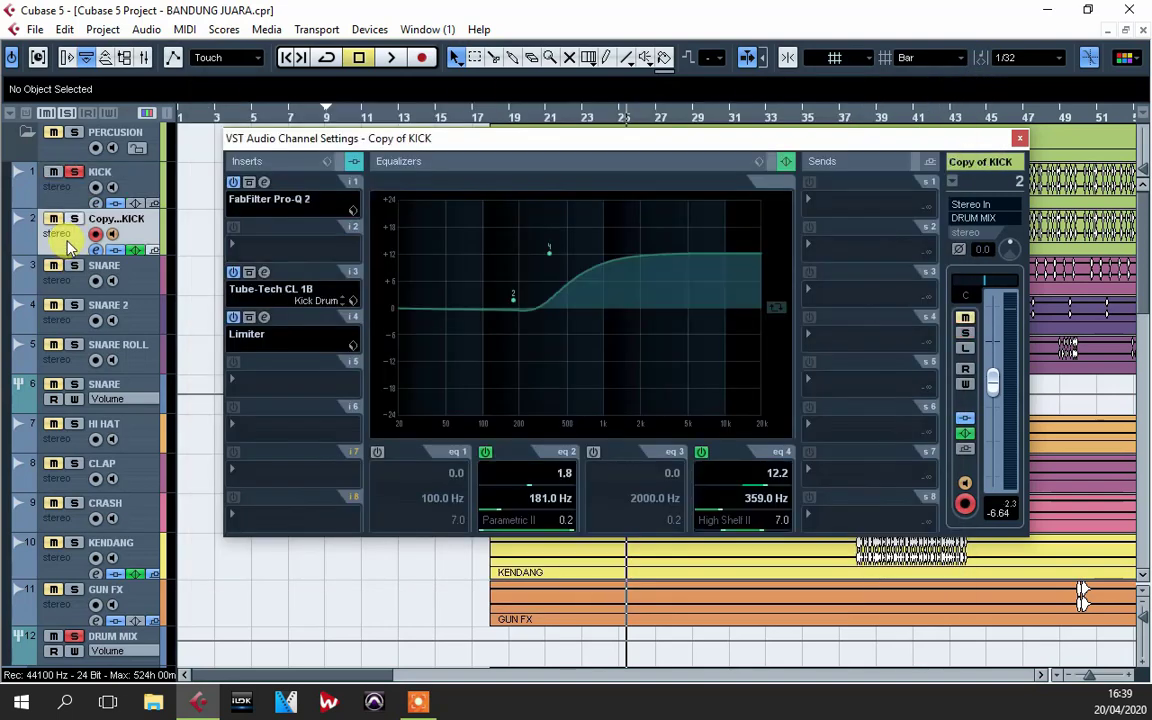
pyautogui.click(74, 219)
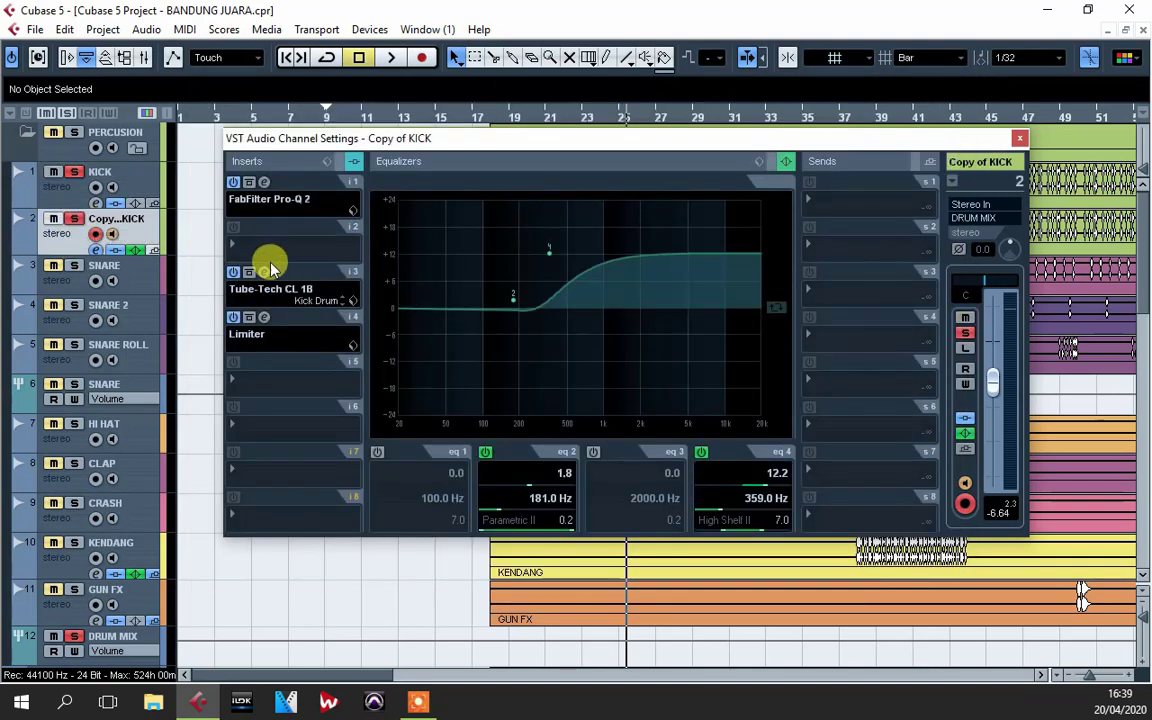
# - Reposition the Copy of KICK's channel settings and examine the curve of its FabFilter Pro-Q 2 insert
pyautogui.moveTo(497, 138); pyautogui.dragTo(475, 135)
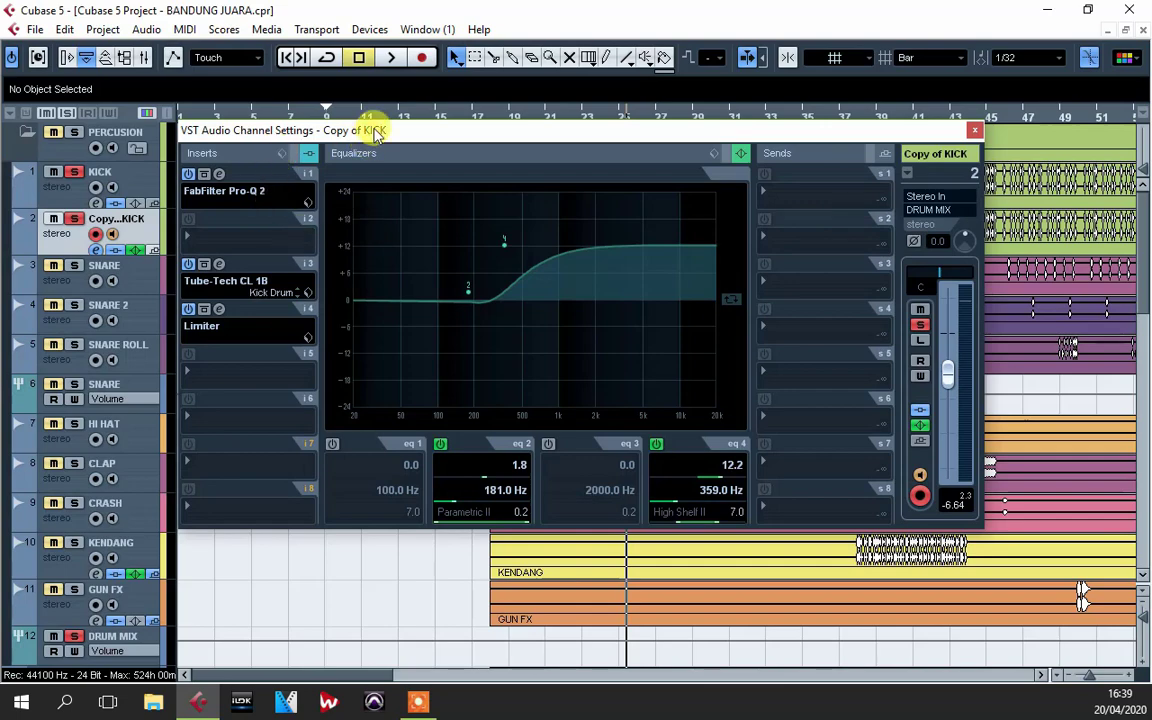
pyautogui.moveTo(375, 131); pyautogui.dragTo(309, 138)
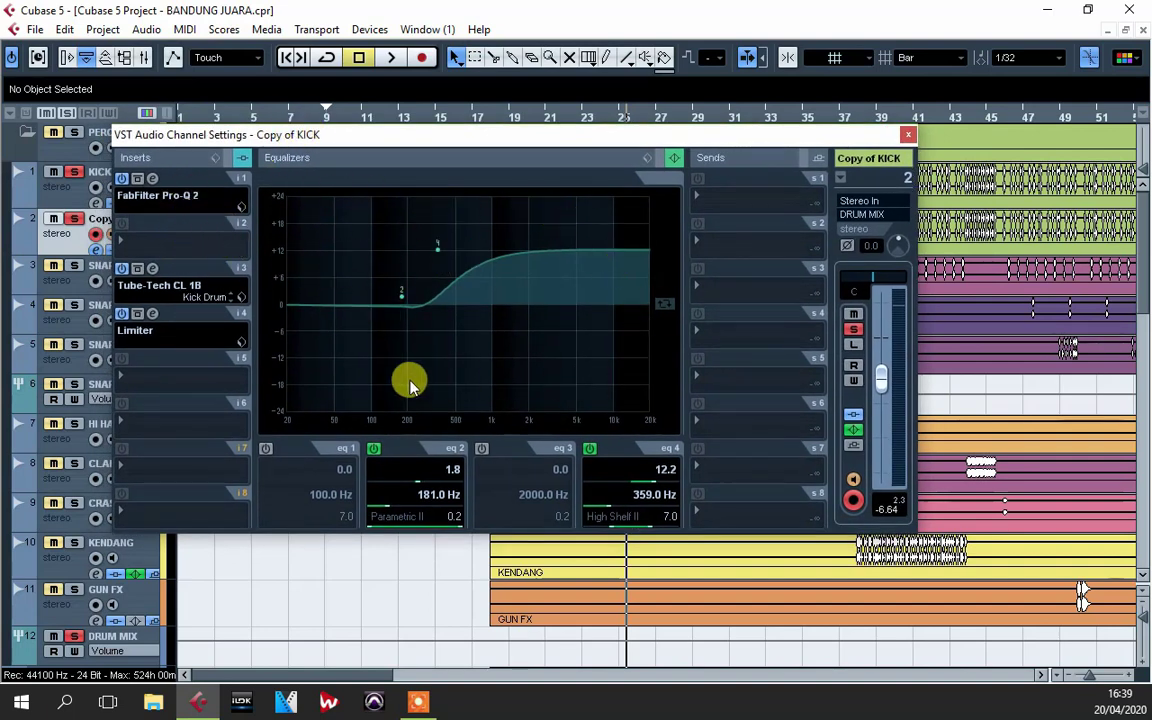
pyautogui.click(152, 179)
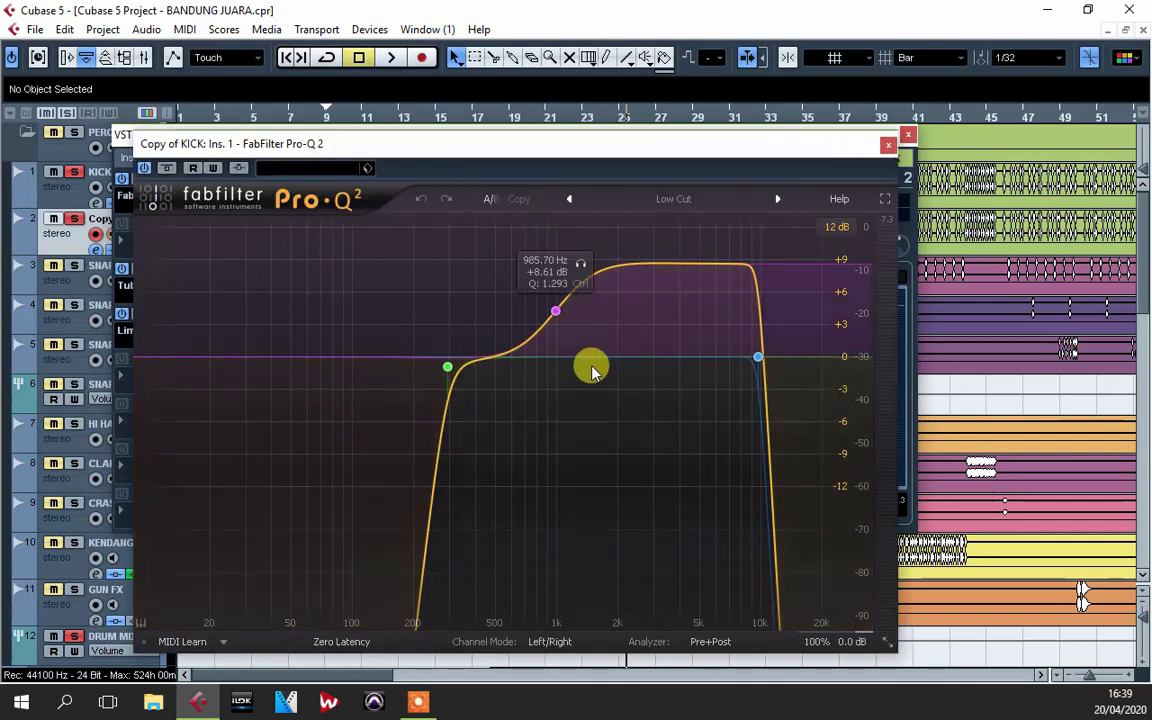
pyautogui.click(887, 144)
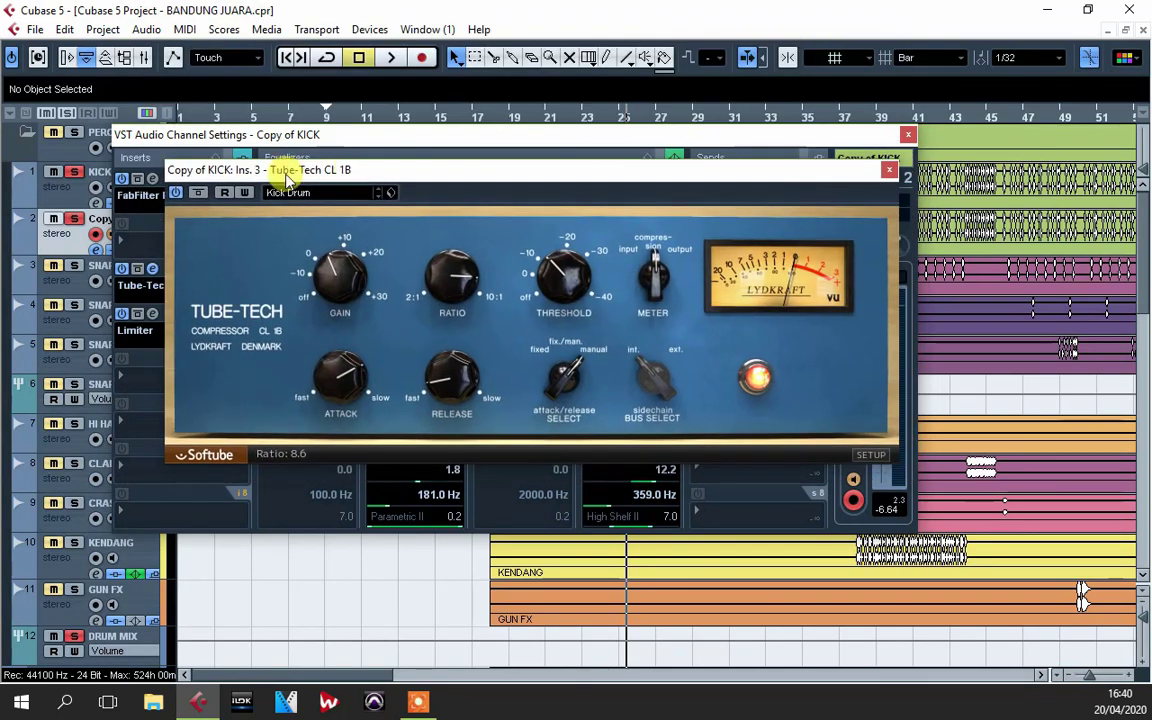
# - Examine the preset list and the ratio, threshold and gain settings of the Copy of KICK's Tube-Tech CL 1B compressor
pyautogui.click(336, 197)
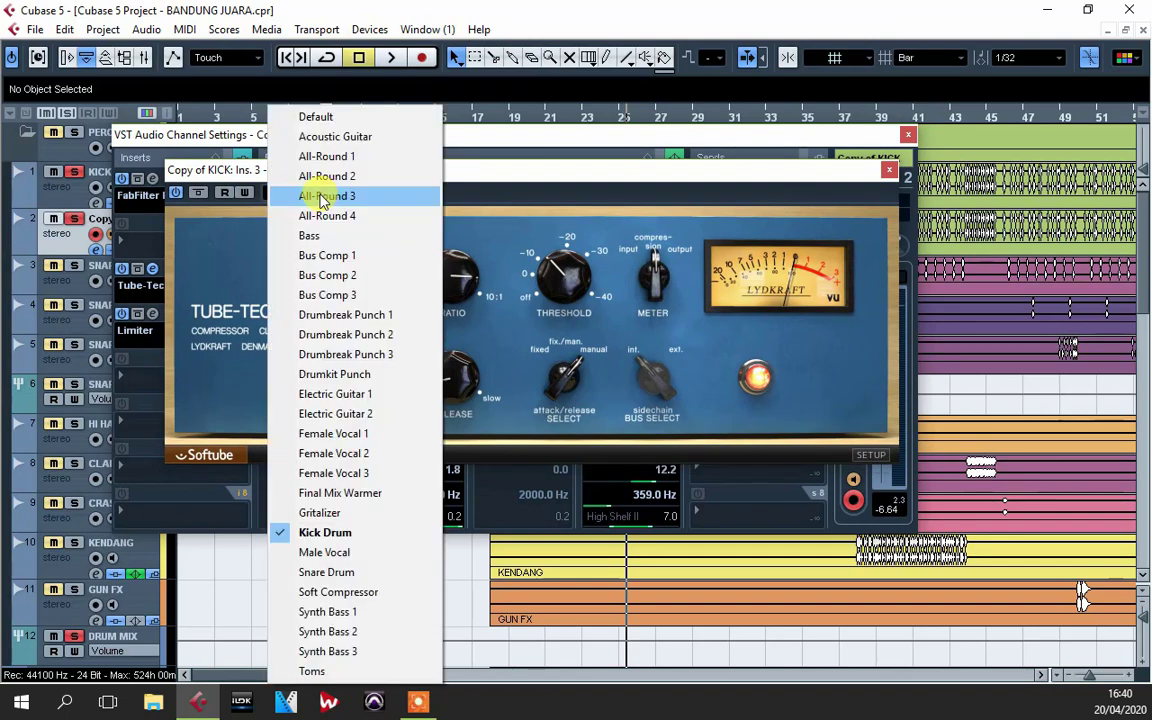
pyautogui.click(626, 181)
pyautogui.moveTo(458, 172)
pyautogui.mouseDown()
pyautogui.moveTo(496, 180)
pyautogui.moveTo(437, 170)
pyautogui.mouseUp()
pyautogui.moveTo(420, 283); pyautogui.dragTo(447, 308)
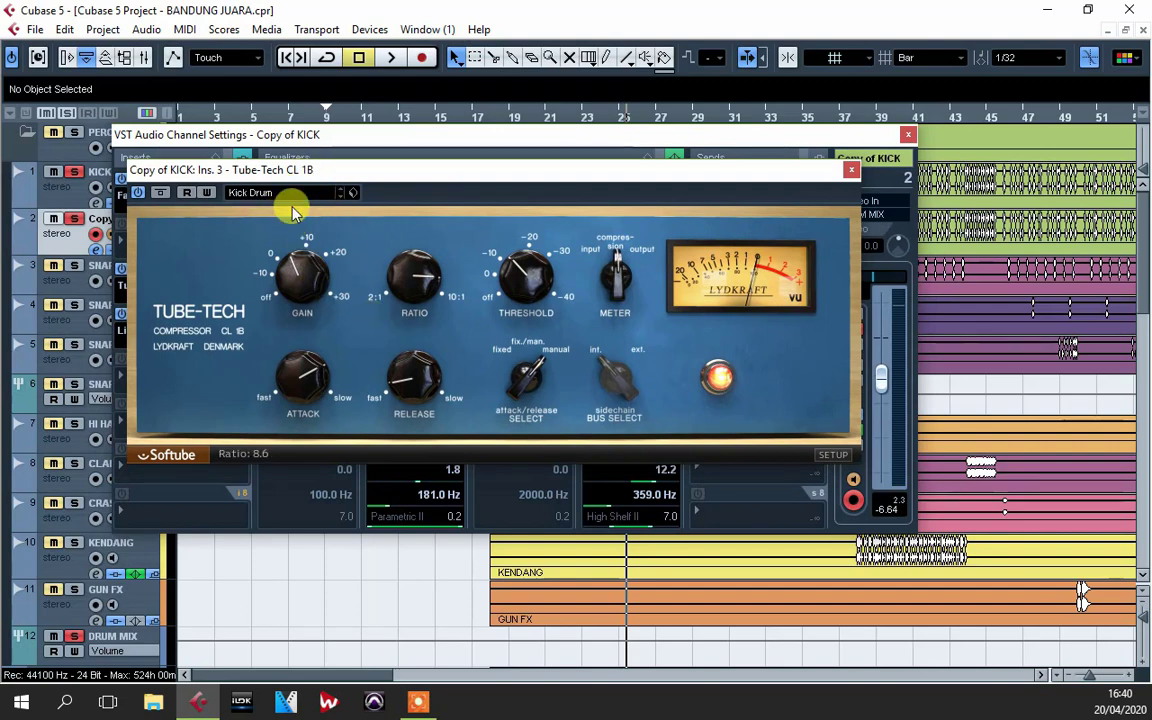
pyautogui.click(517, 300)
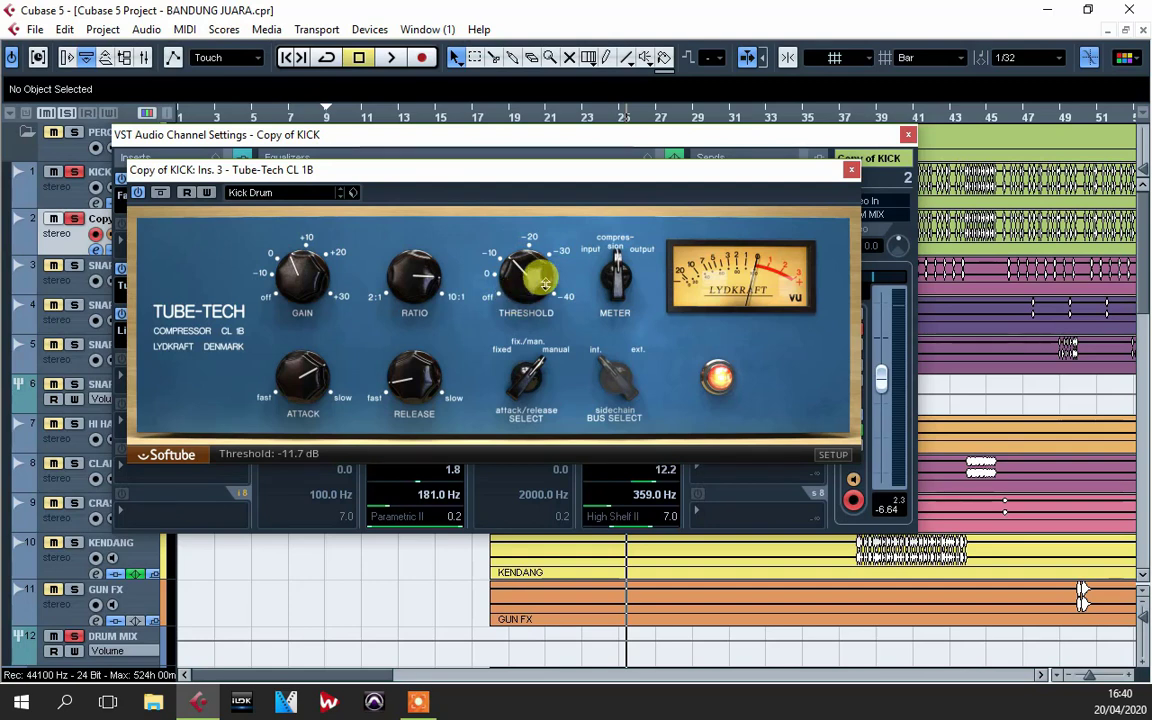
pyautogui.click(291, 272)
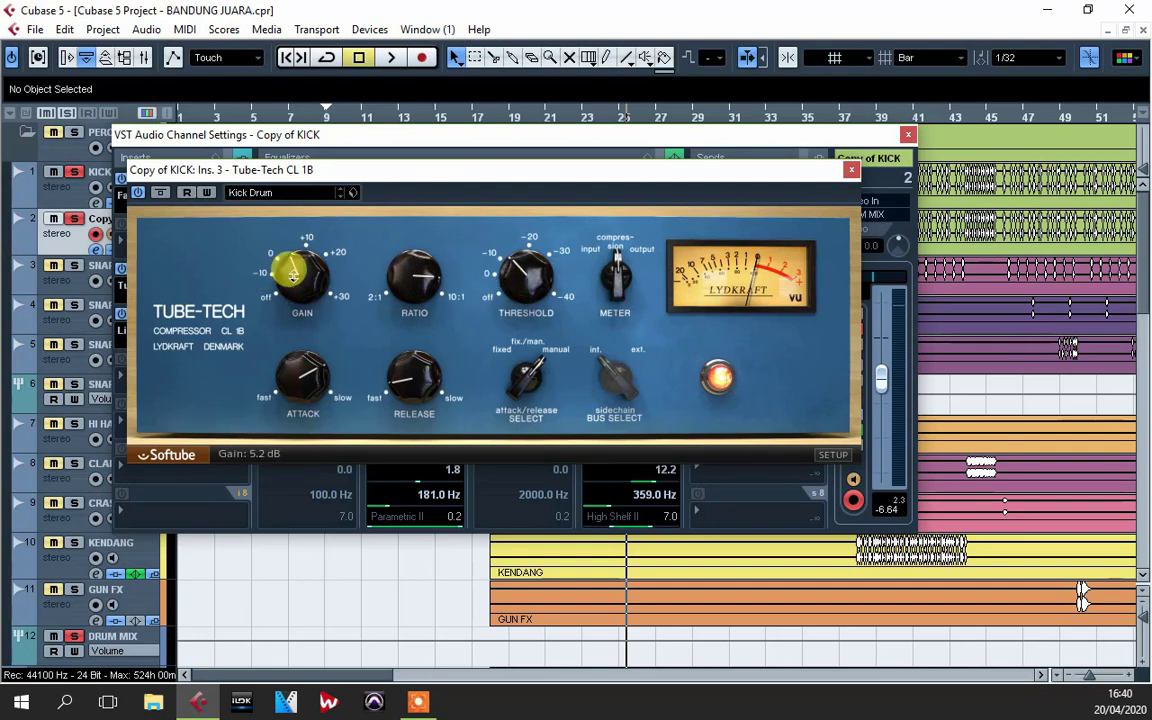
pyautogui.click(851, 170)
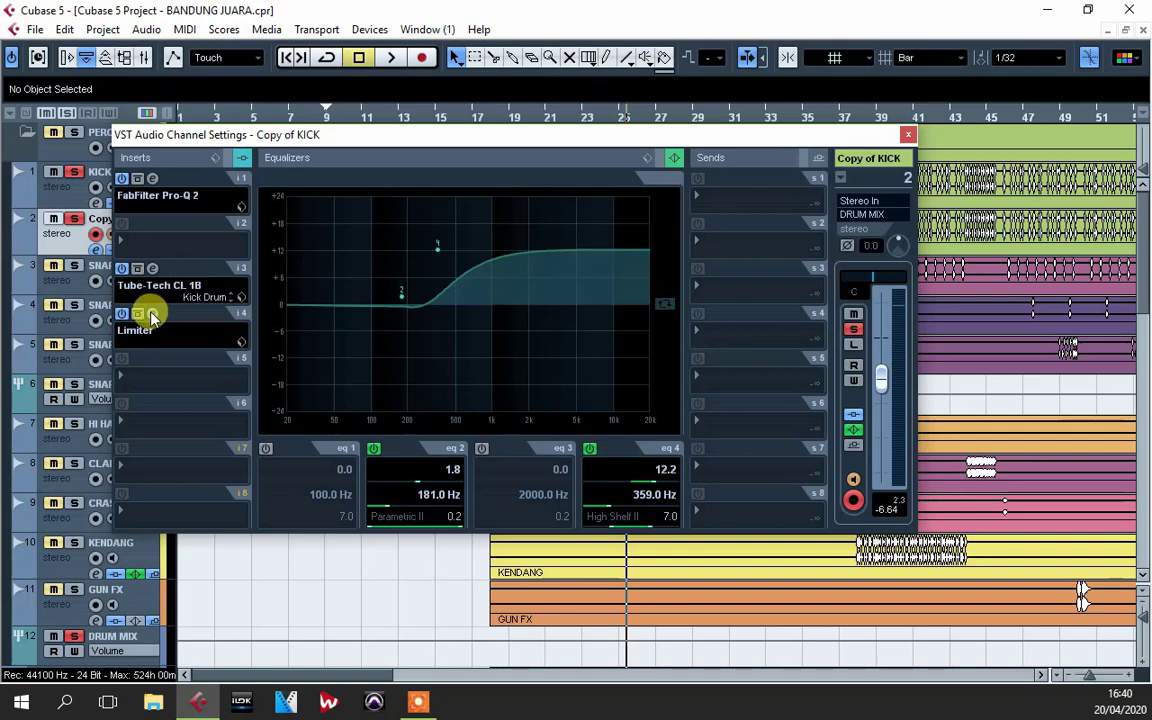
# - Examine the Copy of KICK's Limiter insert during playback, then close it and the channel settings
pyautogui.click(152, 313)
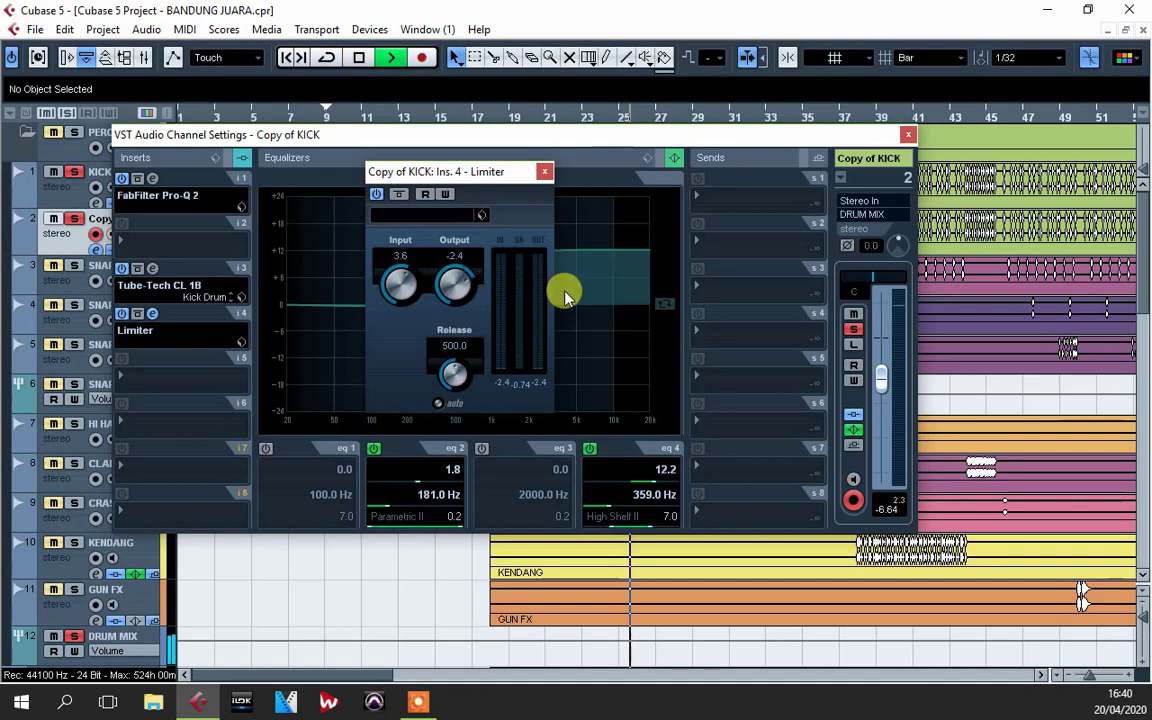
pyautogui.press('space')
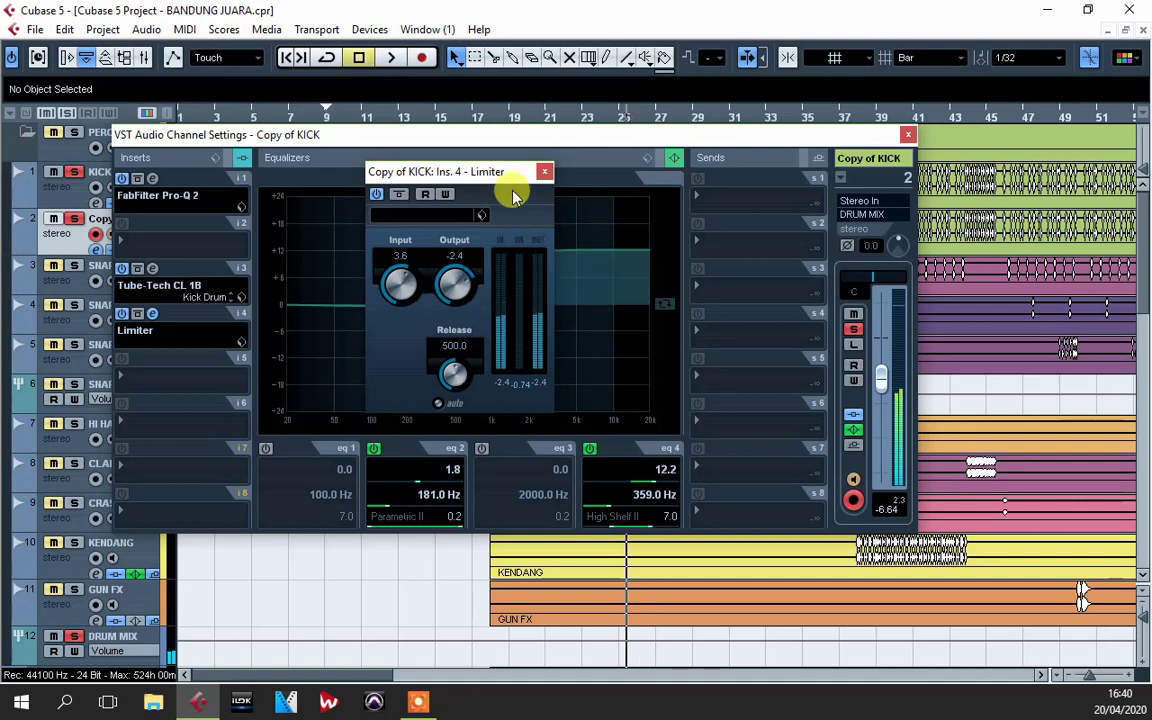
pyautogui.click(545, 172)
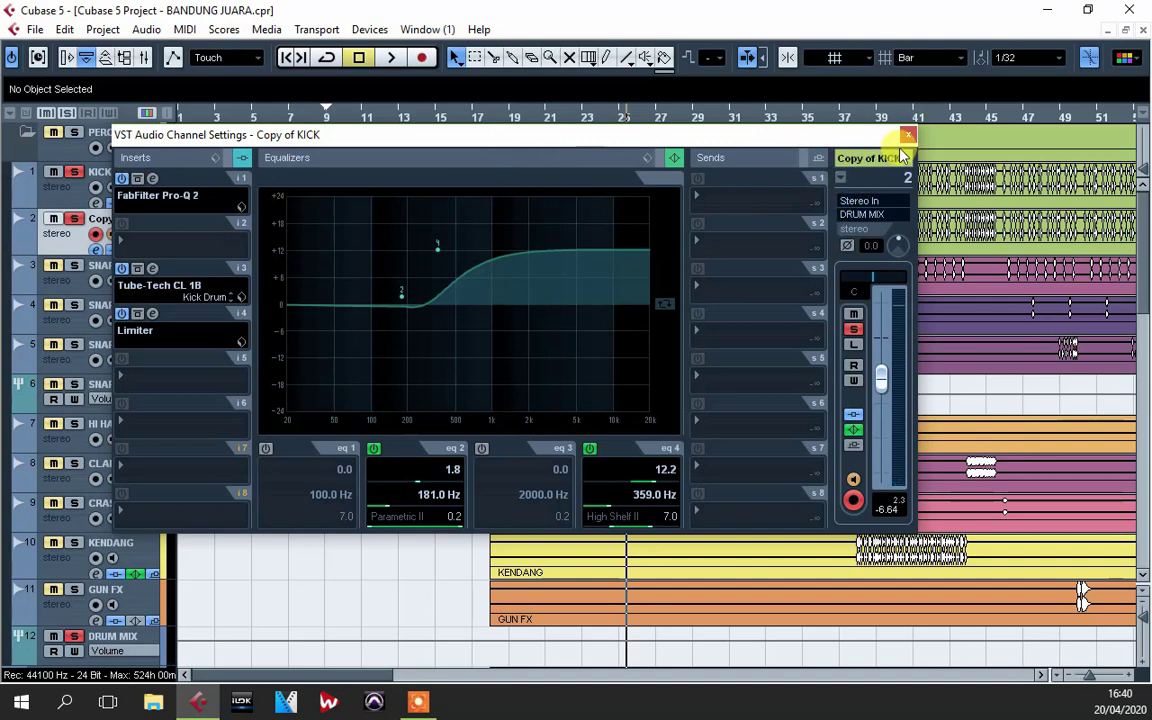
pyautogui.click(907, 135)
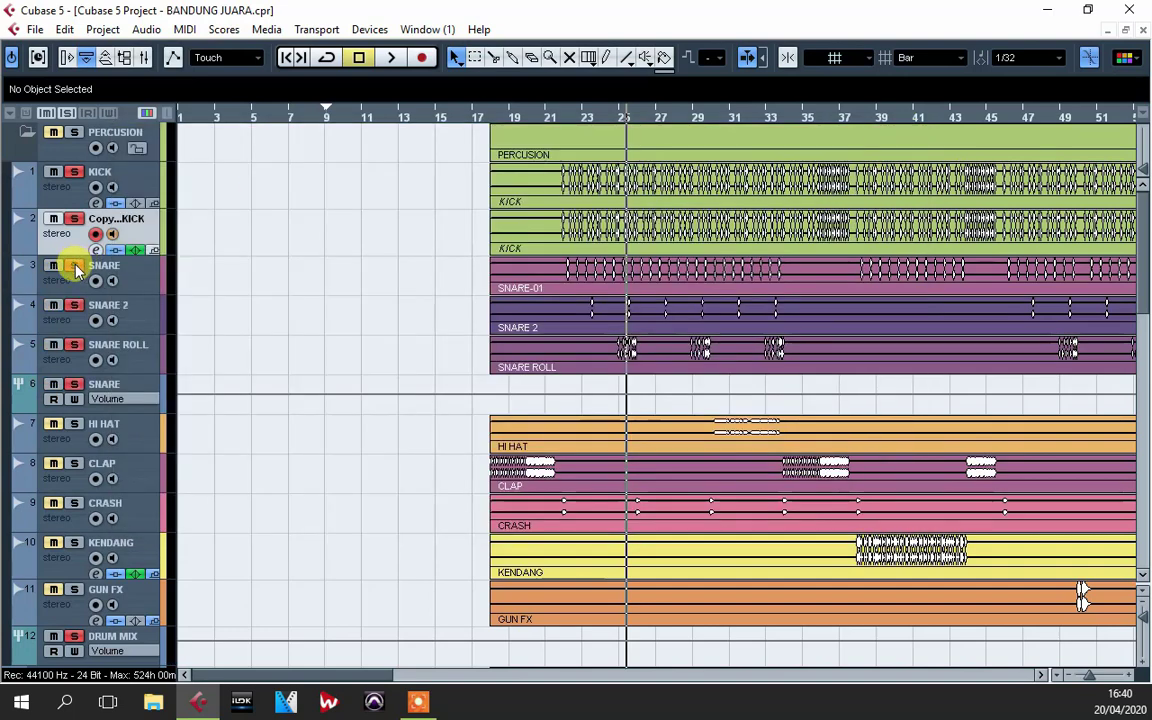
# - Listen briefly to the soloed kick and snare tracks, then select the SNARE track
pyautogui.press('space')
pyautogui.press('space')
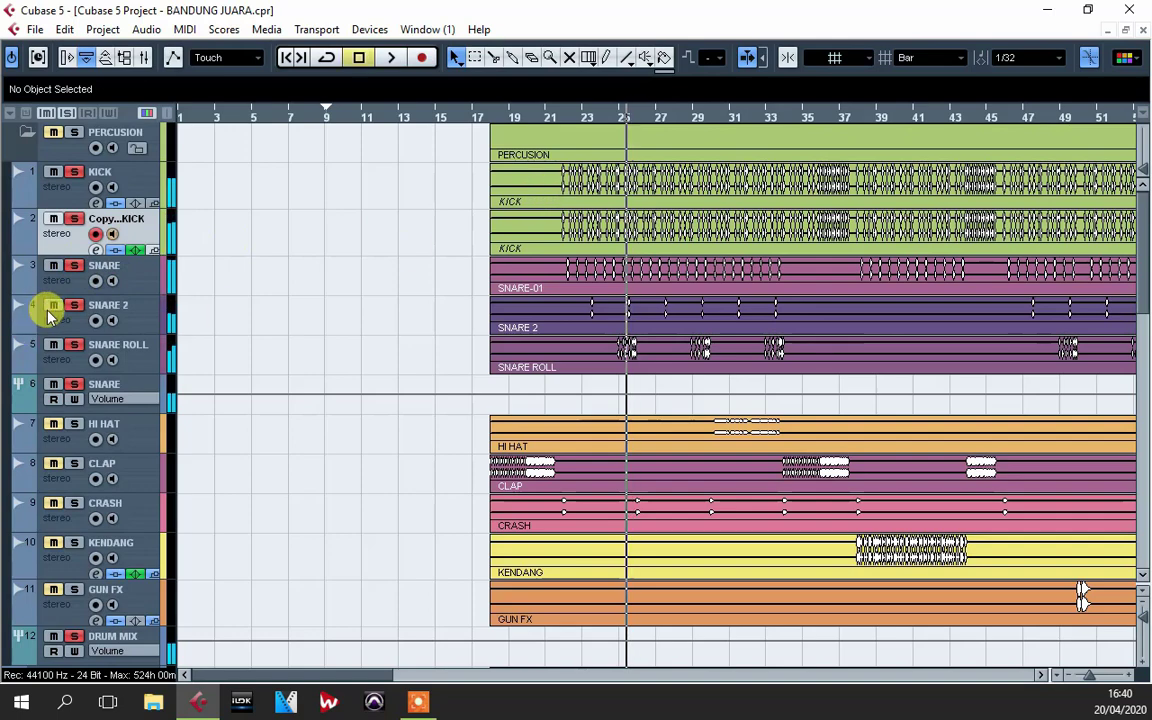
pyautogui.click(116, 301)
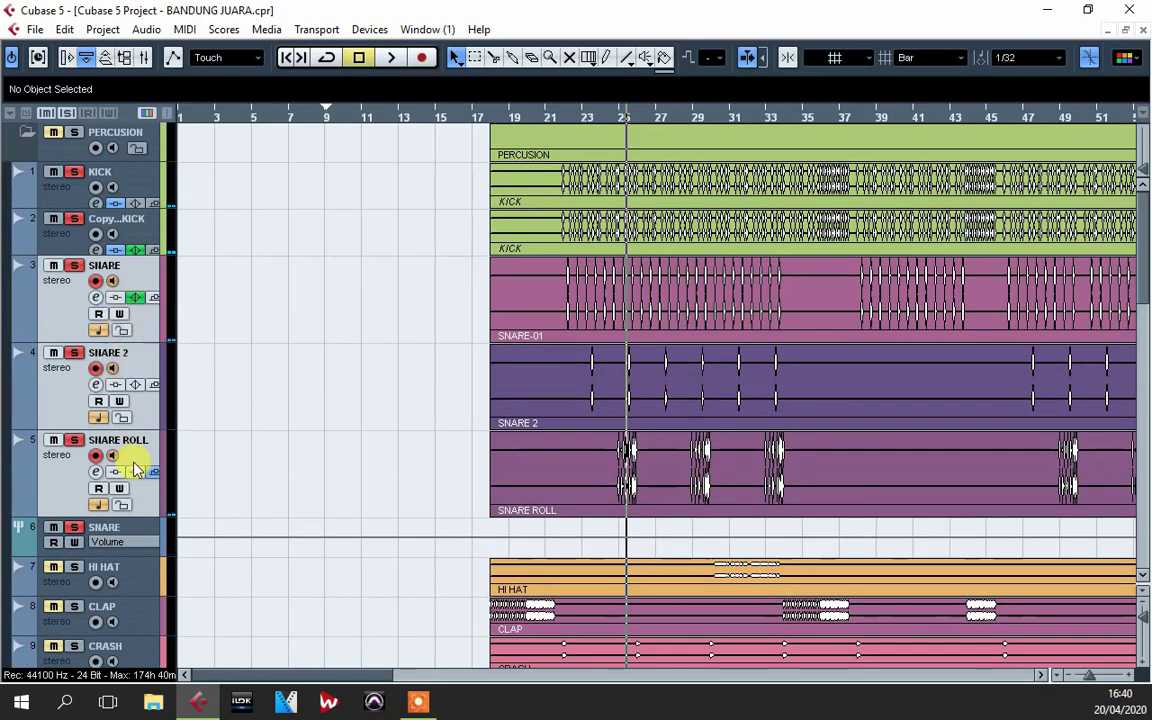
pyautogui.click(144, 325)
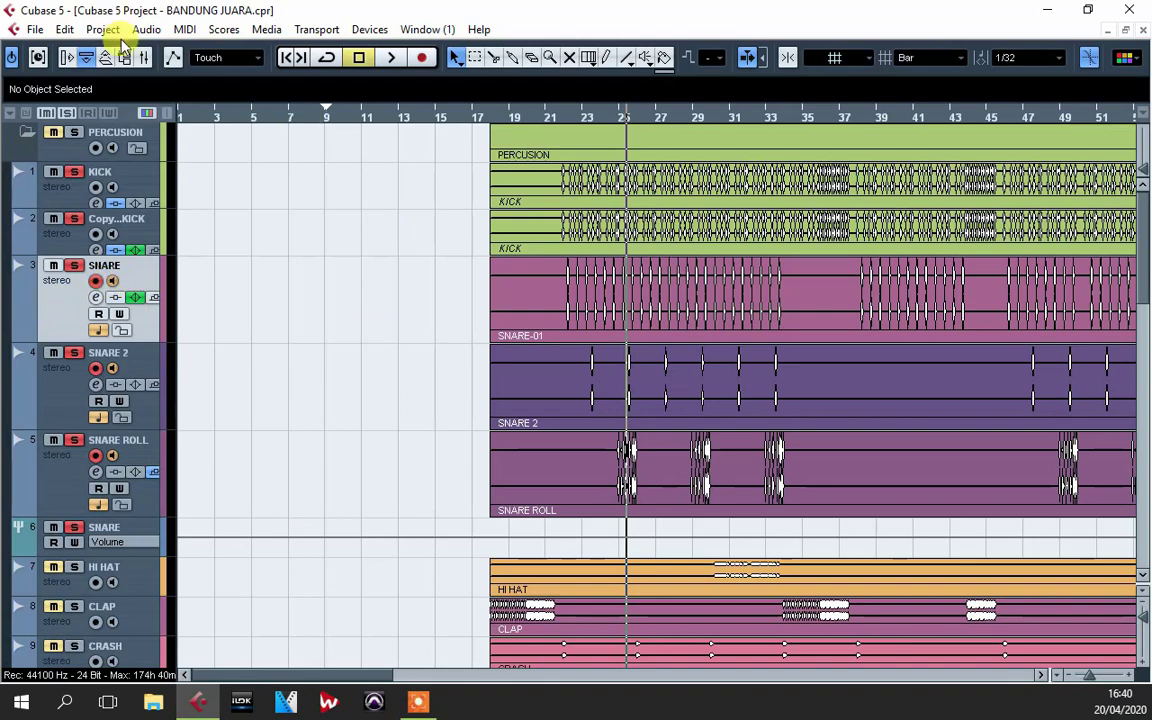
# - Open the mixer and display the SNARE group's channel settings with its inserts and sends
pyautogui.press('F3')
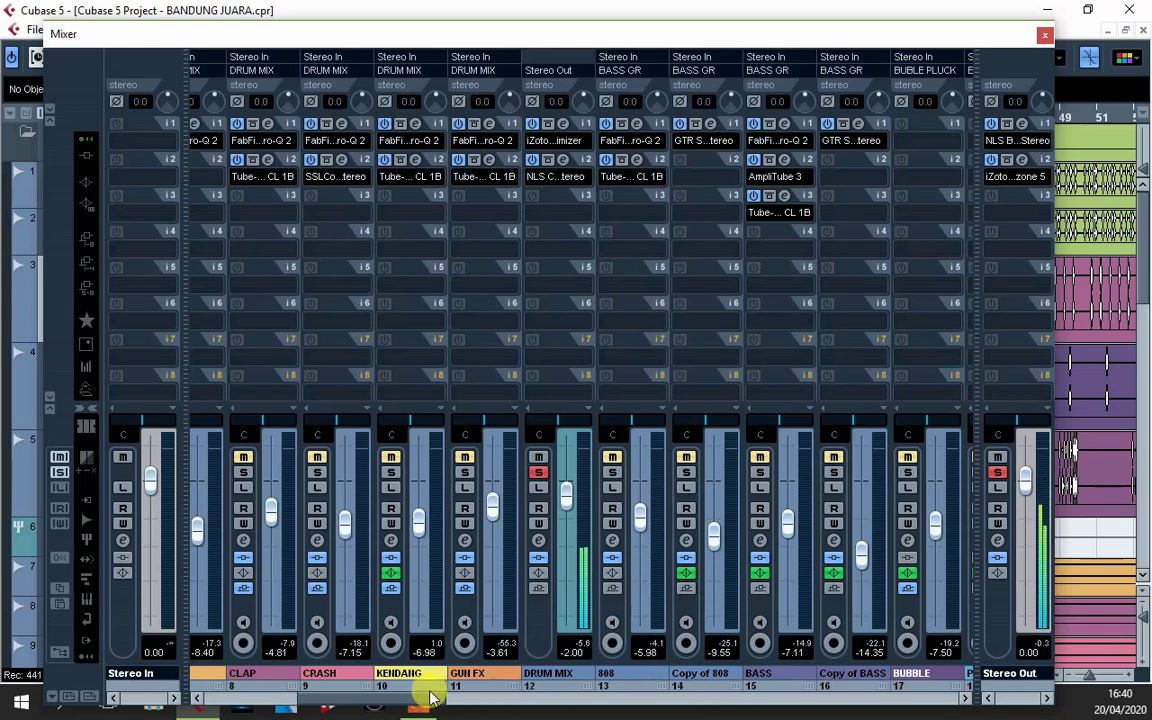
pyautogui.moveTo(424, 697); pyautogui.dragTo(358, 697)
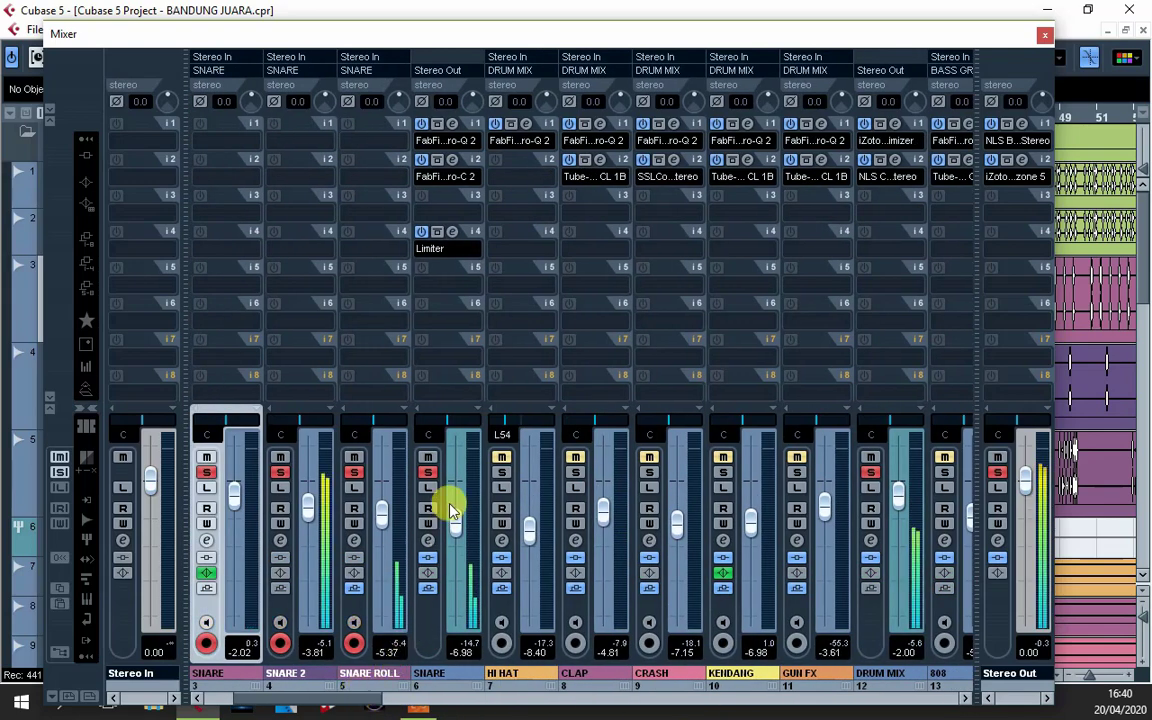
pyautogui.click(430, 543)
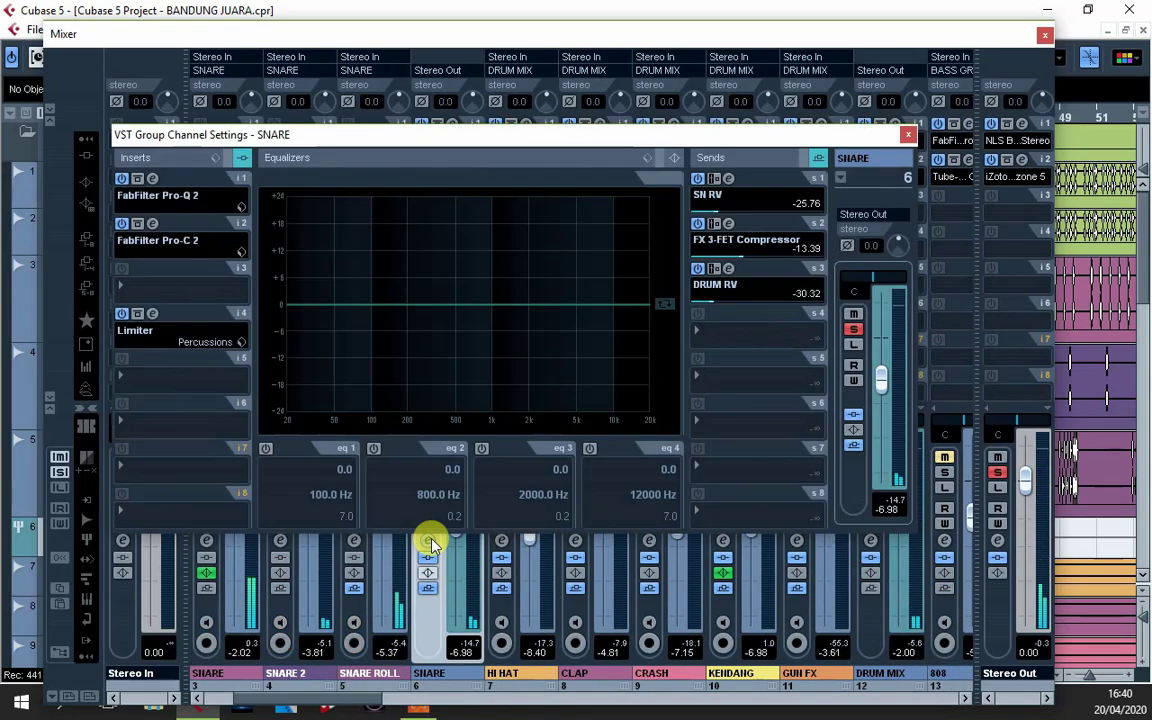
pyautogui.click(907, 131)
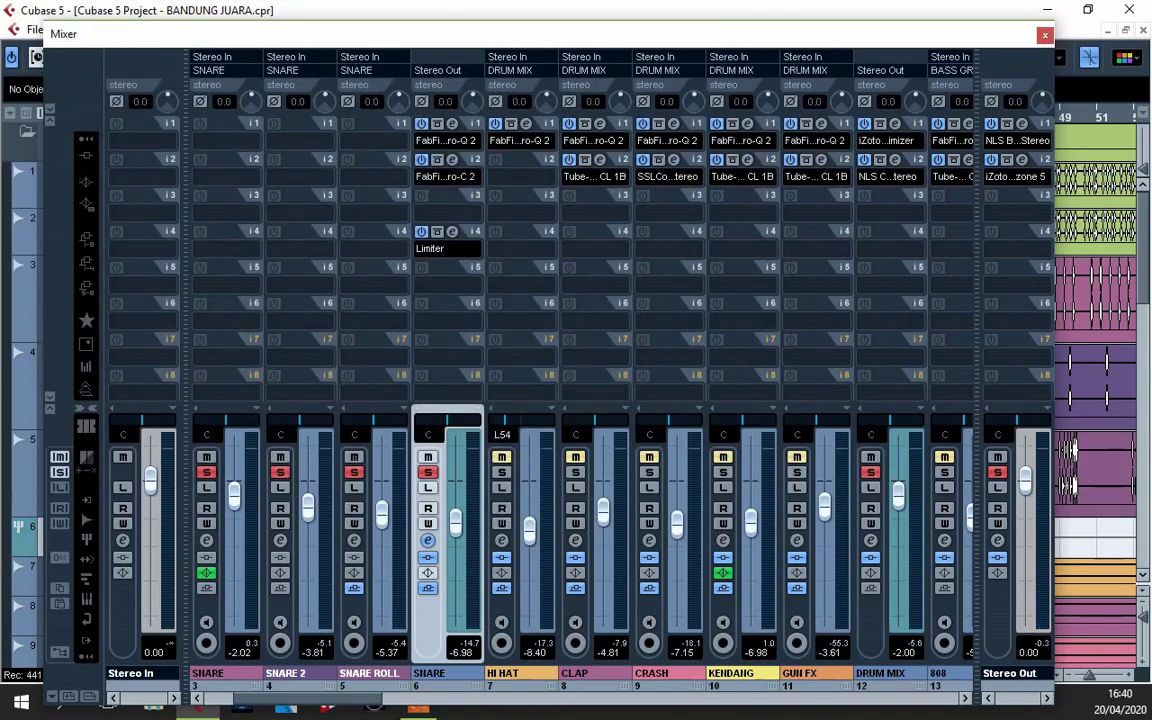
pyautogui.click(428, 540)
pyautogui.moveTo(314, 211); pyautogui.dragTo(391, 196)
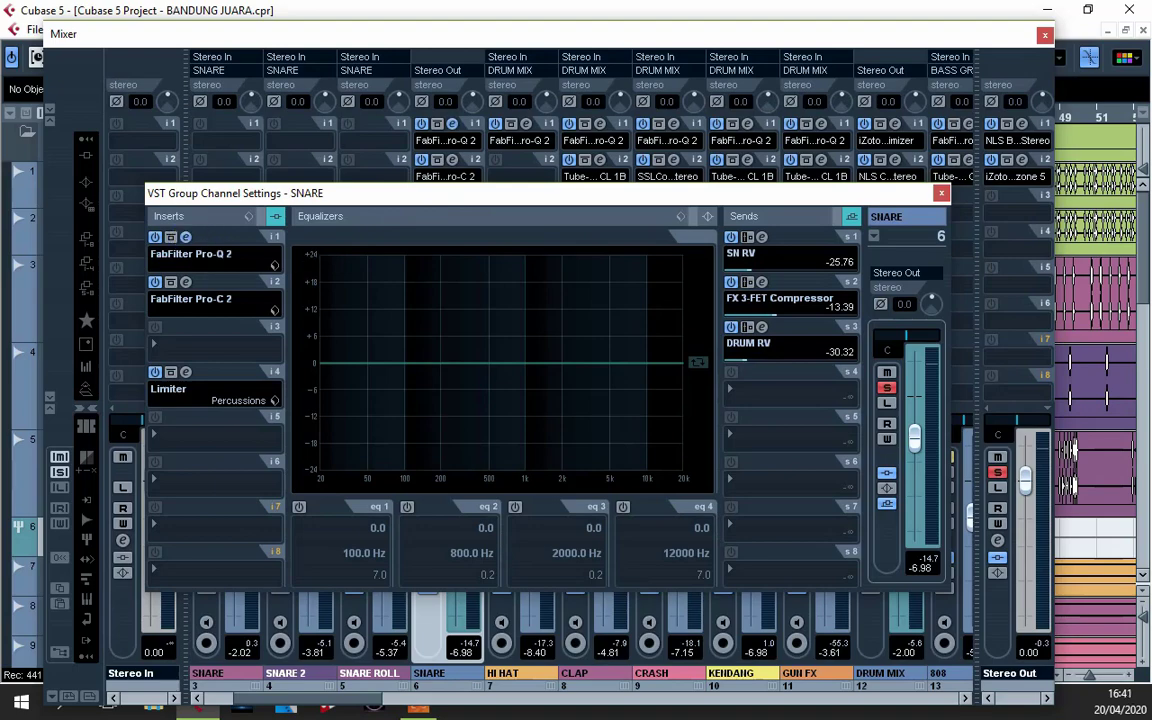
# - Examine the bell and High Cut bands of the SNARE group's FabFilter Pro-Q 2, with a short playback, and close the plug-in
pyautogui.click(185, 237)
pyautogui.moveTo(303, 116); pyautogui.dragTo(340, 97)
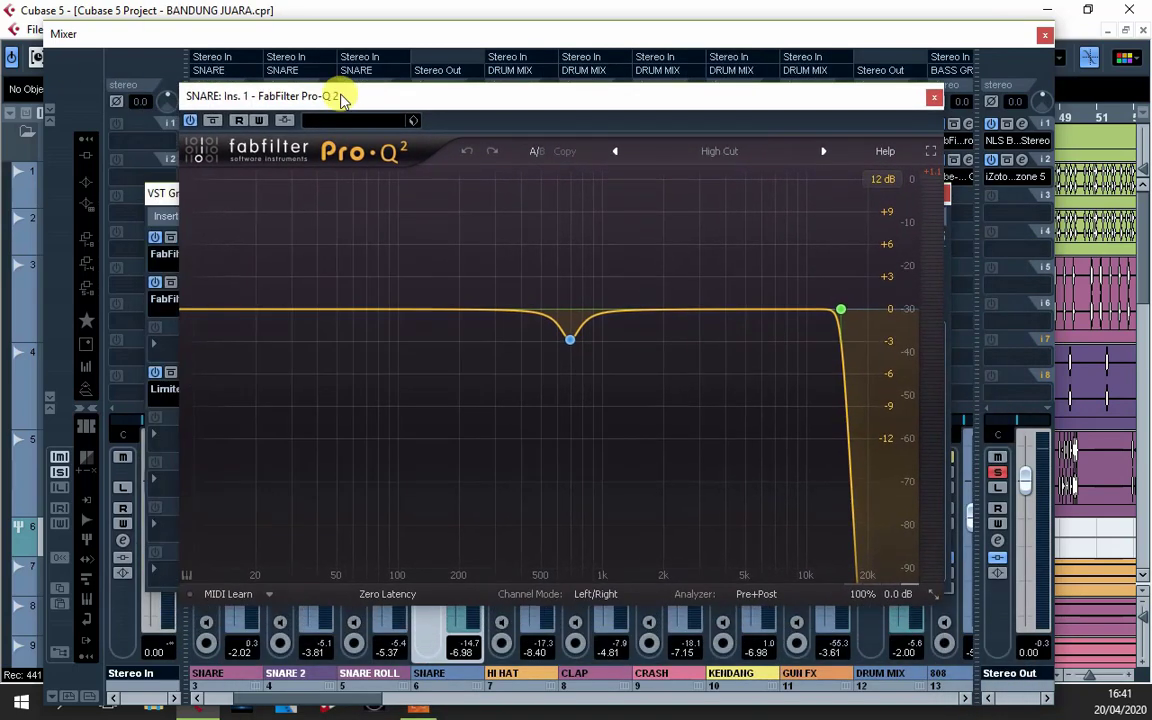
pyautogui.press('space')
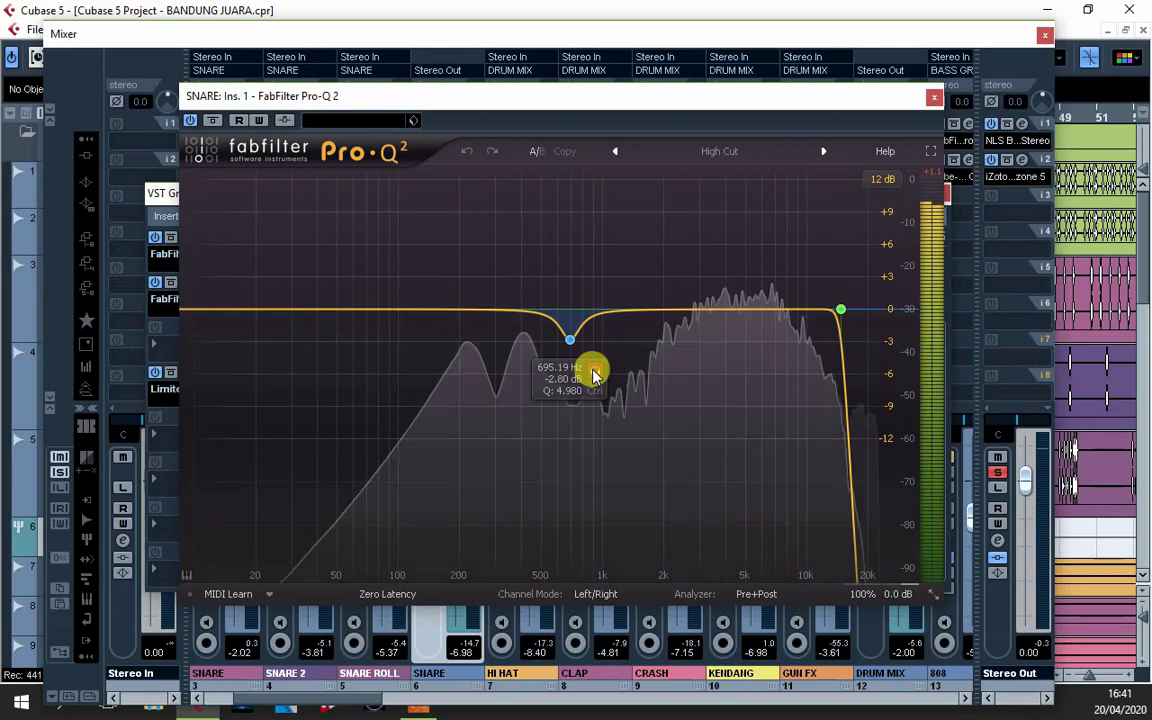
pyautogui.moveTo(568, 116); pyautogui.dragTo(497, 164)
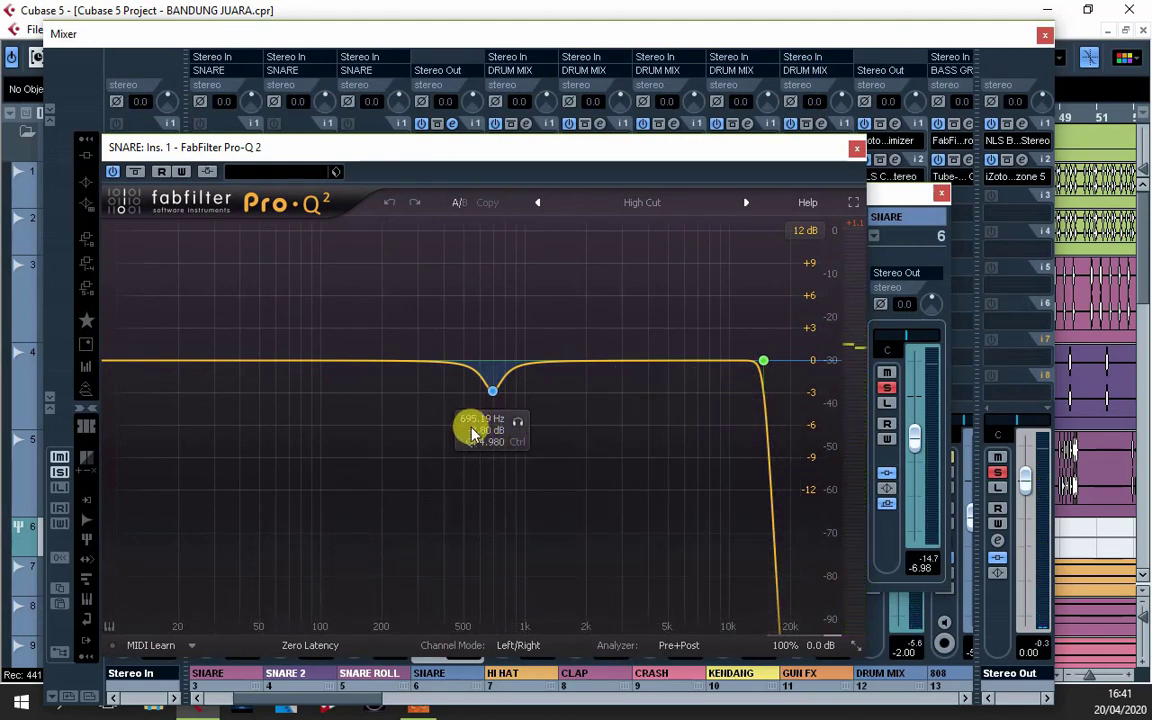
pyautogui.click(493, 389)
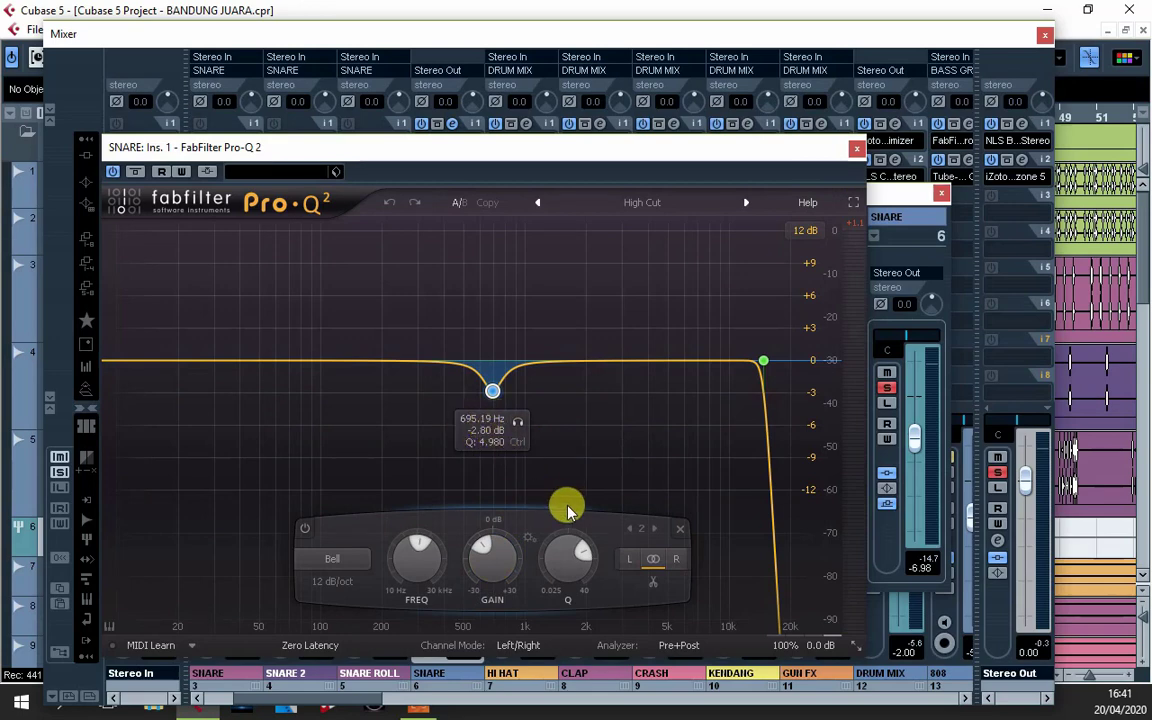
pyautogui.click(761, 364)
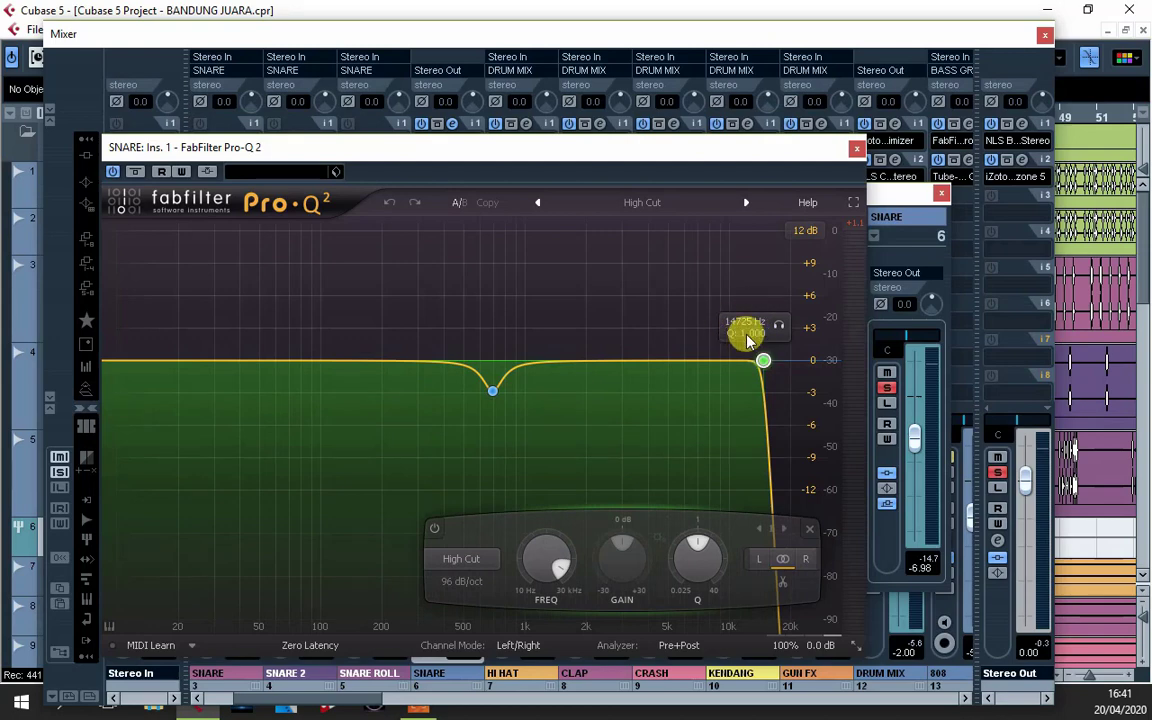
pyautogui.click(856, 148)
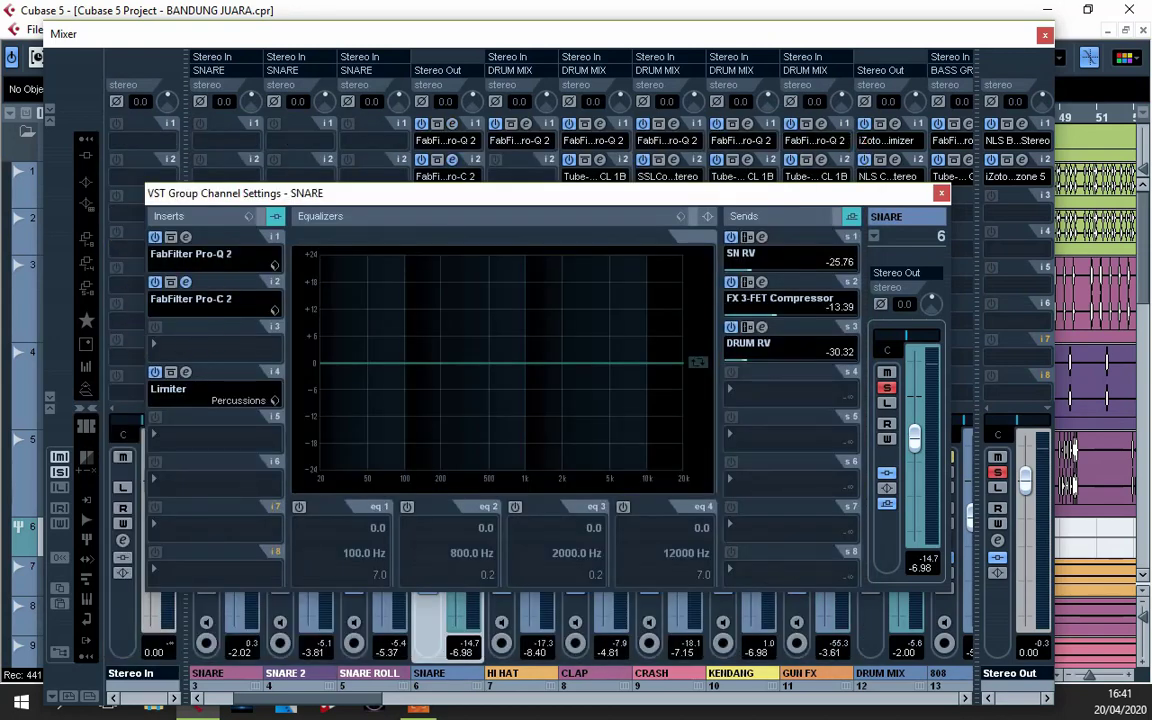
# - Examine the ratio and threshold of the SNARE group's FabFilter Pro-C 2 and its gain reduction during playback, and close it
pyautogui.click(185, 282)
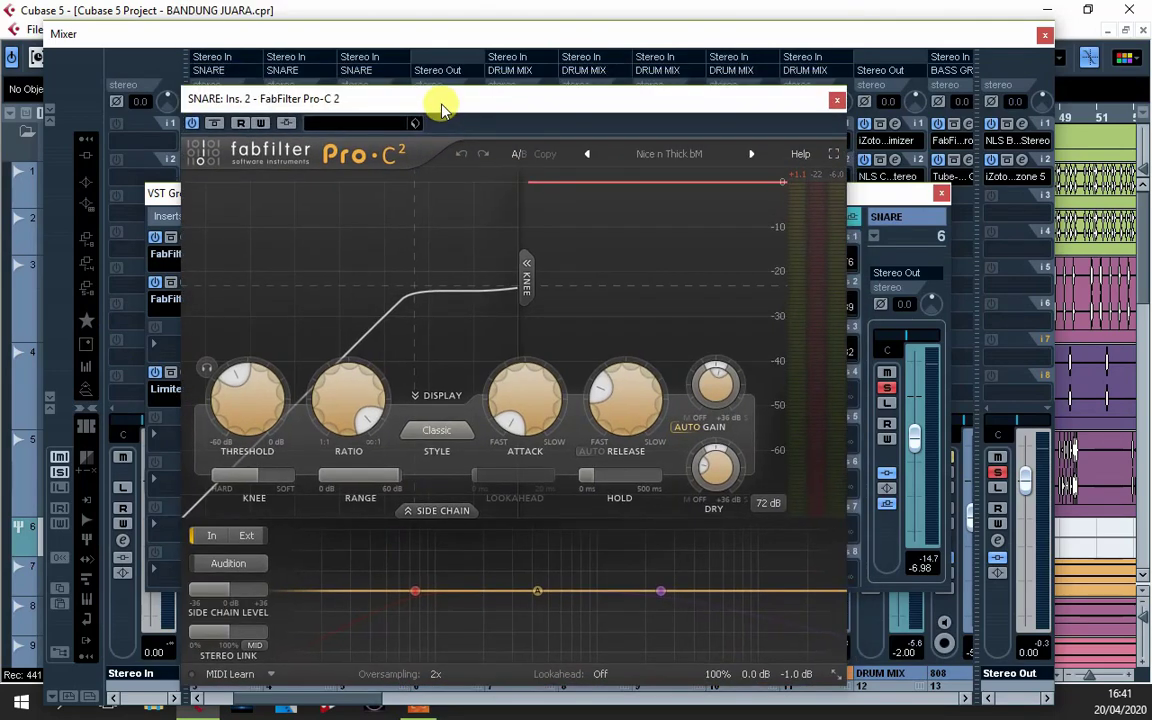
pyautogui.press('space')
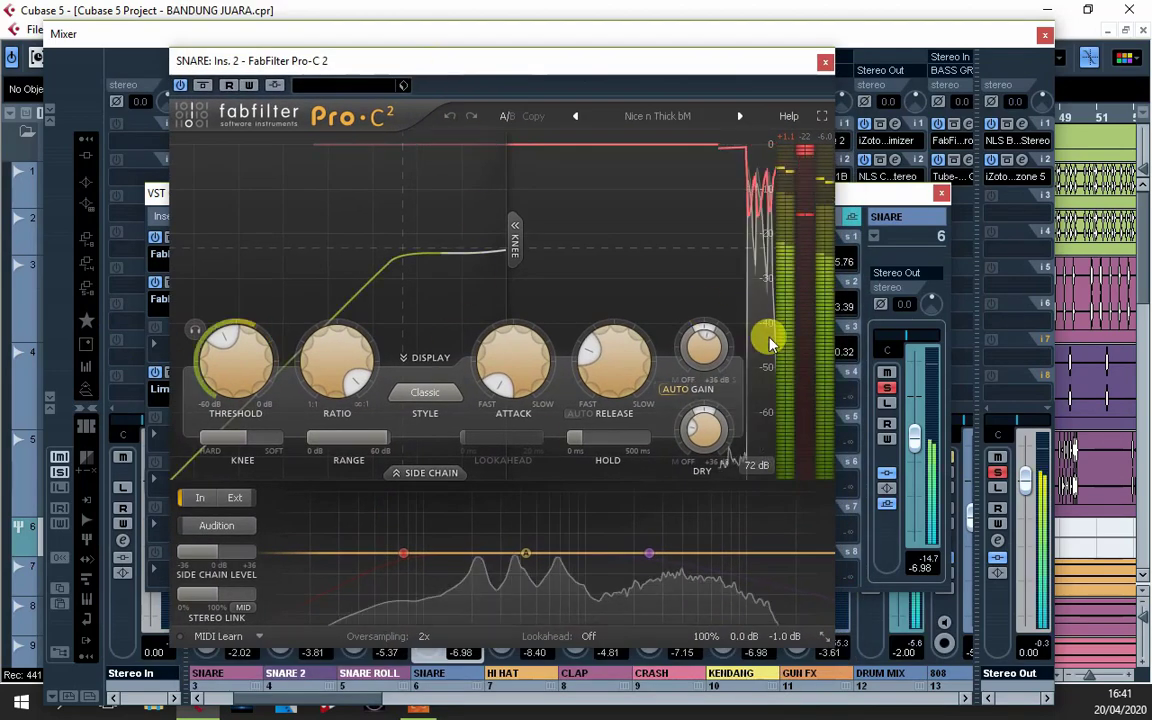
pyautogui.moveTo(708, 336)
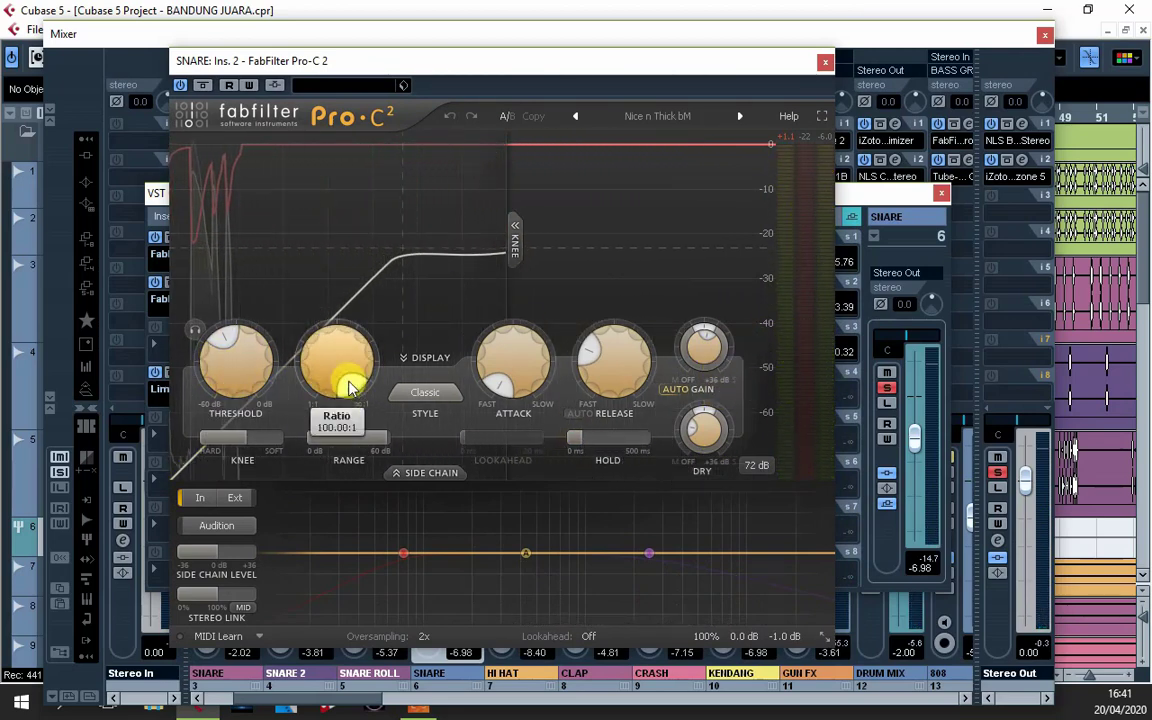
pyautogui.scroll(-3, 356, 377)
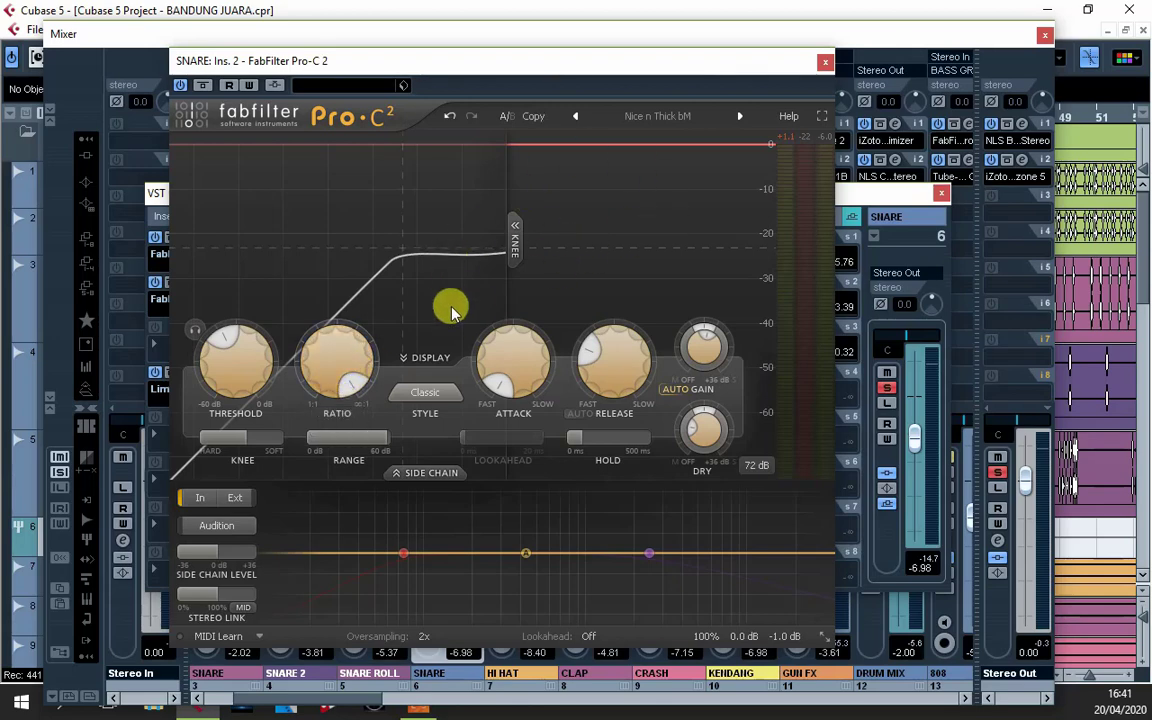
pyautogui.moveTo(228, 365)
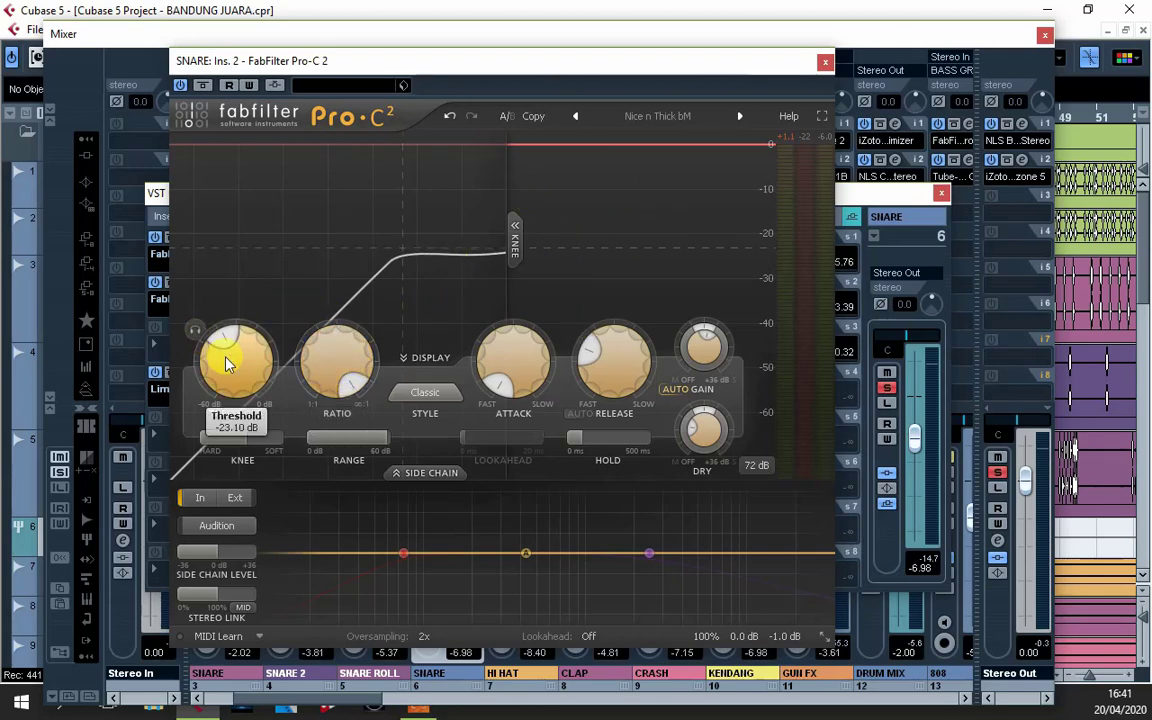
pyautogui.press('space')
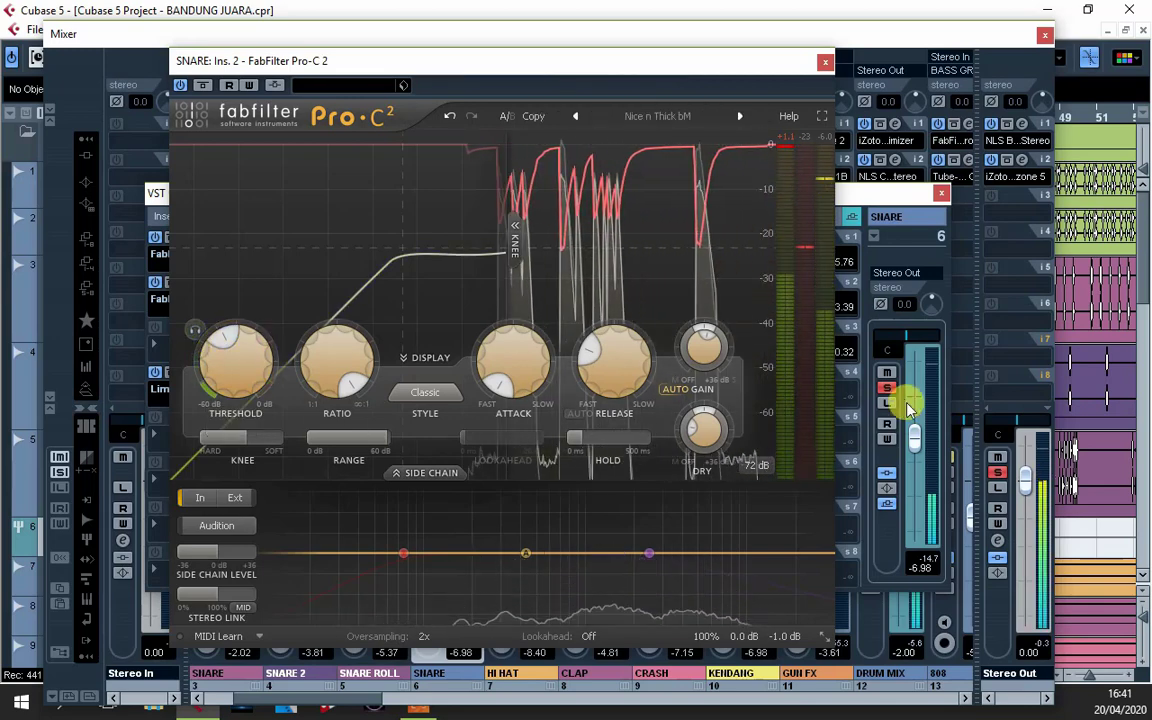
pyautogui.moveTo(705, 75); pyautogui.dragTo(688, 106)
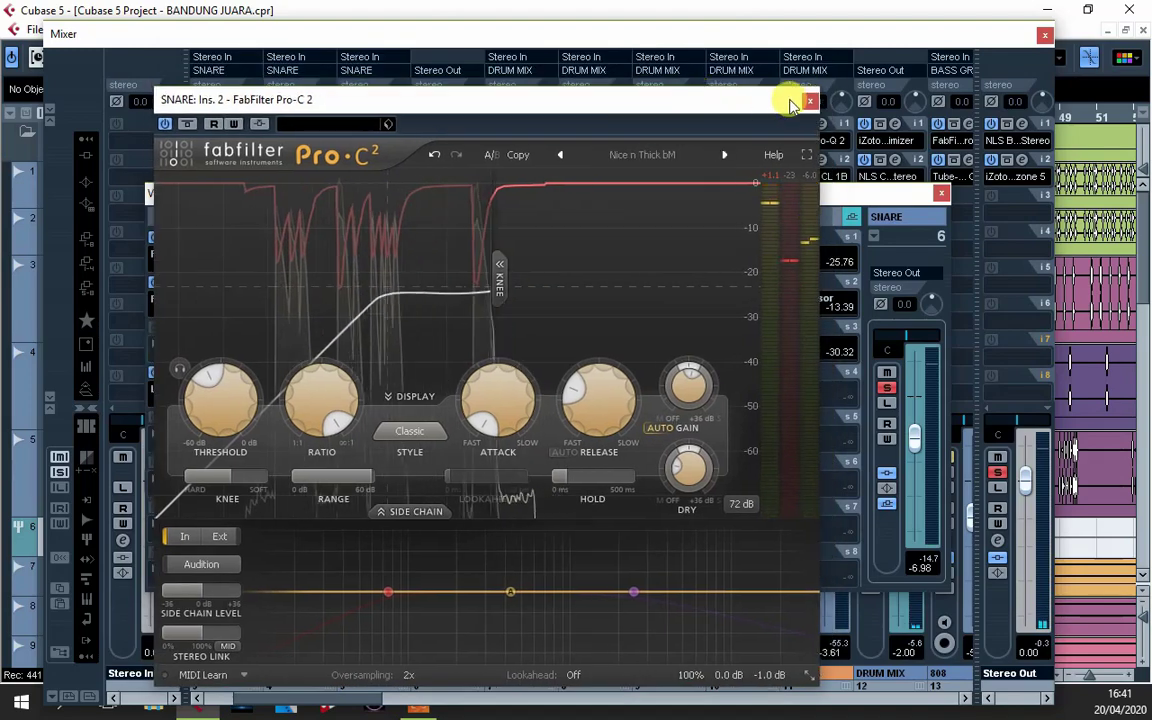
pyautogui.click(806, 101)
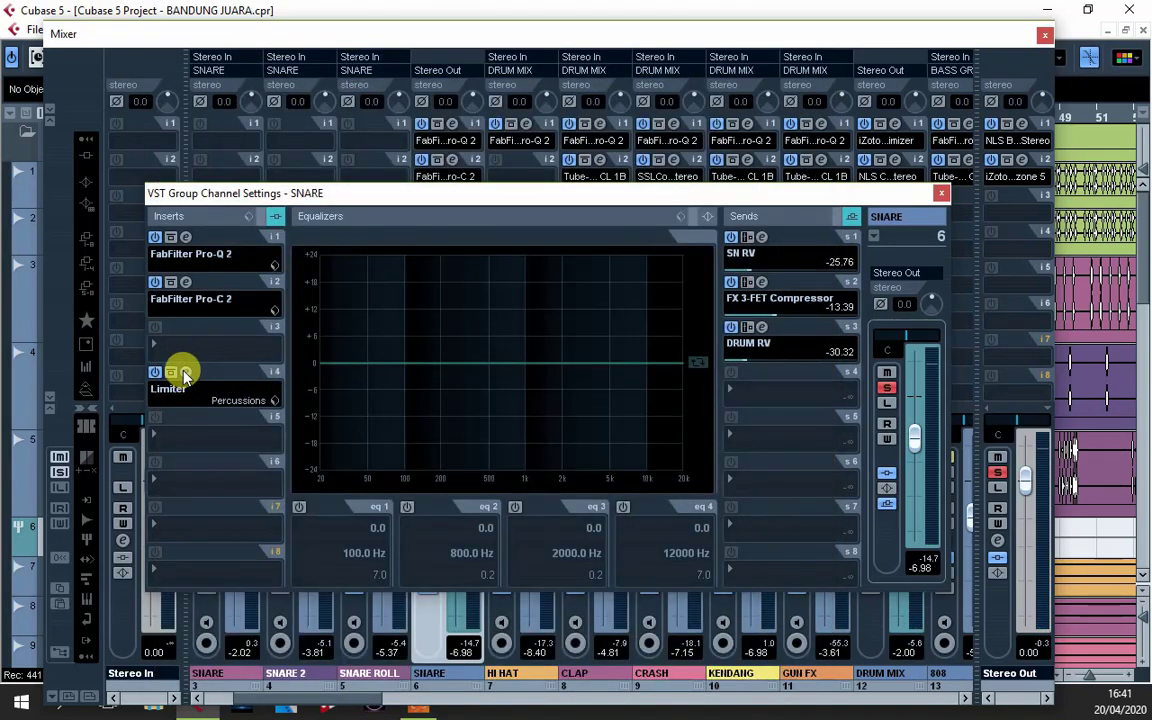
# - Examine the SNARE group's Limiter settings and its preset list, and close both without choosing another preset
pyautogui.moveTo(427, 64); pyautogui.dragTo(484, 202)
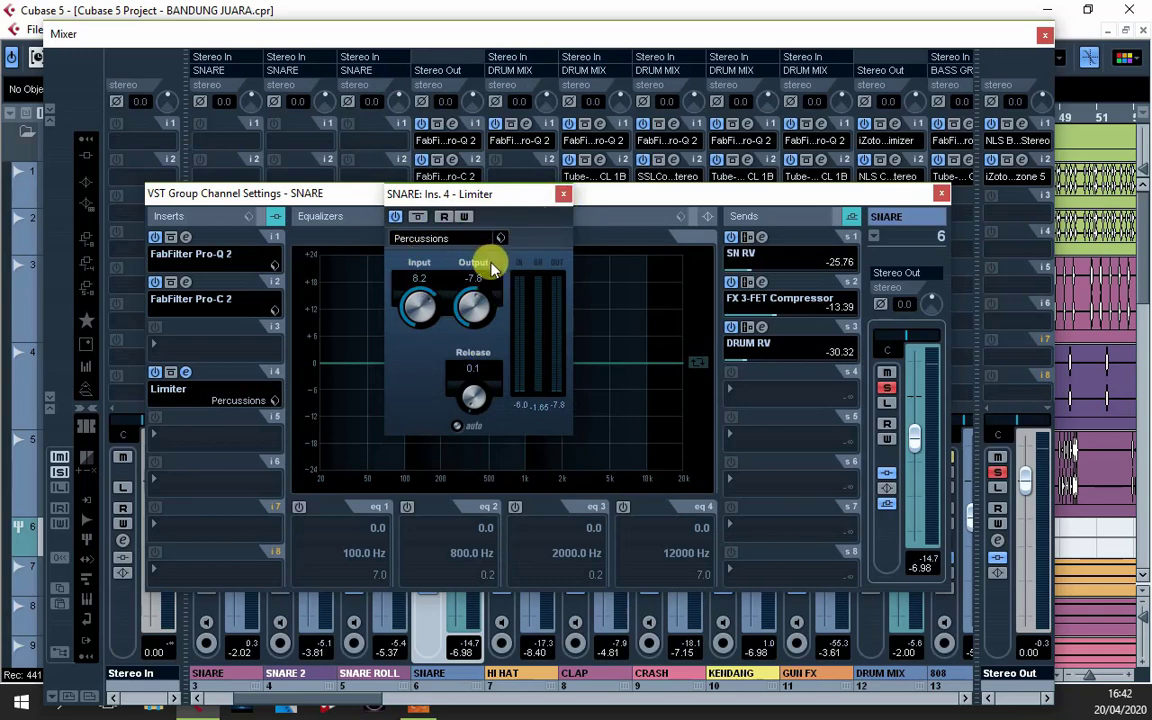
pyautogui.click(443, 238)
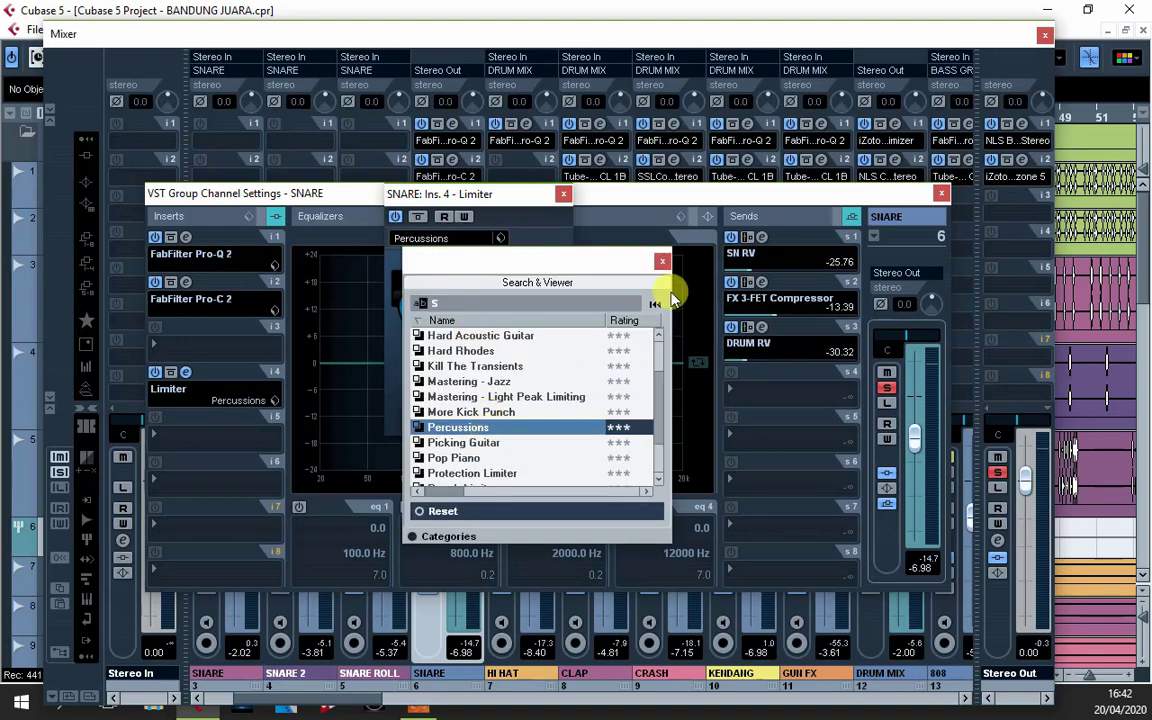
pyautogui.click(662, 261)
pyautogui.click(565, 195)
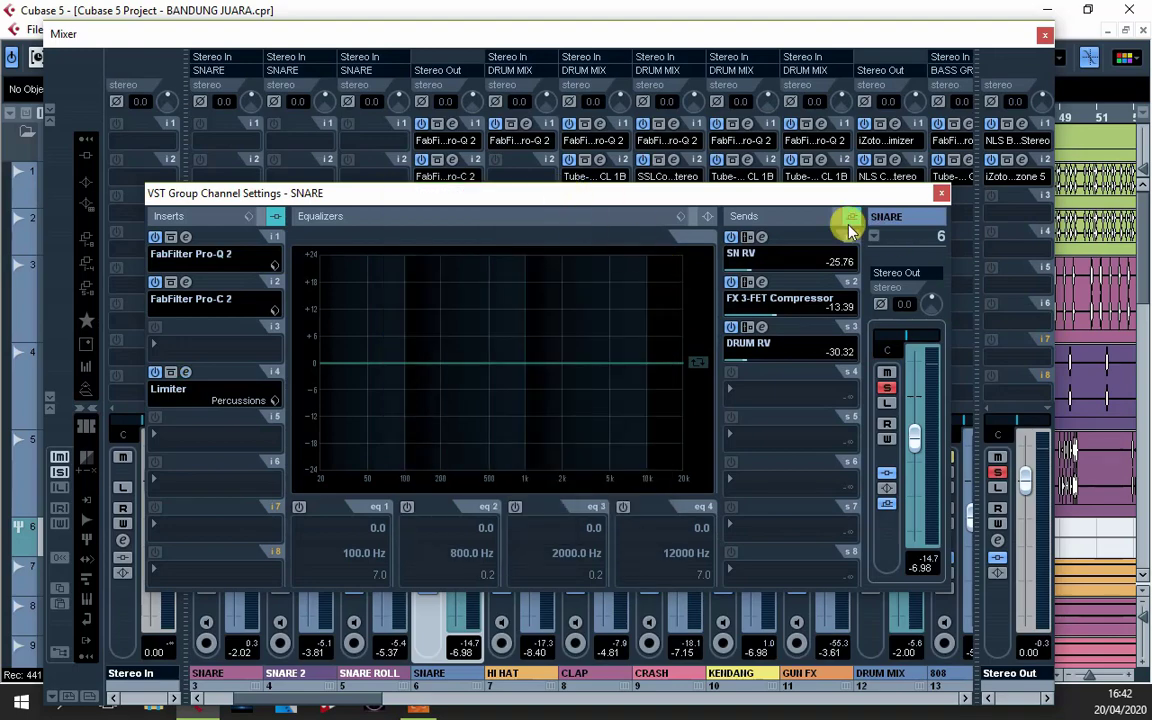
# - Examine the ValhallaVintageVerb on the SN RV send, browse its gated reverb and designer presets for NL-Snare Gut Punch, and close it
pyautogui.moveTo(775, 198); pyautogui.dragTo(688, 183)
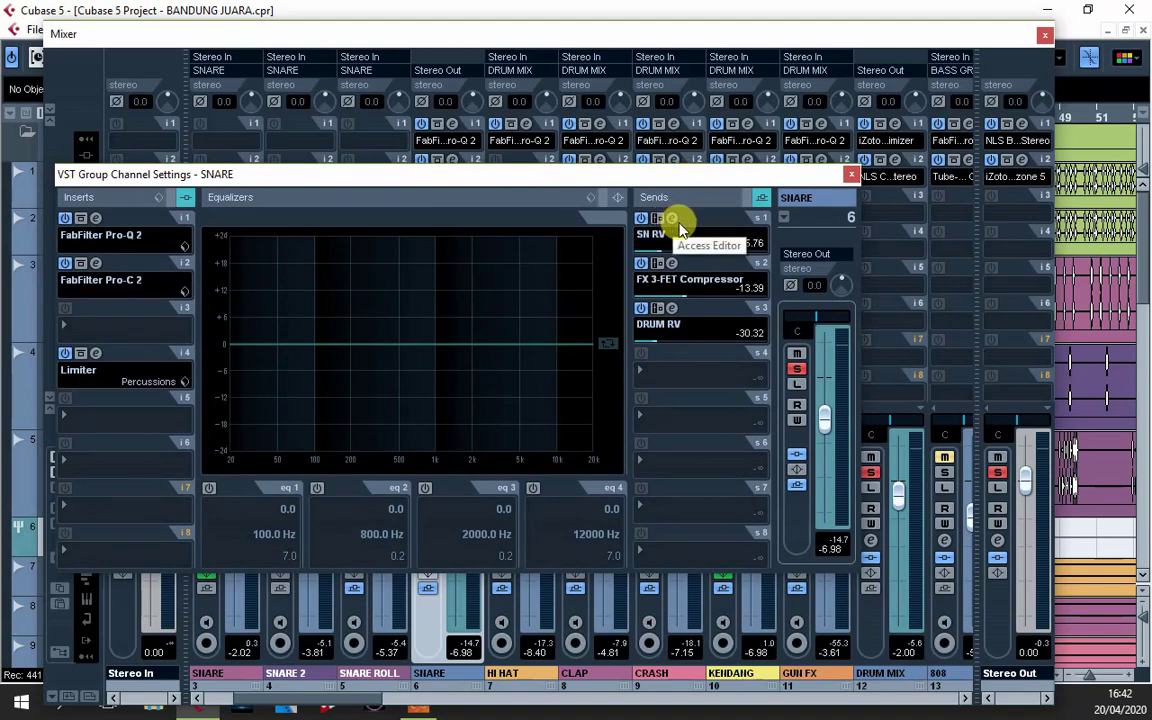
pyautogui.click(670, 221)
pyautogui.moveTo(609, 140); pyautogui.dragTo(525, 168)
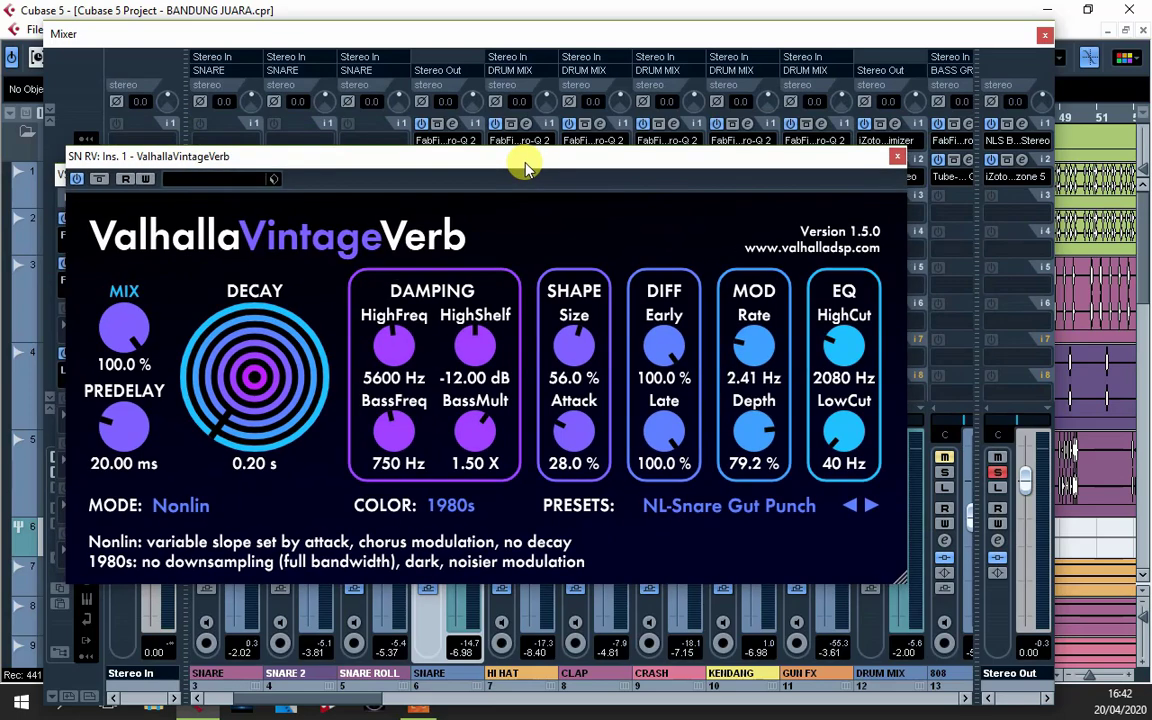
pyautogui.moveTo(617, 158); pyautogui.dragTo(642, 90)
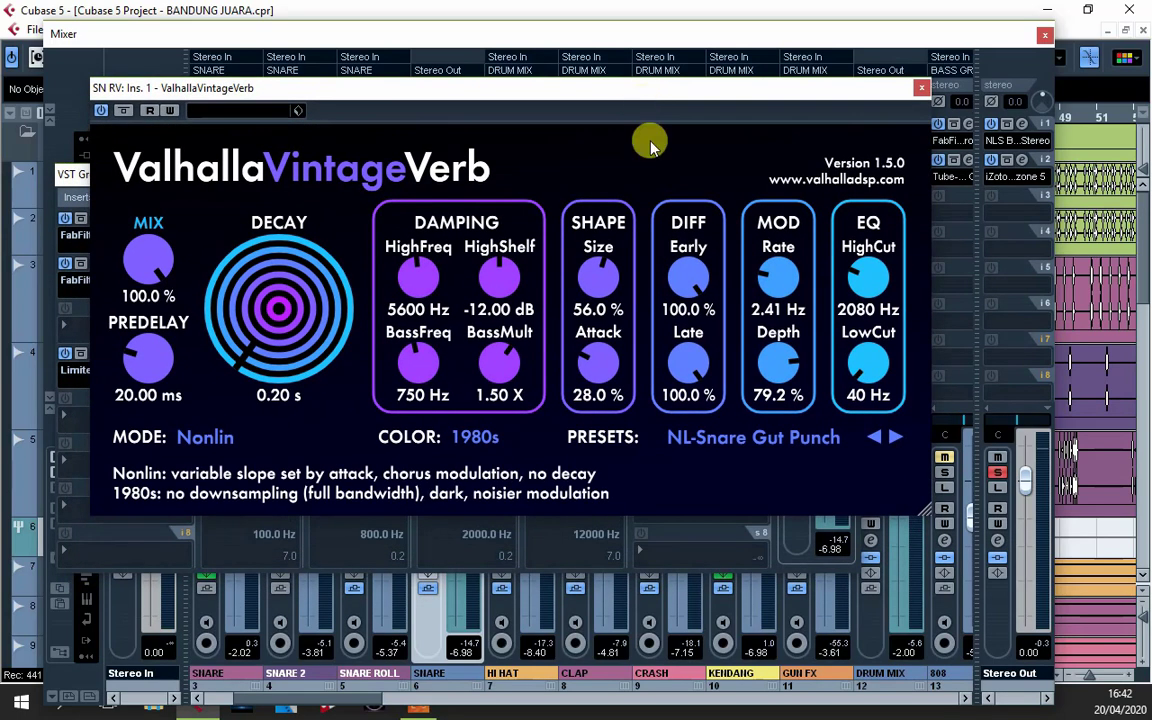
pyautogui.click(669, 392)
pyautogui.moveTo(778, 258)
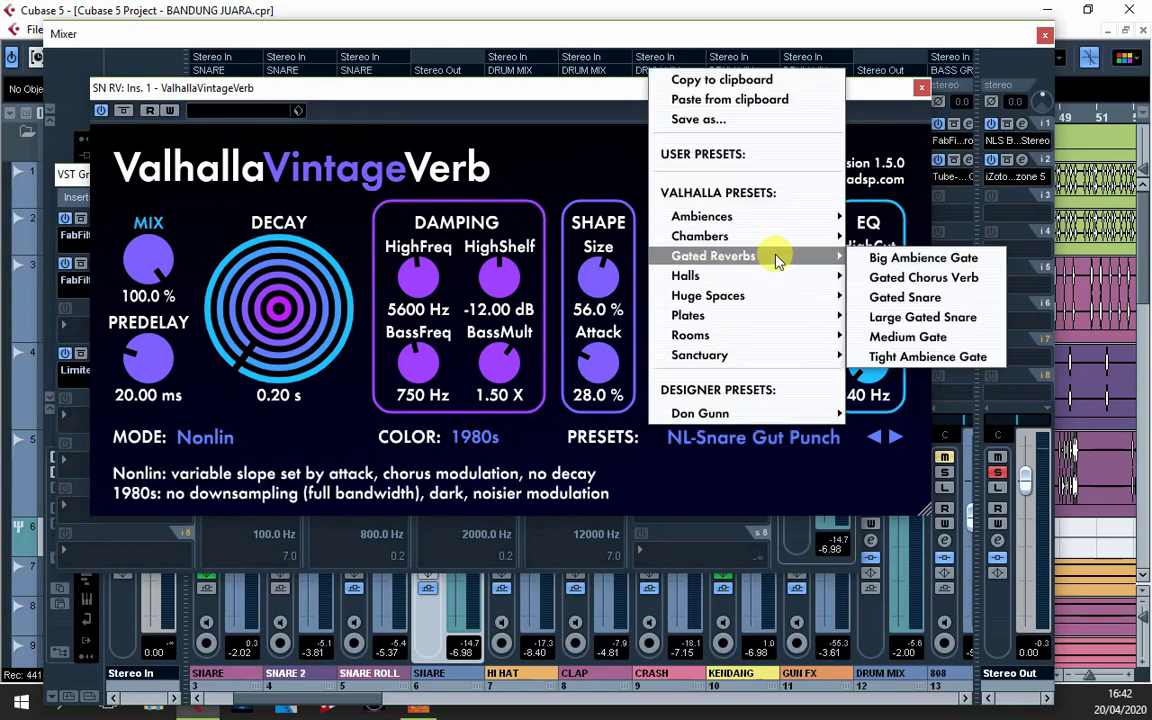
pyautogui.moveTo(784, 412)
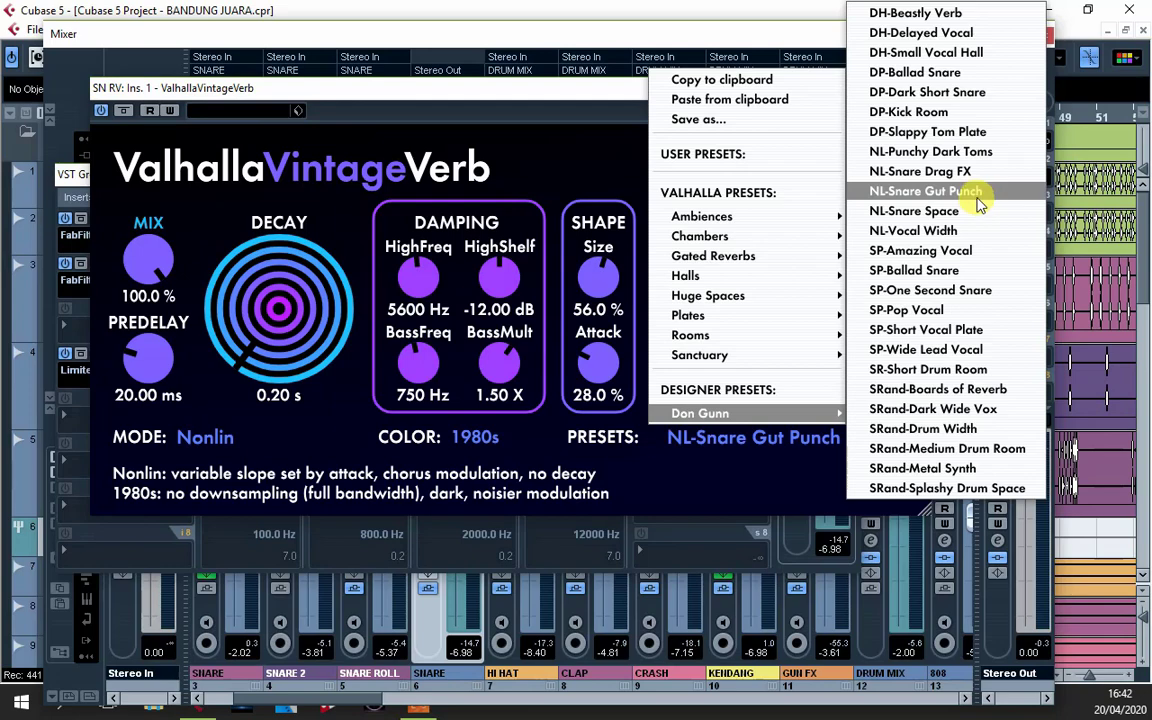
pyautogui.click(878, 191)
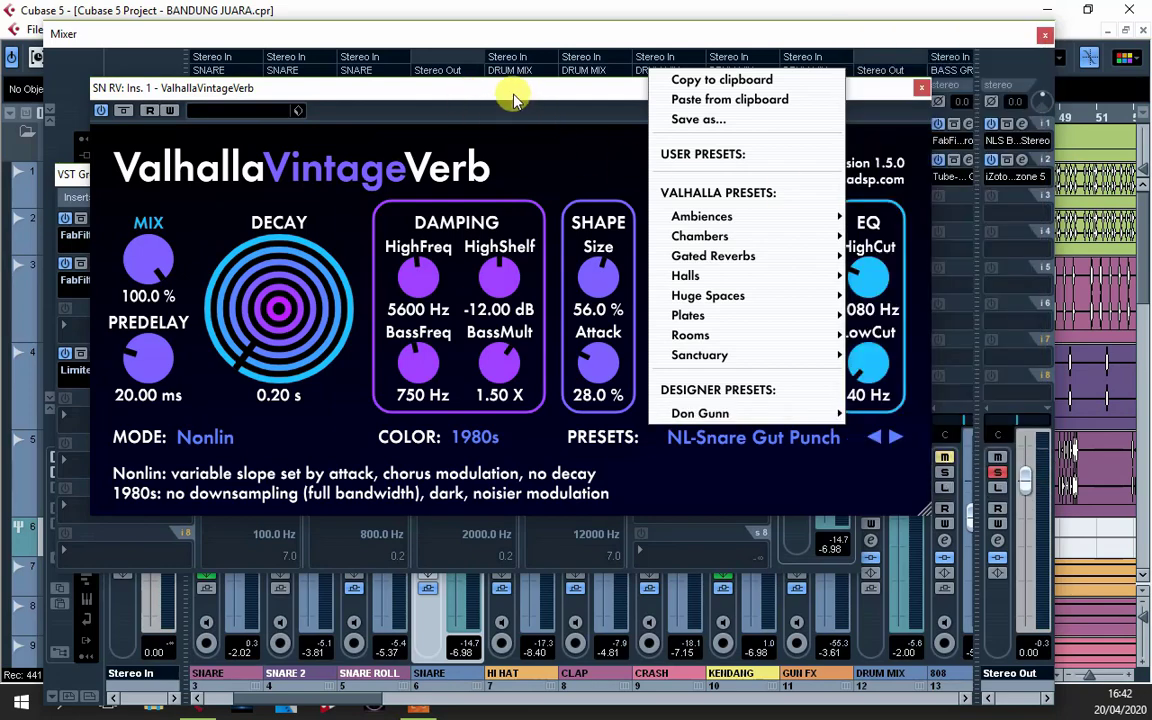
pyautogui.click(921, 92)
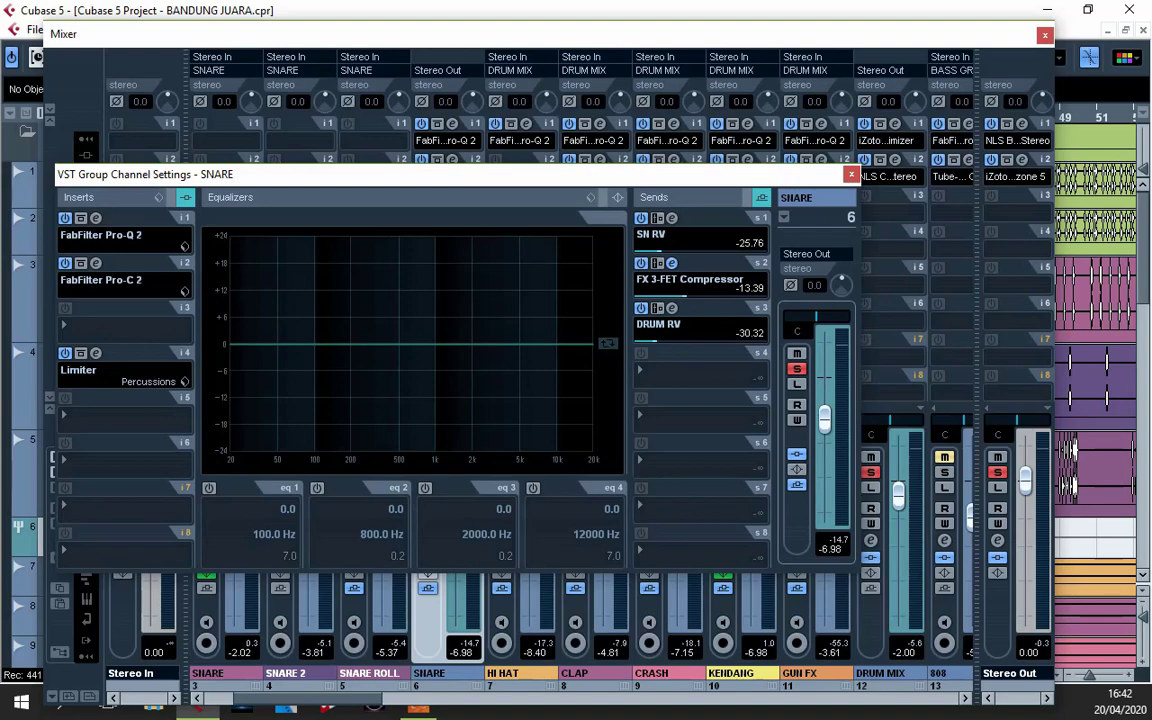
# - View the Softube FET Compressor on the SNARE group's second send, and close it together with the channel settings
pyautogui.click(690, 279)
pyautogui.moveTo(452, 222); pyautogui.dragTo(450, 254)
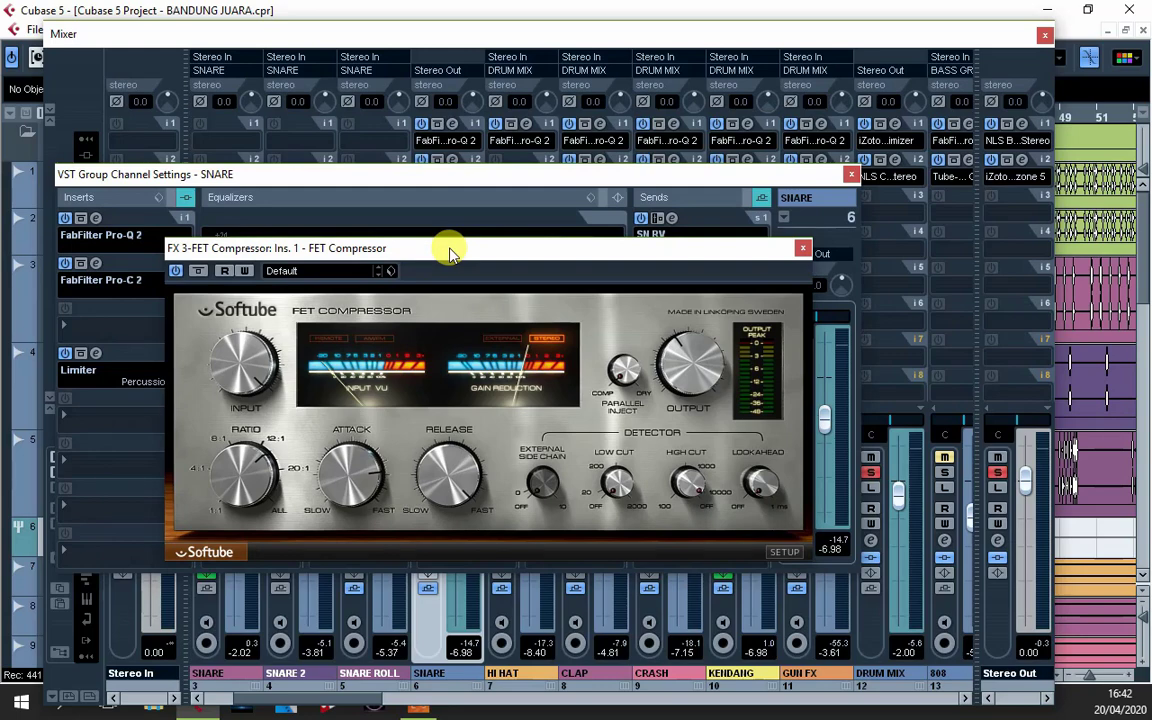
pyautogui.click(802, 248)
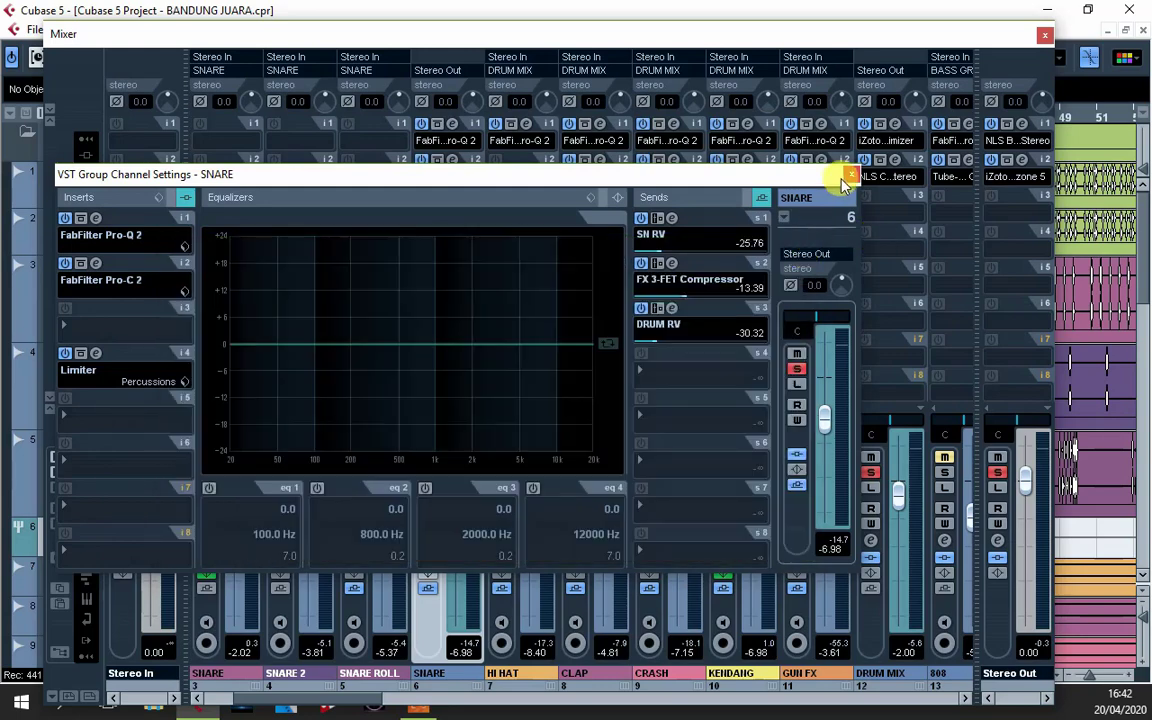
pyautogui.click(851, 174)
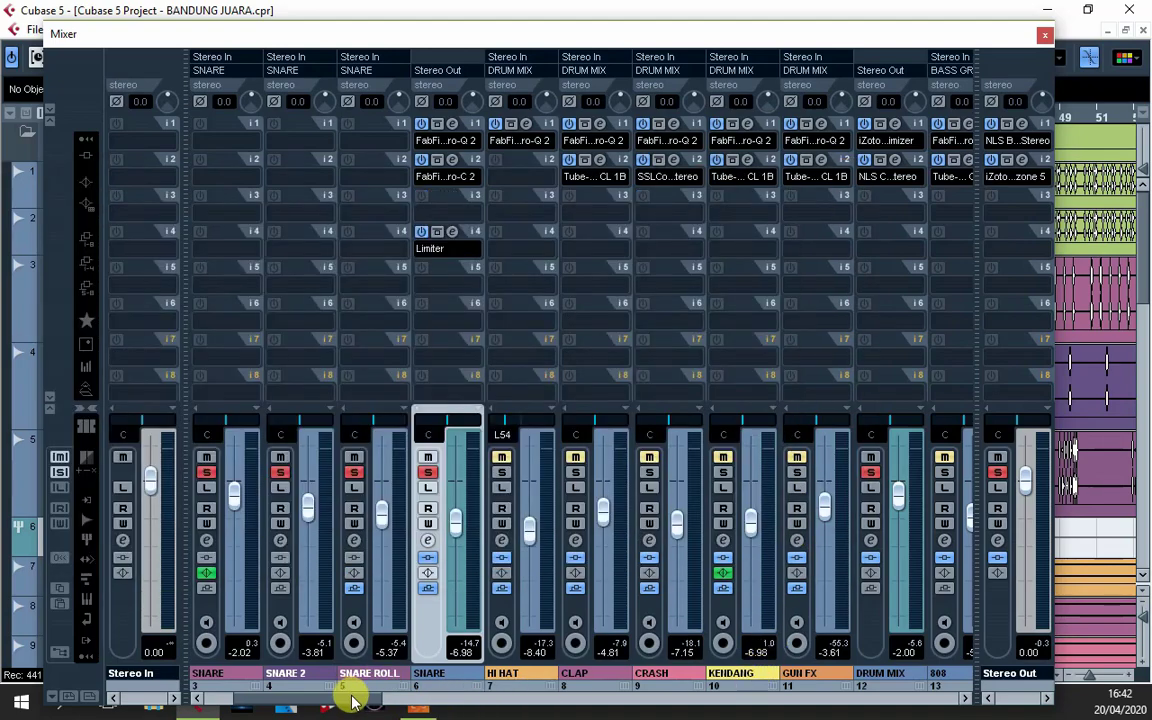
# - Find the FX 3-FET Compressor channel in the mixer, examine its FET Compressor insert, and close the plug-in
pyautogui.moveTo(352, 696); pyautogui.dragTo(955, 712)
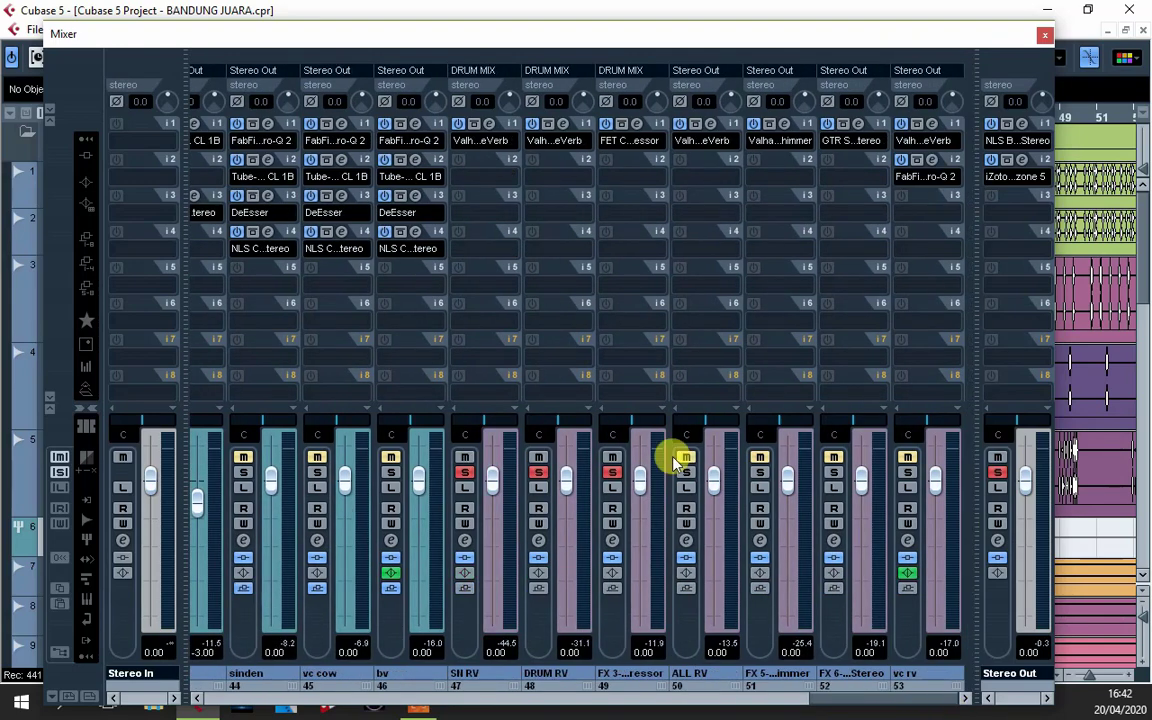
pyautogui.click(634, 124)
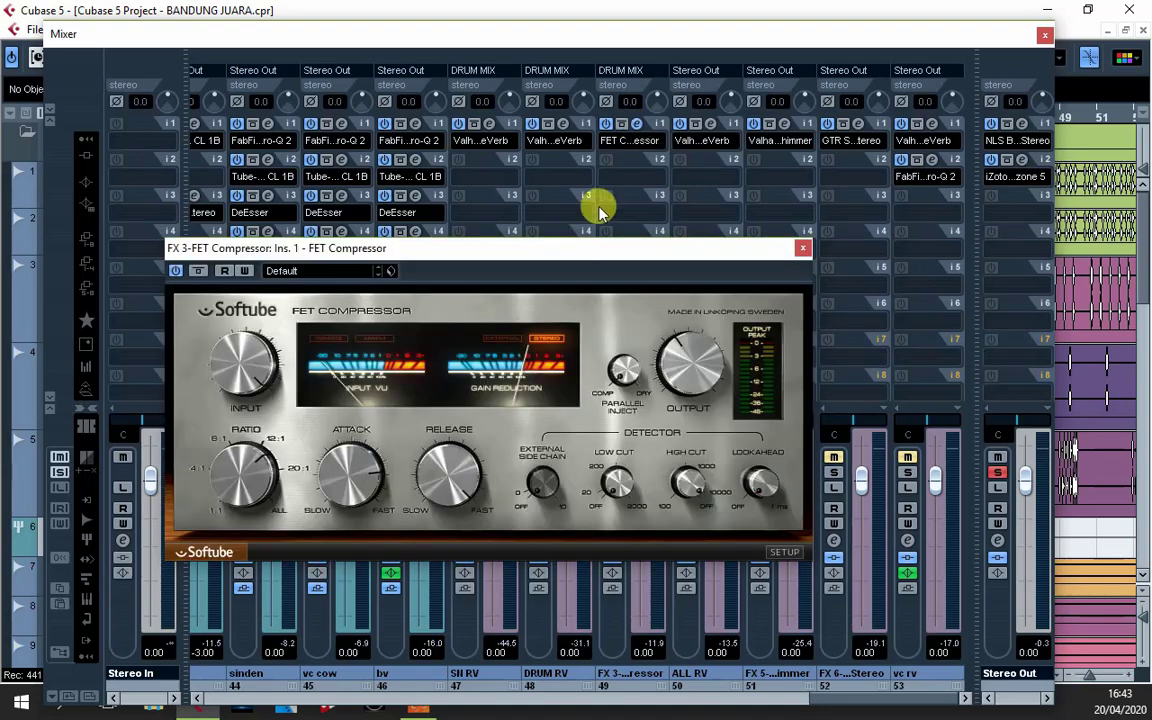
pyautogui.moveTo(490, 258); pyautogui.dragTo(505, 259)
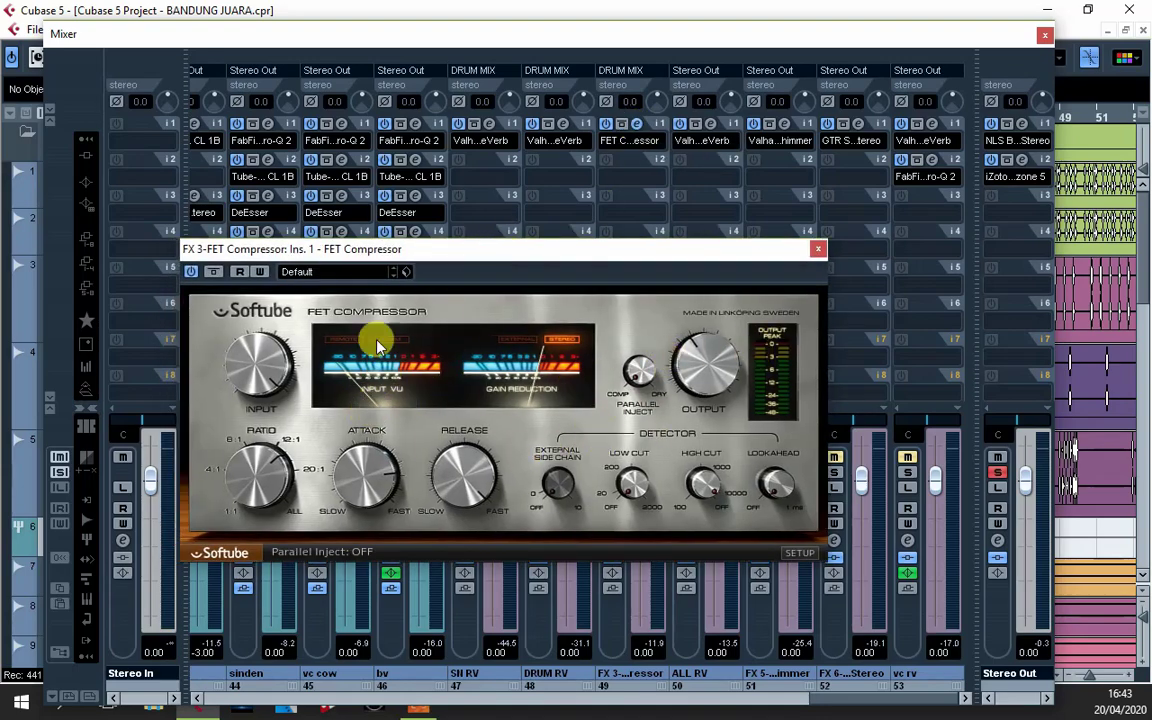
pyautogui.moveTo(418, 258); pyautogui.dragTo(475, 281)
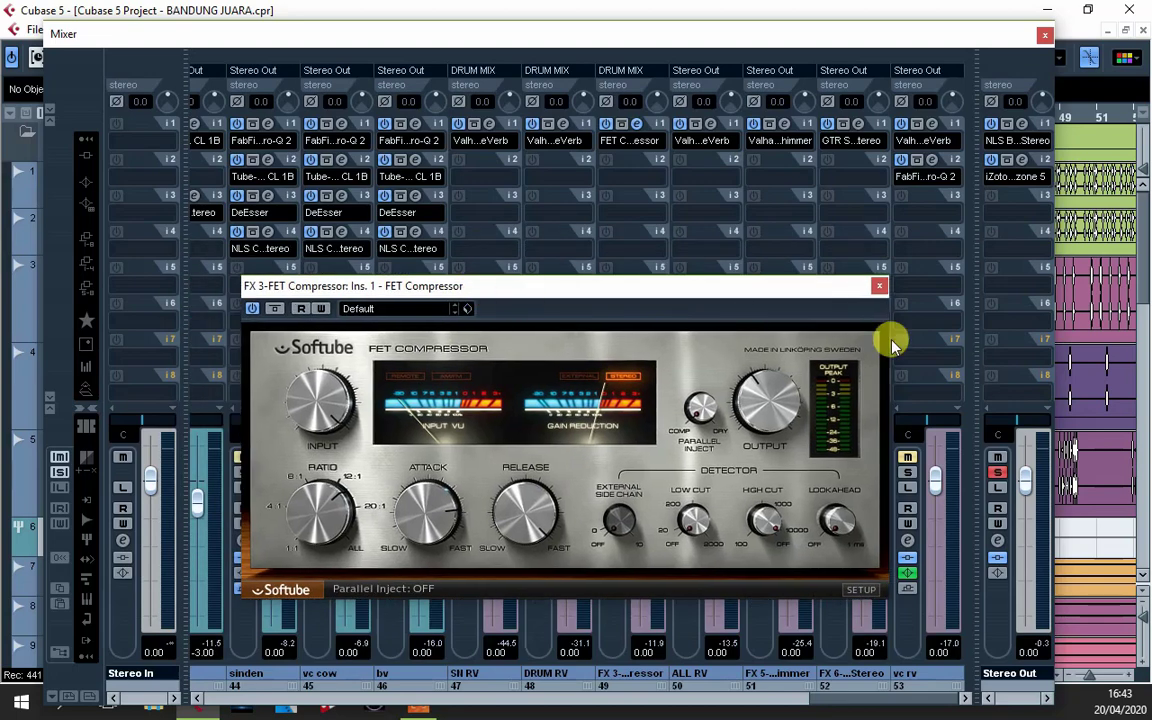
pyautogui.click(885, 282)
# - Compare the mix with the FX 3-FET Compressor channel's fader pulled down and raised again, and reset the fader to 0.00
pyautogui.moveTo(848, 694); pyautogui.dragTo(789, 694)
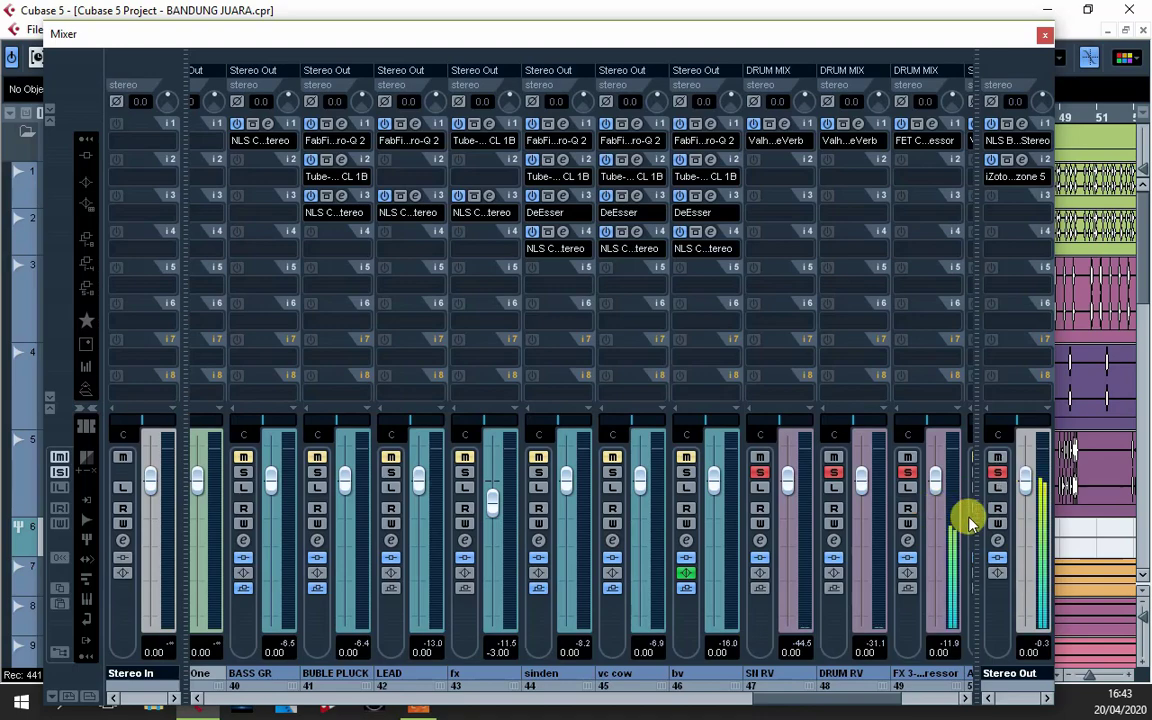
pyautogui.moveTo(866, 697); pyautogui.dragTo(905, 694)
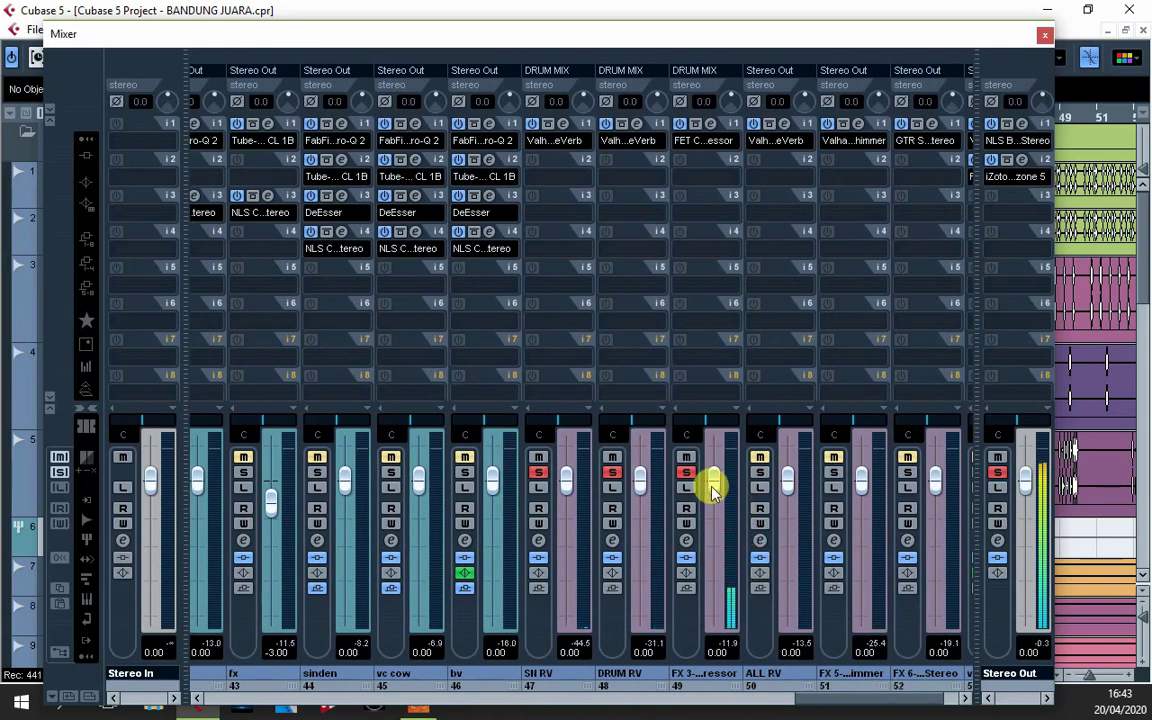
pyautogui.moveTo(715, 478); pyautogui.dragTo(717, 643)
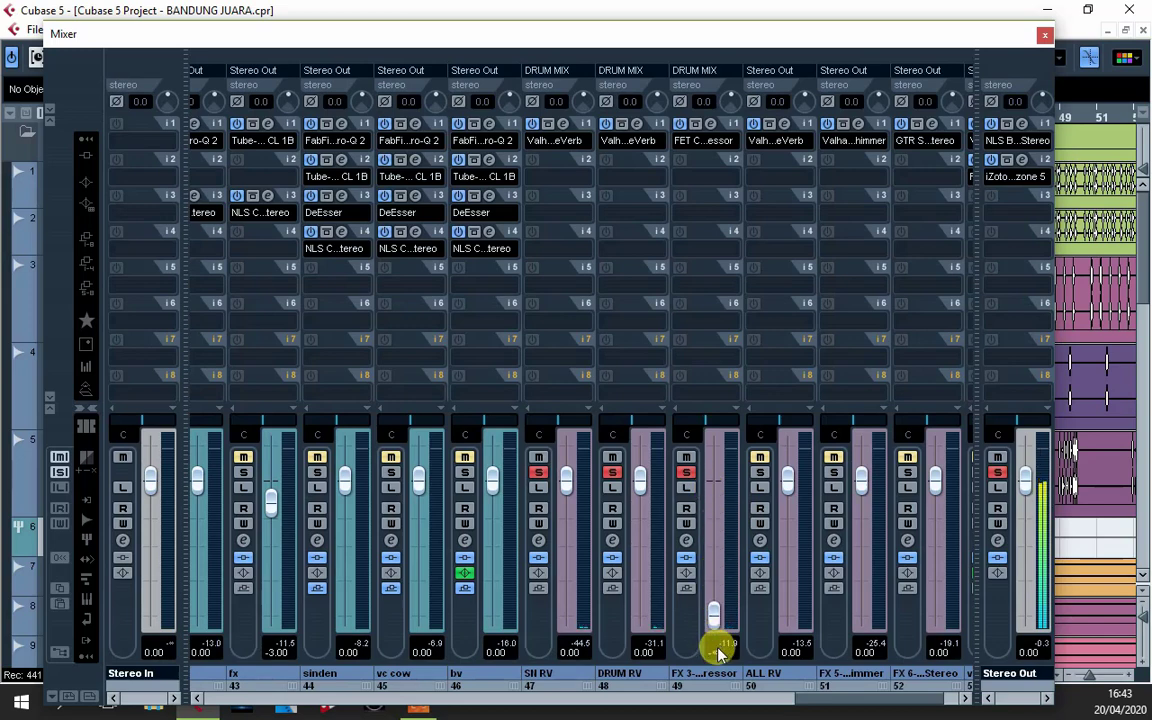
pyautogui.moveTo(717, 648); pyautogui.dragTo(721, 487)
pyautogui.click(720, 651)
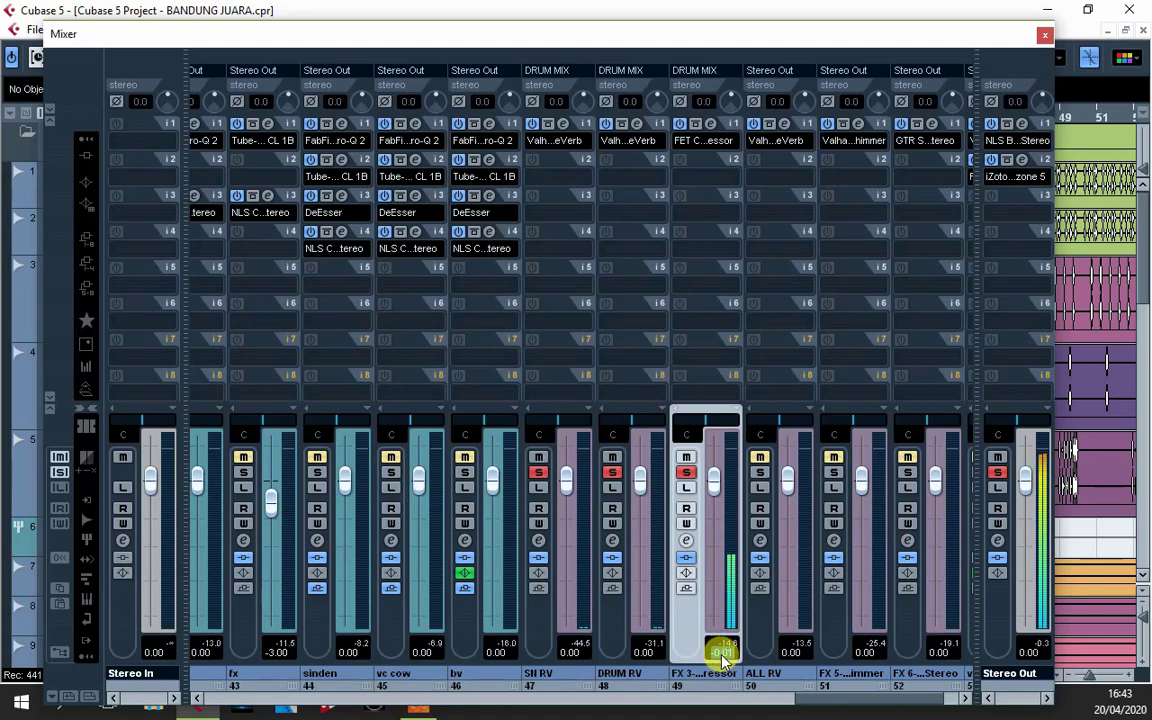
pyautogui.write('0')
pyautogui.press('Return')
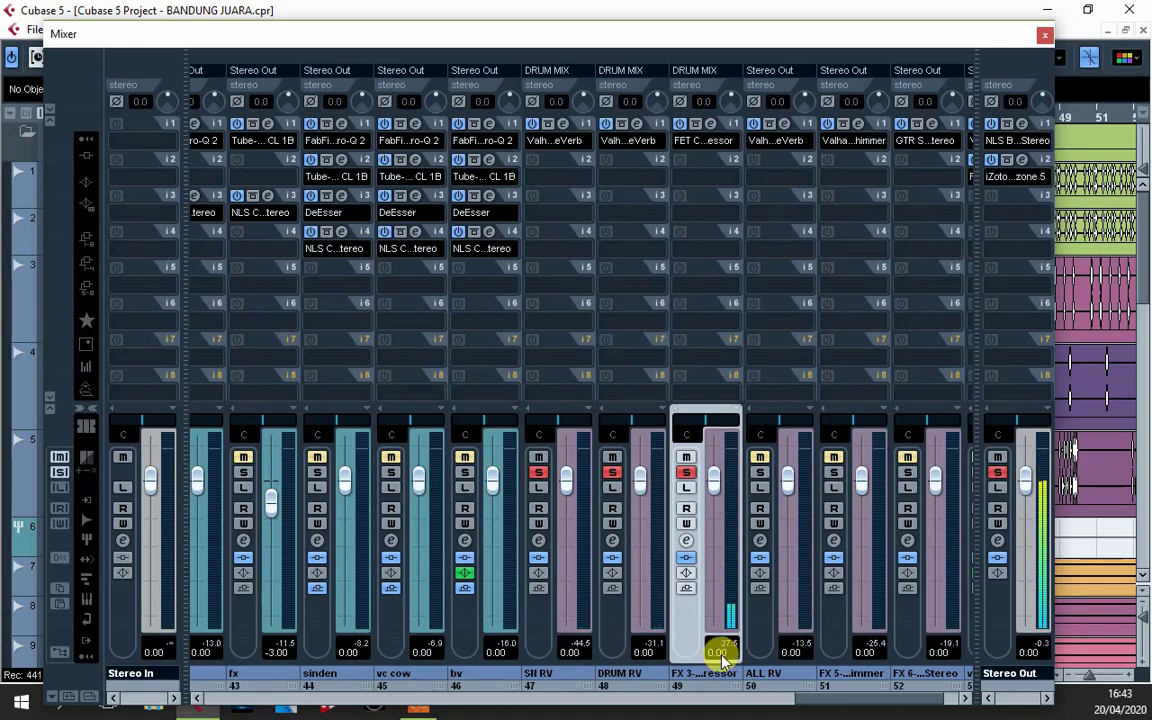
# - Examine the FET Compressor settings on the FX 3-FET Compressor channel again, and close the plug-in
pyautogui.click(708, 124)
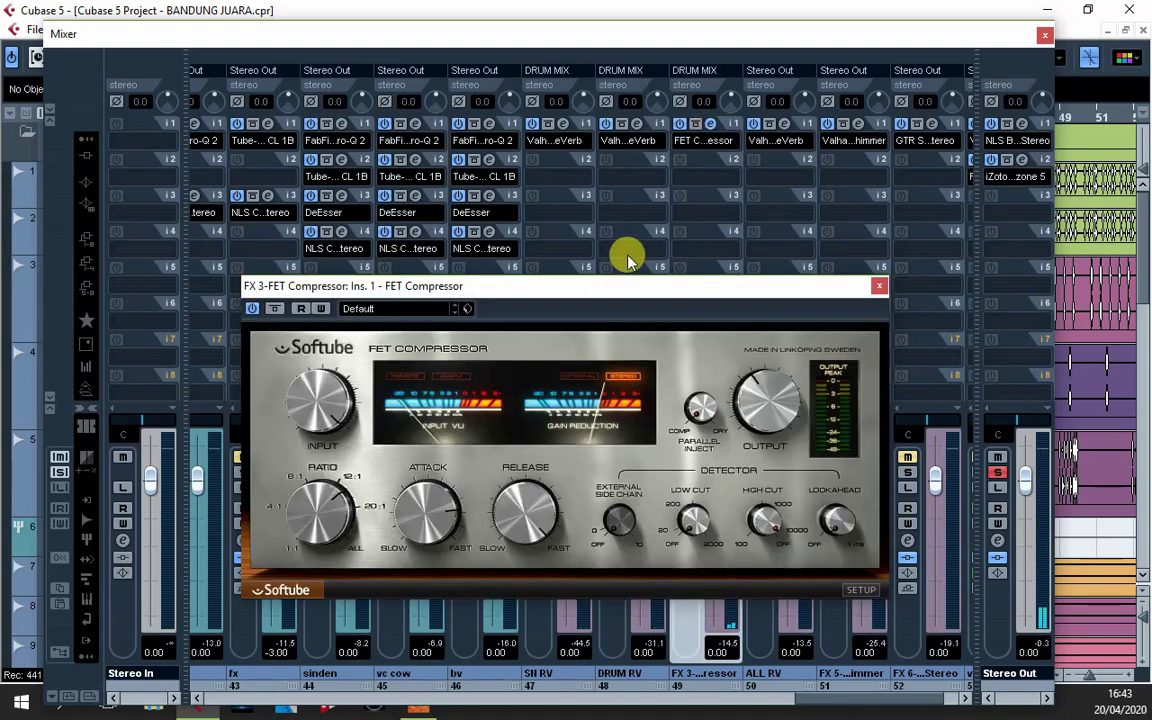
pyautogui.moveTo(604, 286); pyautogui.dragTo(643, 134)
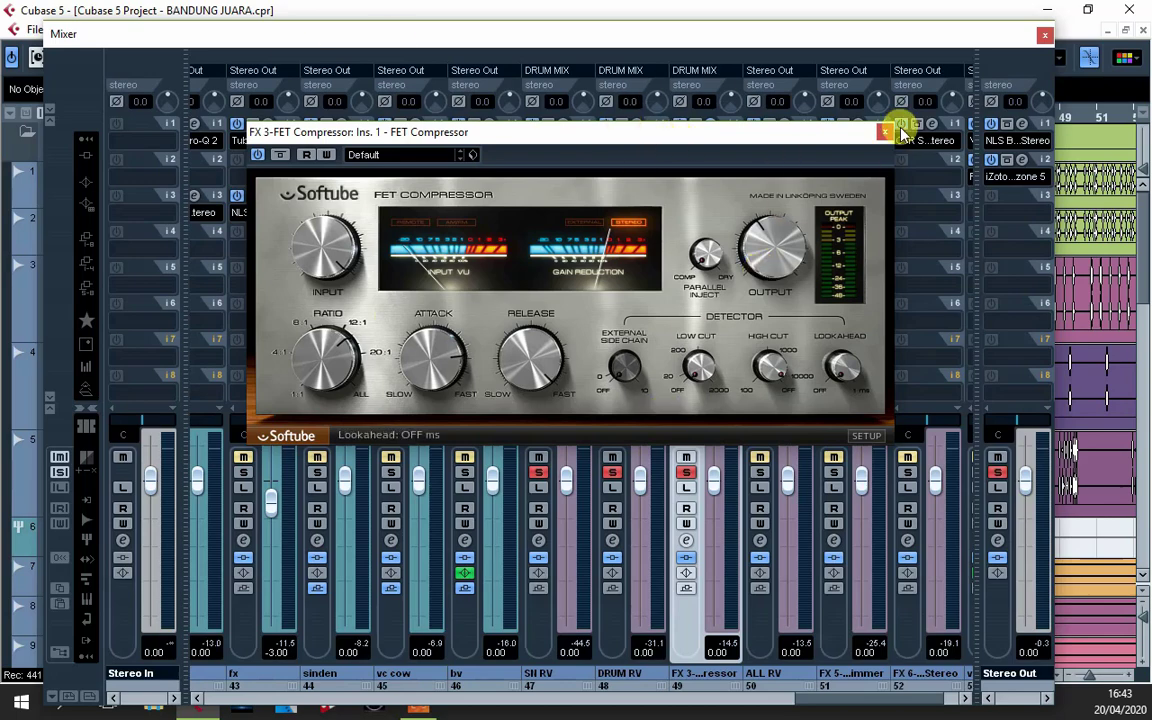
pyautogui.moveTo(669, 131); pyautogui.dragTo(660, 146)
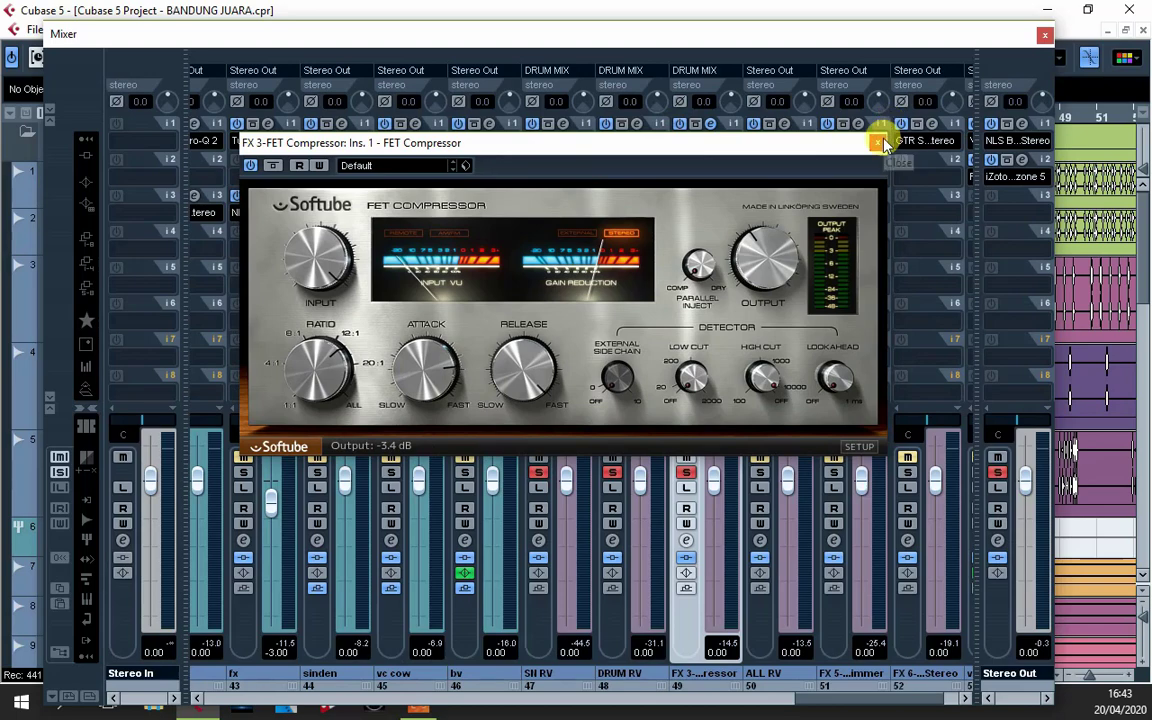
pyautogui.click(877, 142)
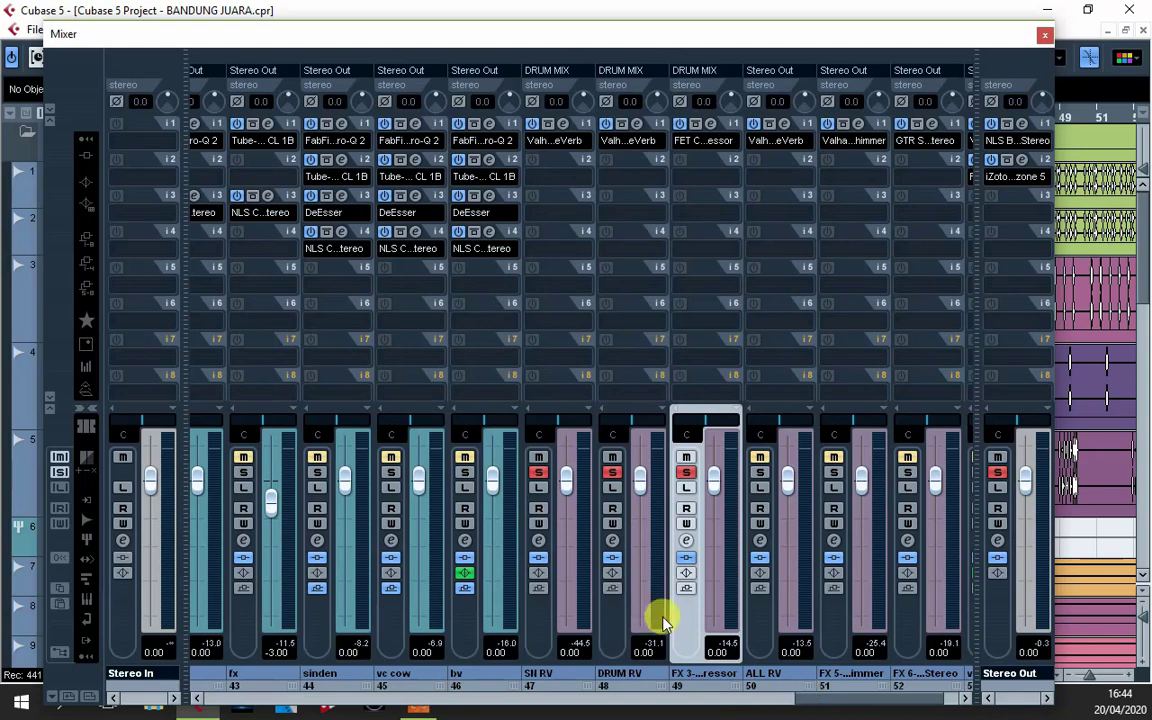
# - Find the 808 channel in the mixer, briefly solo it with the bass channels, and close the mixer
pyautogui.click(583, 703)
pyautogui.moveTo(583, 703); pyautogui.dragTo(391, 699)
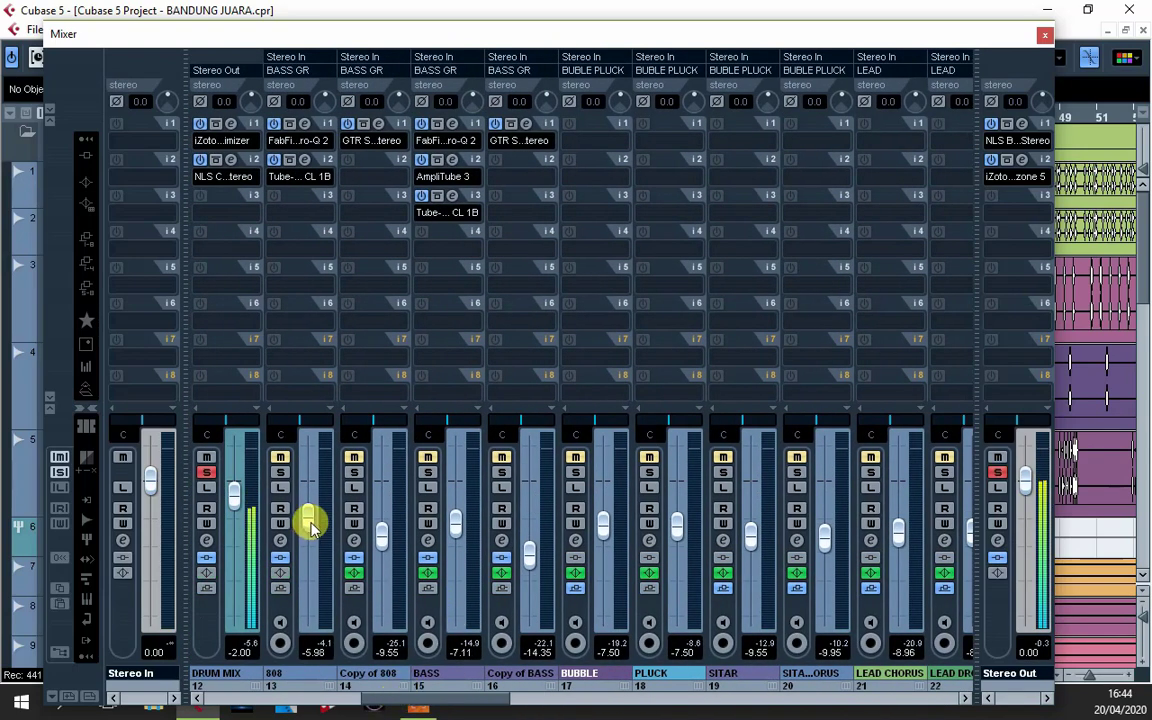
pyautogui.click(281, 474)
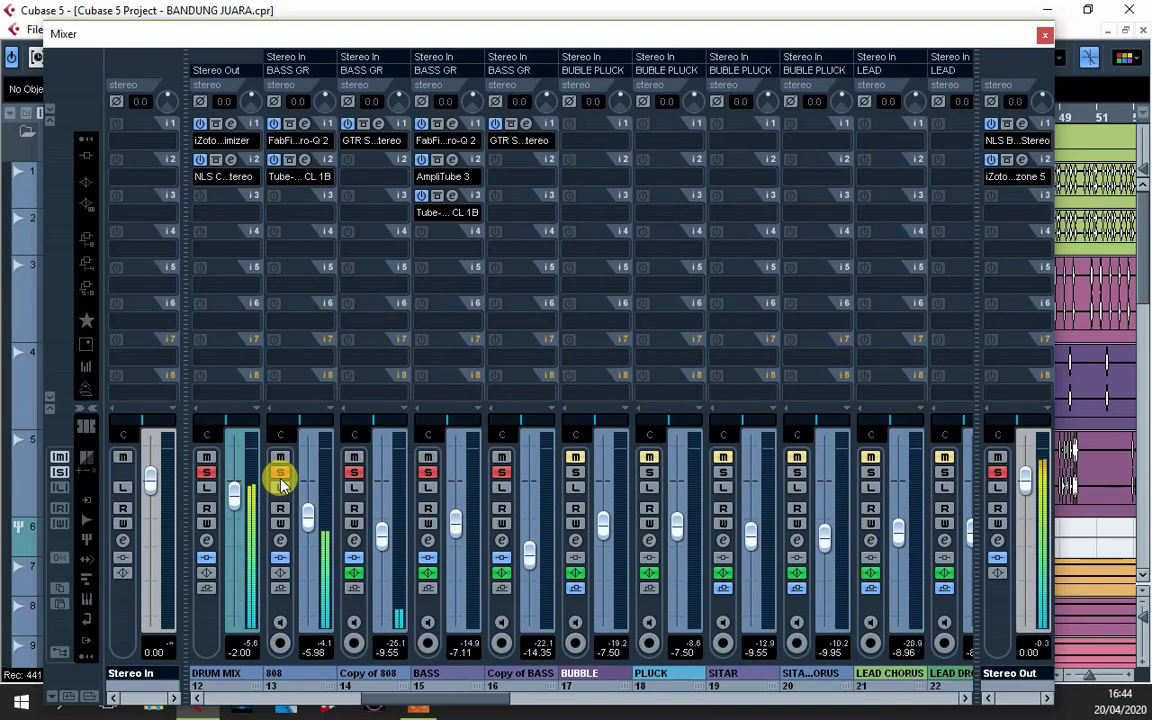
pyautogui.click(1045, 35)
# - Solo the HI HAT track in the project window and play its part from around bar 31, then stop playback
pyautogui.scroll(-3, 185, 302)
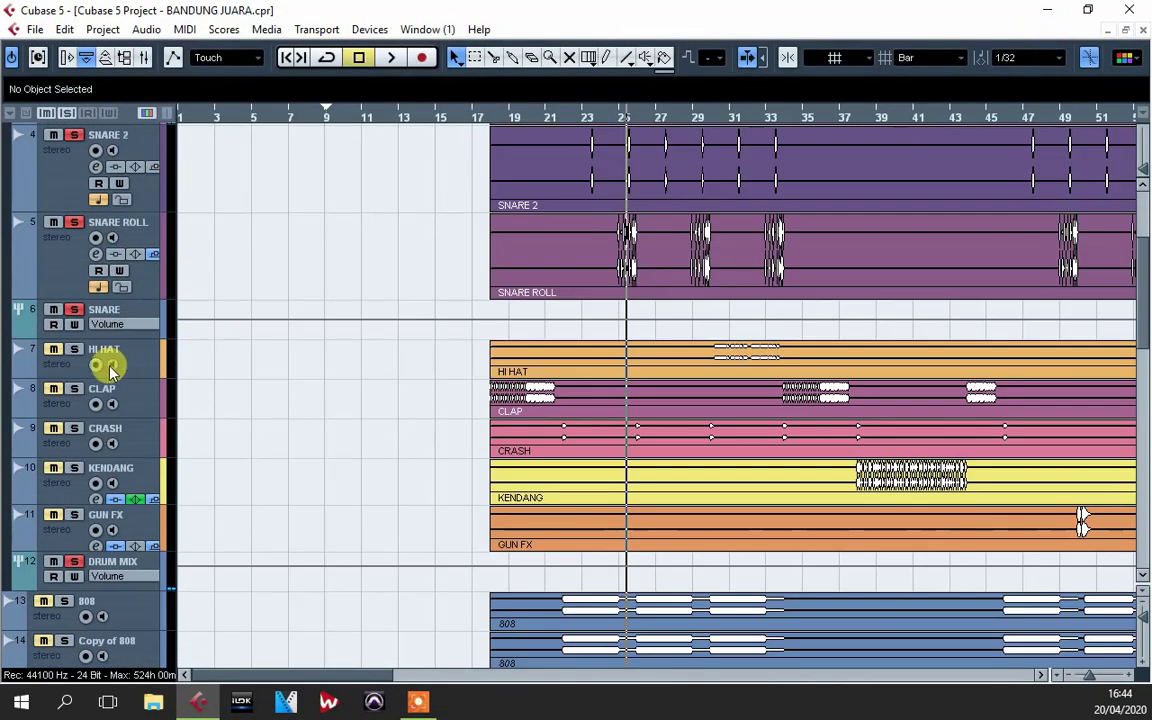
pyautogui.press('space')
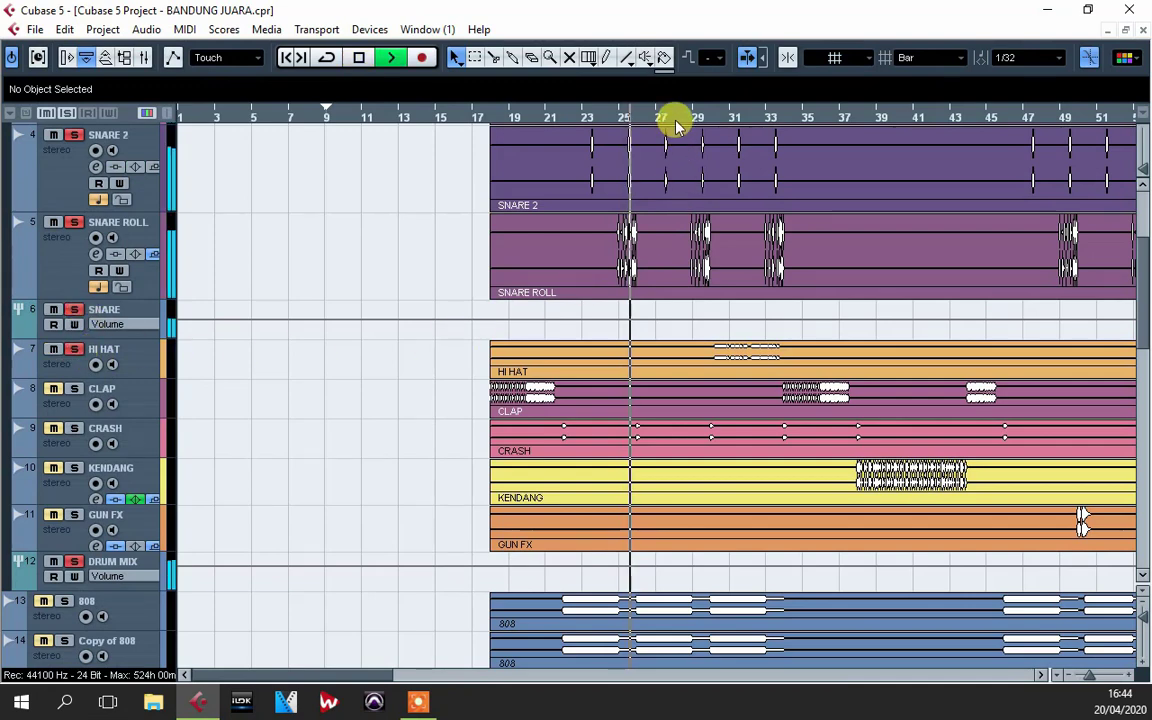
pyautogui.click(680, 117)
pyautogui.click(708, 117)
pyautogui.click(740, 117)
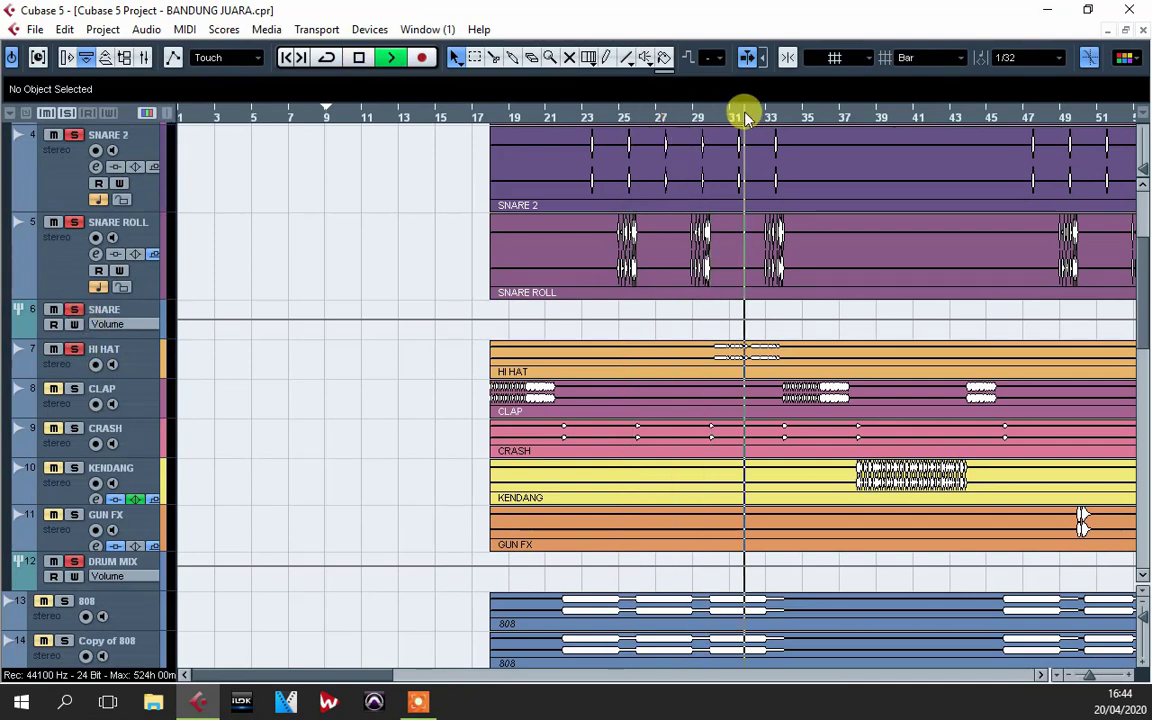
pyautogui.press('space')
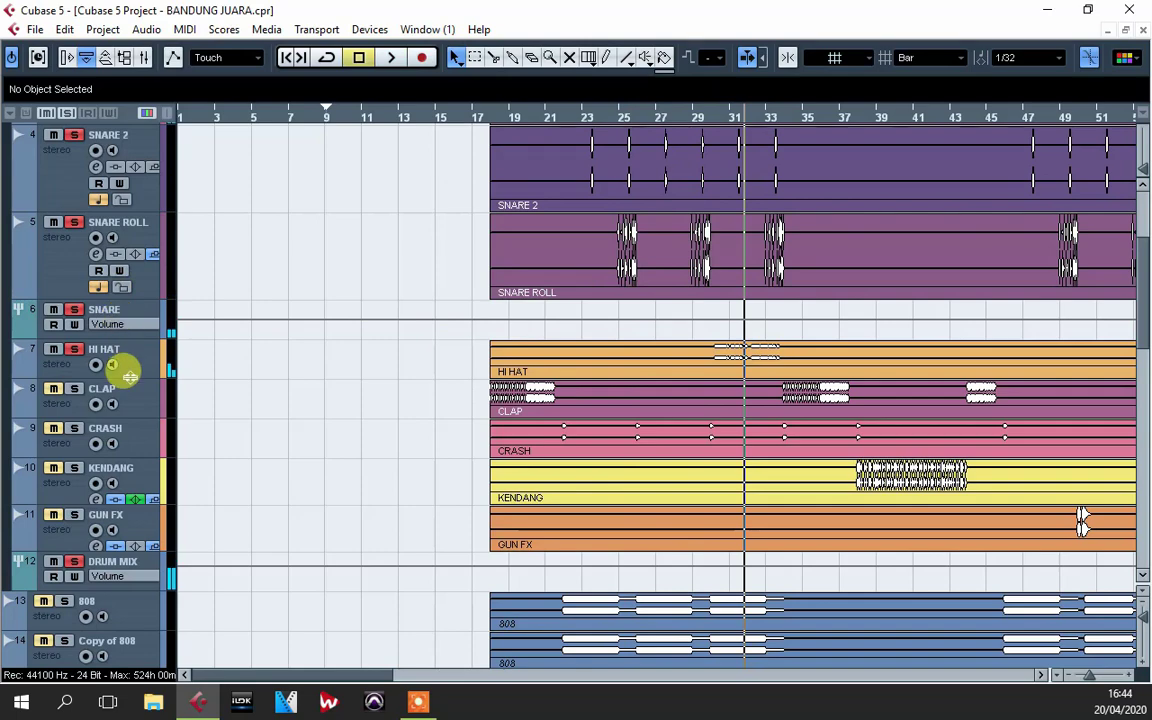
# - Enlarge the HI HAT track in the track list and open its channel settings
pyautogui.moveTo(143, 378); pyautogui.dragTo(120, 455)
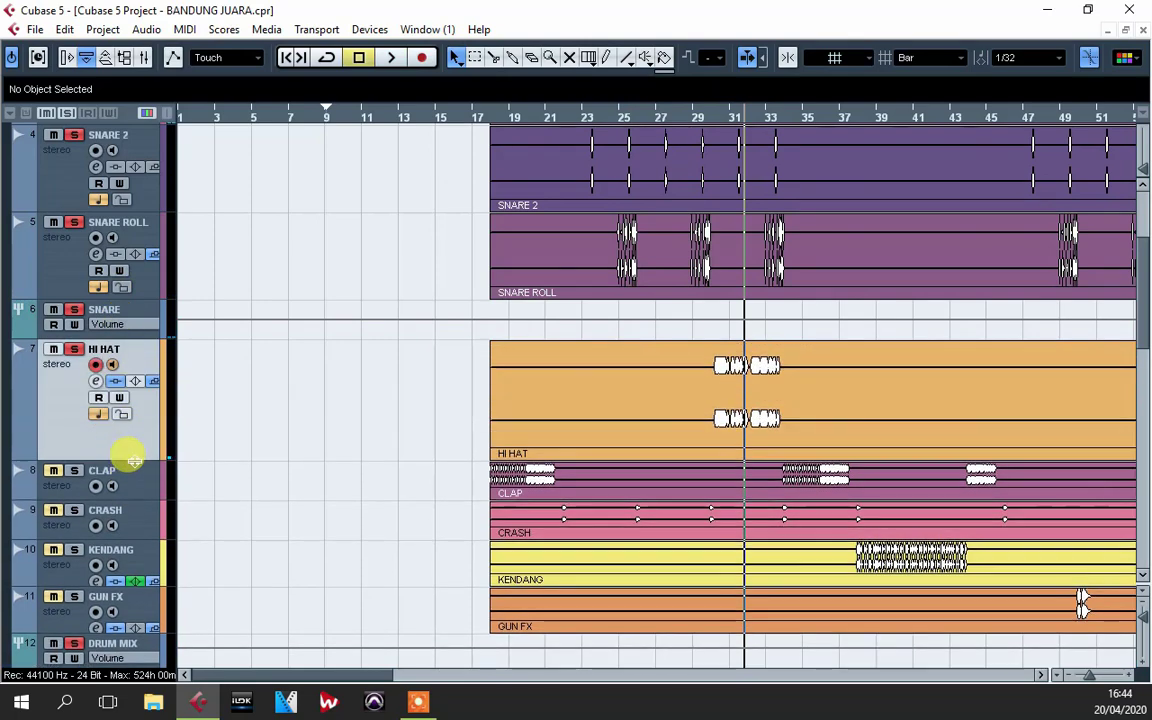
pyautogui.click(95, 382)
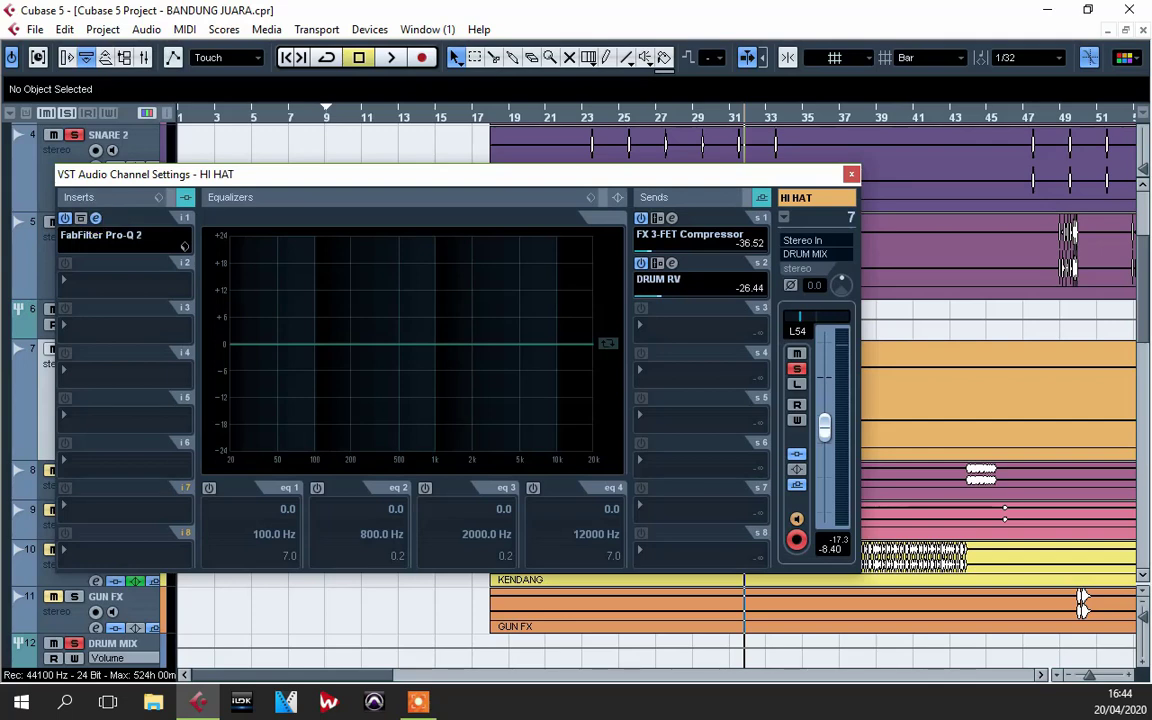
pyautogui.press('Escape')
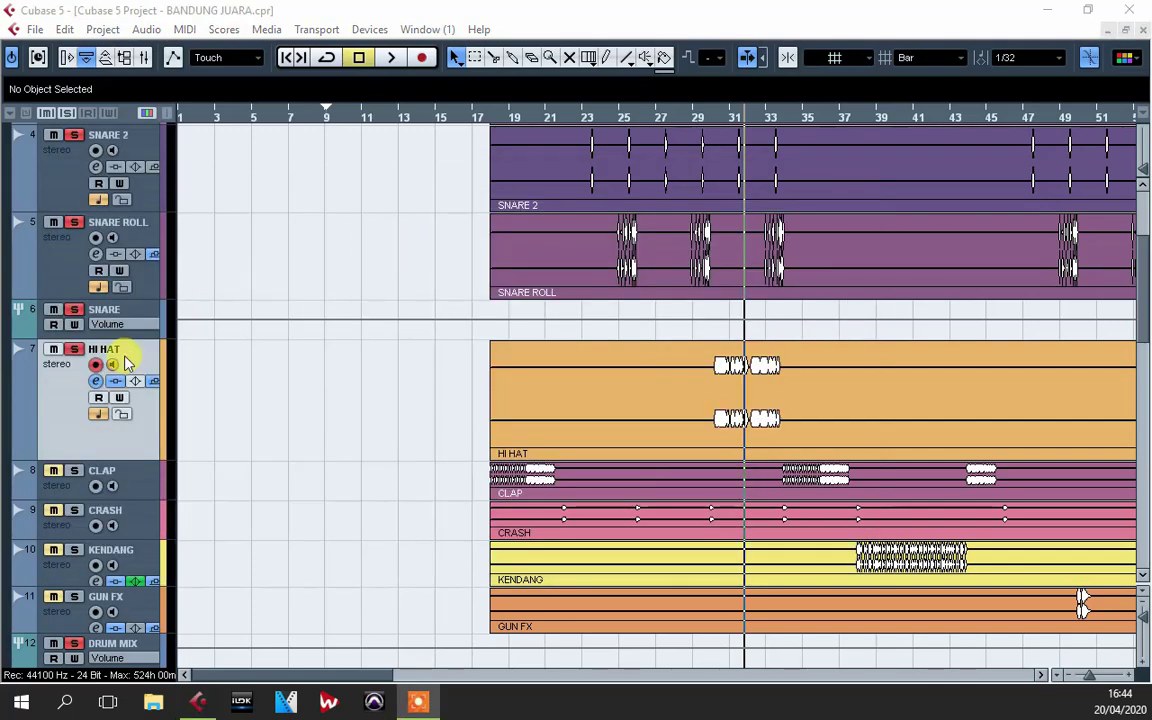
pyautogui.click(96, 381)
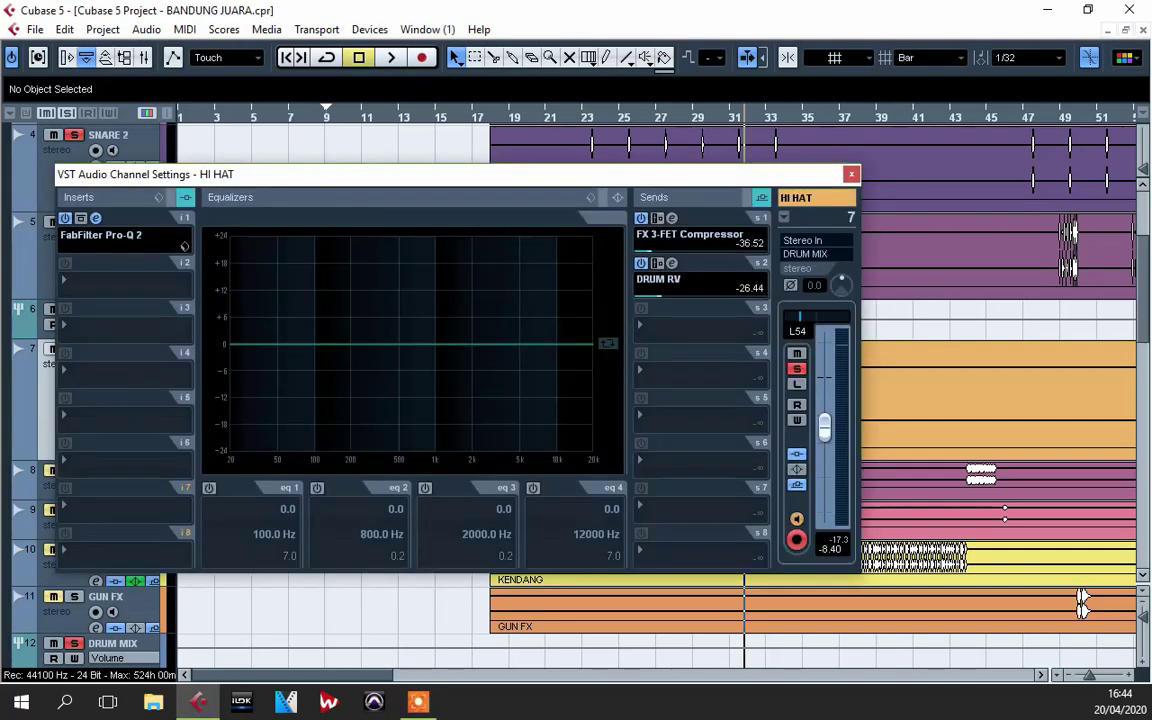
# - Examine the low and high cuts in the HI HAT's FabFilter Pro-Q 2 during playback, and close the plug-in
pyautogui.moveTo(853, 190); pyautogui.dragTo(866, 100)
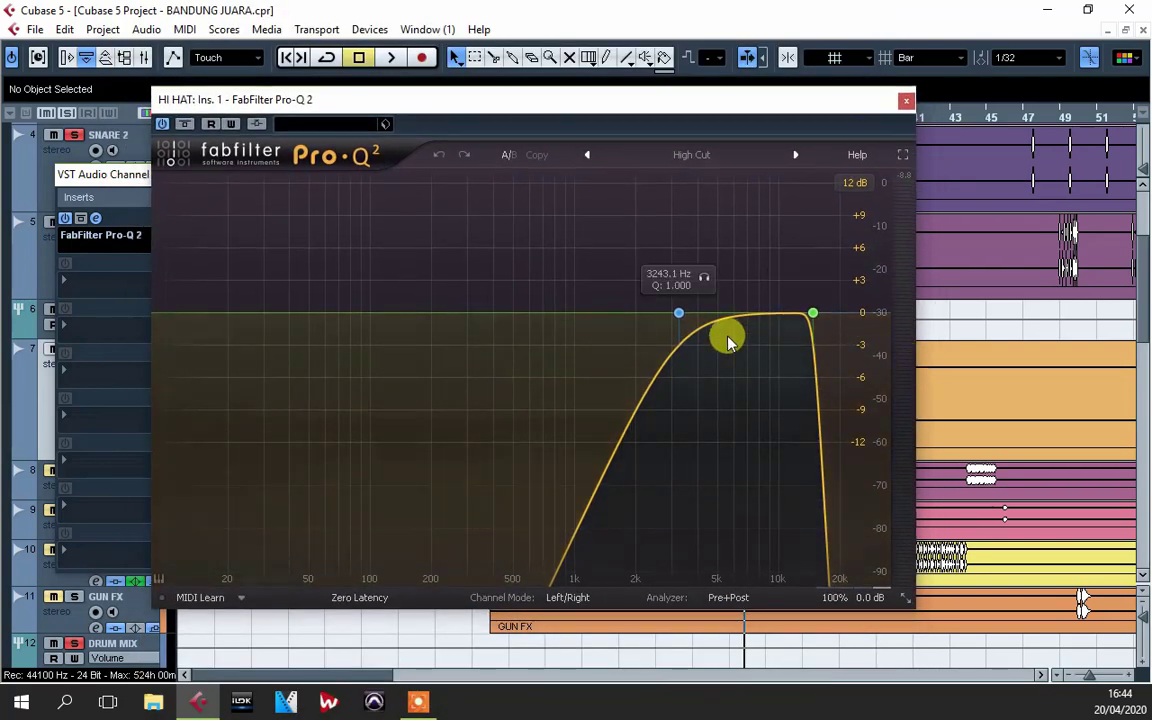
pyautogui.press('space')
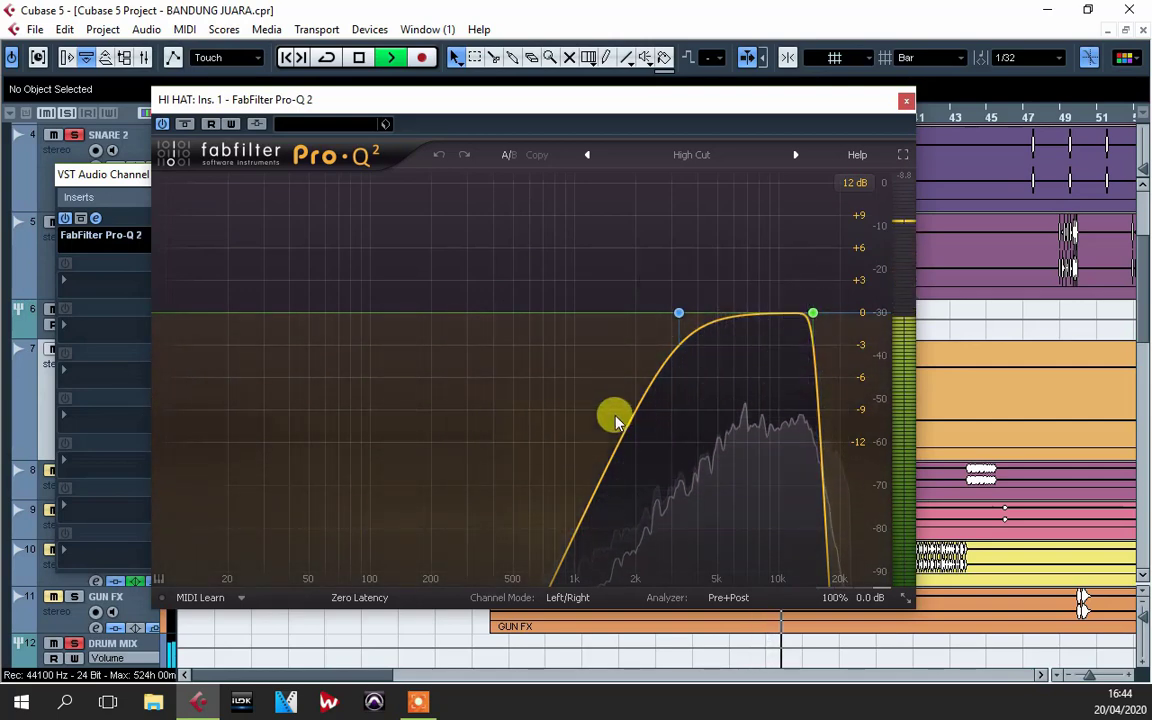
pyautogui.press('space')
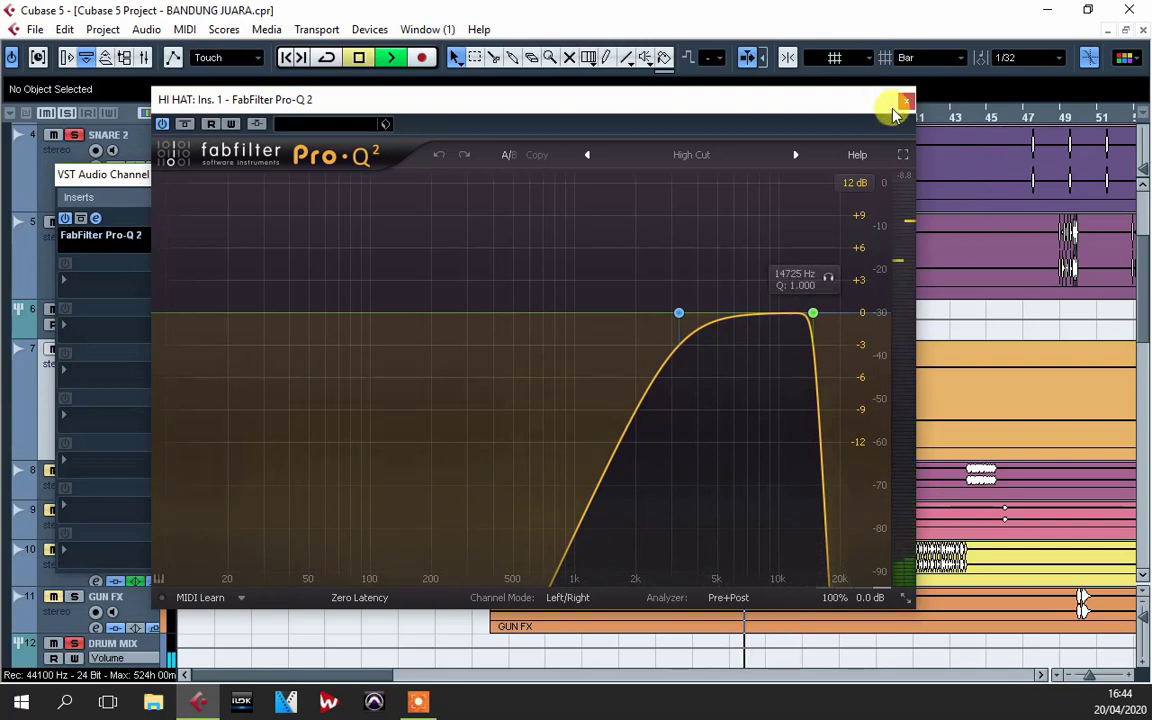
pyautogui.click(906, 100)
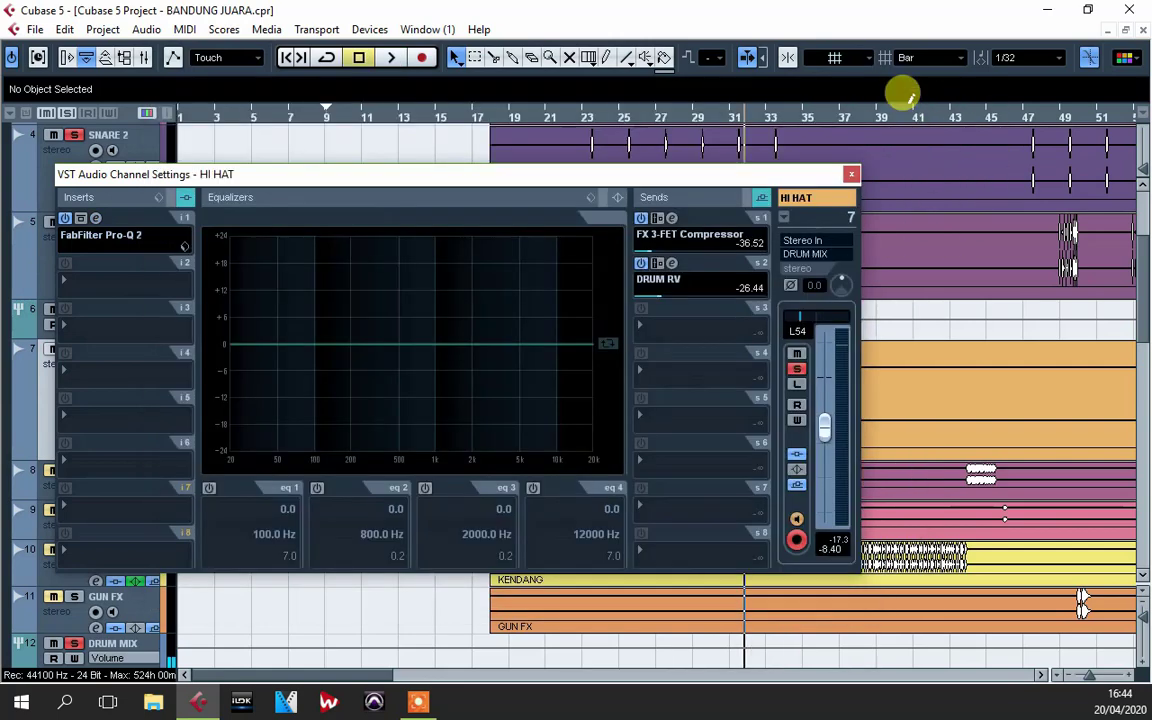
# - View the FET Compressor used by the HI HAT's first send, and close the plug-in
pyautogui.click(673, 219)
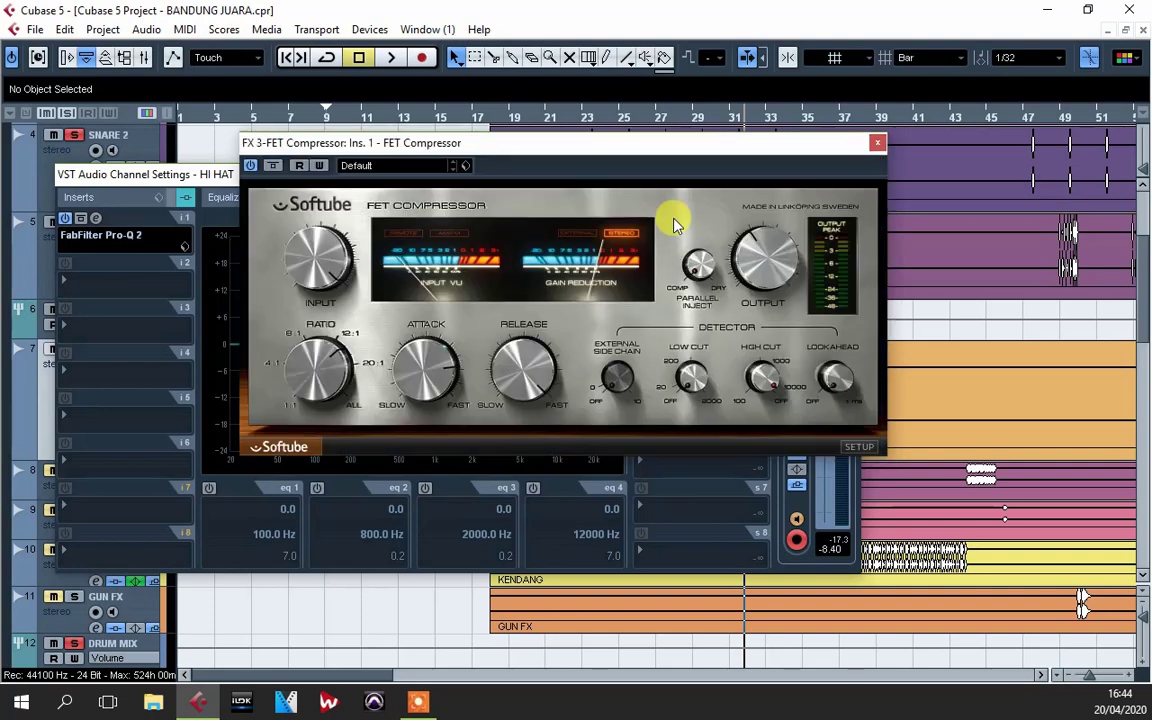
pyautogui.moveTo(661, 152); pyautogui.dragTo(750, 252)
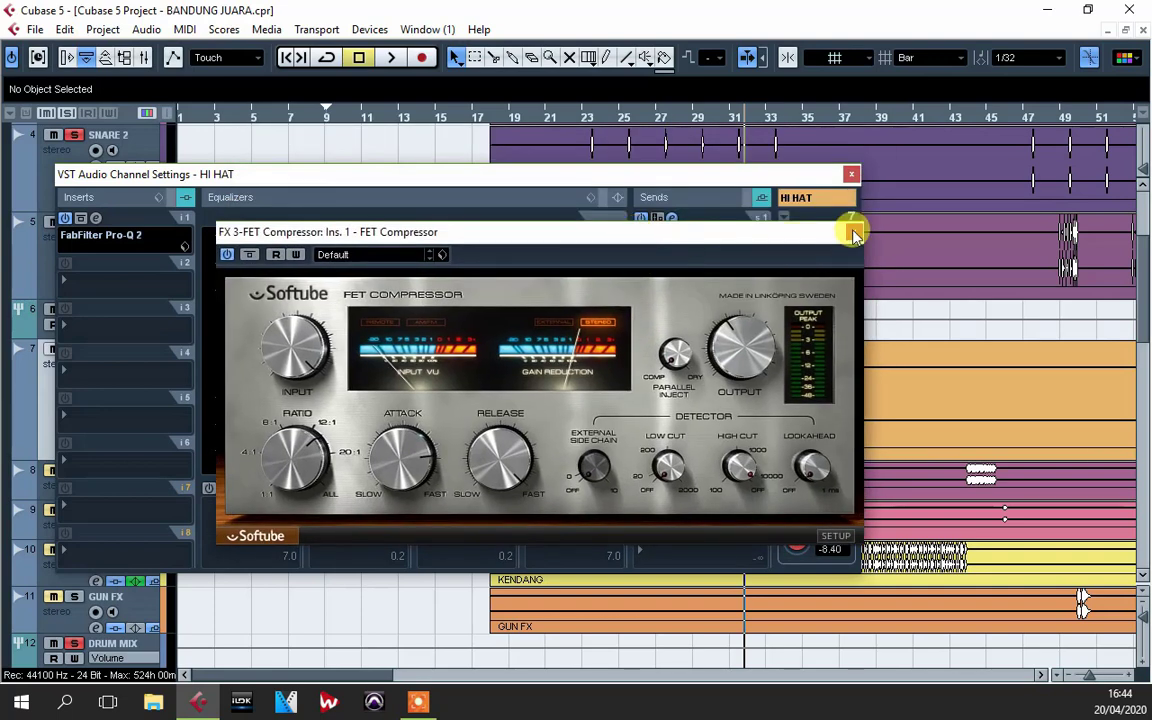
pyautogui.click(854, 232)
# - Examine the ValhallaVintageVerb Bright Hall settings on the HI HAT's DRUM RV send, and close it together with the channel settings
pyautogui.click(672, 264)
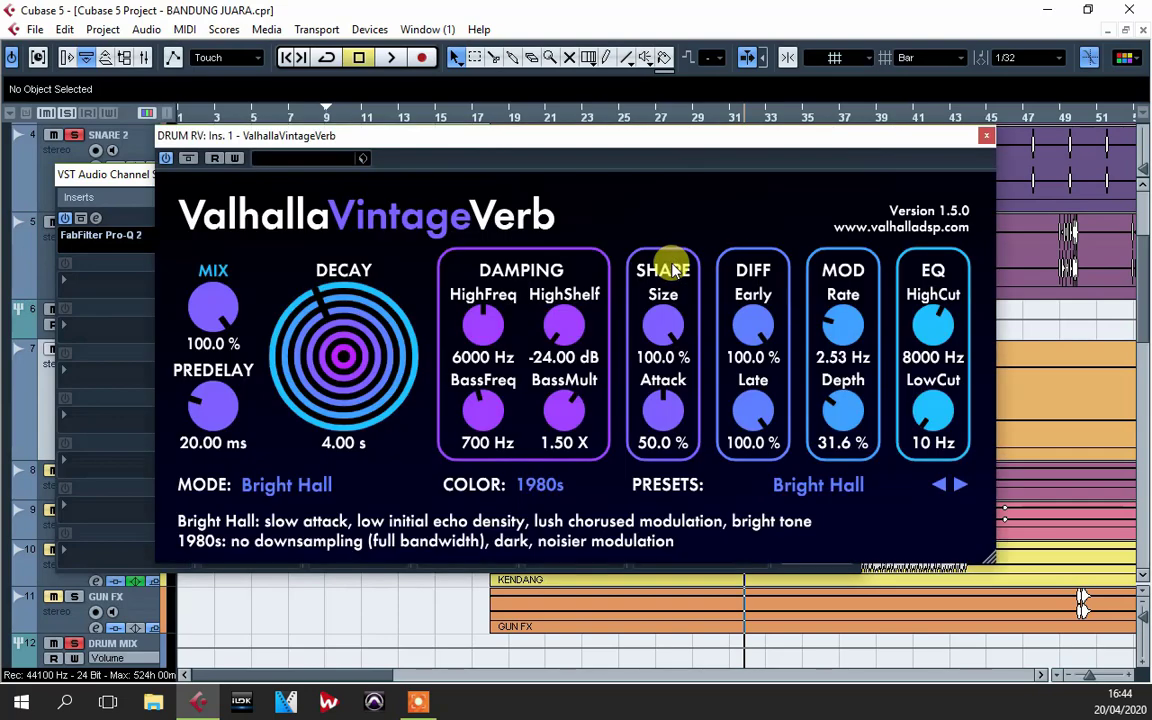
pyautogui.moveTo(778, 183); pyautogui.dragTo(712, 168)
pyautogui.click(847, 177)
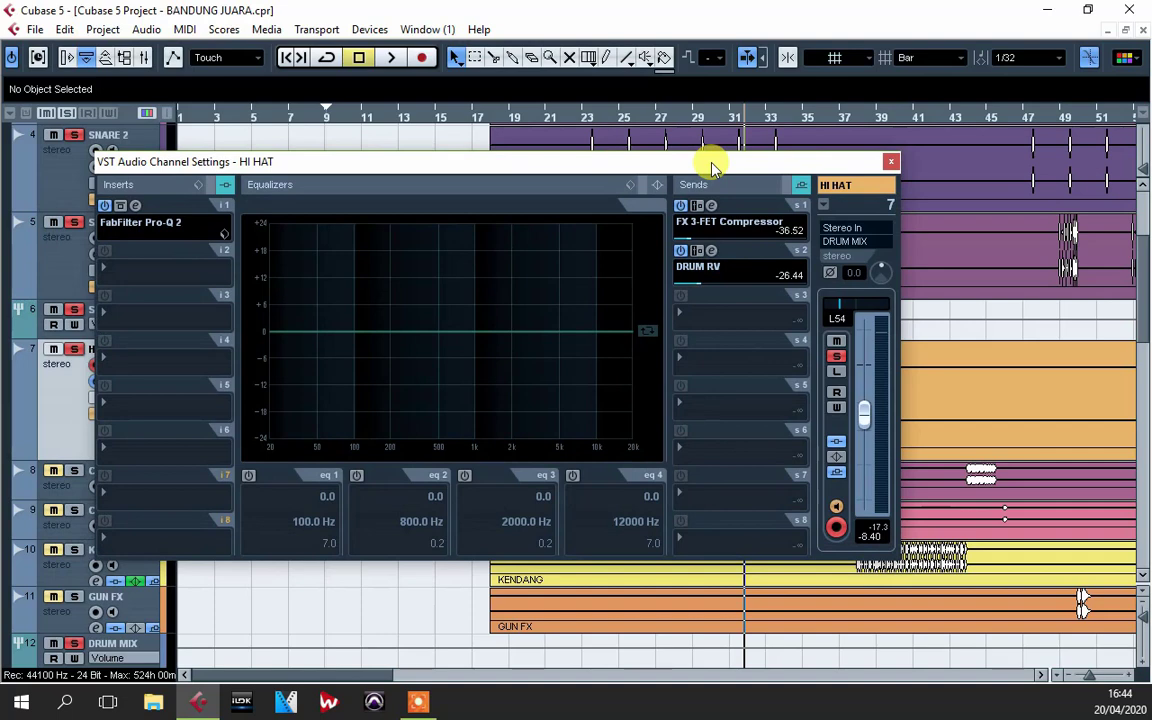
pyautogui.click(711, 251)
pyautogui.moveTo(566, 177); pyautogui.dragTo(643, 183)
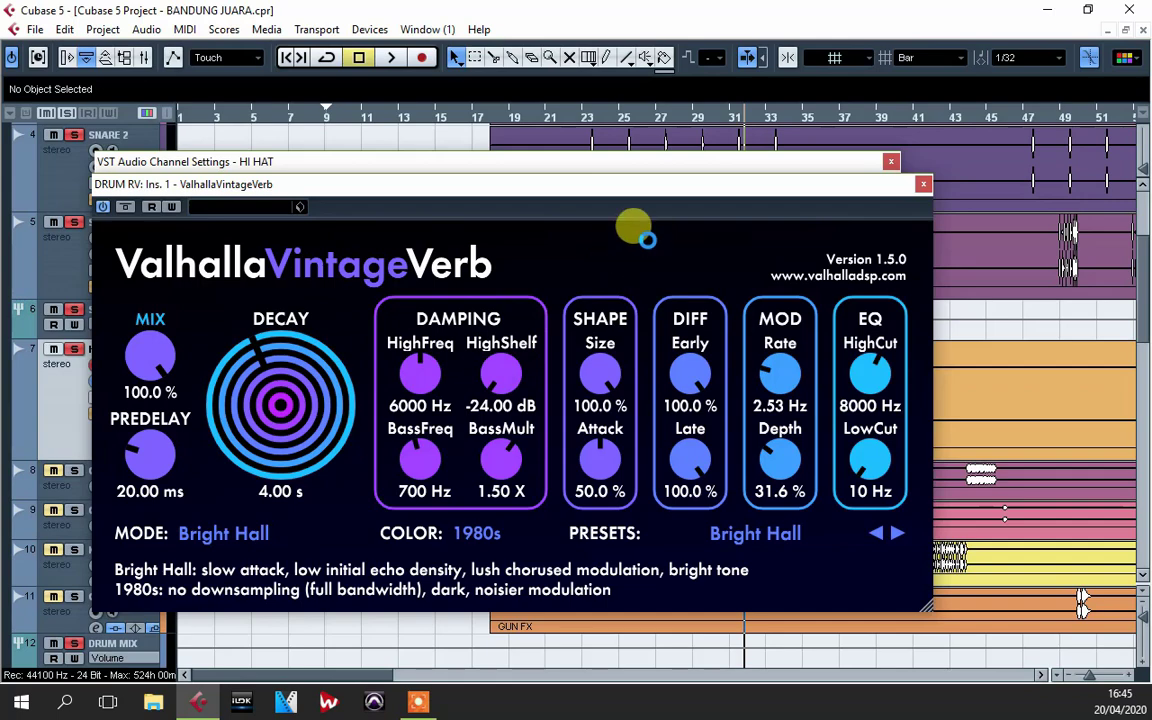
pyautogui.moveTo(607, 185); pyautogui.dragTo(655, 178)
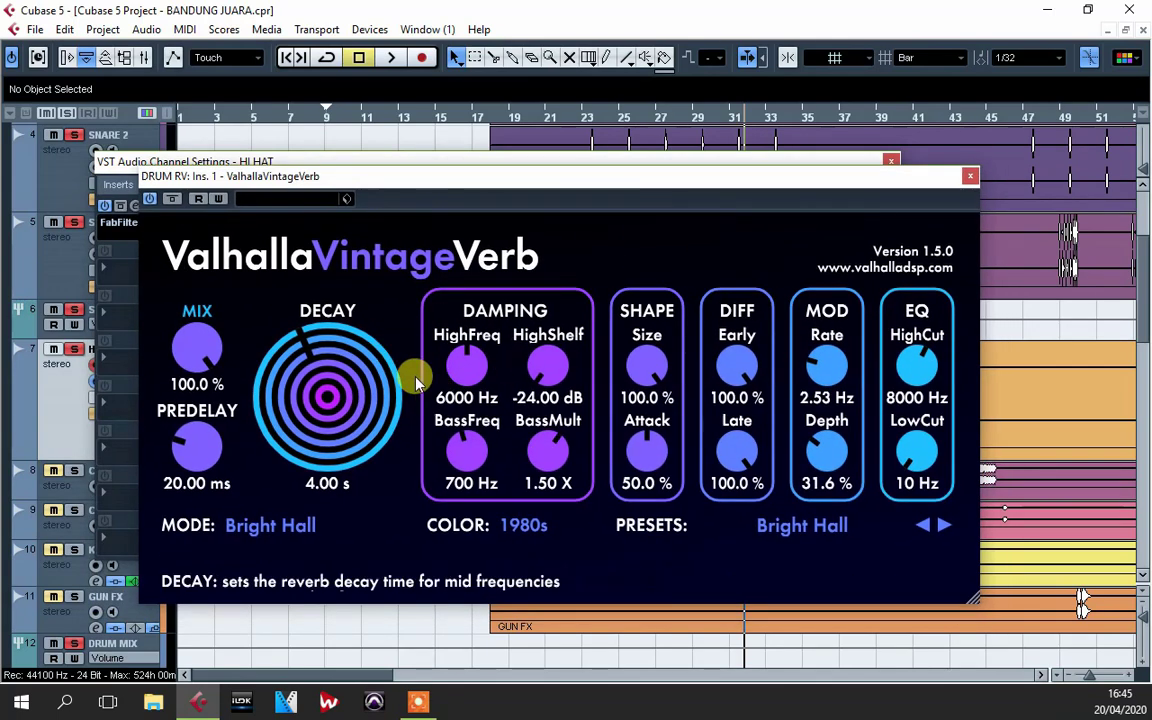
pyautogui.click(966, 178)
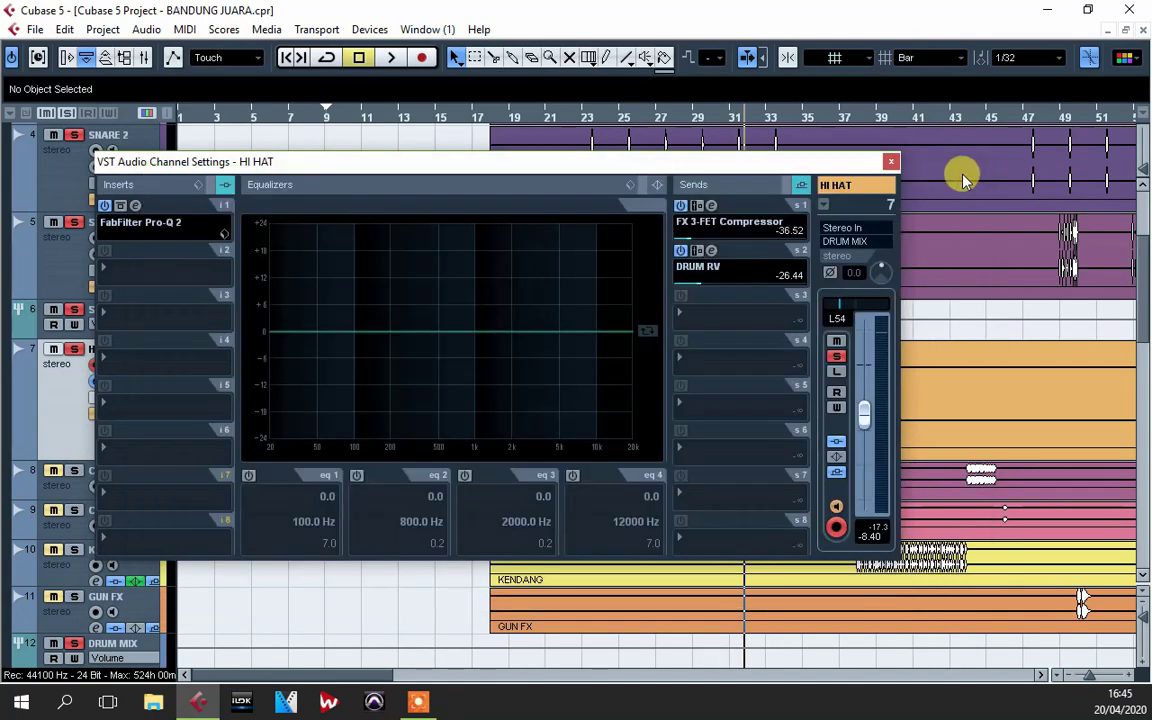
pyautogui.click(890, 162)
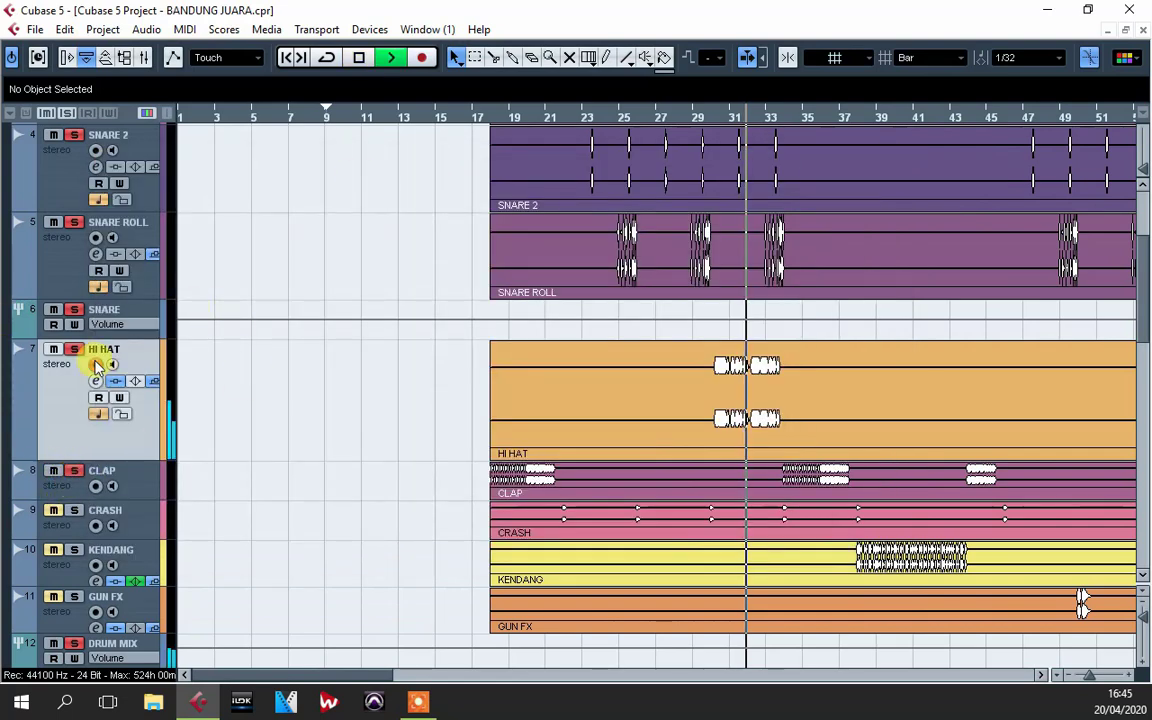
# - Play the CLAP part between bars 35 and 37, stop playback, and clear the other solos so only CLAP is soloed
pyautogui.click(818, 113)
pyautogui.press('space')
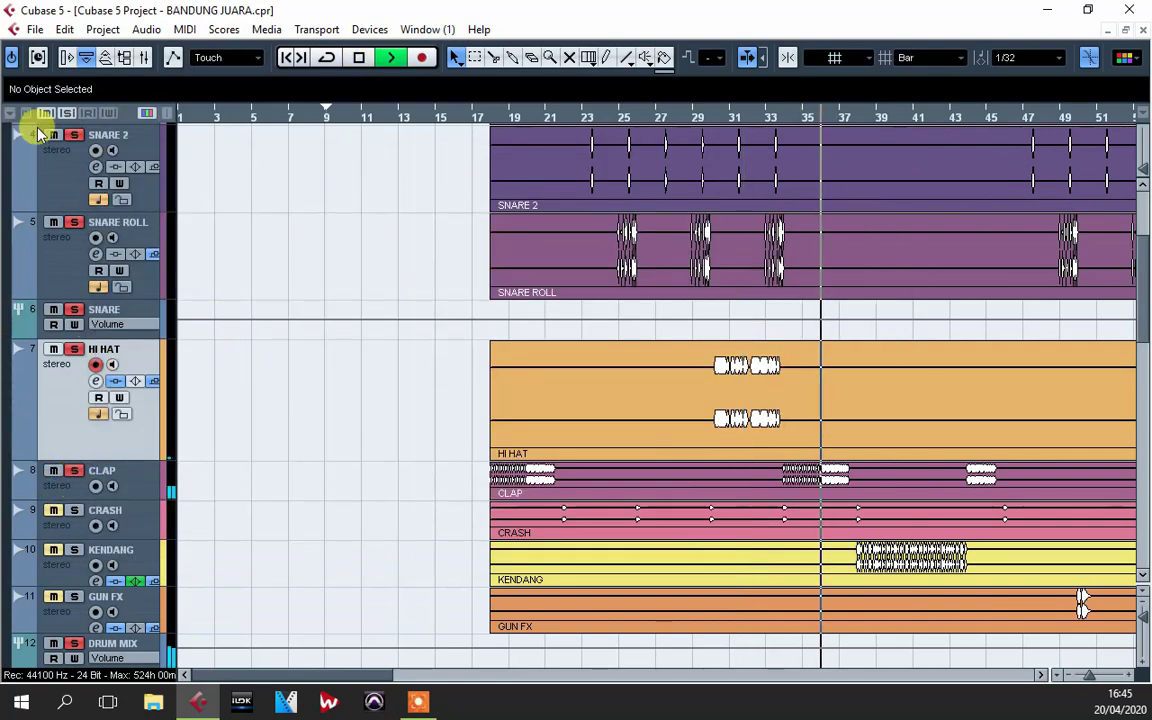
pyautogui.press('space')
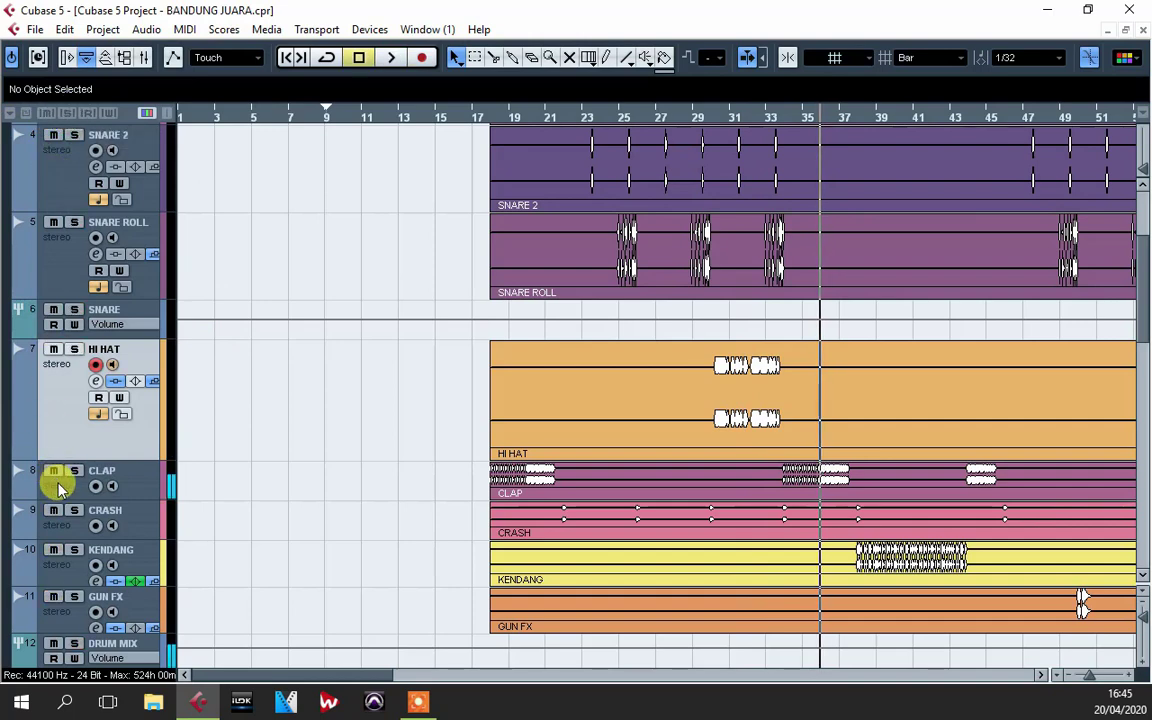
pyautogui.click(74, 471)
# - Enlarge the CLAP track and examine the low and high cuts in its FabFilter Pro-Q 2 during playback, closing the plug-in when done
pyautogui.moveTo(117, 496); pyautogui.dragTo(112, 552)
pyautogui.click(97, 510)
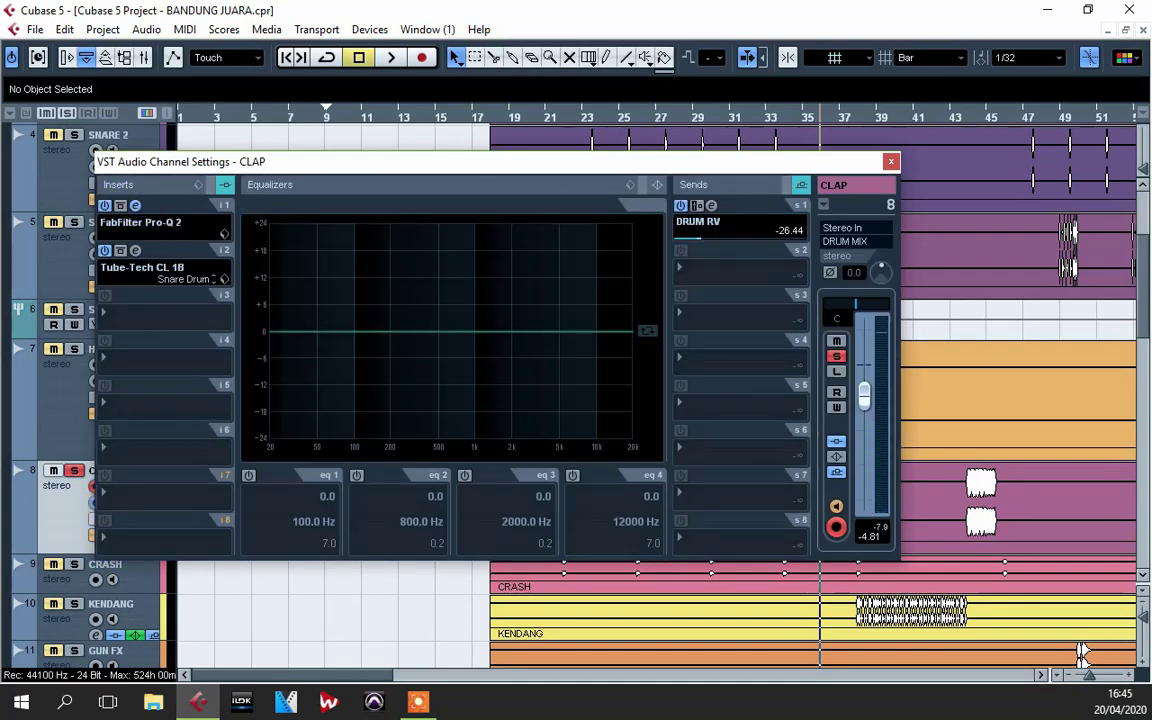
pyautogui.click(135, 205)
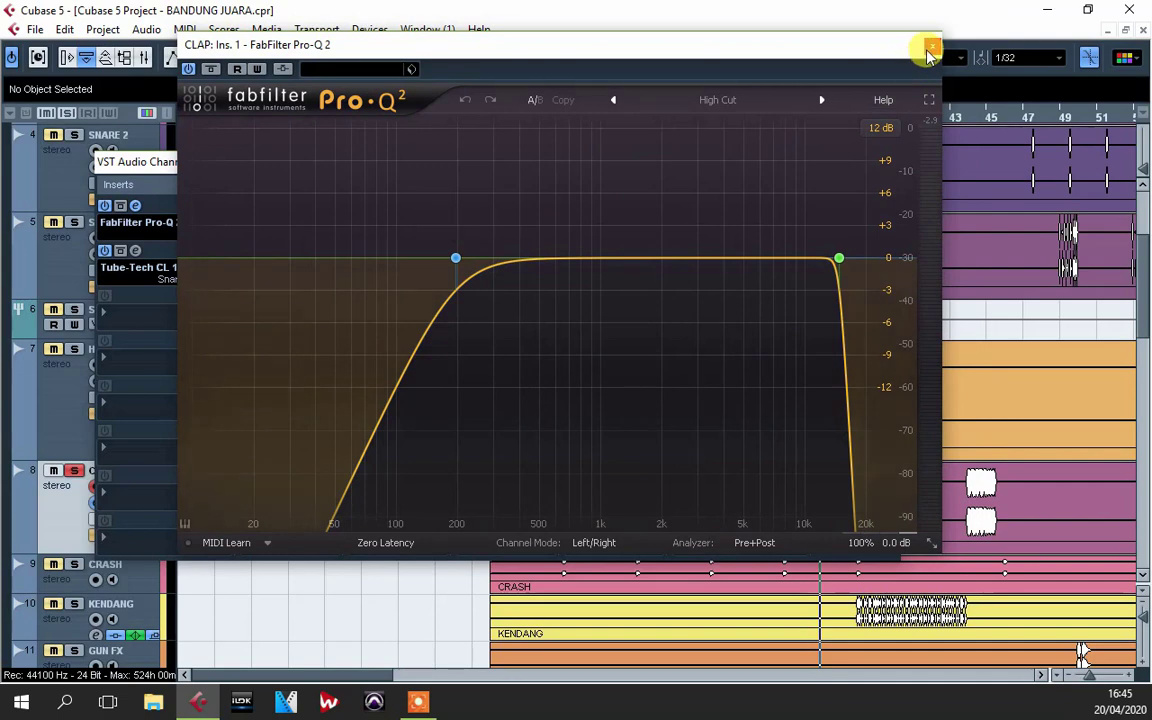
pyautogui.press('space')
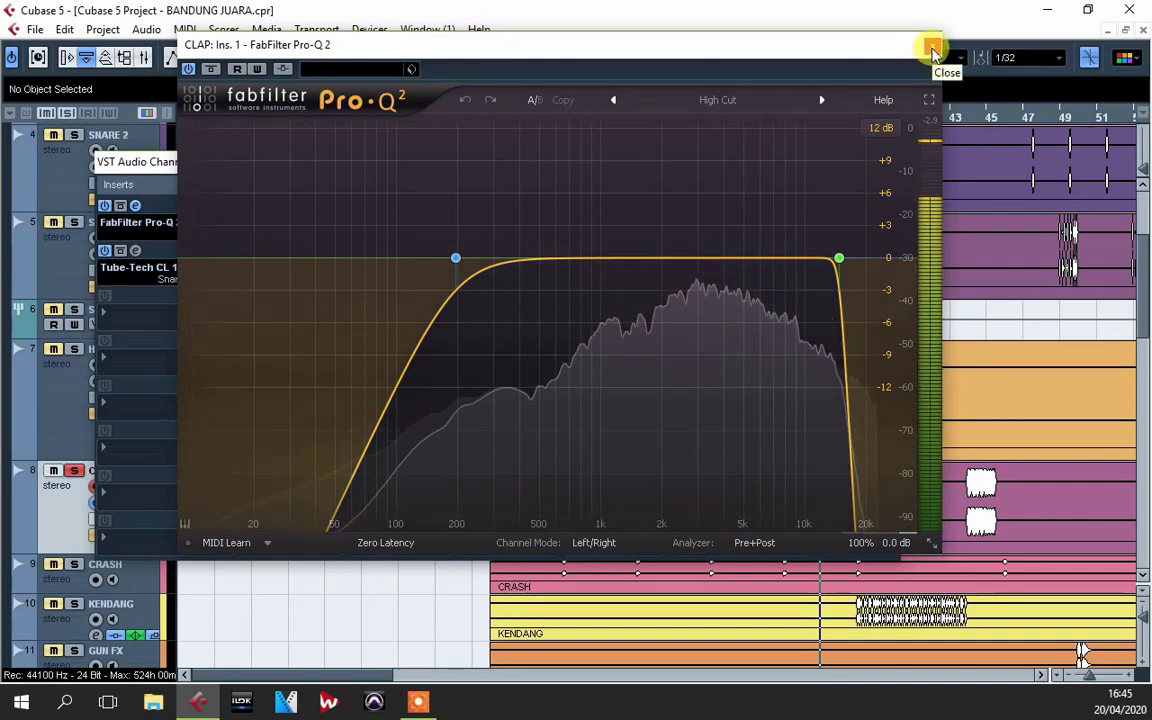
pyautogui.click(933, 50)
# - Examine the CLAP's Tube-Tech CL 1B compressor with the Snare Drum preset, and close it together with the channel settings
pyautogui.click(136, 251)
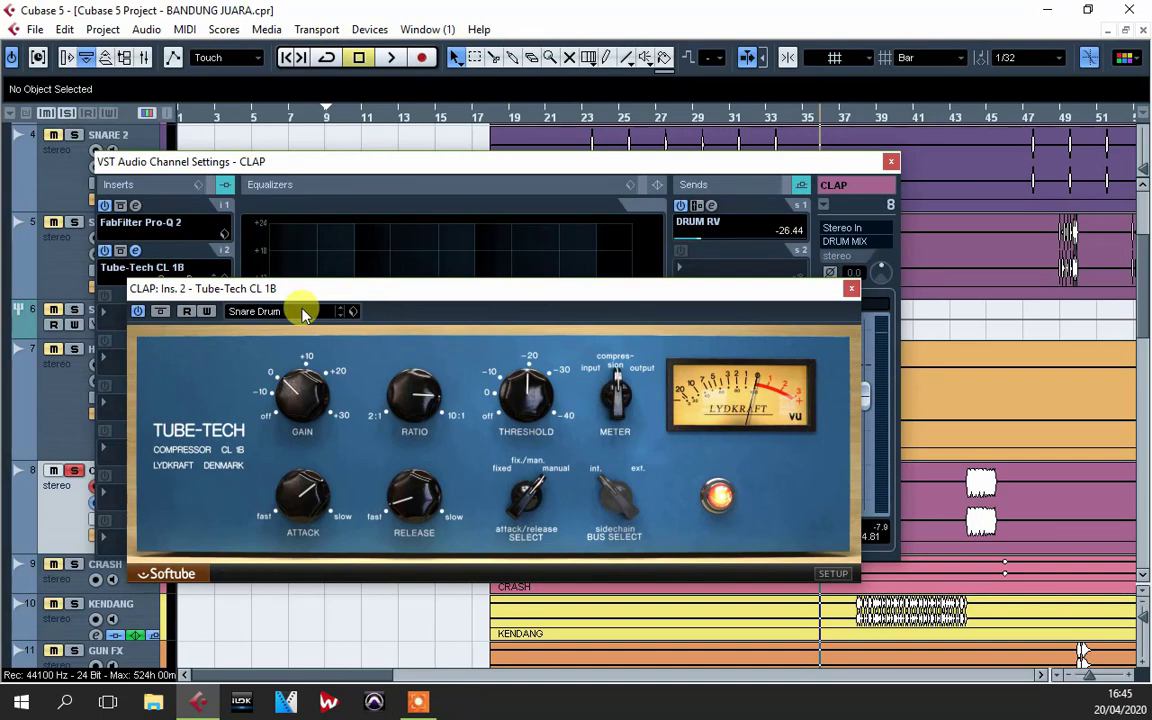
pyautogui.moveTo(527, 386)
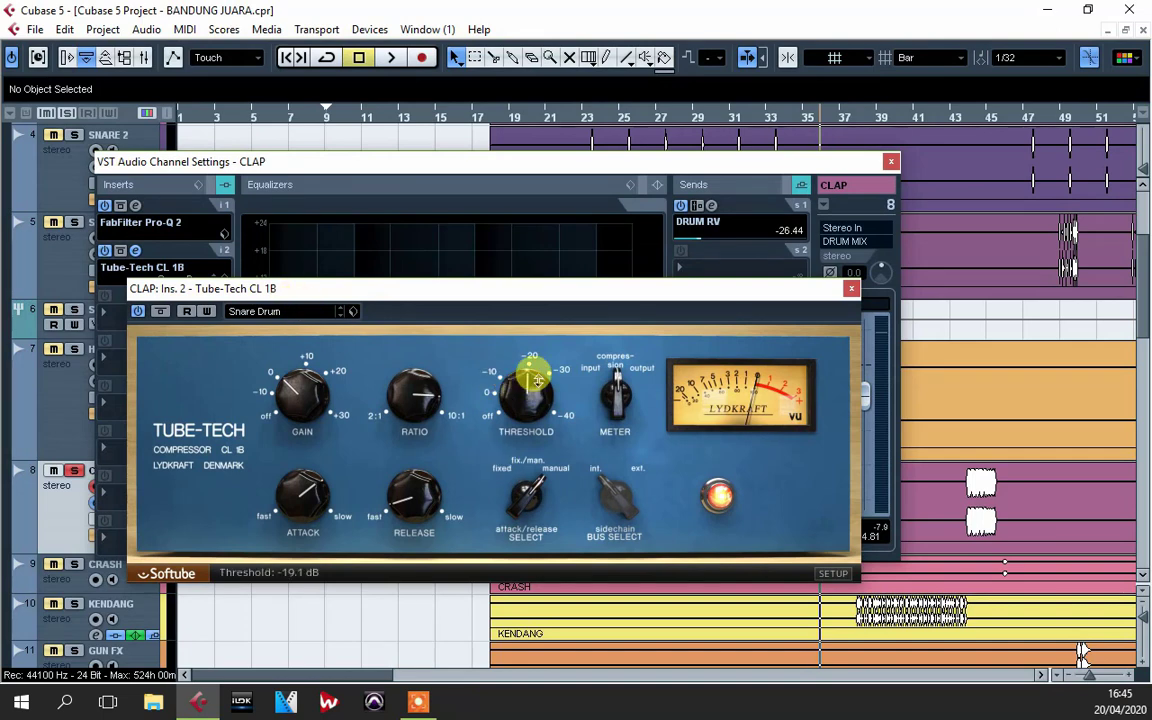
pyautogui.moveTo(535, 288); pyautogui.dragTo(544, 282)
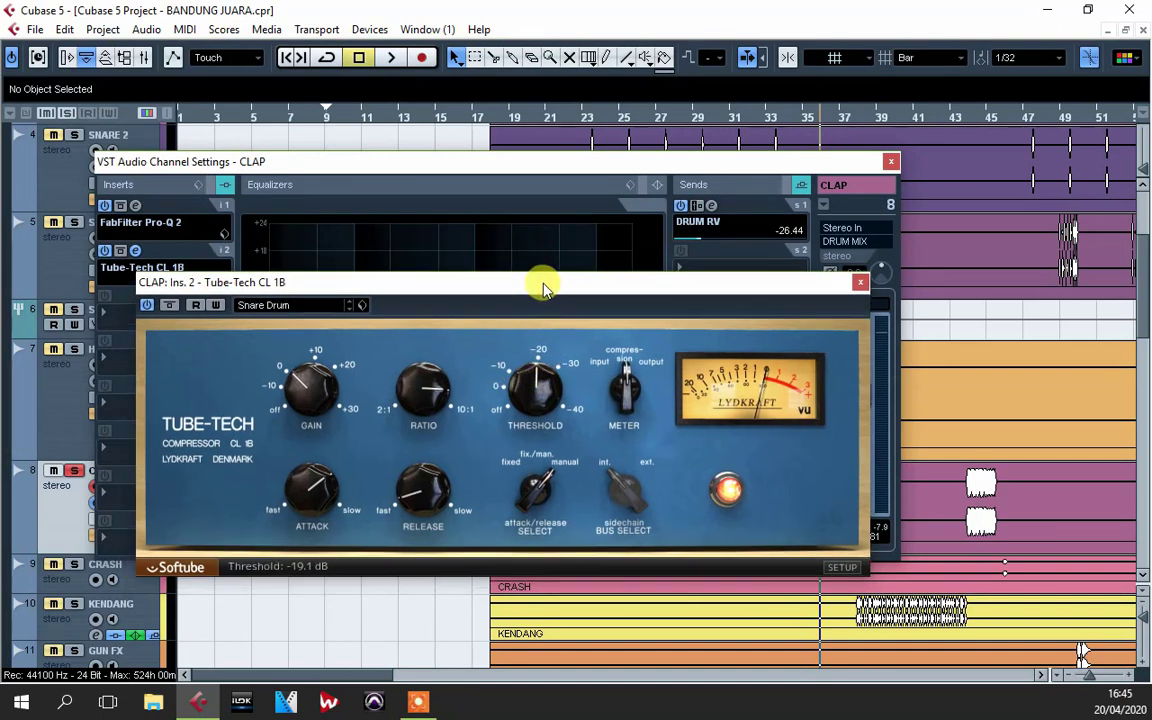
pyautogui.moveTo(779, 290); pyautogui.dragTo(768, 366)
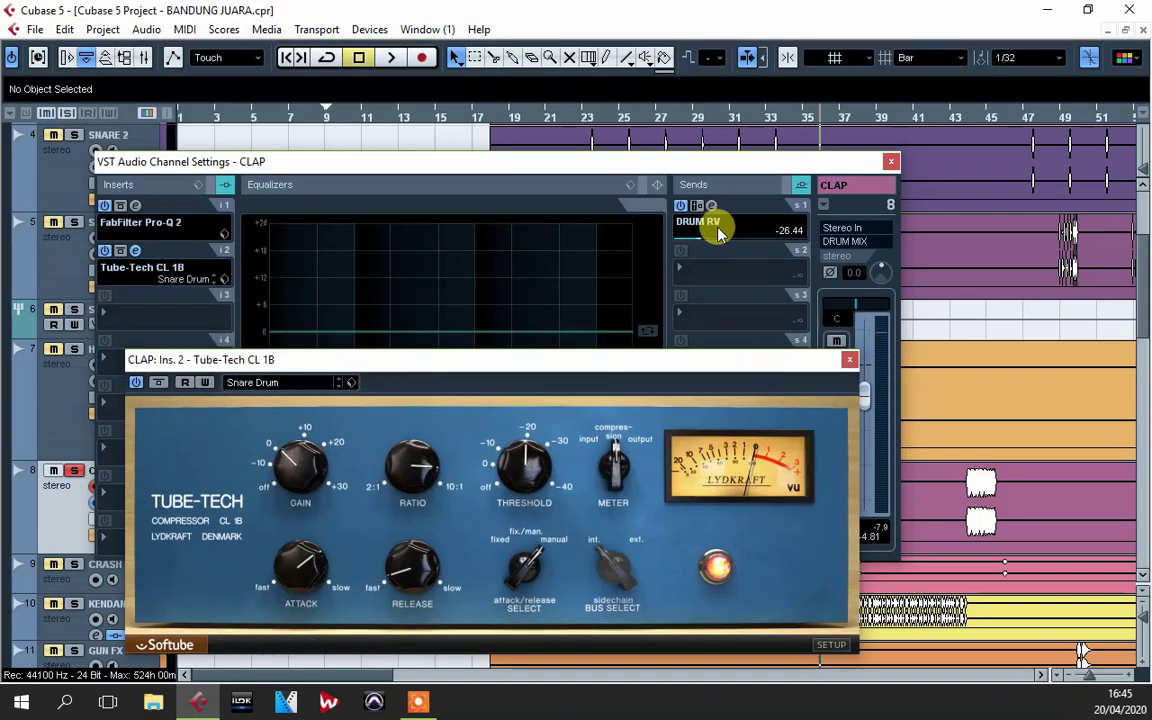
pyautogui.click(850, 359)
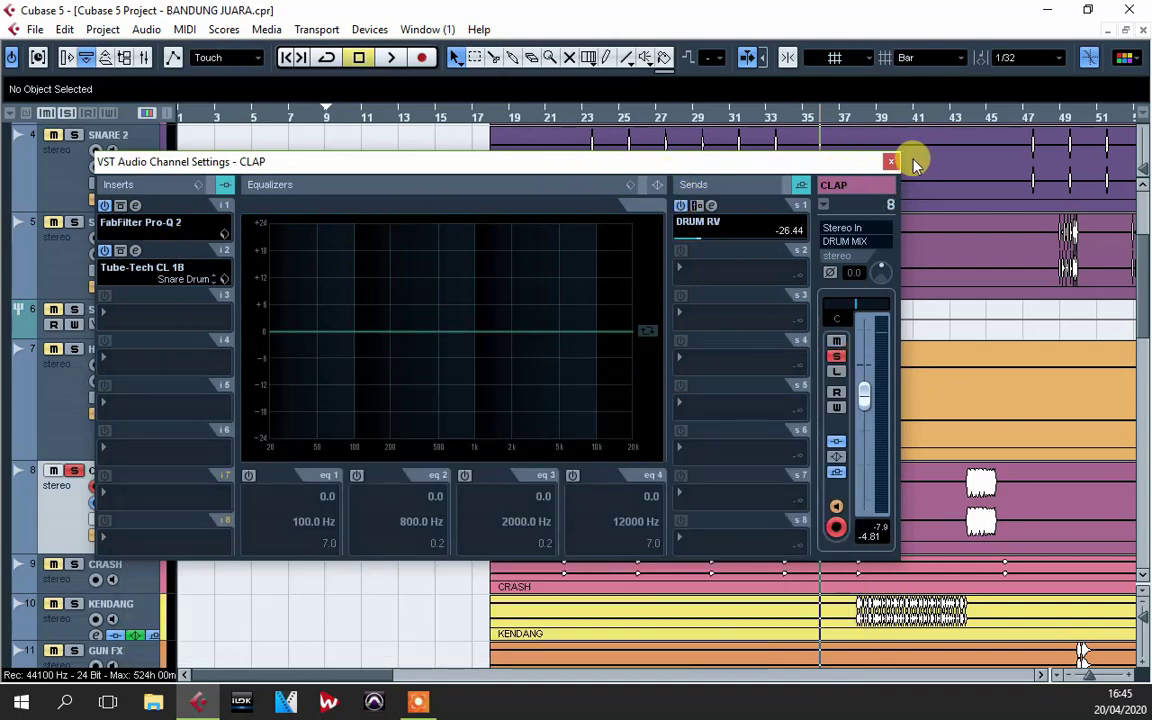
pyautogui.click(893, 162)
# - Select the CRASH track and solo it in place of CLAP
pyautogui.scroll(-3, 113, 390)
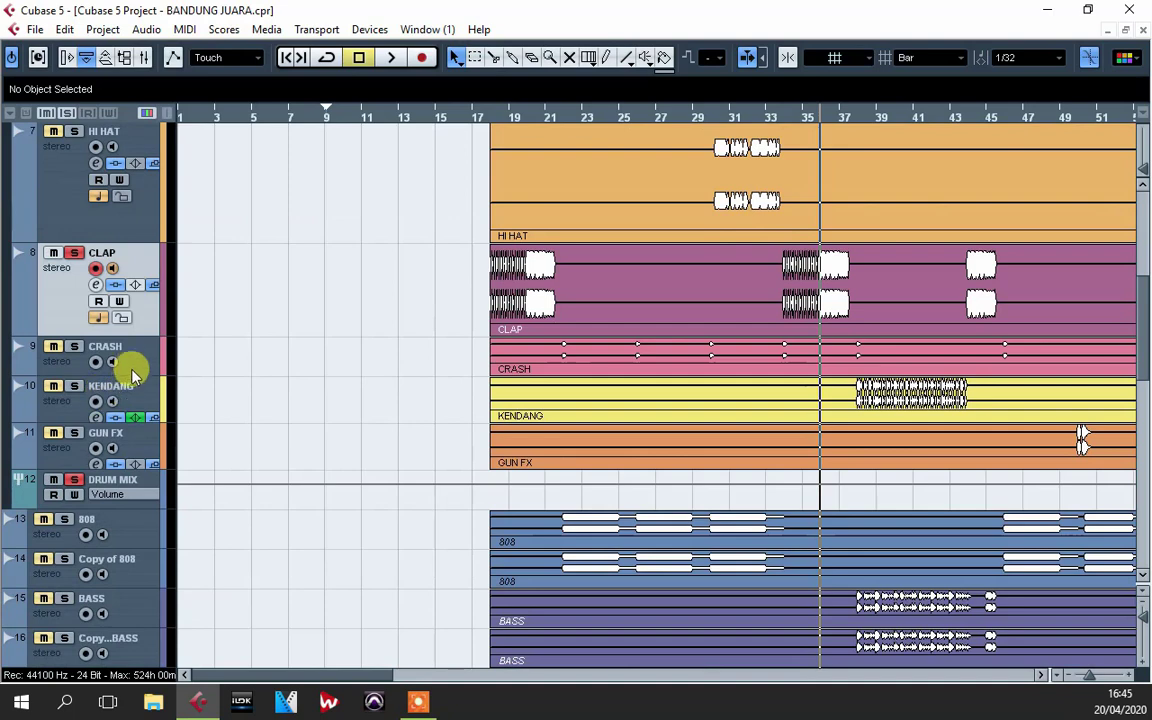
pyautogui.click(110, 365)
pyautogui.click(74, 252)
pyautogui.click(74, 346)
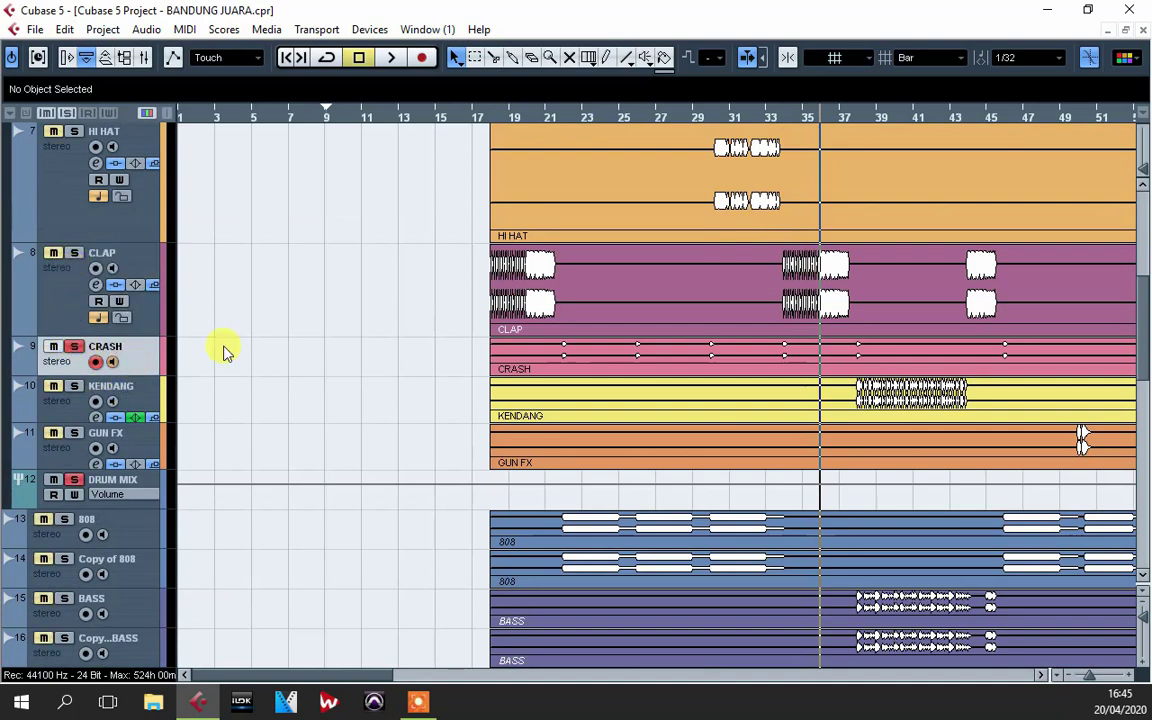
# - Play the CRASH hit just after bar 37, and increase the CRASH track's height
pyautogui.press('space')
pyautogui.press('space')
pyautogui.click(848, 117)
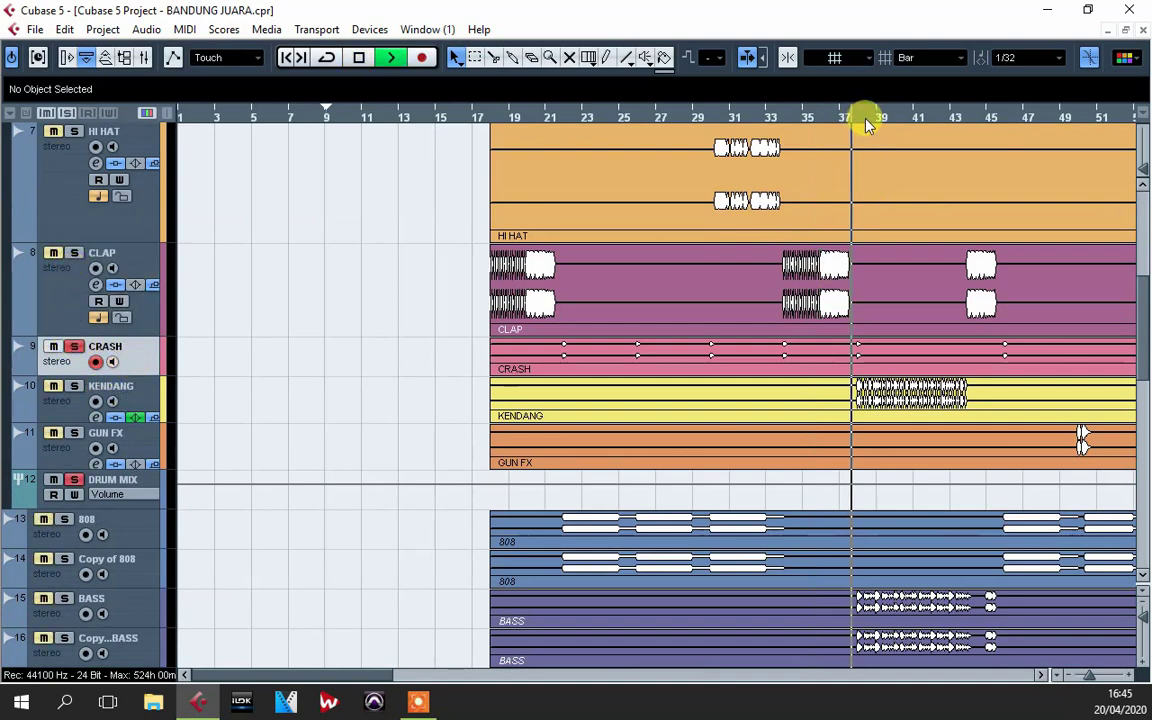
pyautogui.press('space')
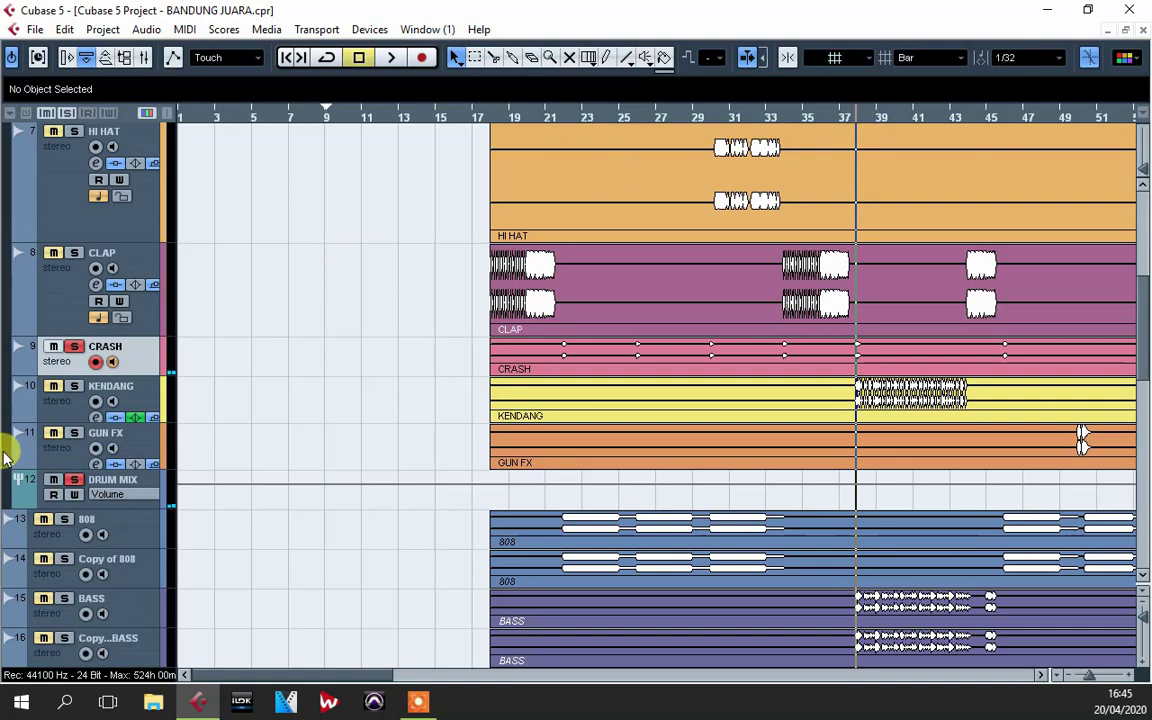
pyautogui.press('space')
pyautogui.moveTo(157, 373); pyautogui.dragTo(150, 442)
pyautogui.press('space')
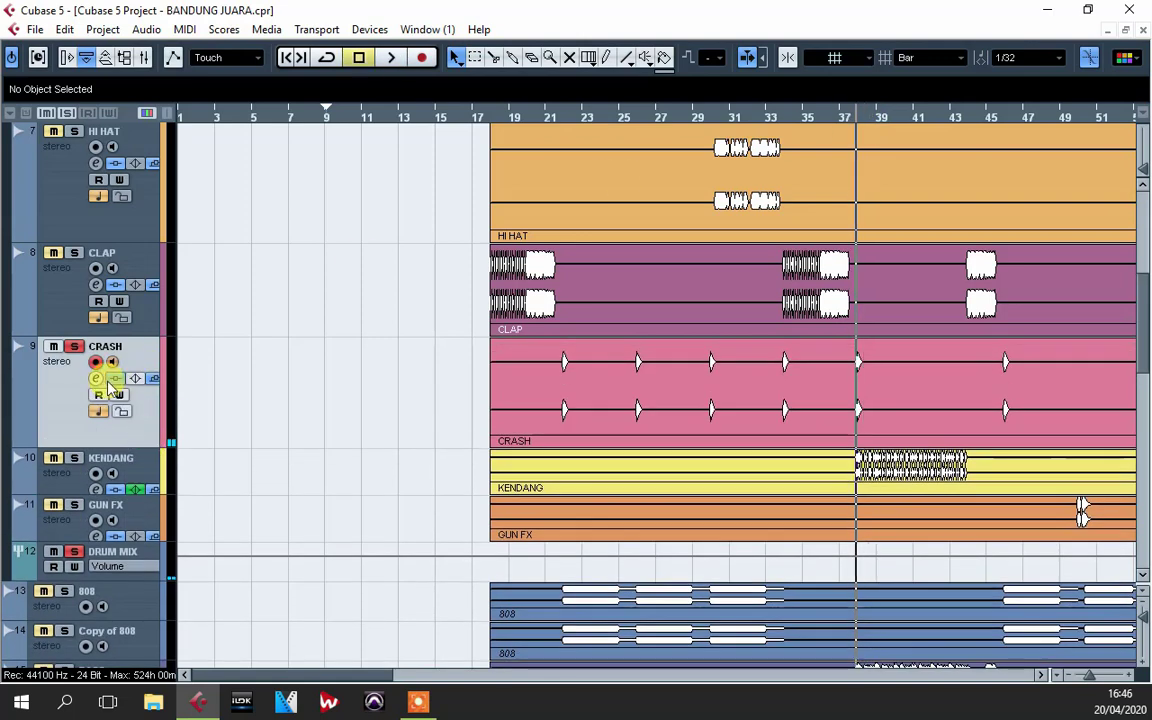
# - Open the CRASH channel settings, examine the low and high cuts in its FabFilter Pro-Q 2 during playback, and close the plug-in
pyautogui.click(97, 379)
pyautogui.moveTo(462, 163); pyautogui.dragTo(488, 173)
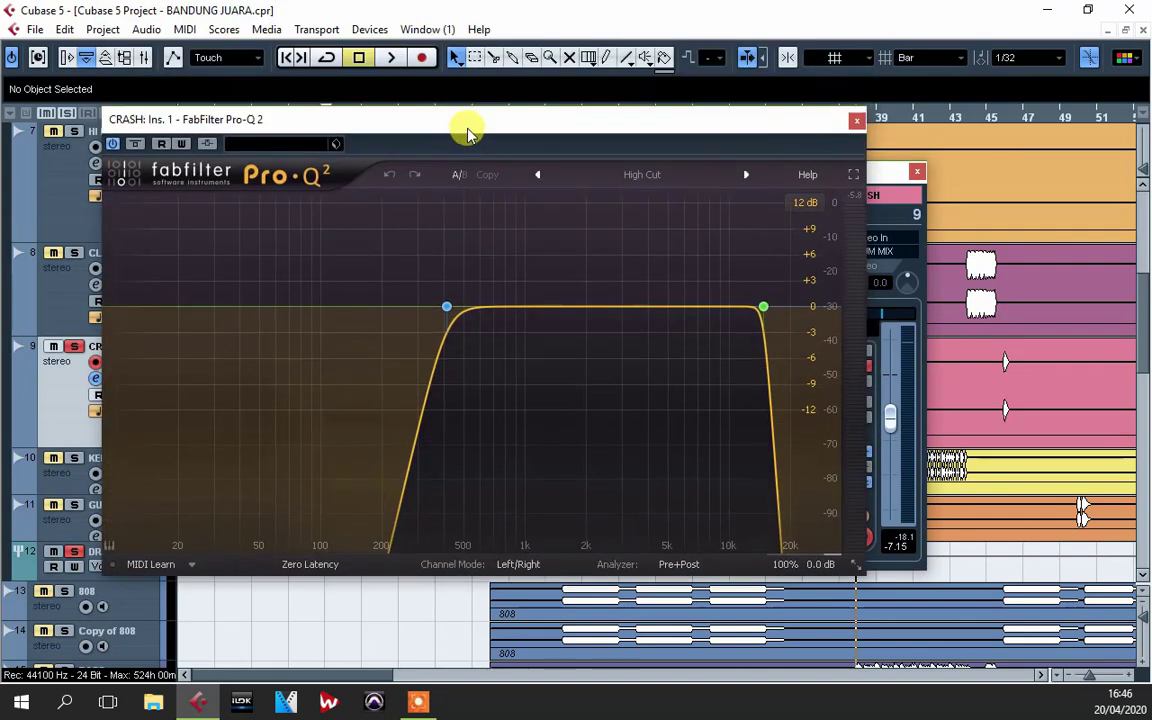
pyautogui.moveTo(468, 129); pyautogui.dragTo(458, 157)
pyautogui.press('space')
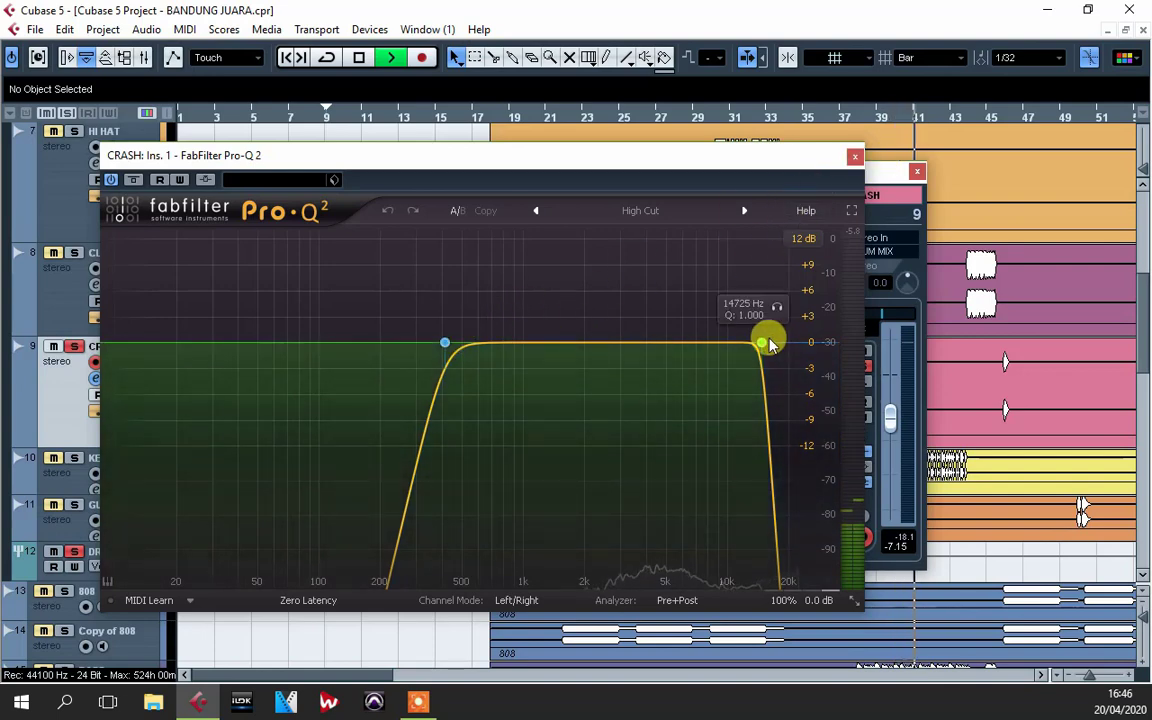
pyautogui.click(855, 156)
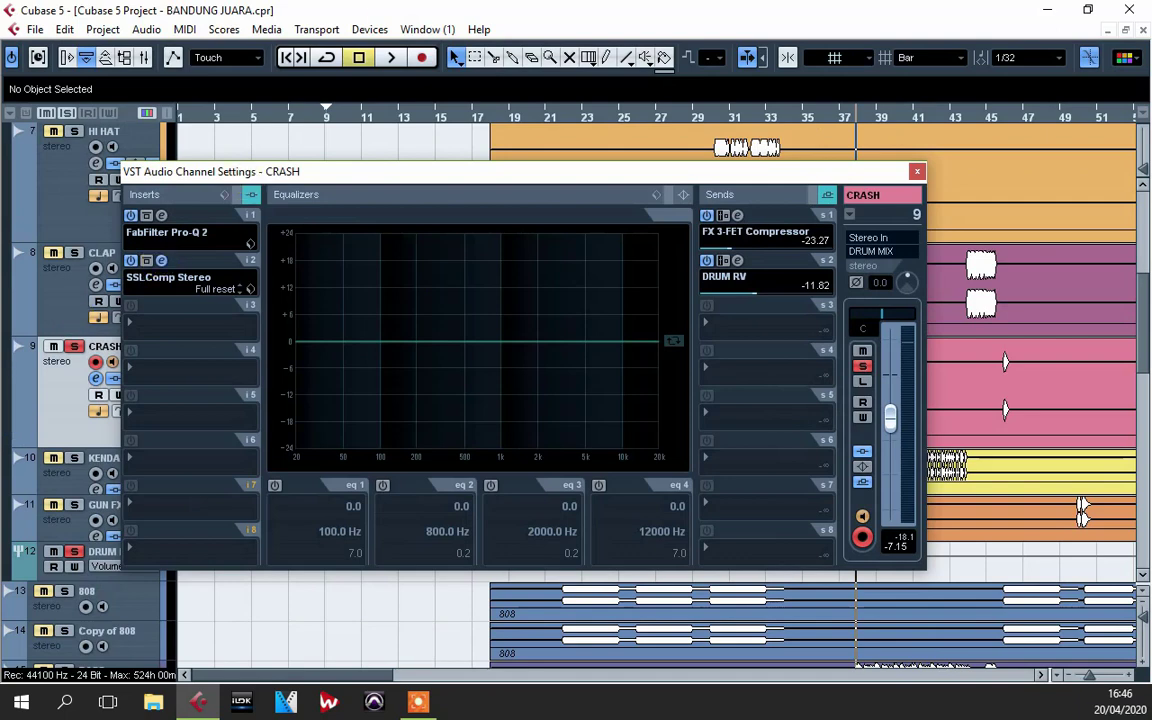
# - Examine the CRASH's SSLComp Stereo settings and its OH Amb factory preset during playback, then close the plug-in and stop playback
pyautogui.click(447, 142)
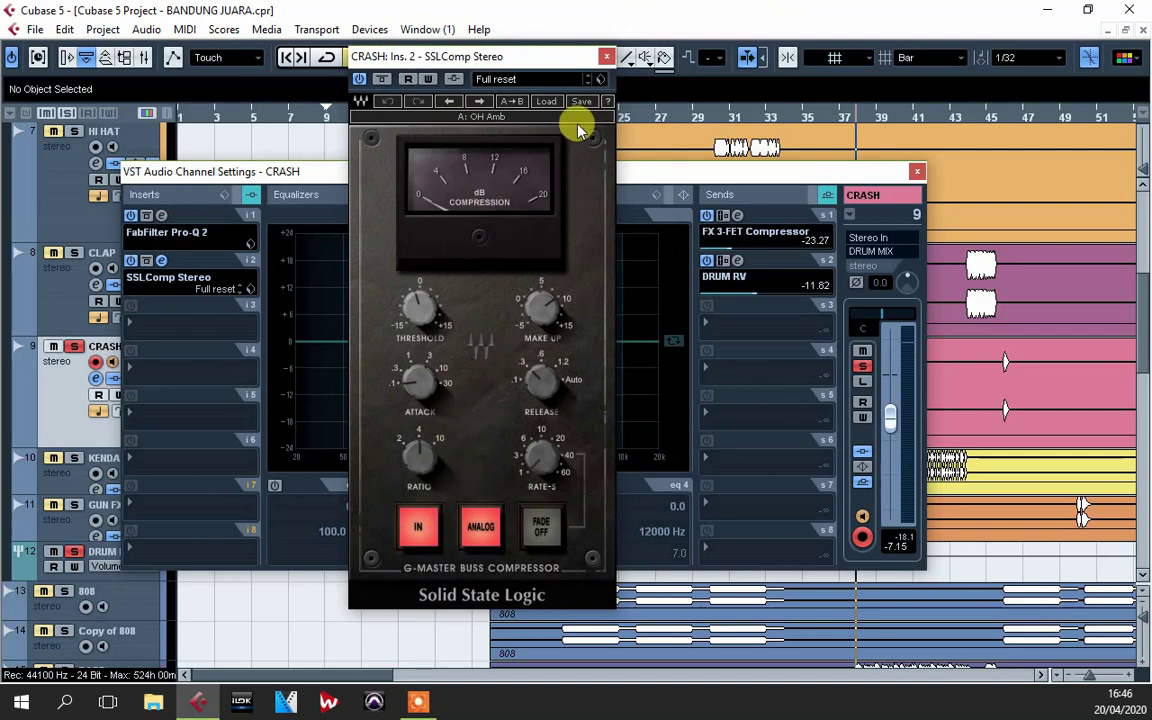
pyautogui.moveTo(527, 53); pyautogui.dragTo(476, 64)
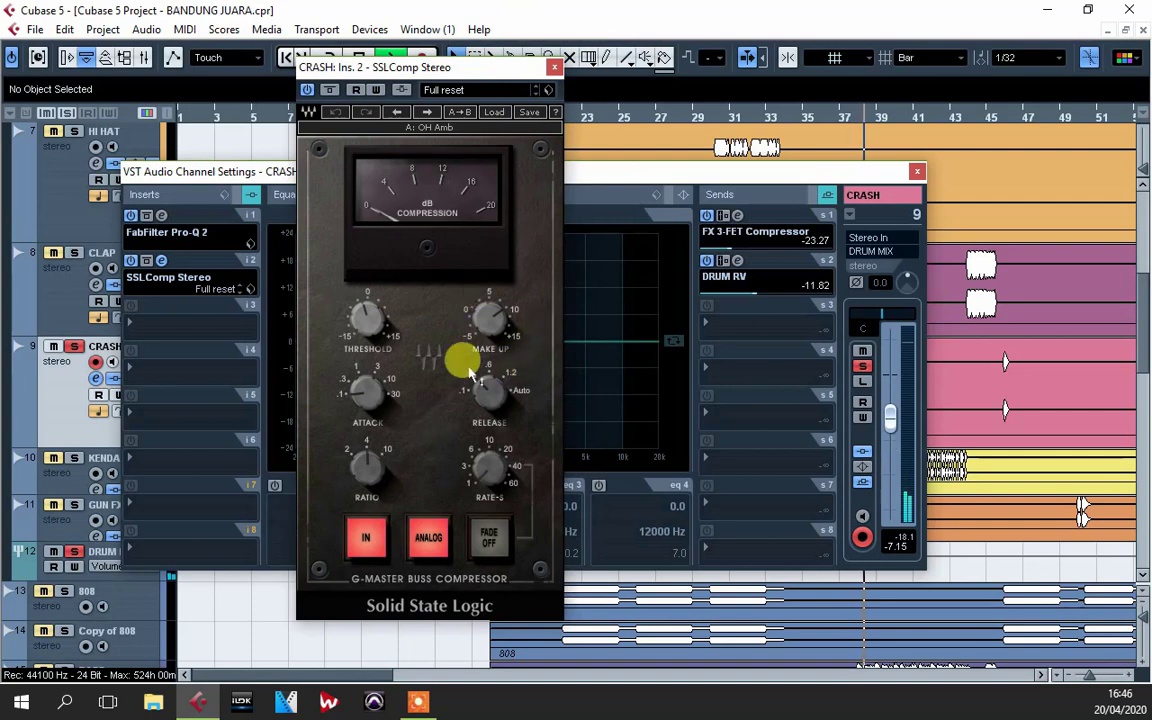
pyautogui.click(497, 117)
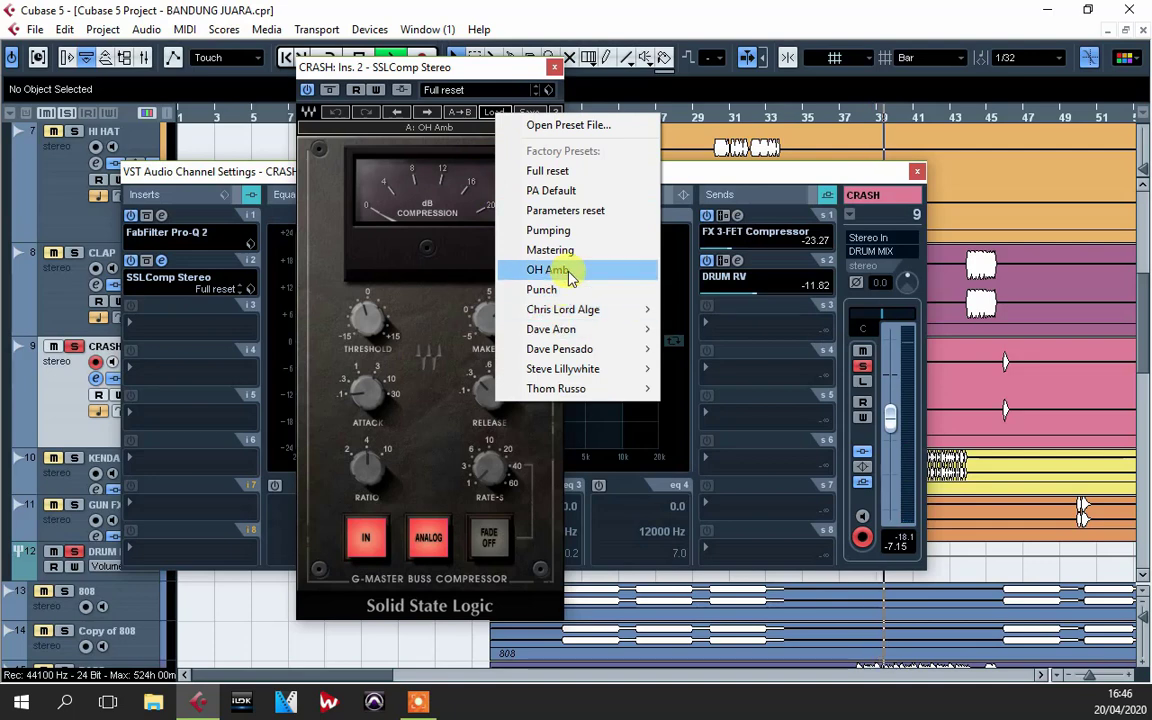
pyautogui.click(509, 69)
pyautogui.click(554, 67)
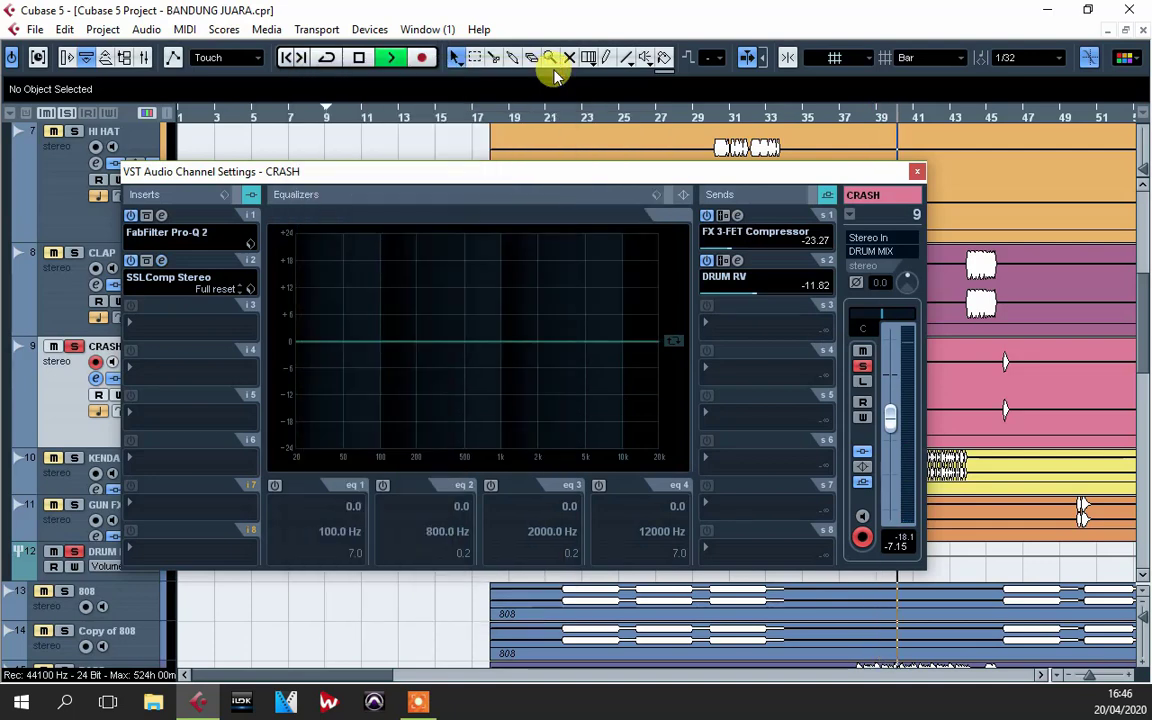
pyautogui.press('space')
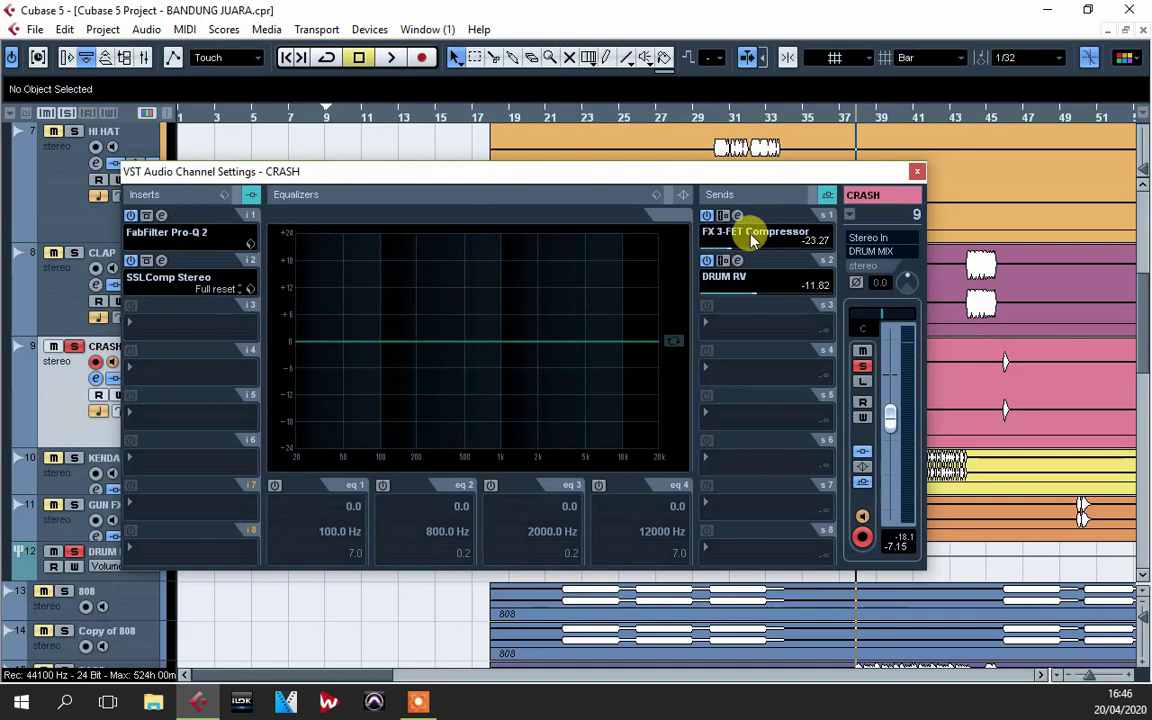
# - View the FET Compressor used by the CRASH's first send, and close it together with the channel settings
pyautogui.click(753, 238)
pyautogui.click(753, 236)
pyautogui.click(738, 216)
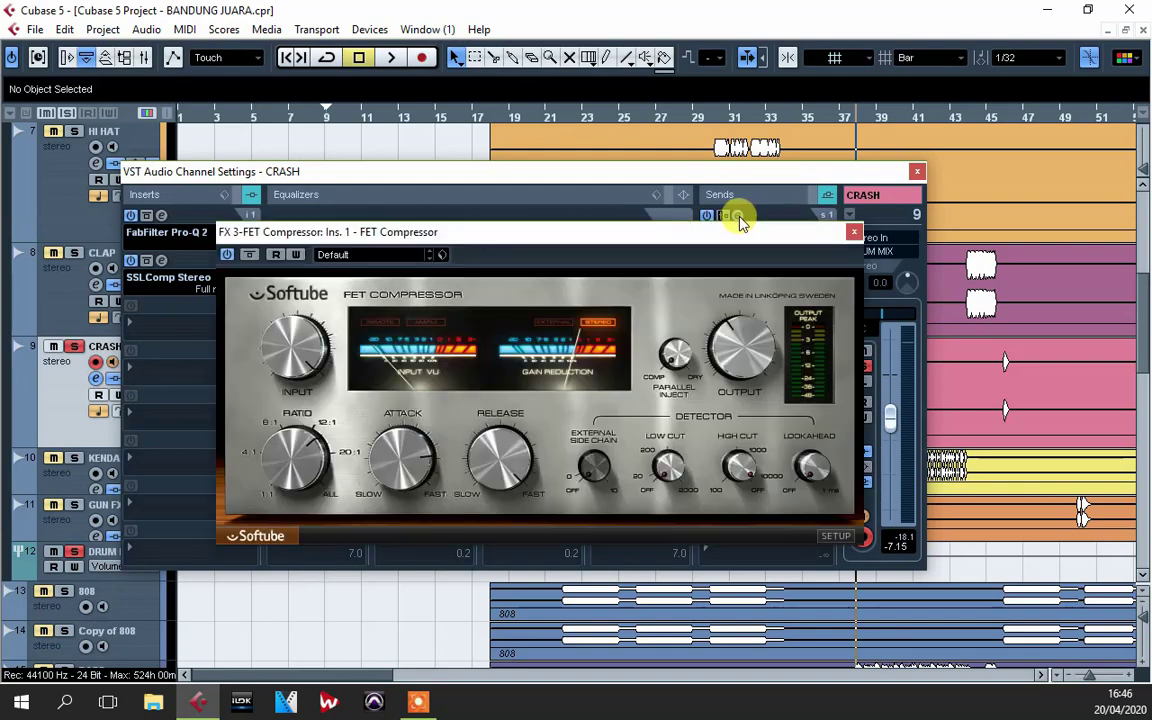
pyautogui.click(816, 231)
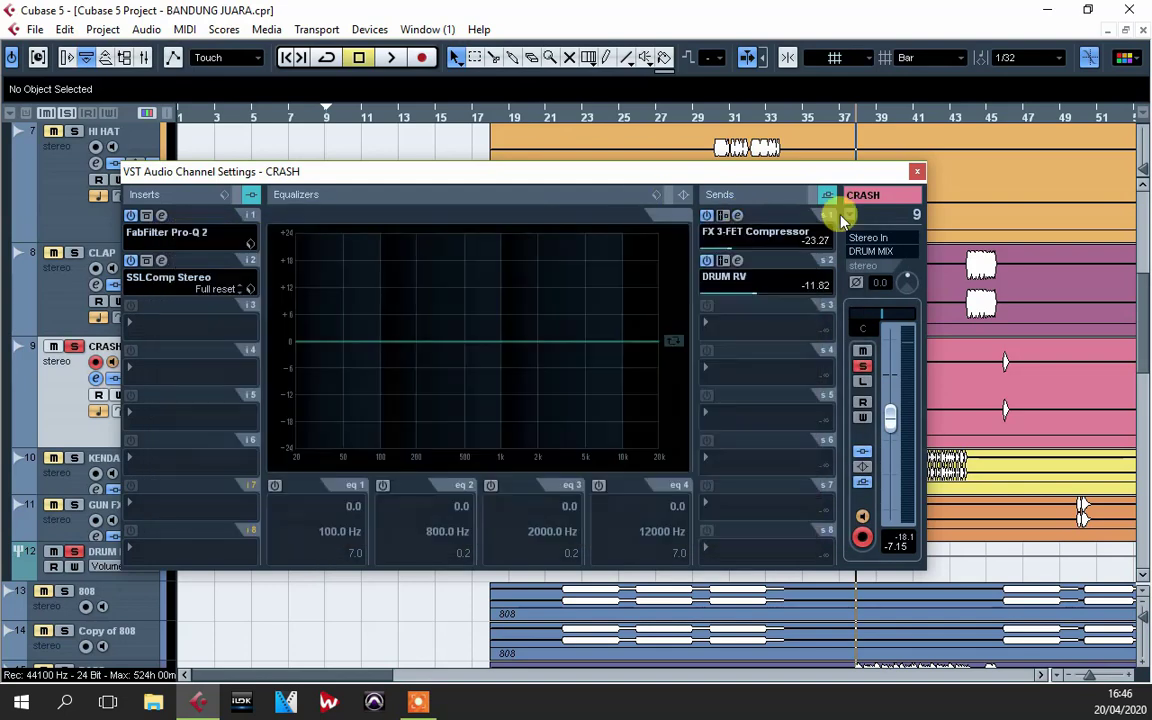
pyautogui.click(918, 172)
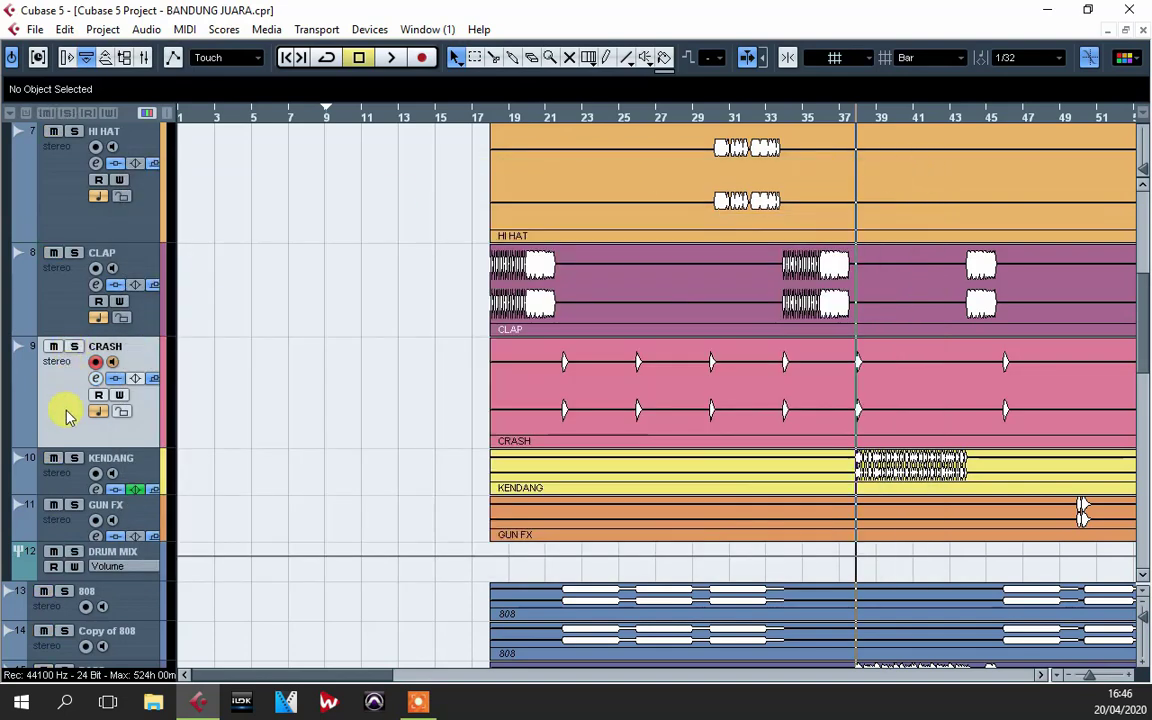
# - Solo KENDANG in place of CRASH and play its part from bar 39
pyautogui.click(75, 459)
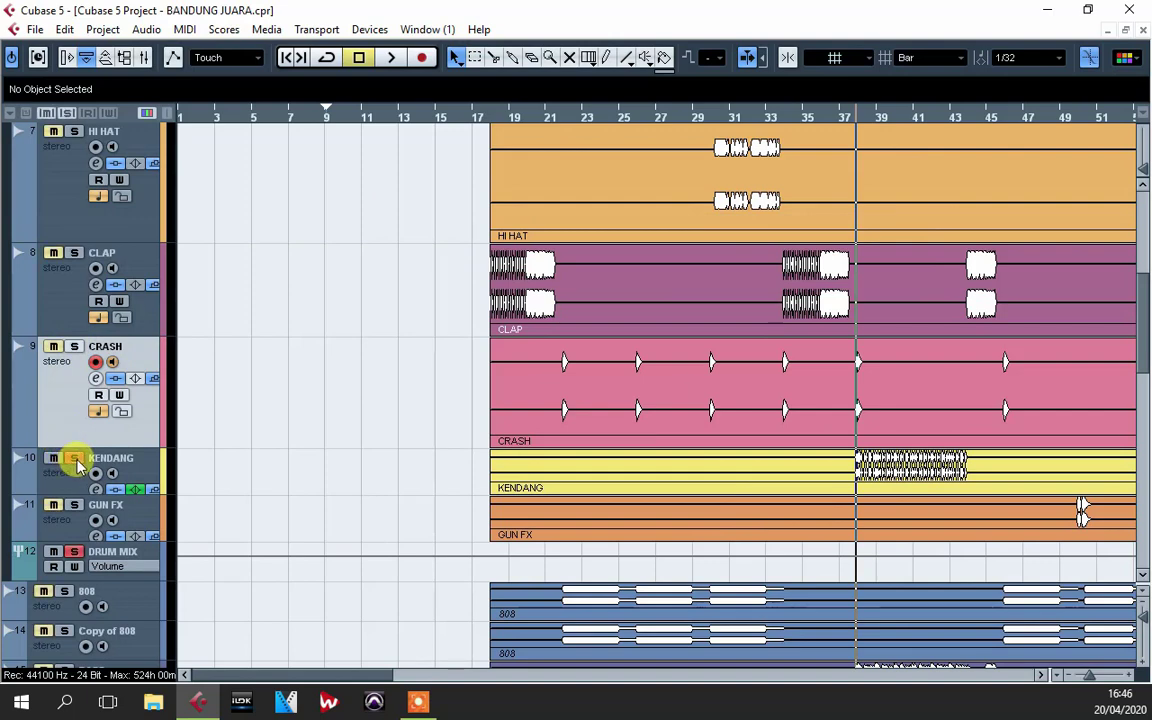
pyautogui.click(882, 119)
pyautogui.press('space')
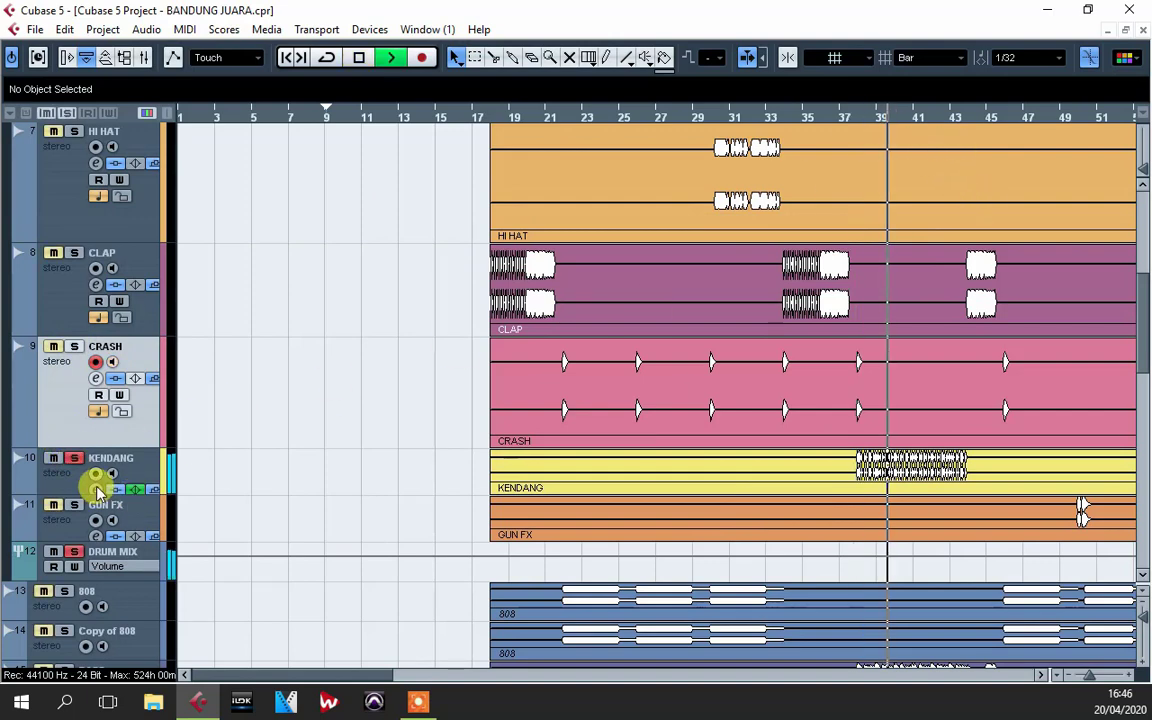
# - Examine the cuts, dip and high-shelf boost in the KENDANG's FabFilter Pro-Q 2 with and without playback, and close its channel settings
pyautogui.click(96, 489)
pyautogui.press('space')
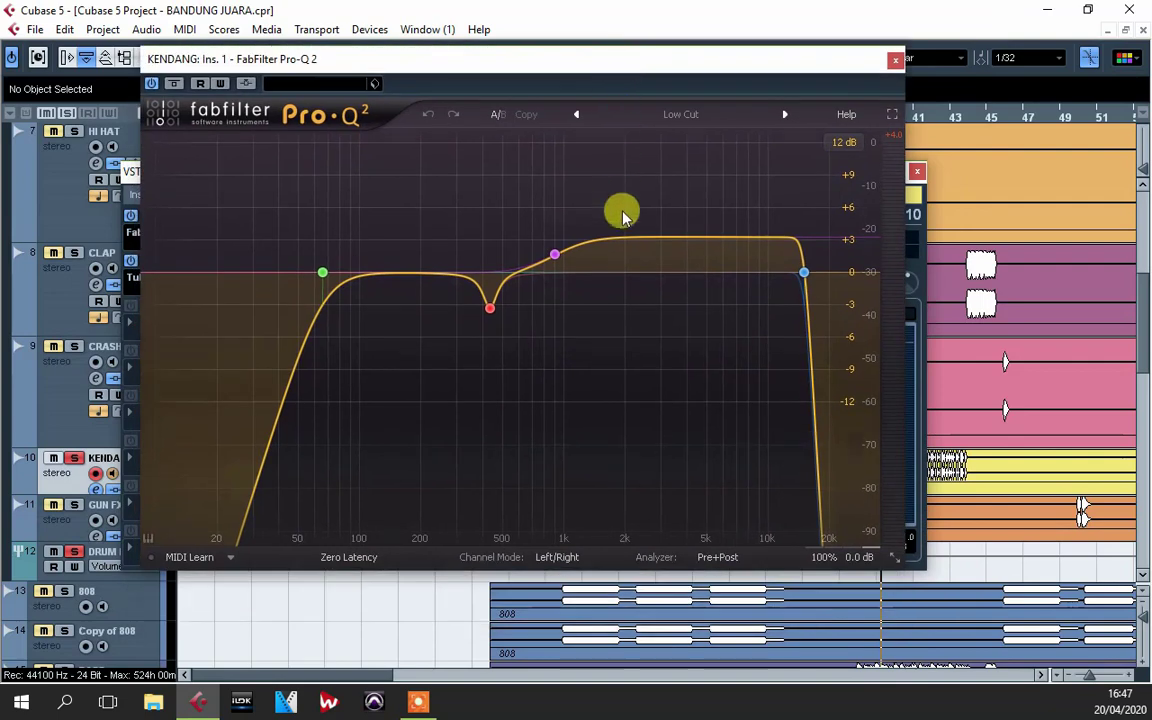
pyautogui.click(556, 256)
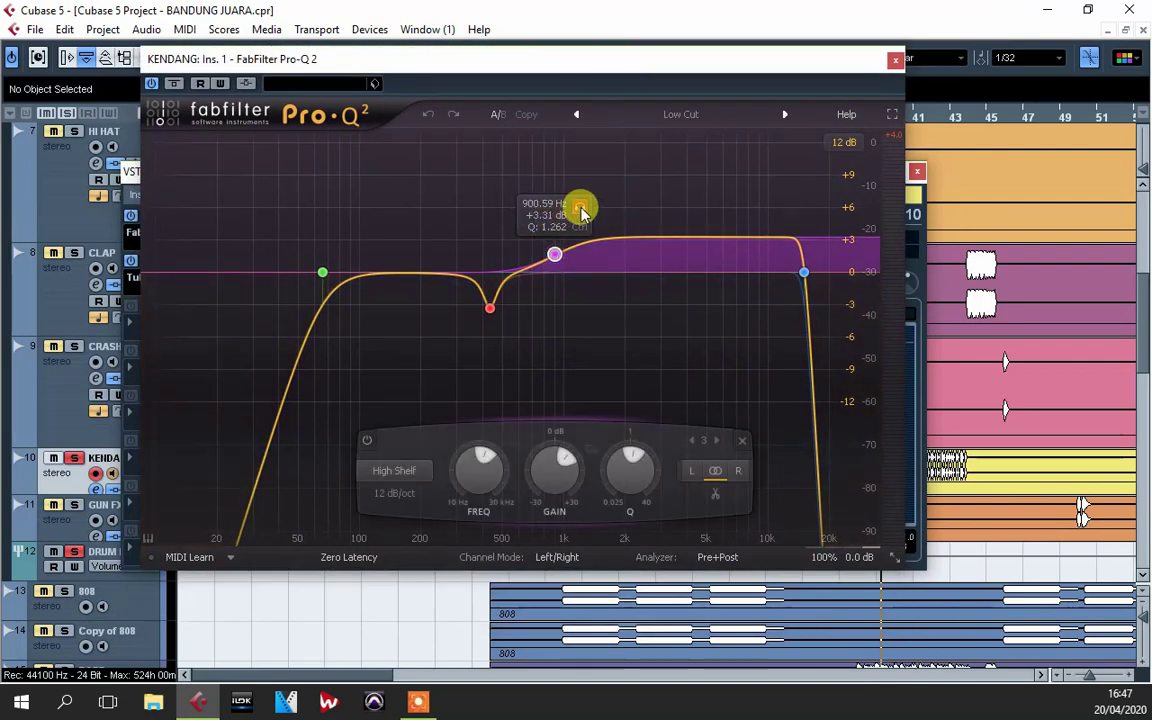
pyautogui.press('space')
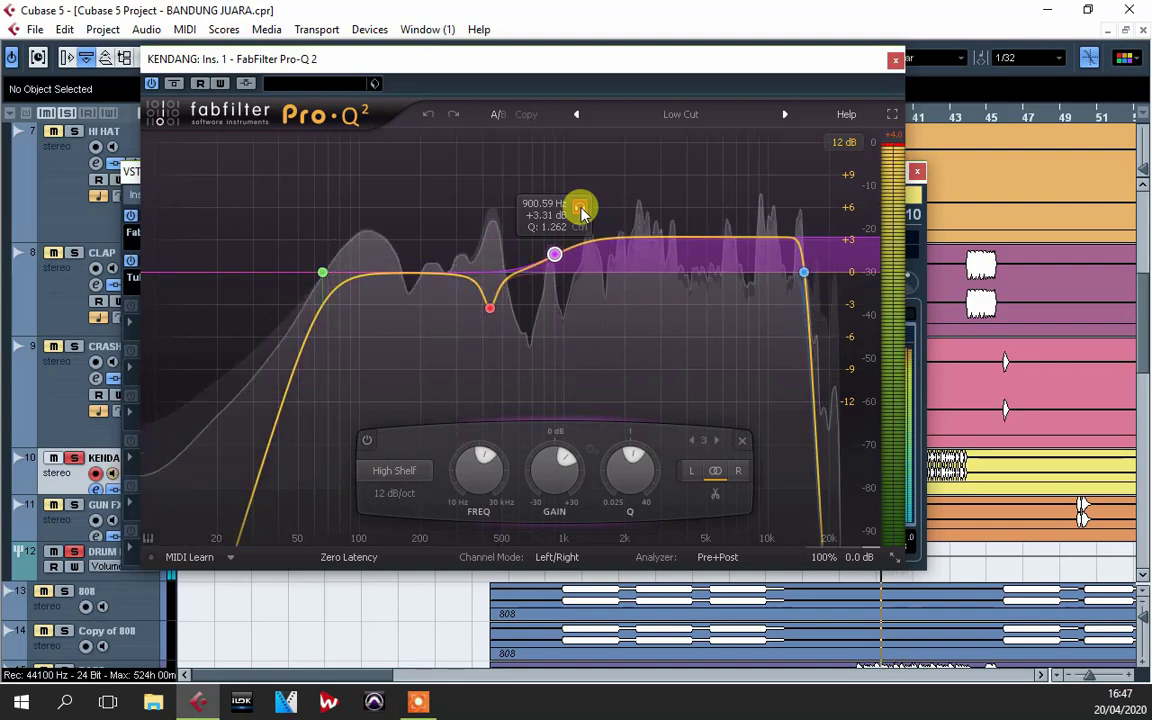
pyautogui.press('space')
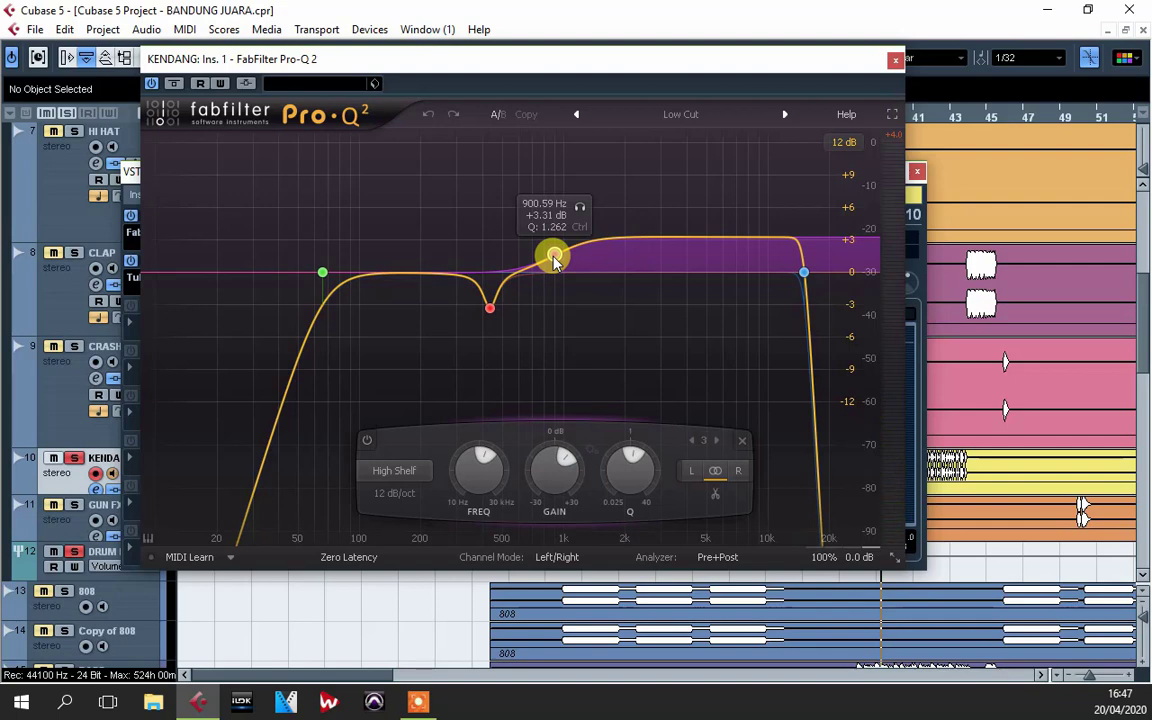
pyautogui.click(895, 59)
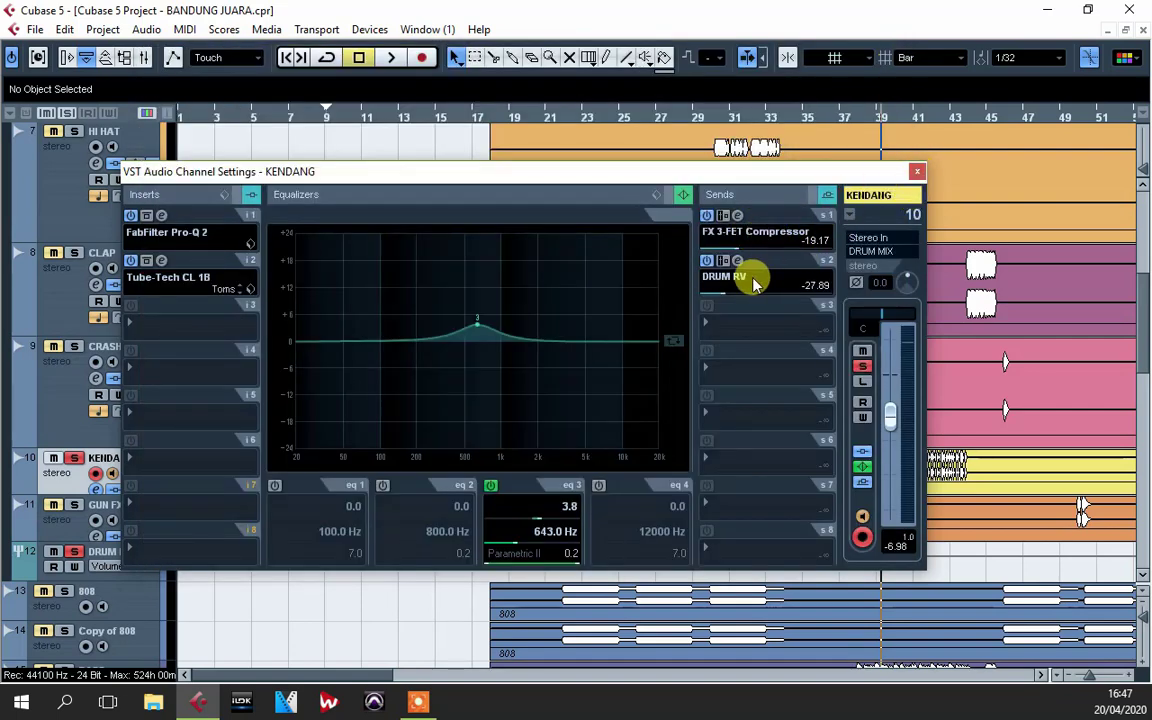
pyautogui.click(919, 170)
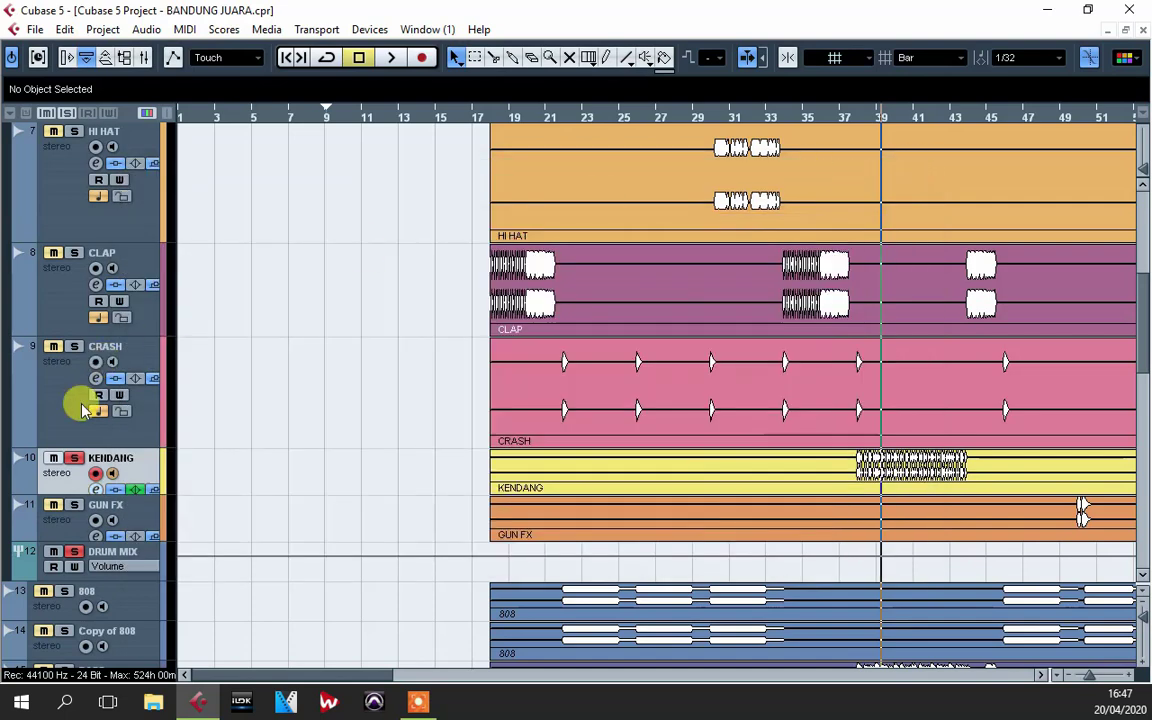
# - Play the KENDANG part briefly, stop playback, and solo GUN FX in its place
pyautogui.press('space')
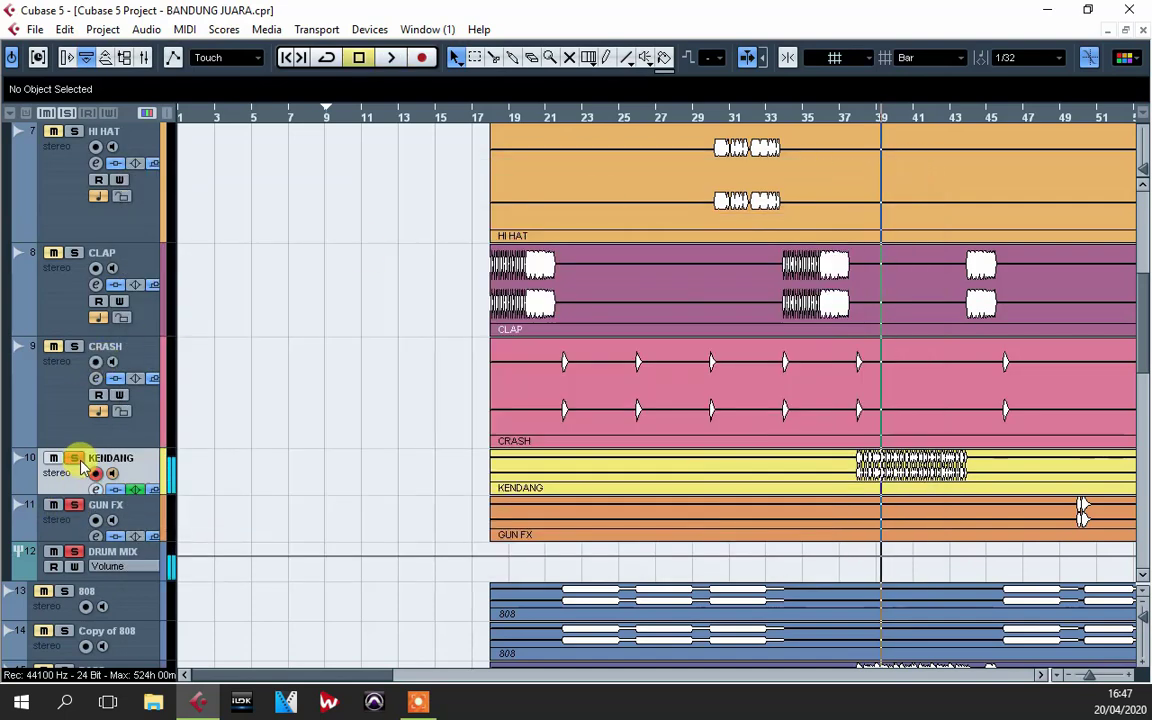
pyautogui.click(74, 506)
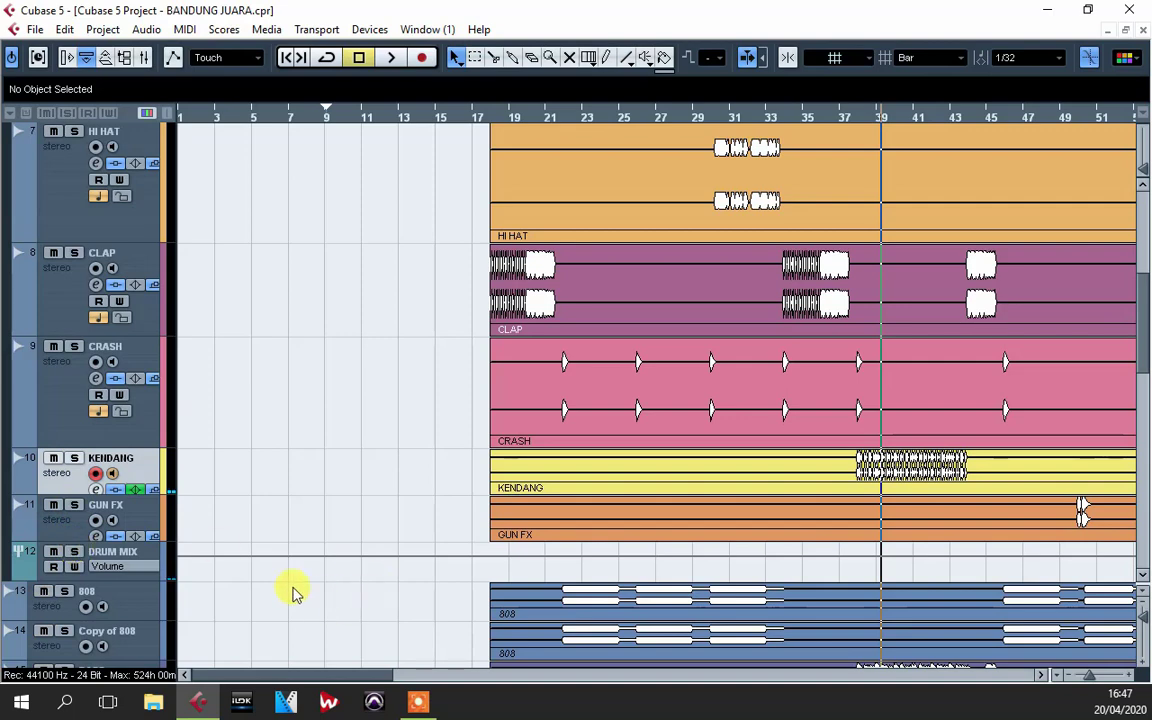
pyautogui.click(75, 505)
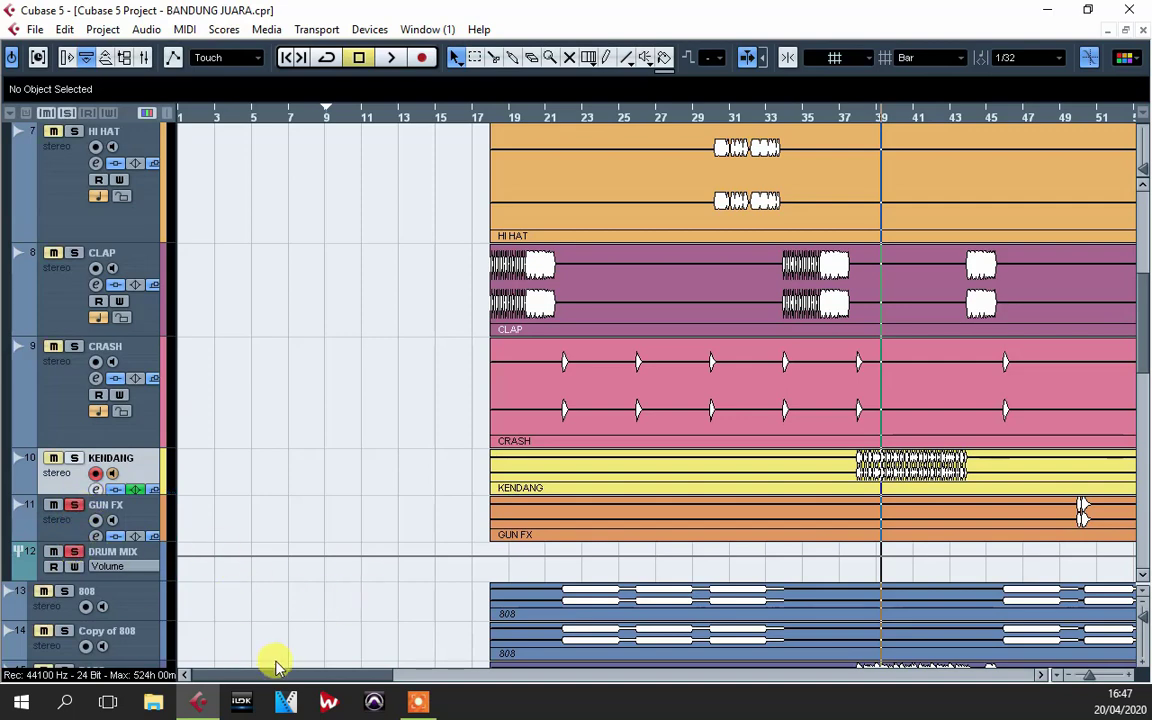
# - Play the GUN FX part from around bar 50 and stop playback
pyautogui.moveTo(277, 665); pyautogui.dragTo(386, 663)
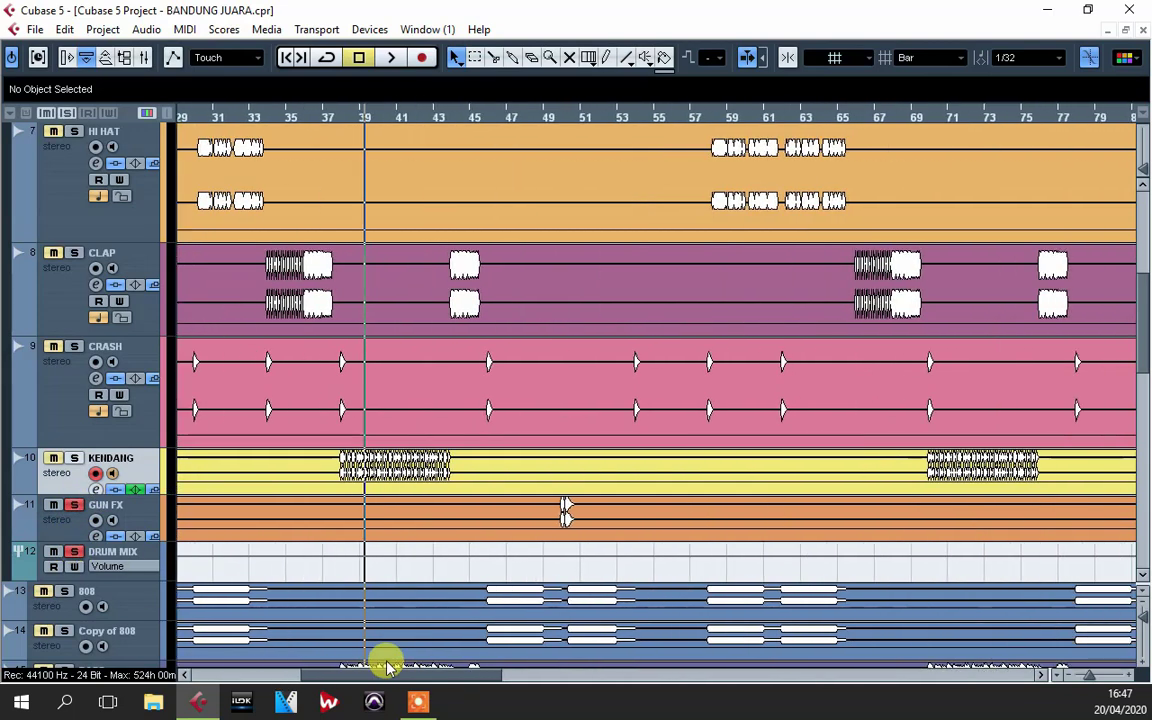
pyautogui.click(566, 117)
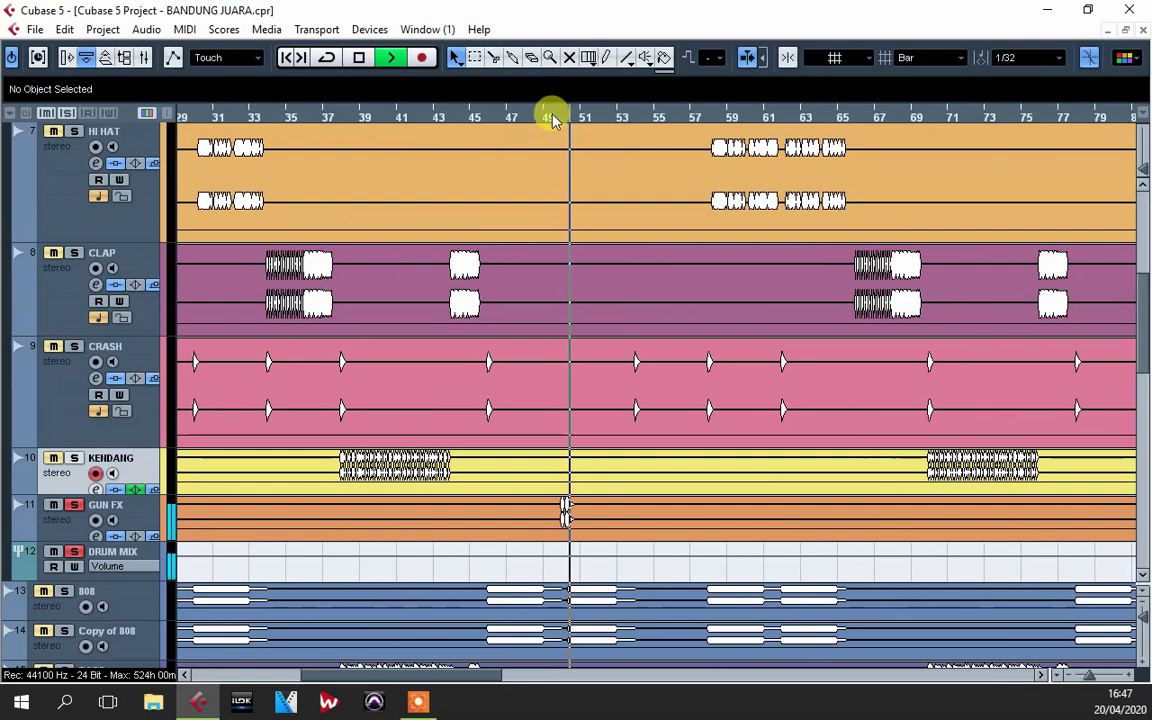
pyautogui.press('space')
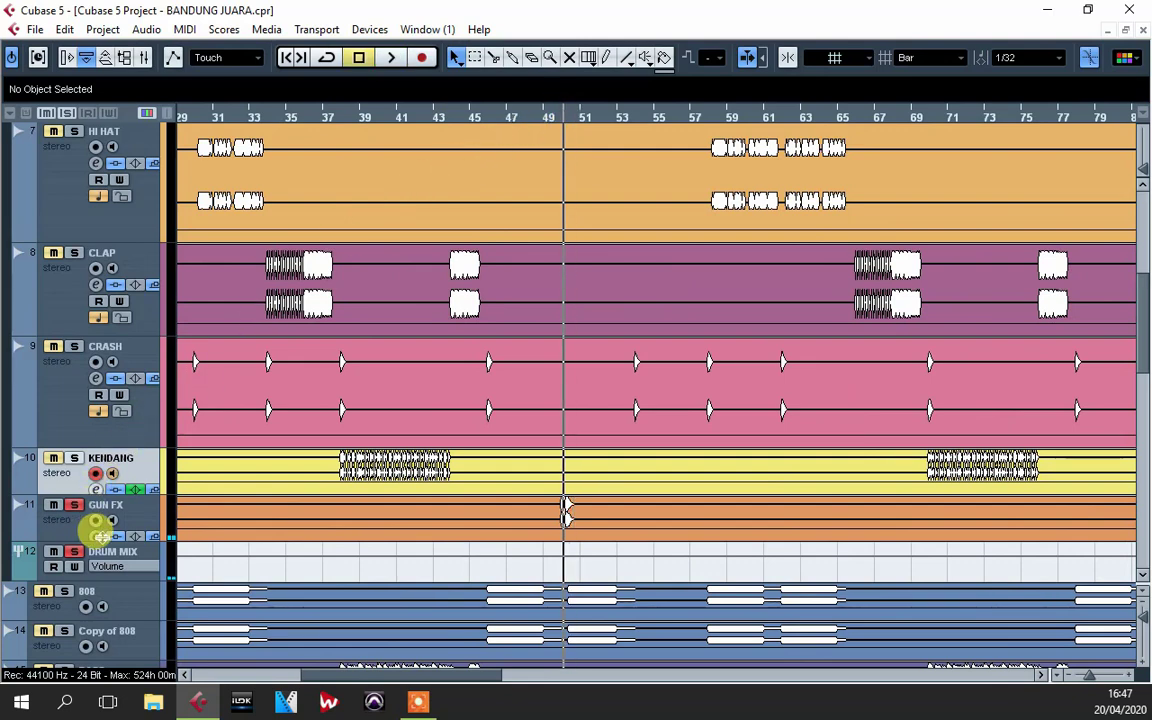
# - View the ValhallaVintageVerb reverb behind GUN FX's DRUM RV send and close the reverb
pyautogui.click(97, 536)
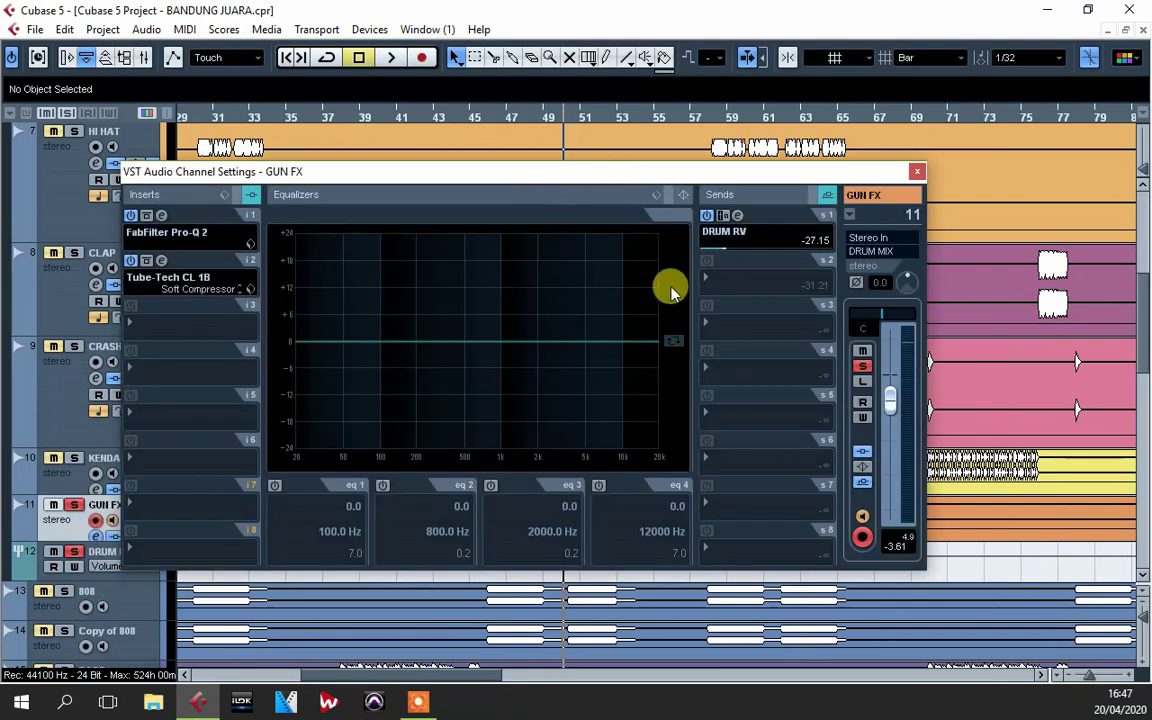
pyautogui.click(740, 216)
pyautogui.moveTo(676, 189); pyautogui.dragTo(680, 218)
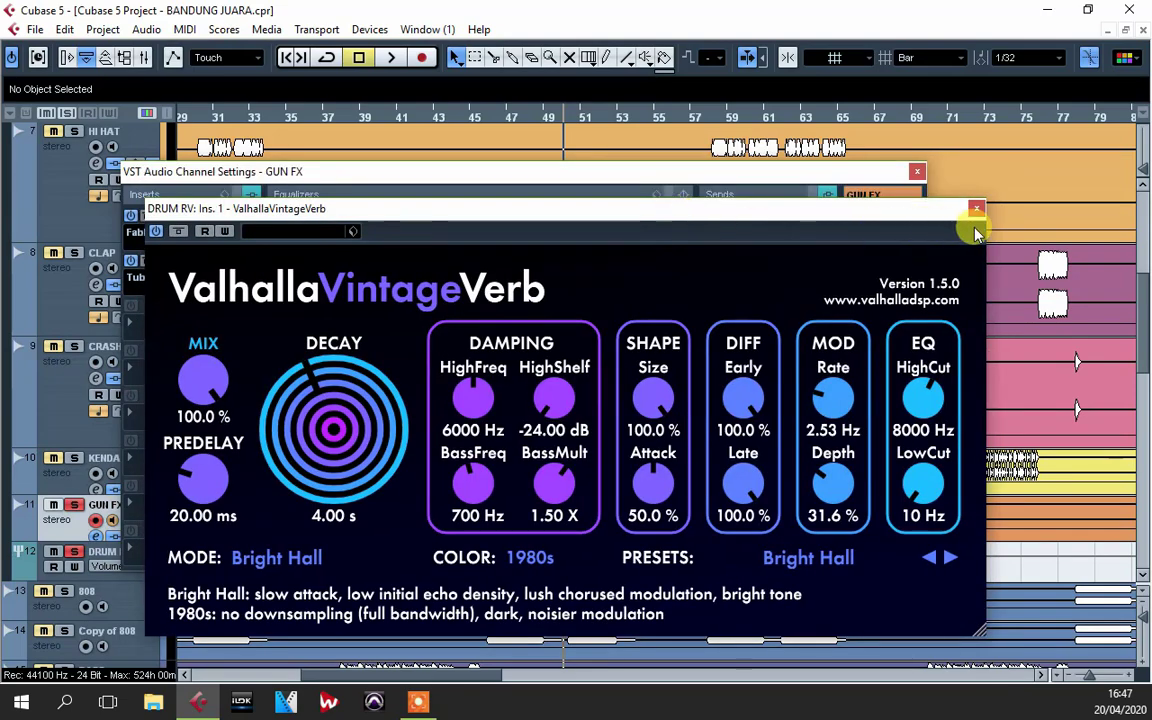
pyautogui.click(976, 211)
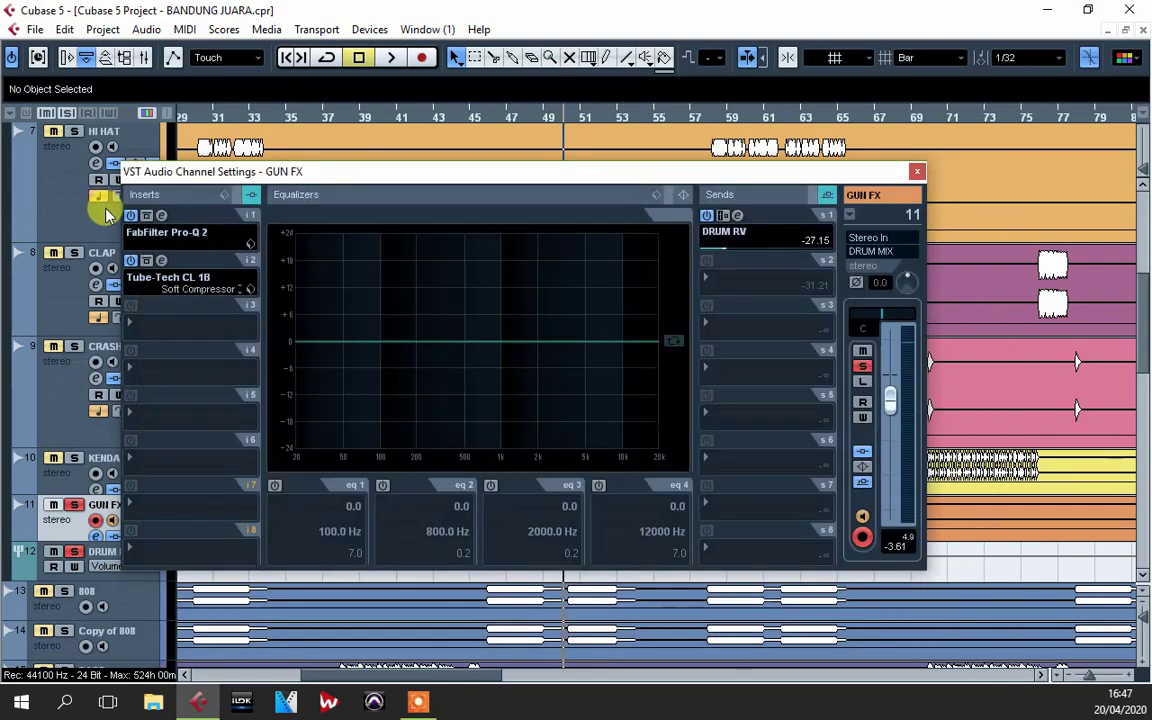
# - Examine the cuts and high-shelf boost in GUN FX's FabFilter Pro-Q 2, close its channel settings, and unsolo the track
pyautogui.click(161, 215)
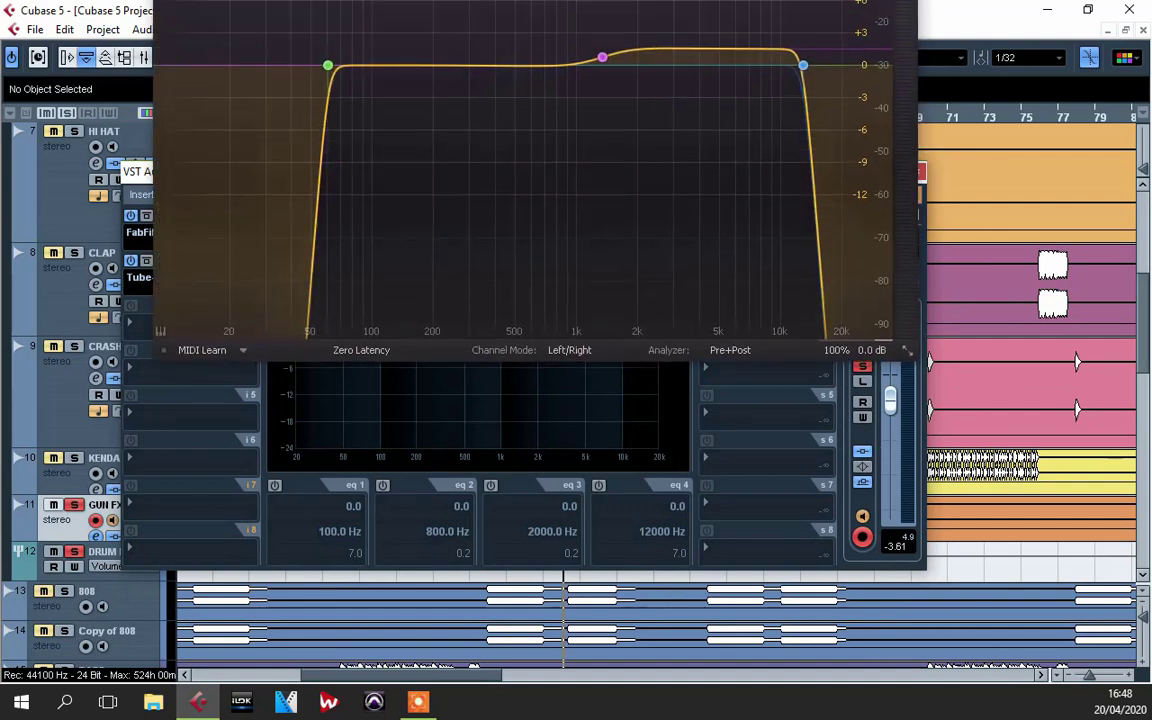
pyautogui.moveTo(386, 33); pyautogui.dragTo(392, 60)
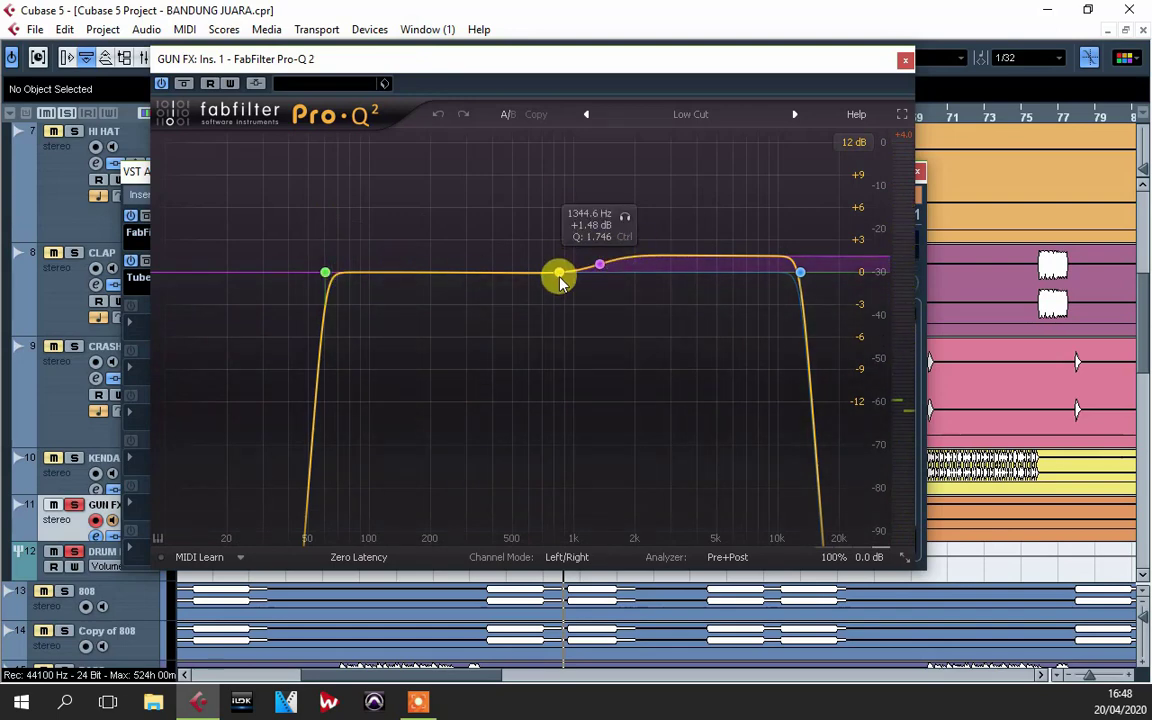
pyautogui.click(905, 59)
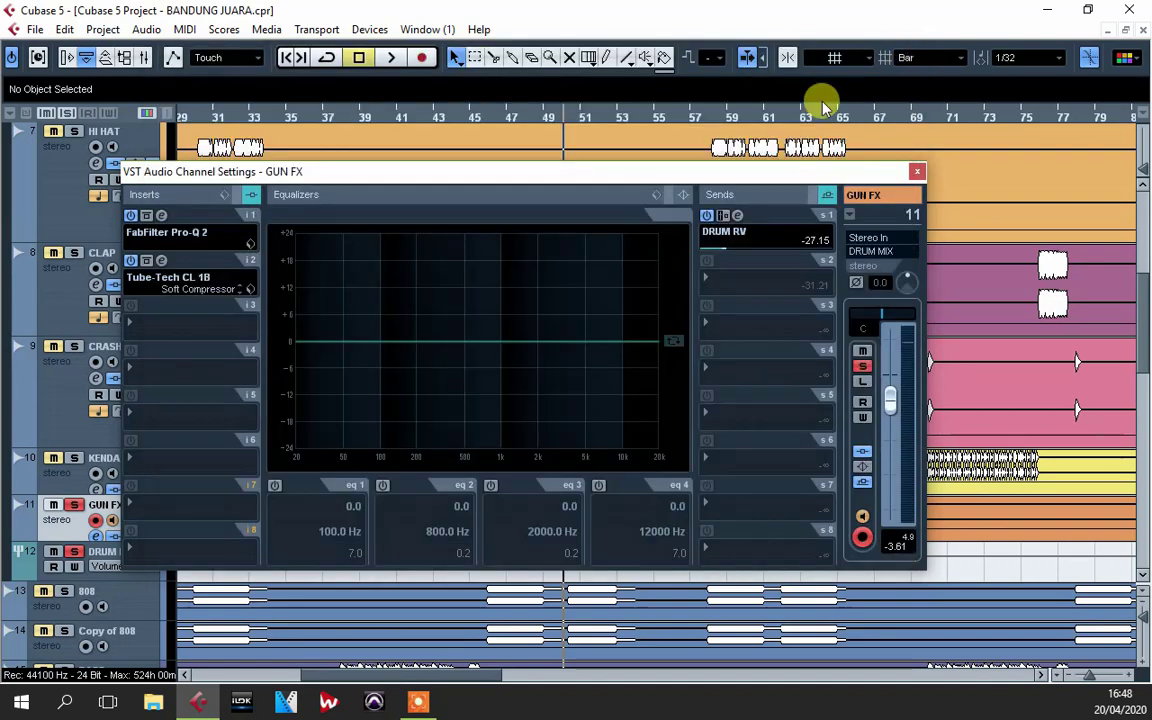
pyautogui.click(916, 172)
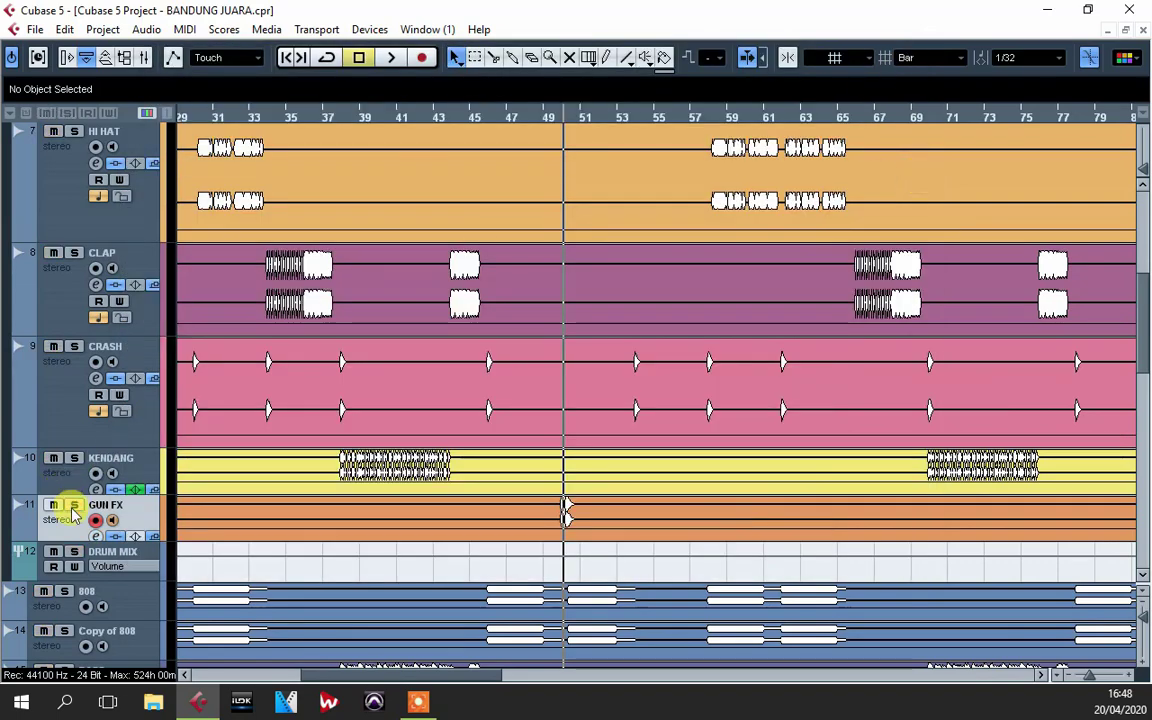
# - Solo the 808 and BASS tracks with their copies, play briefly from around bar 30, and return the playback position to bar 21
pyautogui.scroll(-2, 200, 484)
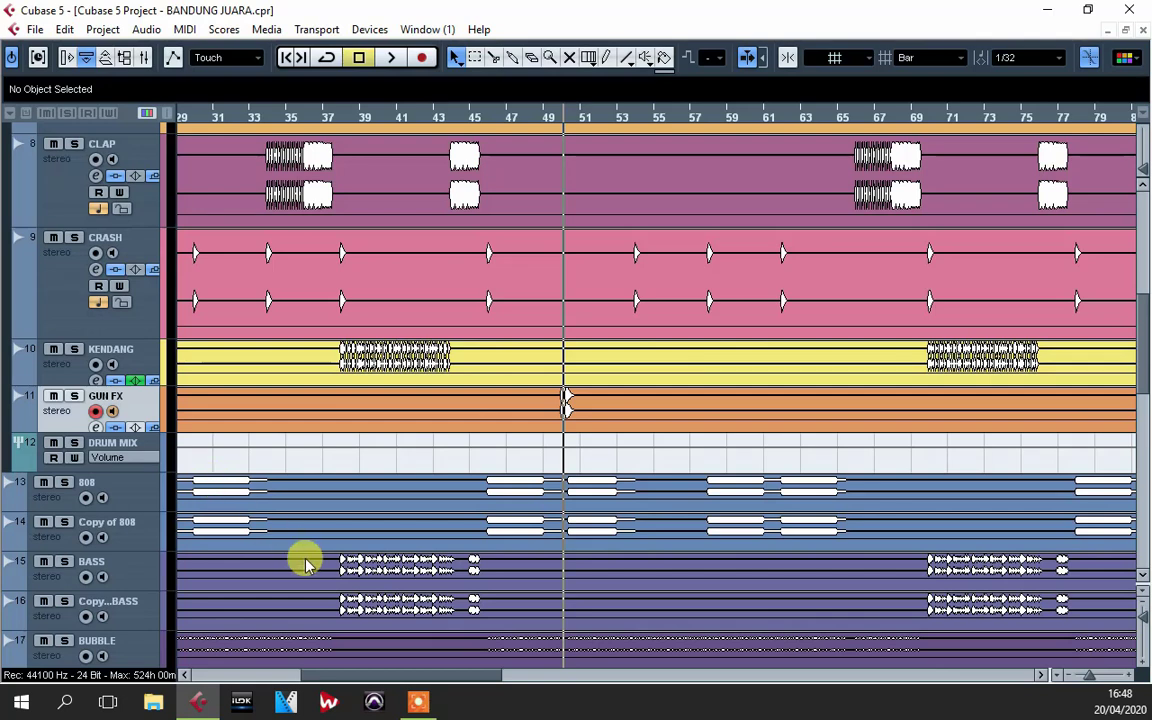
pyautogui.click(64, 482)
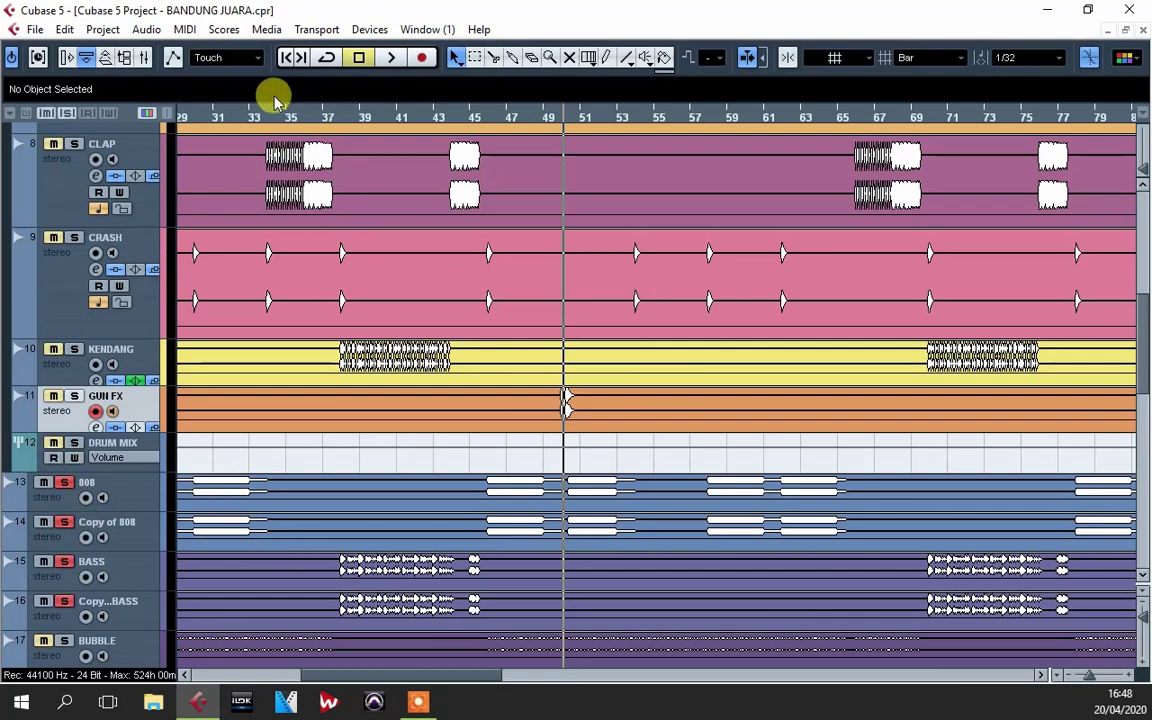
pyautogui.click(205, 117)
pyautogui.press('space')
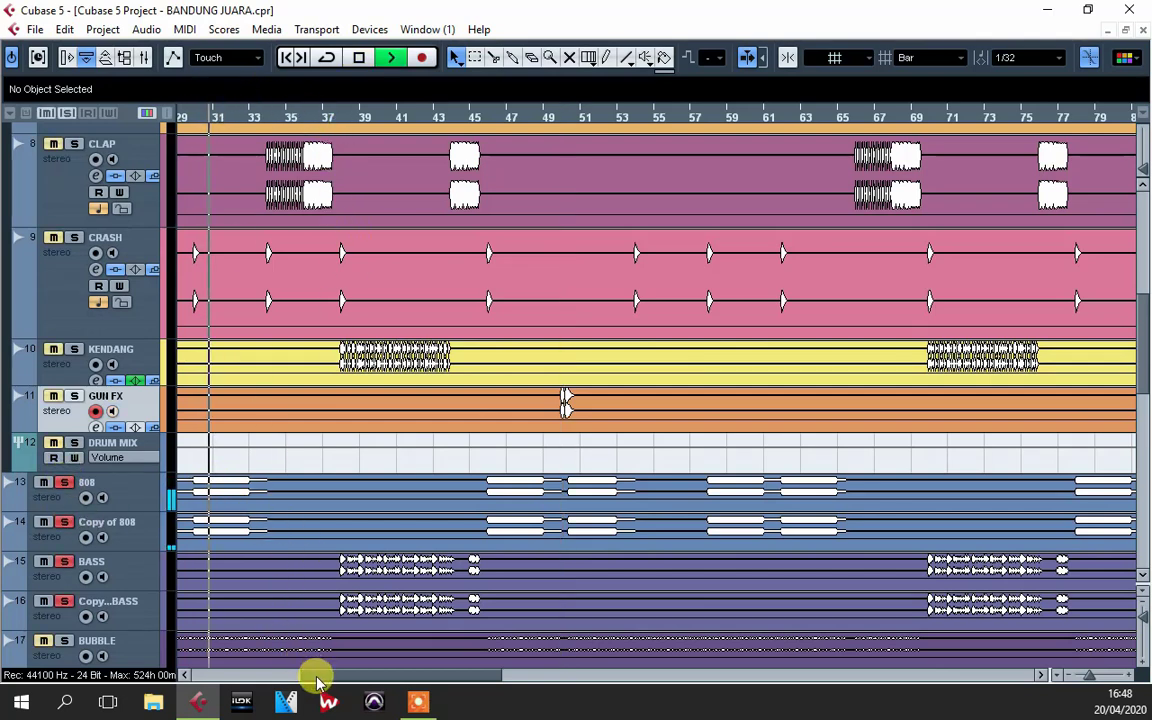
pyautogui.hscroll(-1, 313, 676)
pyautogui.moveTo(313, 678); pyautogui.dragTo(219, 674)
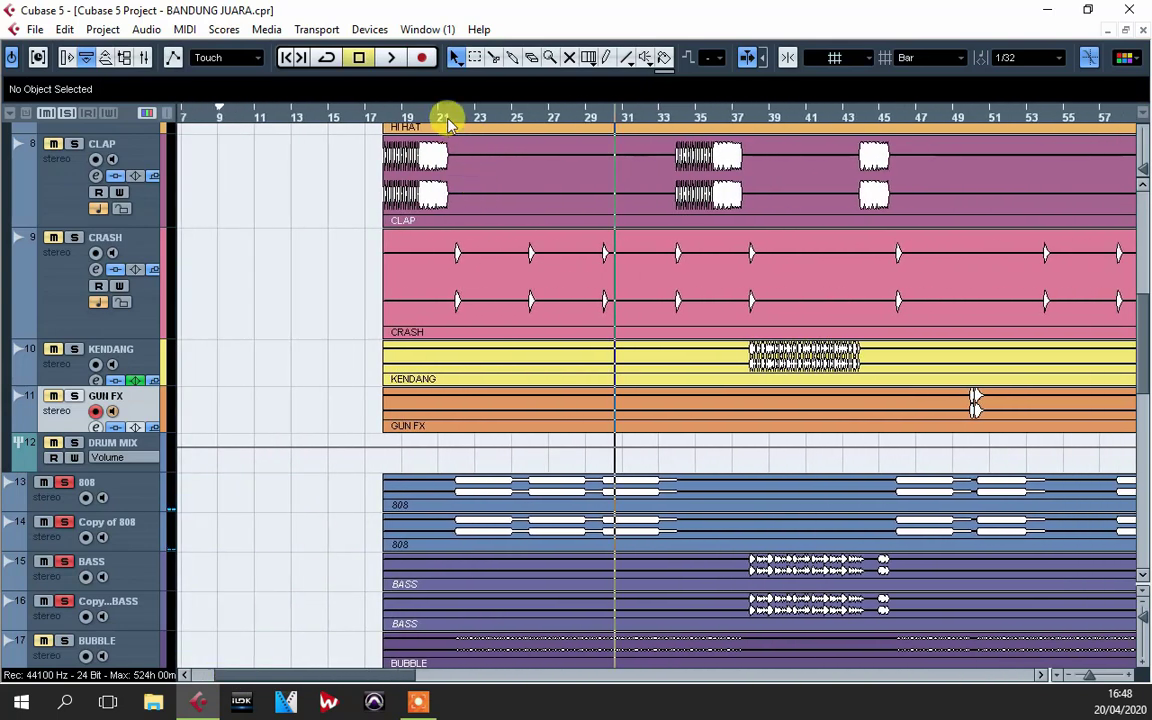
pyautogui.click(447, 118)
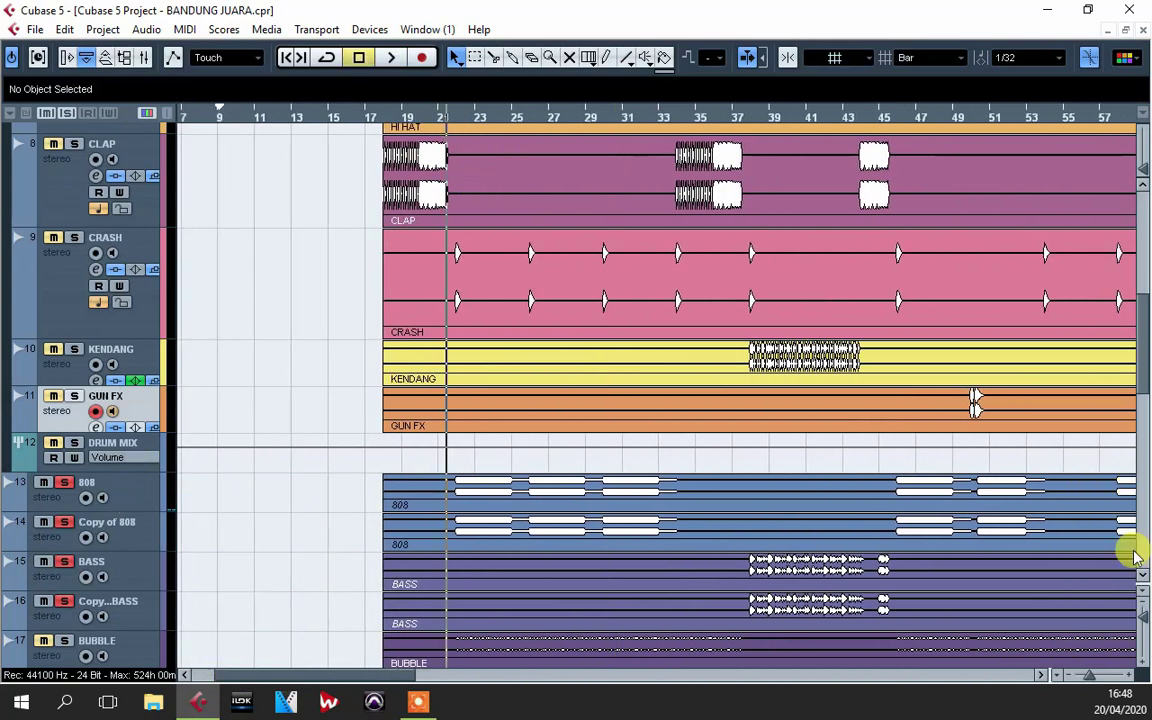
# - Reduce the track heights, collapse the PERCUSSION folder, and enlarge the four 808 and BASS tracks
pyautogui.click(1143, 619)
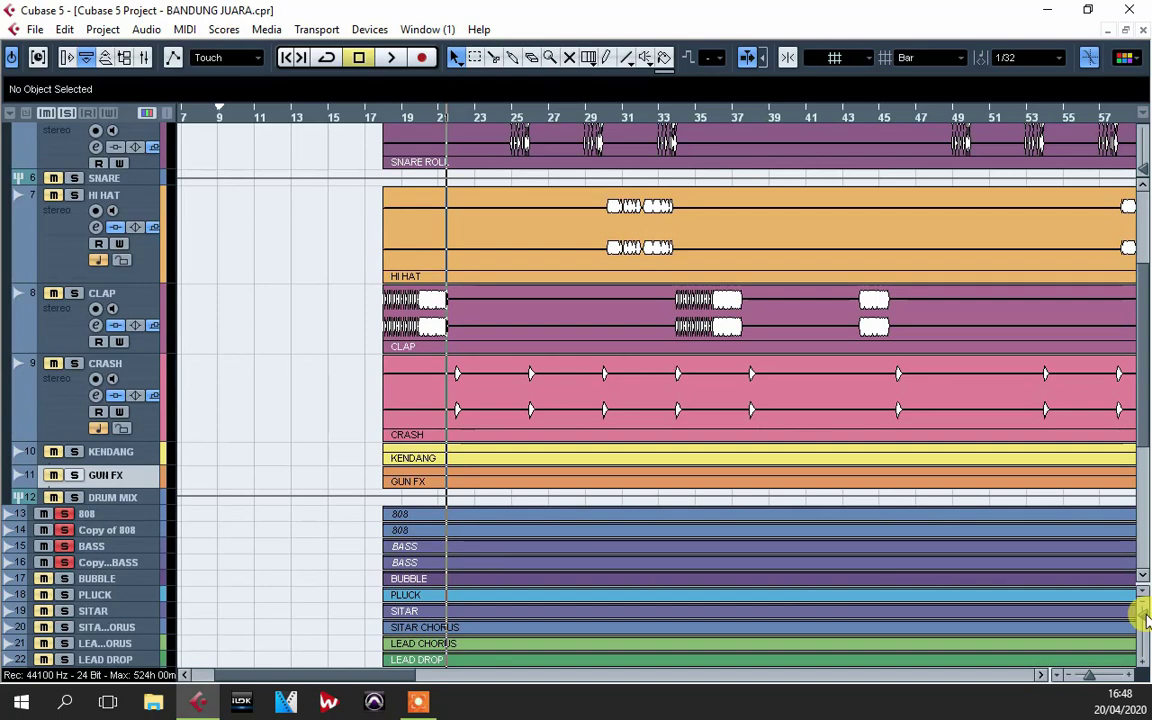
pyautogui.moveTo(1144, 300); pyautogui.dragTo(334, 51)
pyautogui.click(25, 130)
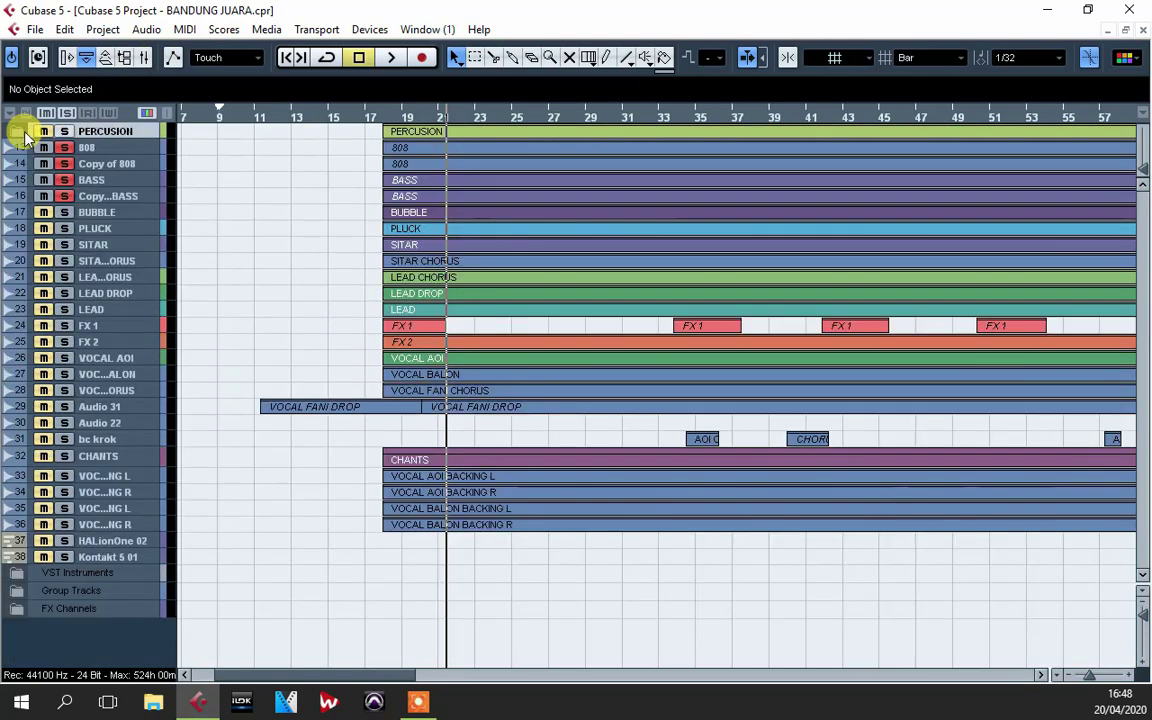
pyautogui.keyDown('shift'); pyautogui.click(145, 150); pyautogui.keyUp('shift')
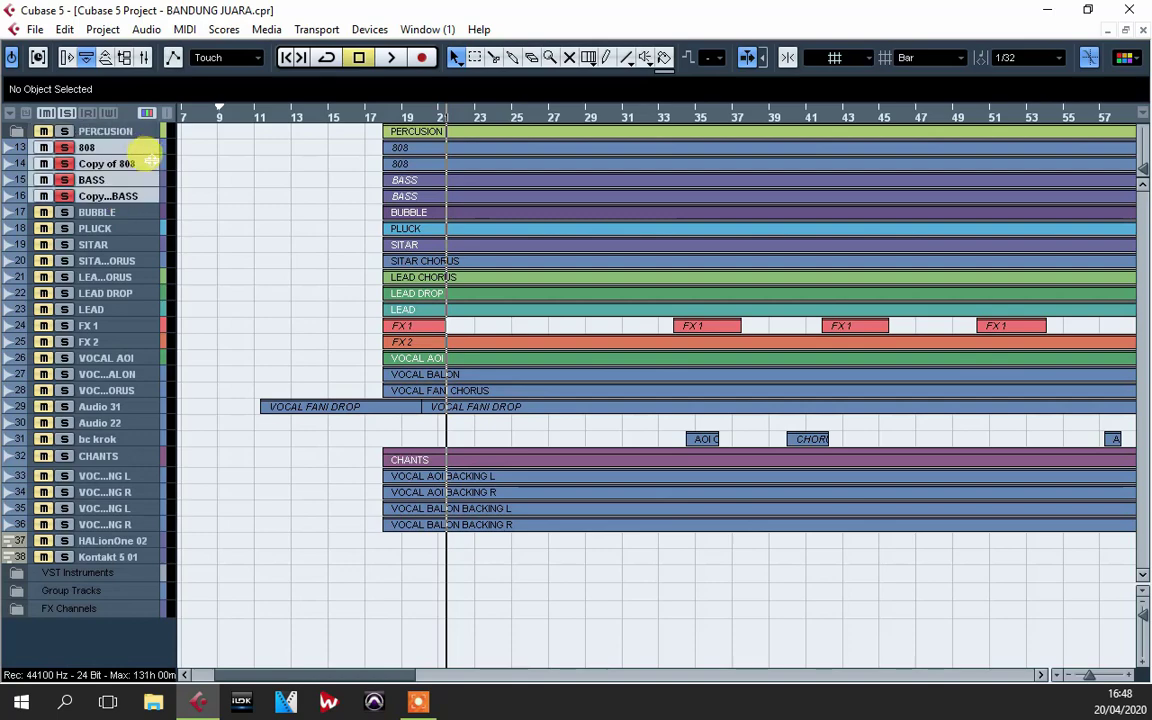
pyautogui.moveTo(147, 156); pyautogui.dragTo(147, 225)
# - Open the 808 track's channel settings, examine the low cut in its FabFilter Pro-Q 2, and close the equalizer
pyautogui.click(86, 180)
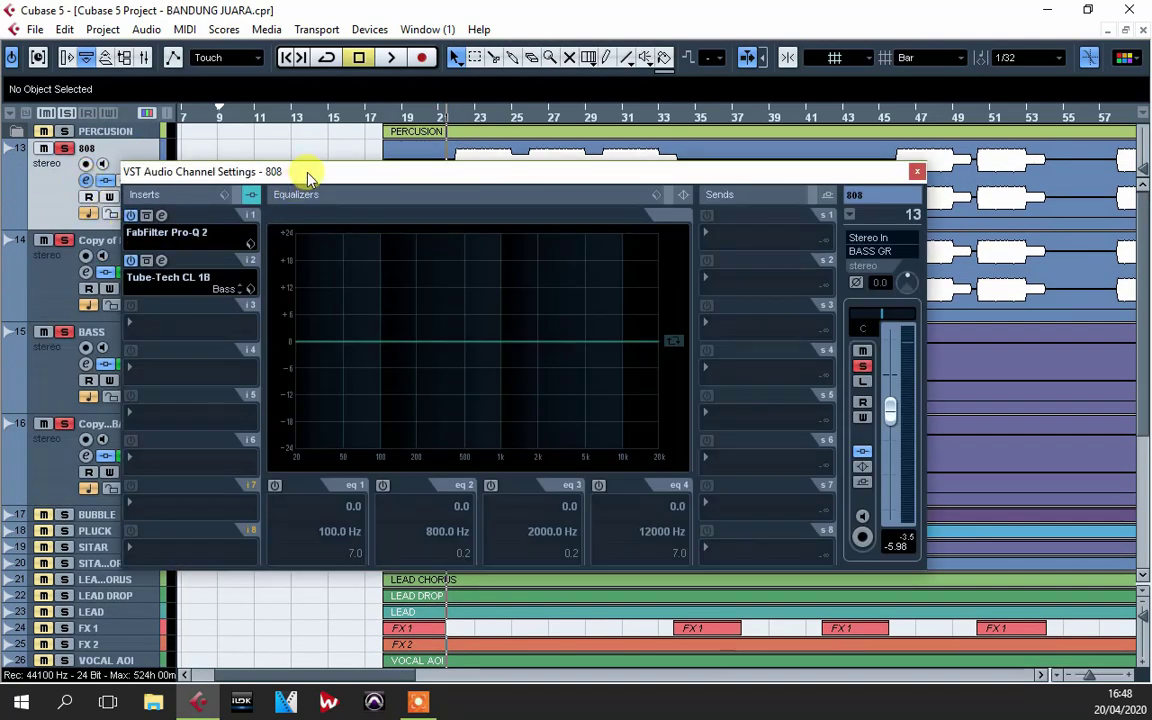
pyautogui.moveTo(308, 174); pyautogui.dragTo(415, 145)
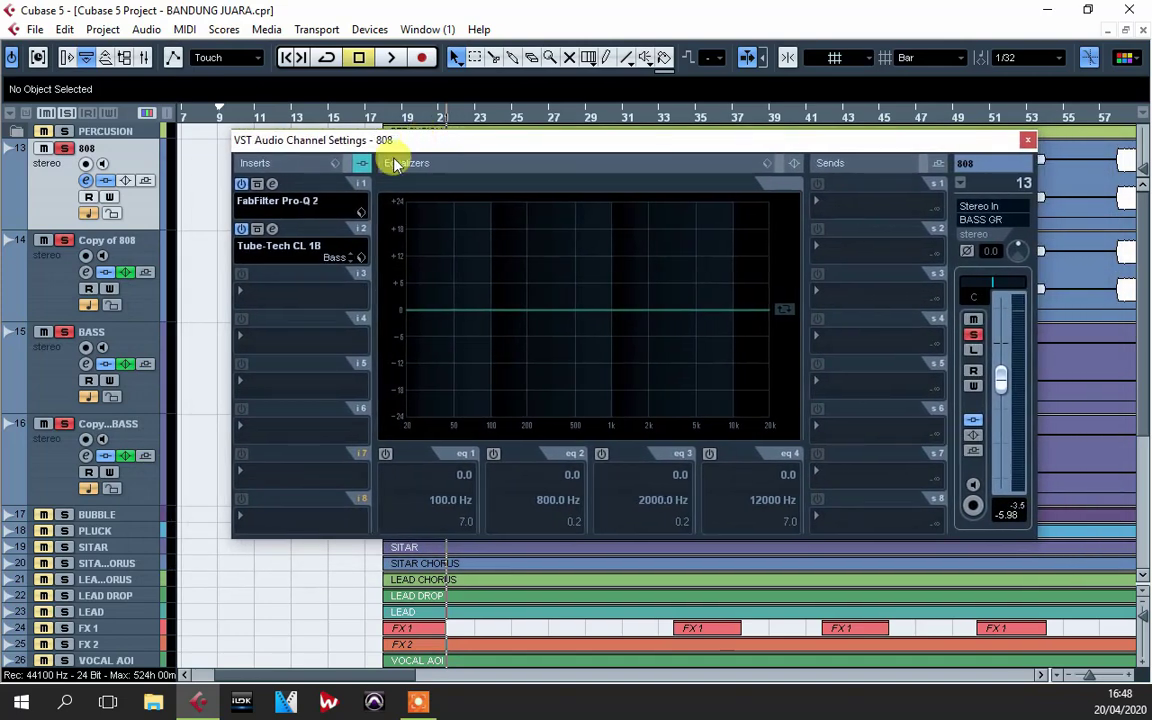
pyautogui.click(272, 185)
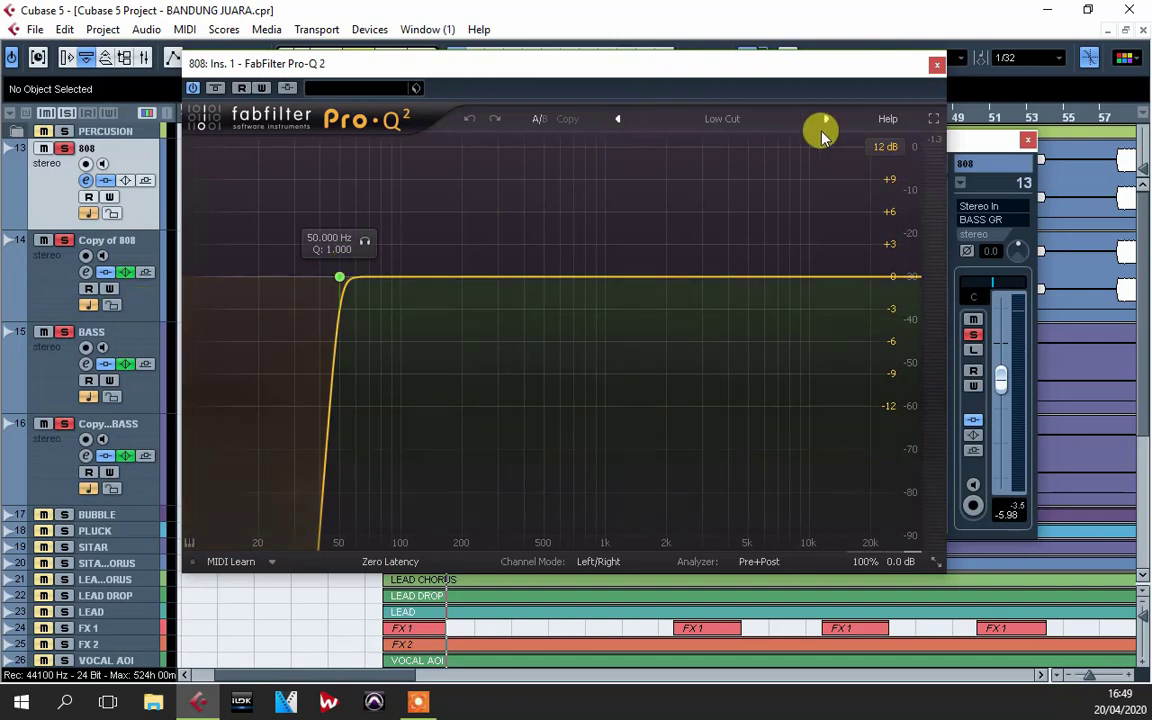
pyautogui.click(935, 65)
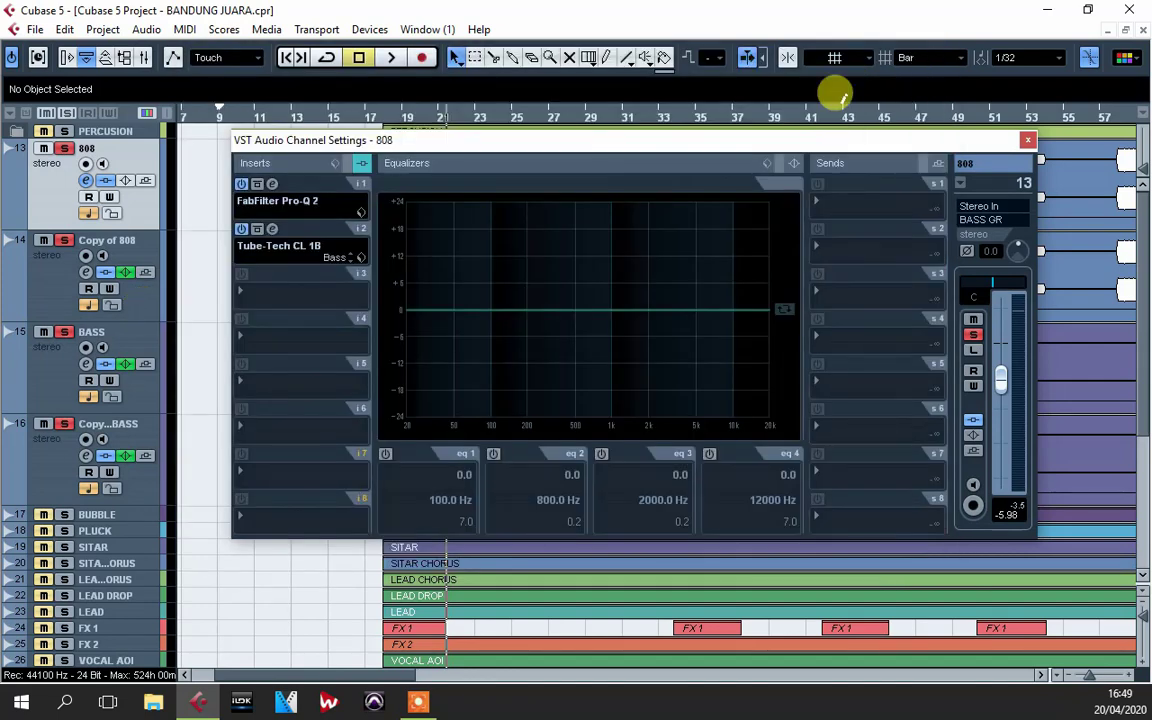
# - Examine the 808's Tube-Tech CL 1B compressor and its preset list, keep the Bass preset, and close the compressor
pyautogui.click(271, 228)
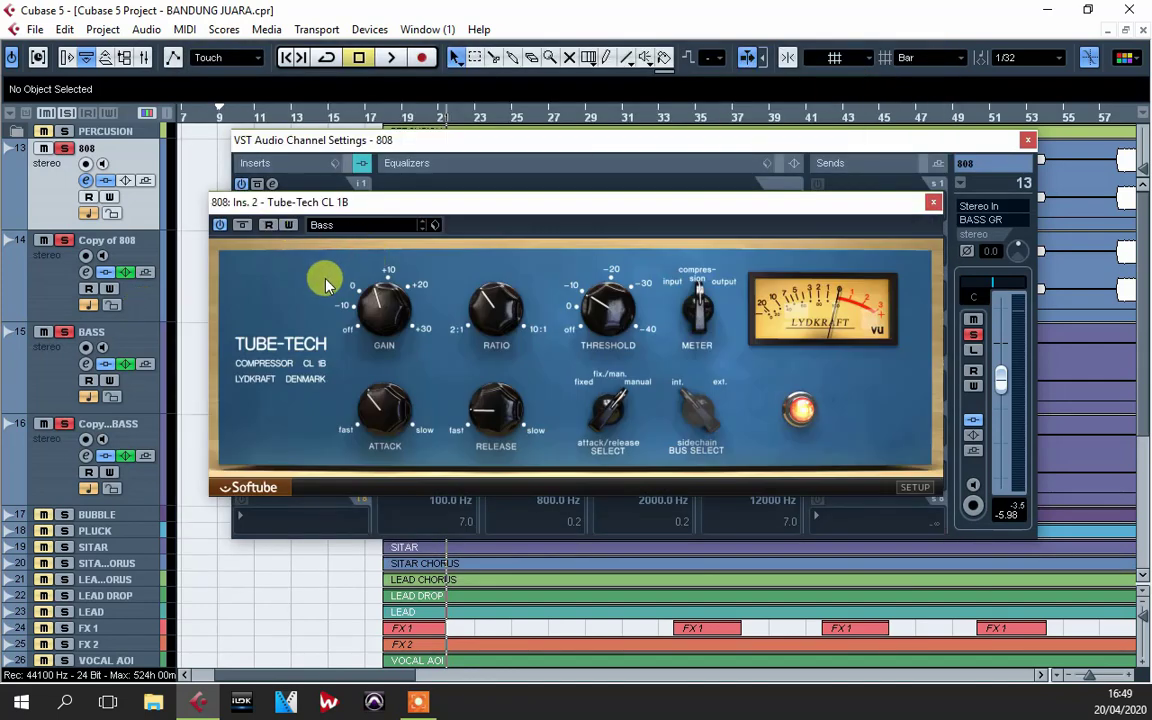
pyautogui.click(381, 226)
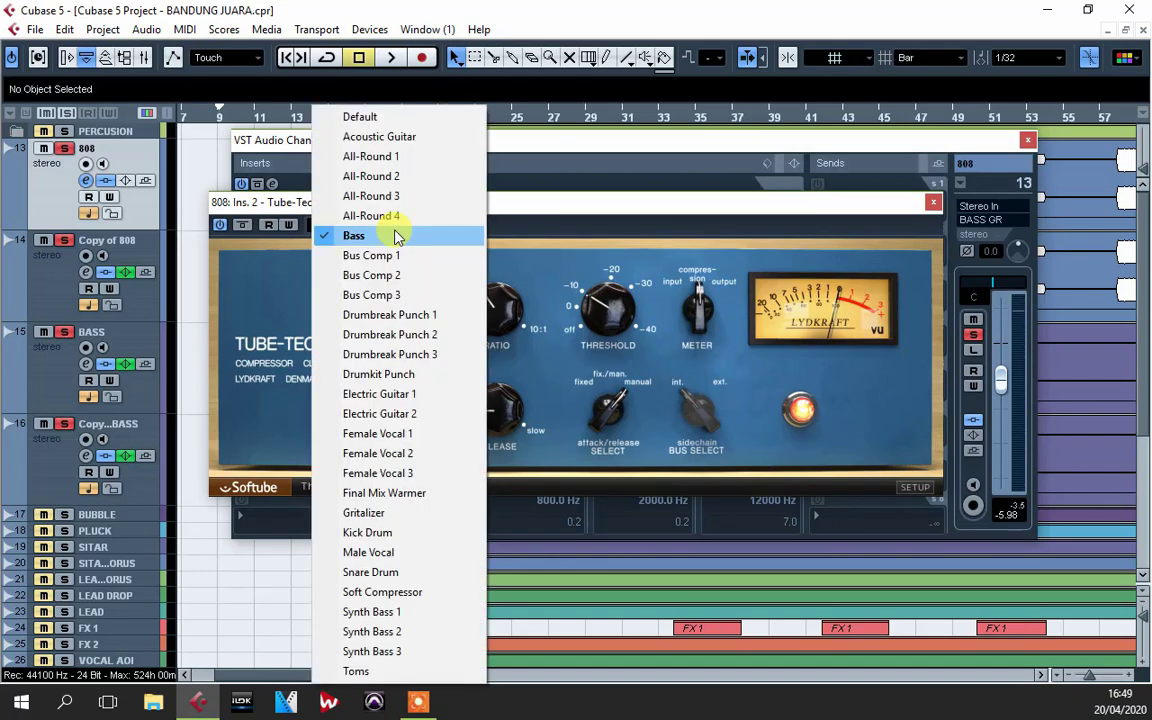
pyautogui.click(546, 210)
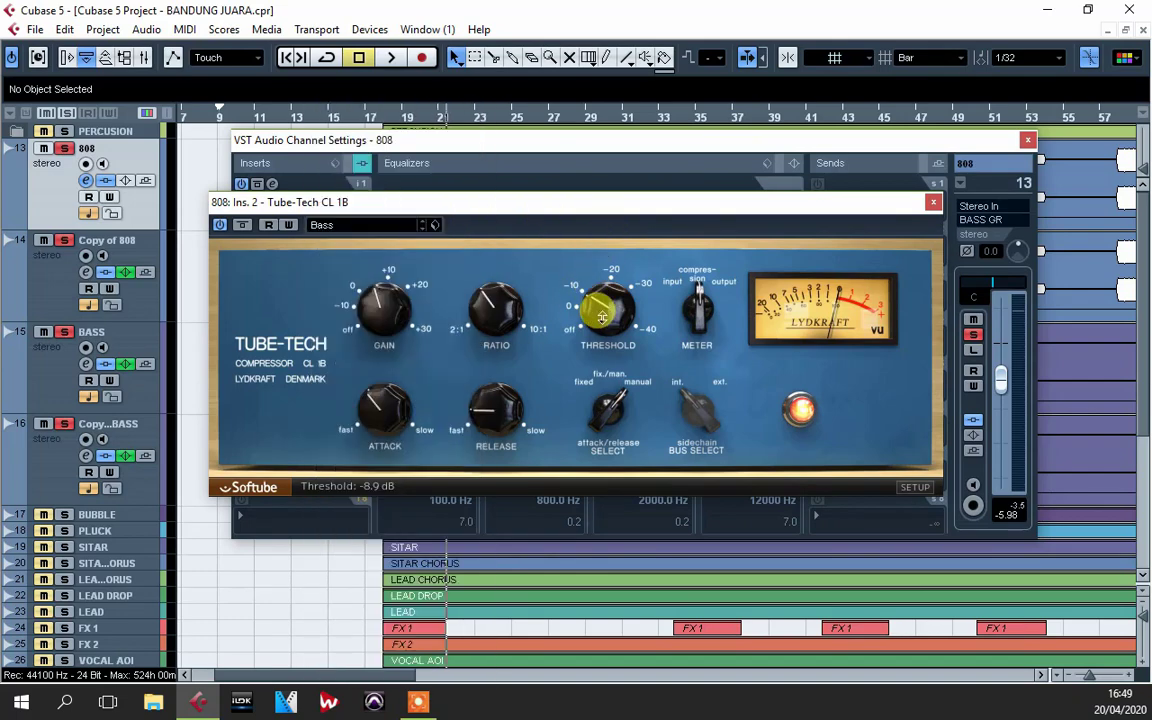
pyautogui.click(932, 205)
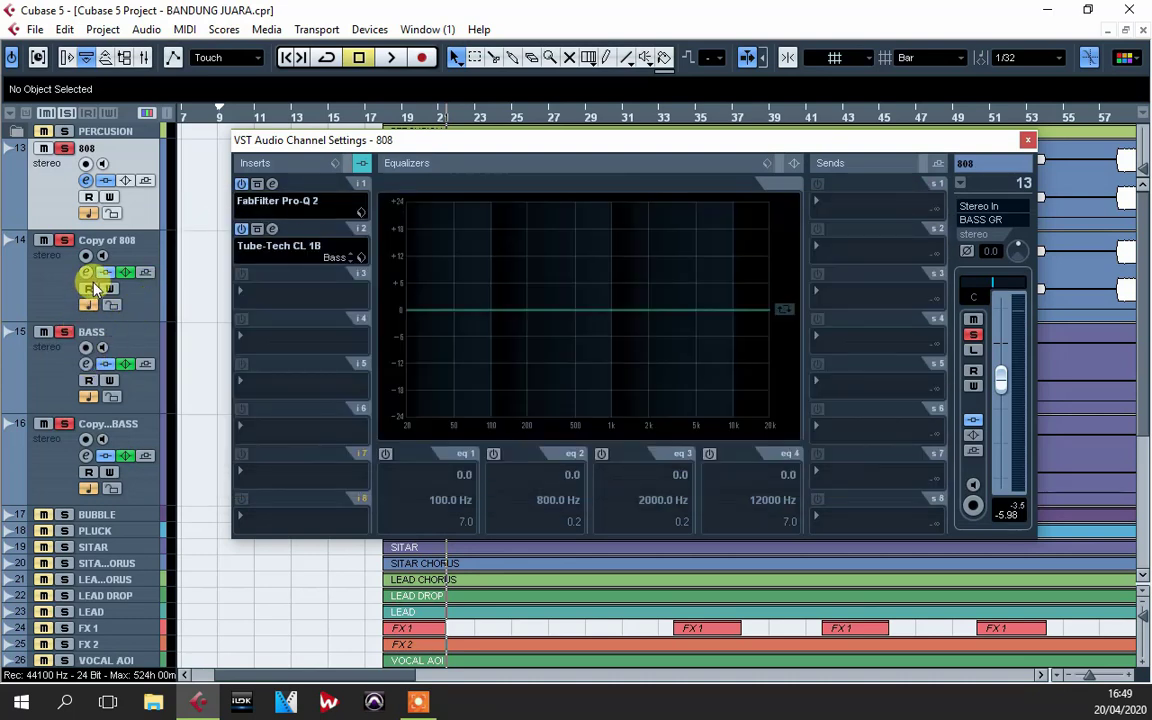
# - Examine the high-pass, parametric and high-shelf EQ bands in Copy of 808's channel settings
pyautogui.click(36, 280)
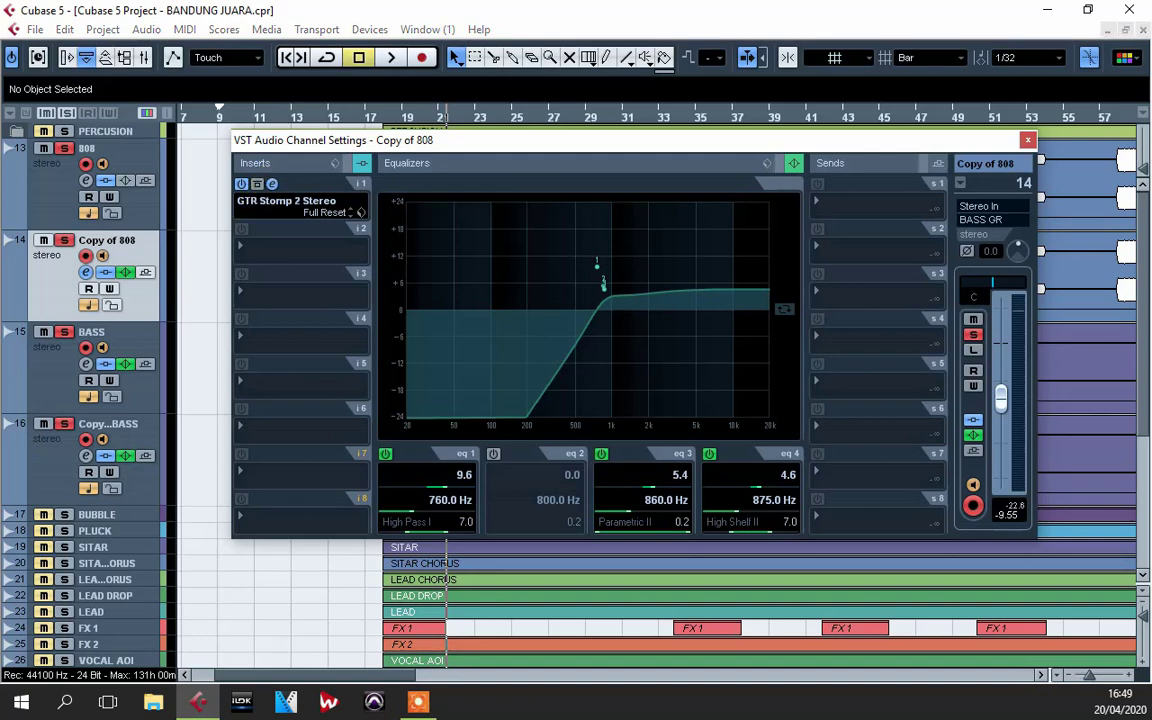
pyautogui.press('Escape')
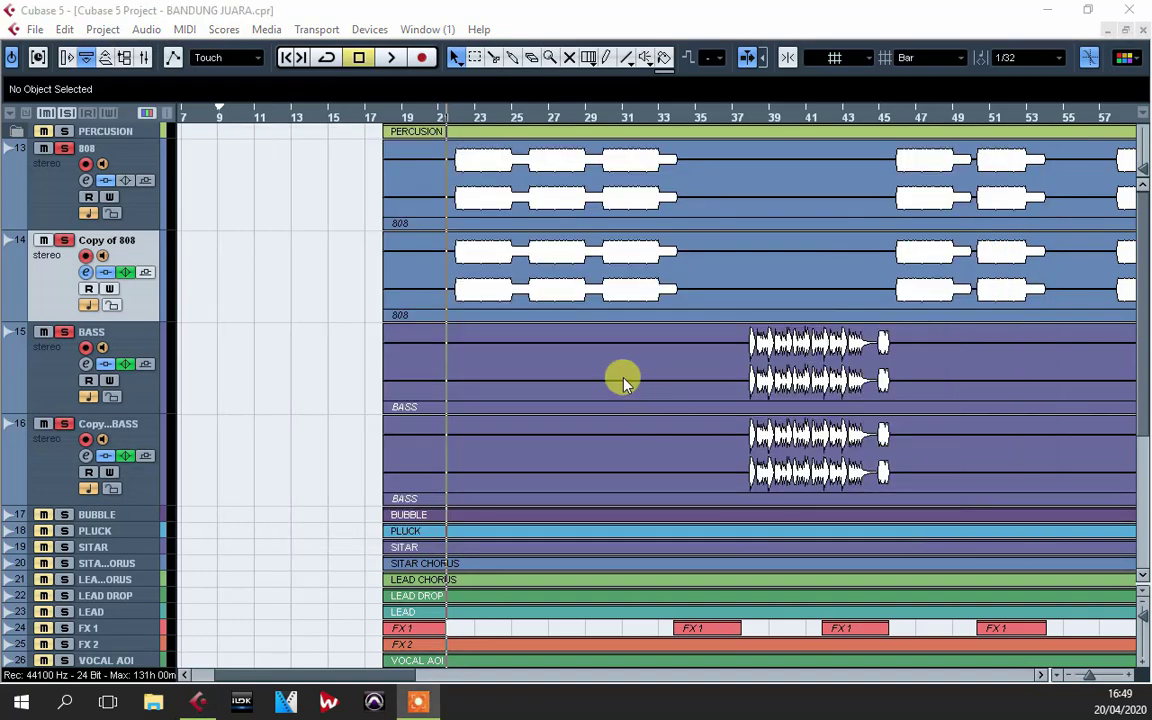
pyautogui.click(85, 272)
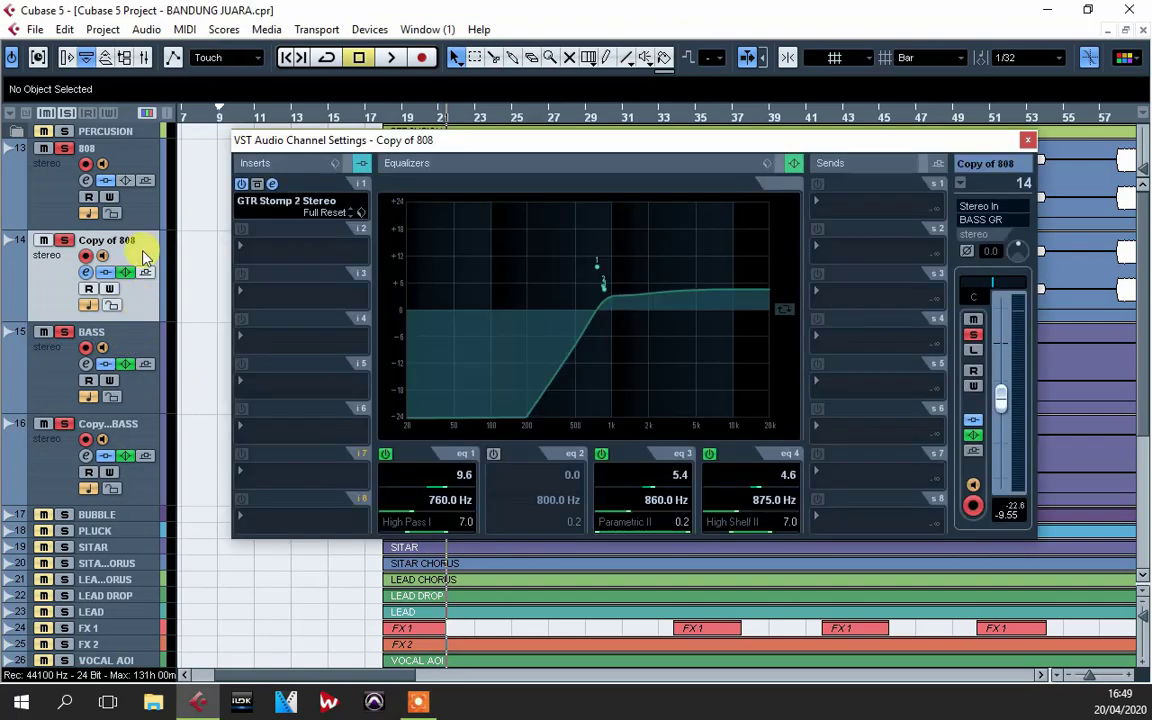
# - Set the OverDrive pedal's Level to 45 in Copy of 808's GTR Stomp 2 Stereo during playback, and stop playback
pyautogui.click(272, 186)
pyautogui.moveTo(575, 263); pyautogui.dragTo(571, 90)
pyautogui.press('space')
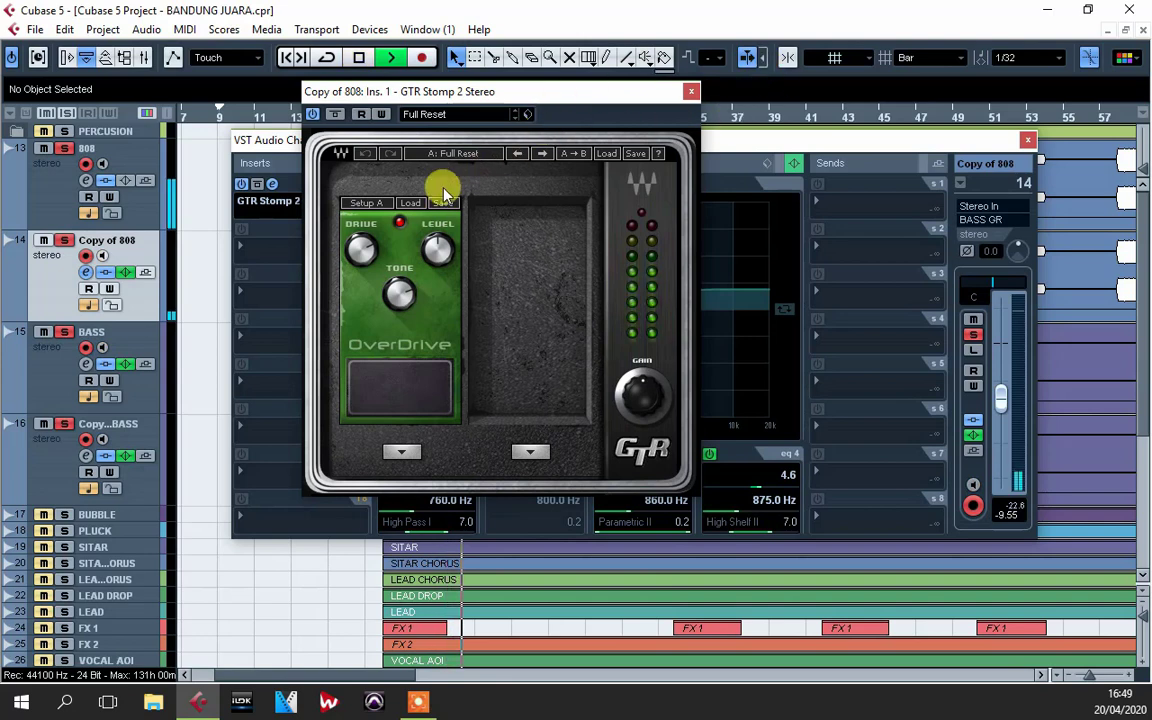
pyautogui.moveTo(397, 268); pyautogui.dragTo(399, 263)
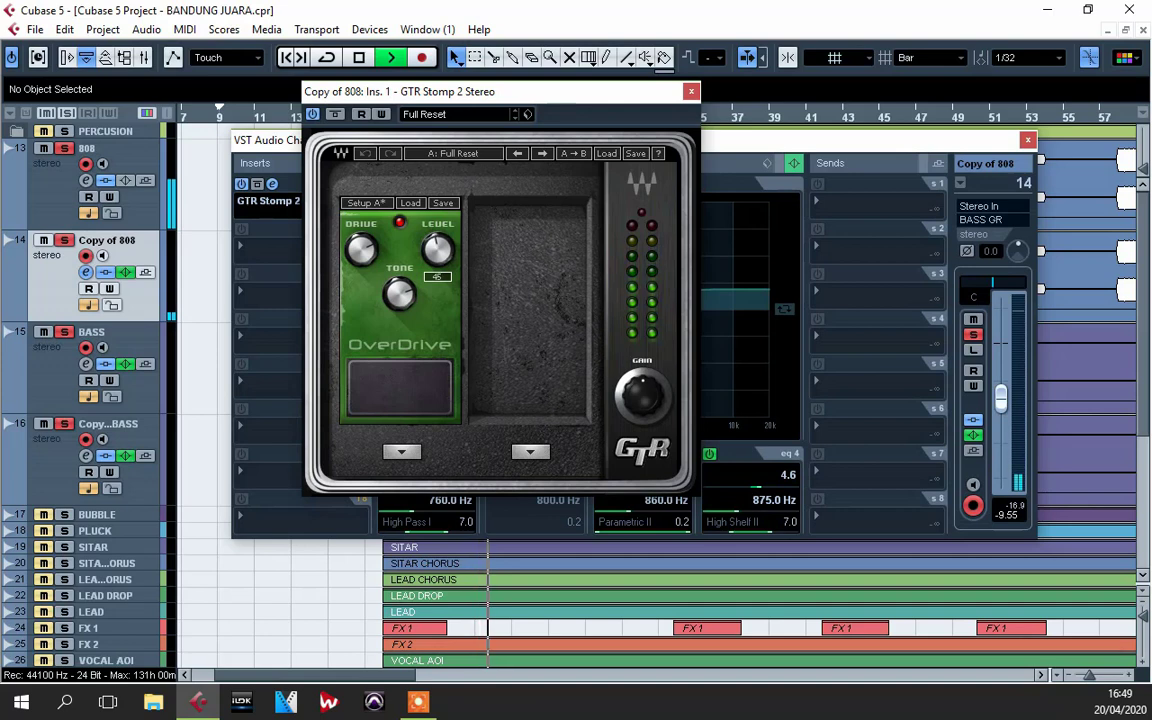
pyautogui.press('space')
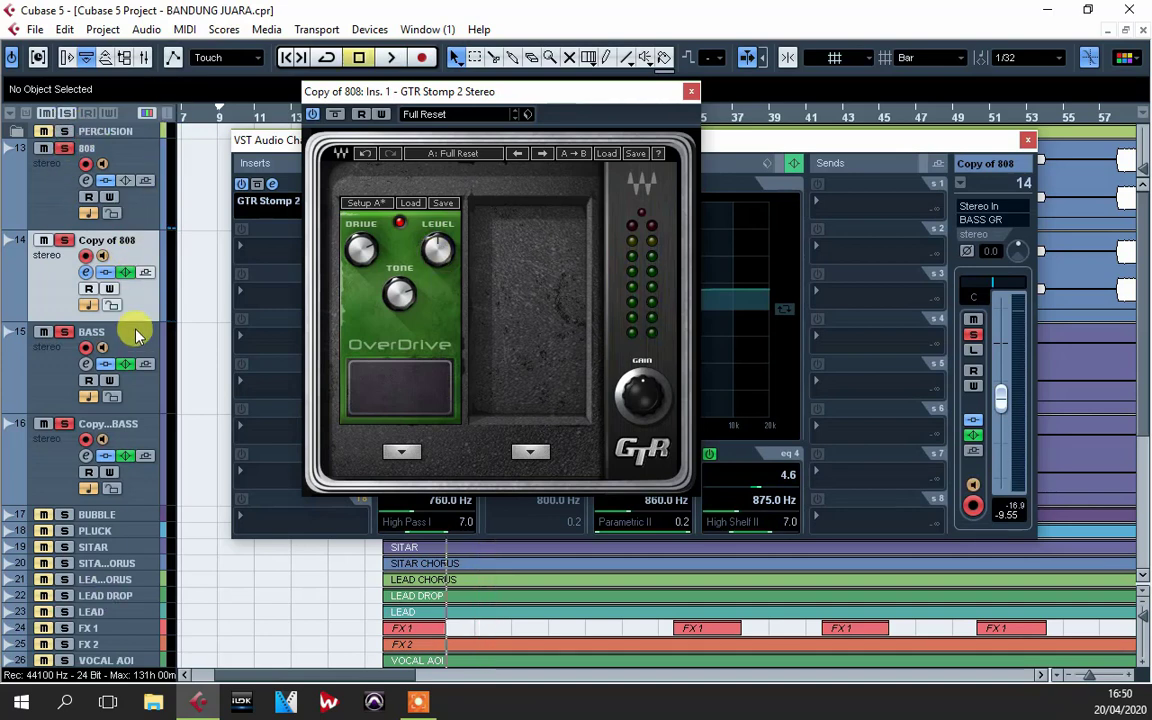
# - Select only the Copy of 808 track and move the GTR Stomp 2 window aside to reveal the channel inserts
pyautogui.click(53, 189)
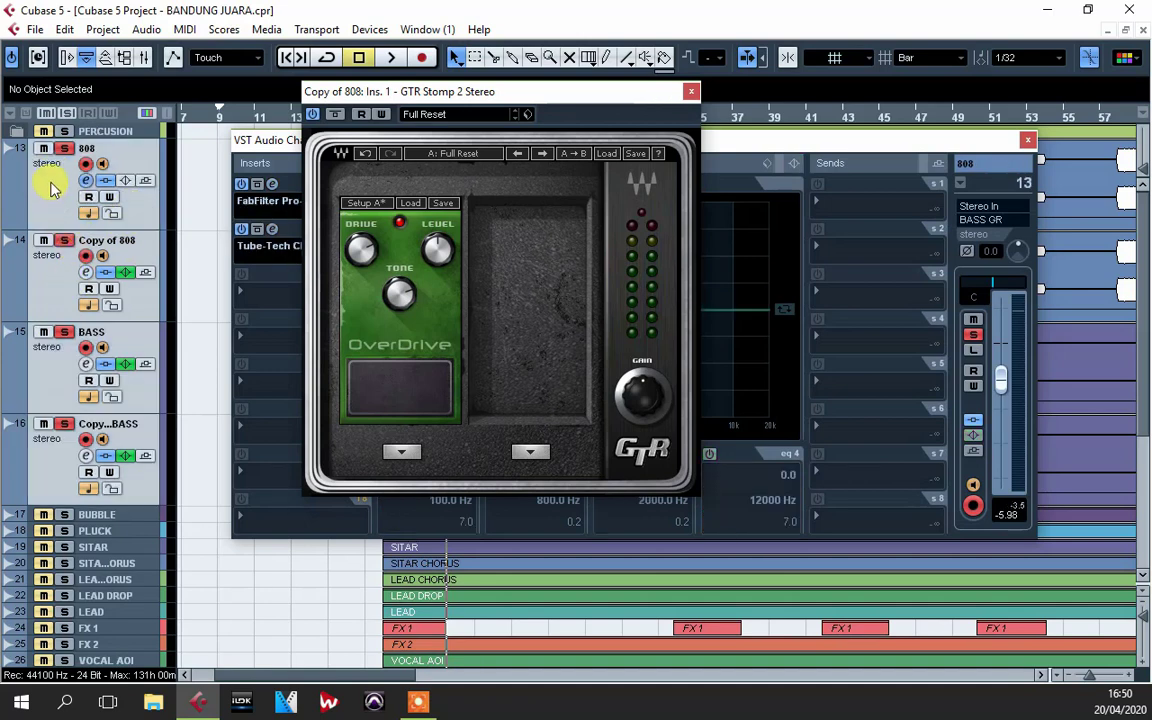
pyautogui.click(42, 248)
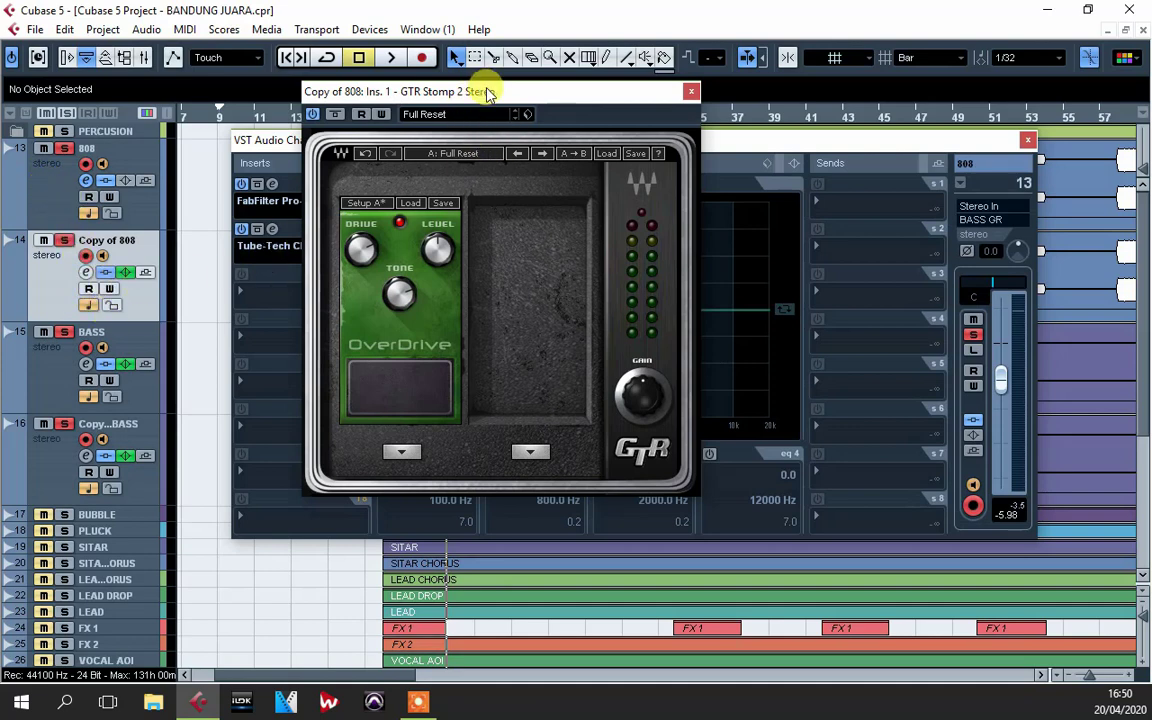
pyautogui.moveTo(487, 91); pyautogui.dragTo(634, 122)
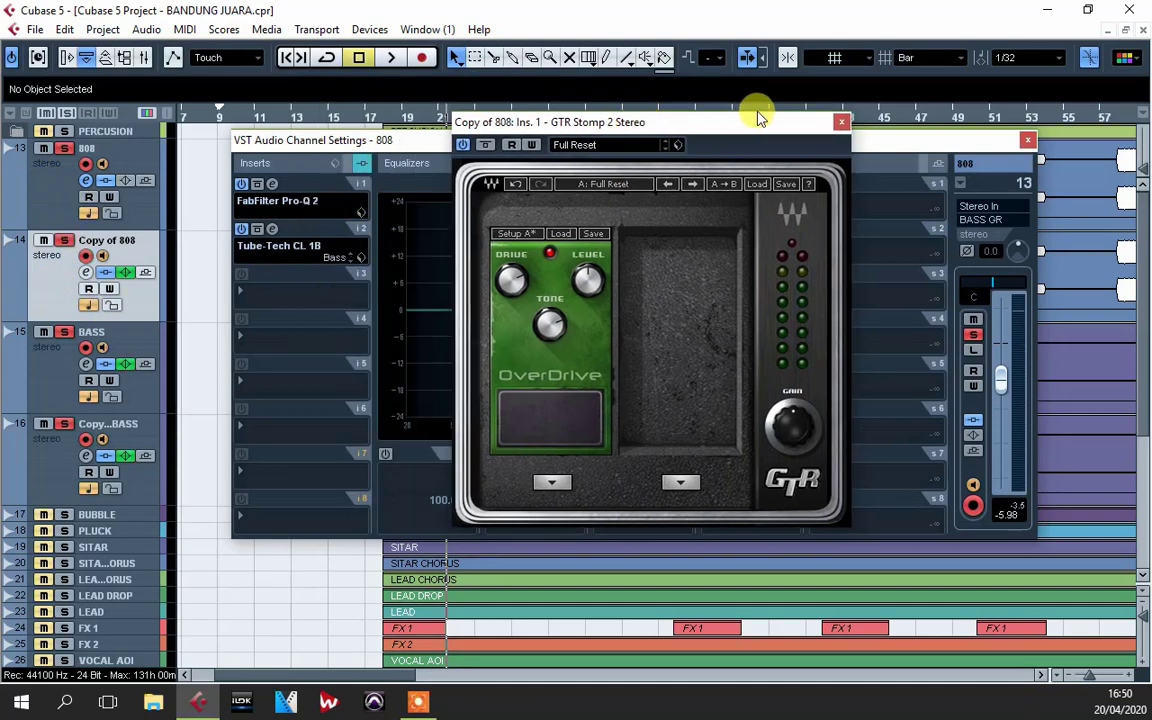
# - Close Copy of 808's GTR Stomp 2 window and the 808 channel settings
pyautogui.click(841, 121)
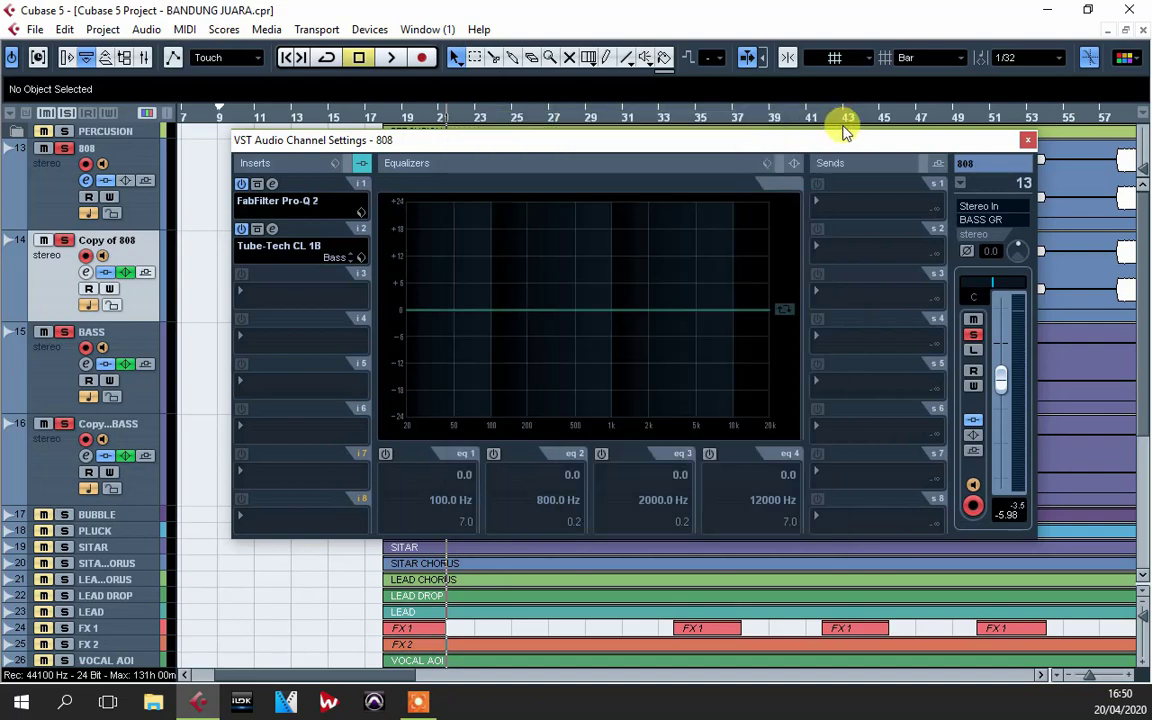
pyautogui.moveTo(845, 133); pyautogui.dragTo(705, 200)
pyautogui.click(931, 200)
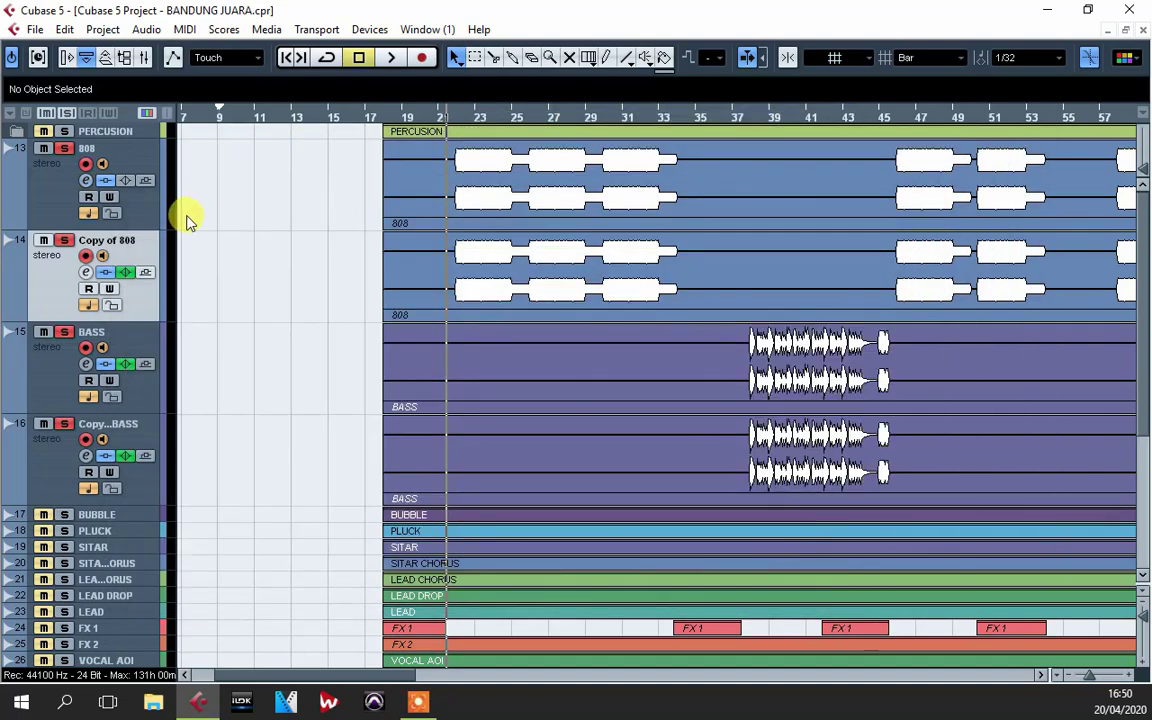
# - Examine the EQ bands in Copy of 808's channel settings, and close the settings window
pyautogui.click(86, 271)
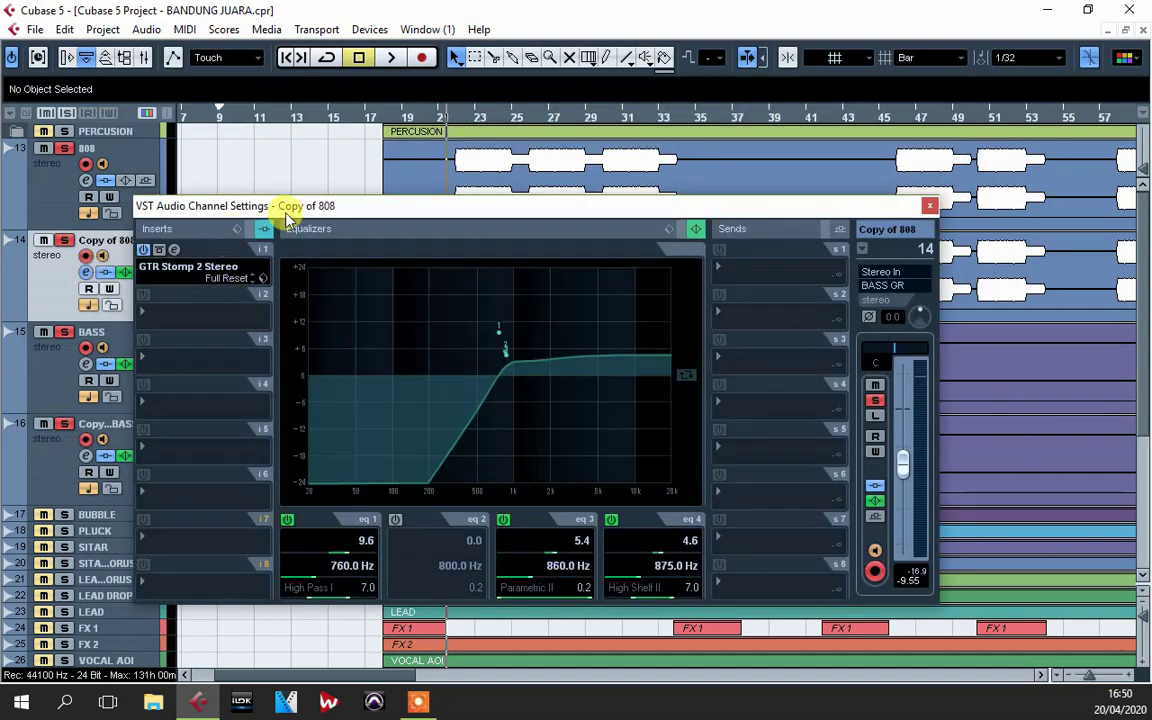
pyautogui.moveTo(285, 213); pyautogui.dragTo(357, 197)
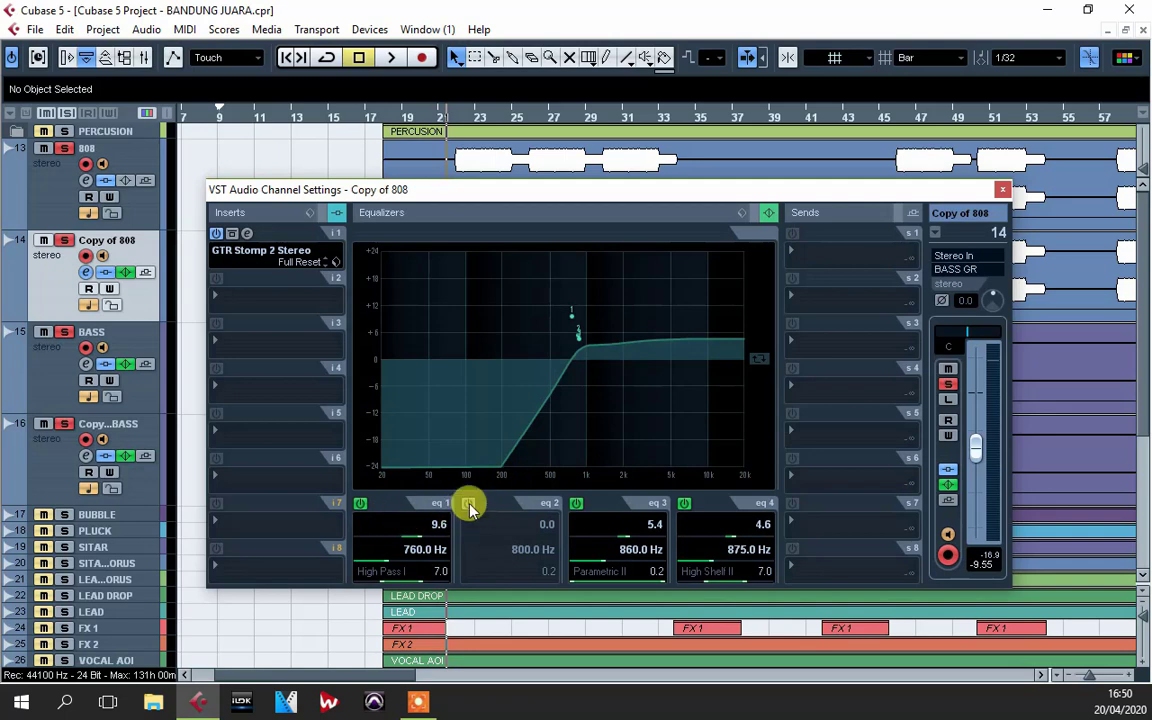
pyautogui.moveTo(630, 187); pyautogui.dragTo(615, 158)
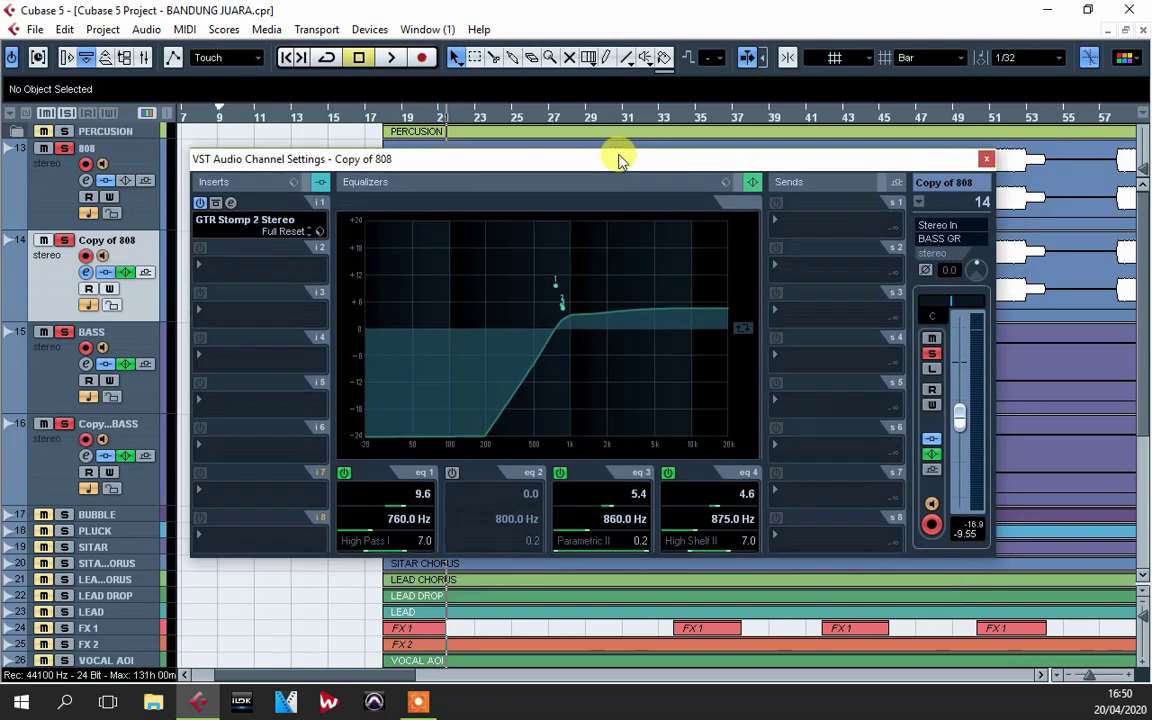
pyautogui.click(986, 159)
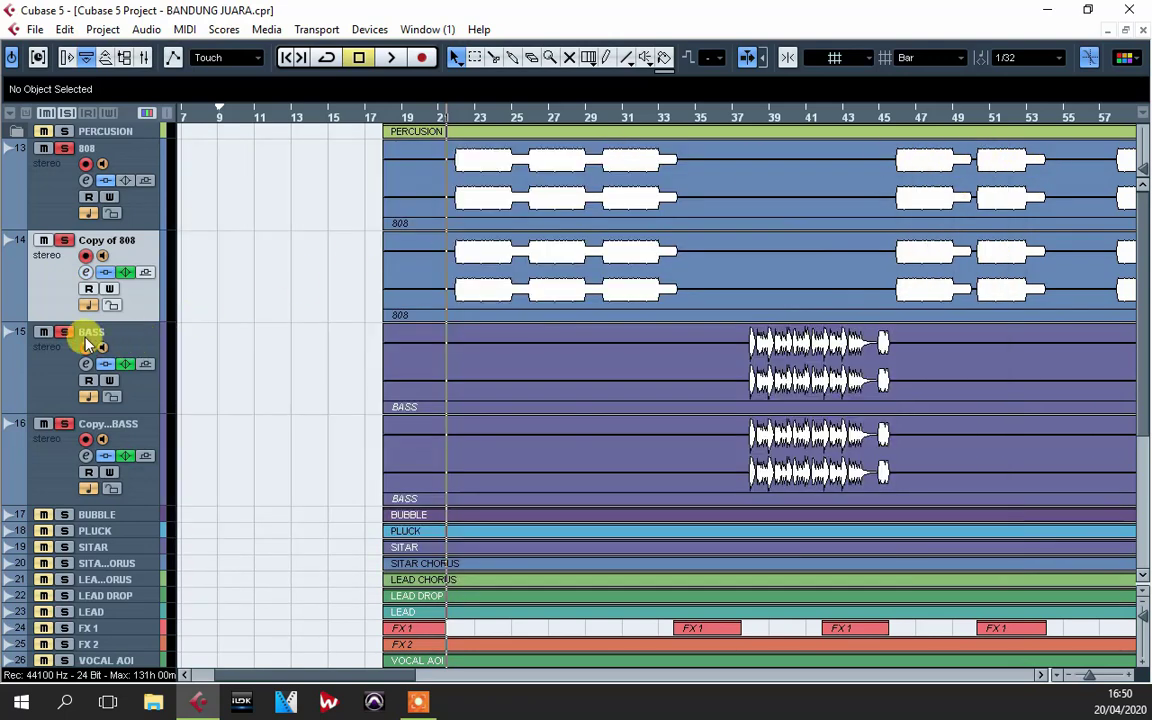
# - Select the BASS track, audition the bass layers from about bar 39, and stop playback
pyautogui.click(42, 380)
pyautogui.click(777, 117)
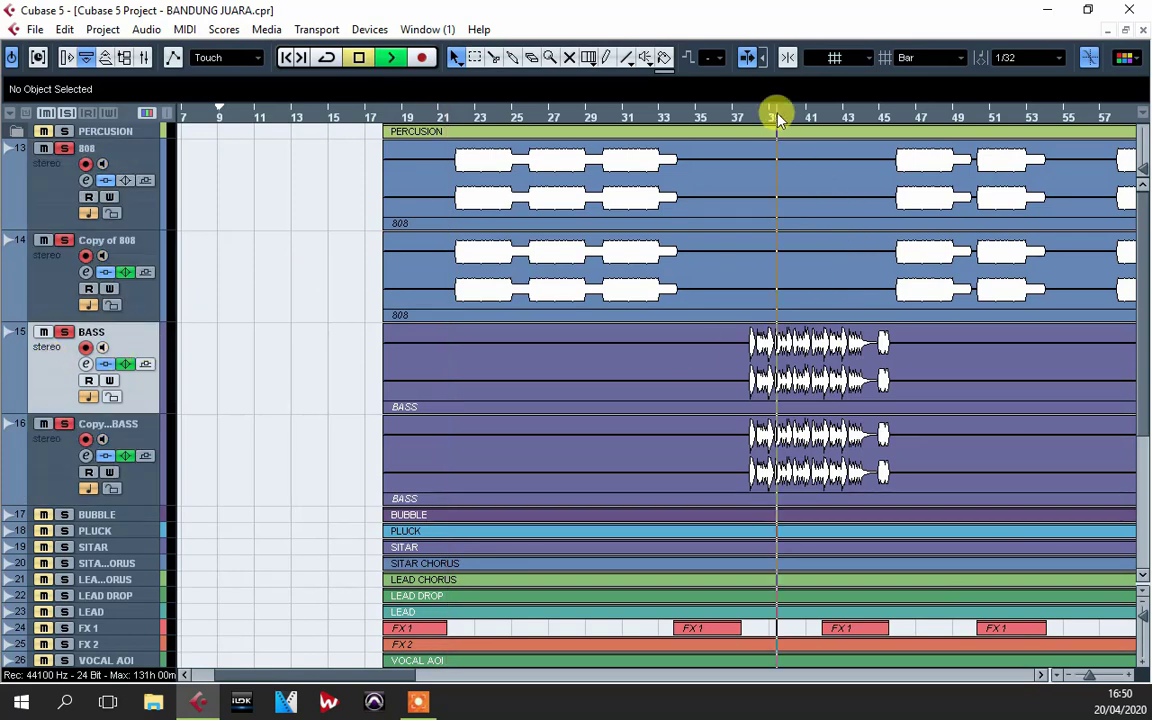
pyautogui.press('space')
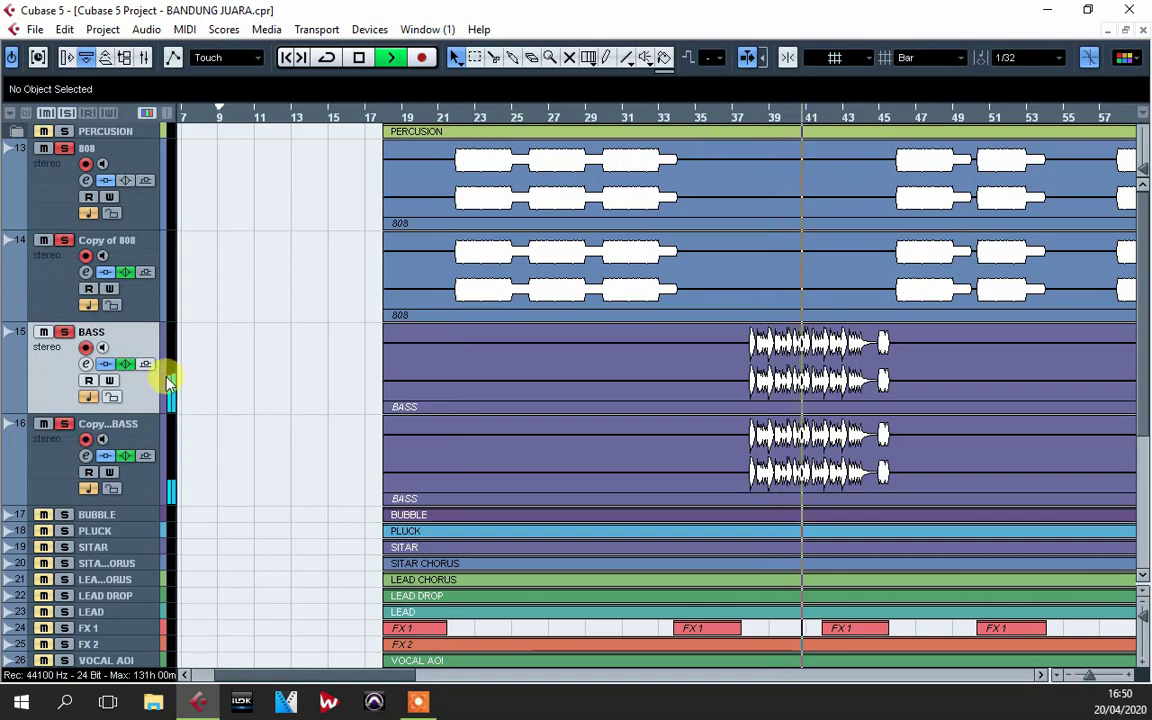
pyautogui.press('space')
# - Examine the low cut in the FabFilter Pro-Q 2 insert of BASS's channel settings, and close the plug-in
pyautogui.click(85, 364)
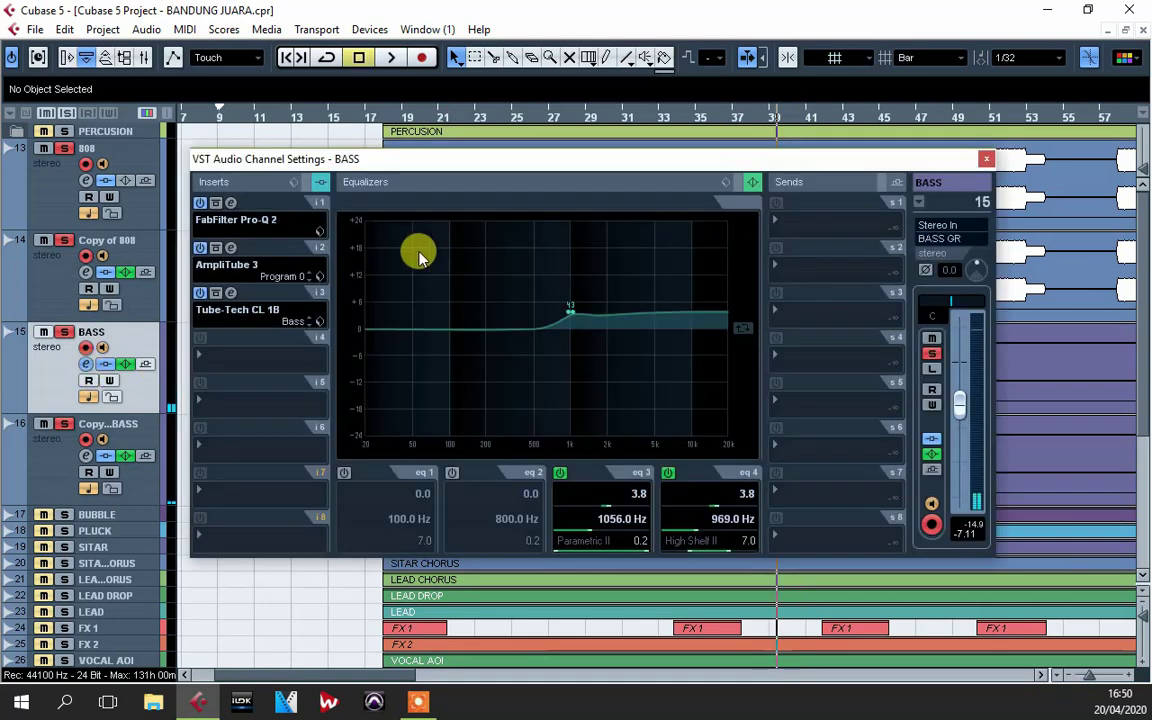
pyautogui.click(231, 204)
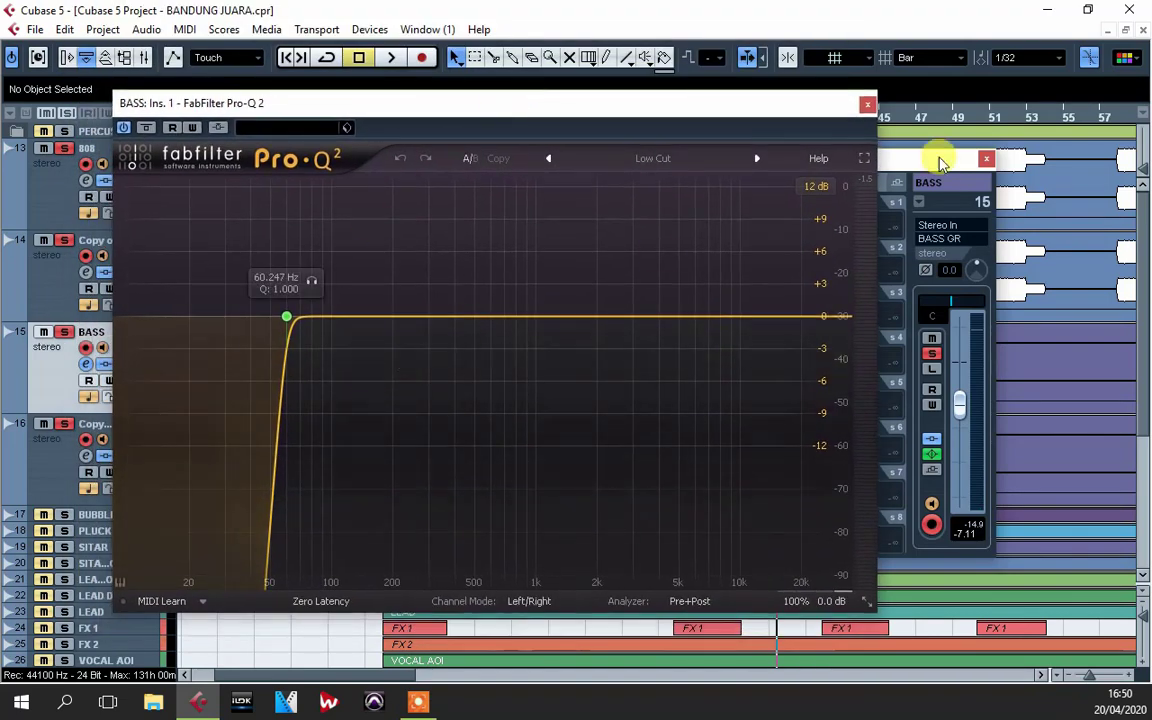
pyautogui.click(866, 104)
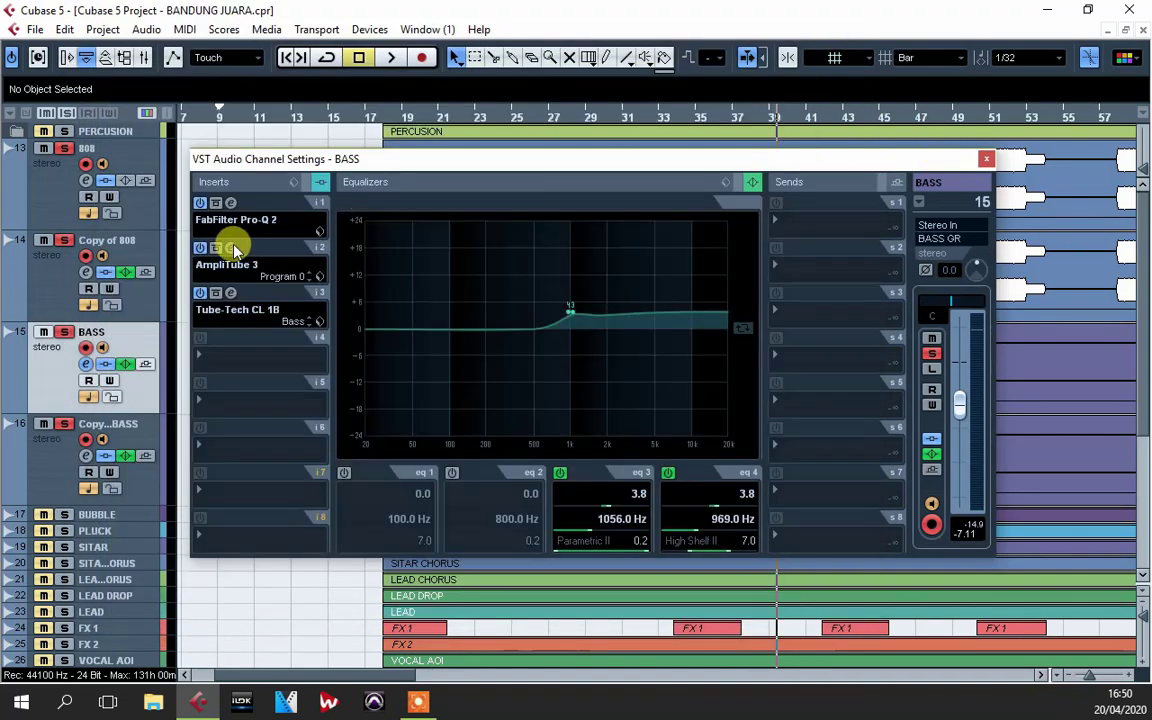
# - Examine the SVT-CL amp settings in BASS's AmpliTube 3 insert, and close the plug-in
pyautogui.click(231, 247)
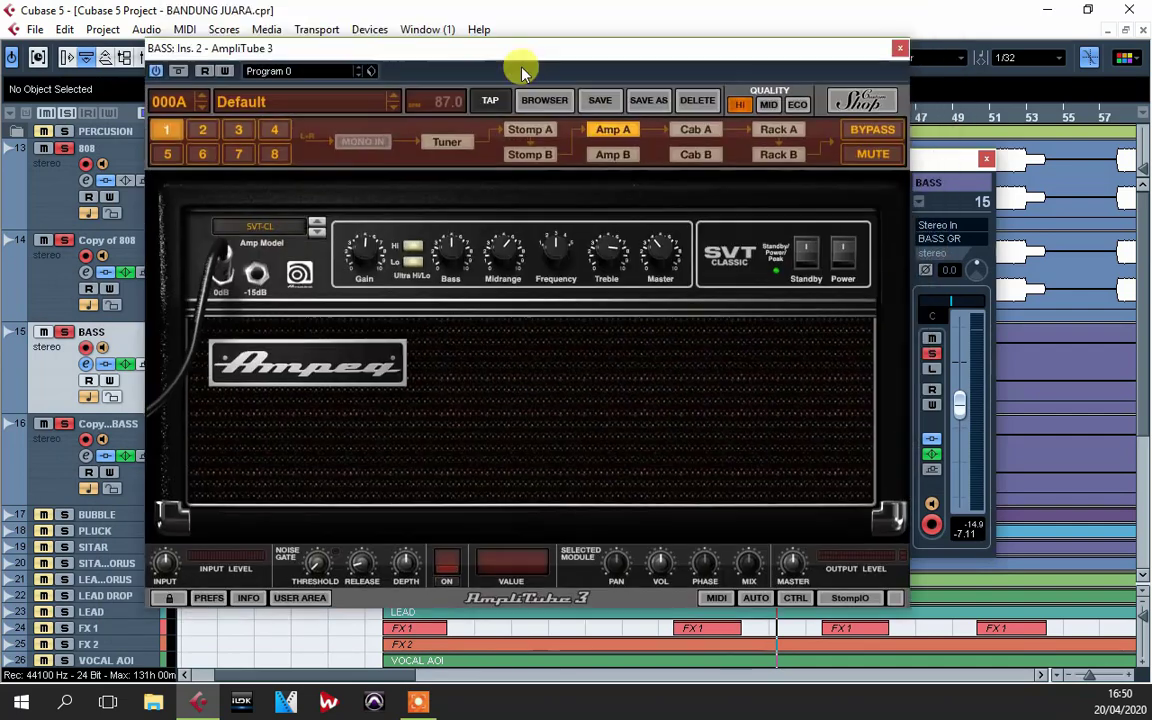
pyautogui.moveTo(514, 50)
pyautogui.mouseDown()
pyautogui.moveTo(476, 21)
pyautogui.moveTo(505, 38)
pyautogui.mouseUp()
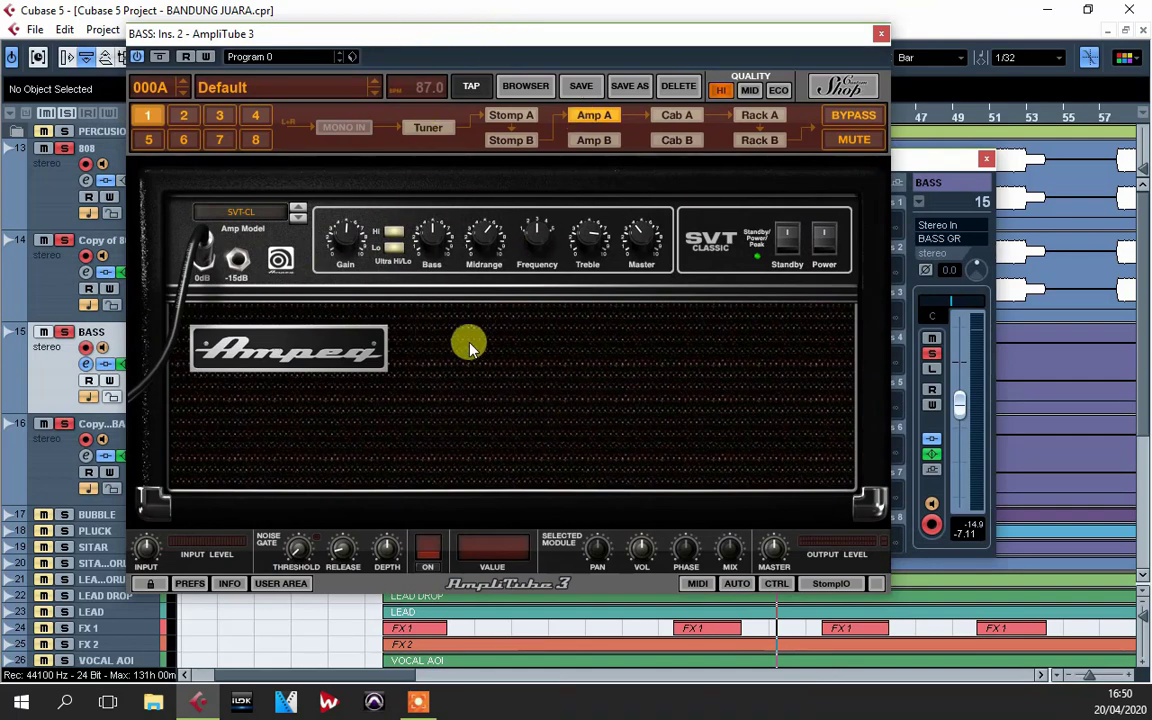
pyautogui.moveTo(424, 44); pyautogui.dragTo(461, 62)
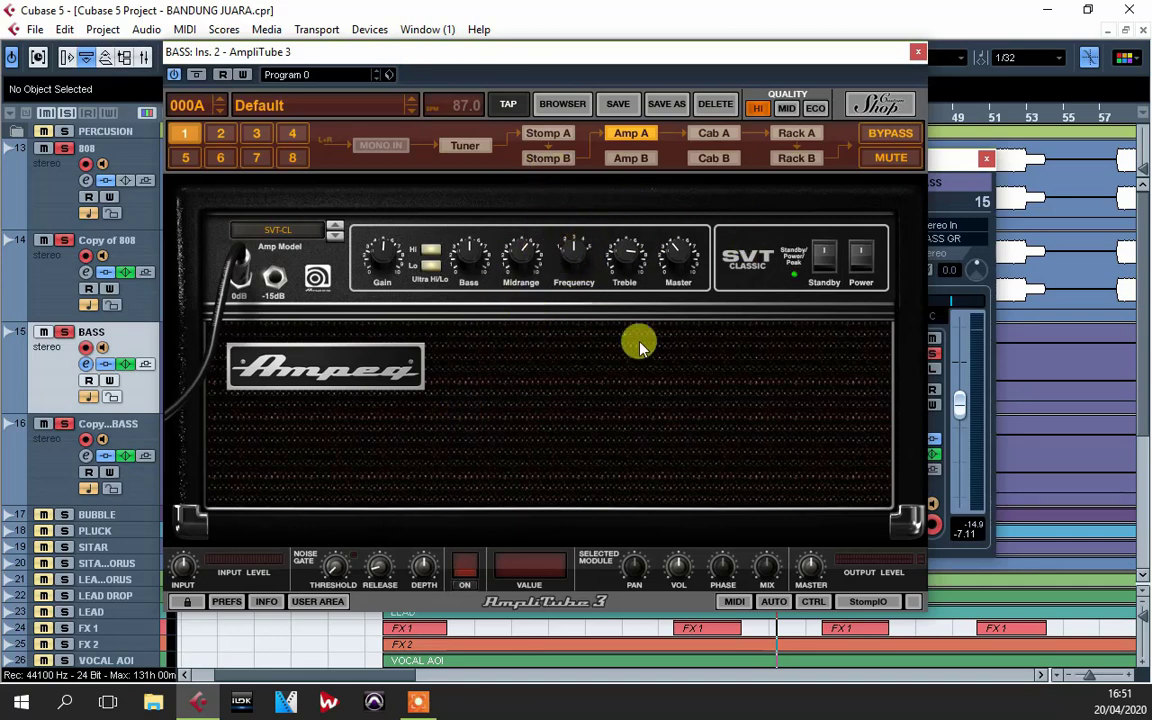
pyautogui.moveTo(547, 65); pyautogui.dragTo(582, 88)
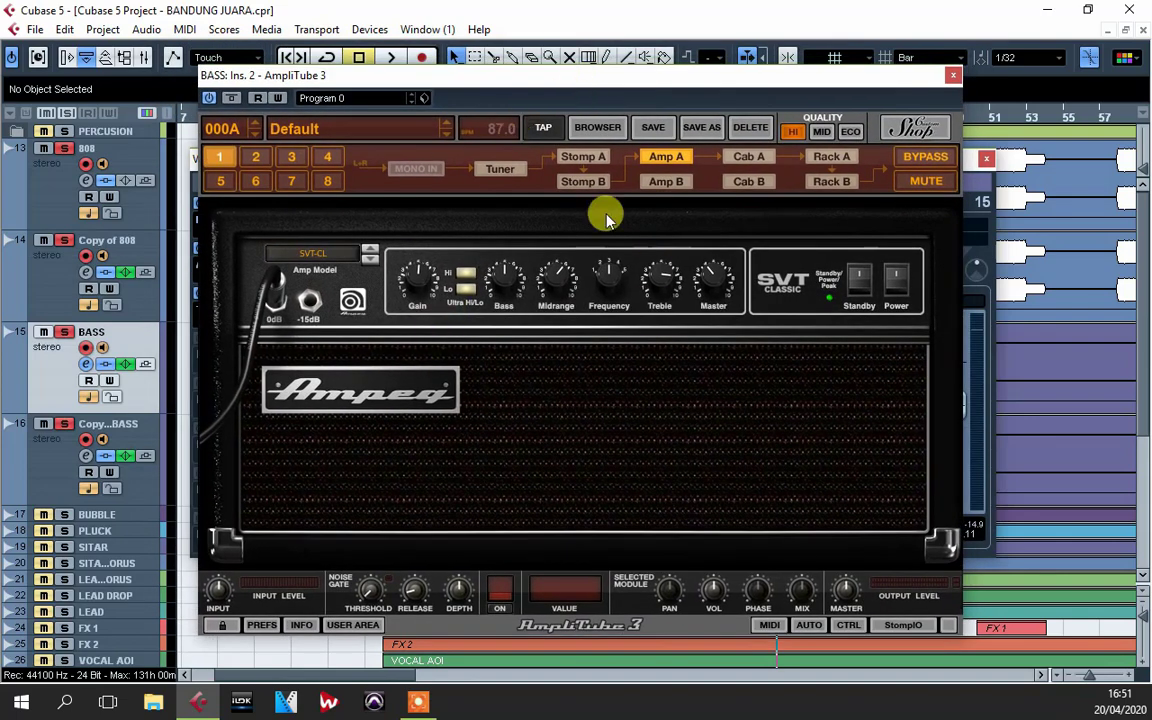
pyautogui.click(955, 76)
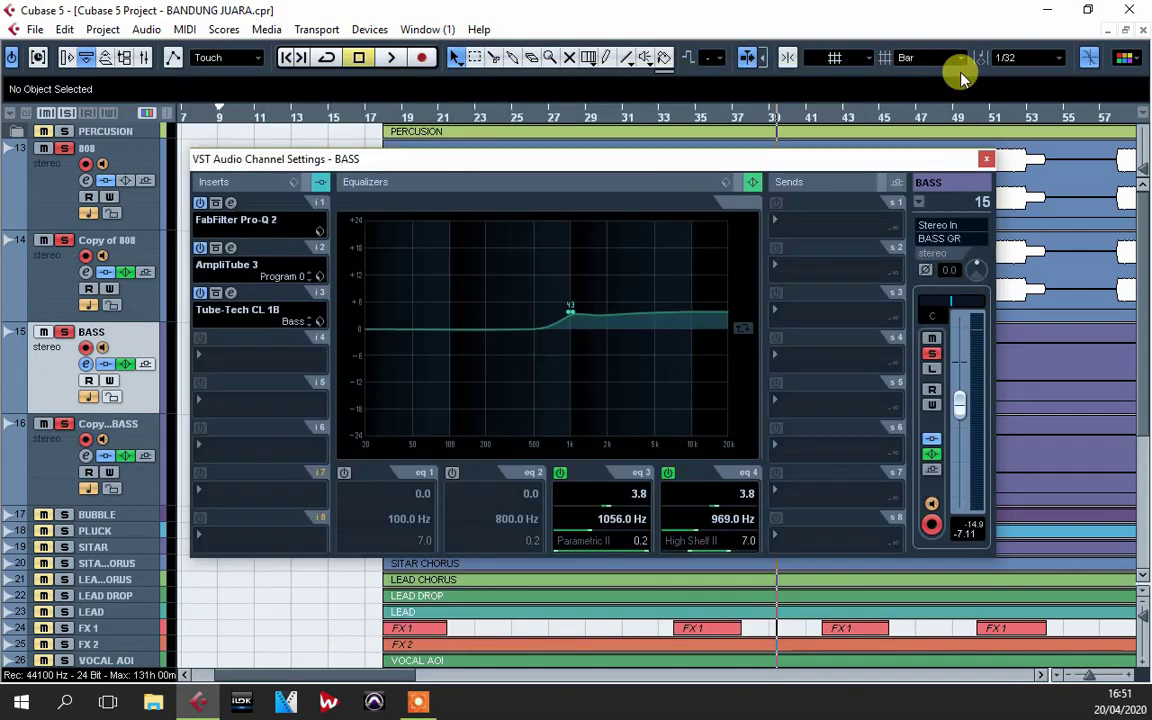
# - Examine the Bass preset settings in BASS's Tube-Tech CL 1B compressor, and close it along with BASS's channel settings
pyautogui.click(232, 293)
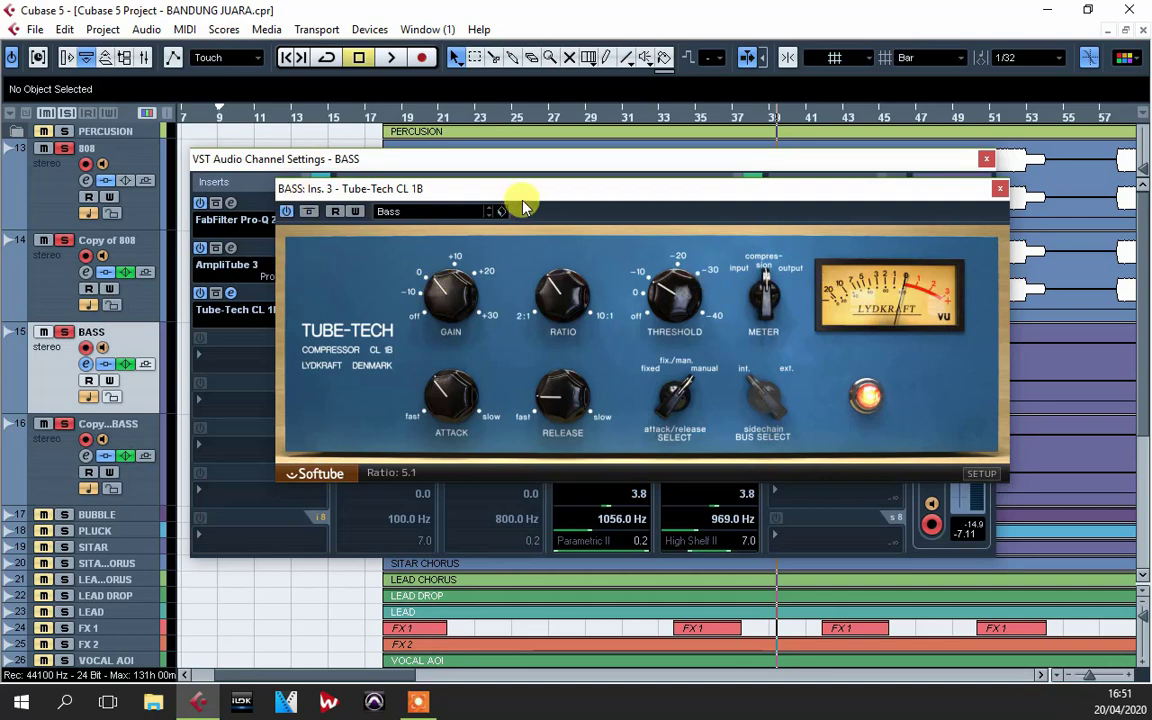
pyautogui.moveTo(522, 200); pyautogui.dragTo(552, 205)
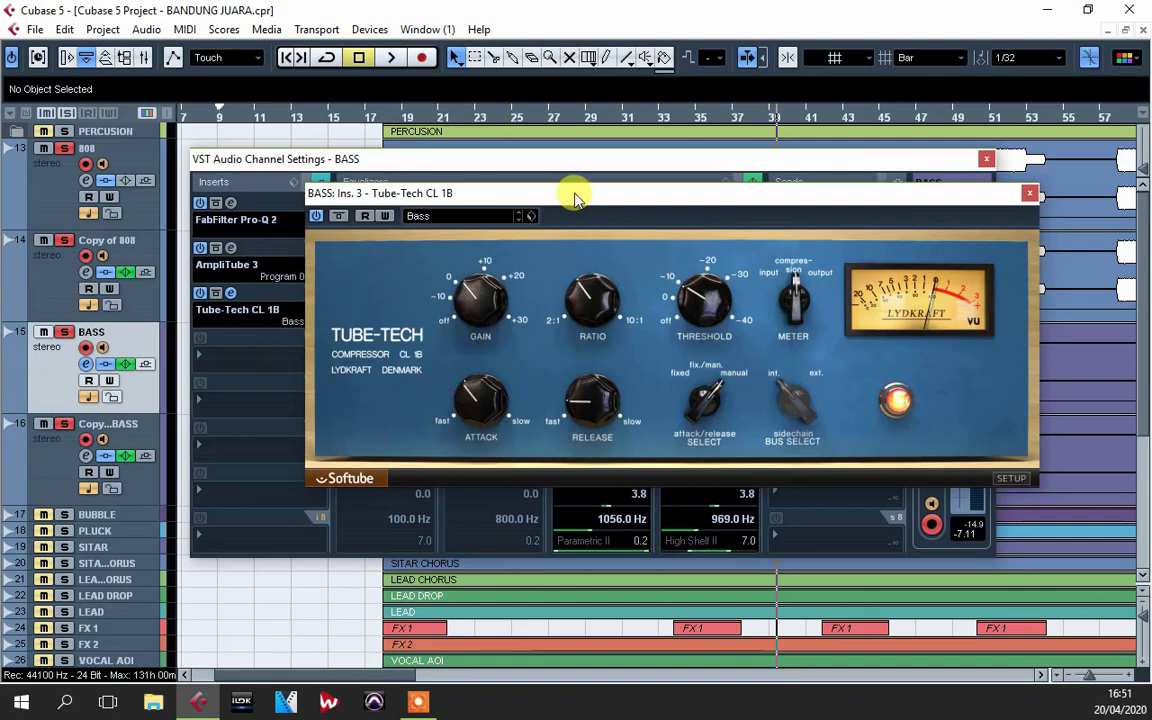
pyautogui.moveTo(575, 197); pyautogui.dragTo(585, 252)
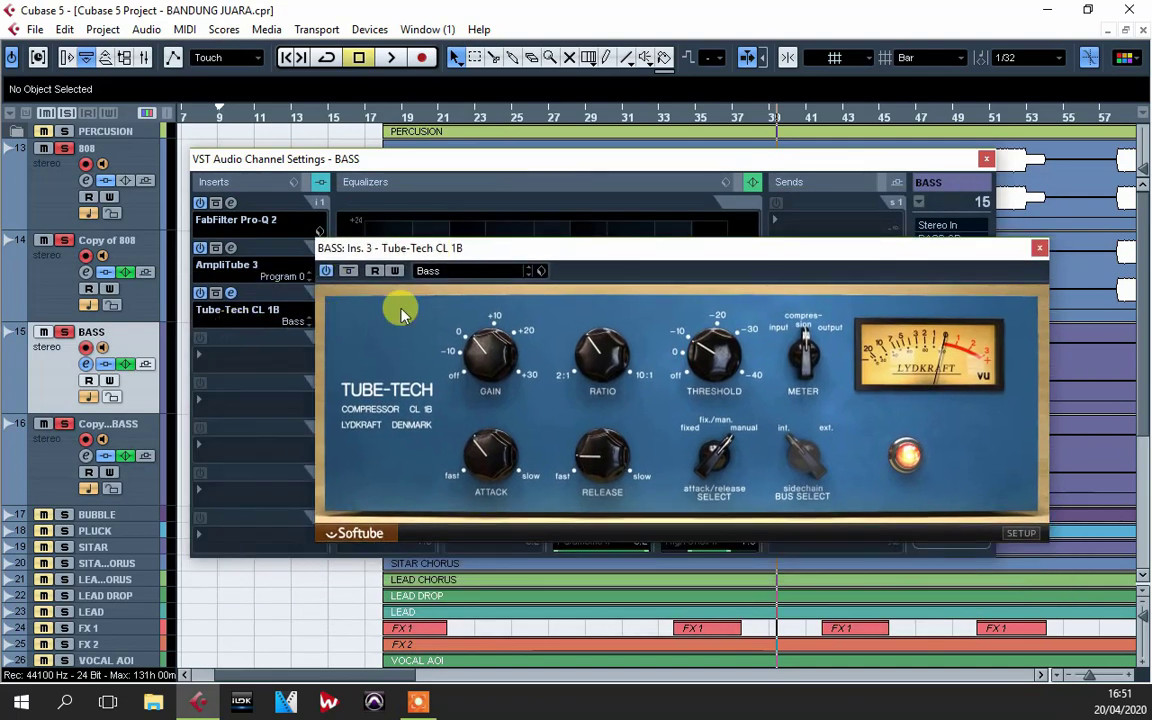
pyautogui.moveTo(905, 249); pyautogui.dragTo(822, 256)
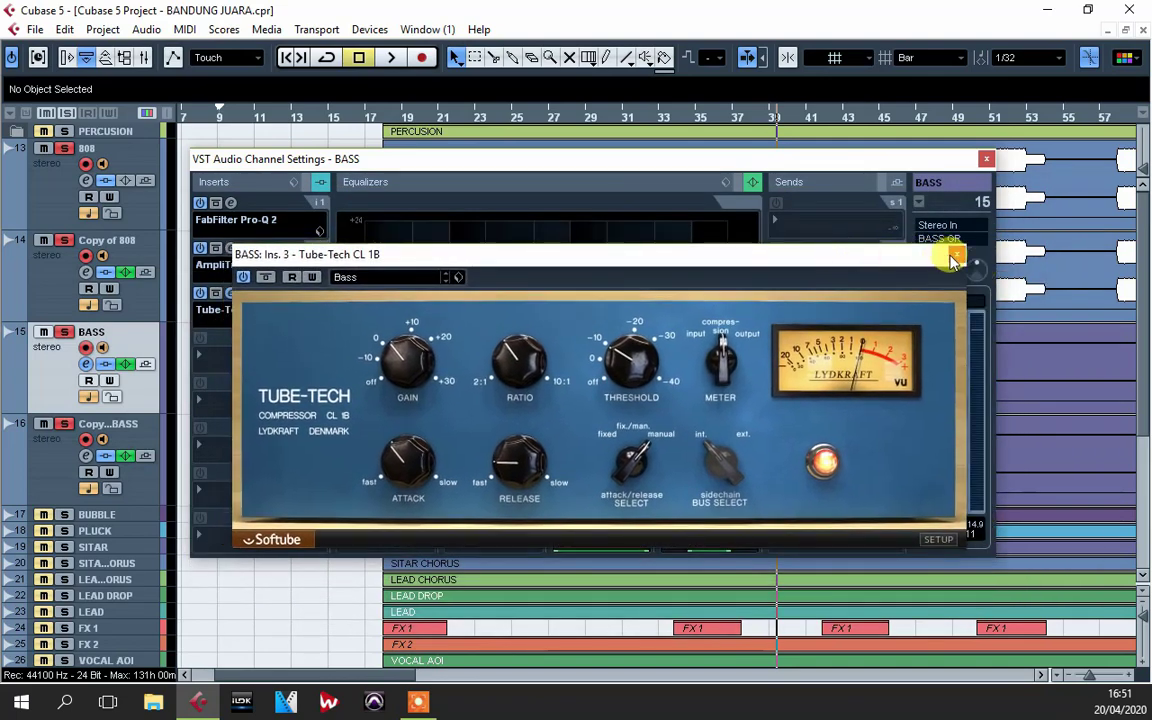
pyautogui.click(953, 257)
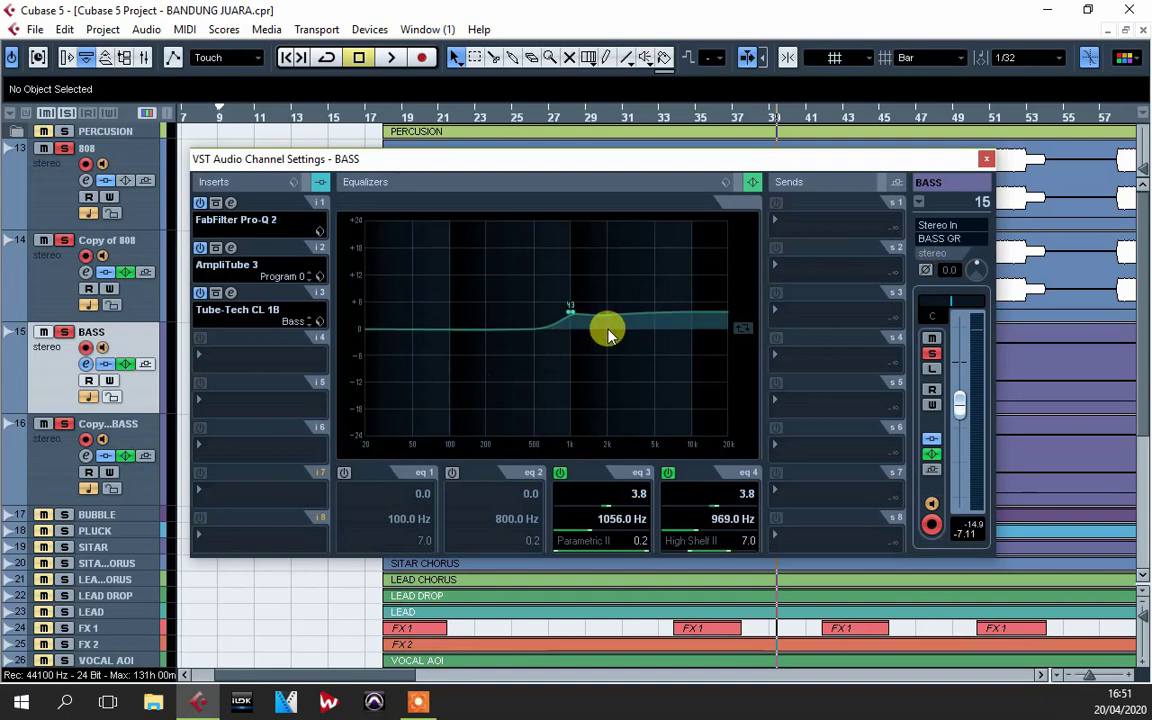
pyautogui.click(986, 159)
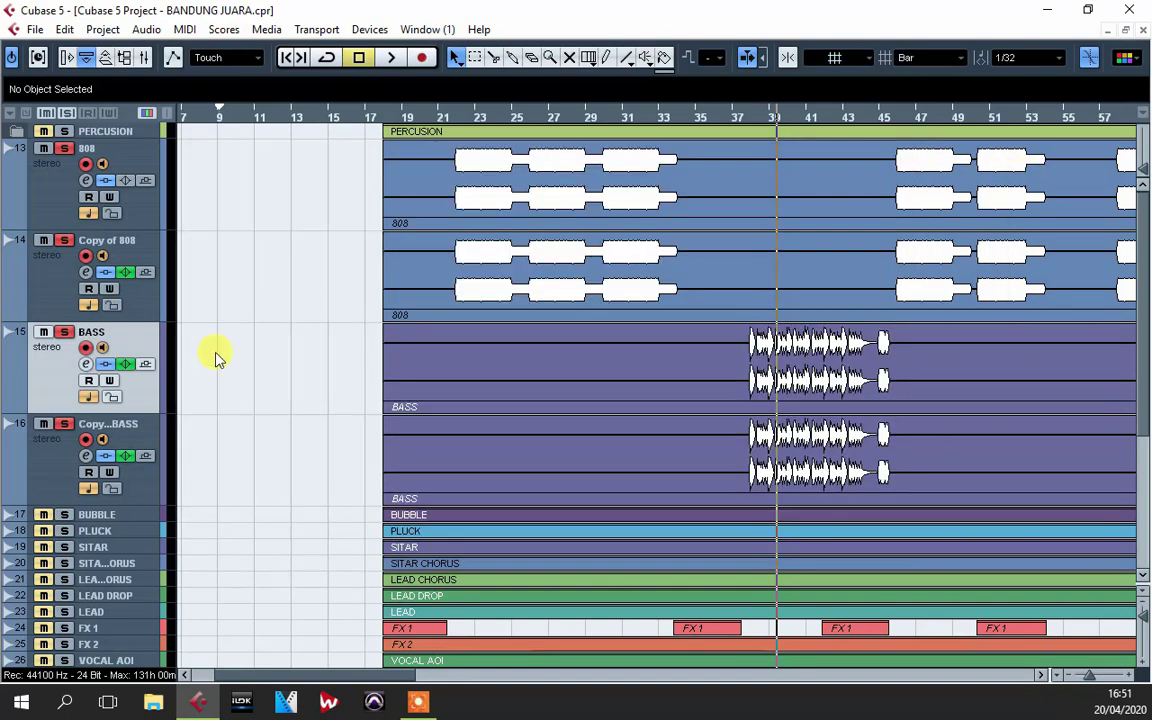
# - Audition the bass layers briefly, then examine the OverDrive pedal in Copy of BASS's GTR Stomp 2 Stereo and close its windows
pyautogui.press('space')
pyautogui.press('space')
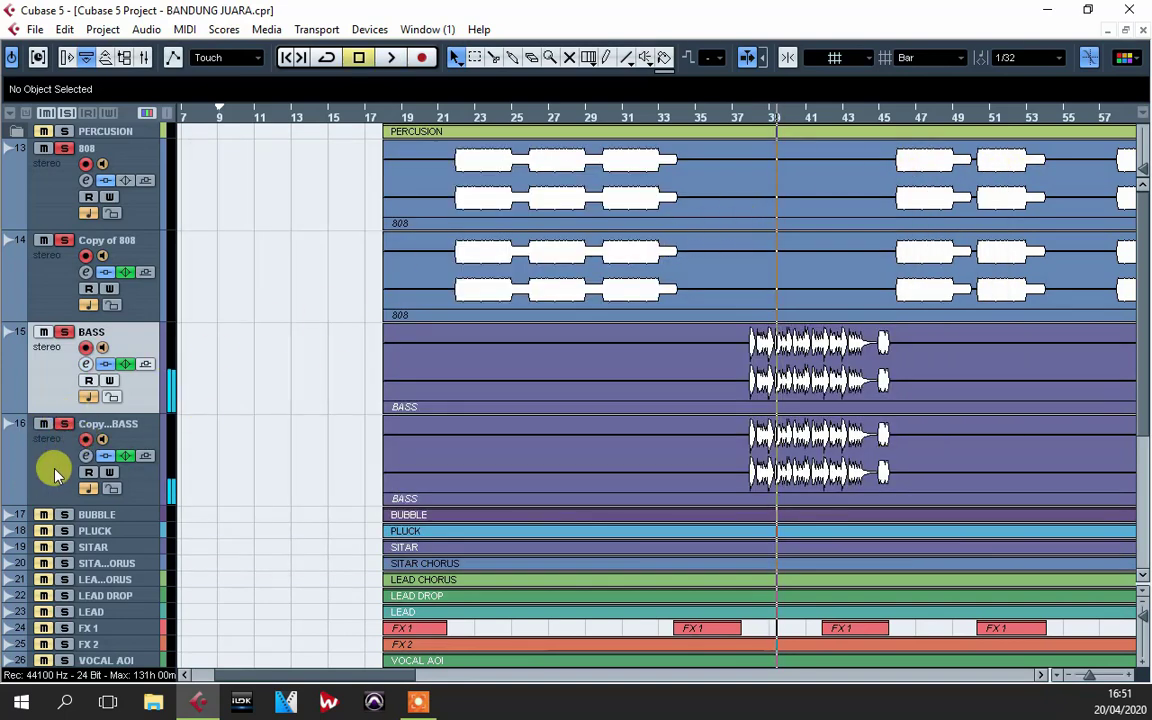
pyautogui.click(86, 456)
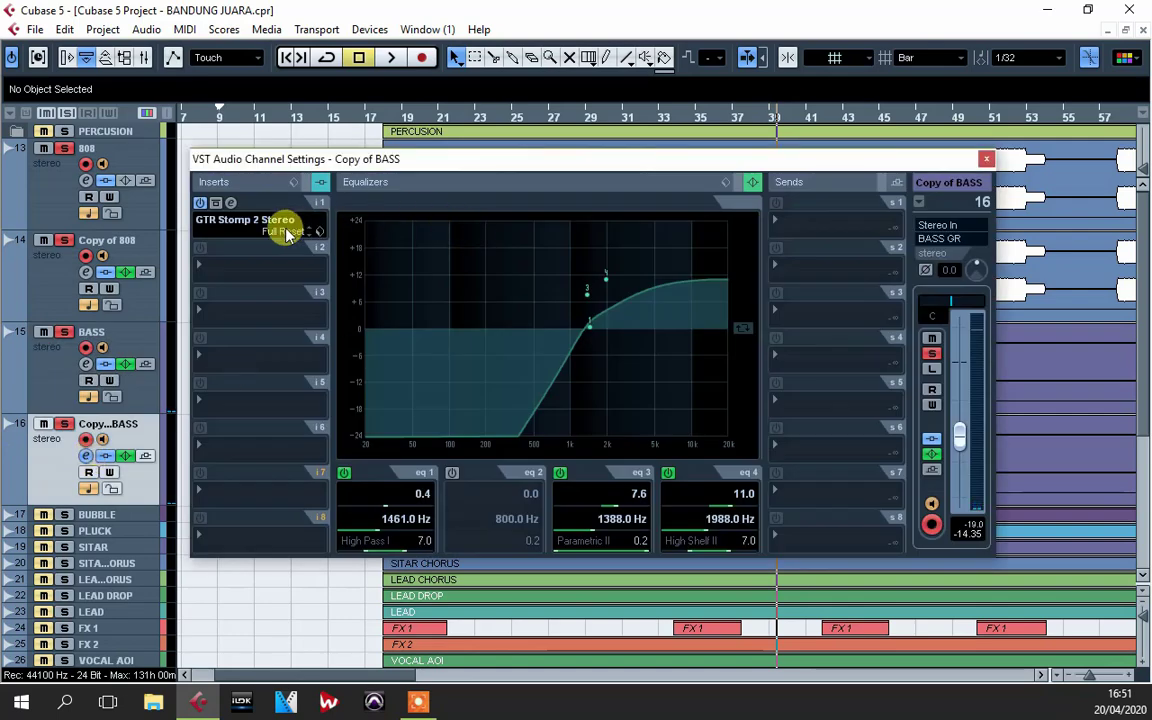
pyautogui.click(231, 204)
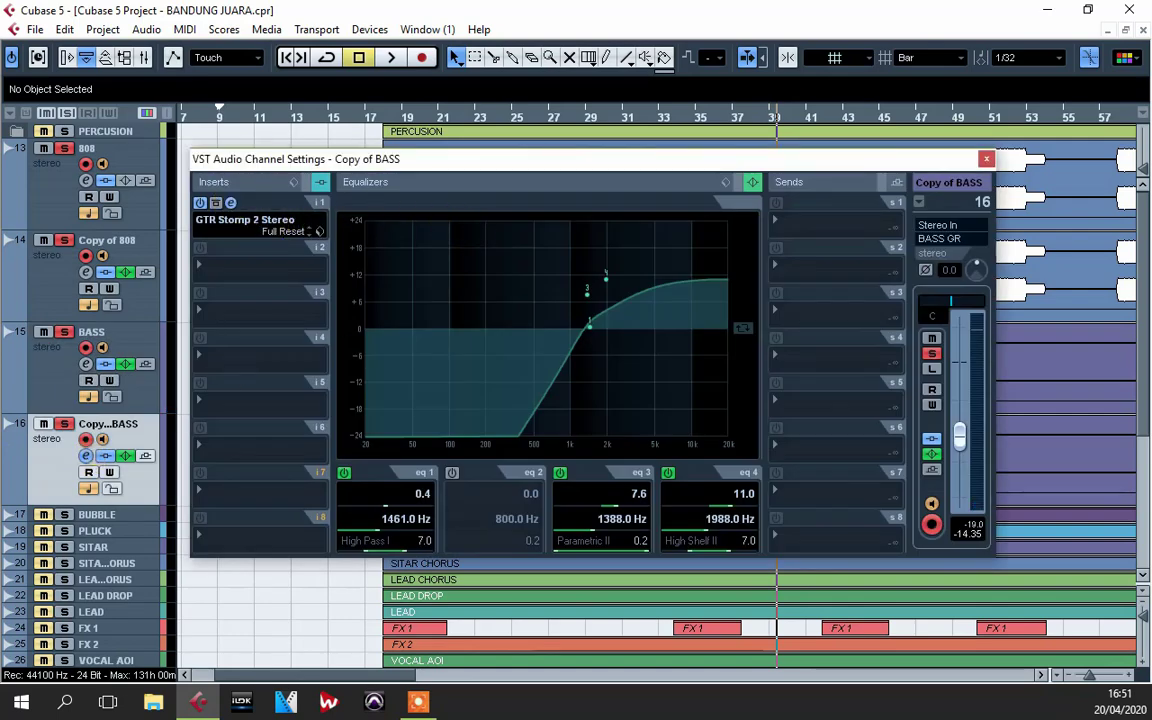
pyautogui.moveTo(508, 88); pyautogui.dragTo(512, 148)
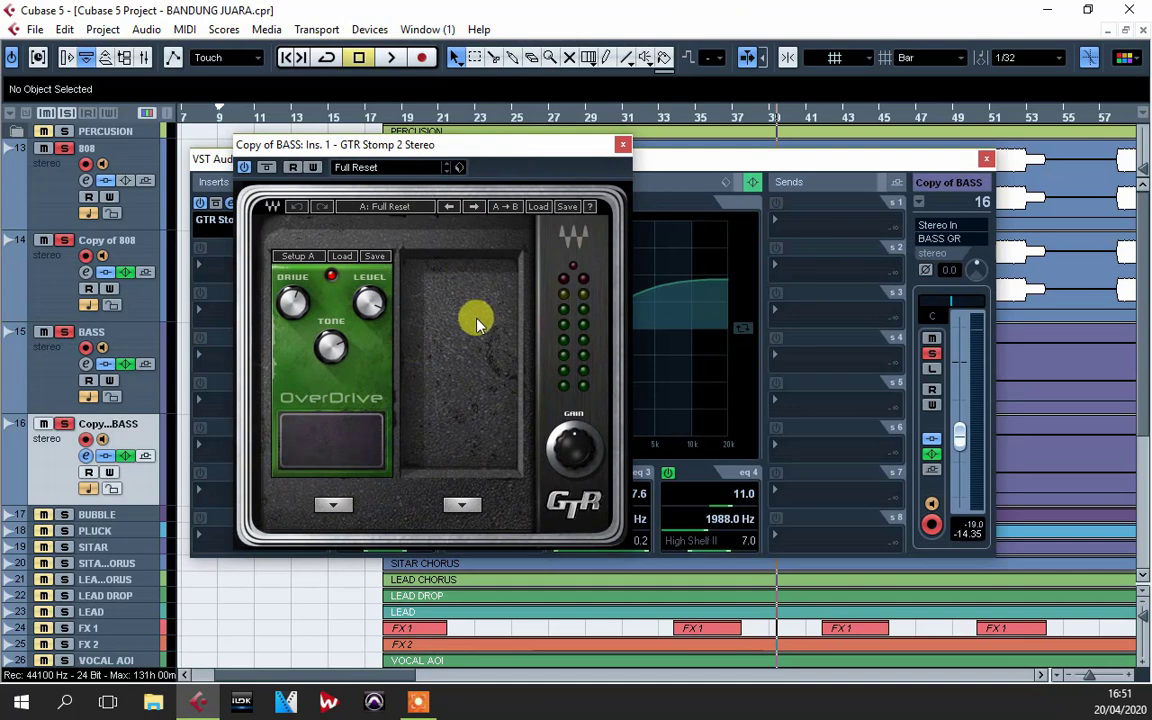
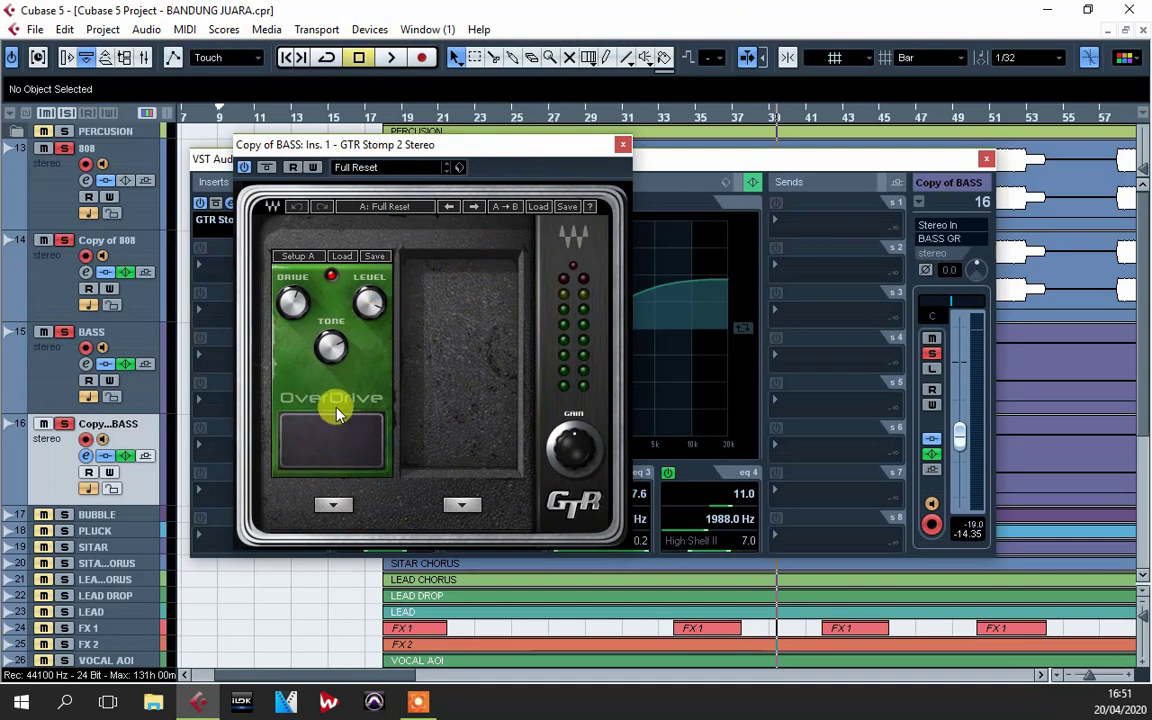
pyautogui.click(622, 147)
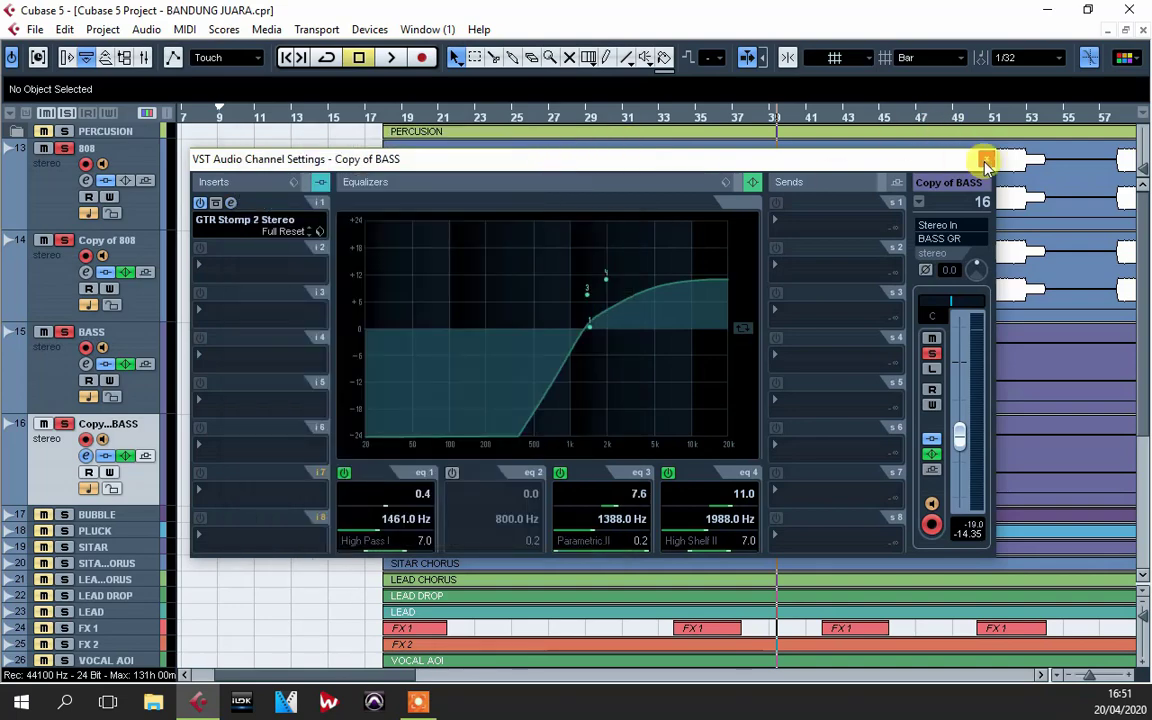
pyautogui.click(986, 161)
# - Clear the soloed tracks, reduce the overall track heights, and enlarge the BUBBLE and PLUCK tracks
pyautogui.scroll(-2, 89, 490)
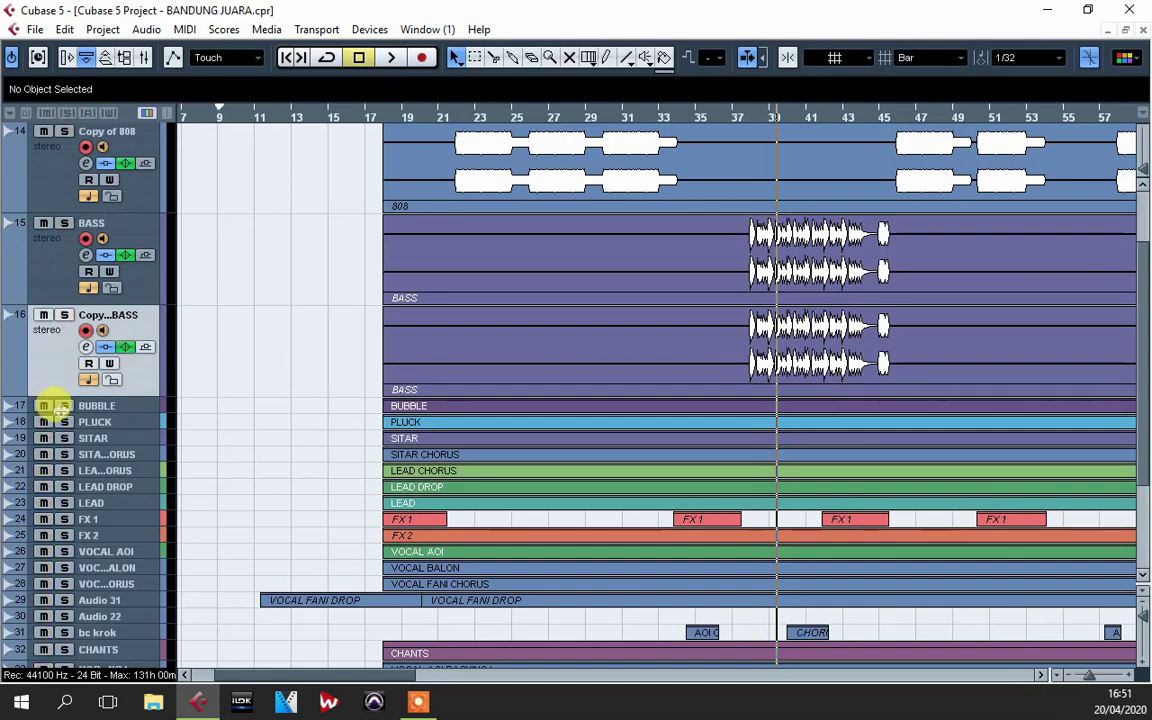
pyautogui.click(1145, 615)
pyautogui.click(1145, 615)
pyautogui.click(1145, 615)
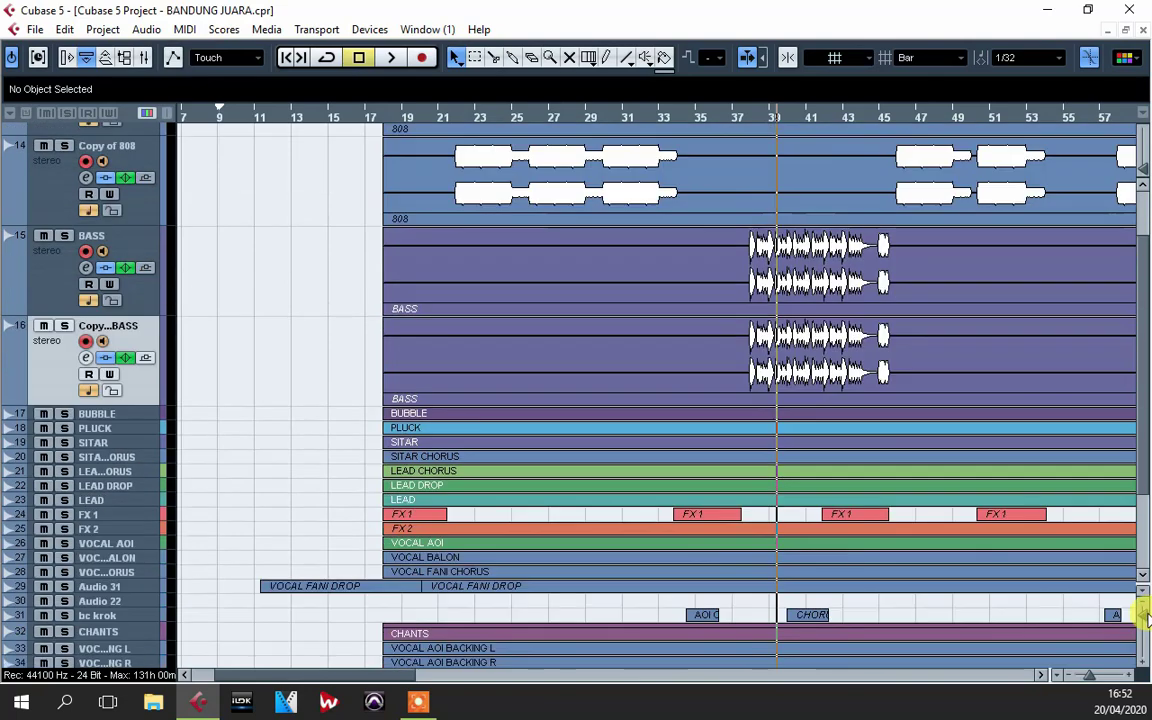
pyautogui.click(1145, 615)
pyautogui.moveTo(1139, 373); pyautogui.dragTo(1131, 437)
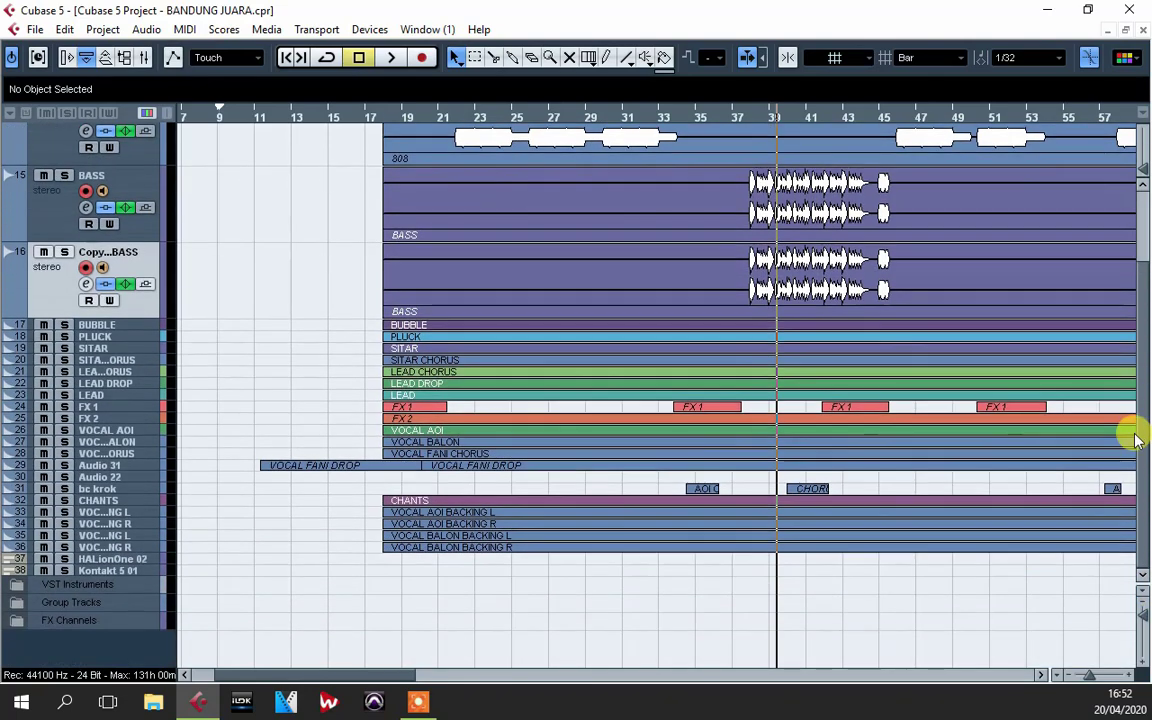
pyautogui.moveTo(143, 327); pyautogui.dragTo(134, 424)
# - Play the project from about bar 25 and solo the BUBBLE and PLUCK tracks
pyautogui.press('space')
pyautogui.click(516, 120)
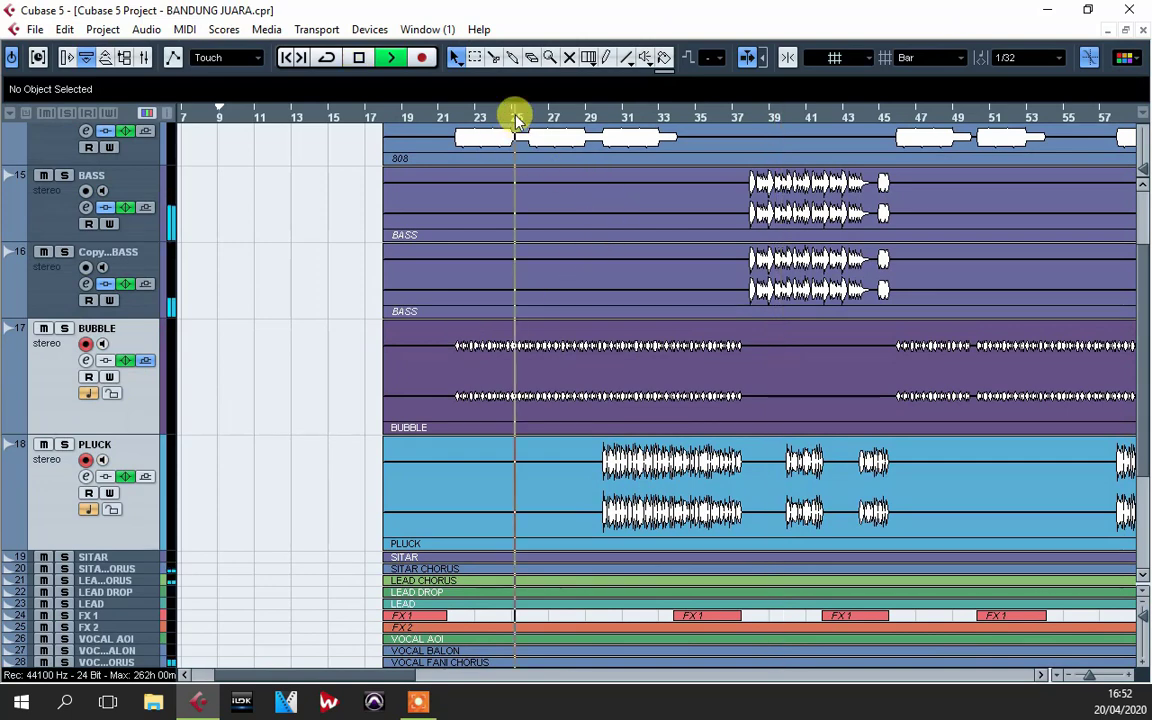
pyautogui.click(64, 329)
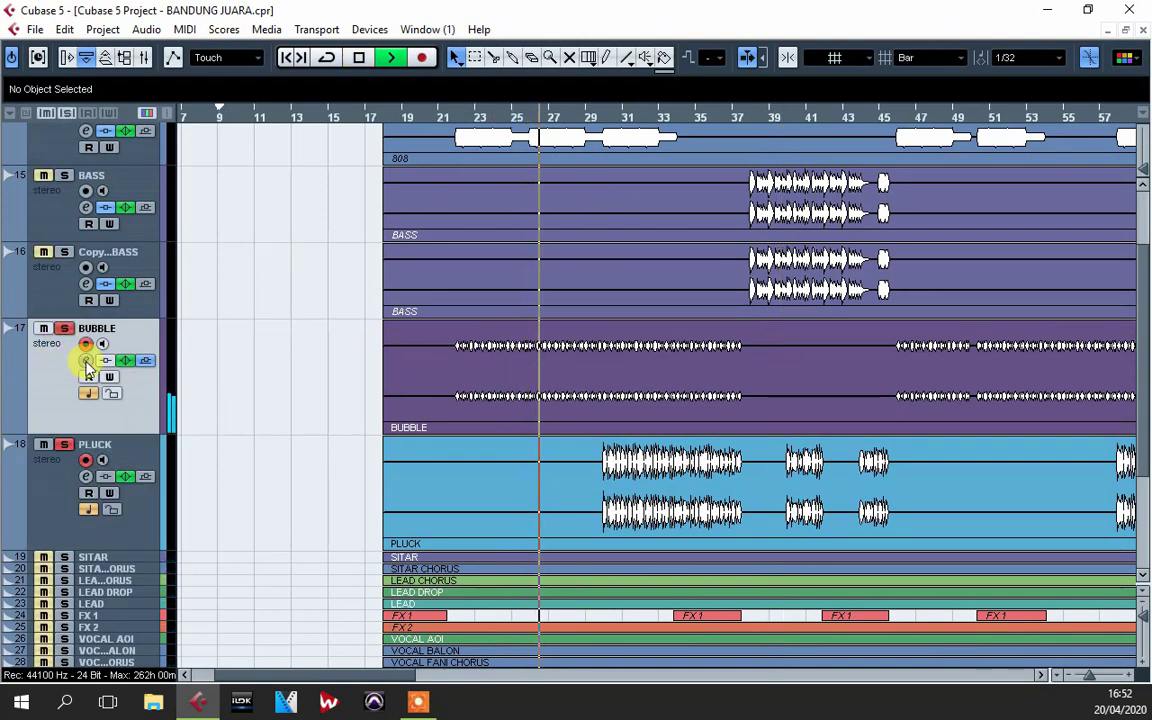
# - Examine the ValhallaVintageVerb reverb on the ALL RV send in BUBBLE's channel settings, and close the reverb
pyautogui.click(86, 360)
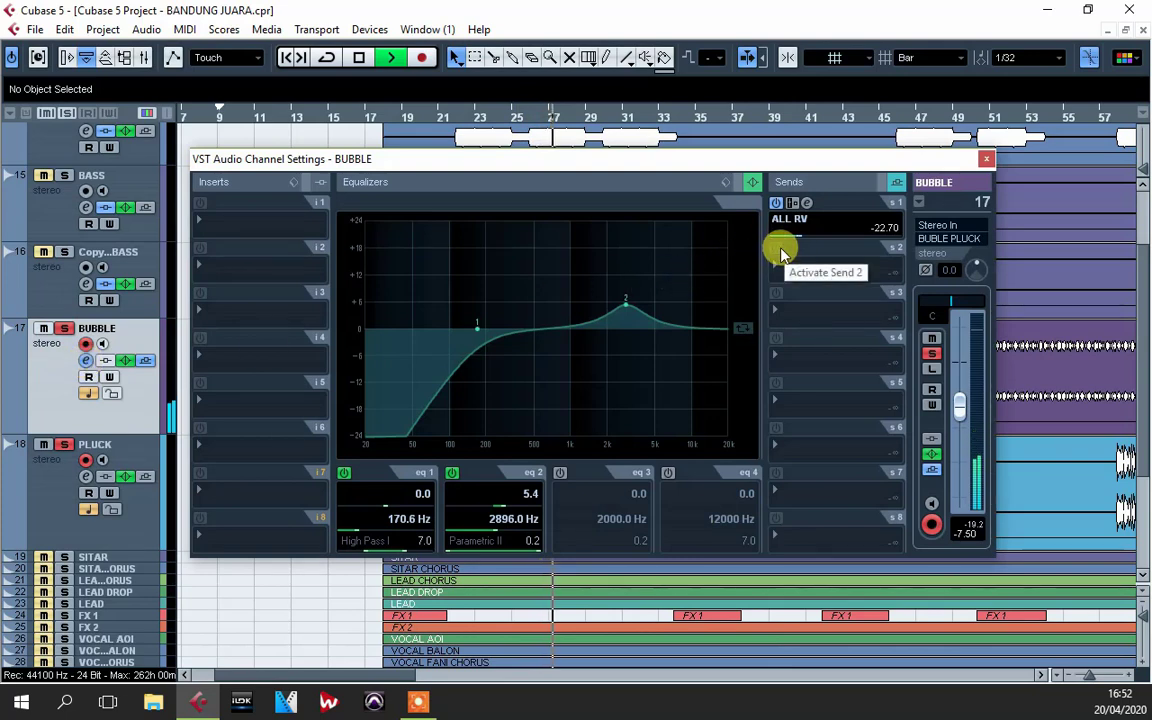
pyautogui.press('space')
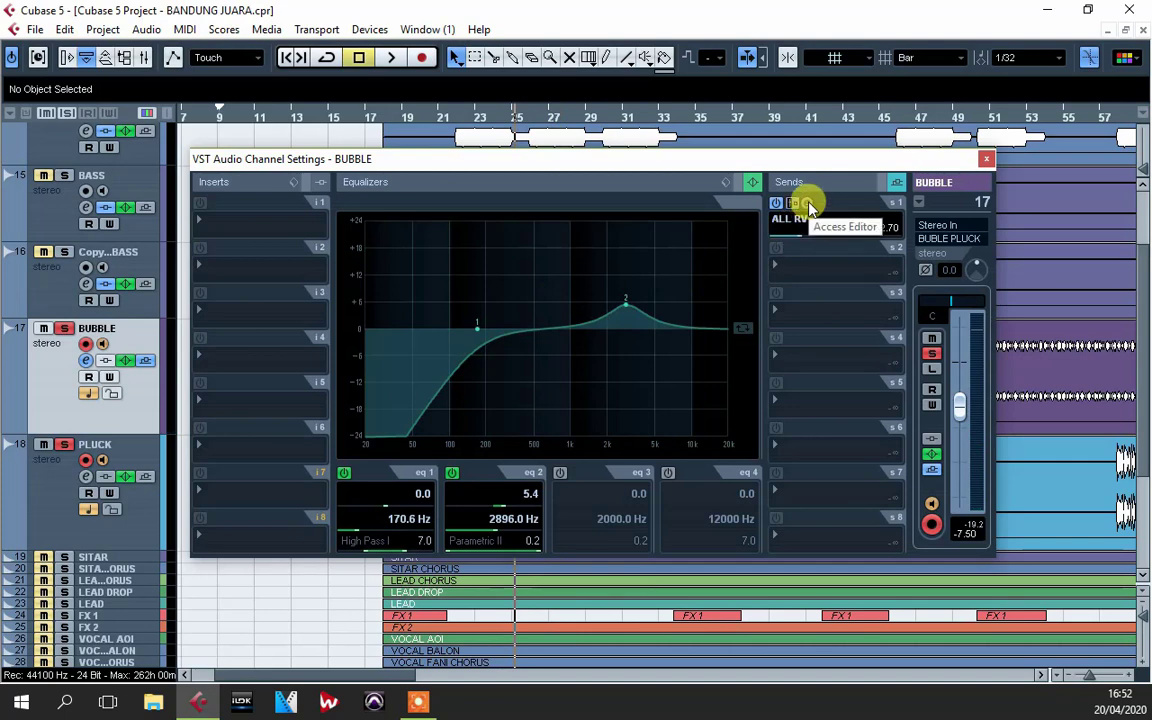
pyautogui.click(806, 202)
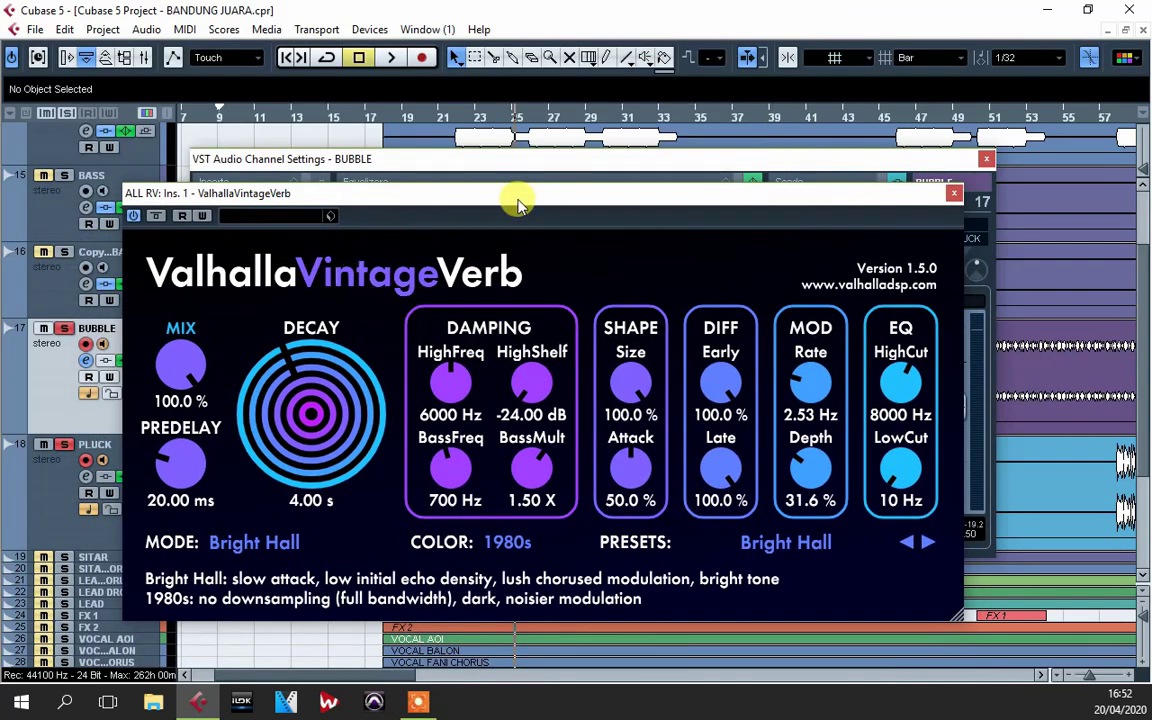
pyautogui.moveTo(419, 198)
pyautogui.mouseDown()
pyautogui.moveTo(301, 170)
pyautogui.moveTo(408, 187)
pyautogui.mouseUp()
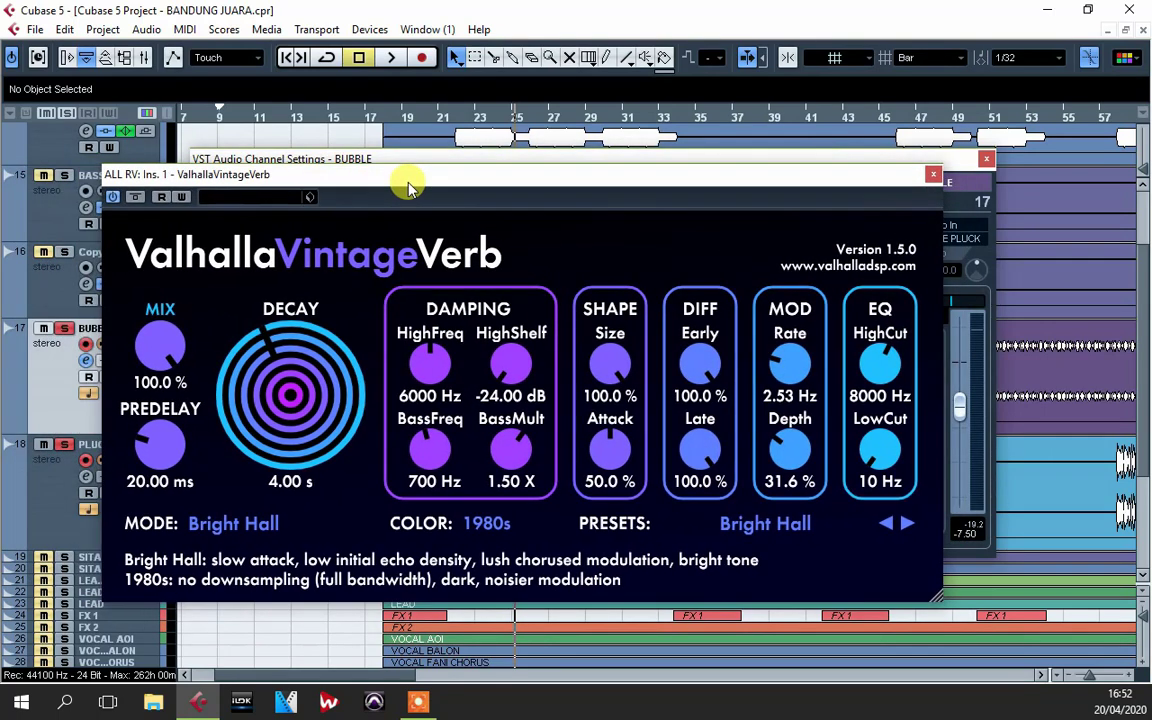
pyautogui.click(933, 175)
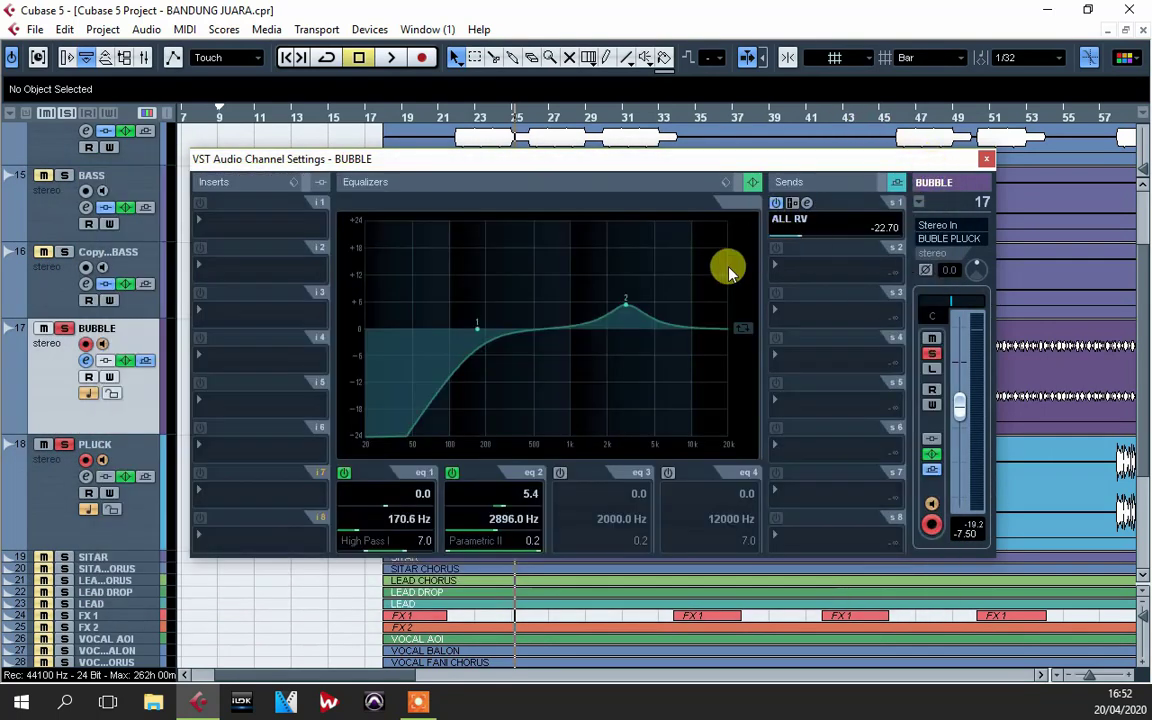
# - Audition BUBBLE while reviewing its high-pass and parametric EQ bands, and close its channel settings
pyautogui.press('space')
pyautogui.press('space')
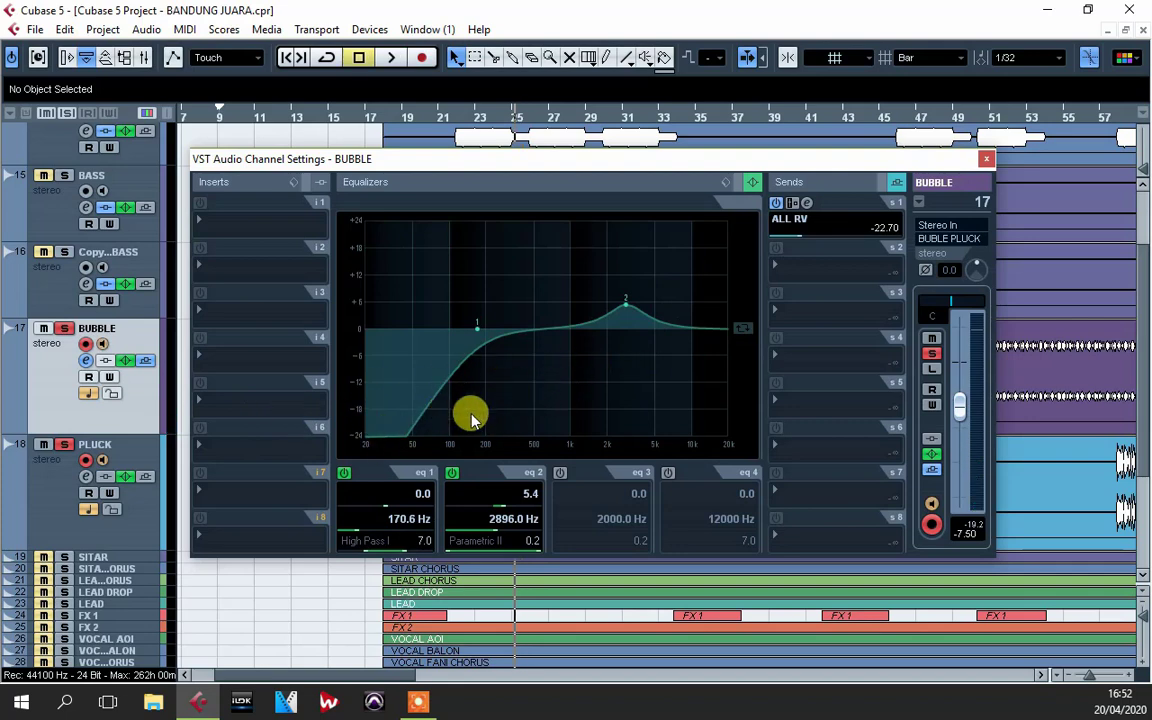
pyautogui.click(986, 162)
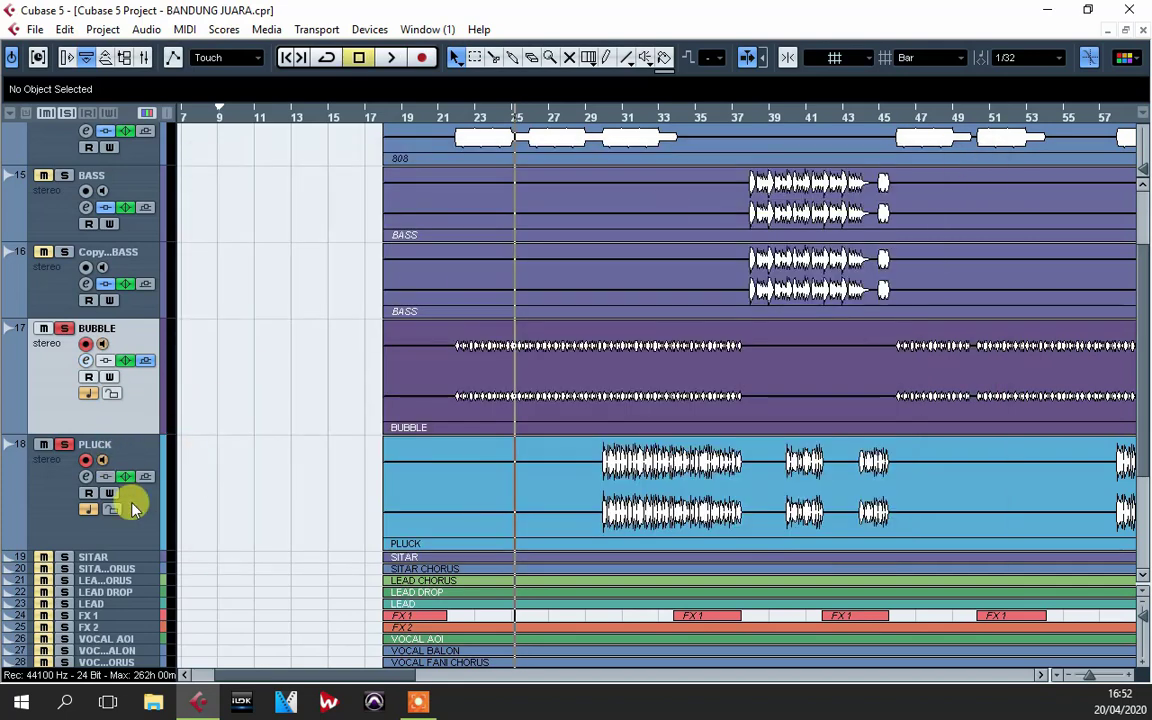
# - Play from bar 34, comparing the soloed BUBBLE and PLUCK tracks with the full mix by toggling their solo
pyautogui.click(675, 121)
pyautogui.press('space')
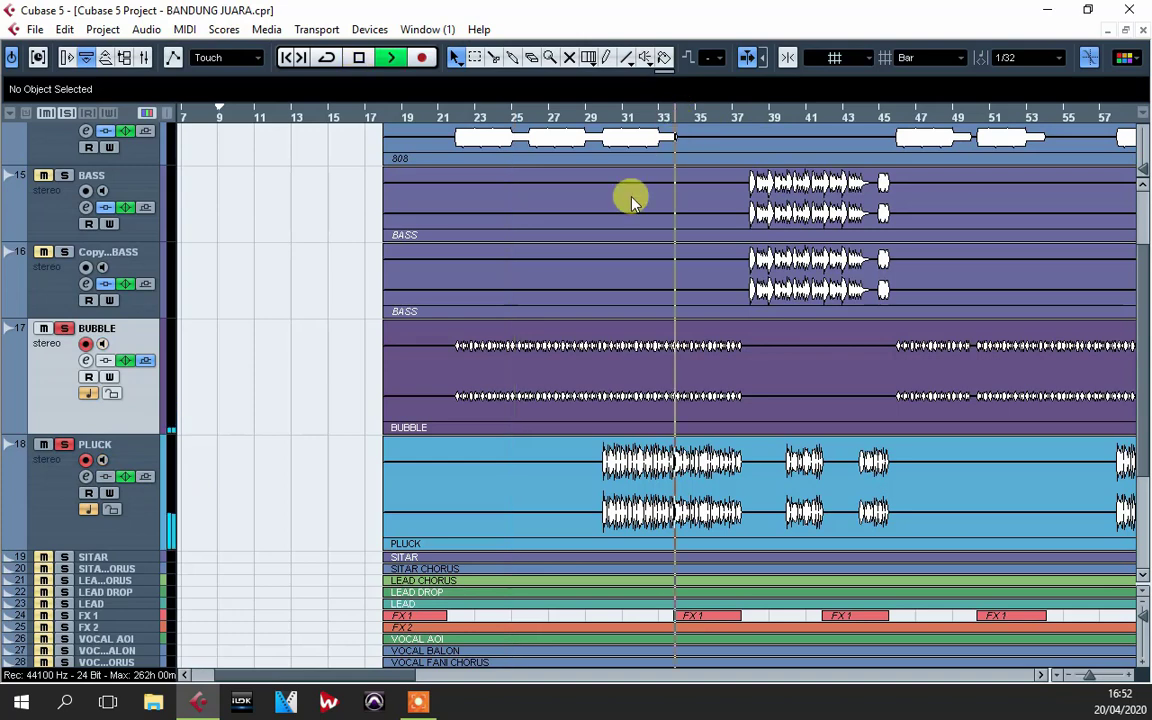
pyautogui.click(64, 328)
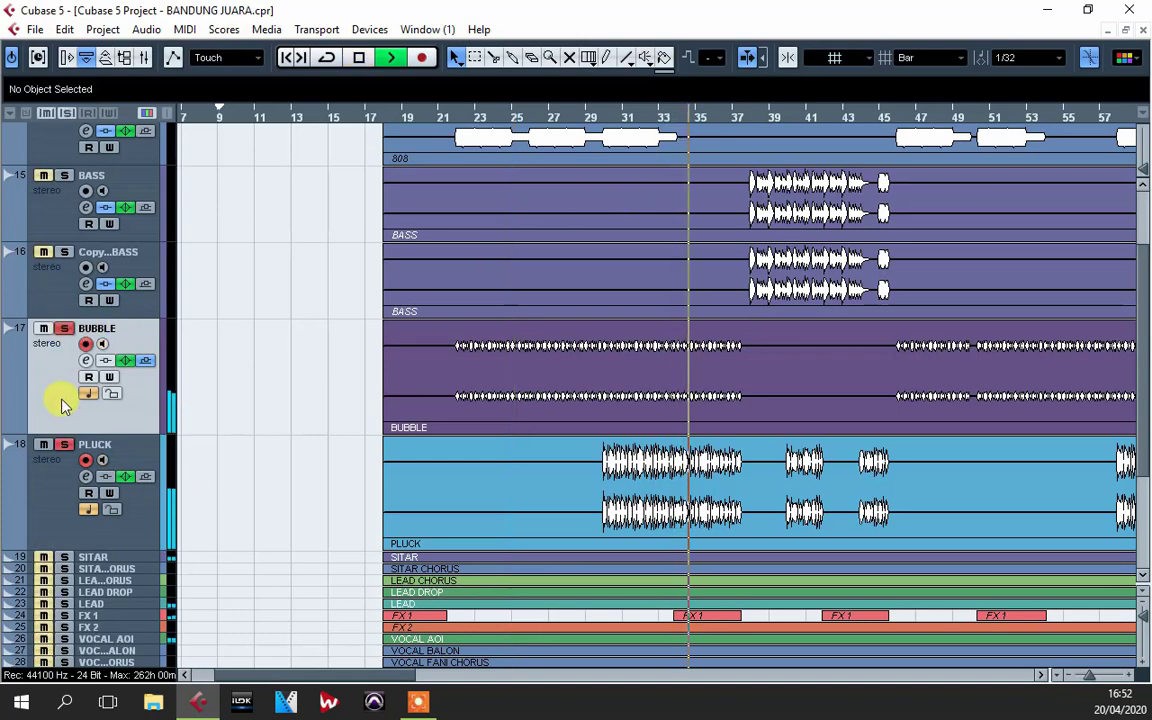
pyautogui.click(64, 328)
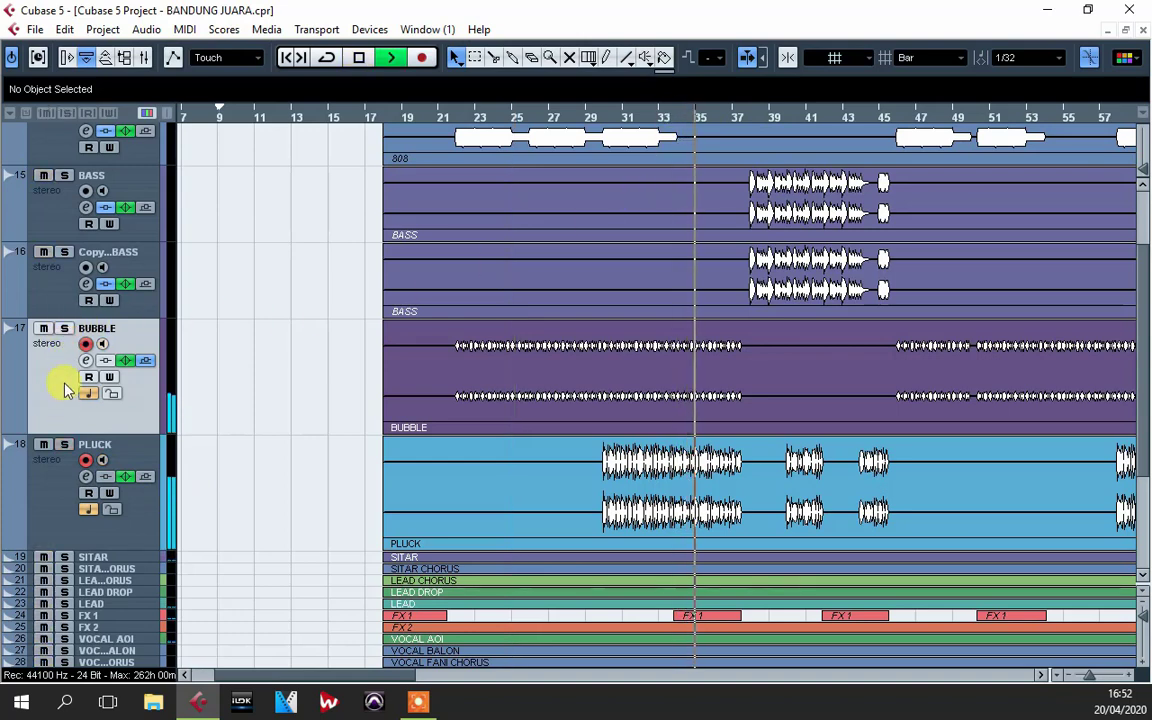
pyautogui.click(65, 329)
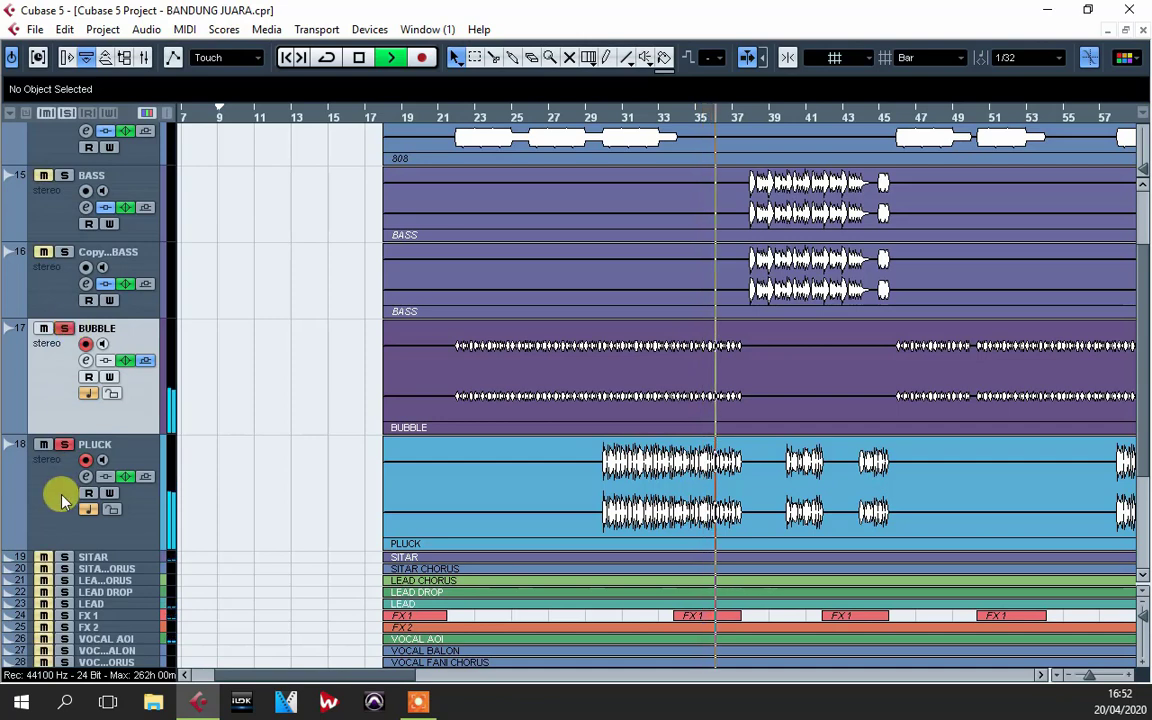
pyautogui.click(64, 444)
# - Examine the equalizer in the PLUCK track's channel settings, close them and stop playback
pyautogui.click(86, 477)
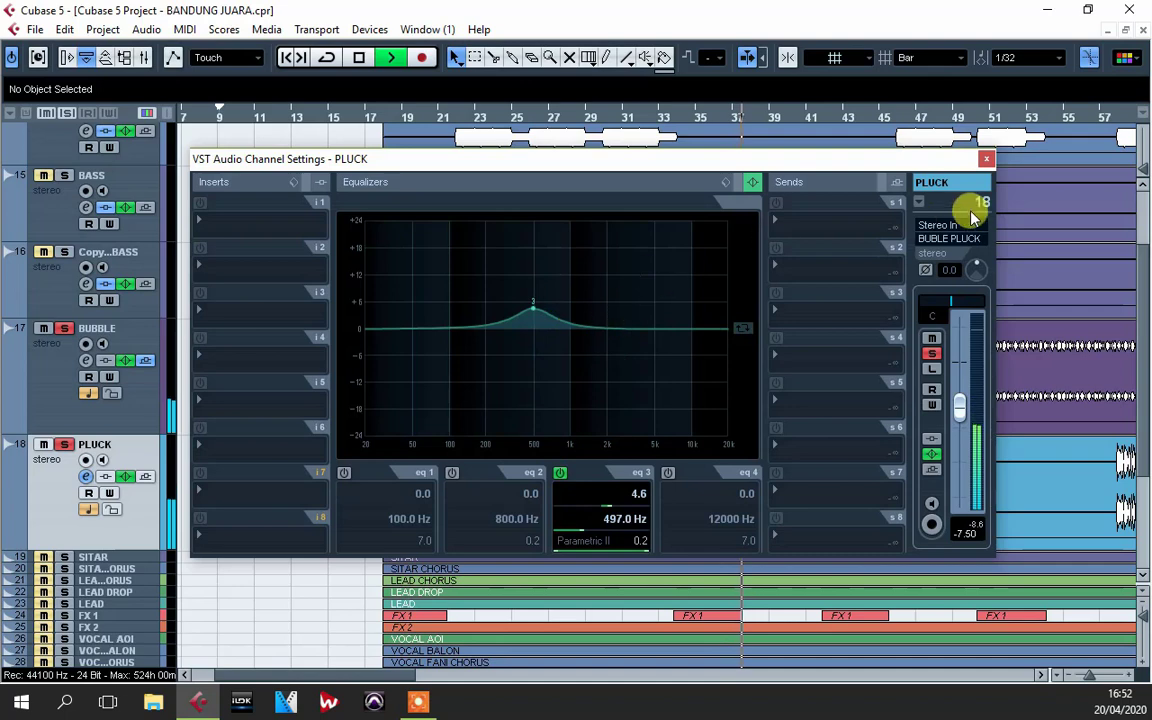
pyautogui.click(986, 158)
pyautogui.press('space')
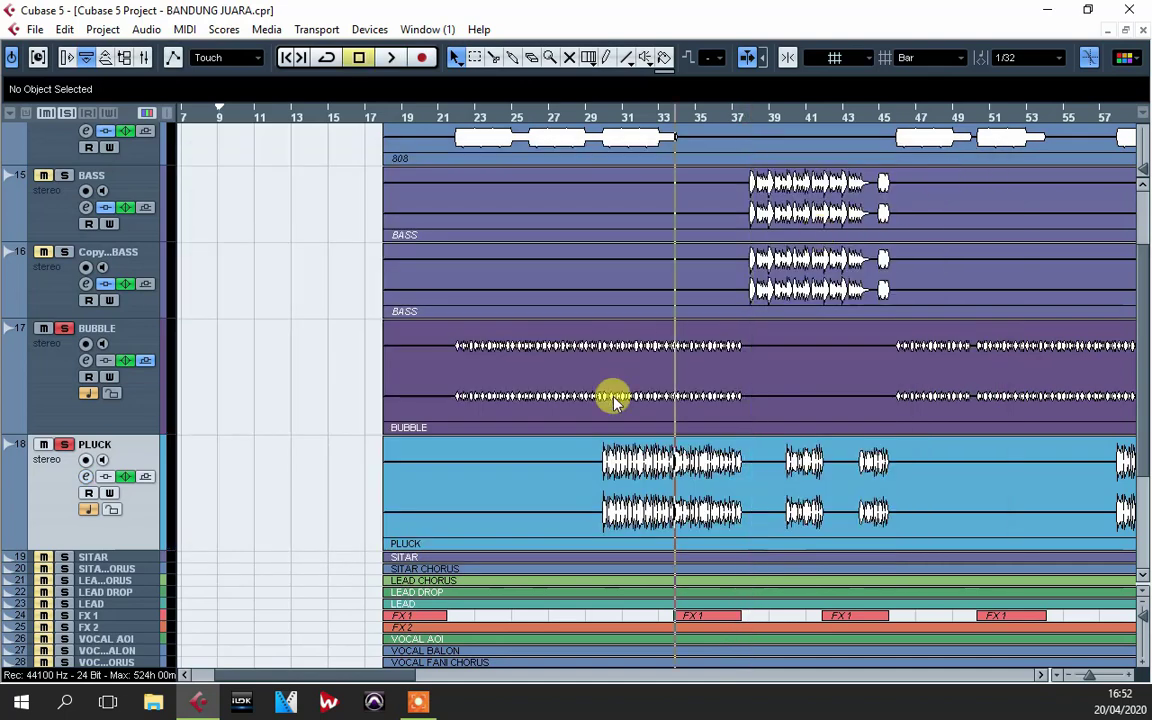
# - Clear the solo on the BUBBLE and PLUCK tracks and play the full mix
pyautogui.scroll(-2, 590, 400)
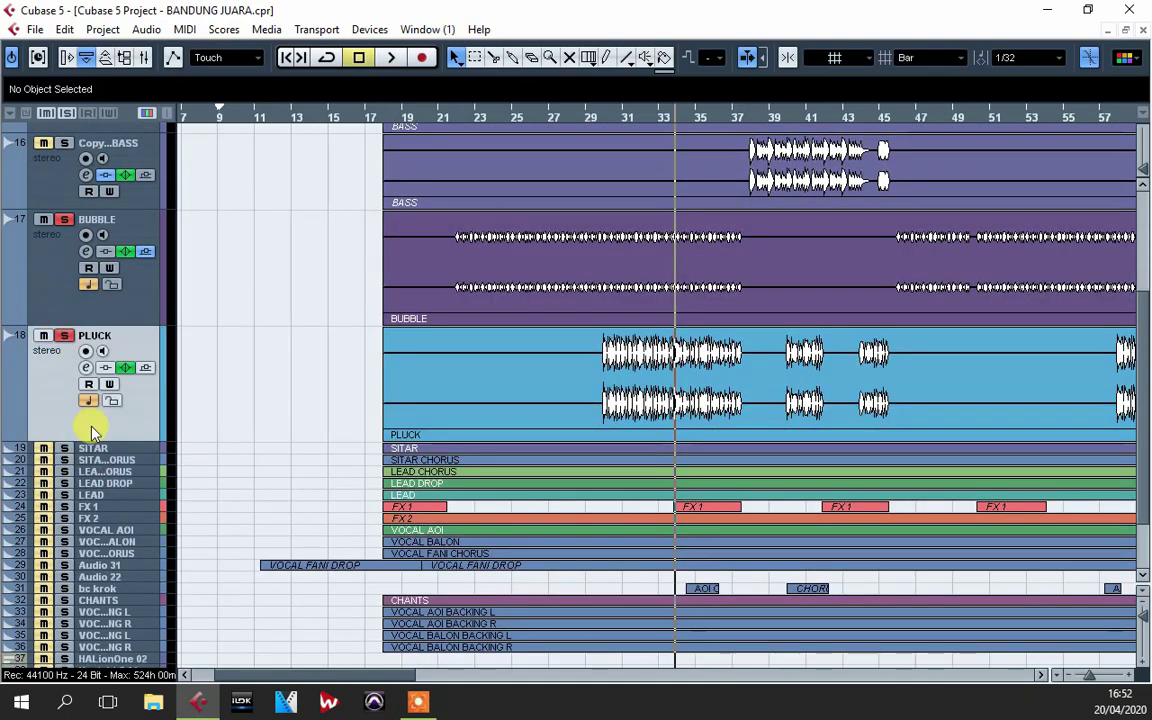
pyautogui.click(50, 142)
pyautogui.click(68, 115)
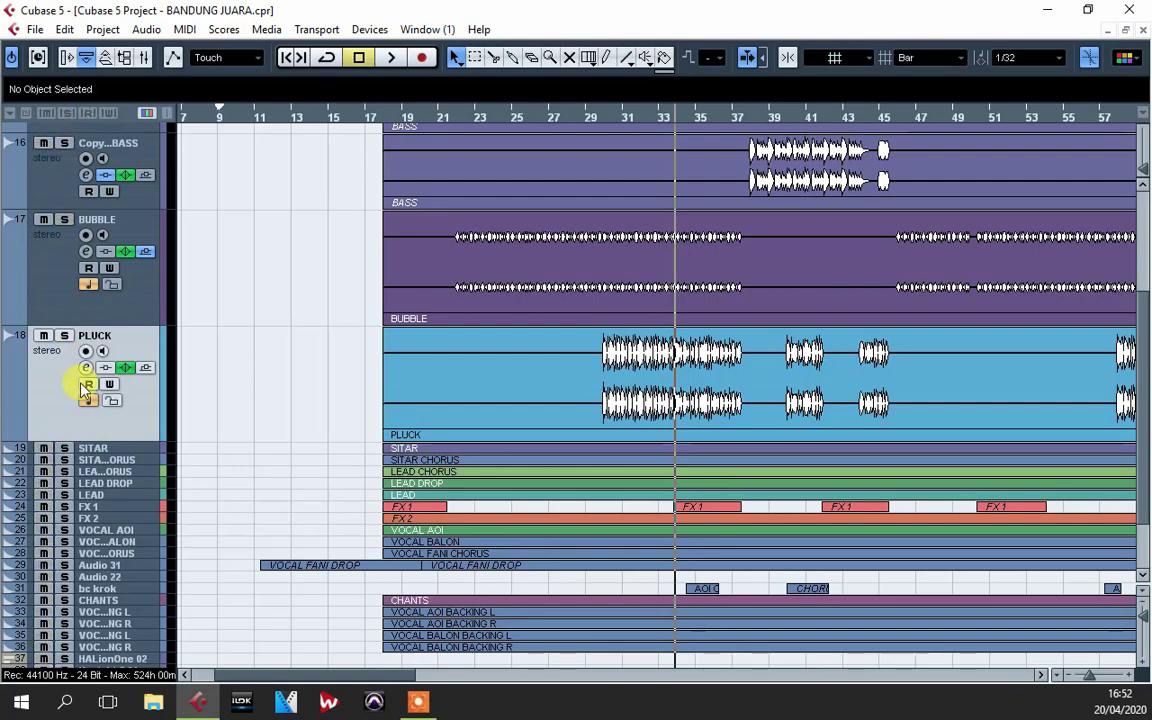
pyautogui.press('space')
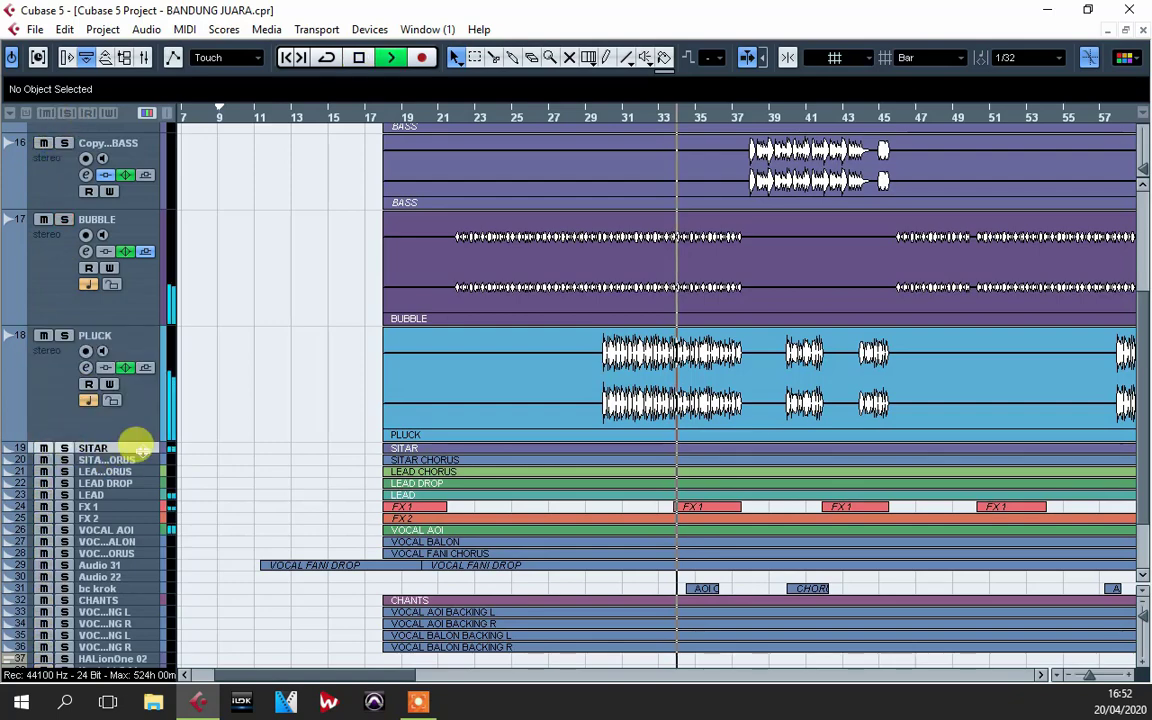
# - Enlarge and solo the SITAR track, playing it from about bar 27
pyautogui.click(122, 450)
pyautogui.click(64, 451)
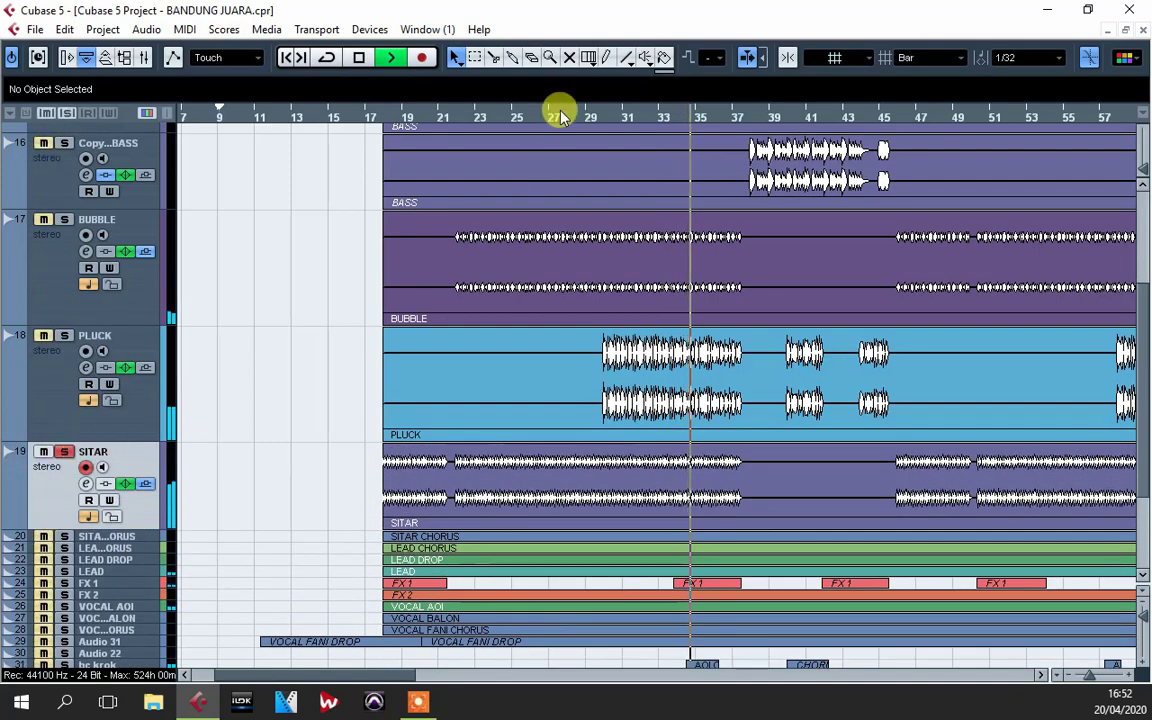
pyautogui.click(548, 115)
# - Open the SITAR track's channel settings to examine its equalizer and sends, and stop playback
pyautogui.click(86, 483)
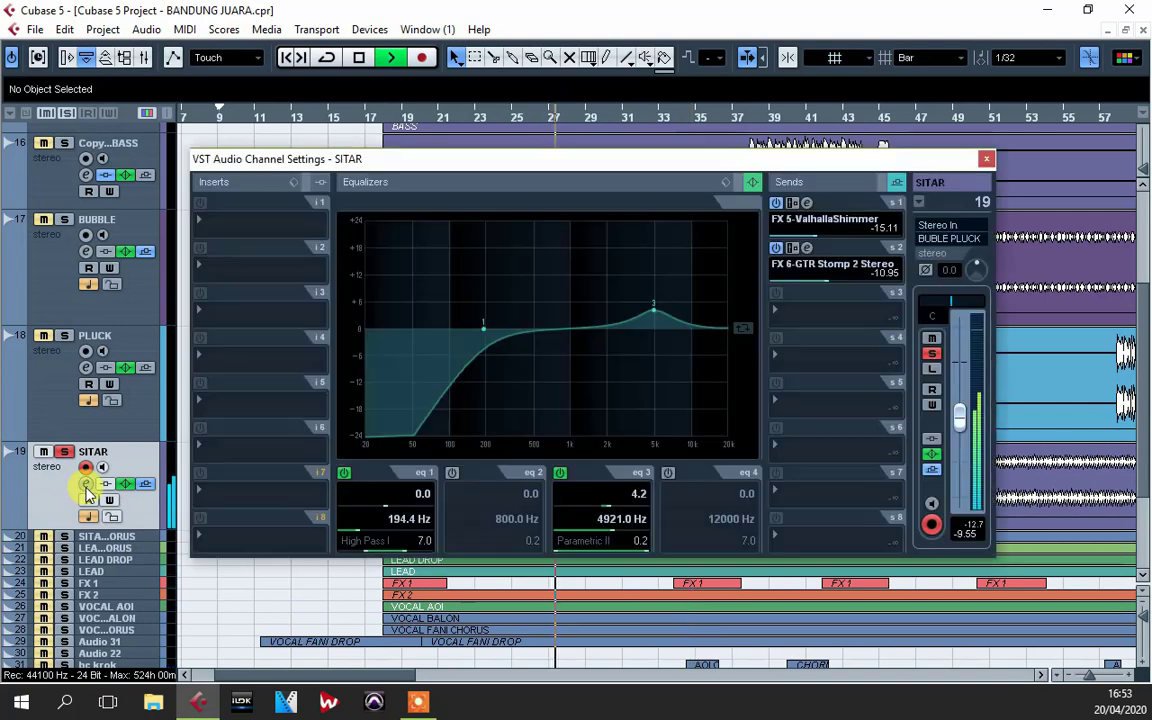
pyautogui.moveTo(581, 165); pyautogui.dragTo(455, 172)
pyautogui.press('space')
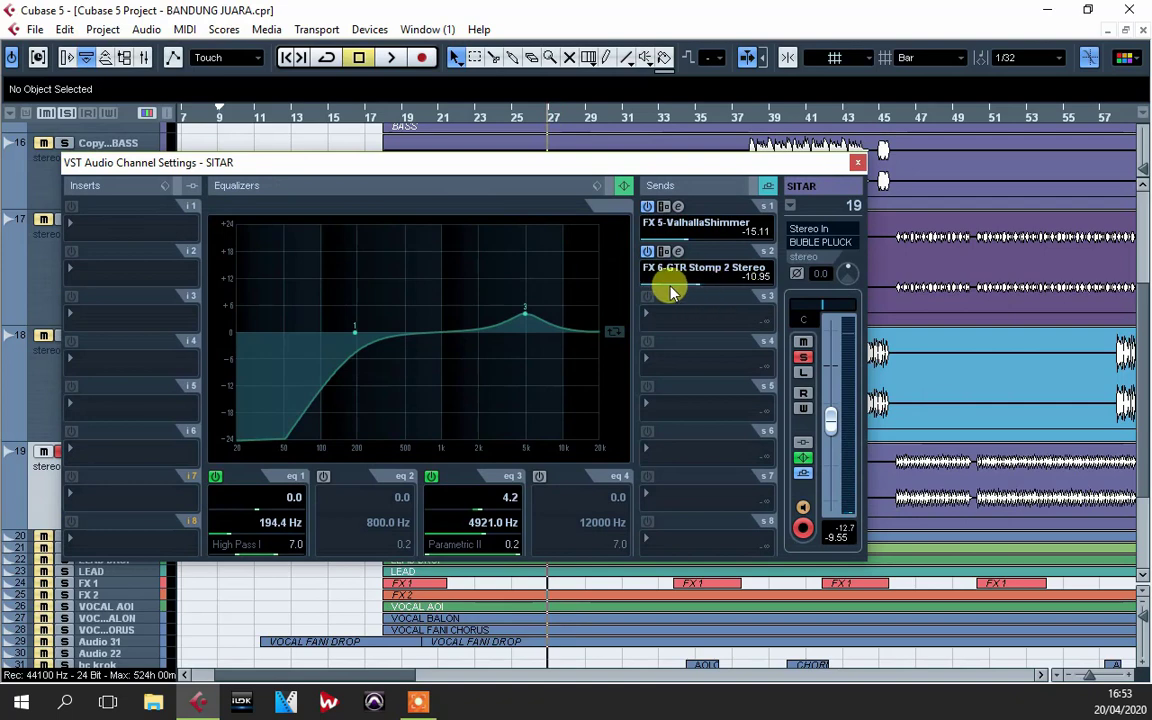
# - Audition the ValhallaShimmer reverb on SITAR's first send at a mix of 1.00, set the mix to 0.48 and close the plug-in
pyautogui.click(678, 208)
pyautogui.moveTo(612, 205); pyautogui.dragTo(548, 217)
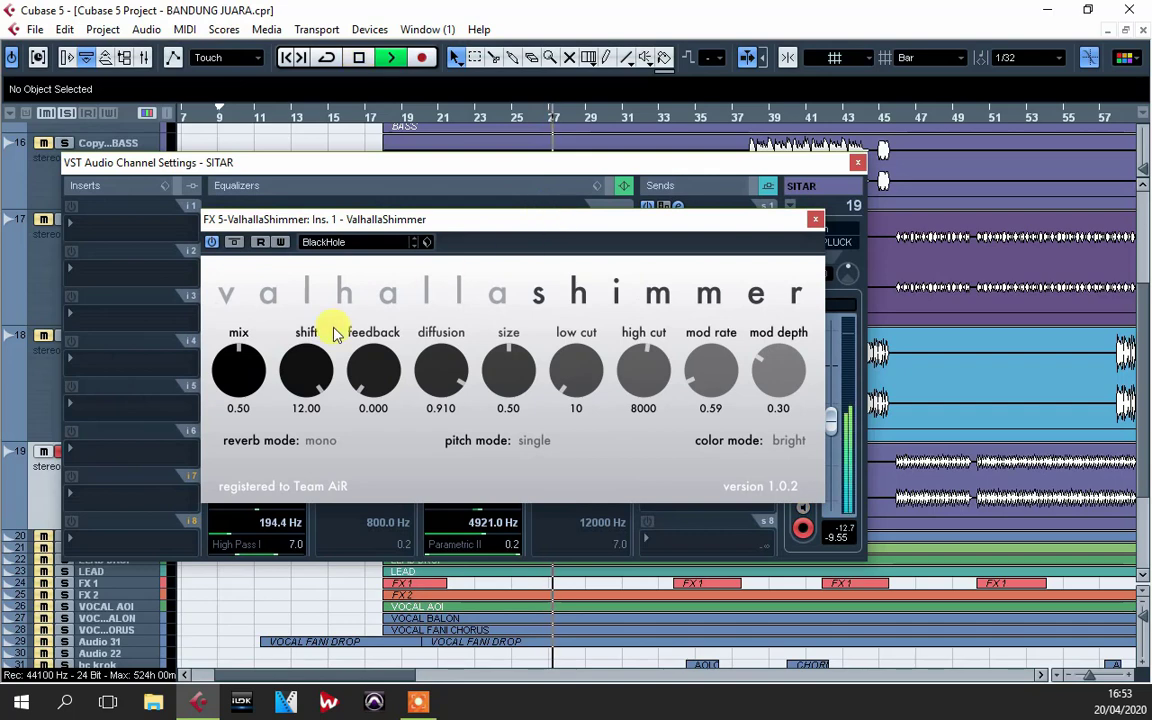
pyautogui.moveTo(237, 378); pyautogui.dragTo(213, 258)
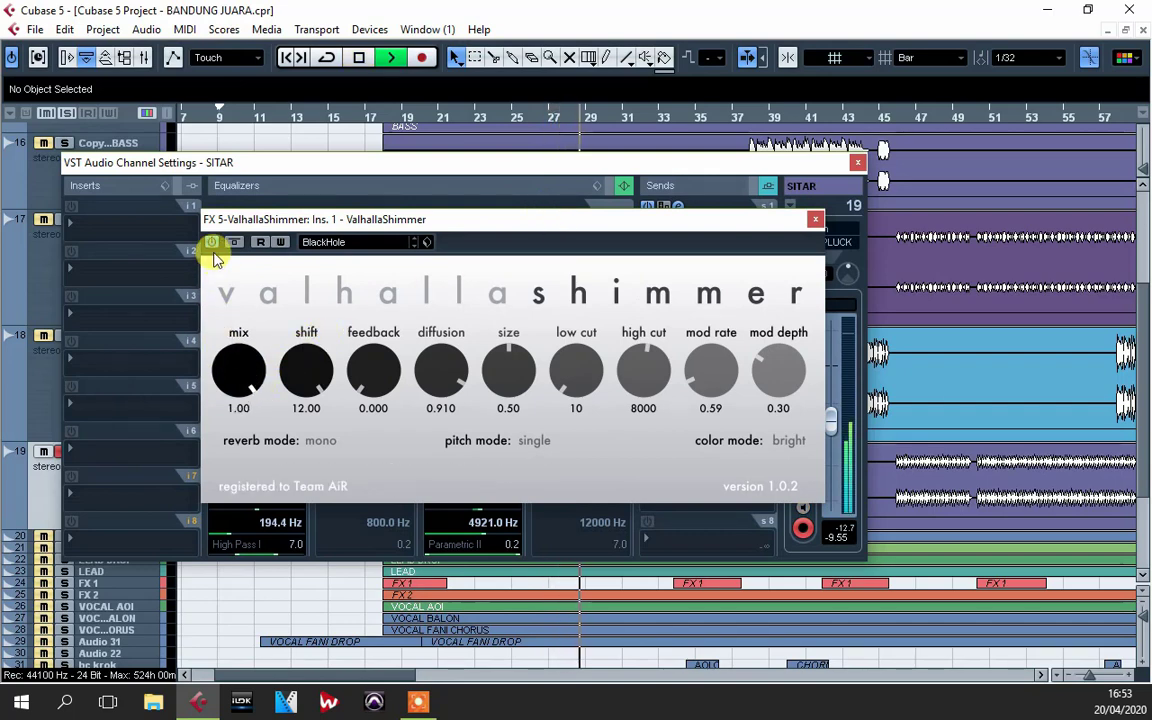
pyautogui.moveTo(213, 258); pyautogui.dragTo(236, 390)
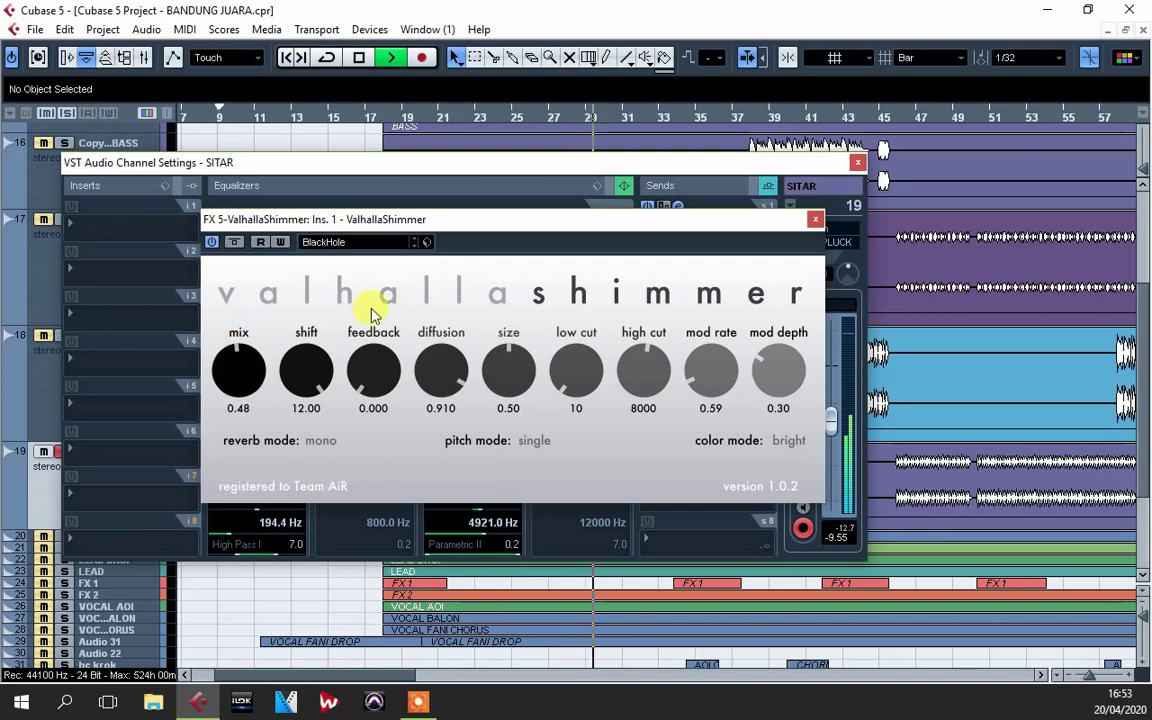
pyautogui.press('space')
pyautogui.moveTo(461, 232); pyautogui.dragTo(473, 257)
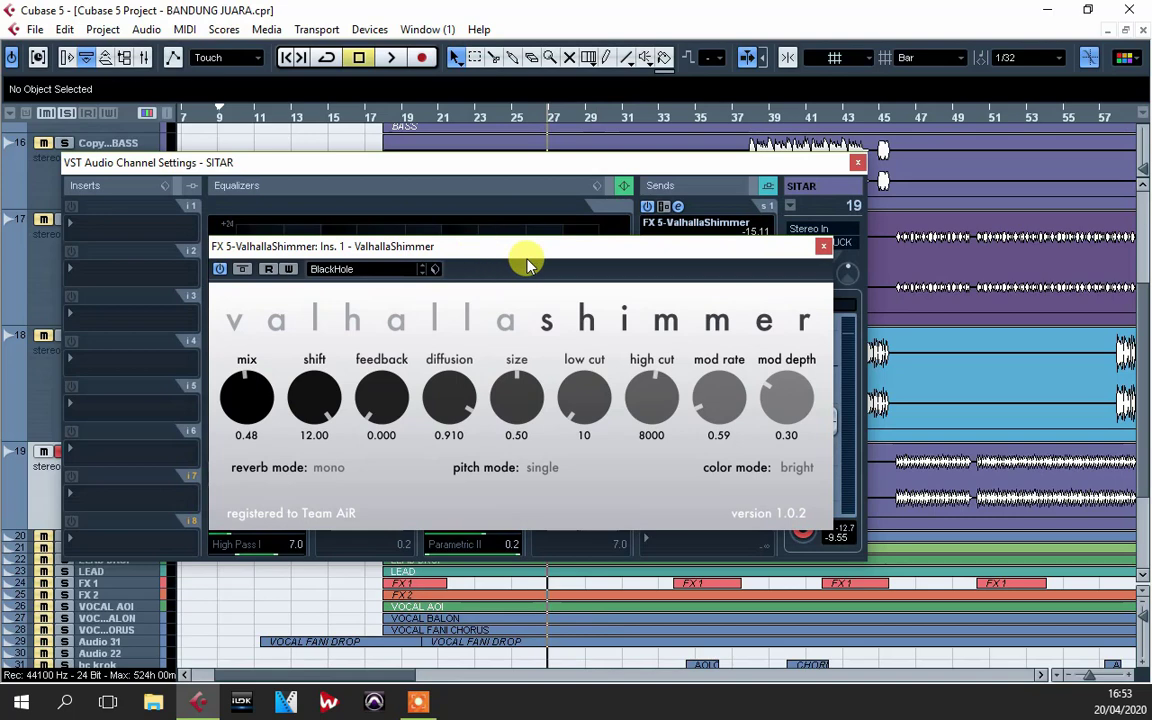
pyautogui.click(823, 246)
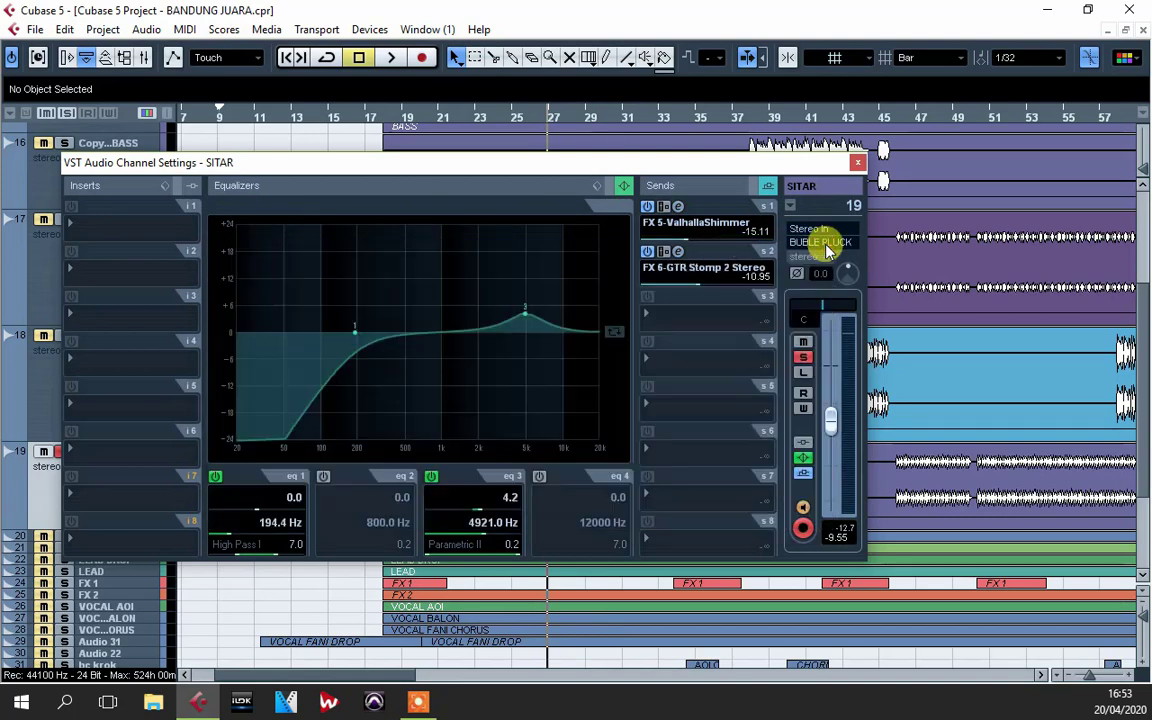
# - Examine the Delay pedal in GTR Stomp 2 Stereo on SITAR's second send, and close the plug-in and channel settings
pyautogui.click(677, 253)
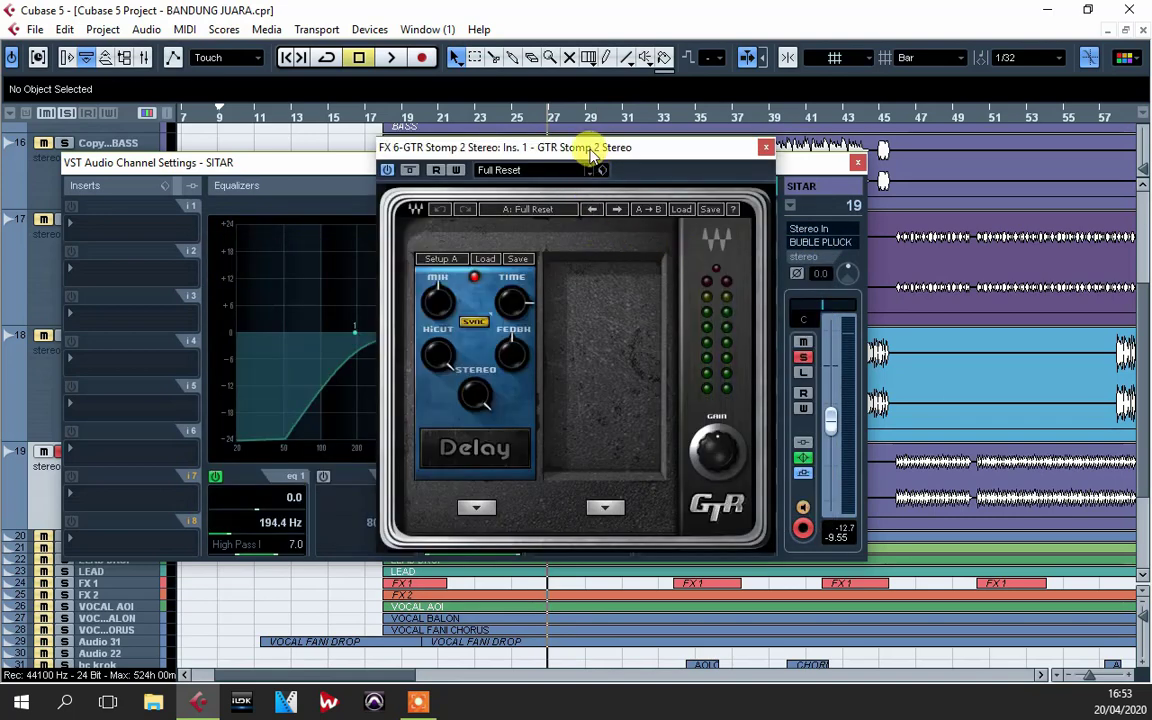
pyautogui.moveTo(592, 152); pyautogui.dragTo(502, 207)
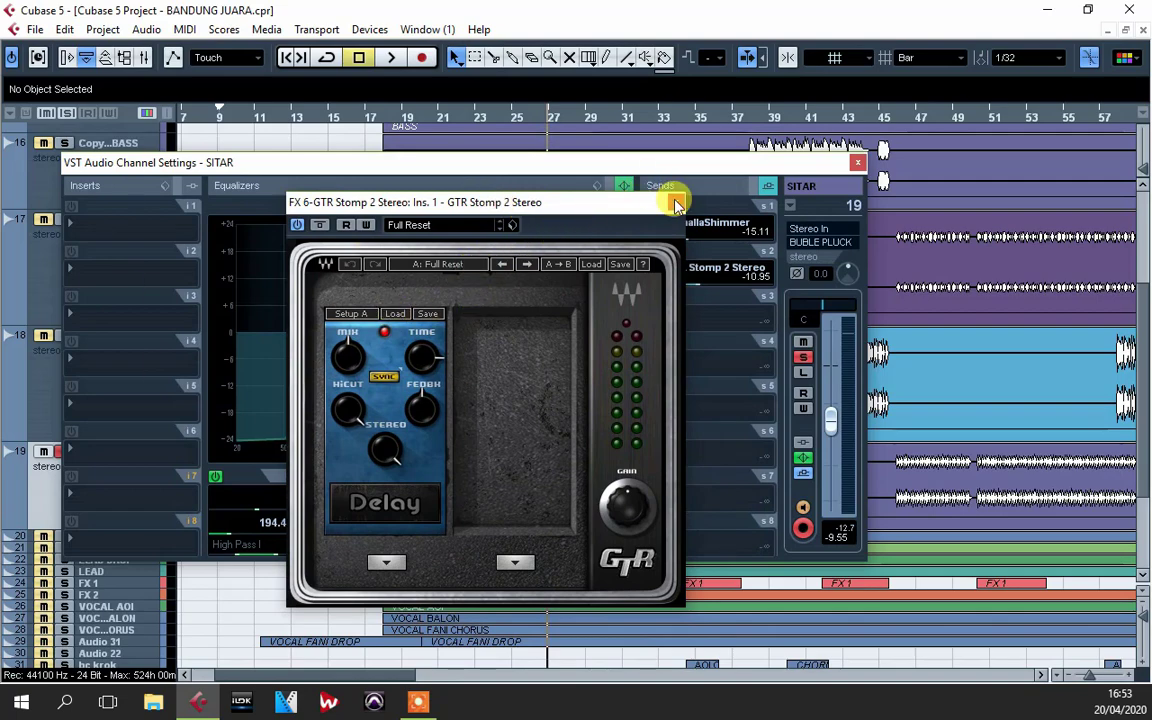
pyautogui.moveTo(500, 200); pyautogui.dragTo(454, 101)
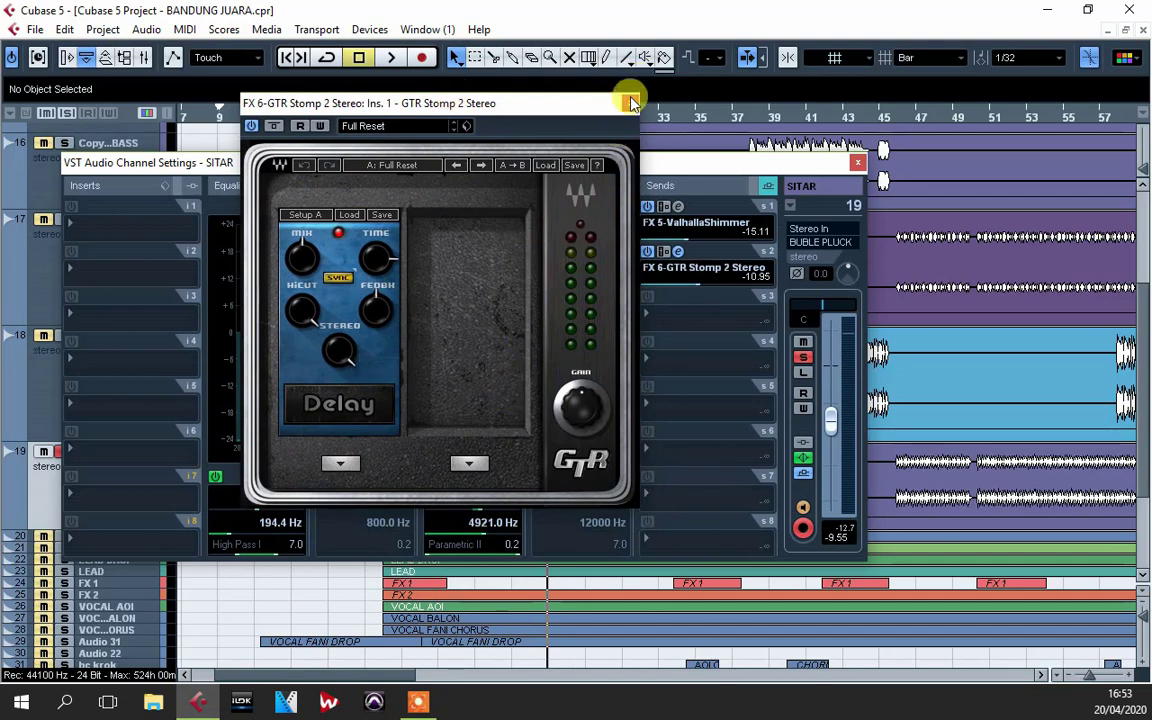
pyautogui.click(628, 104)
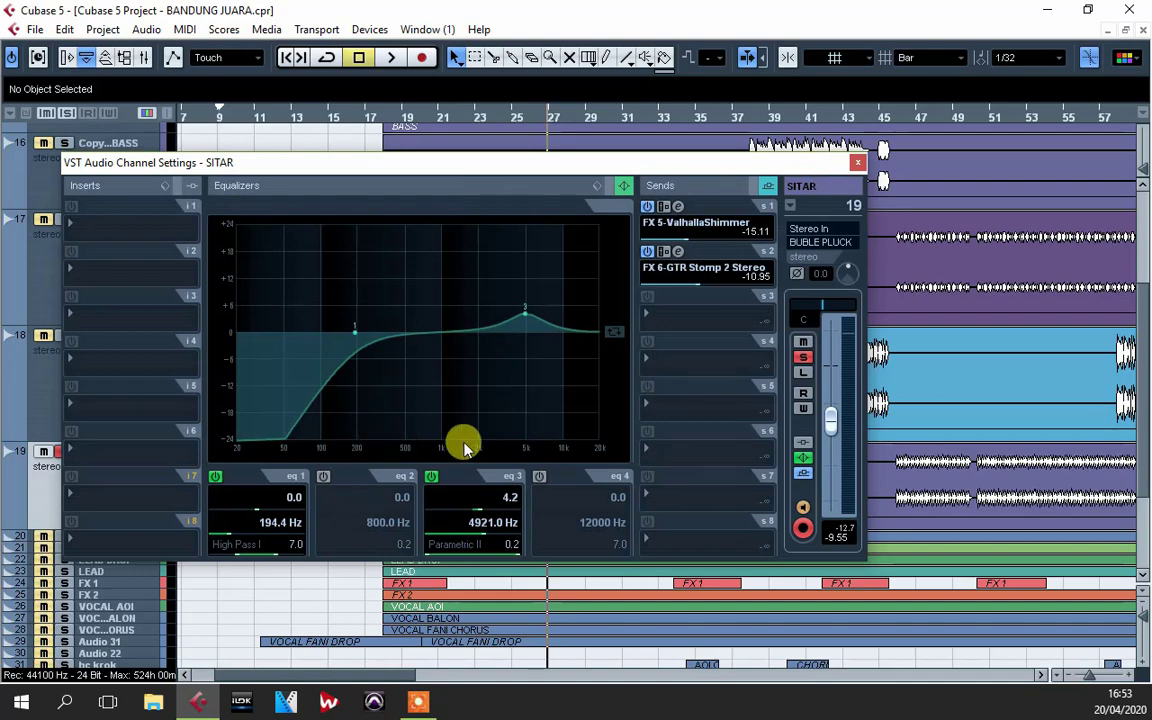
pyautogui.click(859, 163)
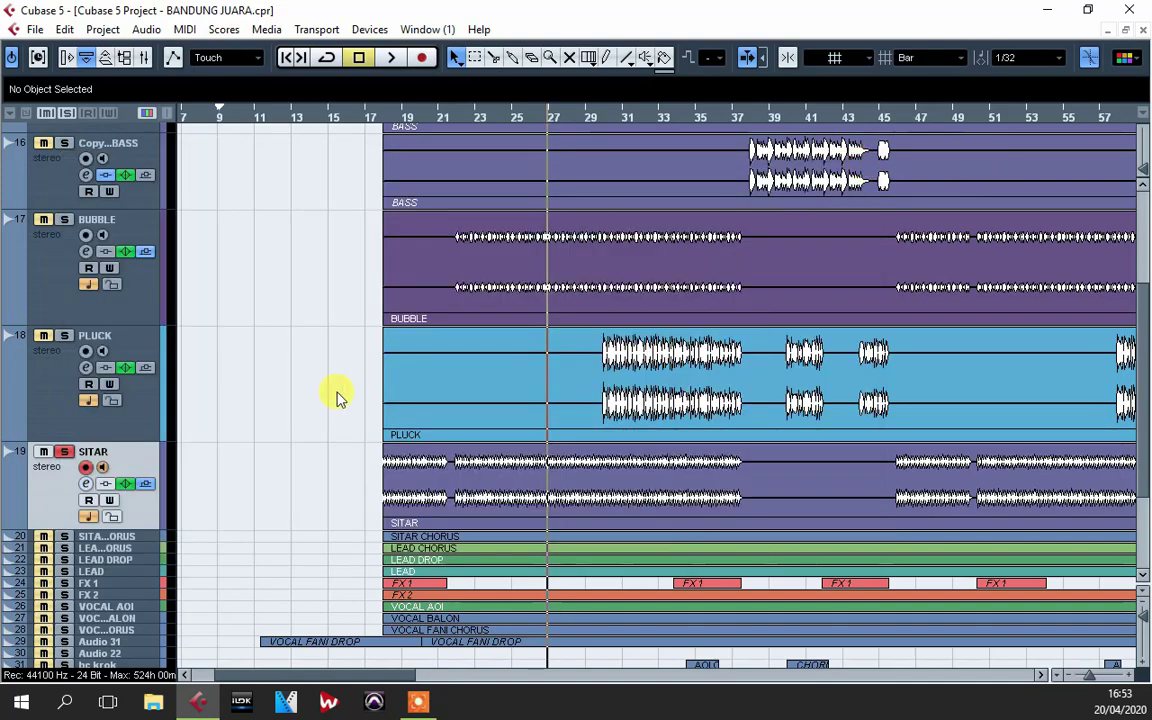
# - Solo and enlarge the SITAR CHORUS track instead of SITAR, and play it from about bar 38
pyautogui.scroll(-2, 322, 396)
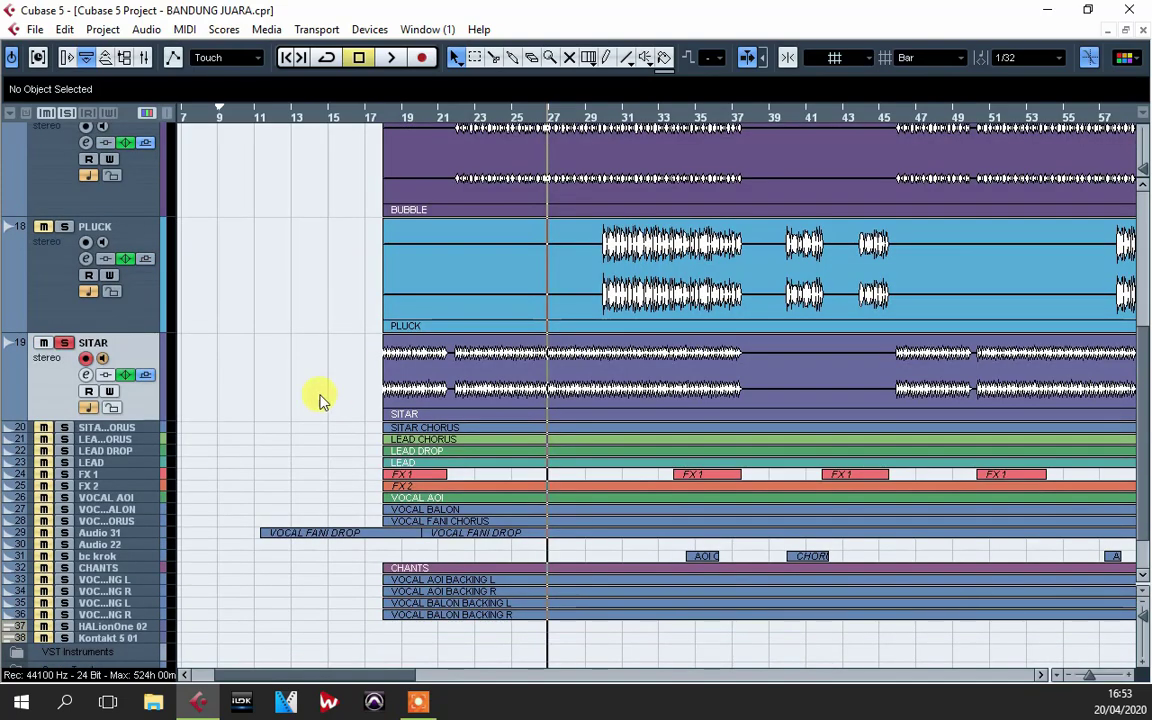
pyautogui.click(65, 427)
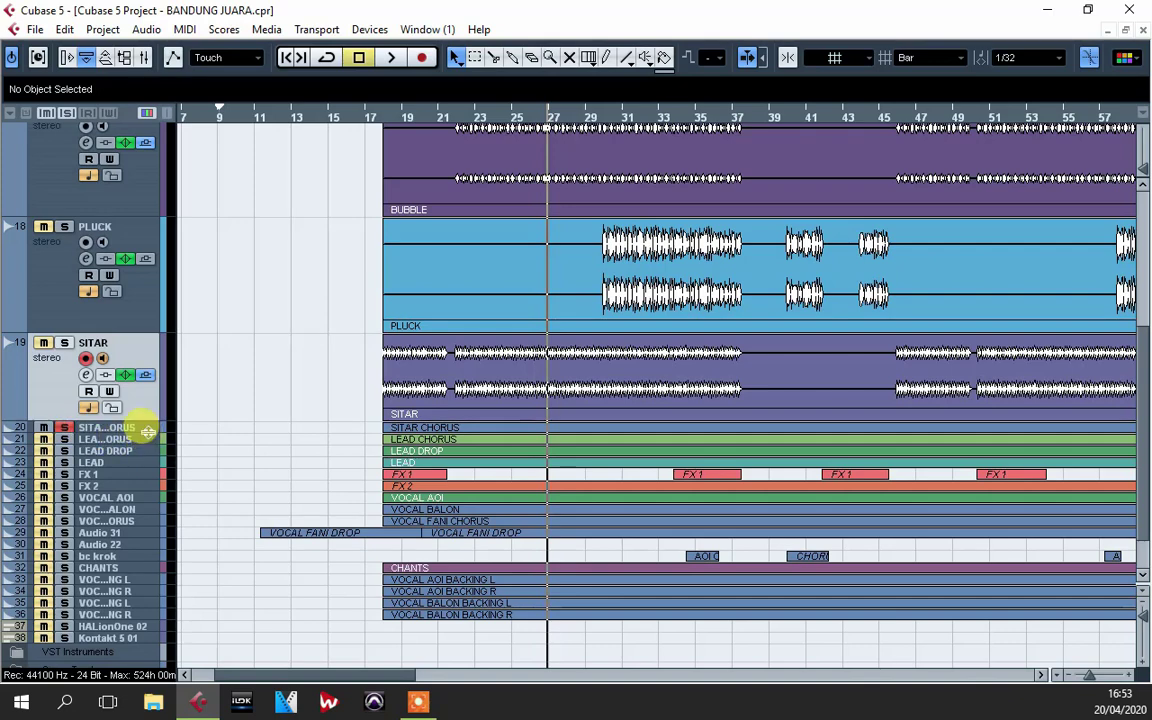
pyautogui.moveTo(145, 435); pyautogui.dragTo(147, 588)
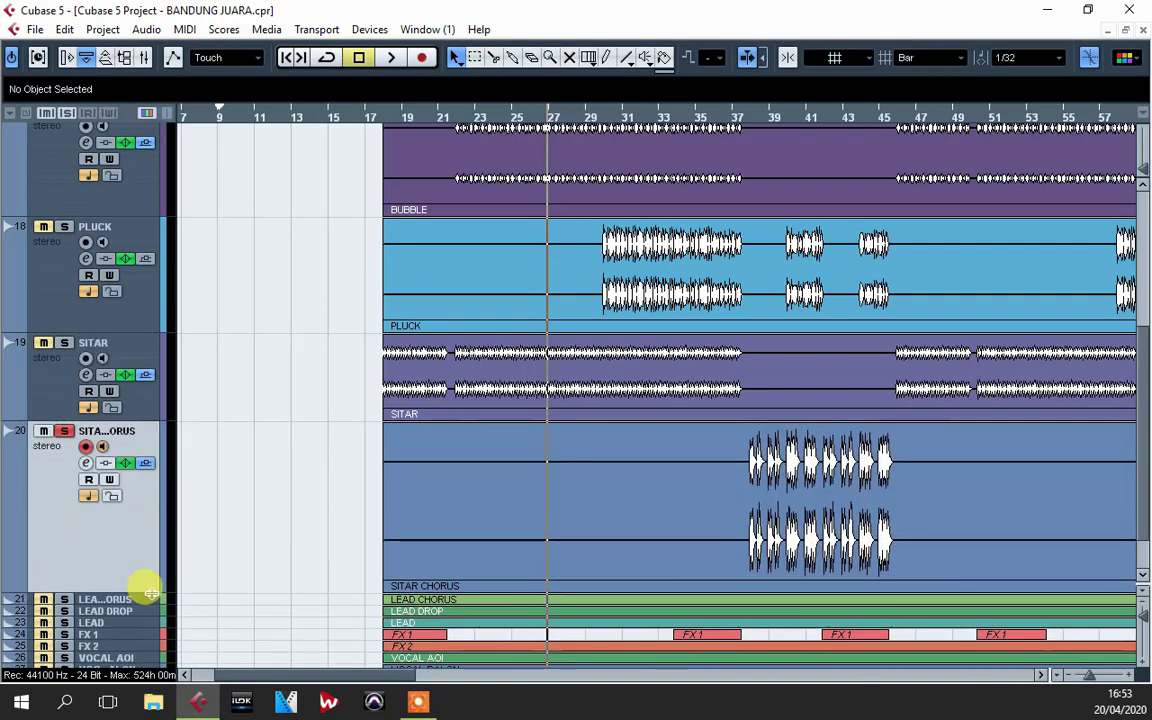
pyautogui.click(776, 104)
pyautogui.click(755, 118)
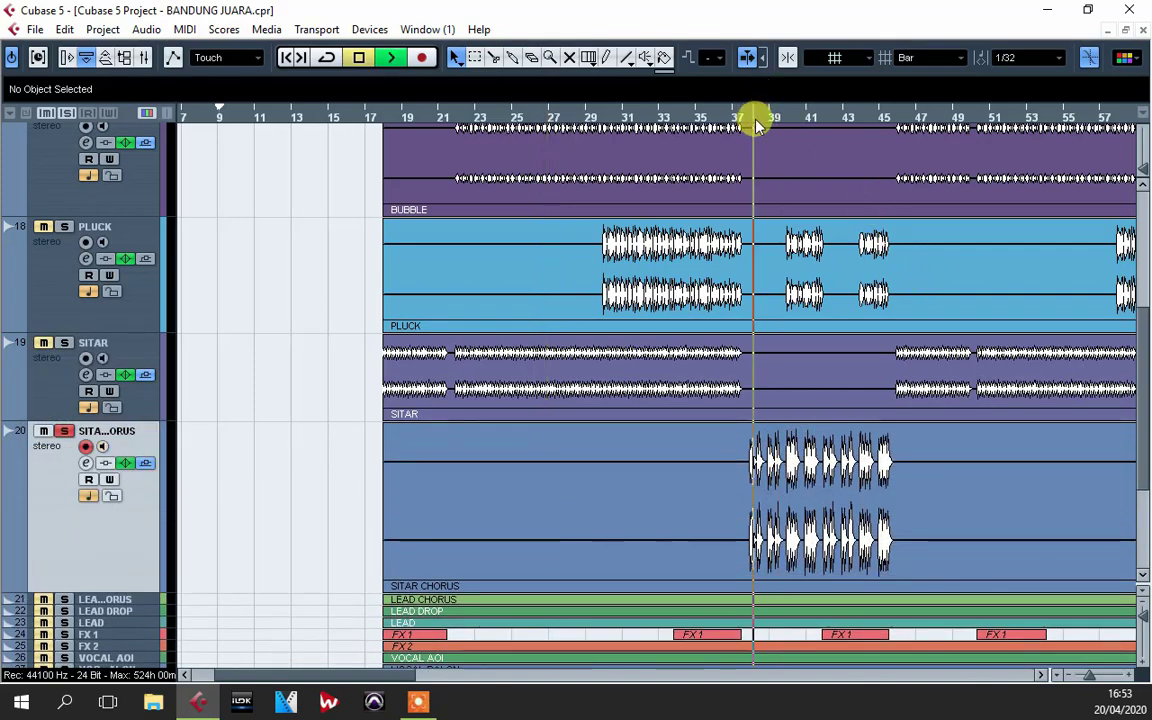
pyautogui.press('space')
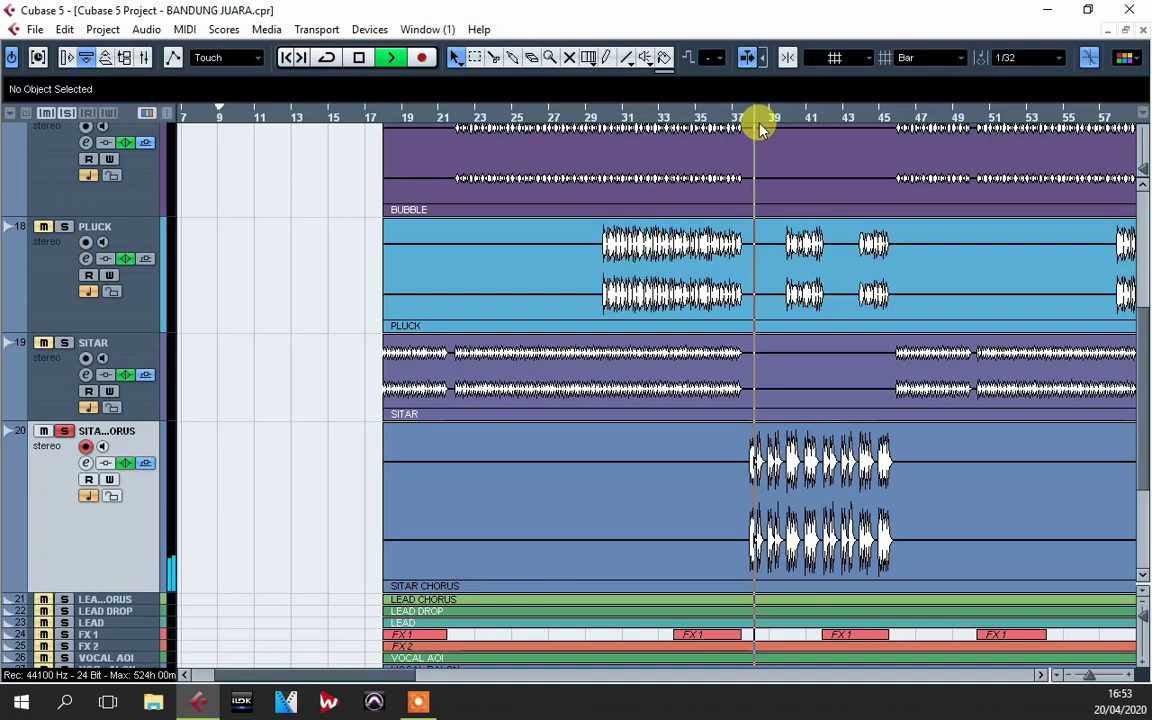
# - Examine the equalizer and sends in the SITAR CHORUS channel settings, stop playback and close them
pyautogui.click(86, 462)
pyautogui.press('space')
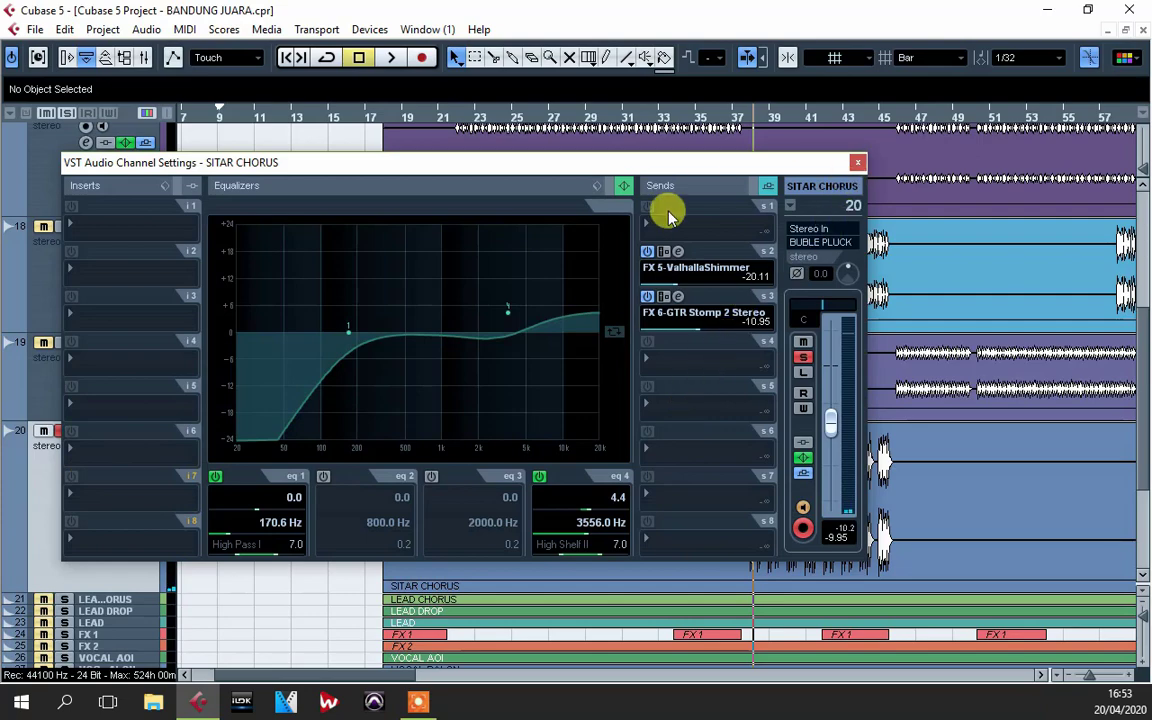
pyautogui.click(856, 162)
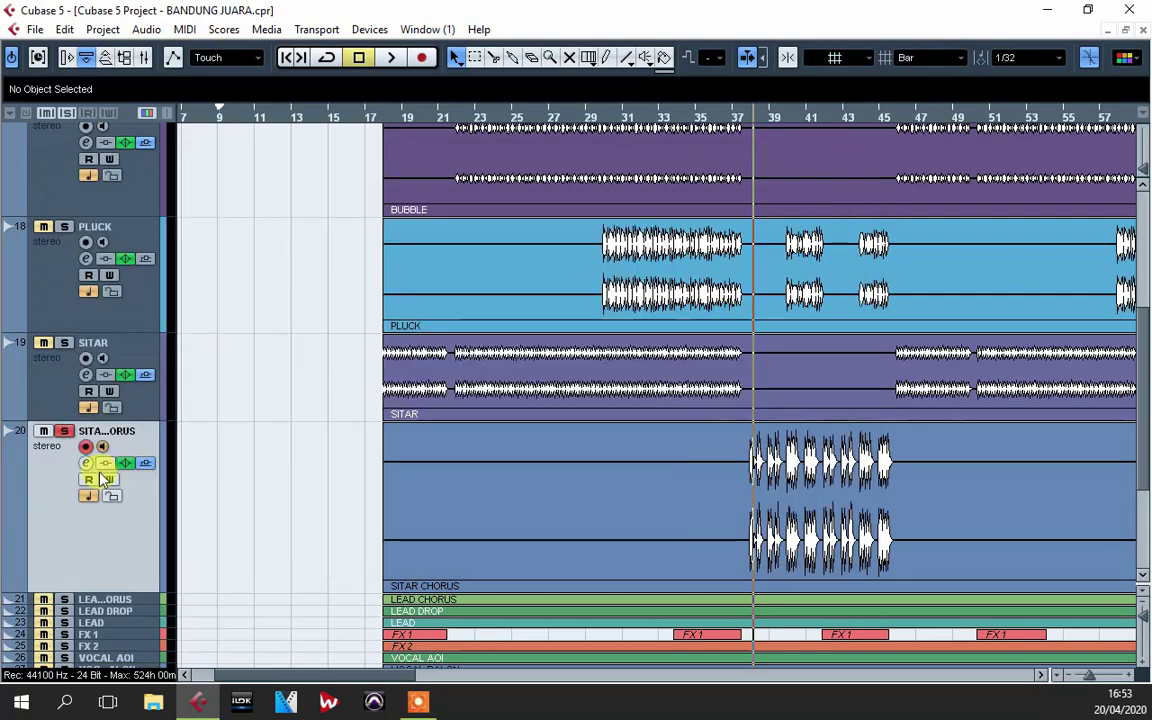
# - Unsolo SITAR CHORUS, enlarge and solo the LEAD CHORUS, LEAD DROP and LEAD tracks, and play them from about bar 38
pyautogui.scroll(-5, 140, 547)
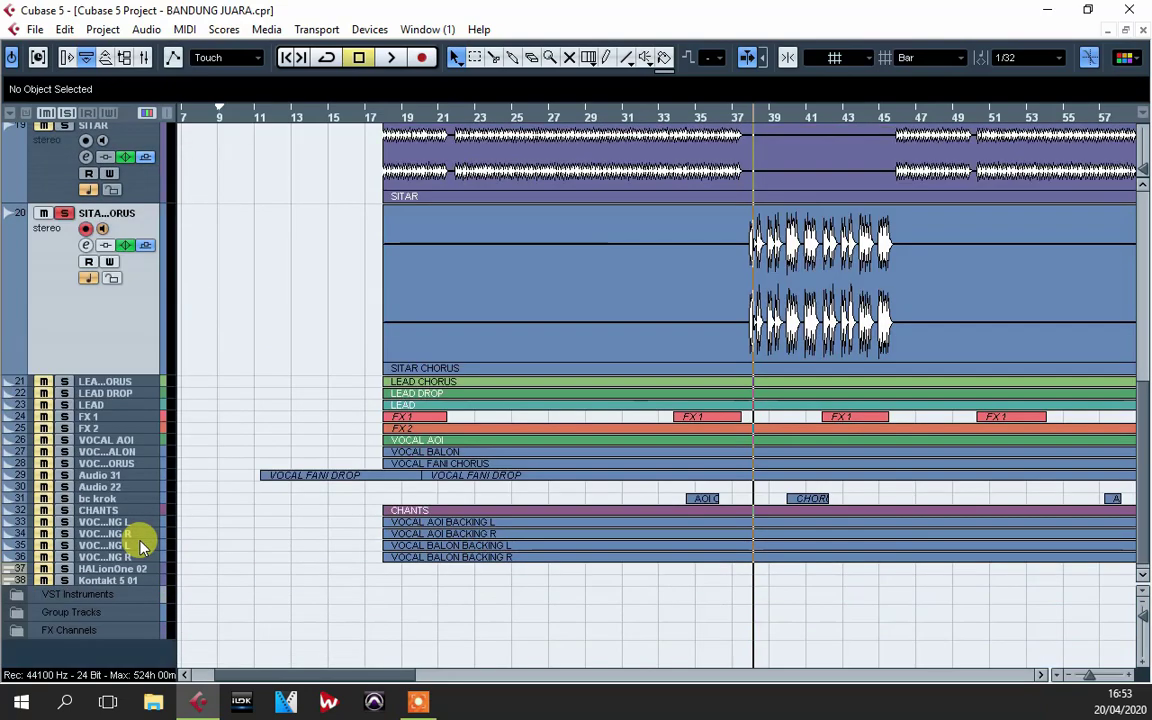
pyautogui.click(64, 214)
pyautogui.moveTo(144, 386); pyautogui.dragTo(120, 413)
pyautogui.keyDown('ctrl'); pyautogui.click(65, 386); pyautogui.keyUp('ctrl')
pyautogui.press('space')
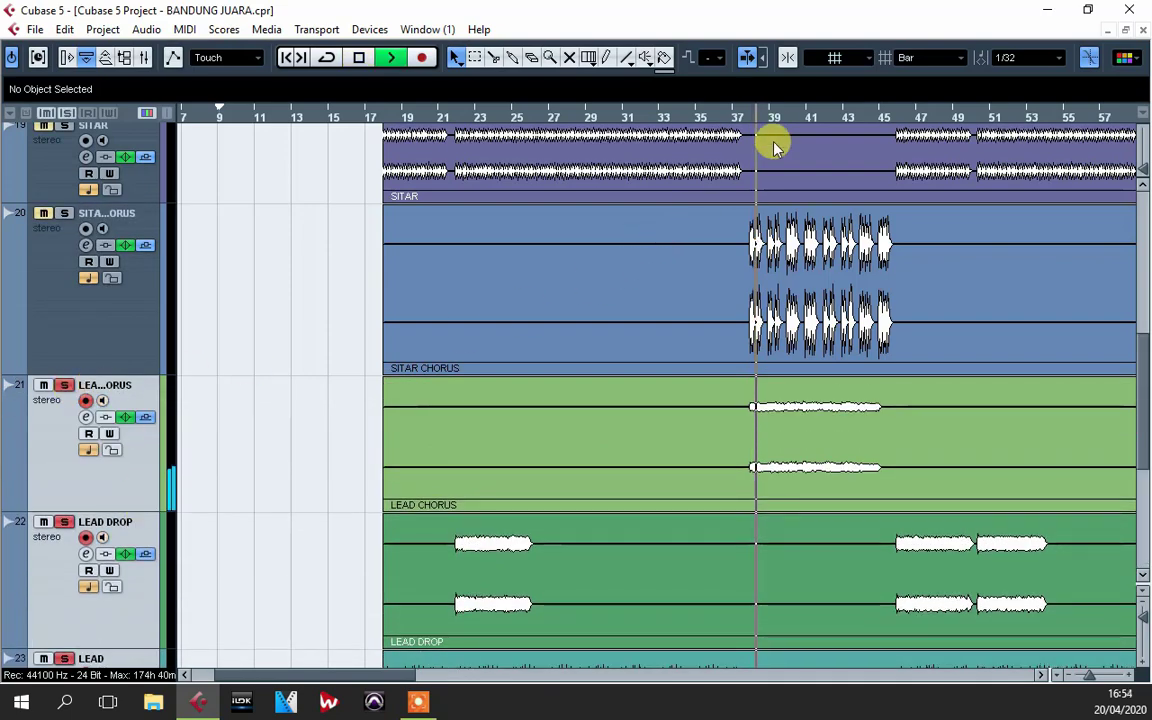
# - Examine the equalizer and sends in the LEAD CHORUS channel settings during playback, and close them
pyautogui.scroll(-2, 620, 378)
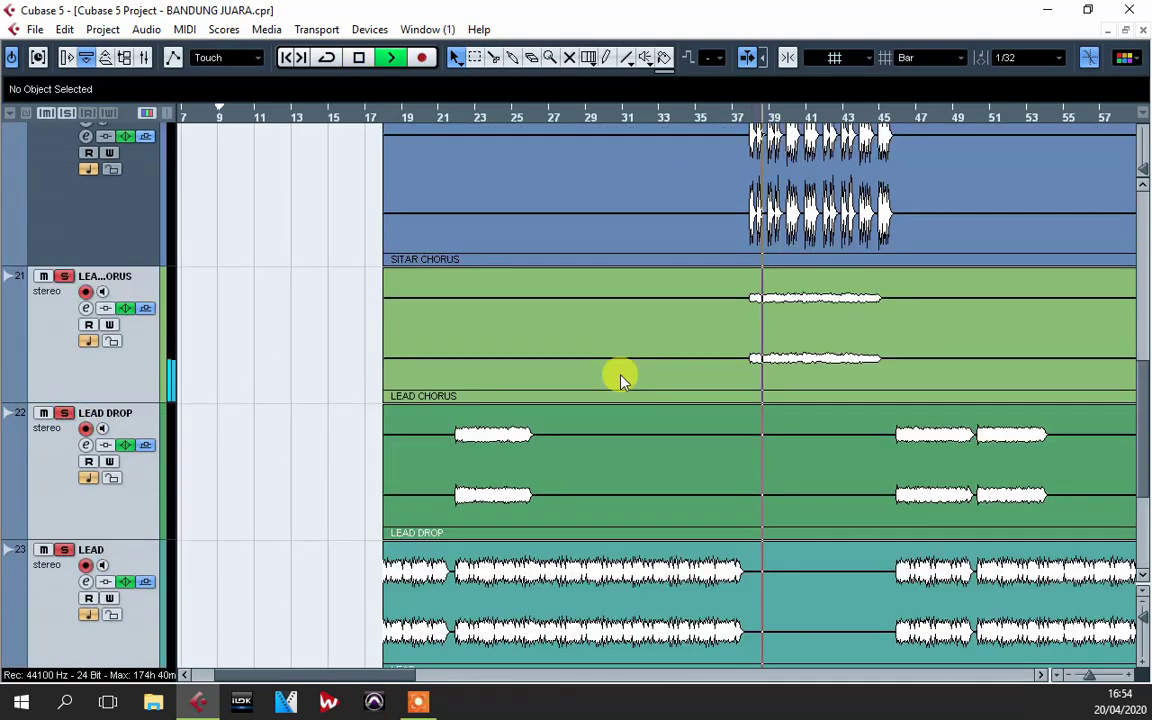
pyautogui.click(86, 308)
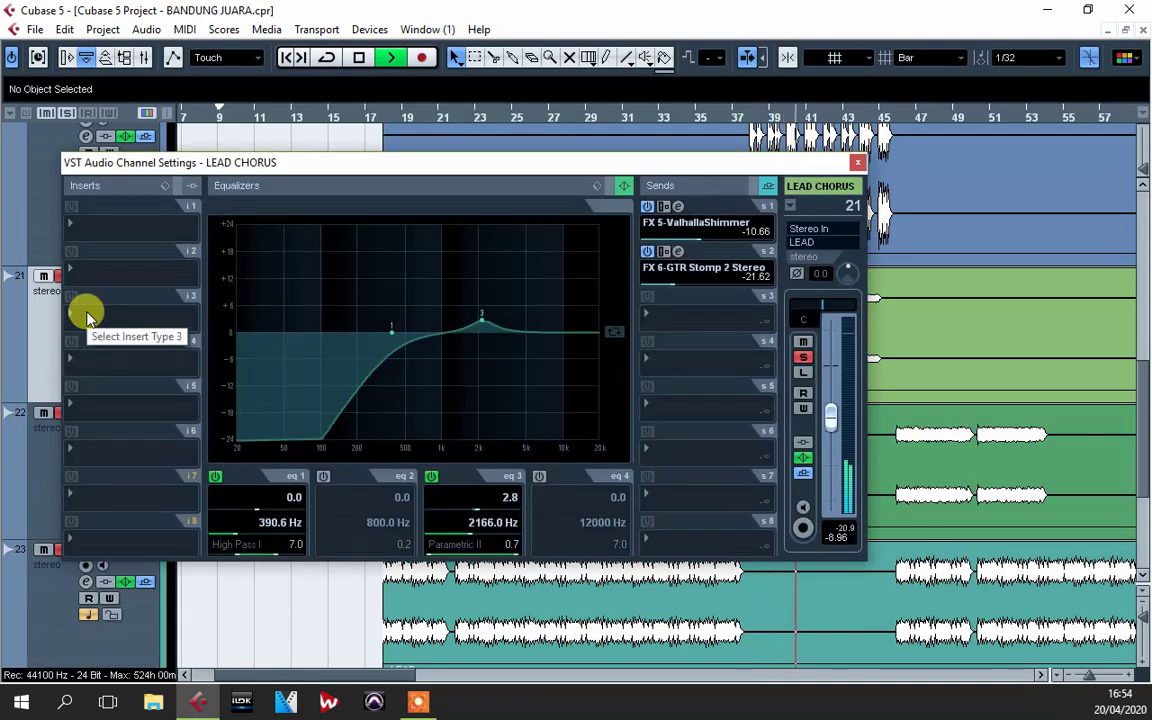
pyautogui.click(86, 317)
pyautogui.click(514, 170)
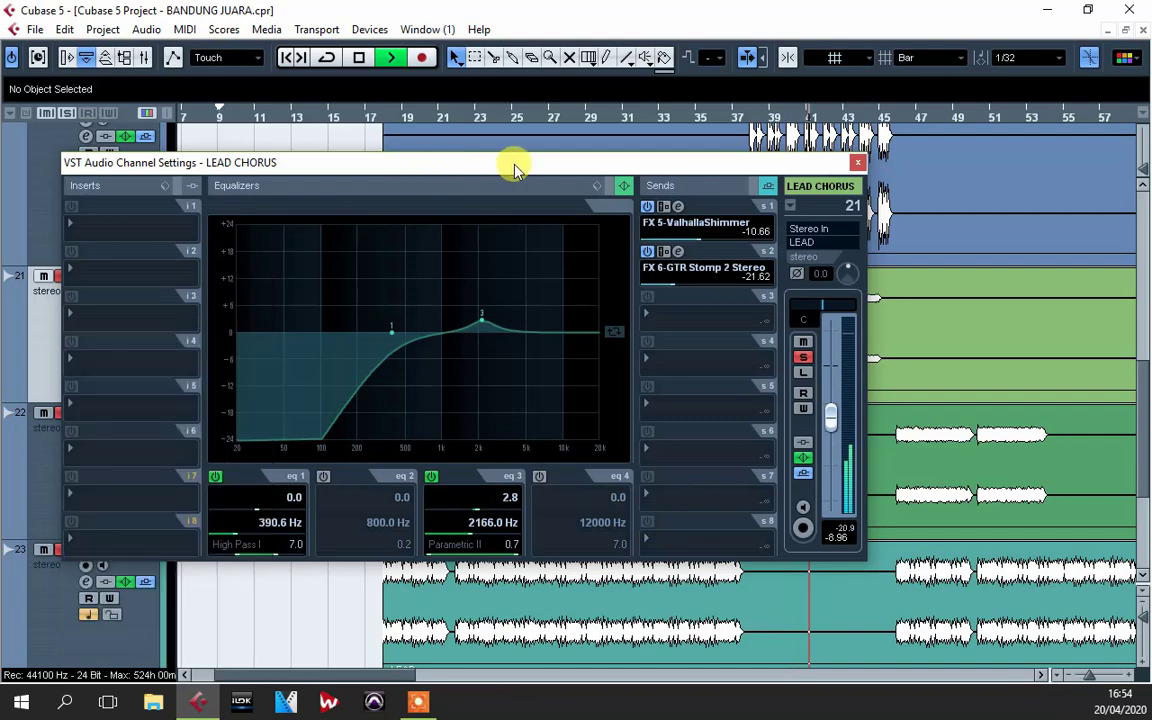
pyautogui.click(857, 162)
# - Examine the LEAD CHORUS channel's equalizer and sends through the mixer, and close its settings and the mixer
pyautogui.press('F3')
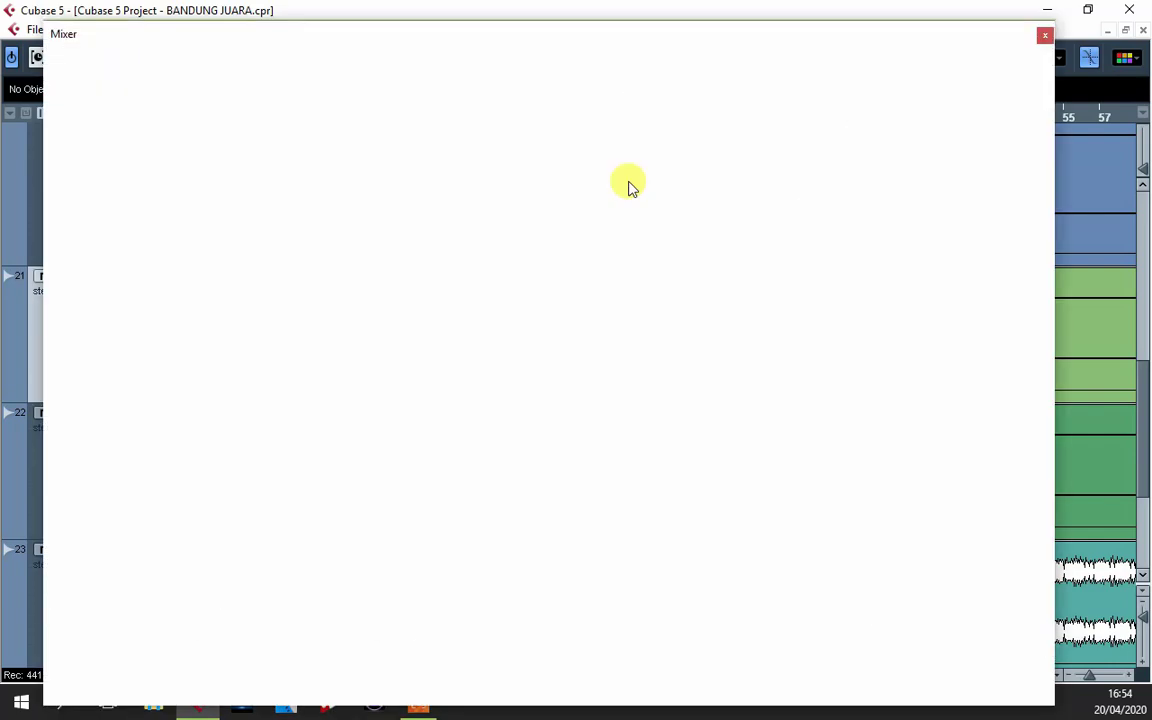
pyautogui.moveTo(456, 704); pyautogui.dragTo(497, 694)
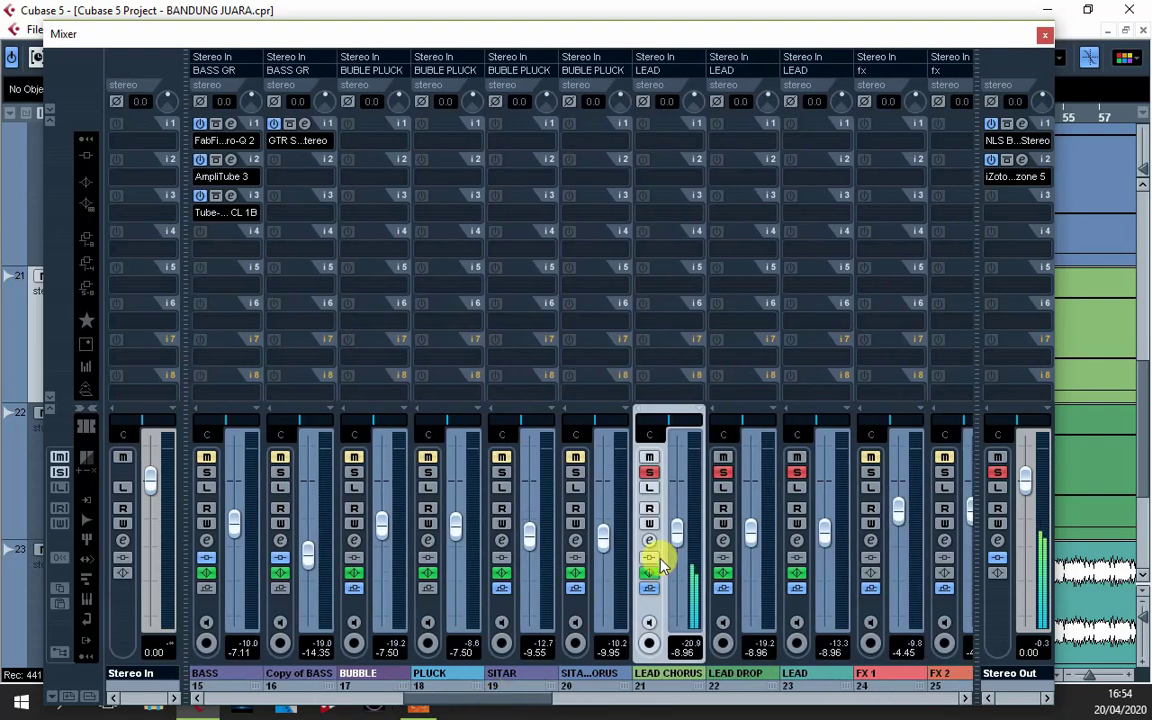
pyautogui.click(648, 541)
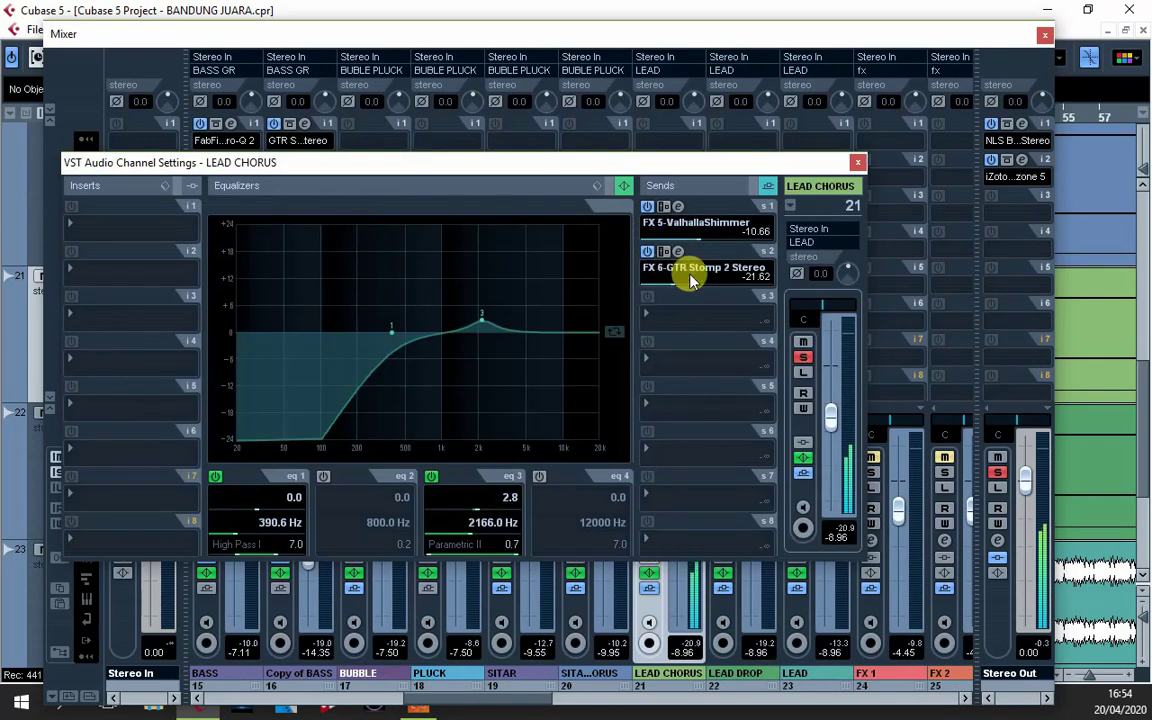
pyautogui.moveTo(689, 170); pyautogui.dragTo(700, 220)
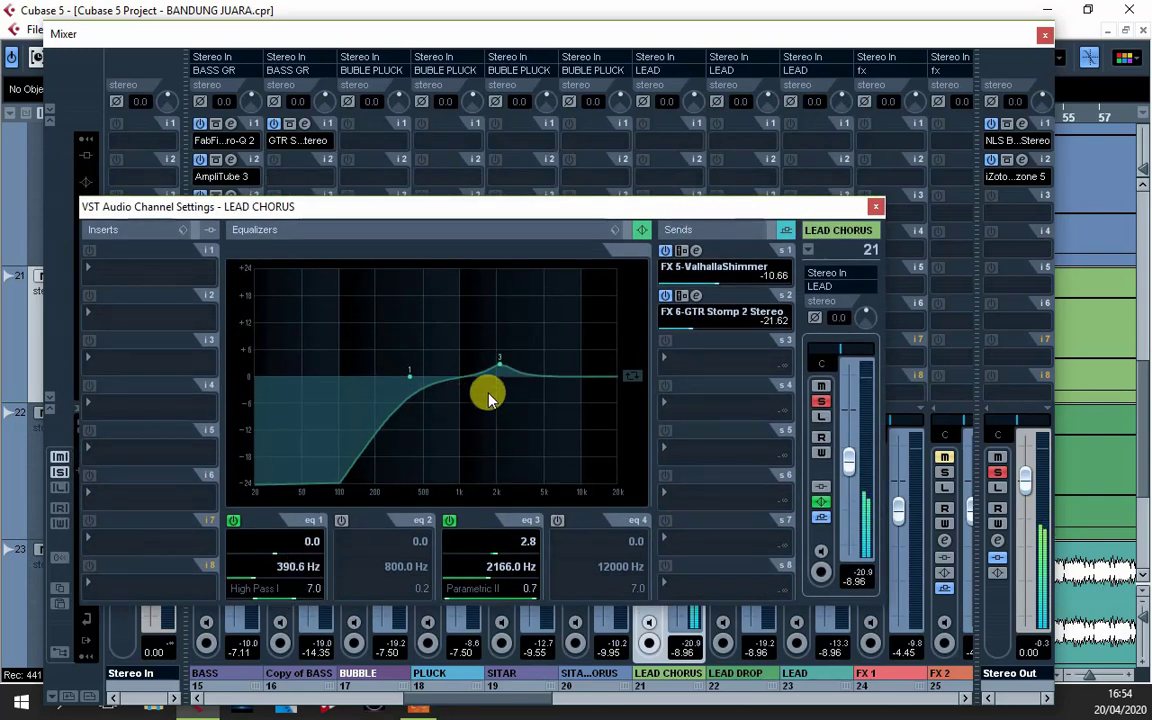
pyautogui.click(876, 210)
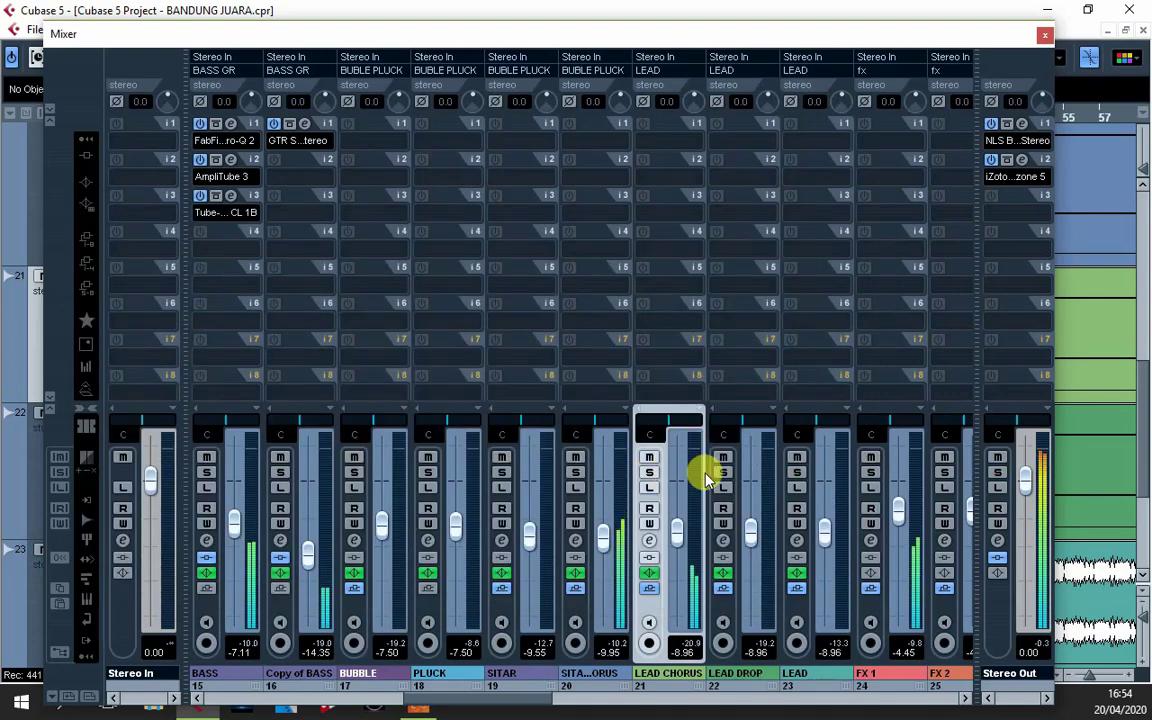
pyautogui.click(1043, 40)
# - Solo the LEAD CHORUS, LEAD DROP and LEAD tracks again and play them from about bar 25
pyautogui.scroll(-2, 98, 470)
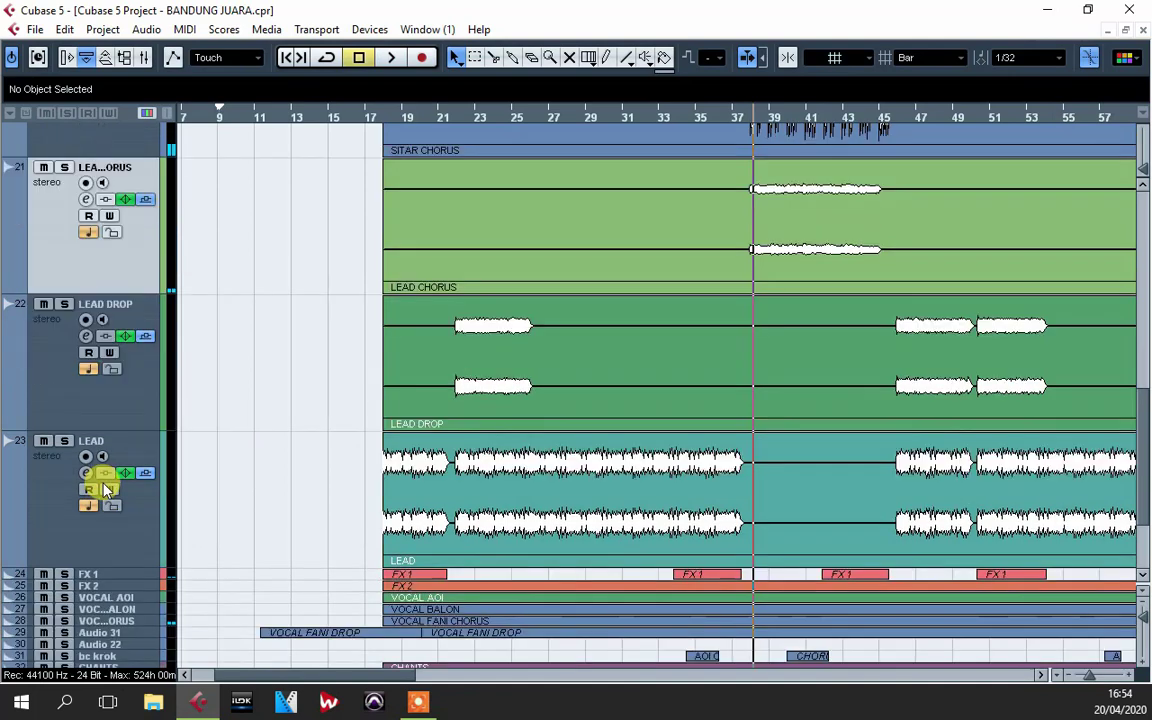
pyautogui.press('space')
pyautogui.click(63, 168)
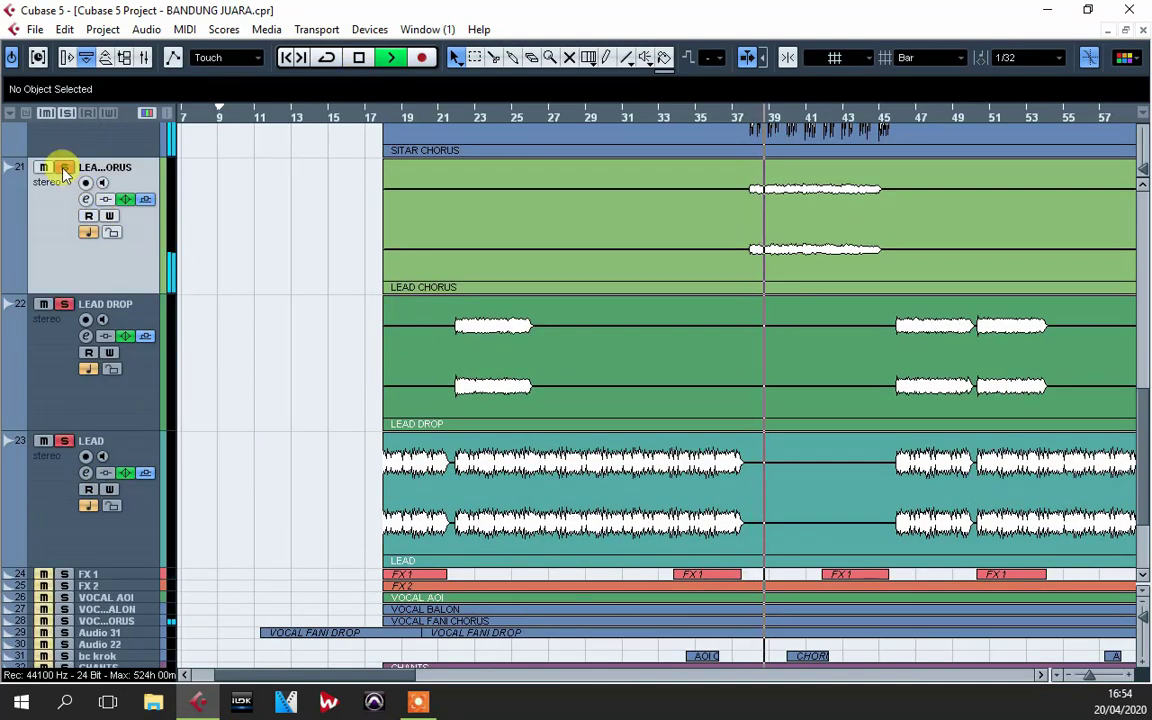
pyautogui.press('space')
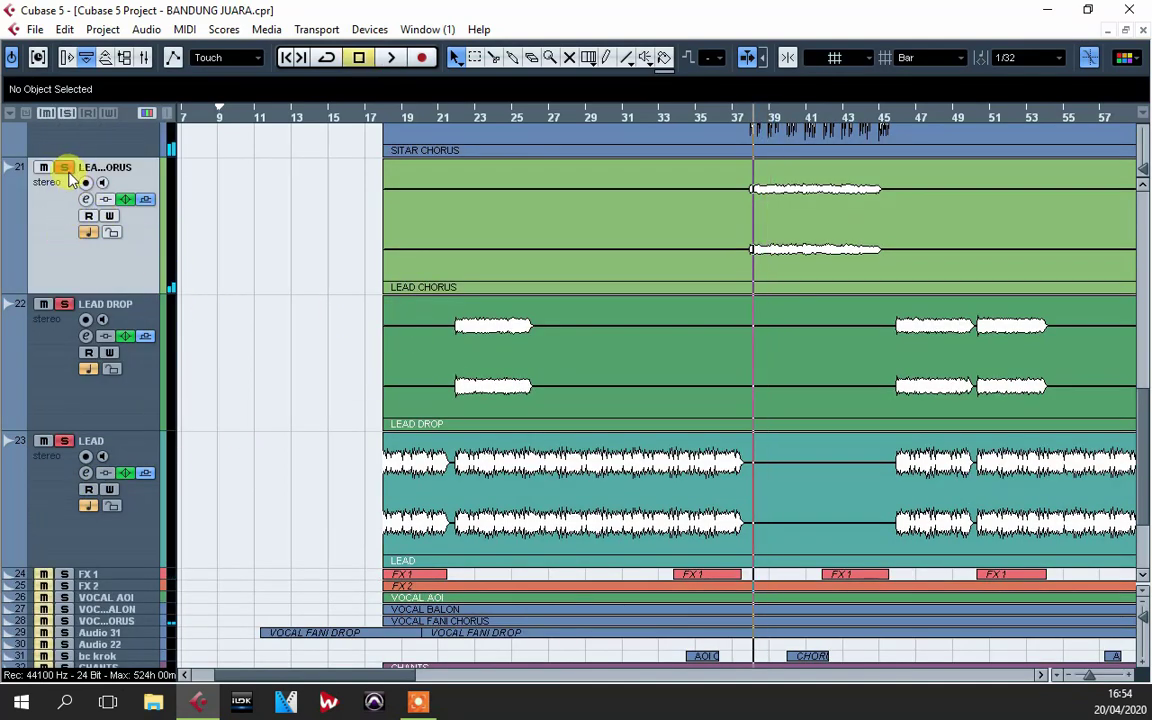
pyautogui.click(516, 120)
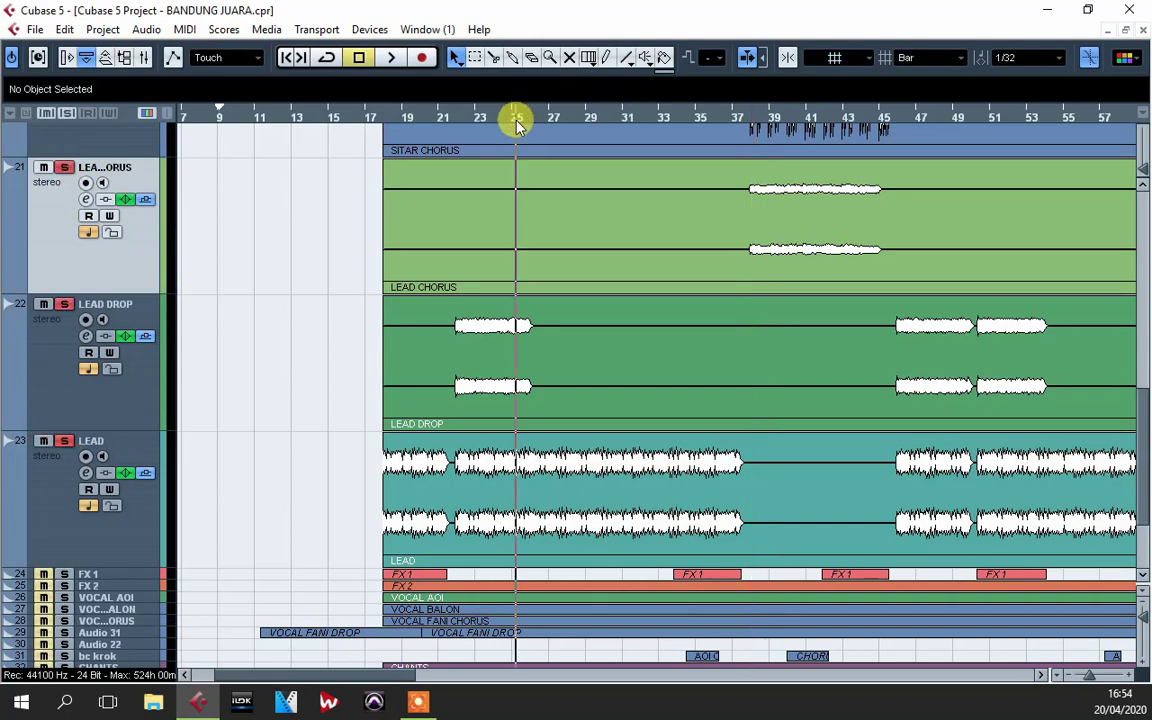
pyautogui.press('space')
# - Play from about bar 18, select only the LEAD track, examine the equalizer and sends in its channel settings and close them
pyautogui.keyDown('shift'); pyautogui.click(51, 489); pyautogui.keyUp('shift')
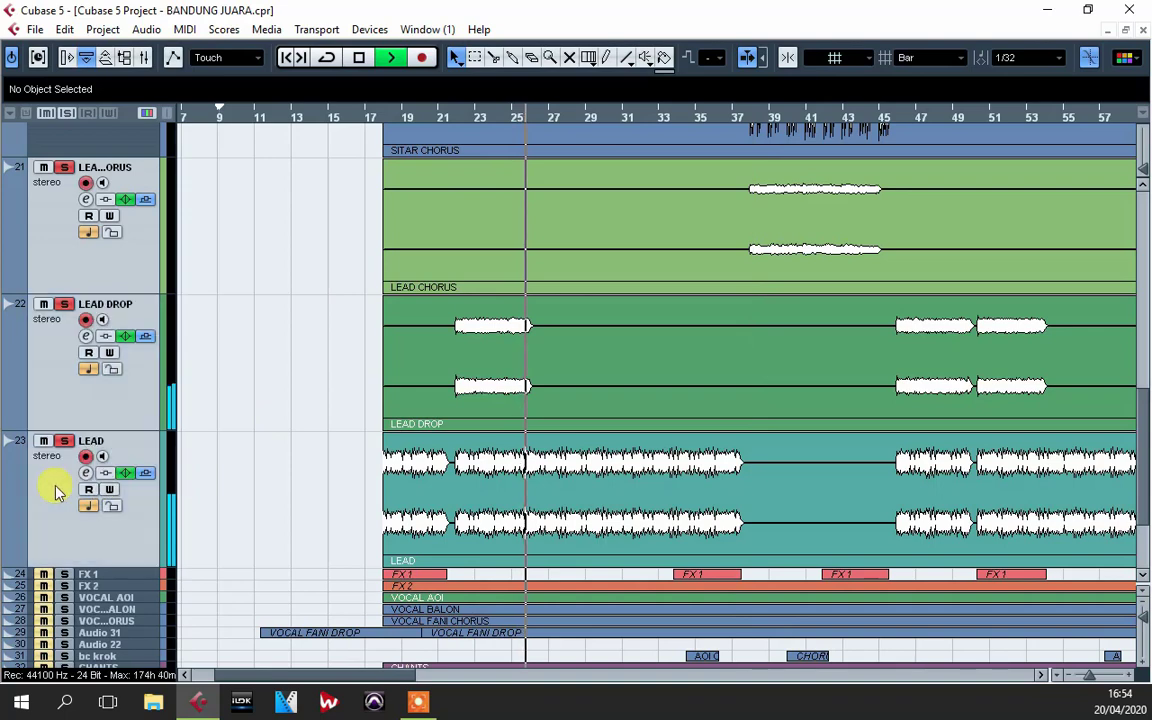
pyautogui.click(388, 118)
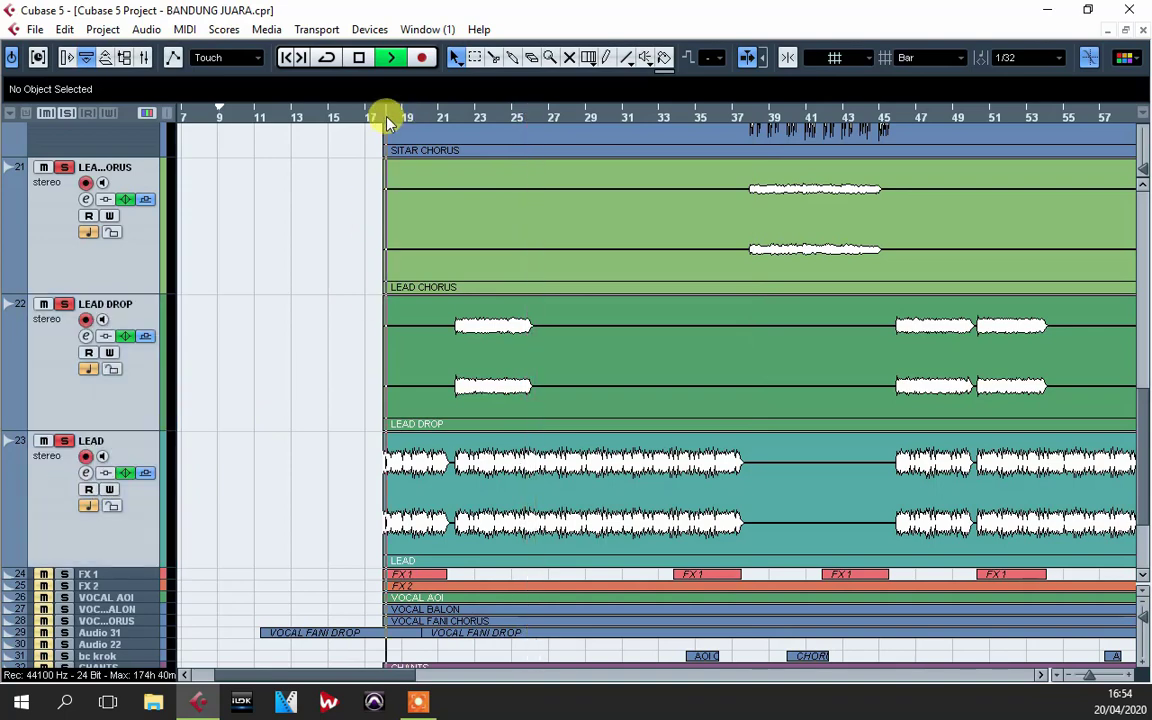
pyautogui.click(60, 487)
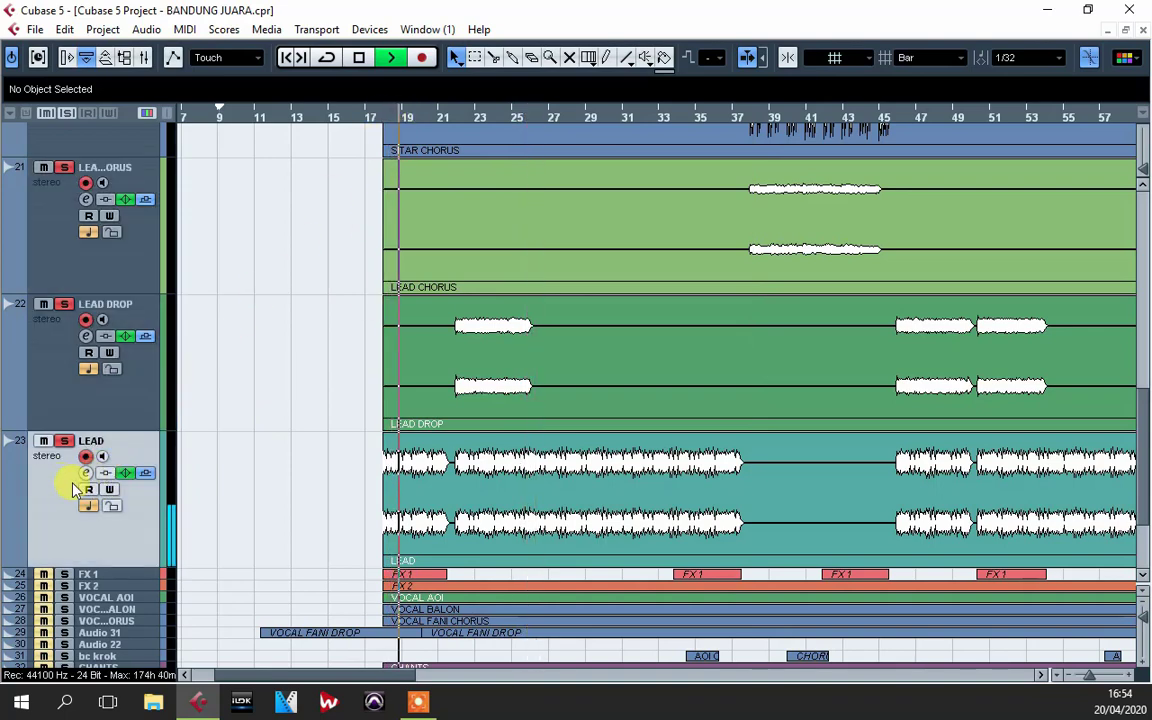
pyautogui.click(86, 473)
pyautogui.moveTo(599, 207); pyautogui.dragTo(620, 142)
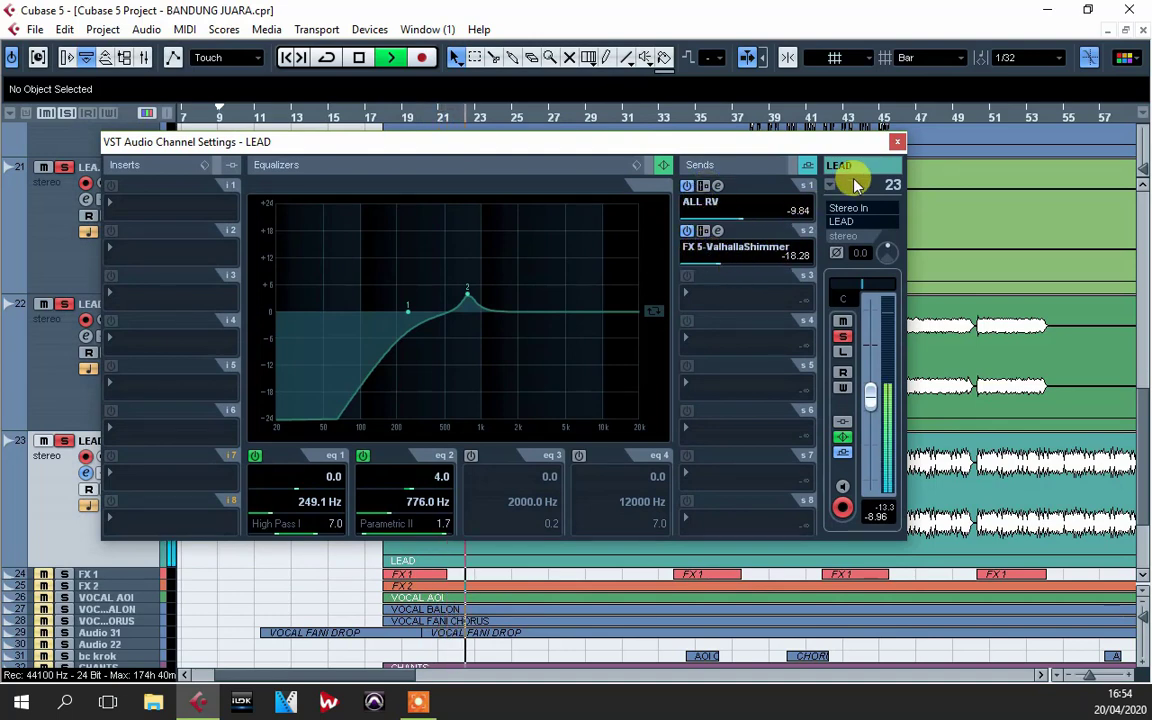
pyautogui.click(897, 142)
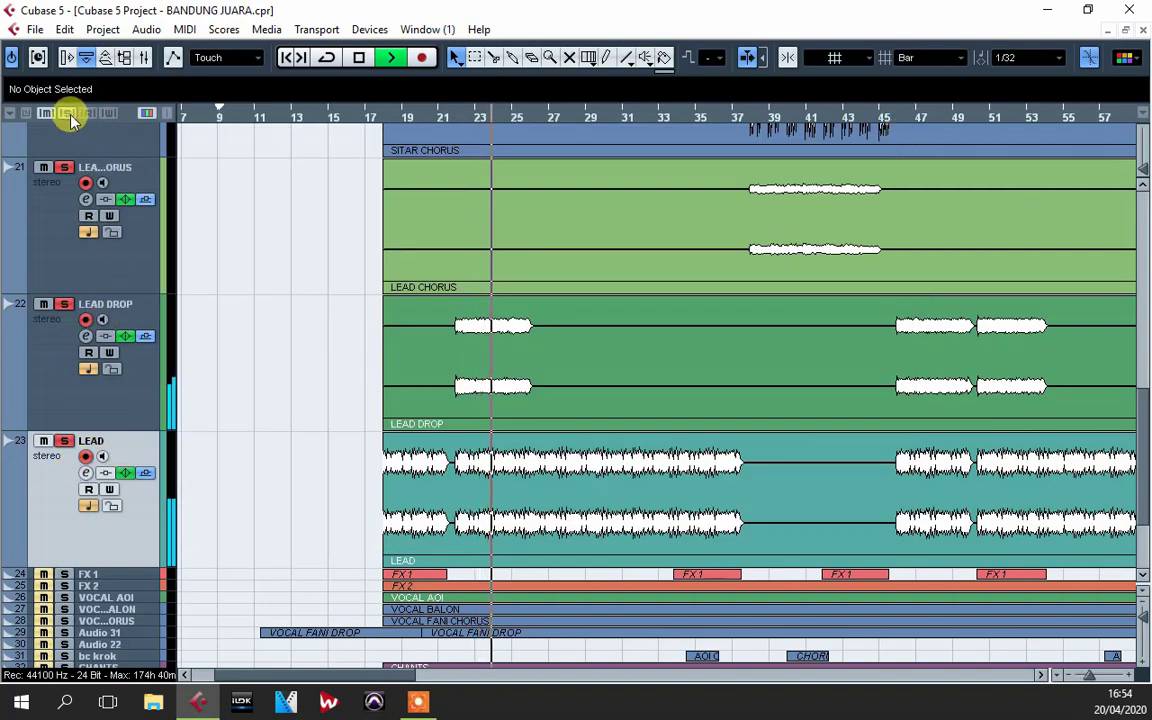
# - Stop playback, unsolo the lead tracks, enlarge and solo the FX 1 and FX 2 tracks, and play them from about bar 19
pyautogui.scroll(-1, 140, 410)
pyautogui.press('space')
pyautogui.click(74, 466)
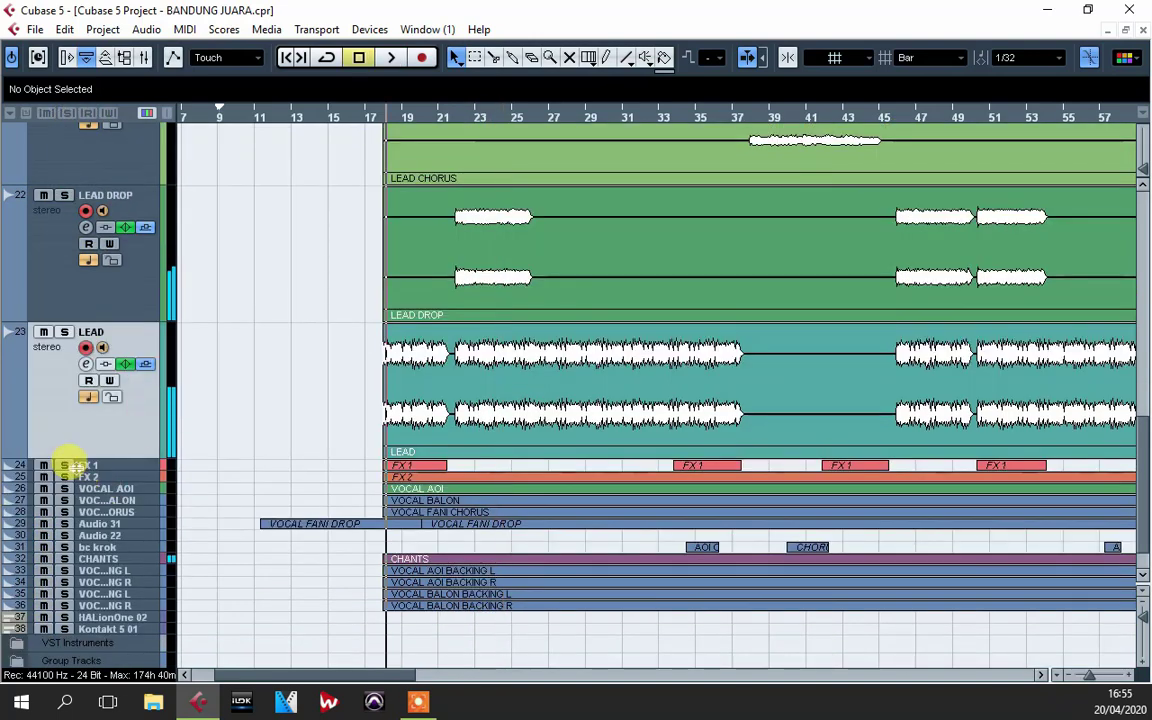
pyautogui.click(65, 466)
pyautogui.moveTo(138, 469); pyautogui.dragTo(121, 591)
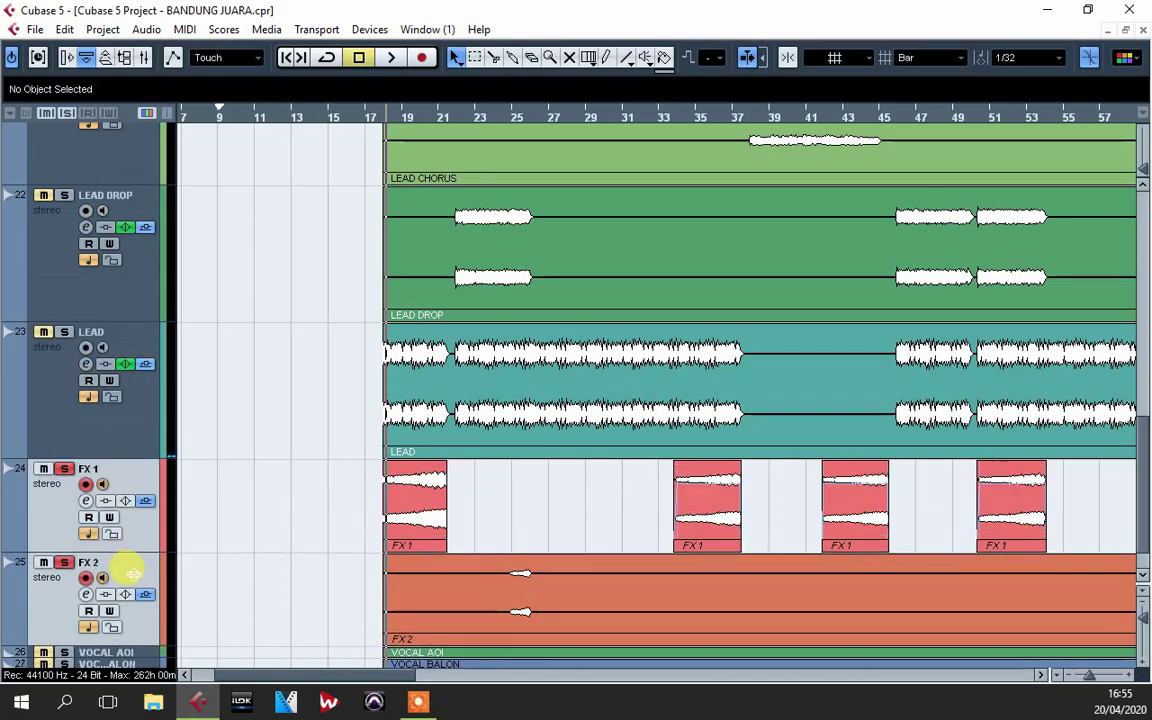
pyautogui.click(403, 118)
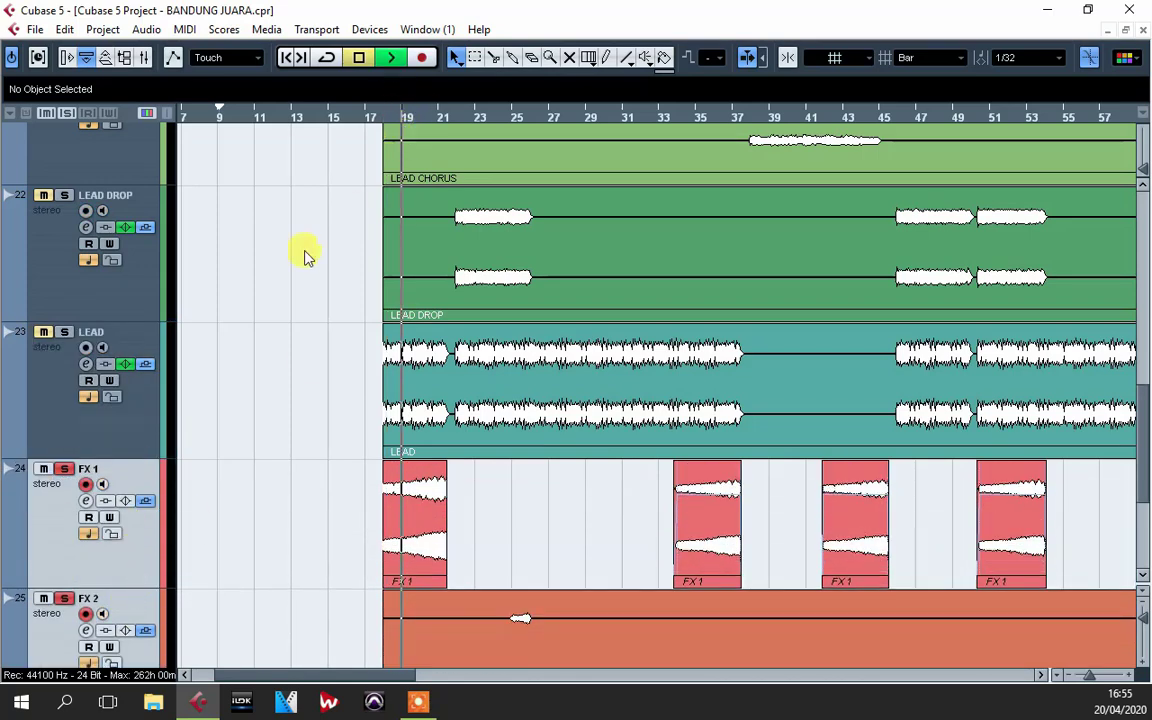
pyautogui.scroll(-3, 175, 411)
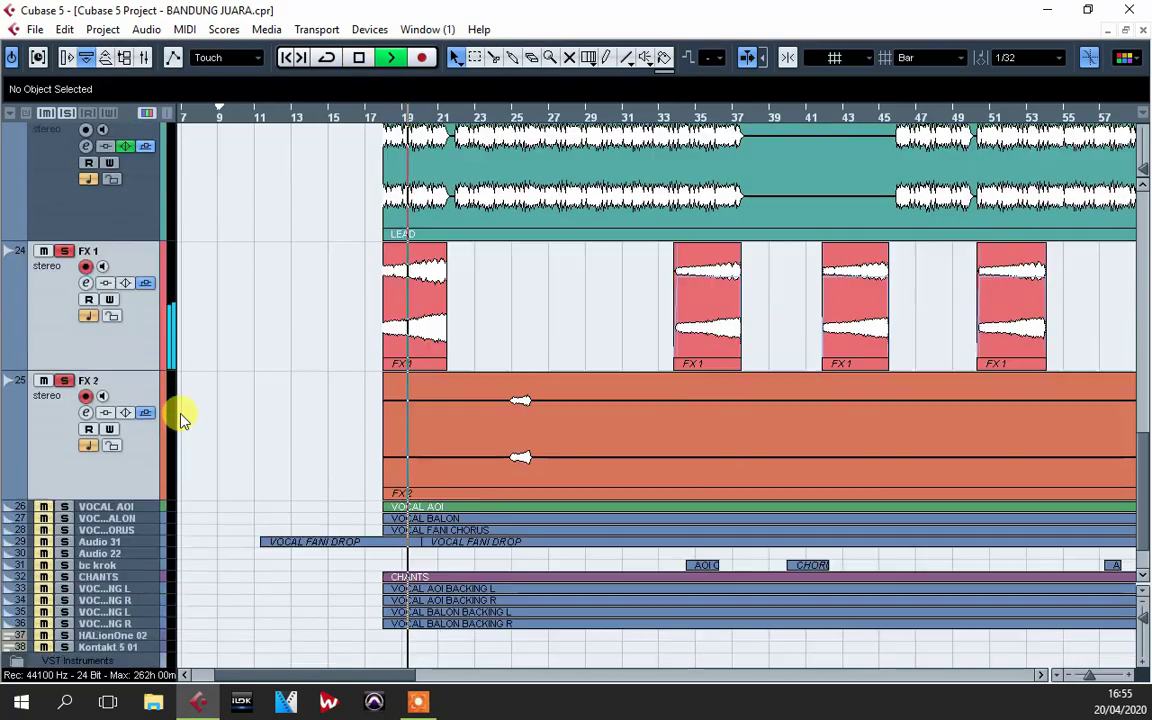
# - Examine the FX 1 channel's equalizer and sends through the mixer, and close its settings and the mixer
pyautogui.press('space')
pyautogui.click(88, 285)
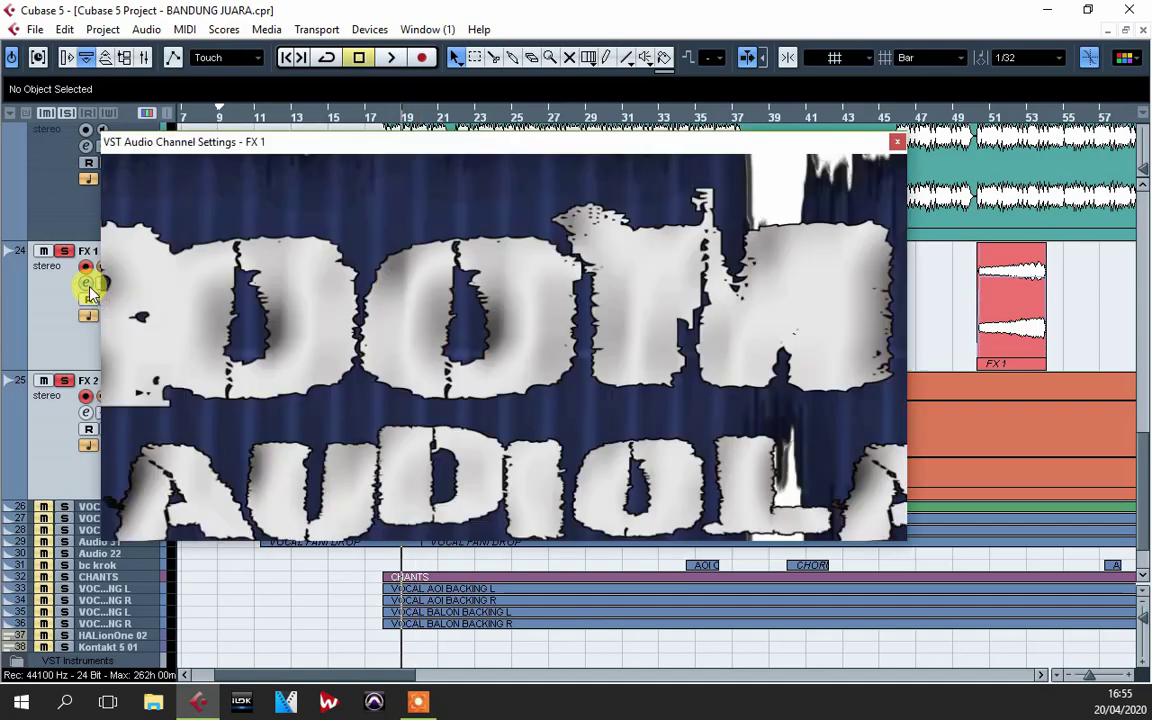
pyautogui.click(897, 142)
pyautogui.press('F3')
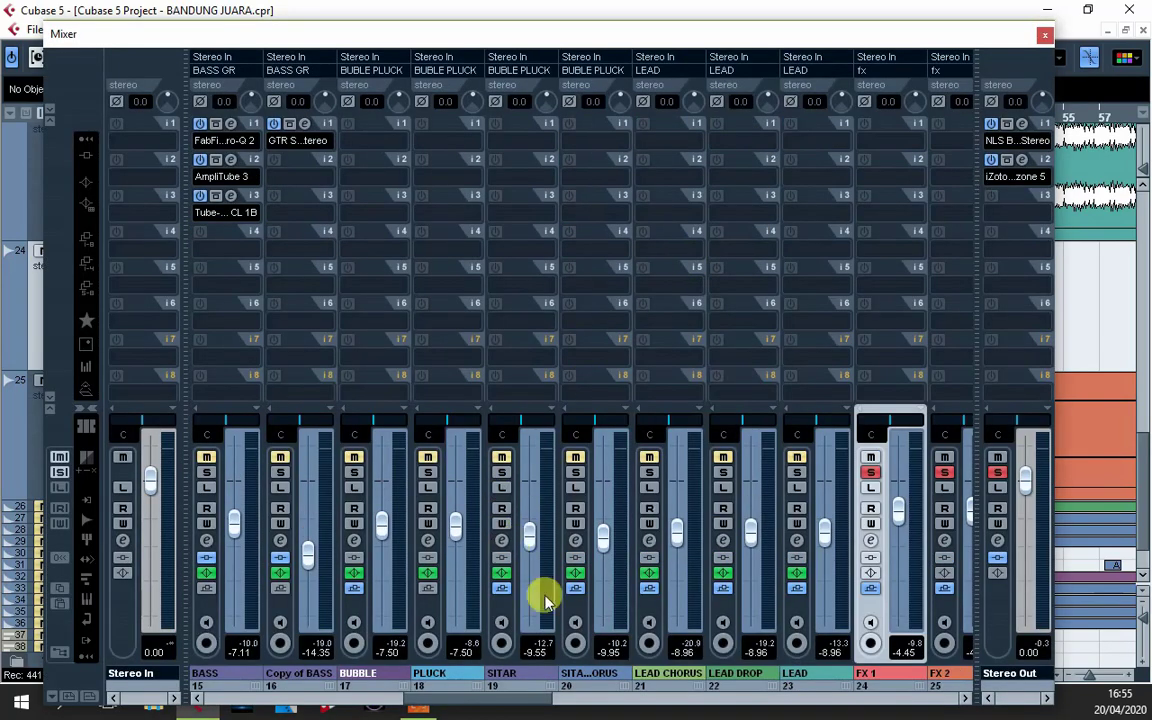
pyautogui.moveTo(481, 699); pyautogui.dragTo(541, 661)
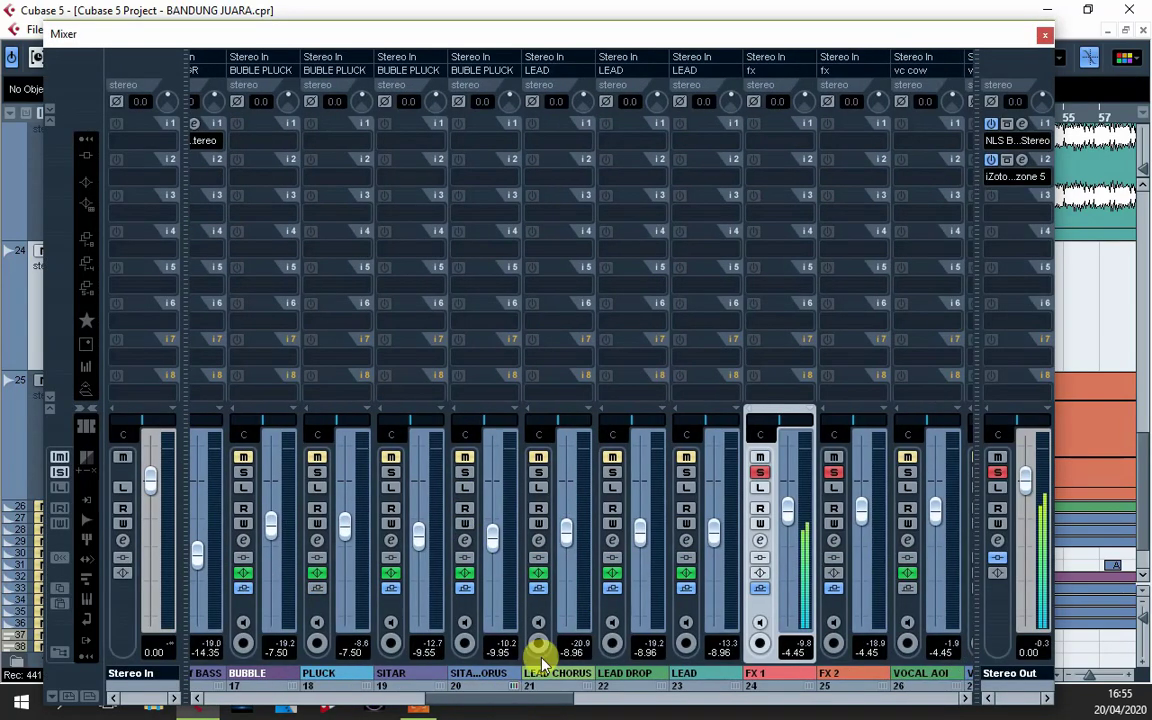
pyautogui.click(760, 540)
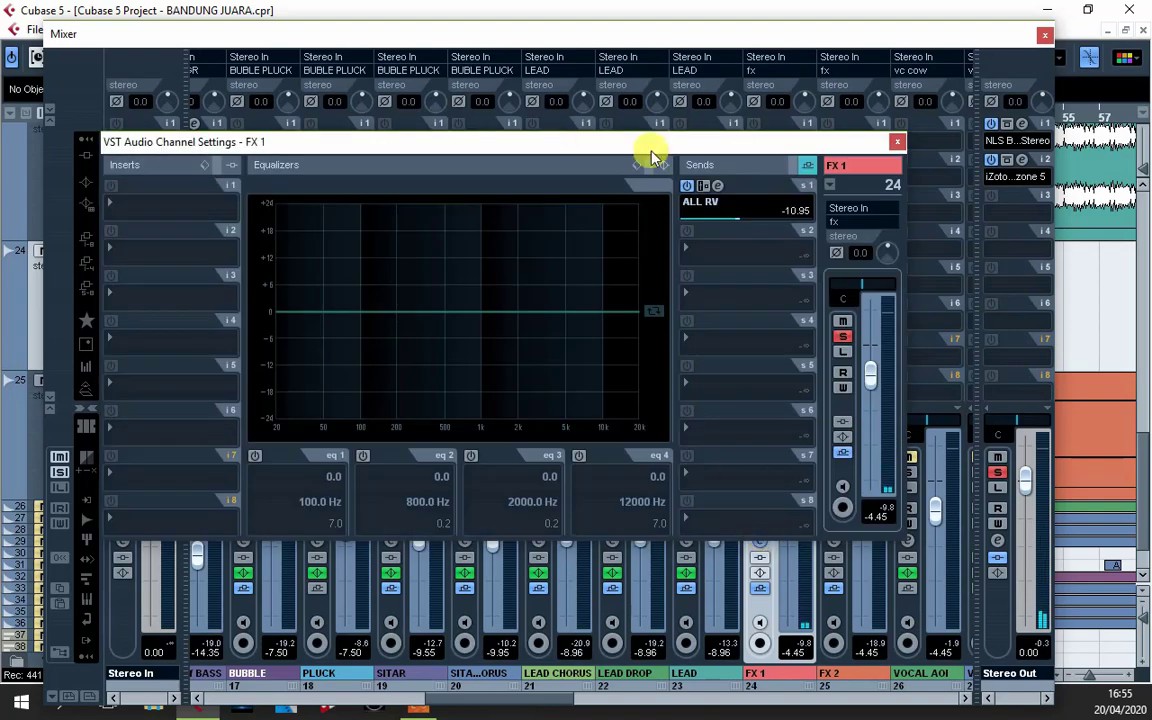
pyautogui.click(898, 145)
pyautogui.click(1043, 36)
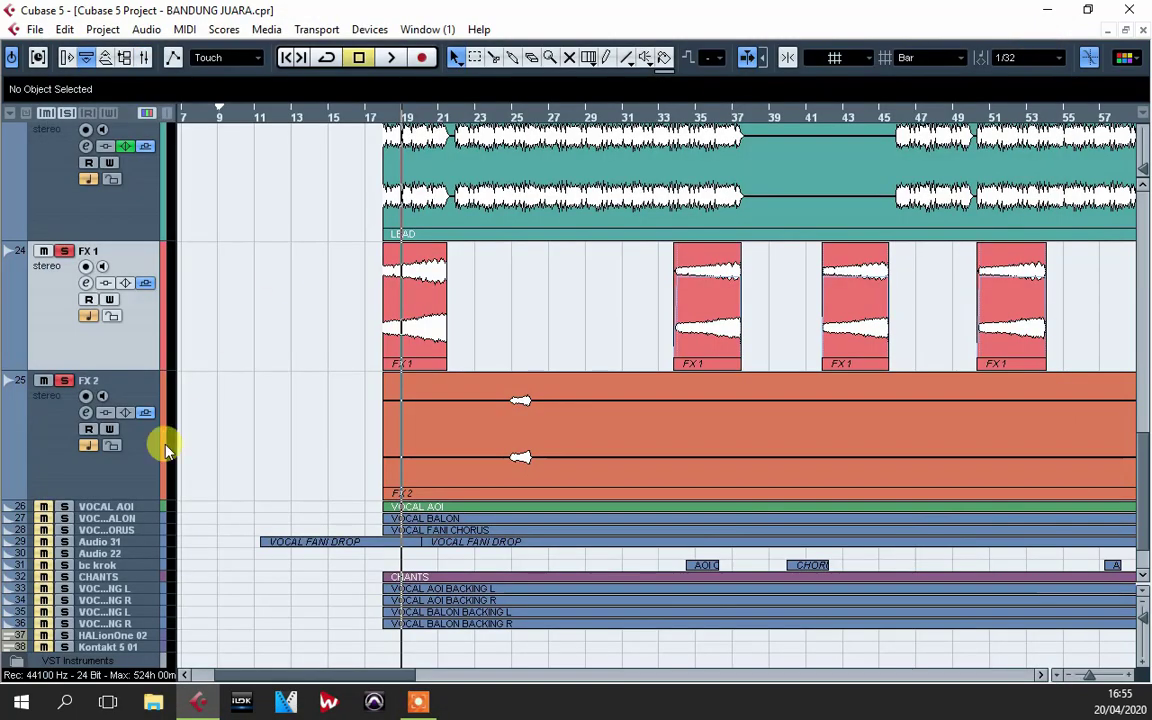
# - Play the short FX 2 sound from about bar 25 and stop playback
pyautogui.click(516, 118)
pyautogui.press('space')
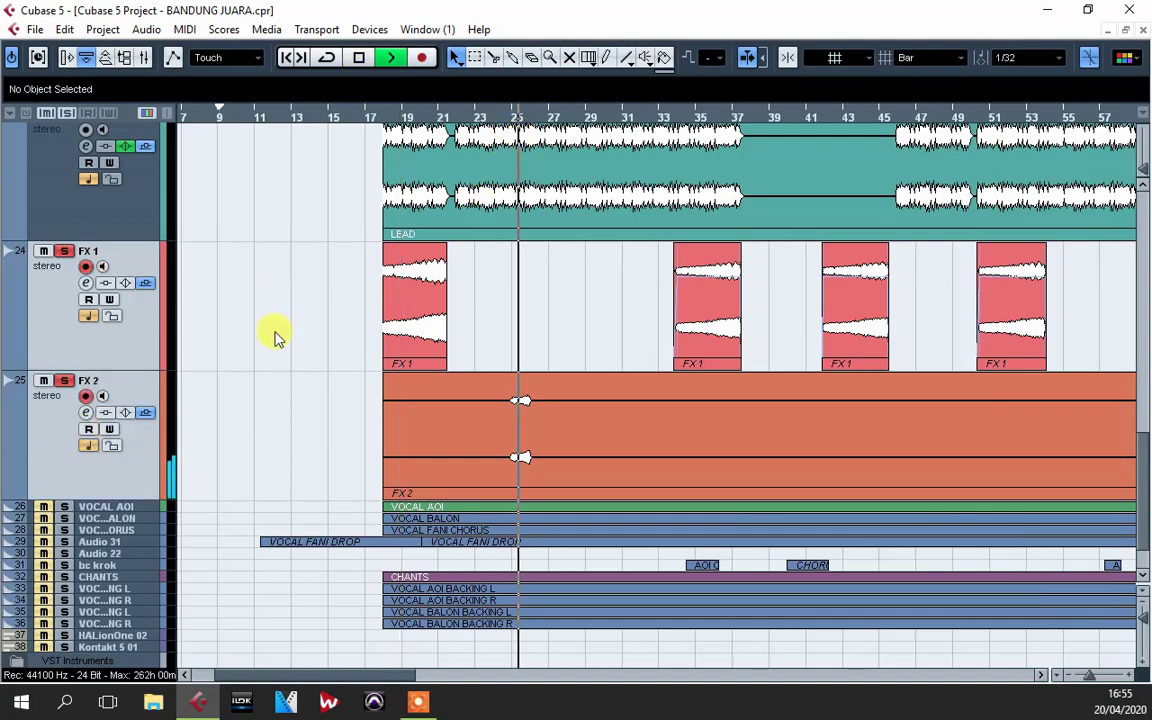
pyautogui.press('space')
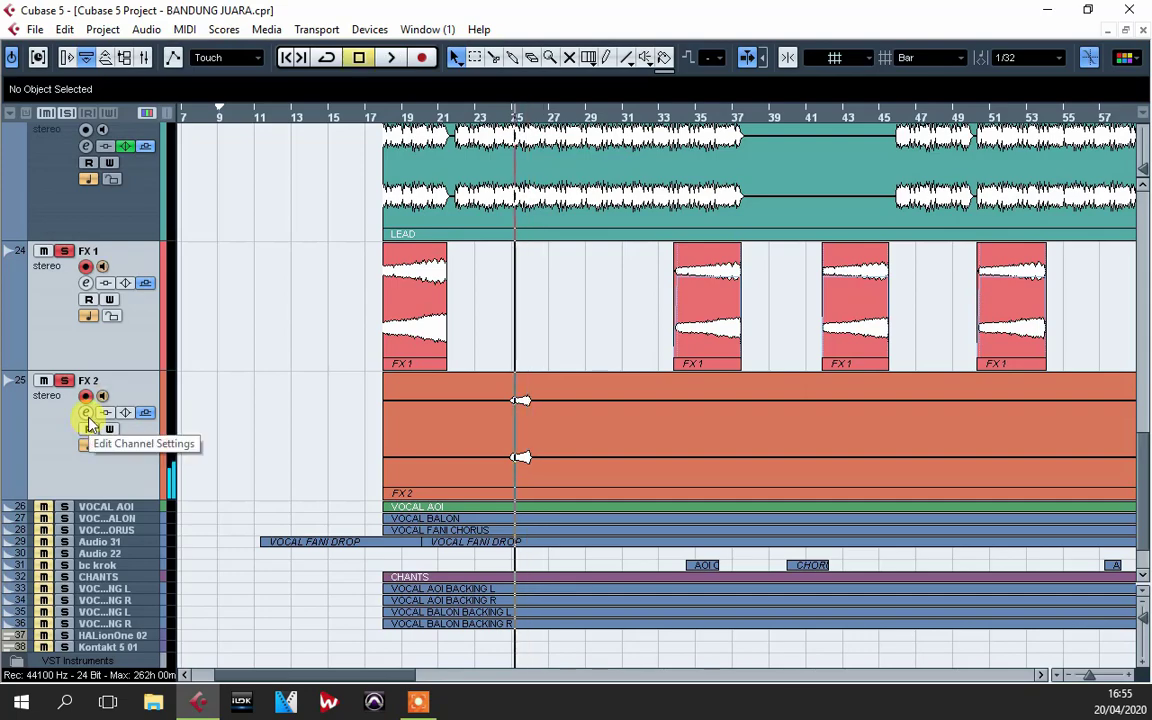
# - Examine the FX 2 channel's ALL RV and GTR Stomp 2 Stereo sends with their effect settings, and close all the windows
pyautogui.click(86, 413)
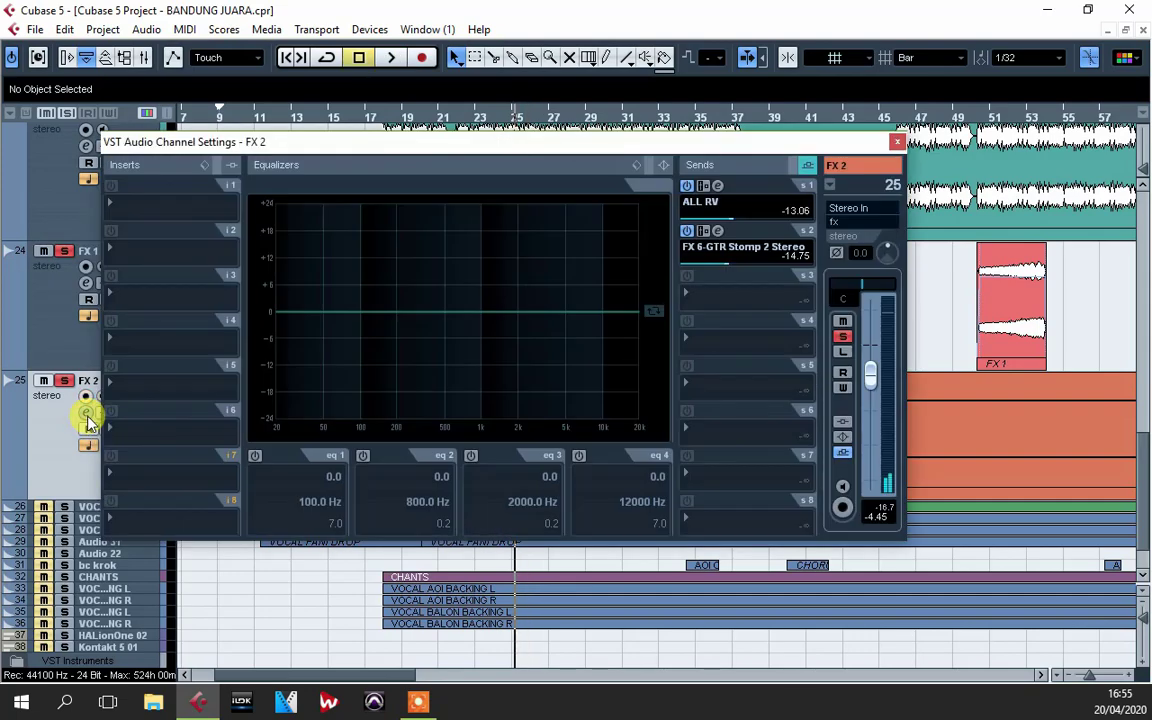
pyautogui.click(717, 187)
pyautogui.click(931, 175)
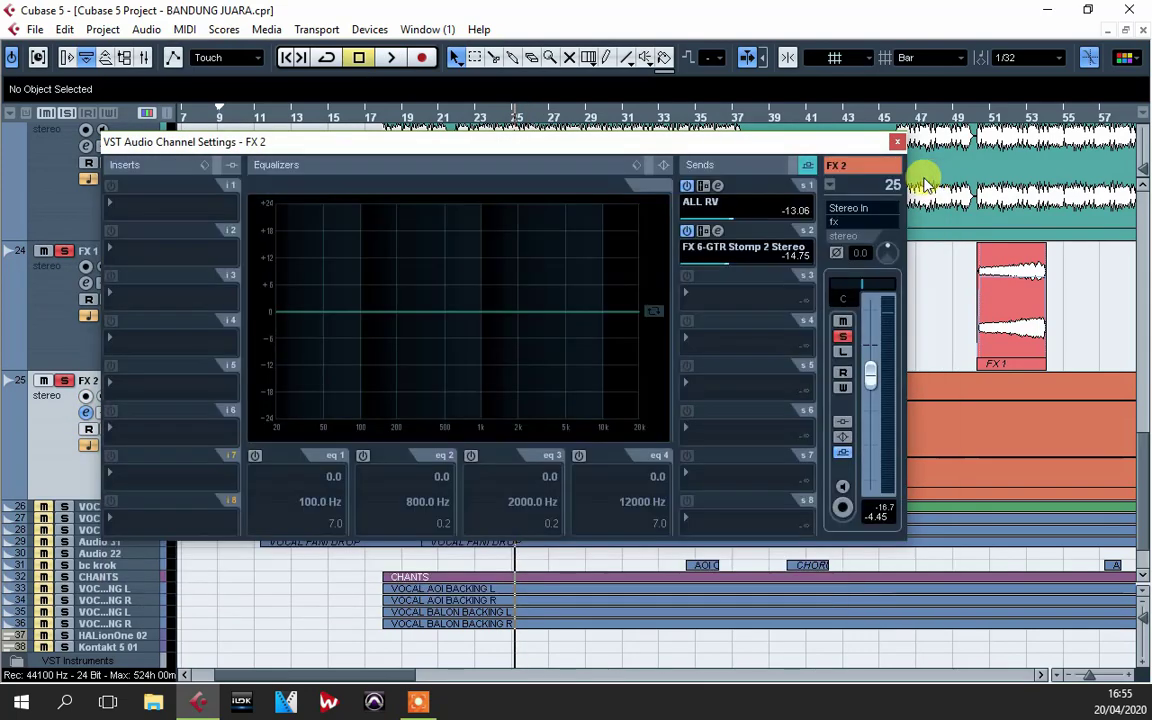
pyautogui.click(717, 231)
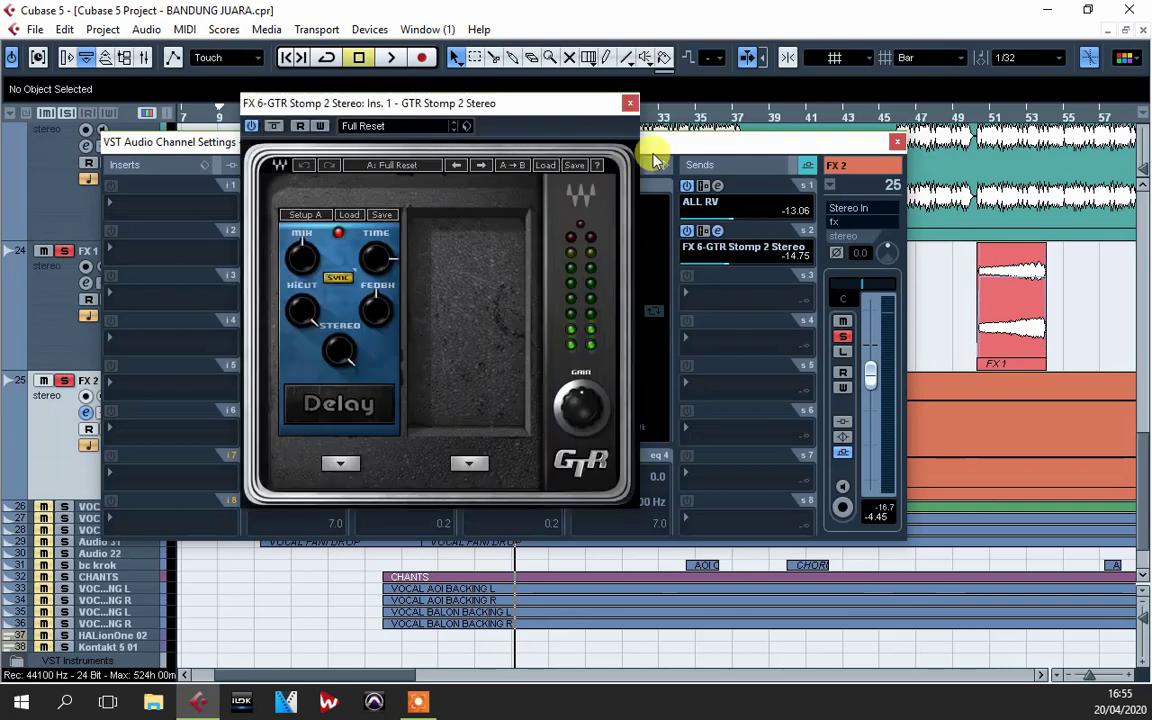
pyautogui.click(637, 103)
pyautogui.click(897, 142)
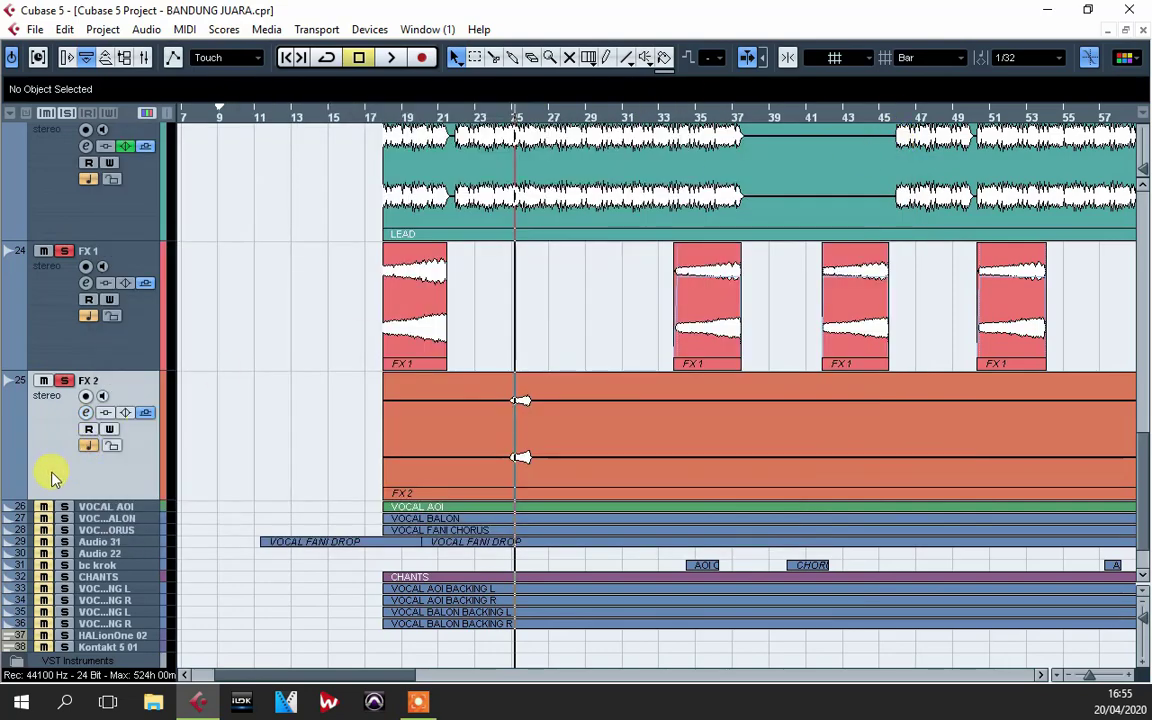
# - Unsolo the FX tracks, enlarge and solo the VOCAL AOI and VOCAL BALON tracks, and play them from about bar 27
pyautogui.scroll(-3, 62, 410)
pyautogui.click(63, 303)
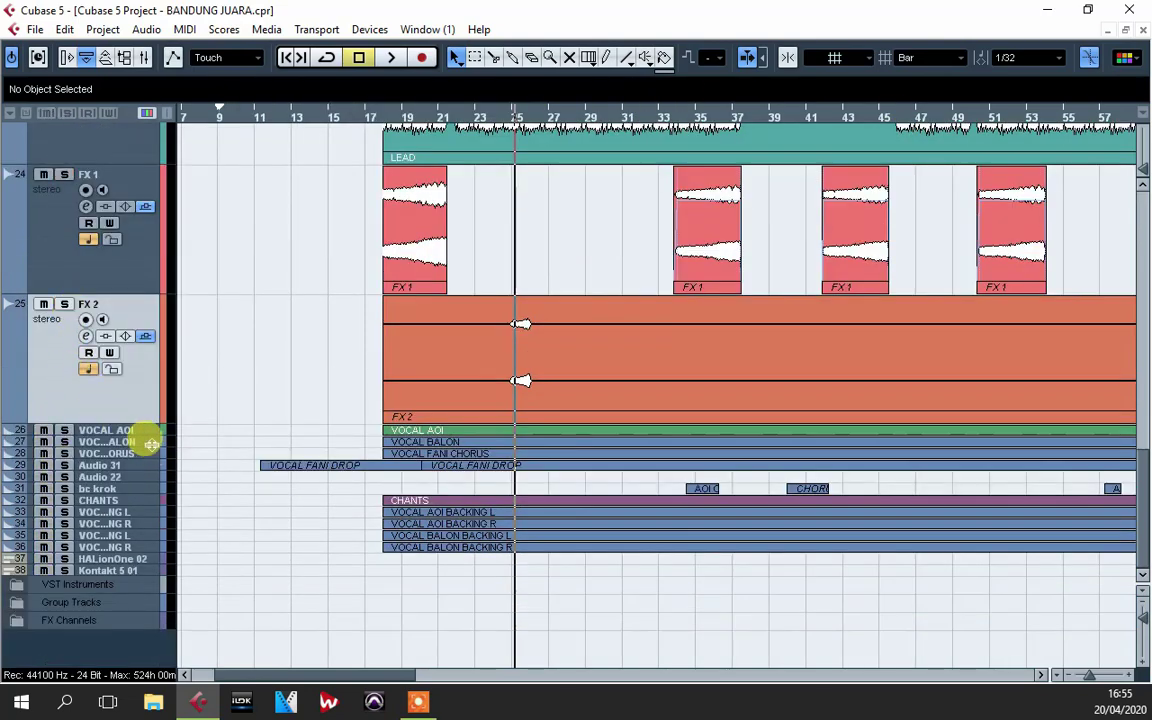
pyautogui.moveTo(149, 434); pyautogui.dragTo(141, 501)
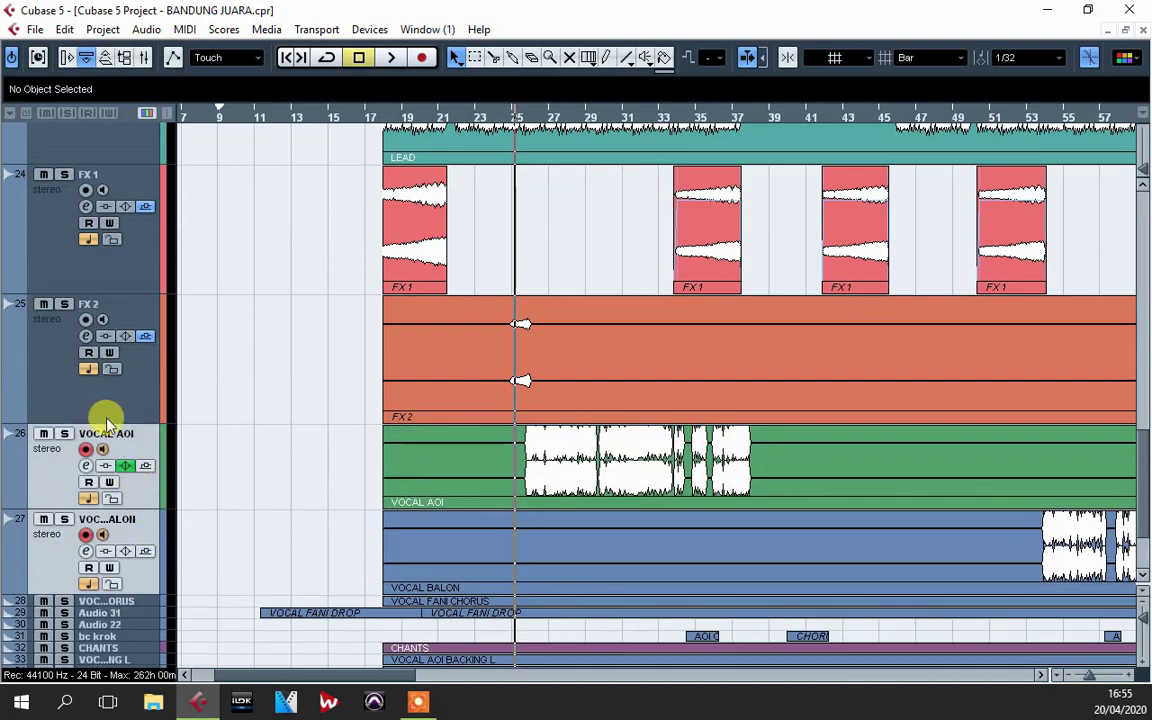
pyautogui.click(63, 433)
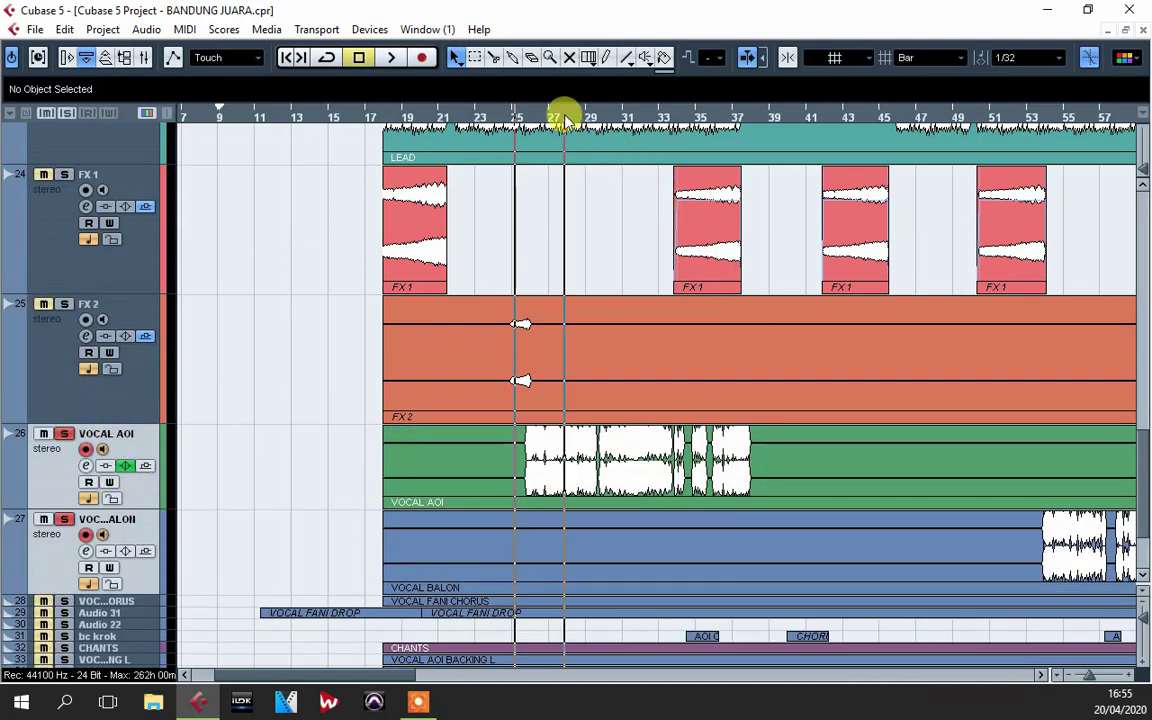
pyautogui.press('space')
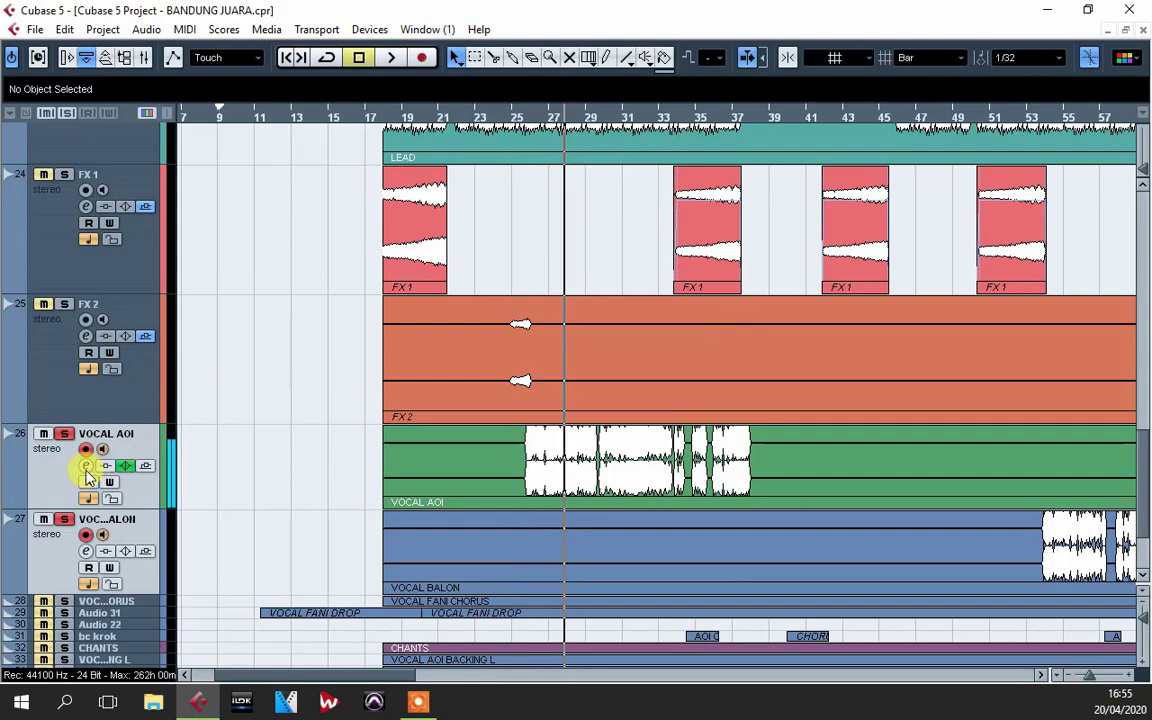
# - Examine the VOCAL AOI channel's equalizer, inserts and sends, and close the channel settings
pyautogui.click(86, 466)
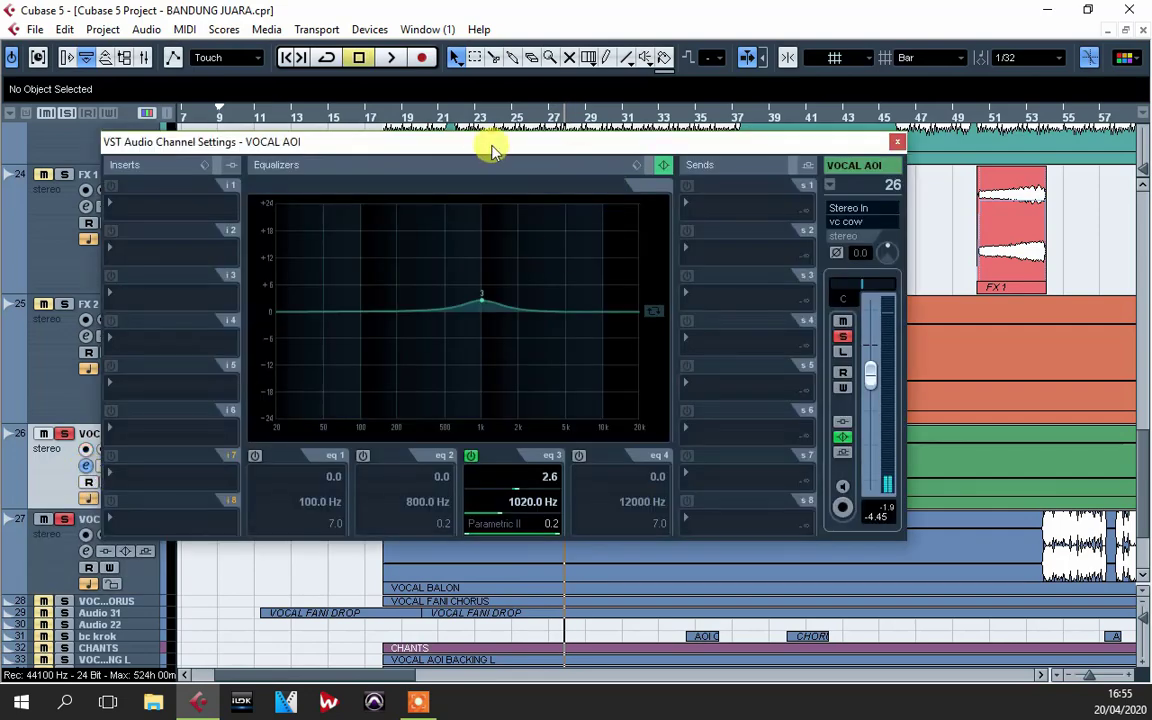
pyautogui.moveTo(490, 148); pyautogui.dragTo(517, 165)
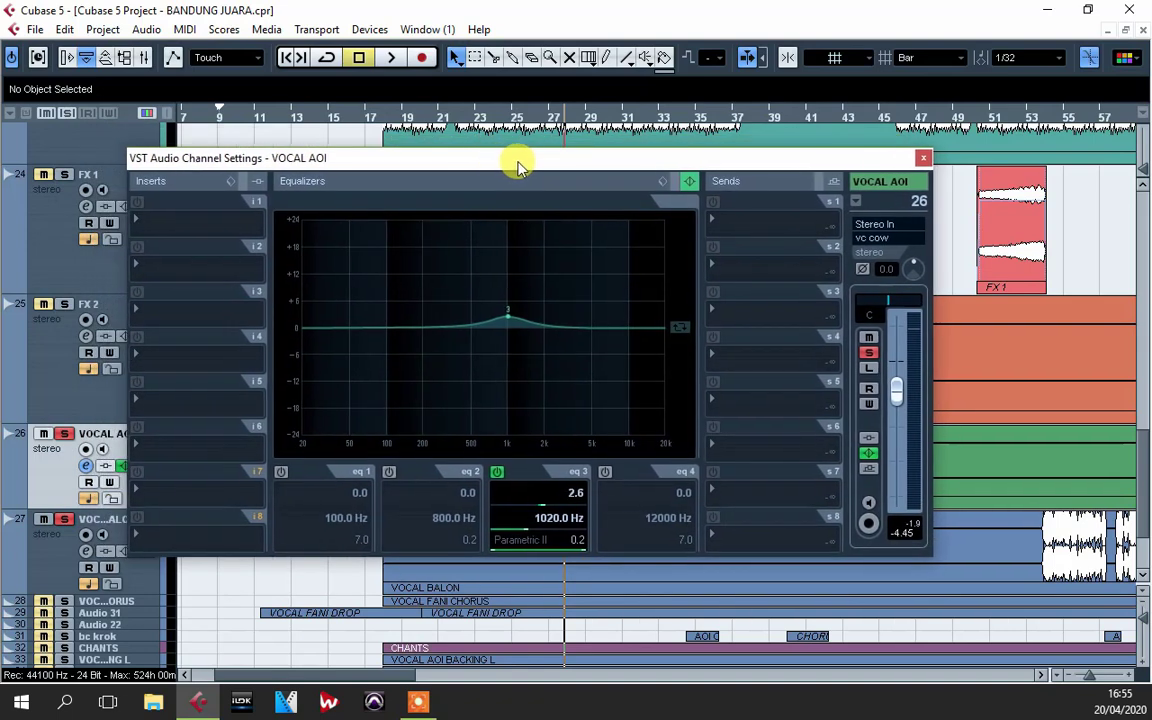
pyautogui.click(926, 158)
# - Examine the vc cow group's FabFilter Pro-Q 2 equalizer through the mixer, auditioning its high-shelf band, and close the plug-in
pyautogui.press('F3')
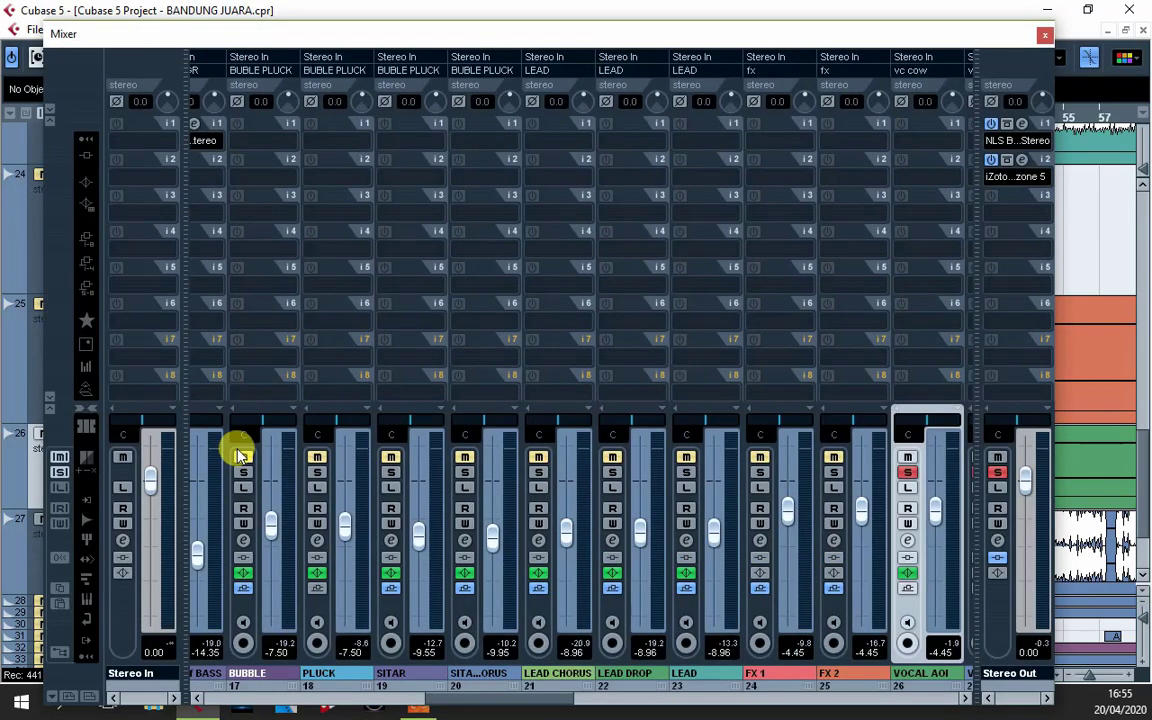
pyautogui.moveTo(548, 684); pyautogui.dragTo(813, 674)
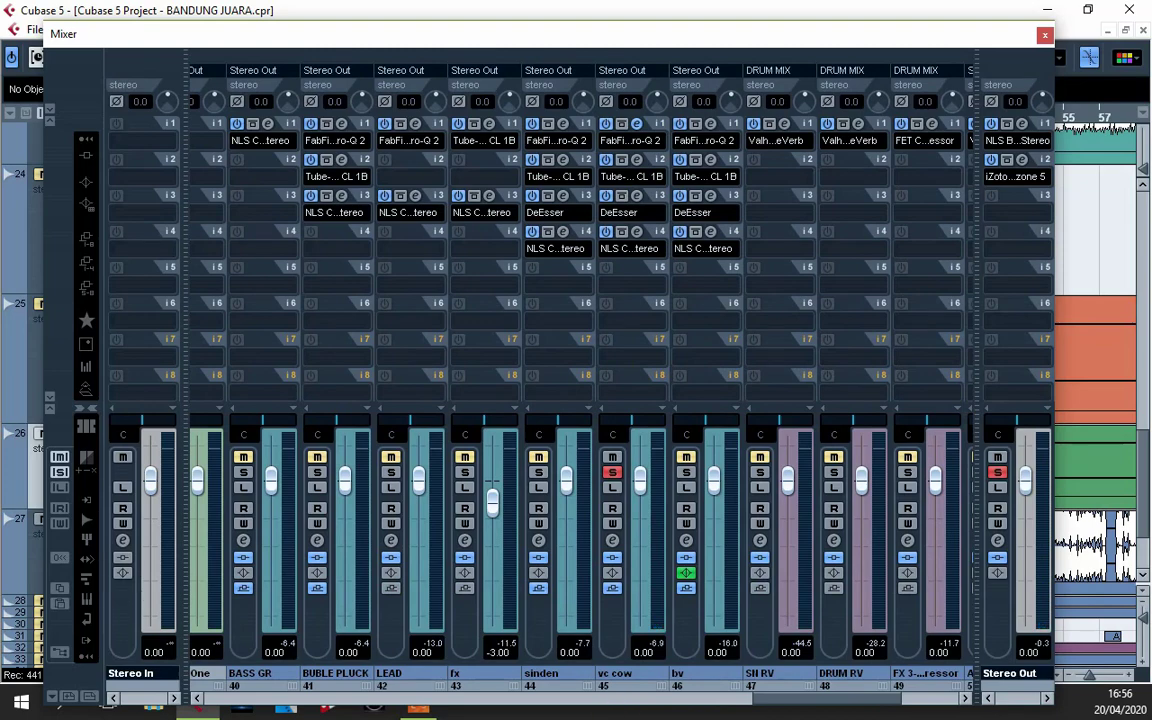
pyautogui.click(629, 140)
pyautogui.moveTo(561, 77); pyautogui.dragTo(561, 103)
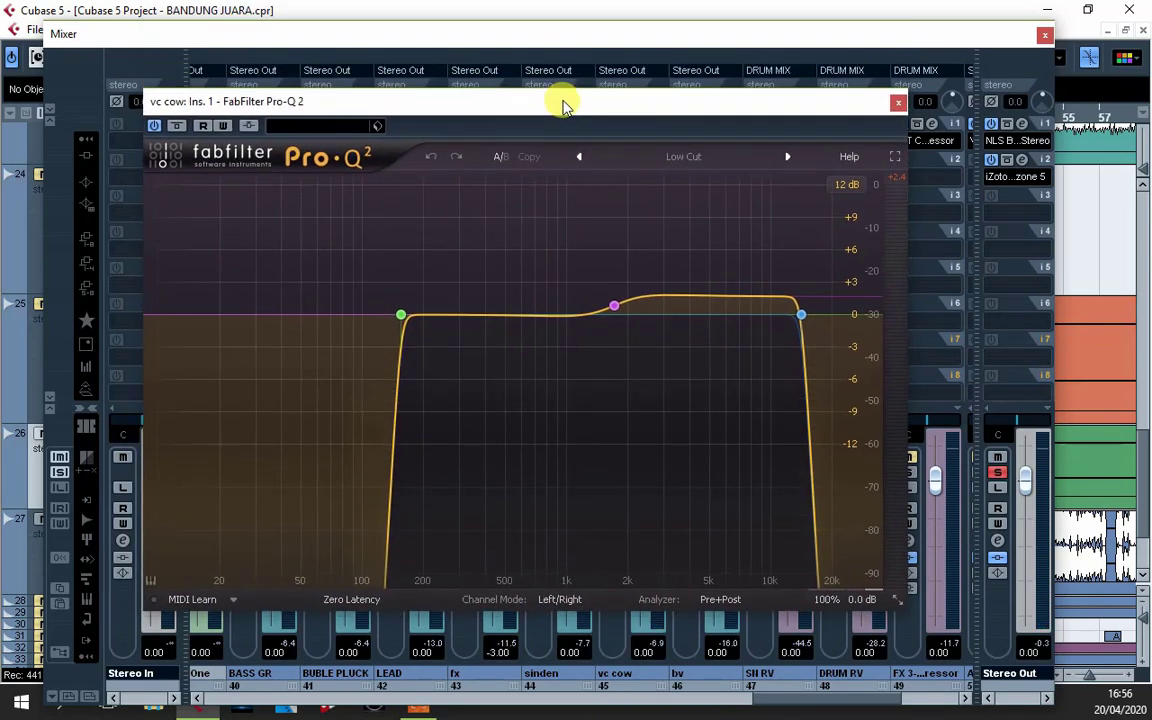
pyautogui.click(615, 308)
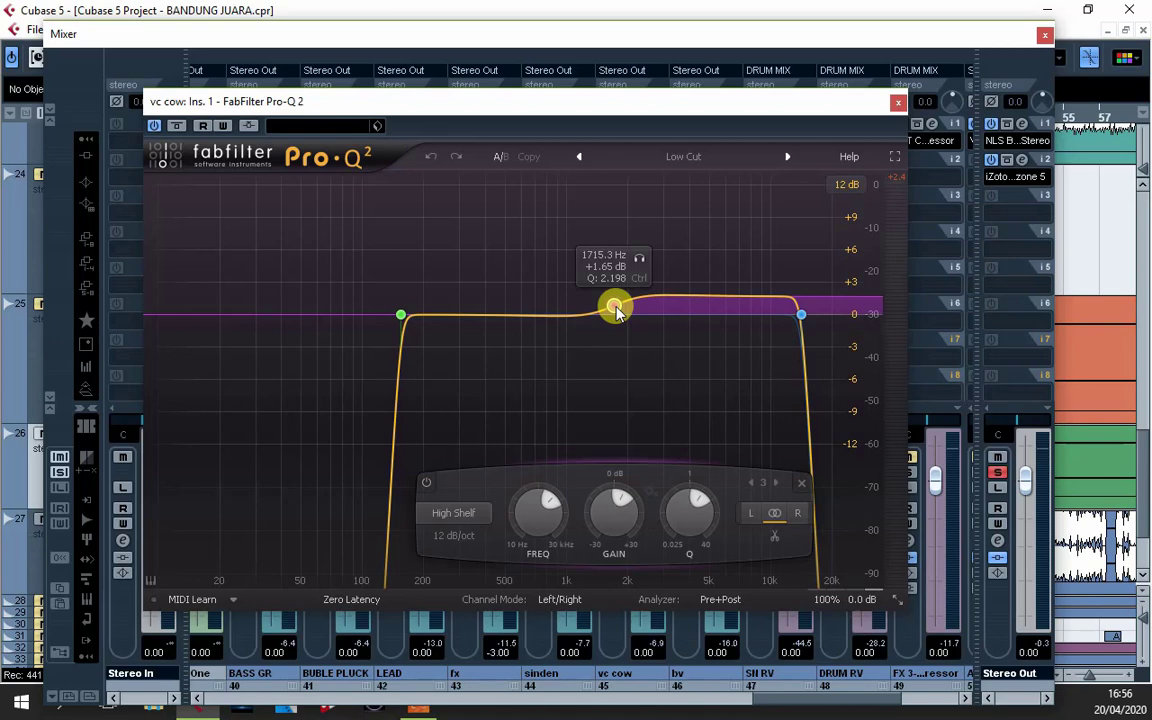
pyautogui.click(639, 260)
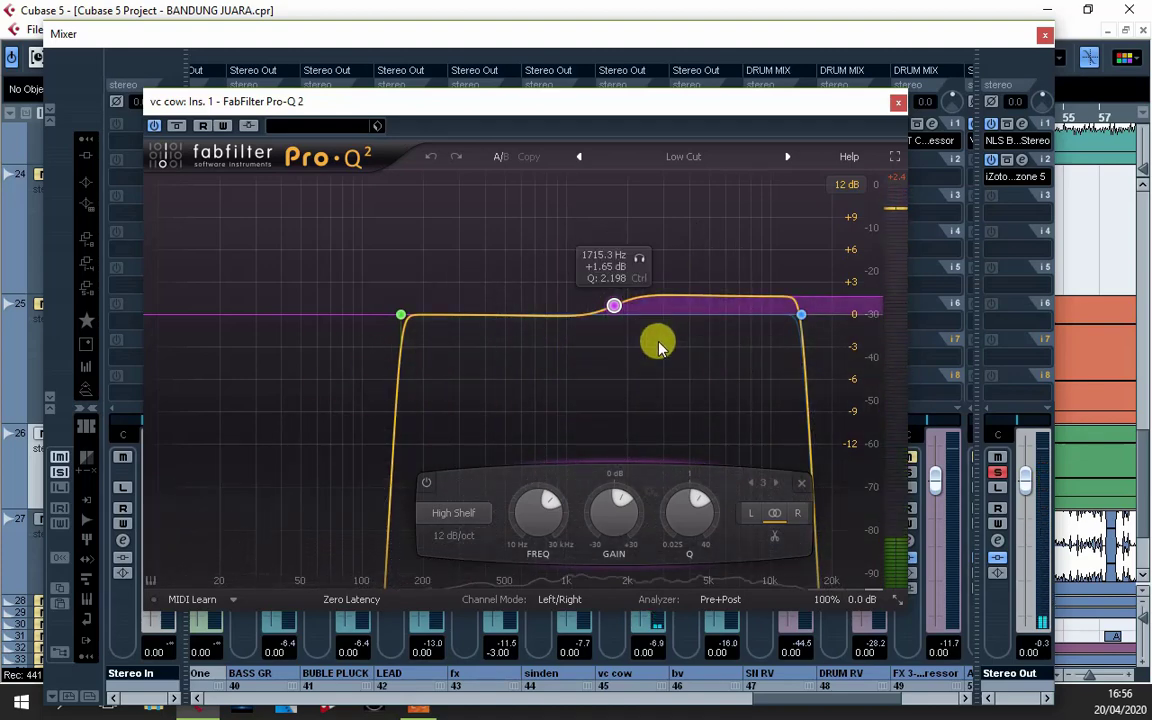
pyautogui.moveTo(511, 114); pyautogui.dragTo(533, 114)
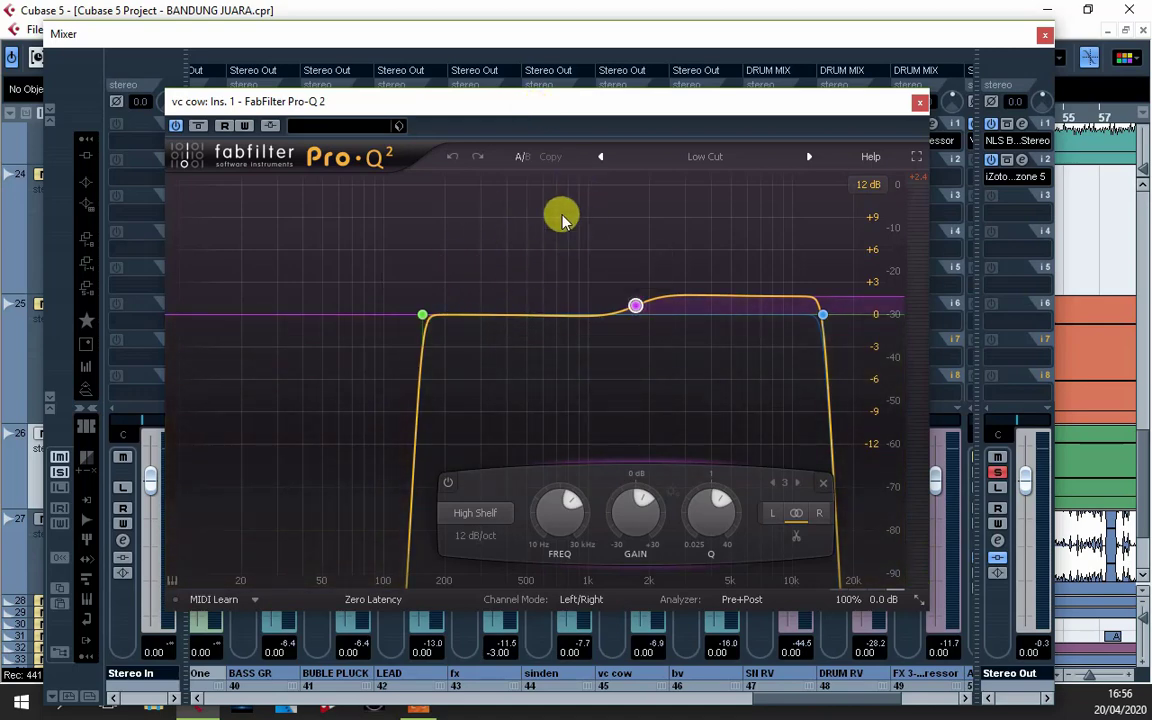
pyautogui.moveTo(580, 100); pyautogui.dragTo(539, 106)
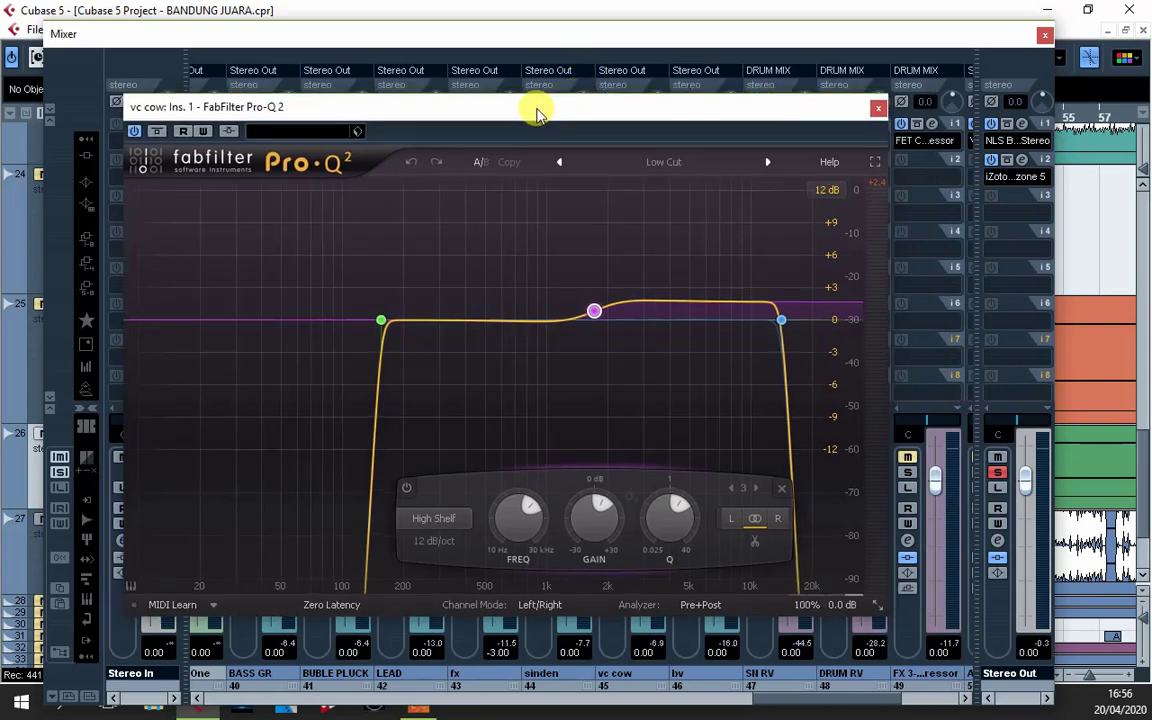
pyautogui.click(877, 113)
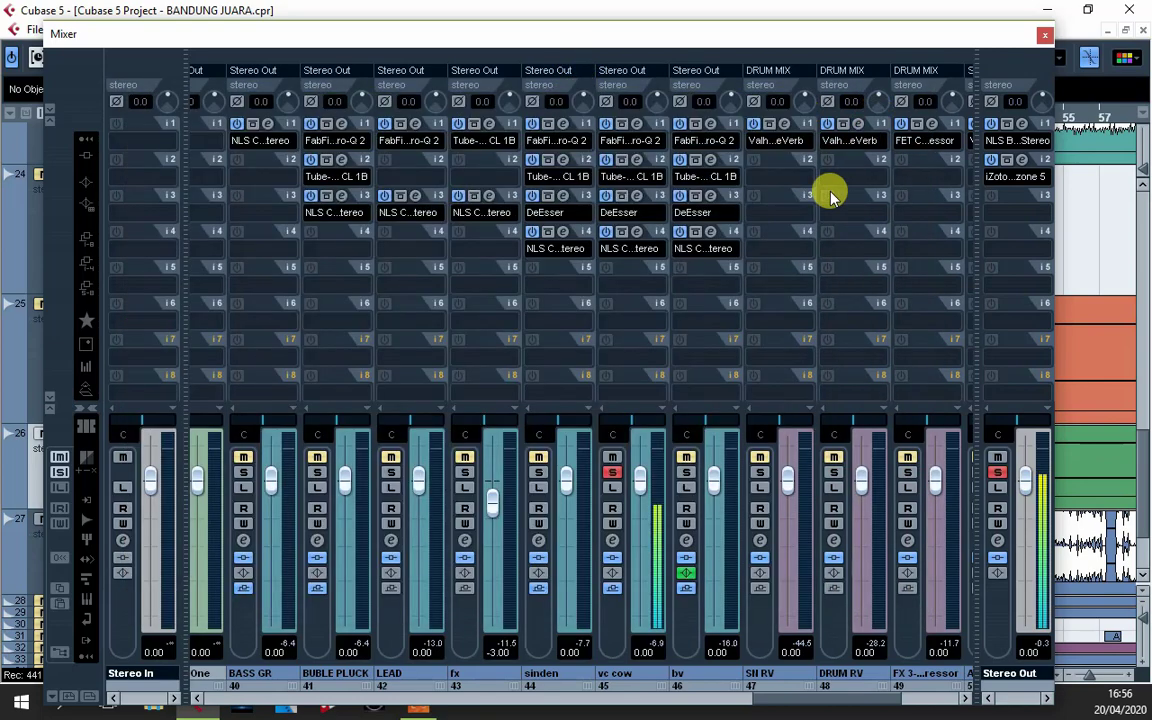
# - Move the solo from the vc cow group to the VOCAL FANI CHORUS and Audio 31 tracks, and close the mixer
pyautogui.click(612, 472)
pyautogui.moveTo(897, 45); pyautogui.dragTo(1020, 16)
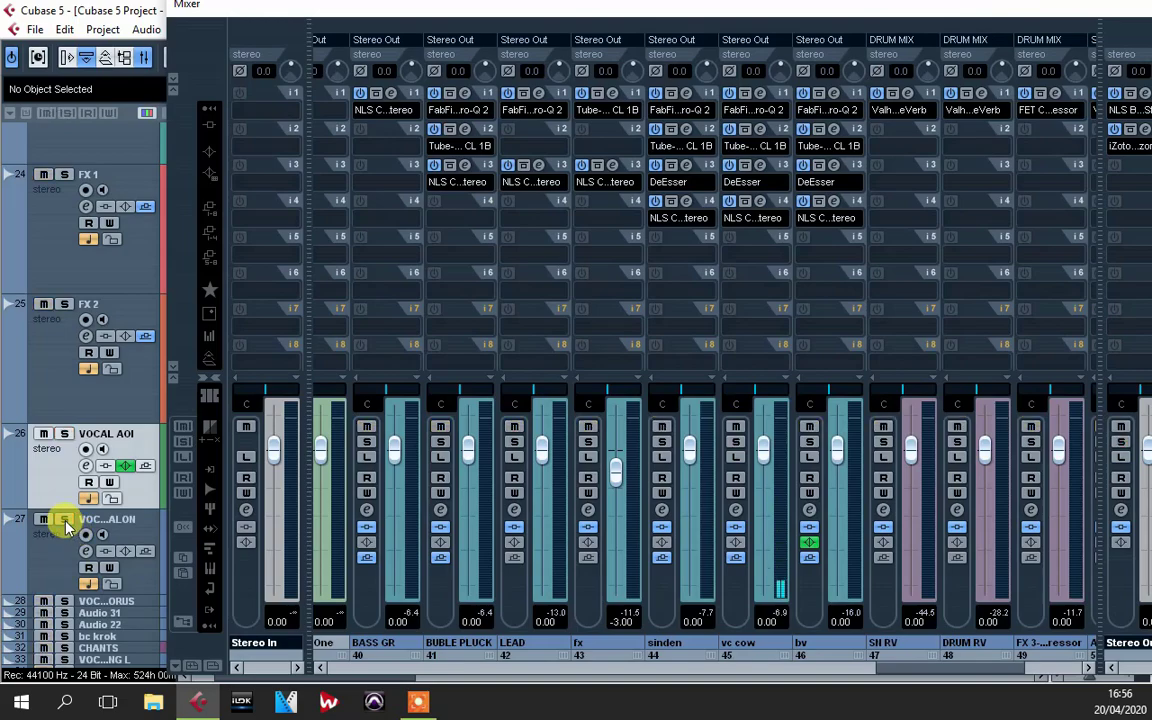
pyautogui.click(64, 601)
pyautogui.click(64, 601)
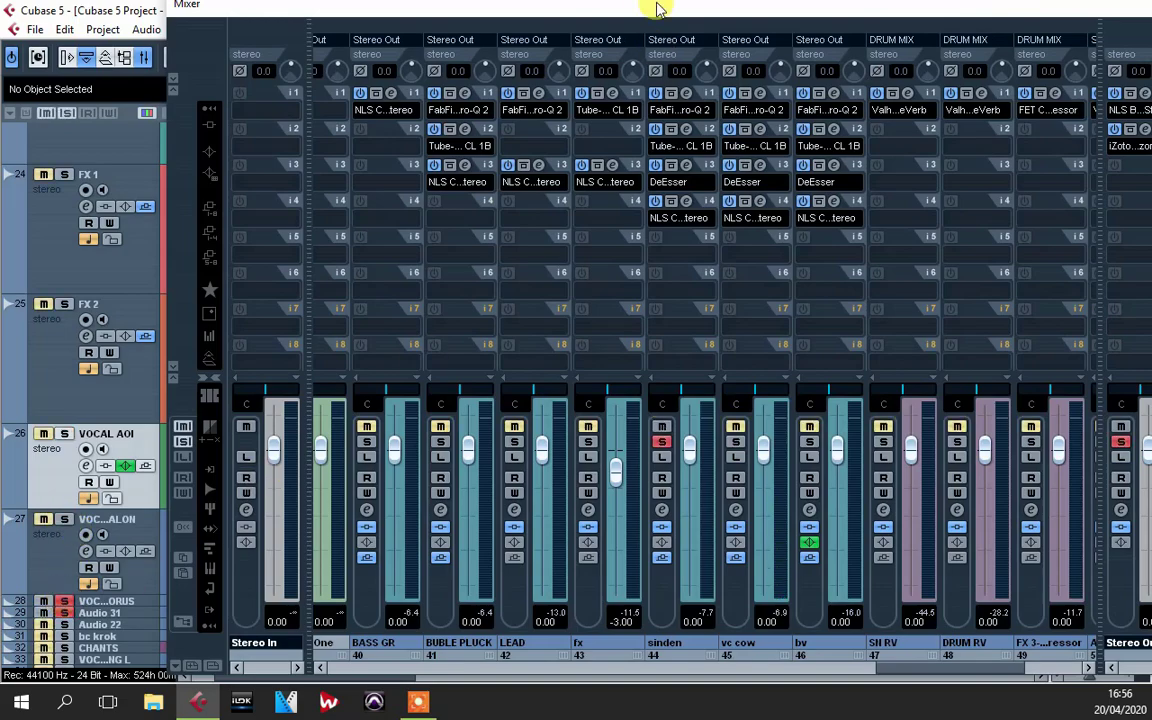
pyautogui.moveTo(657, 8); pyautogui.dragTo(449, 88)
pyautogui.click(964, 71)
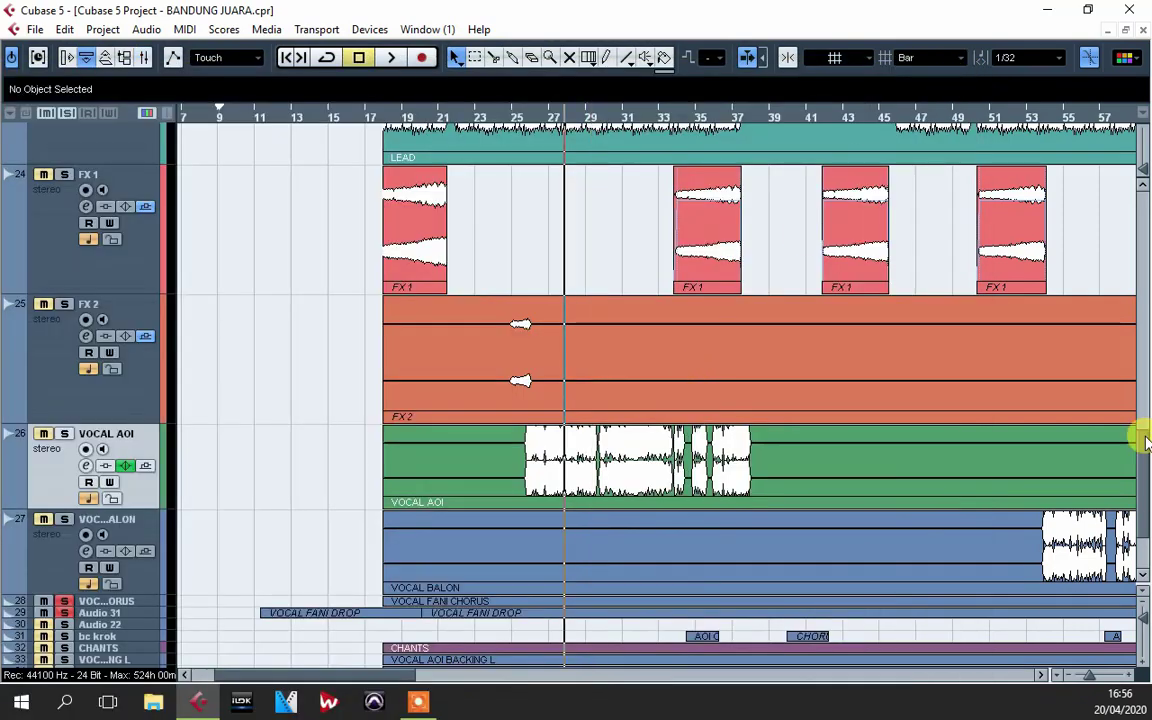
# - Play the soloed vocals briefly from about bar 54 and stop playback
pyautogui.click(1054, 117)
pyautogui.press('space')
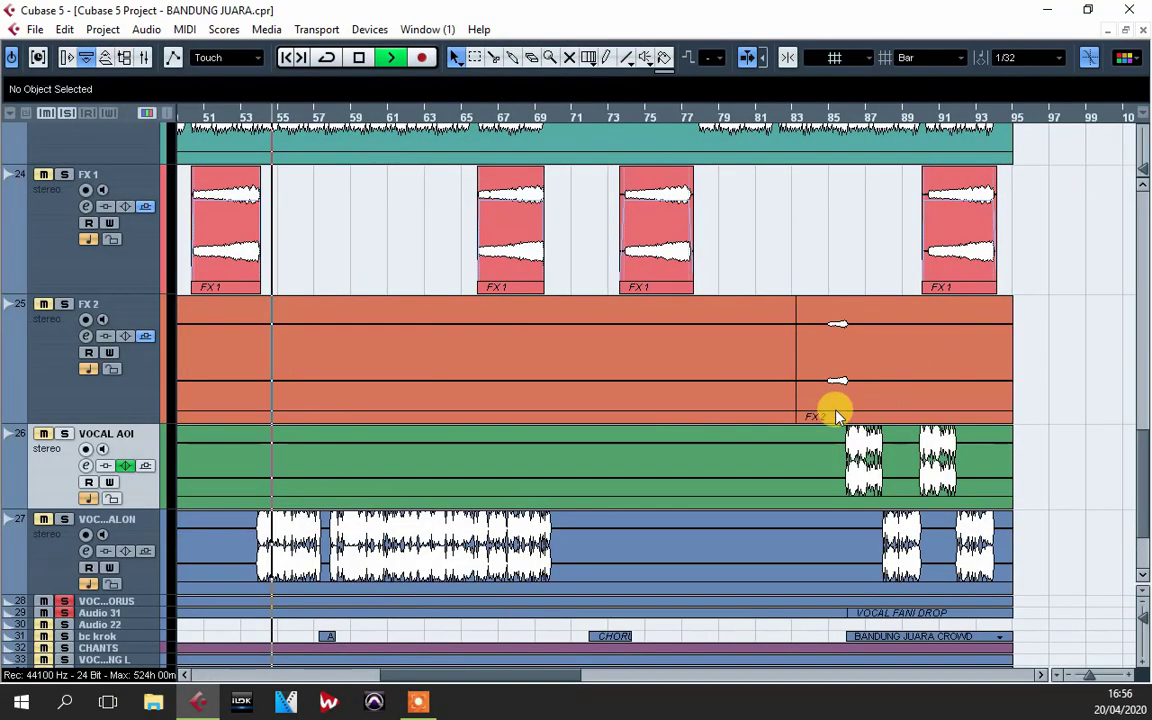
pyautogui.press('space')
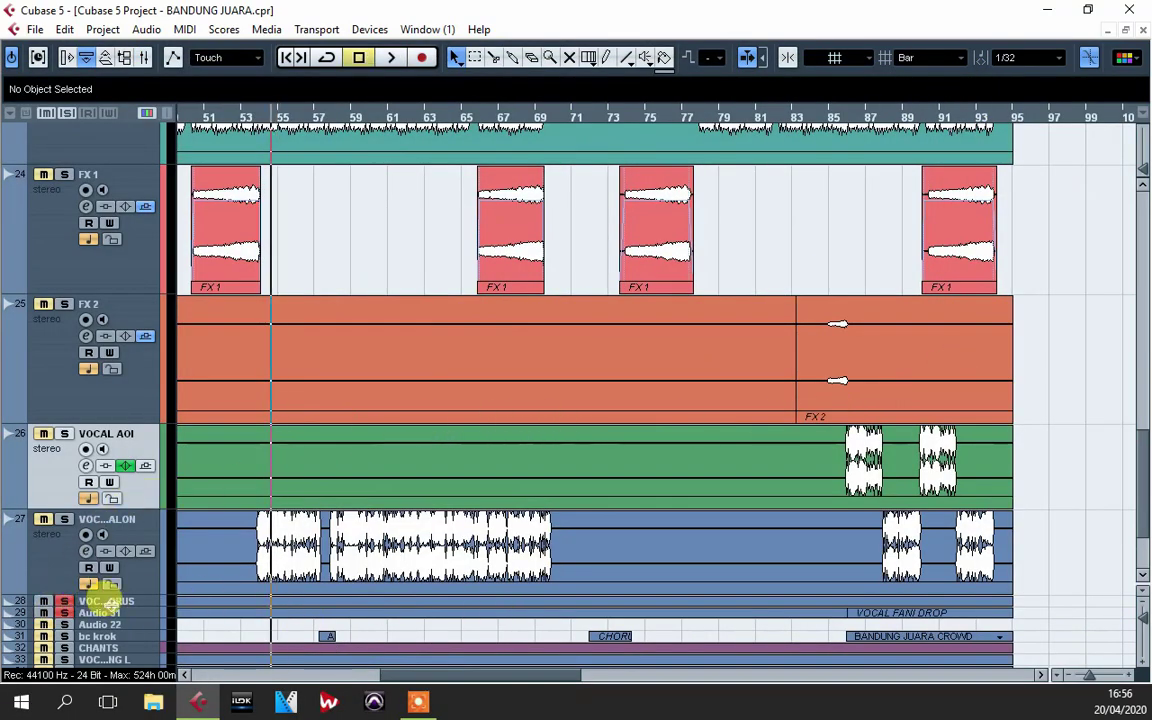
# - Enlarge the VOCAL FANI CHORUS and Audio 31 tracks and play them from about bar 50 and from about bar 11
pyautogui.click(138, 603)
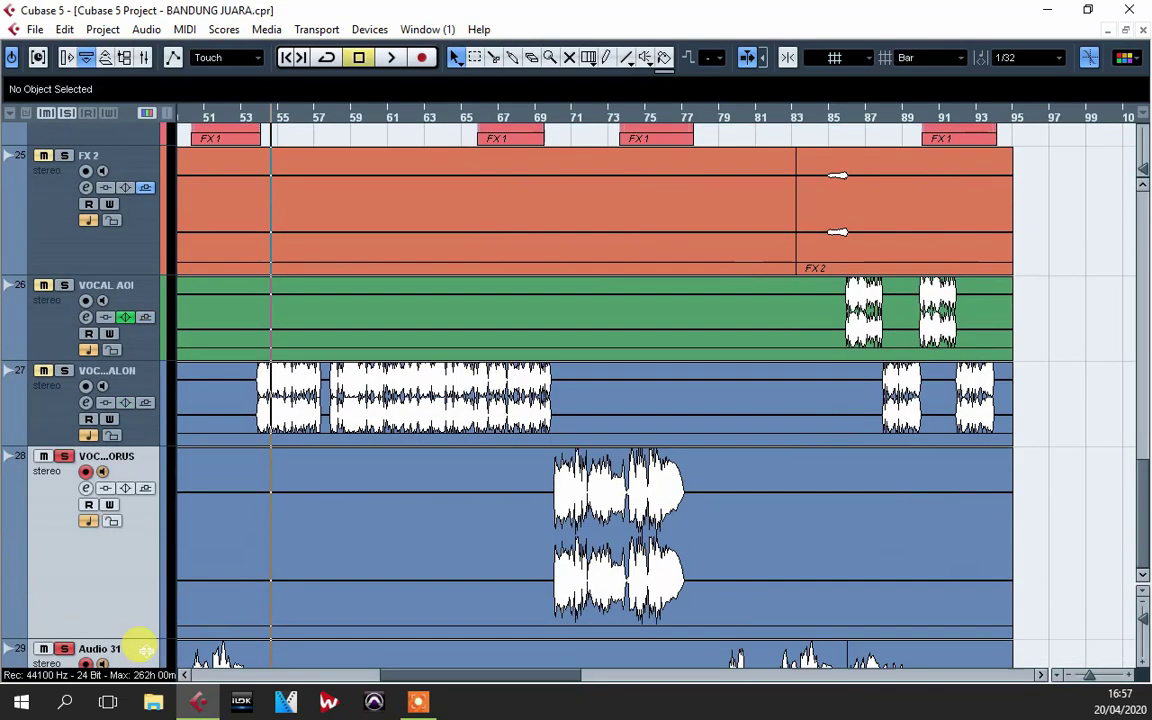
pyautogui.moveTo(1143, 470); pyautogui.dragTo(1134, 501)
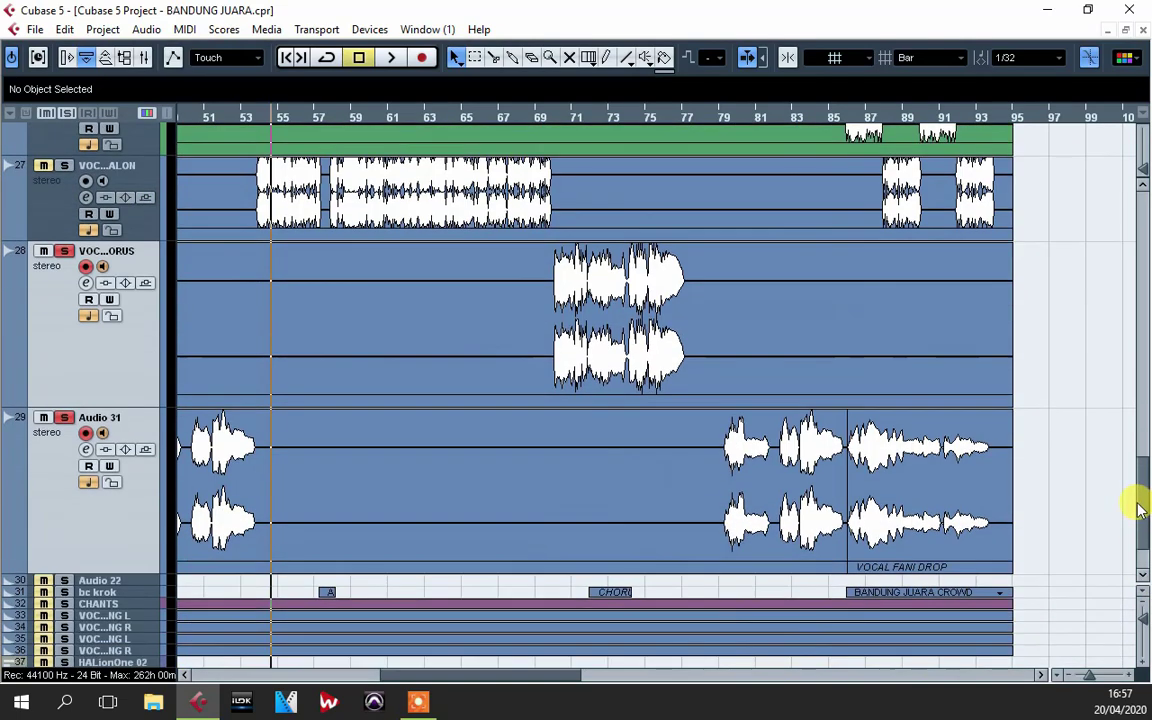
pyautogui.click(200, 120)
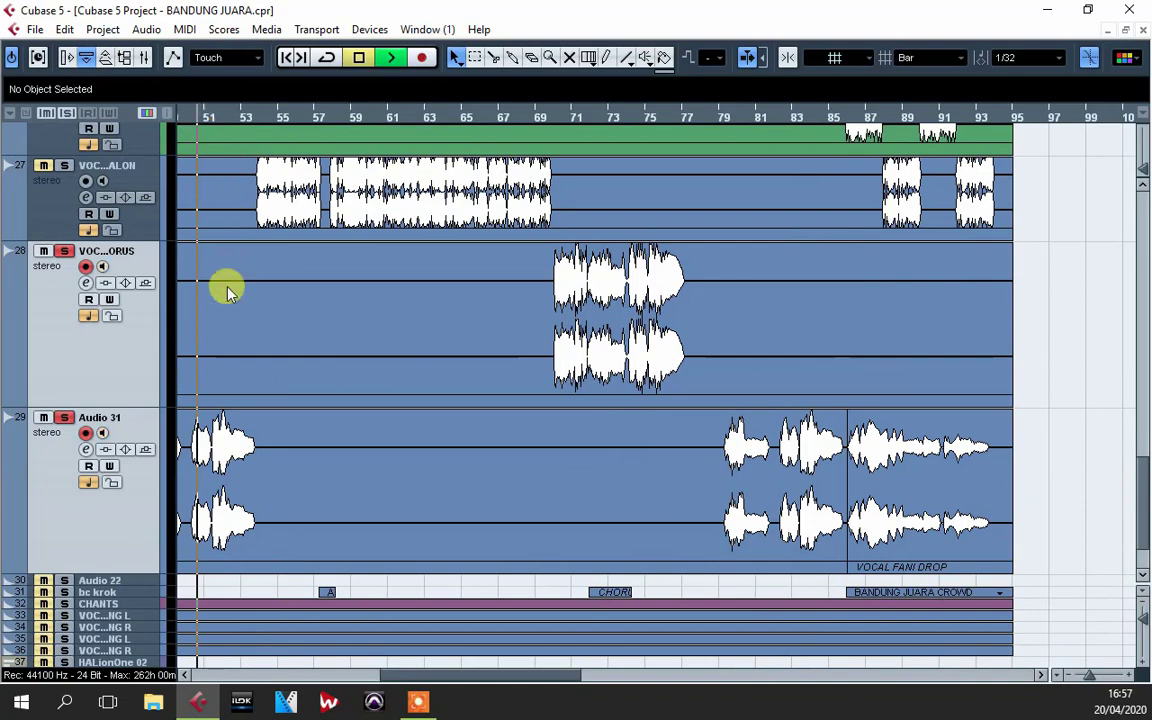
pyautogui.moveTo(425, 678); pyautogui.dragTo(197, 668)
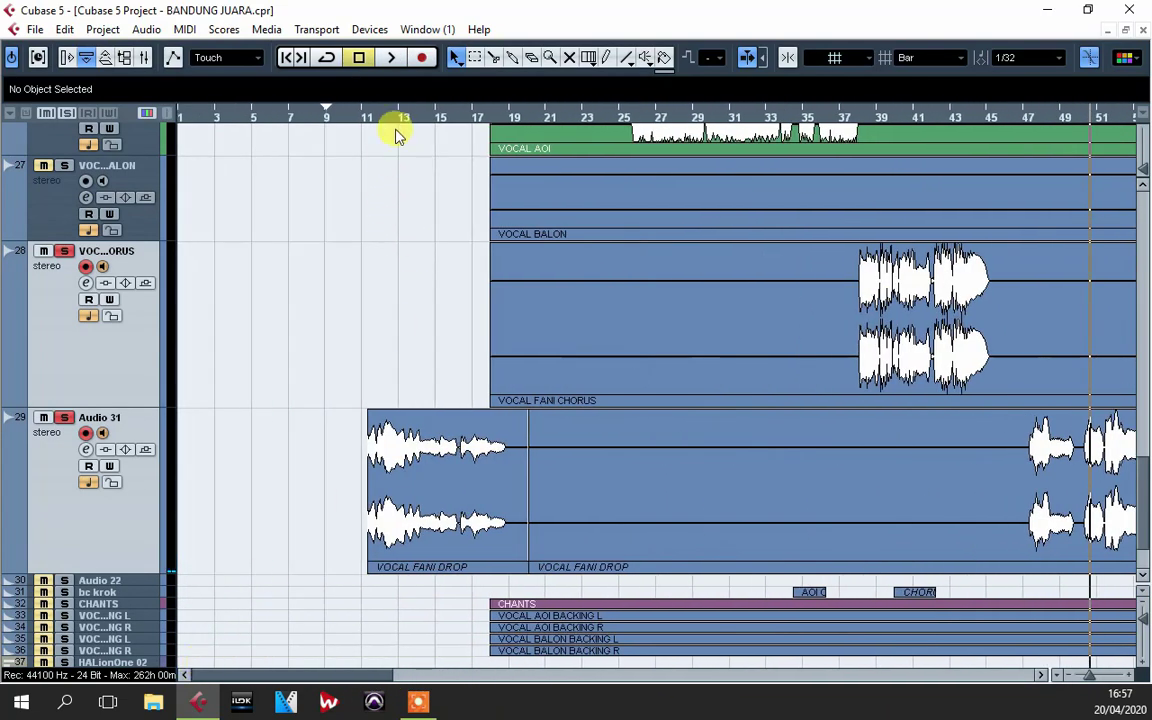
pyautogui.click(367, 115)
pyautogui.press('space')
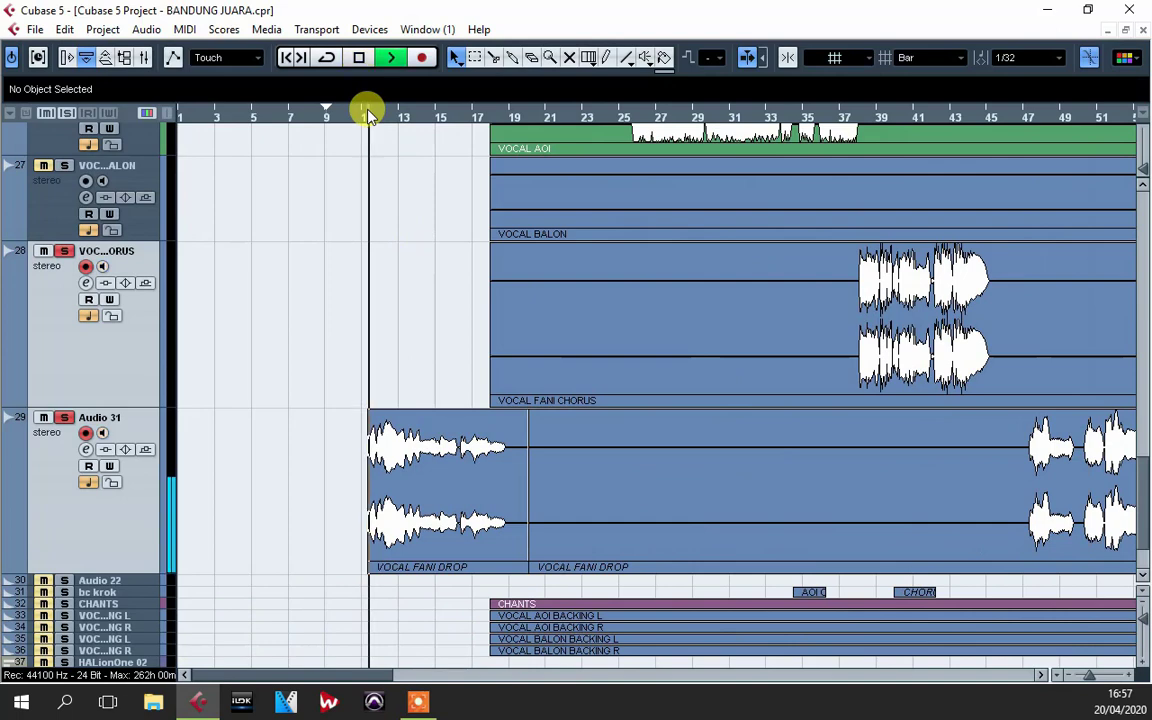
# - Examine the sinden group's FabFilter Pro-Q 2 equalizer through the mixer while Audio 31 plays, and close the plug-in
pyautogui.click(53, 553)
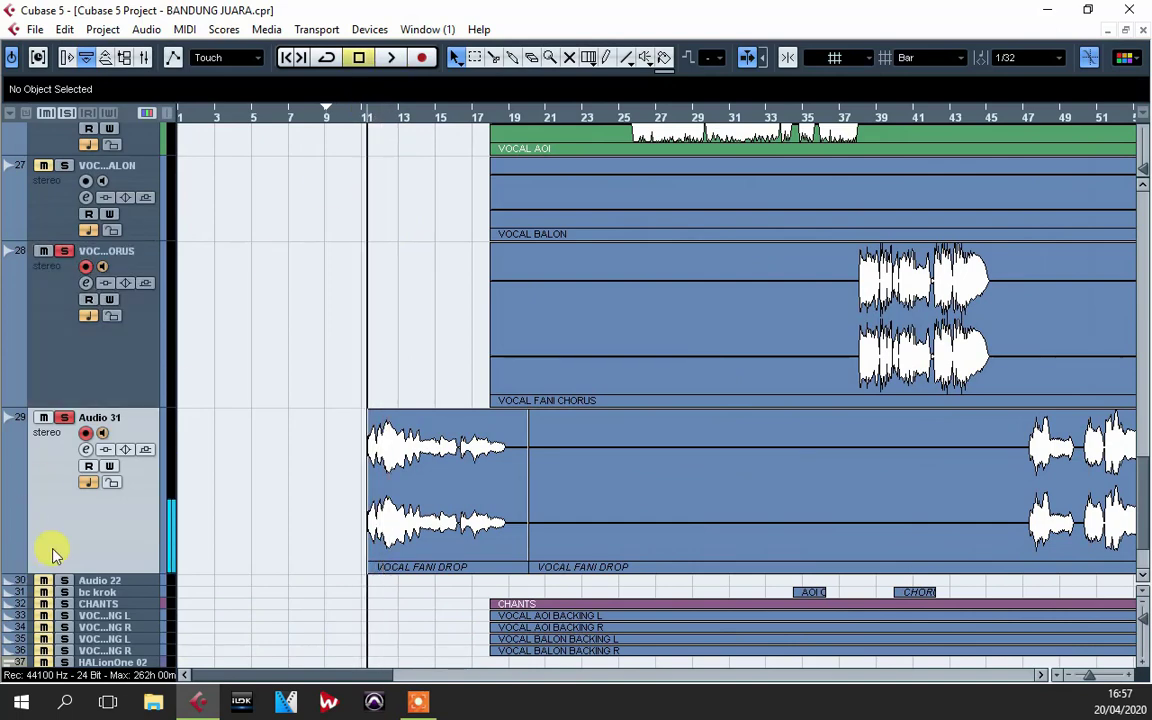
pyautogui.press('F3')
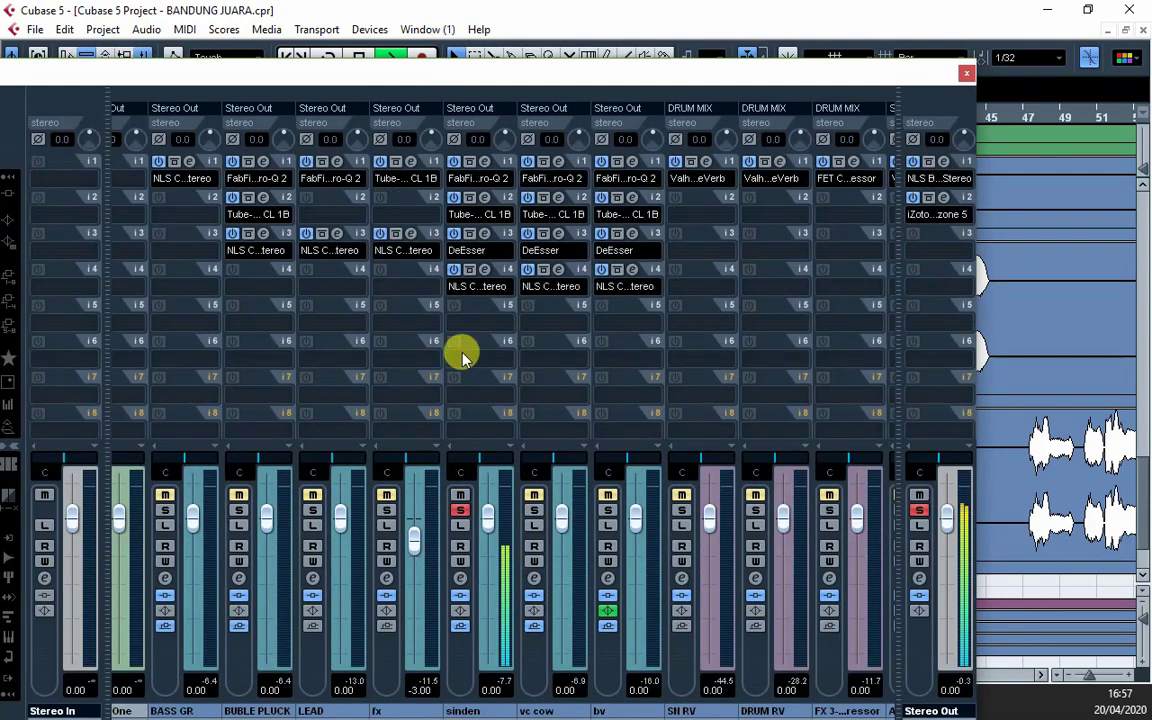
pyautogui.moveTo(511, 82); pyautogui.dragTo(547, 48)
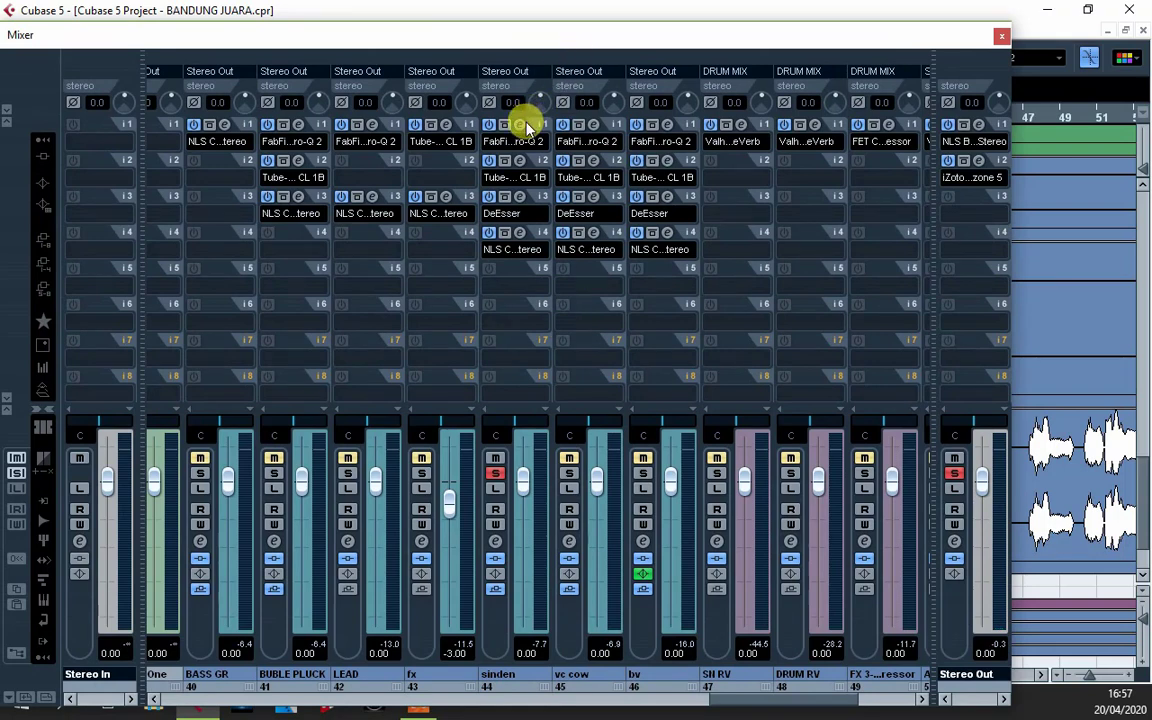
pyautogui.moveTo(540, 46); pyautogui.dragTo(563, 48)
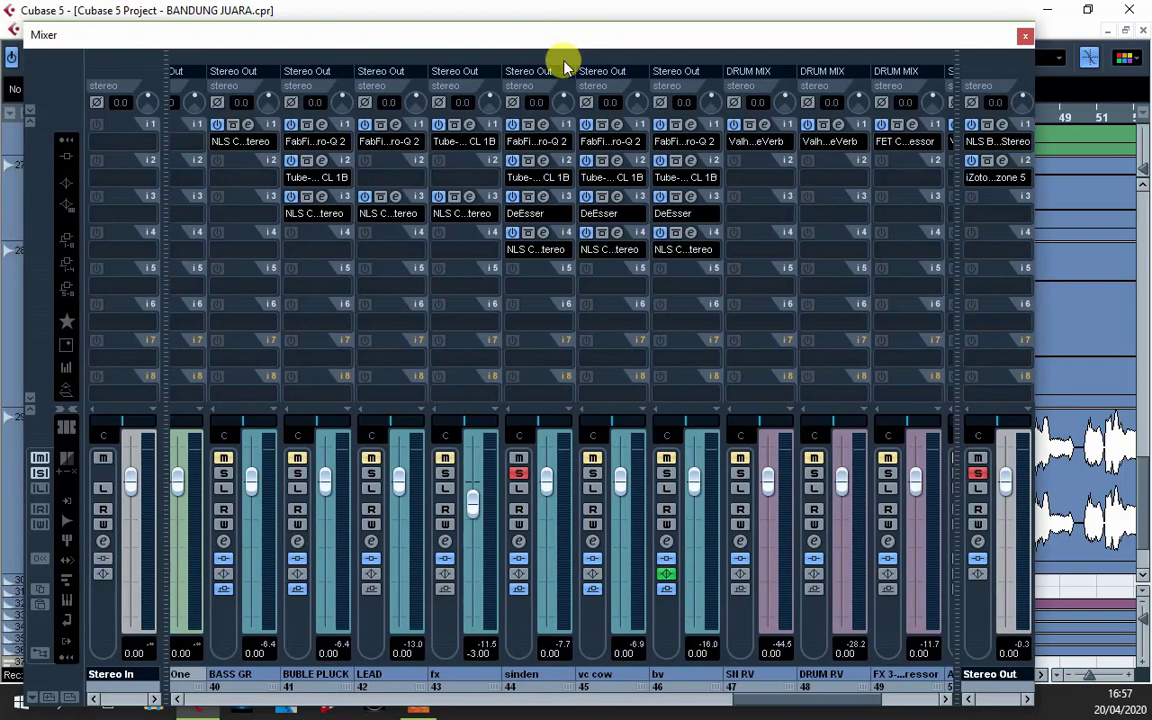
pyautogui.click(545, 123)
pyautogui.moveTo(496, 162); pyautogui.dragTo(425, 125)
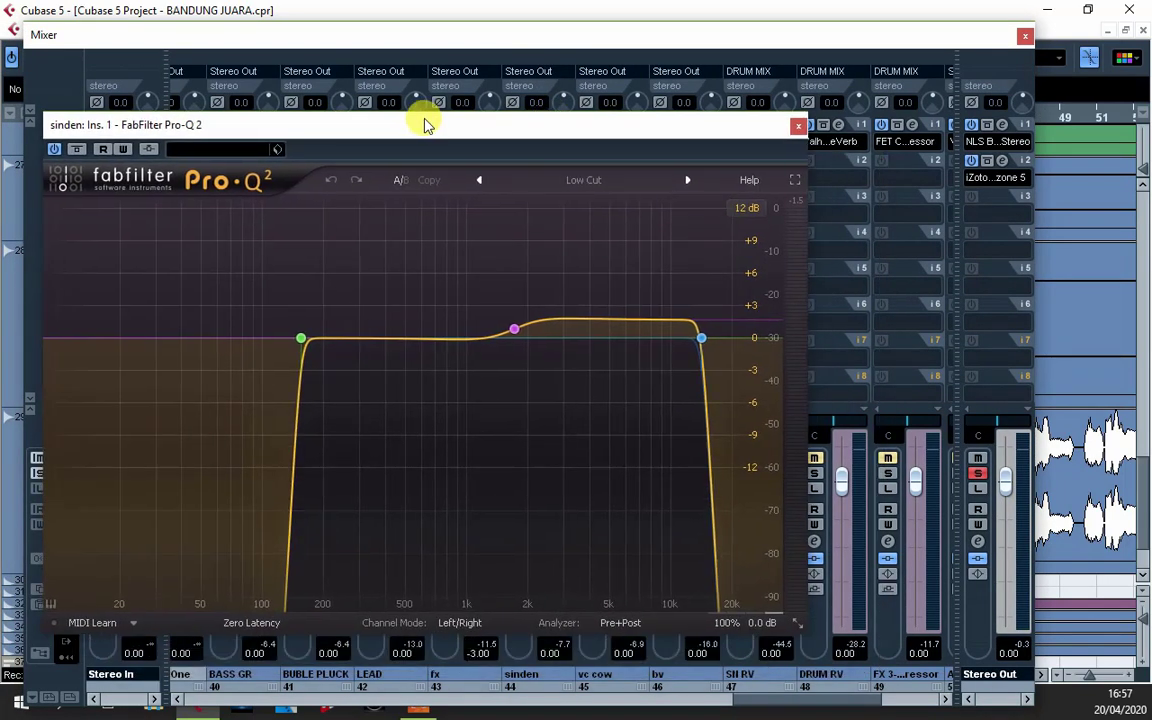
pyautogui.press('space')
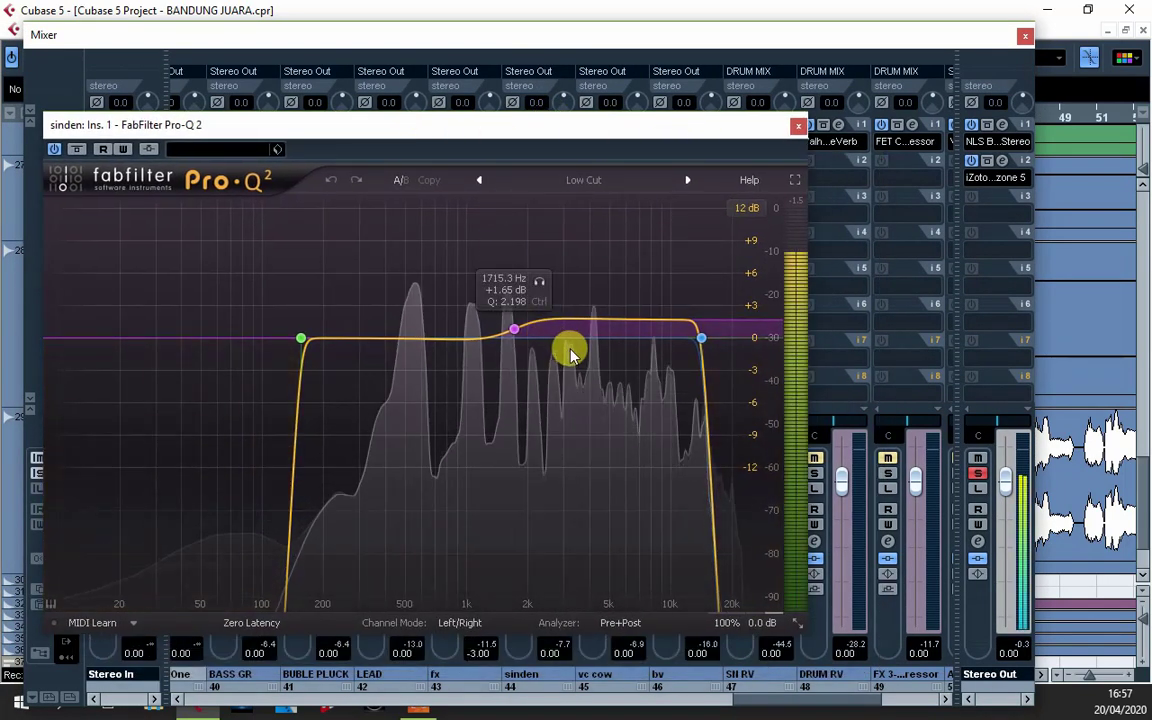
pyautogui.press('space')
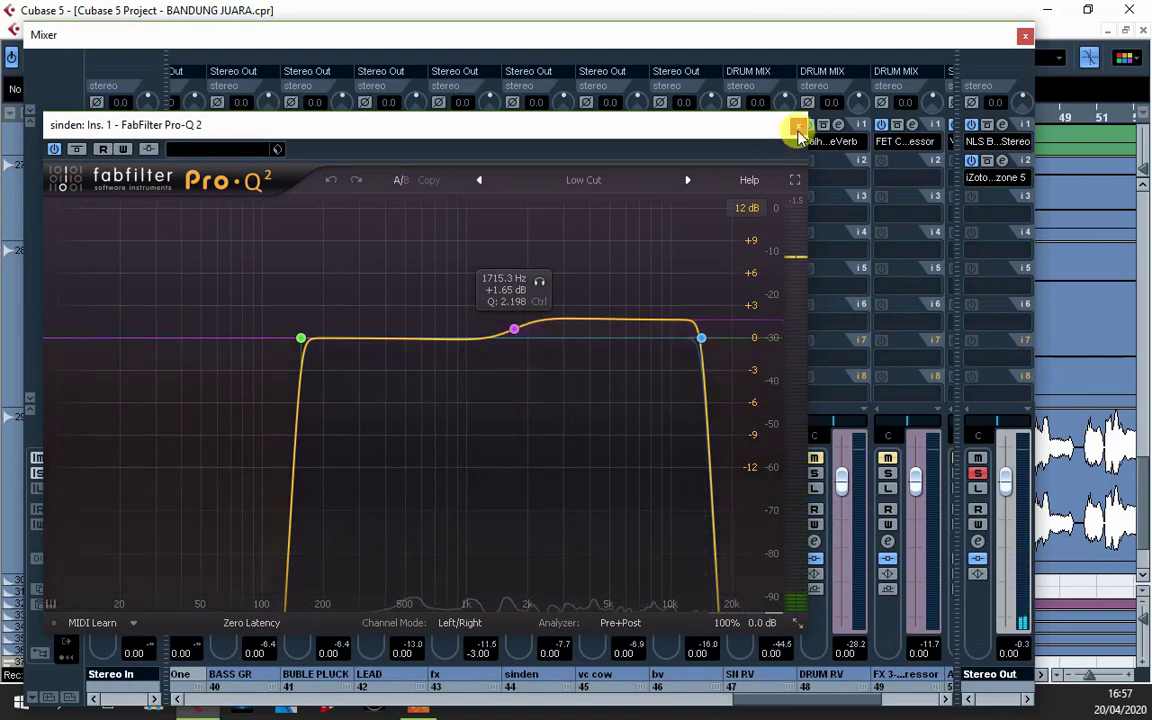
pyautogui.click(797, 127)
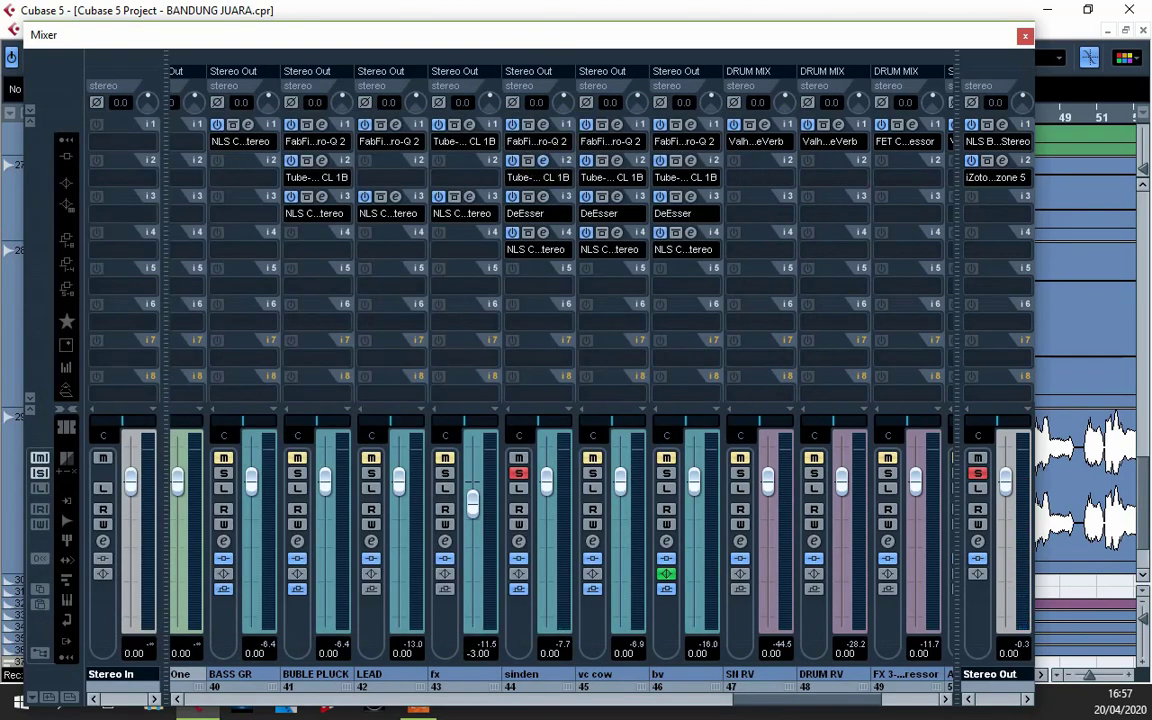
# - Examine the sinden group's Tube-Tech CL 1B compressor settings and preset list, and close the plug-in
pyautogui.click(537, 177)
pyautogui.moveTo(437, 120); pyautogui.dragTo(450, 283)
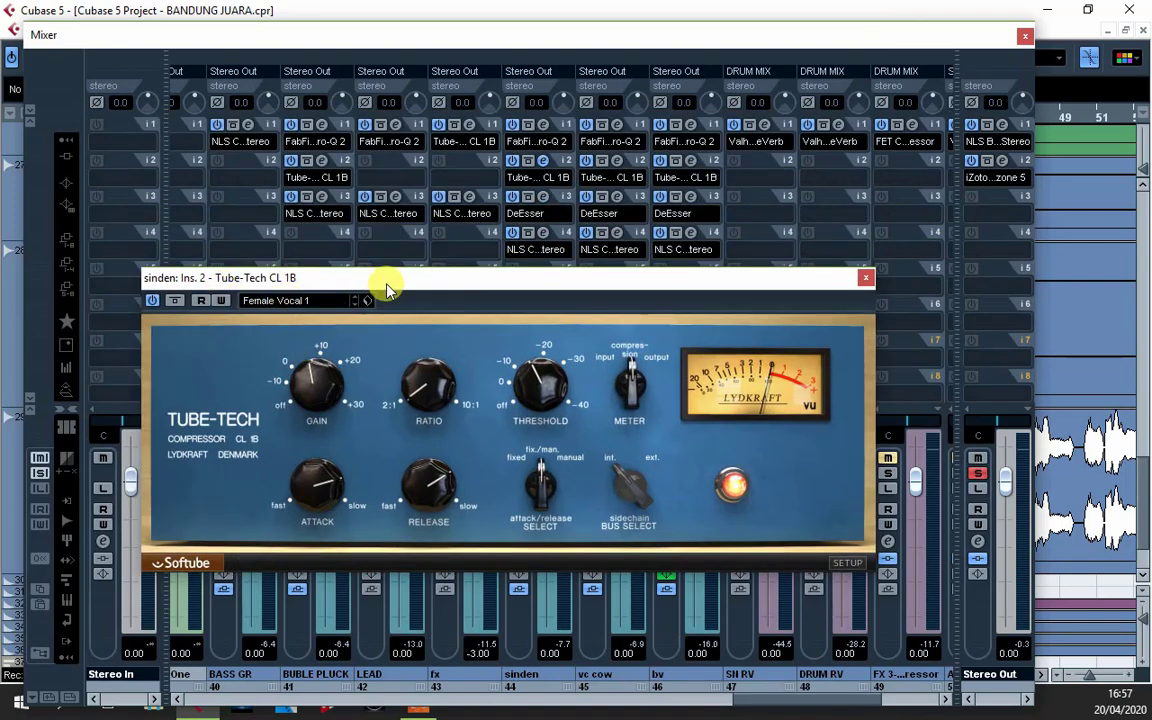
pyautogui.moveTo(381, 283); pyautogui.dragTo(381, 240)
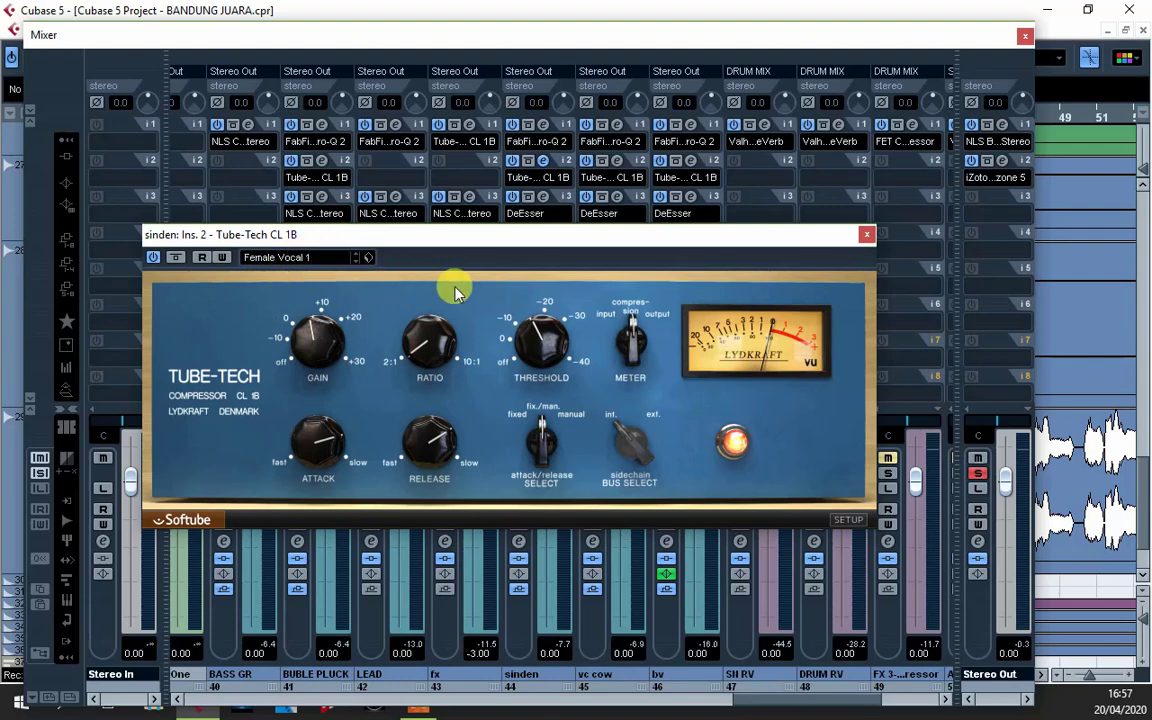
pyautogui.click(315, 258)
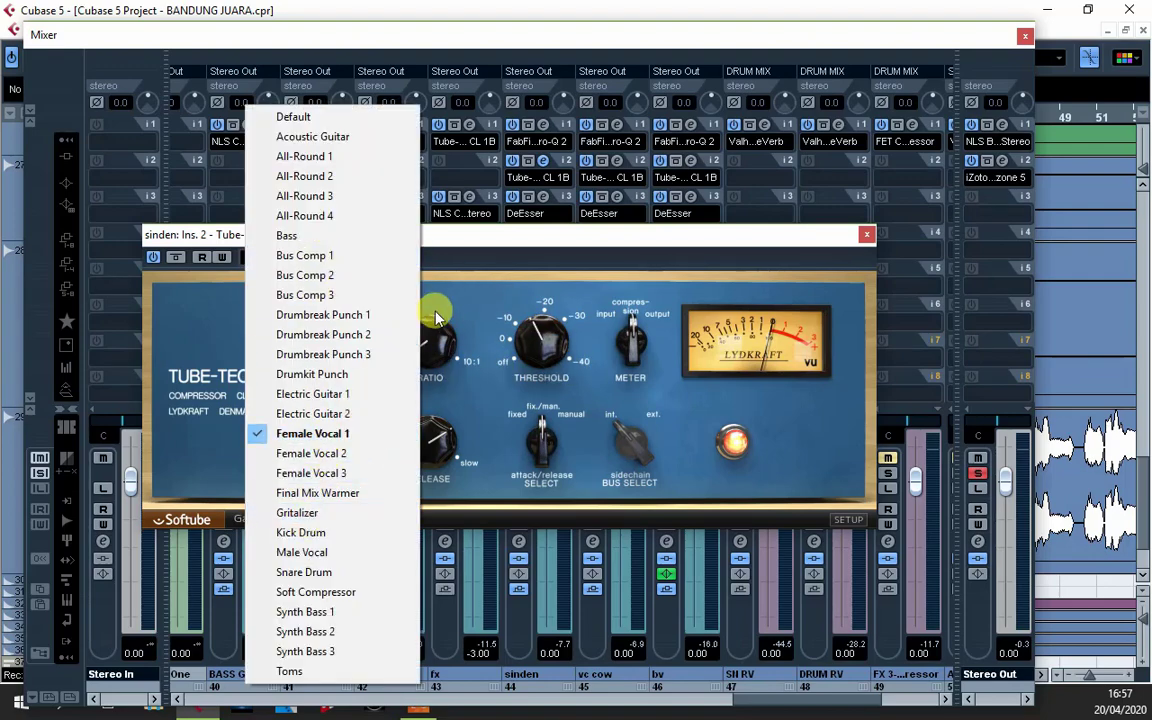
pyautogui.click(433, 228)
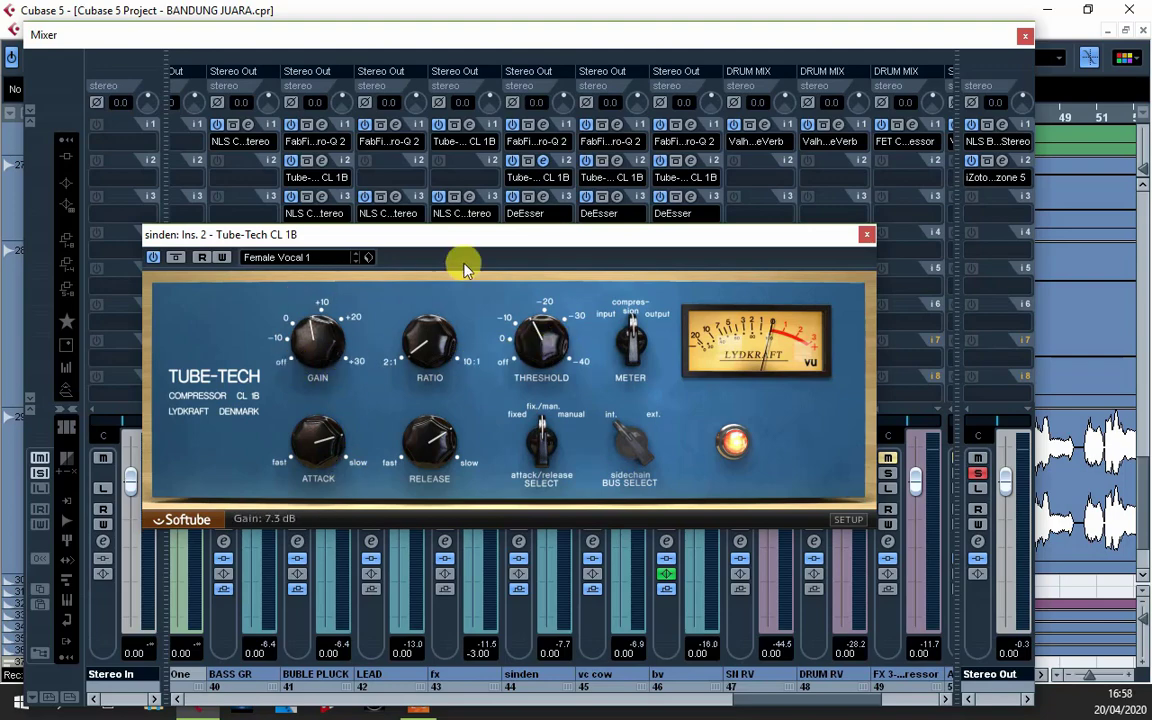
pyautogui.moveTo(522, 239); pyautogui.dragTo(507, 265)
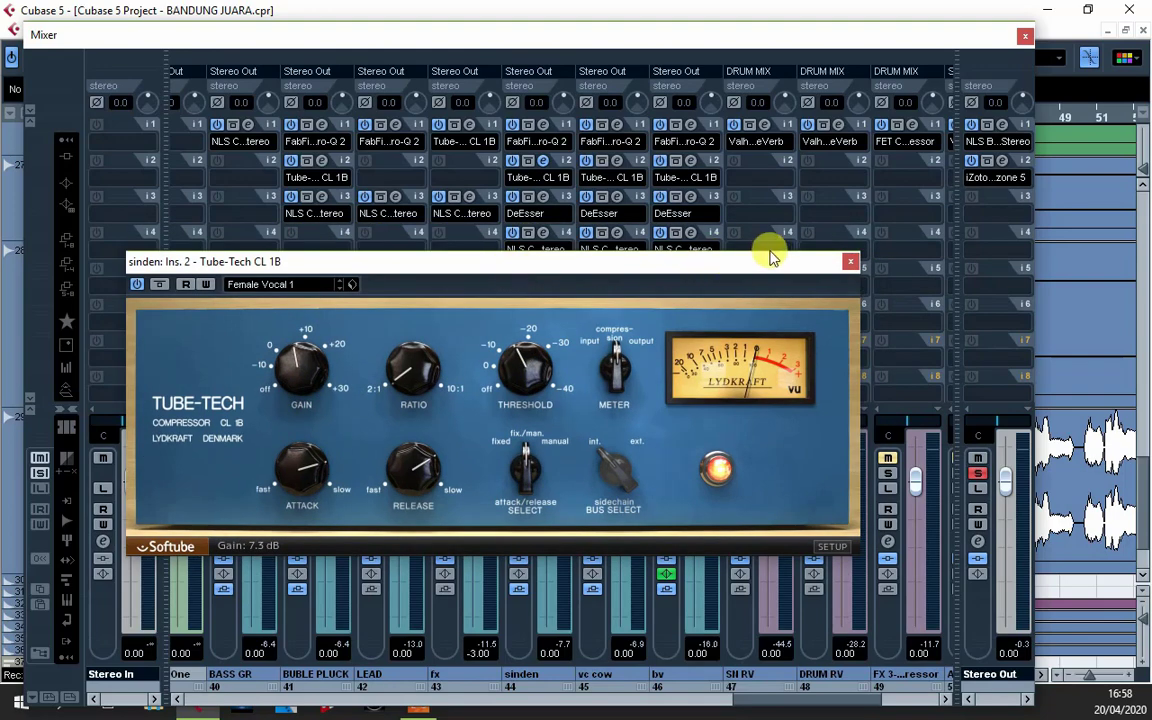
pyautogui.click(850, 261)
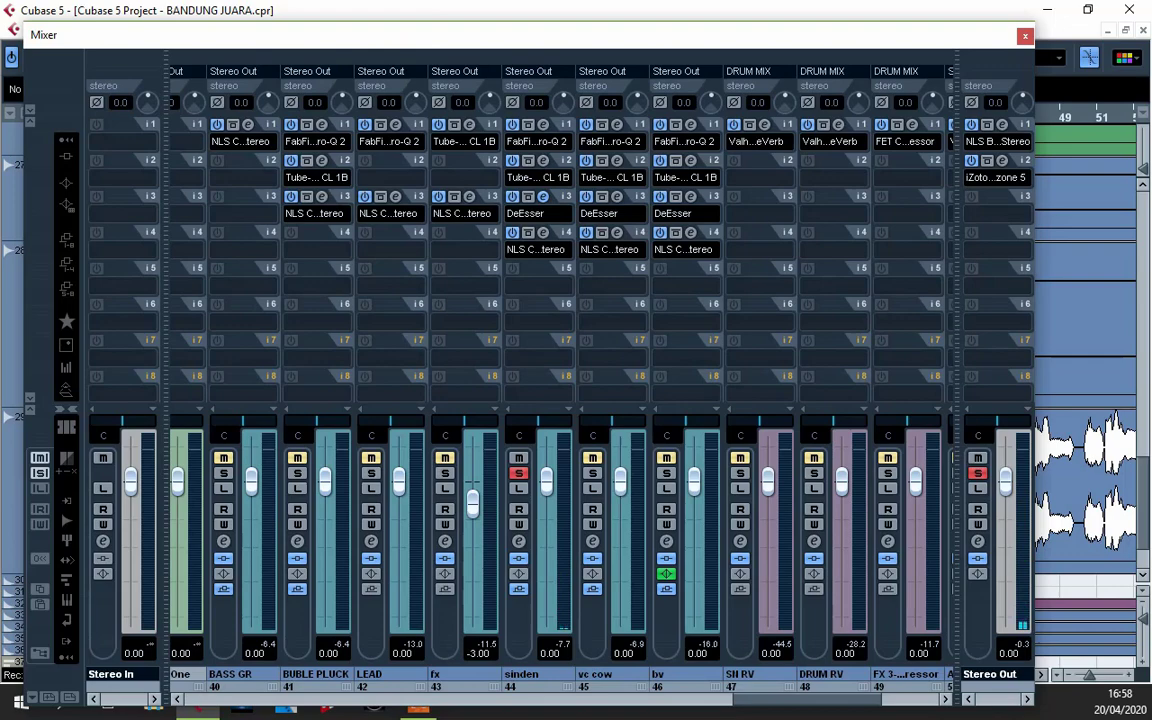
# - Examine the sinden group's DeEsser settings and its preset list, and close the plug-in
pyautogui.click(535, 213)
pyautogui.moveTo(442, 249); pyautogui.dragTo(427, 259)
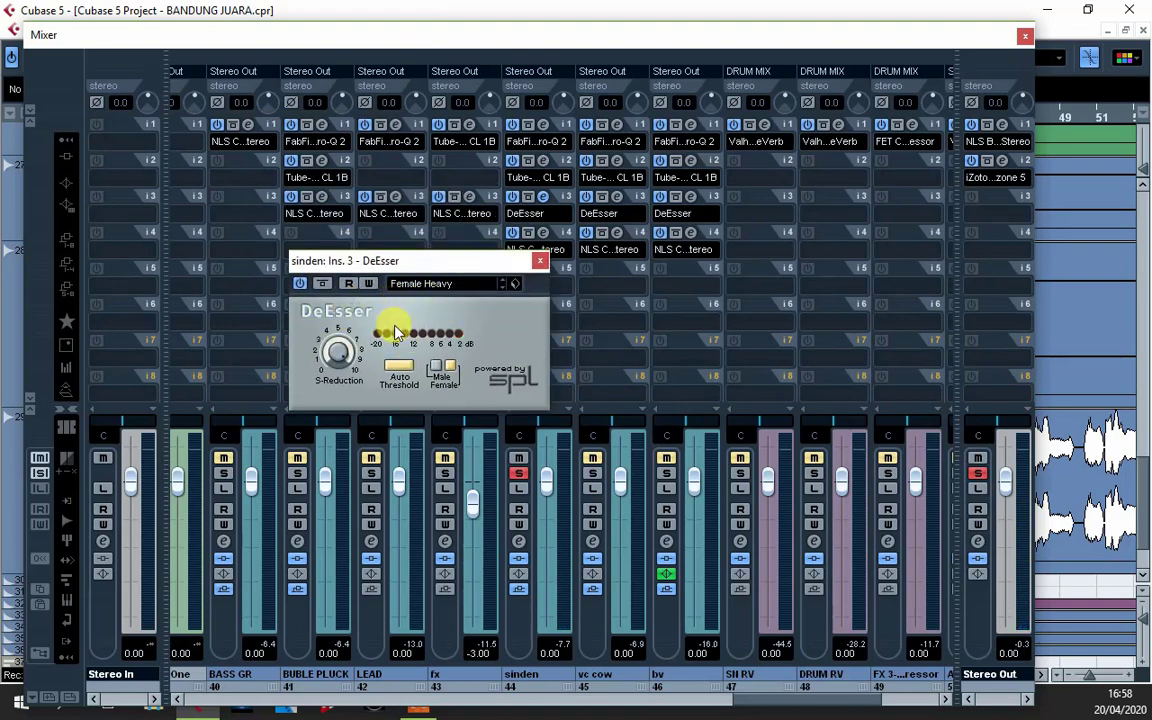
pyautogui.click(437, 285)
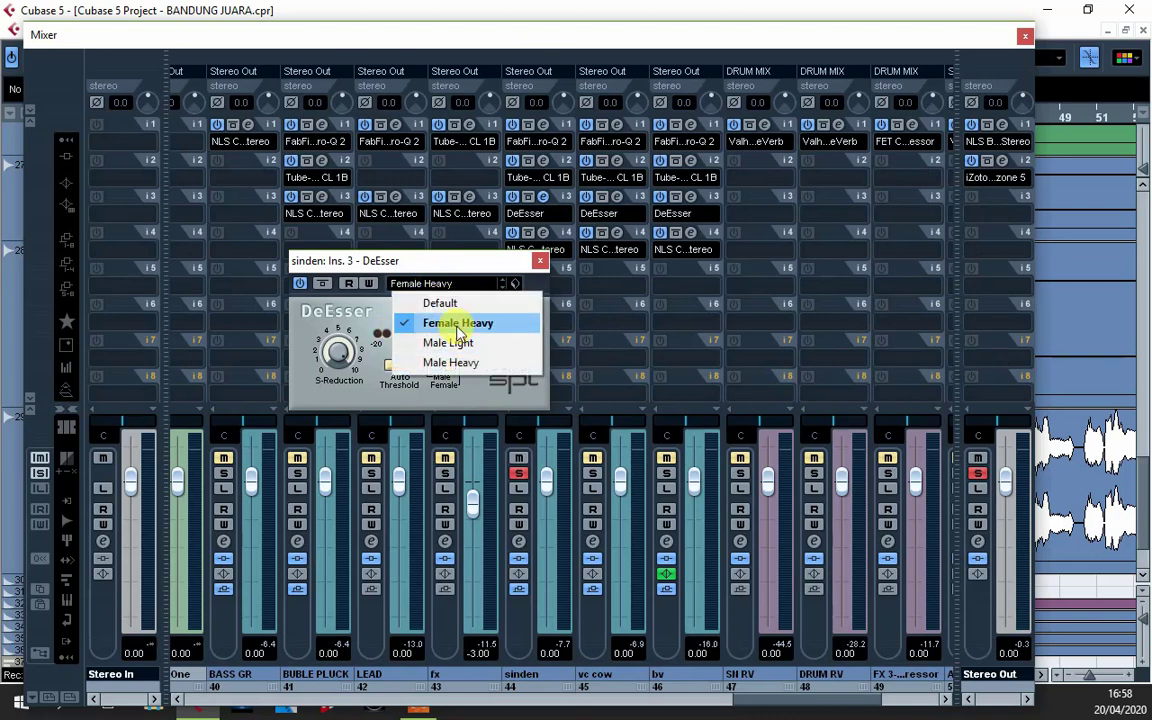
pyautogui.click(540, 260)
pyautogui.click(540, 260)
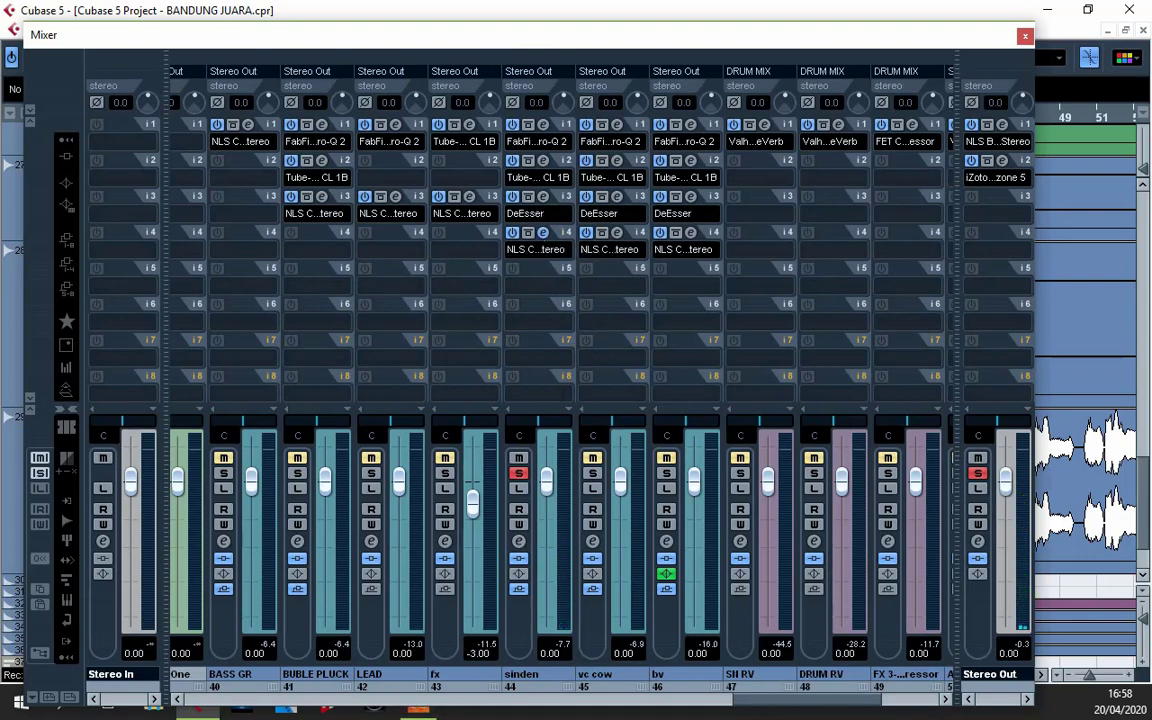
# - Examine the sinden group's NLS Channel Stereo settings and close the plug-in
pyautogui.click(543, 232)
pyautogui.moveTo(391, 67)
pyautogui.mouseDown()
pyautogui.moveTo(391, 98)
pyautogui.moveTo(403, 70)
pyautogui.mouseUp()
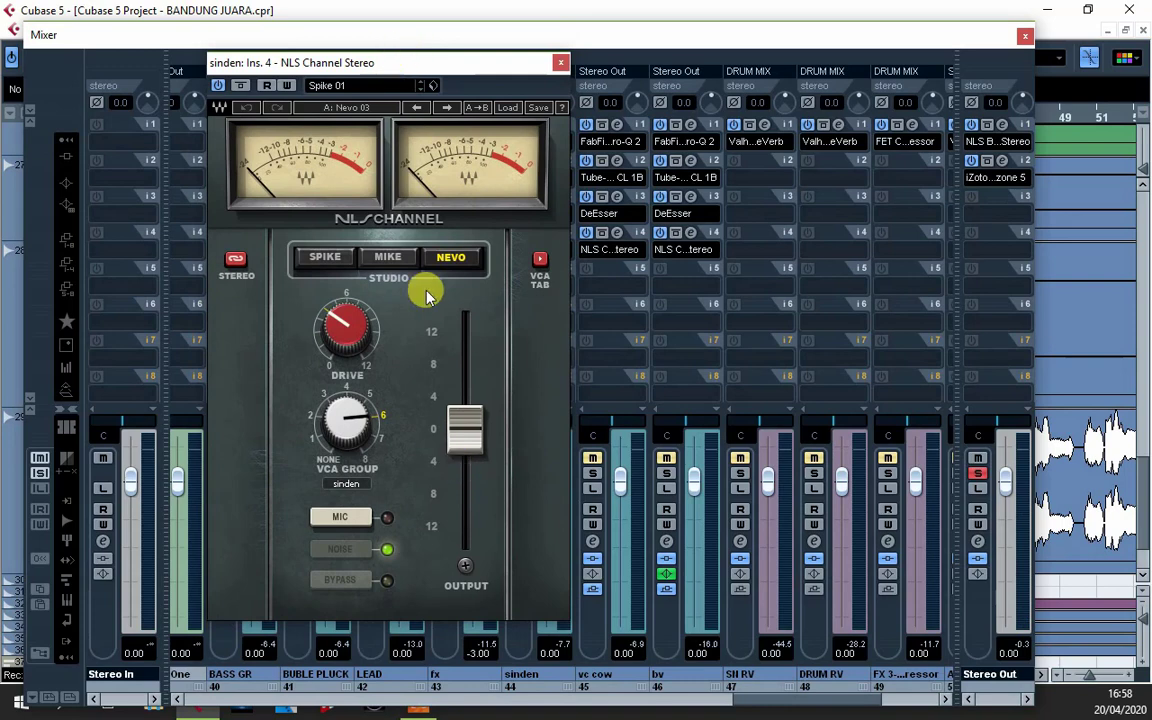
pyautogui.click(563, 64)
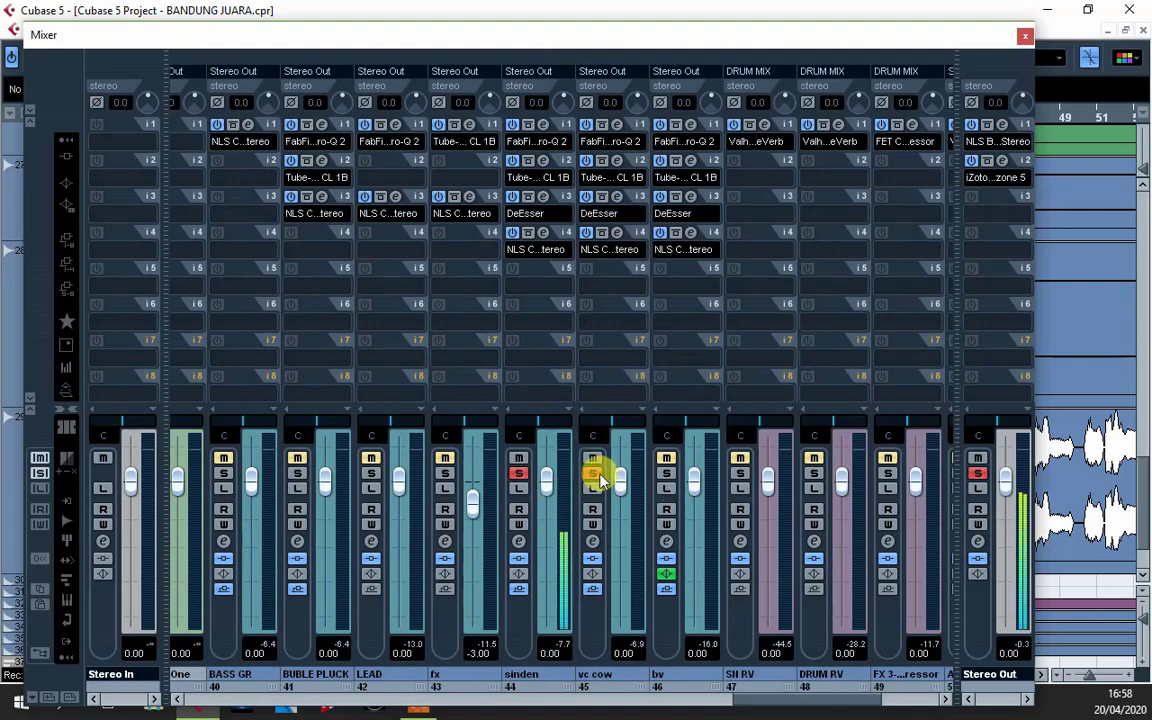
# - Unsolo the sinden group, close the mixer, and play Audio 31 soloed from about bar 12
pyautogui.click(519, 473)
pyautogui.click(1024, 40)
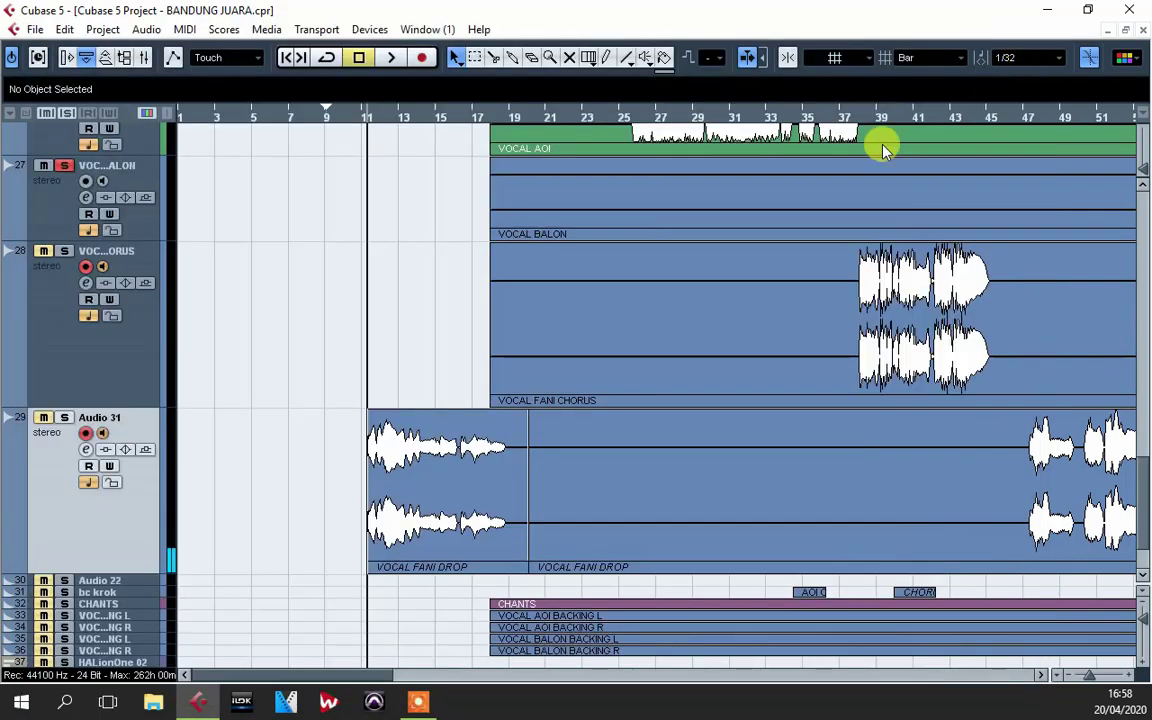
pyautogui.scroll(-2, 545, 383)
pyautogui.click(393, 116)
pyautogui.press('space')
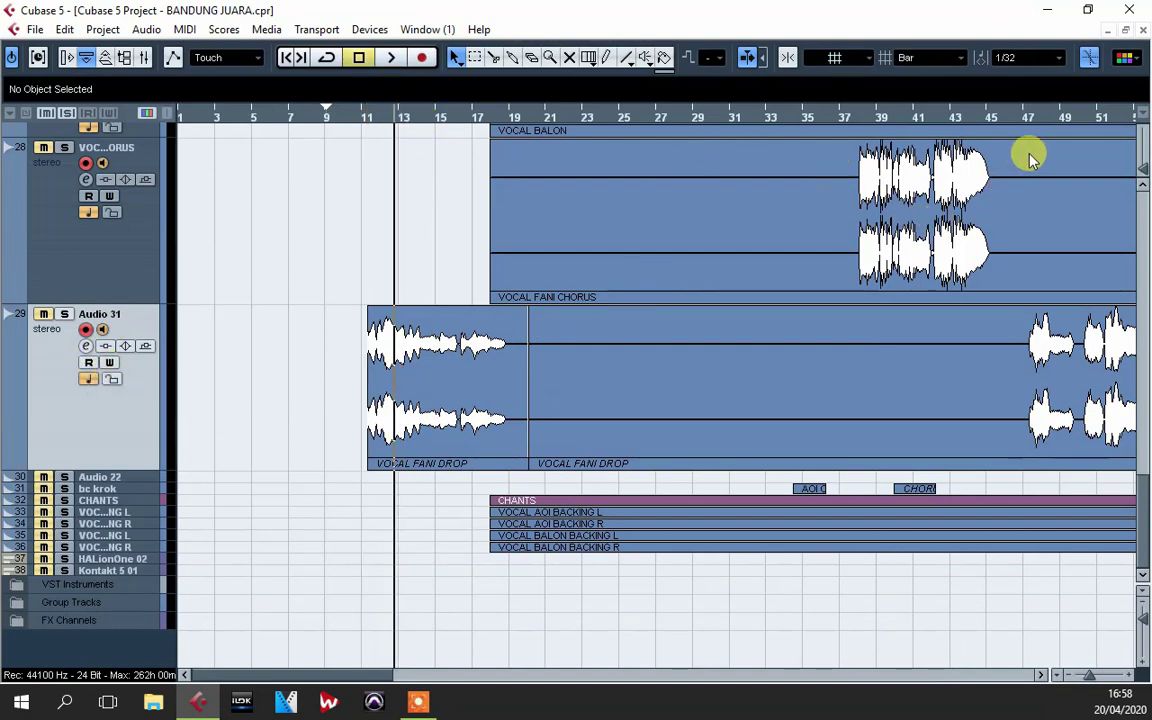
pyautogui.click(64, 314)
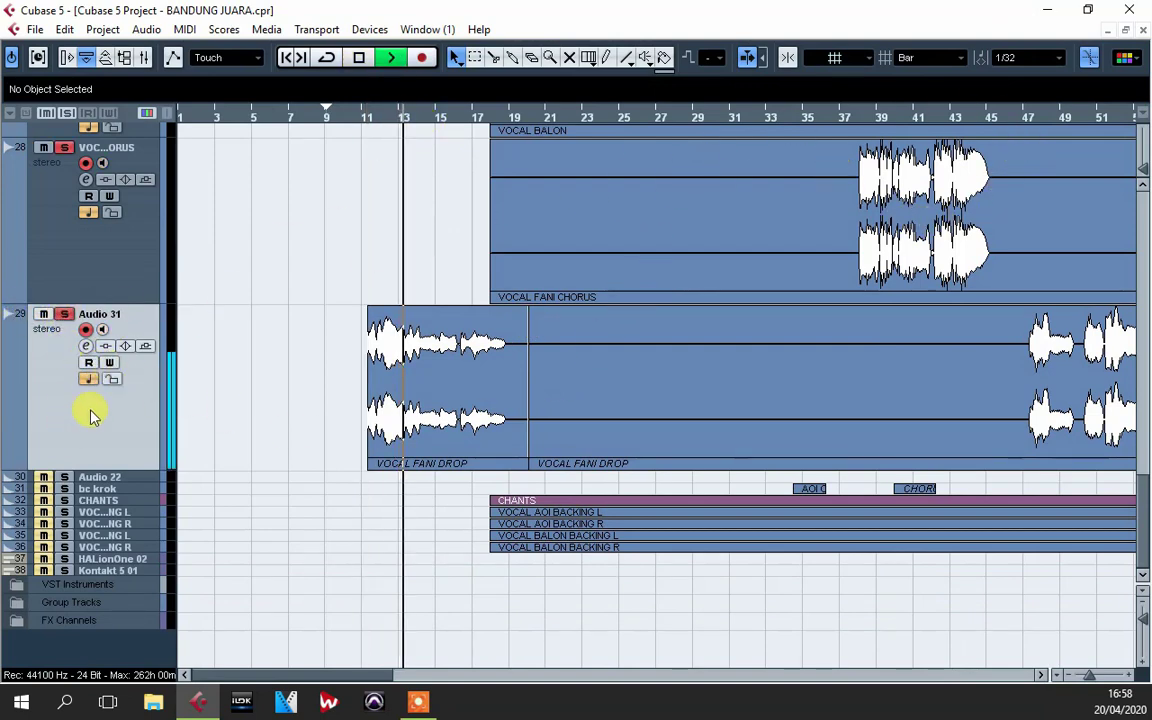
# - Check Audio 31's channel settings, close them, and open the sinden group's channel settings from the mixer
pyautogui.click(86, 346)
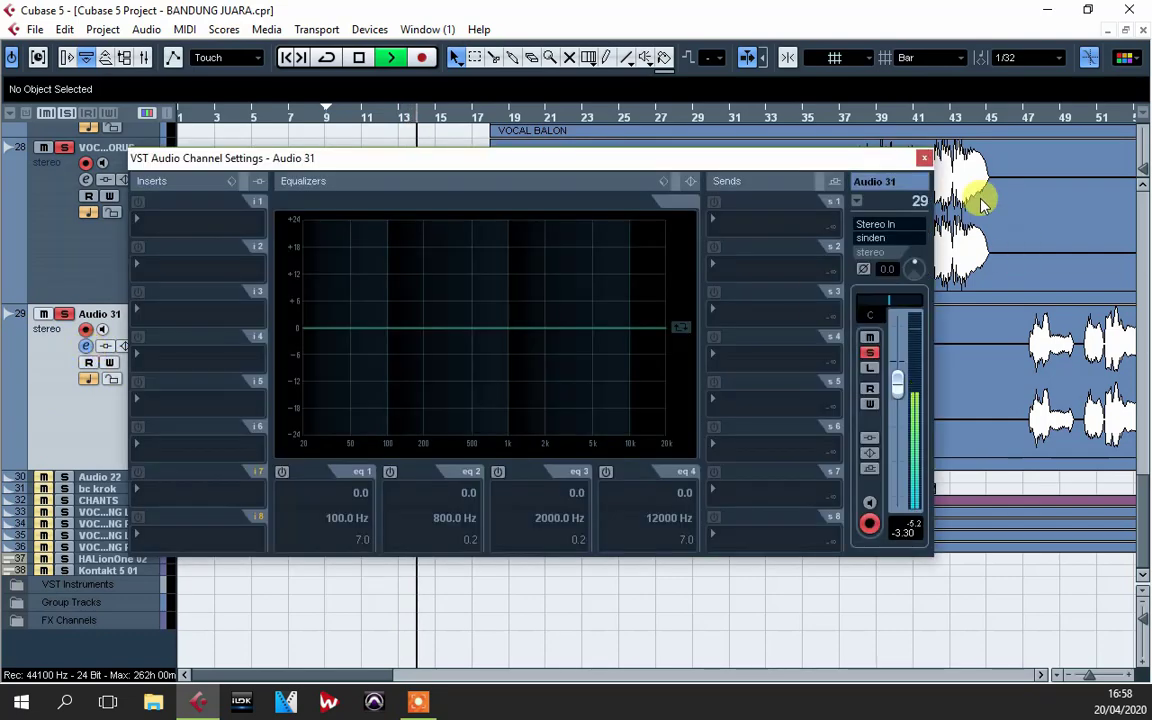
pyautogui.click(920, 155)
pyautogui.press('F3')
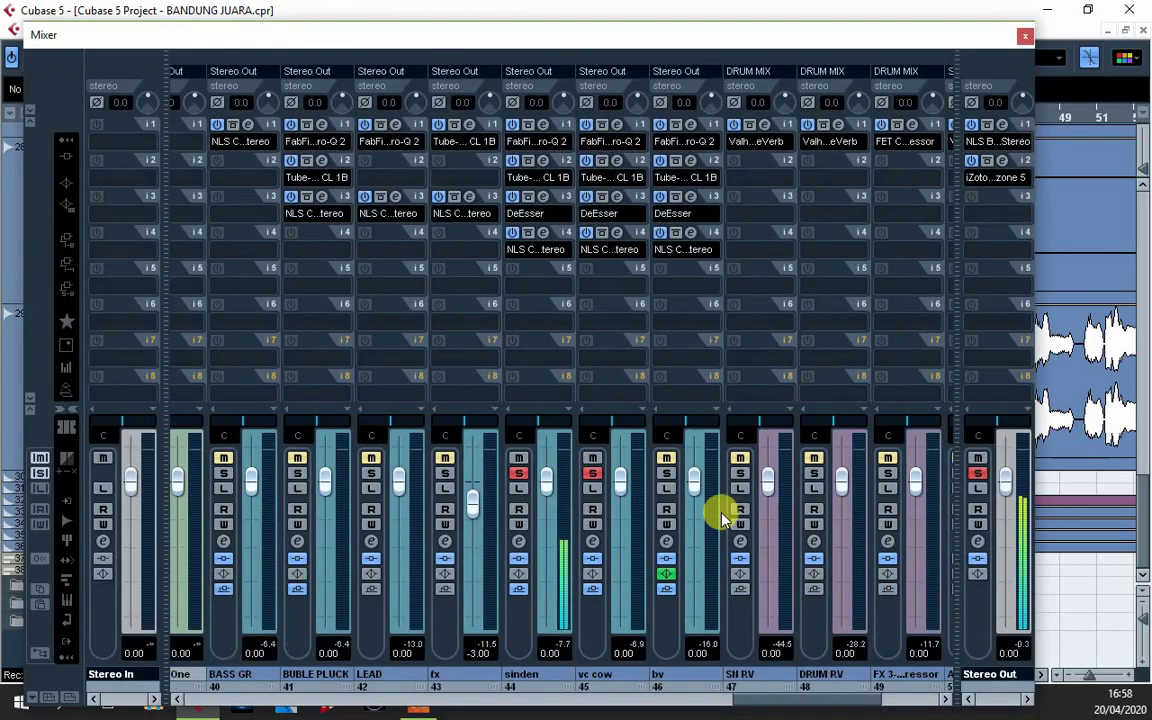
pyautogui.click(518, 543)
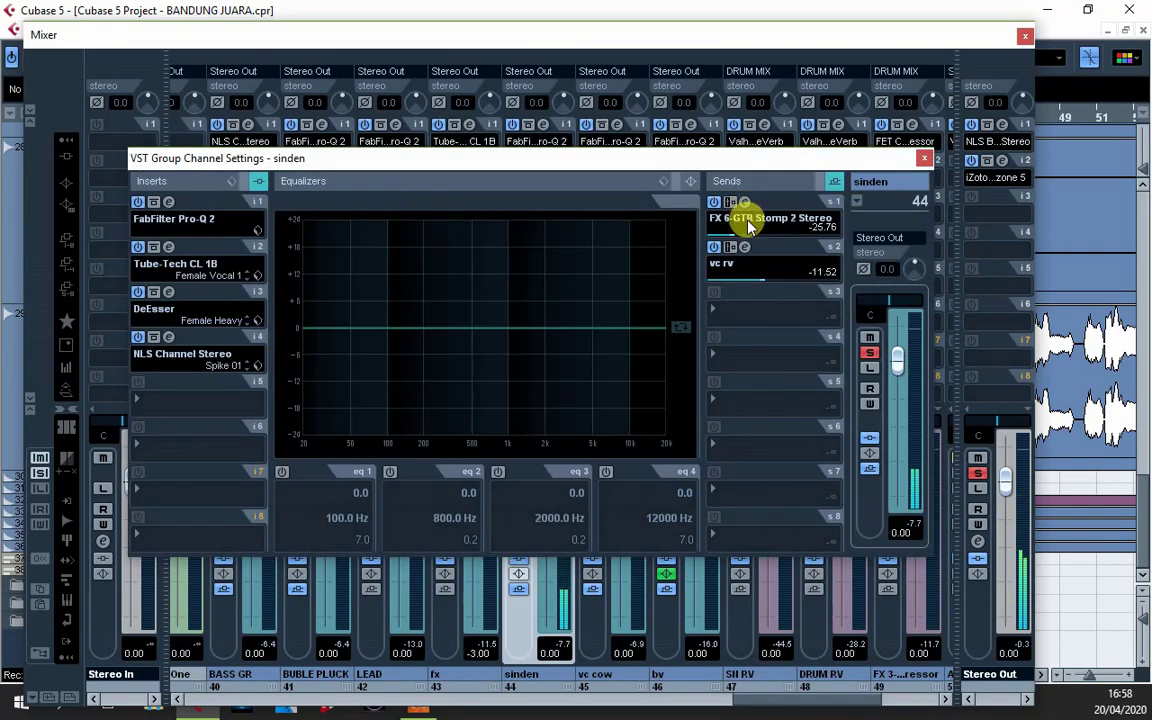
pyautogui.moveTo(676, 163); pyautogui.dragTo(602, 101)
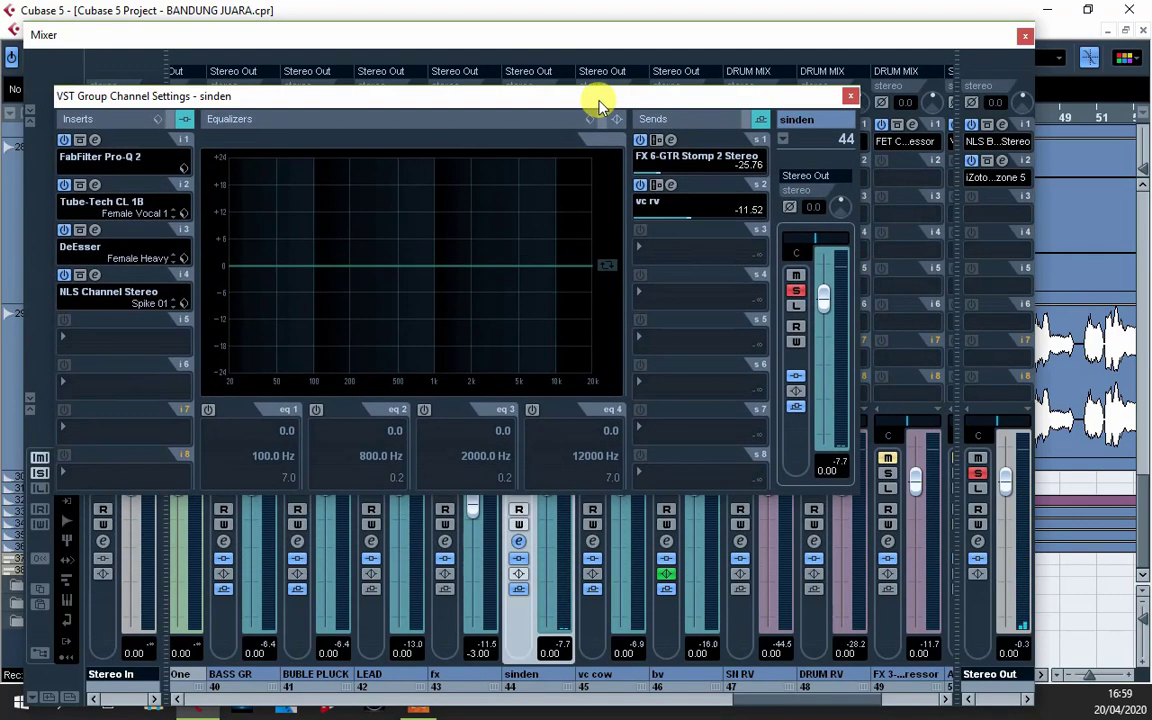
# - Examine the GTR Stomp 2 Stereo delay on the sinden group's first send and close the plug-in
pyautogui.click(670, 140)
pyautogui.moveTo(449, 104); pyautogui.dragTo(543, 152)
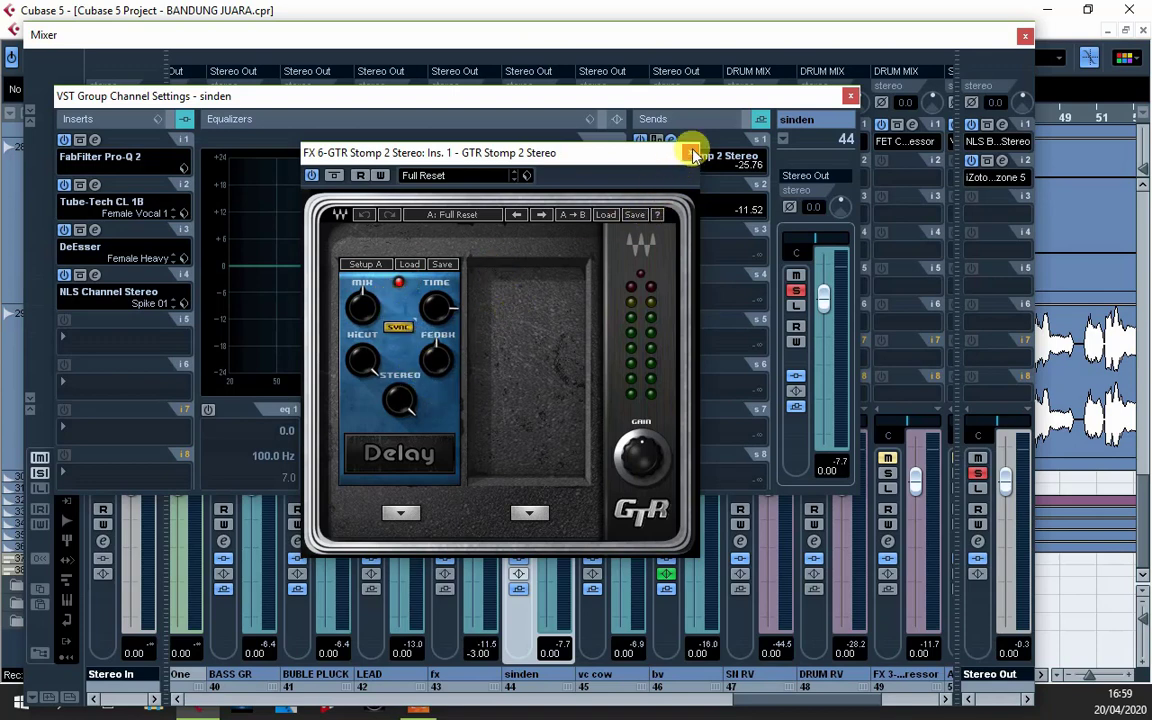
pyautogui.click(690, 153)
# - Examine the vc rv send's ValhallaVintageVerb settings and its Halls presets, and close the plug-in, channel settings and mixer
pyautogui.click(650, 180)
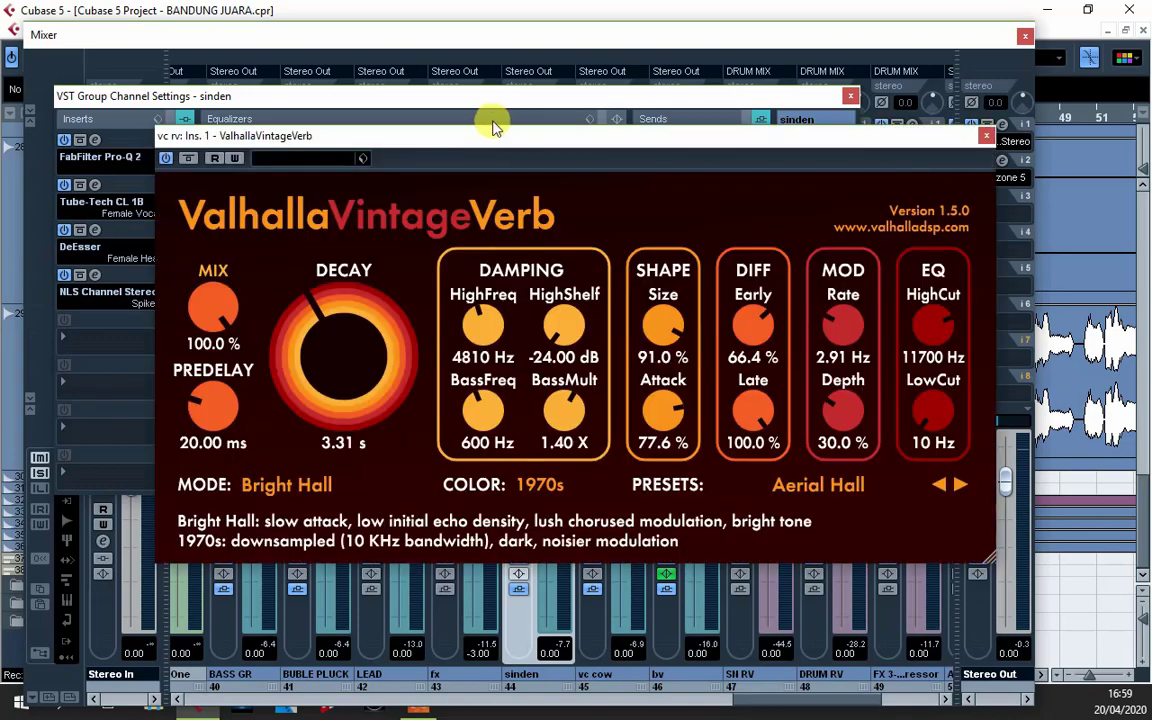
pyautogui.moveTo(443, 135); pyautogui.dragTo(327, 130)
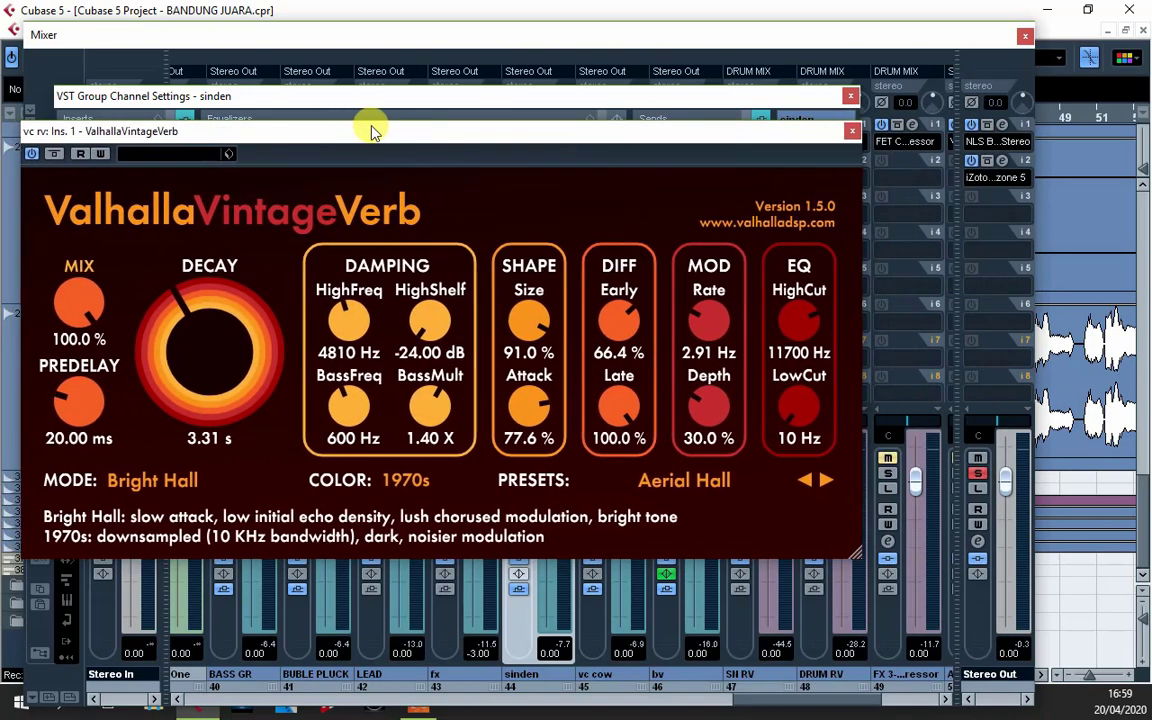
pyautogui.click(692, 483)
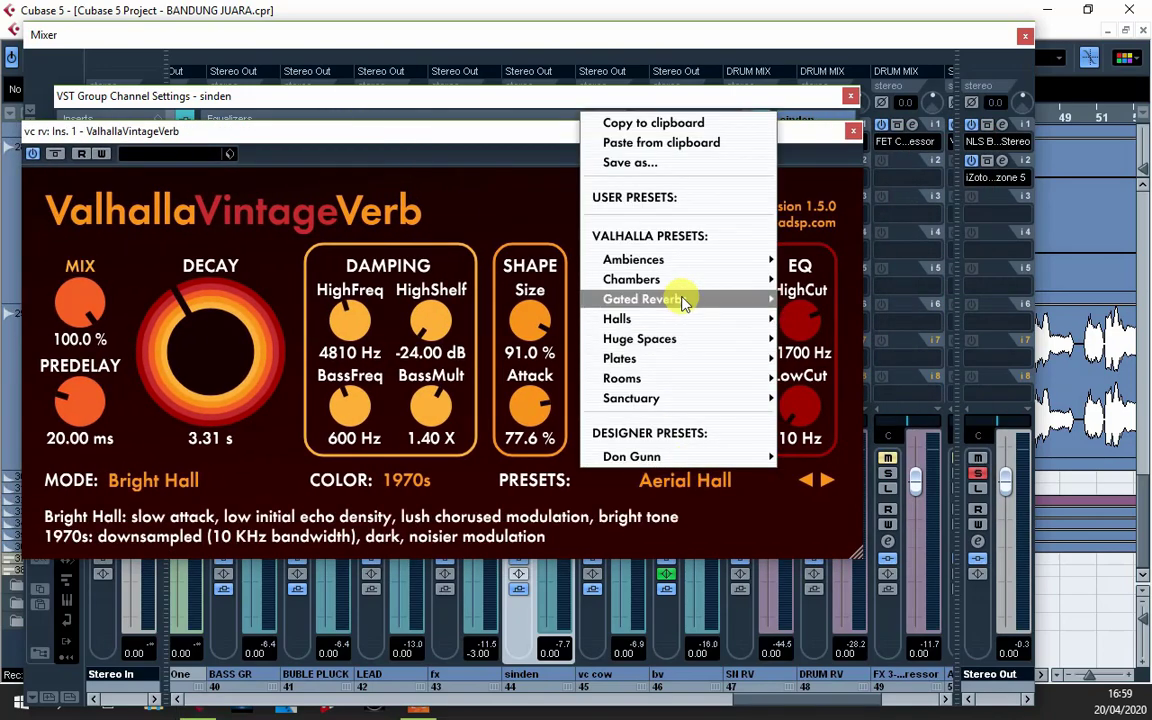
pyautogui.moveTo(690, 318)
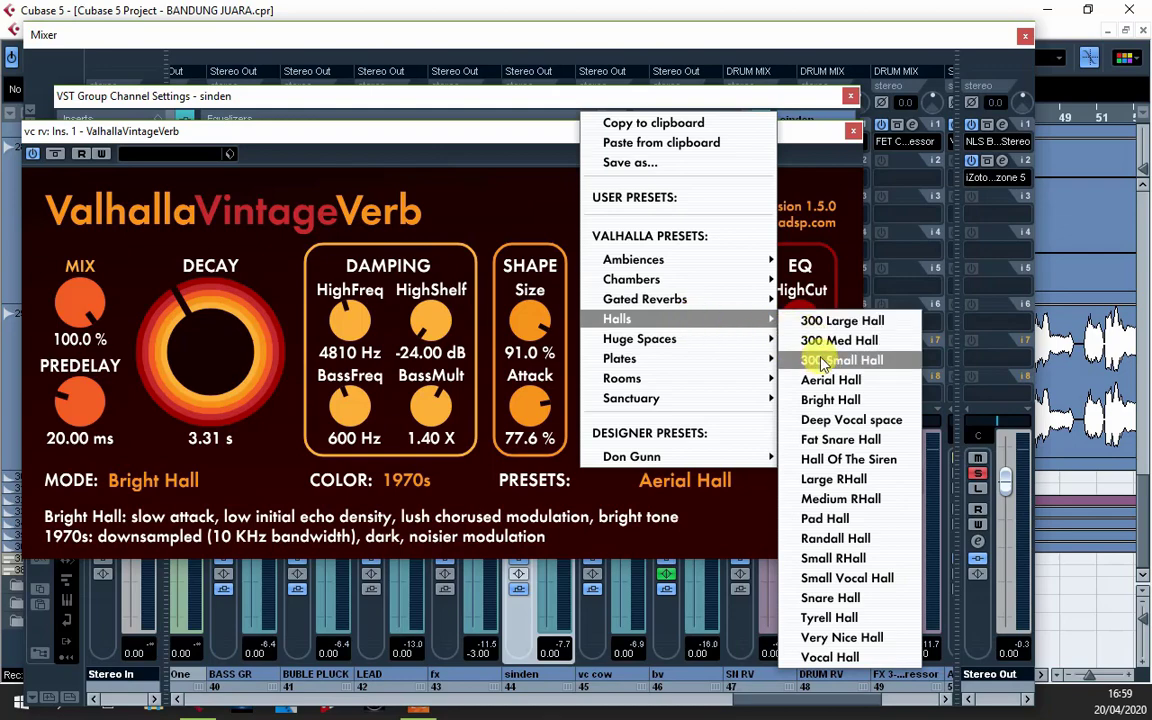
pyautogui.click(506, 134)
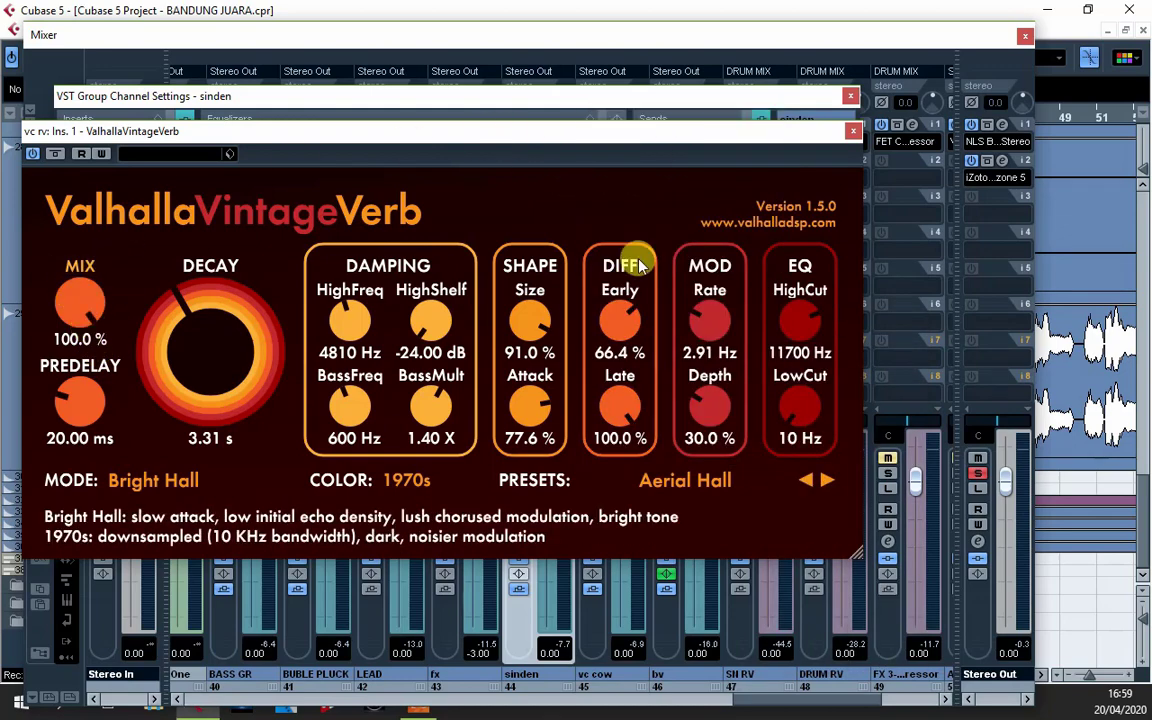
pyautogui.click(853, 131)
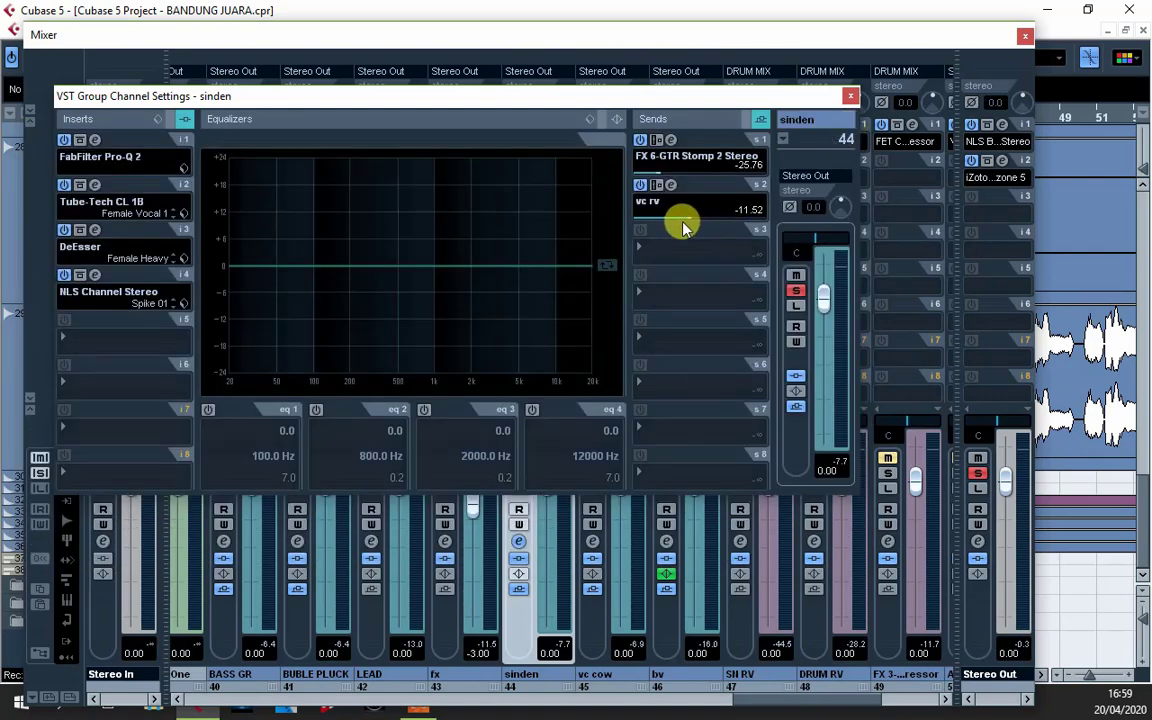
pyautogui.click(849, 99)
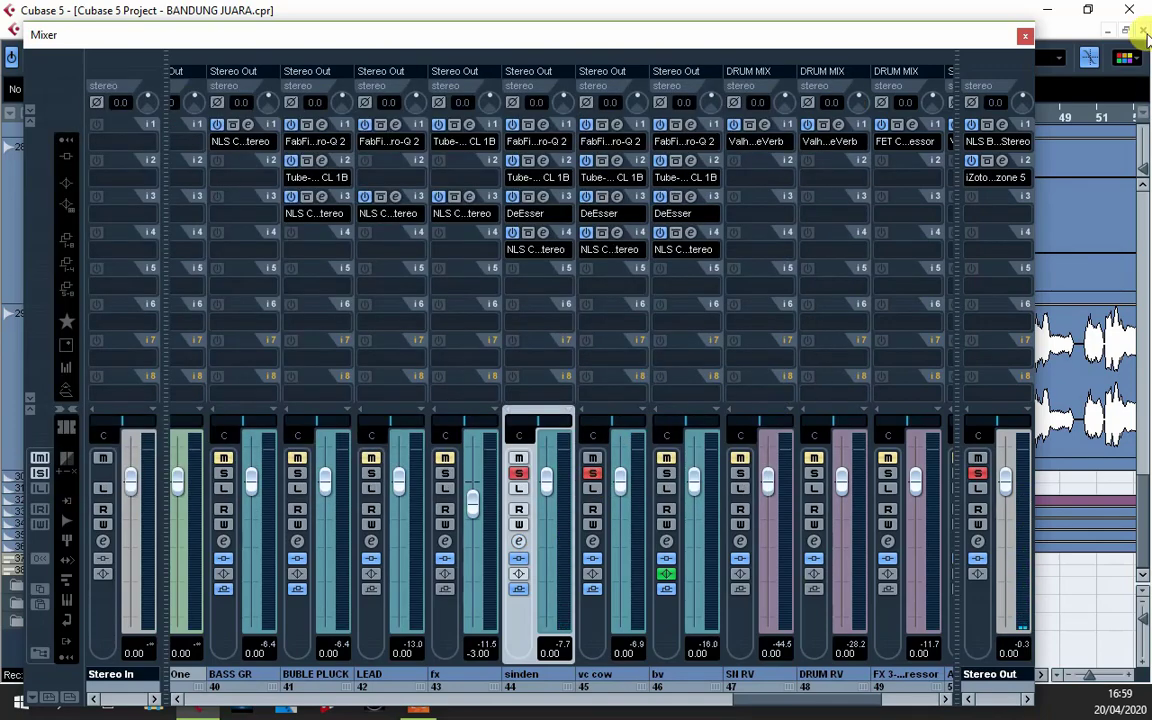
pyautogui.click(1024, 40)
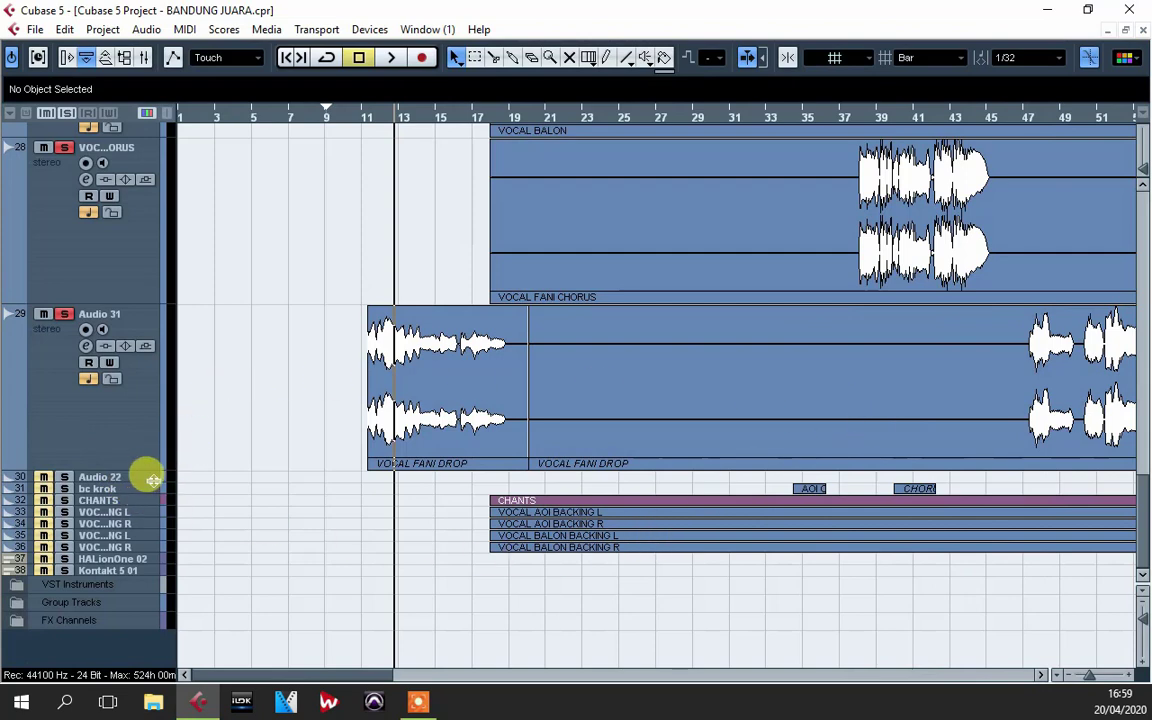
# - Enlarge the Audio 22 and bc krok tracks and switch the solo from VOCAL FANI CHORUS and Audio 31 to bc krok
pyautogui.moveTo(142, 482); pyautogui.dragTo(144, 558)
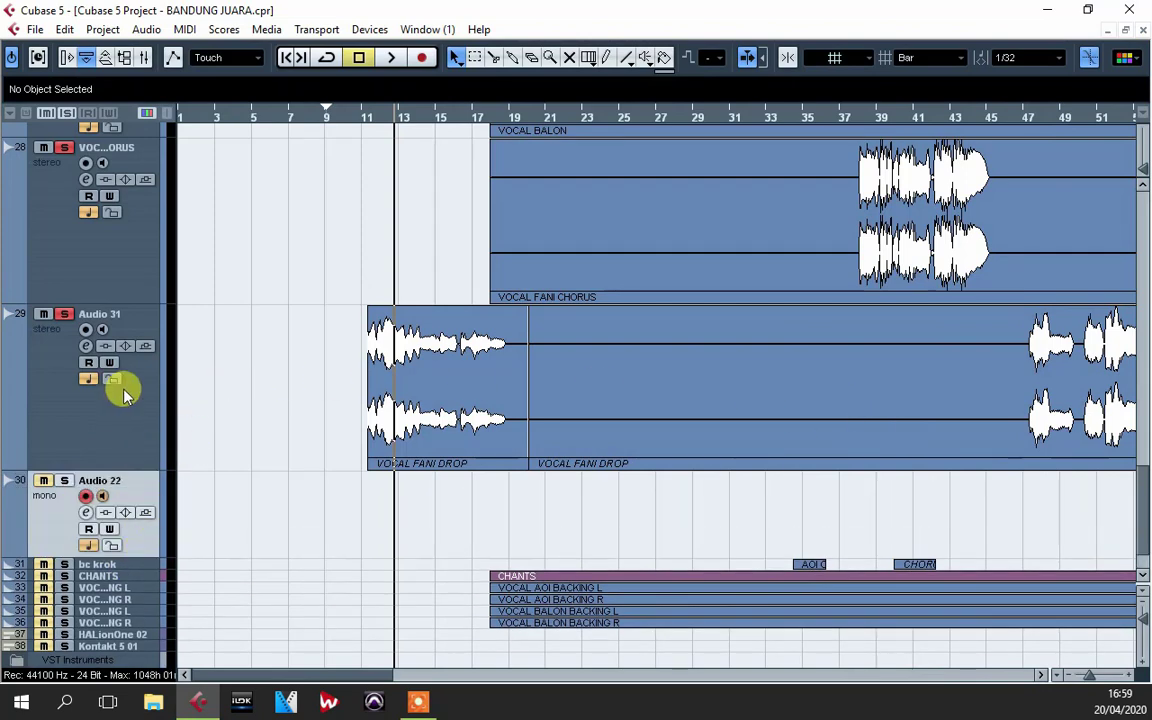
pyautogui.click(64, 147)
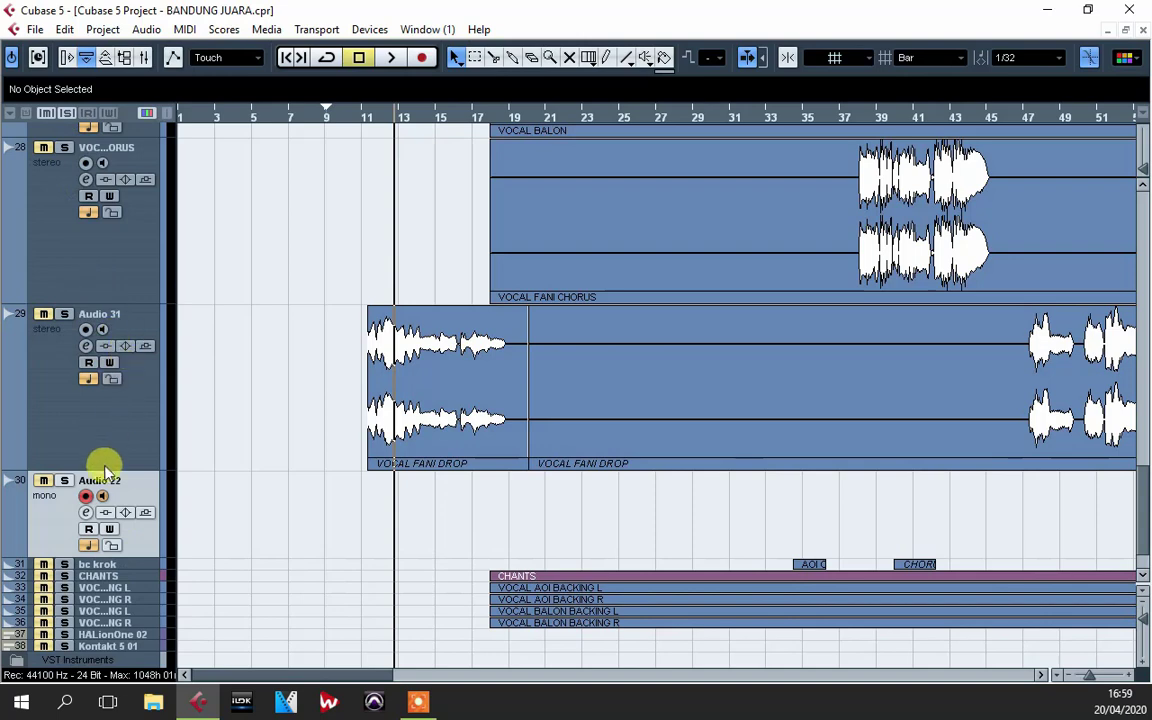
pyautogui.moveTo(1087, 678); pyautogui.dragTo(1082, 678)
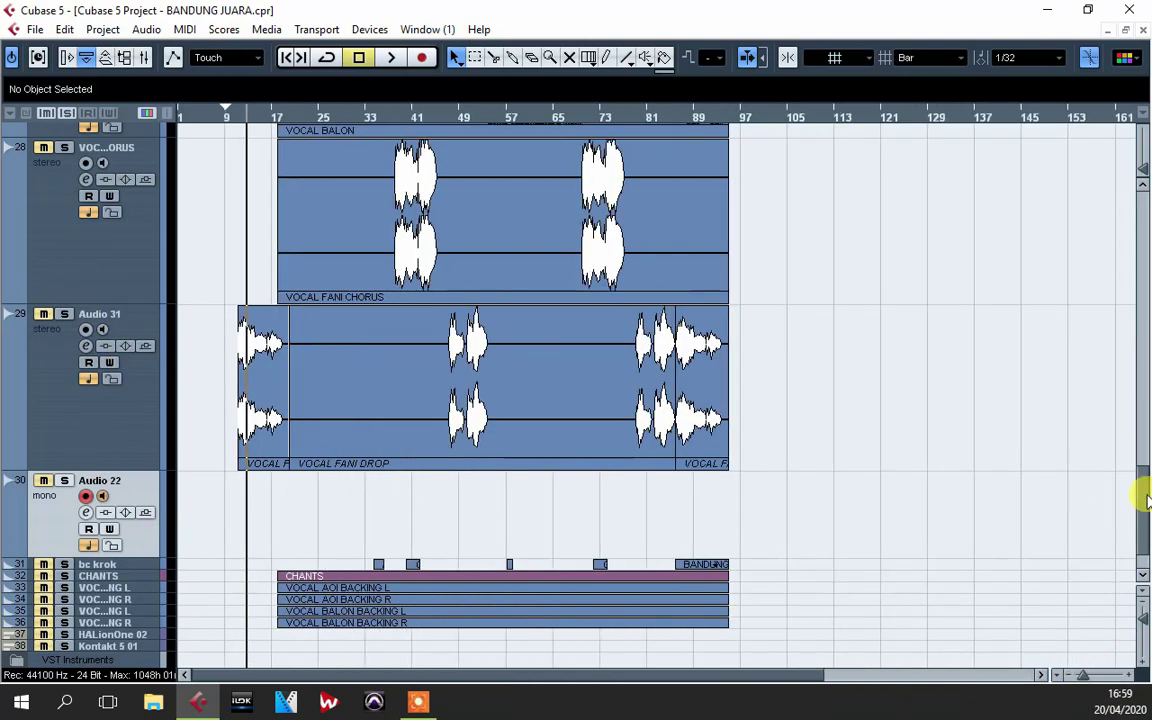
pyautogui.moveTo(1145, 500); pyautogui.dragTo(1145, 530)
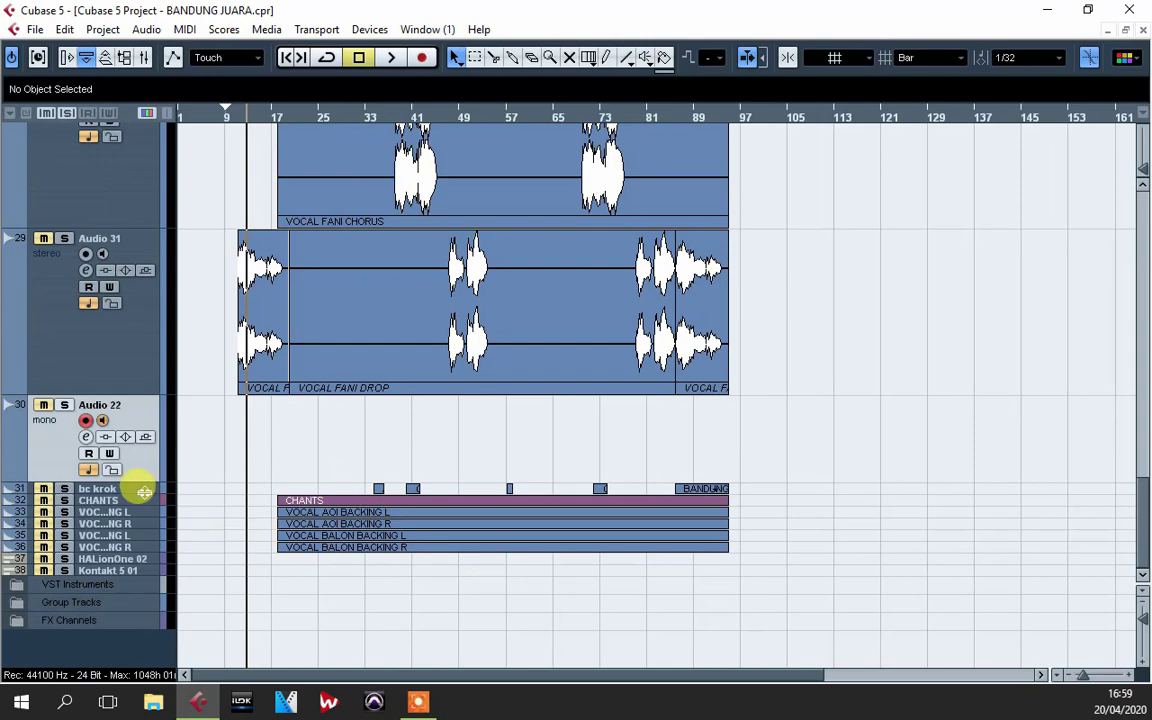
pyautogui.moveTo(145, 492); pyautogui.dragTo(143, 576)
pyautogui.click(63, 492)
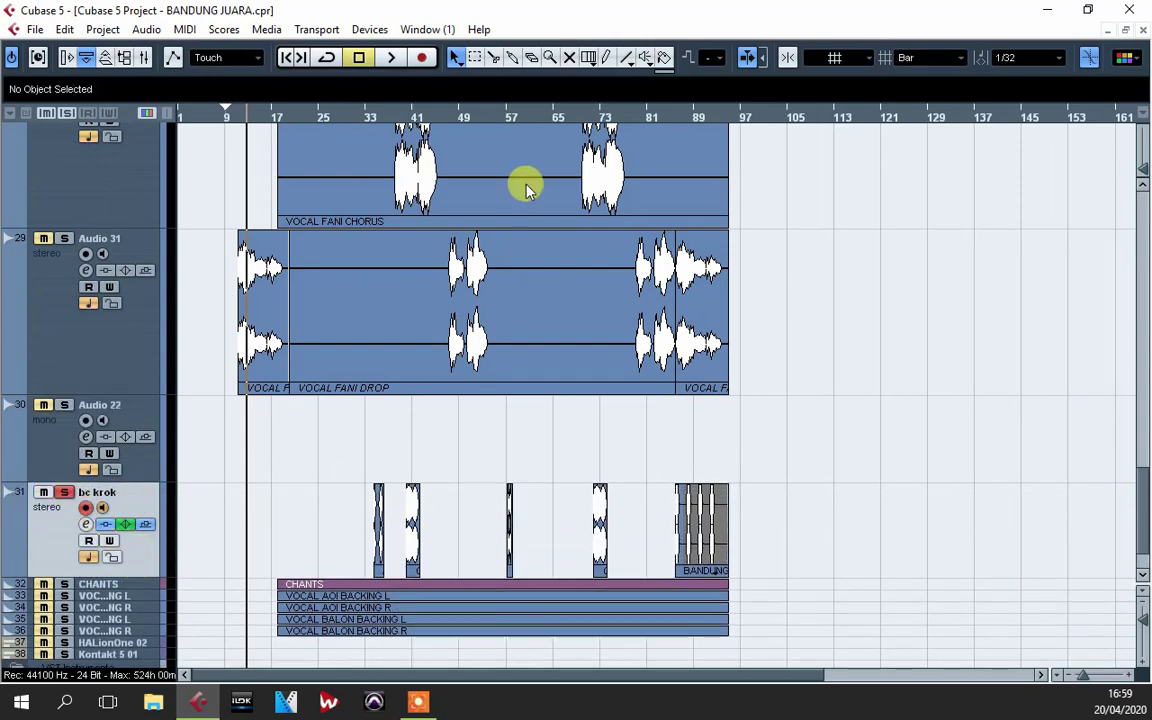
# - Play bc krok from about bar 34 and examine its equalizer, inserts and sends in the channel settings
pyautogui.click(373, 117)
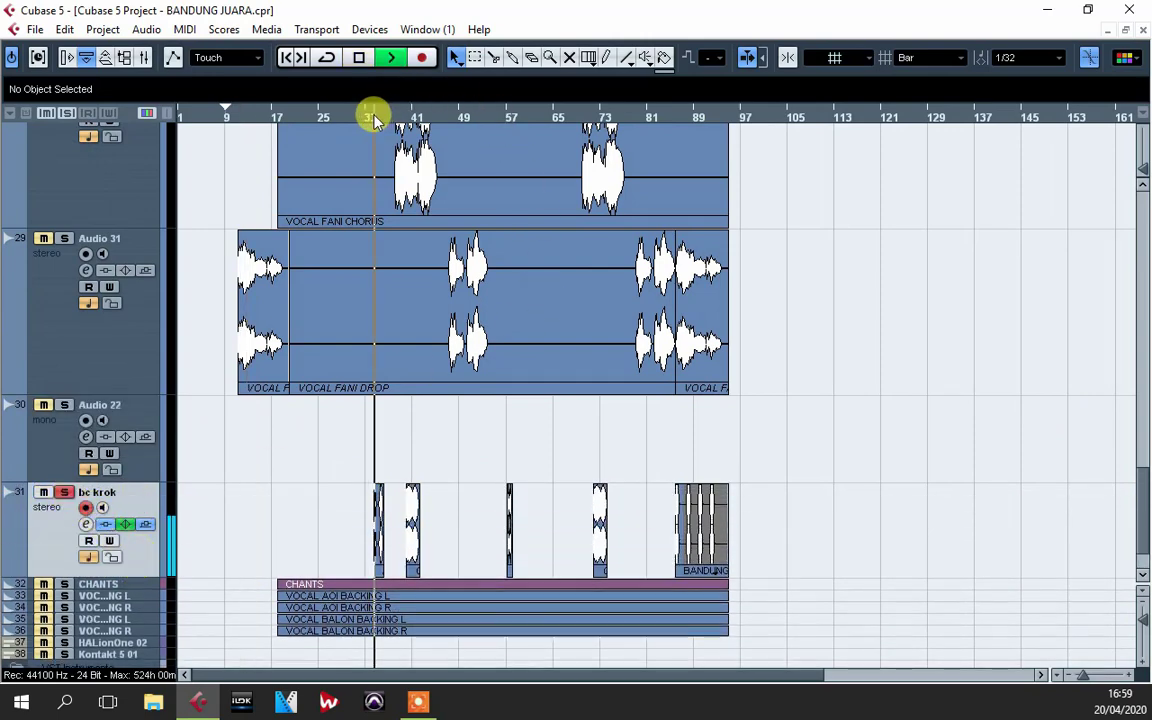
pyautogui.press('space')
pyautogui.click(86, 523)
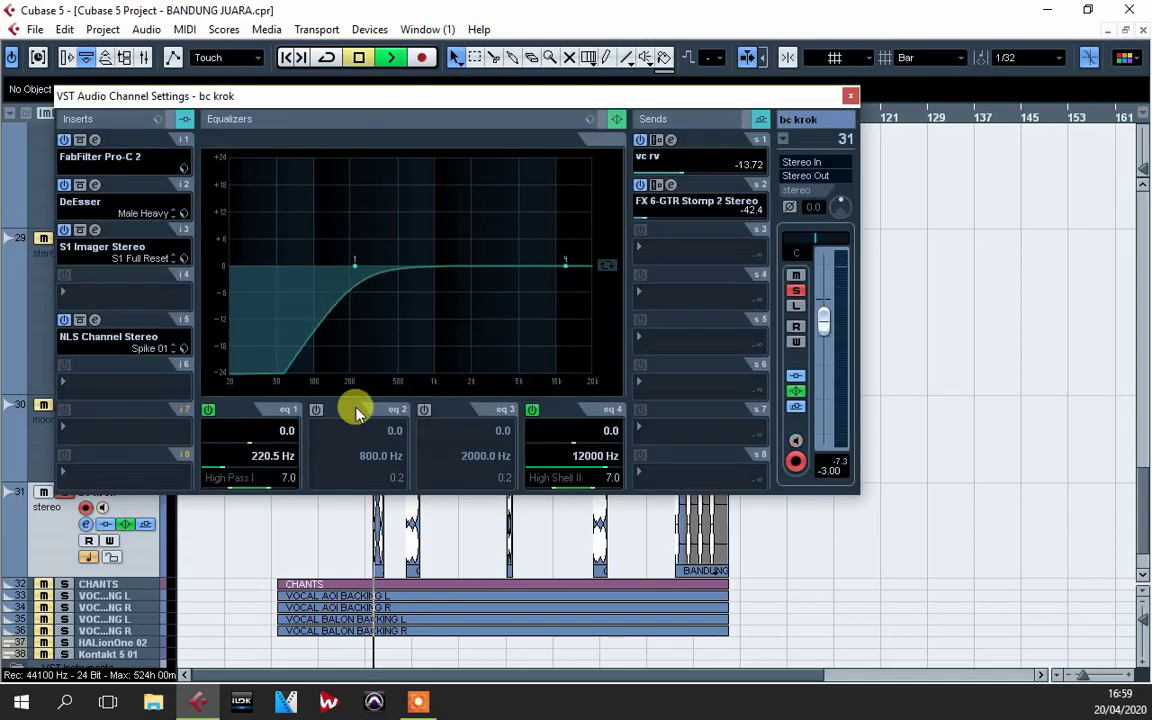
pyautogui.press('space')
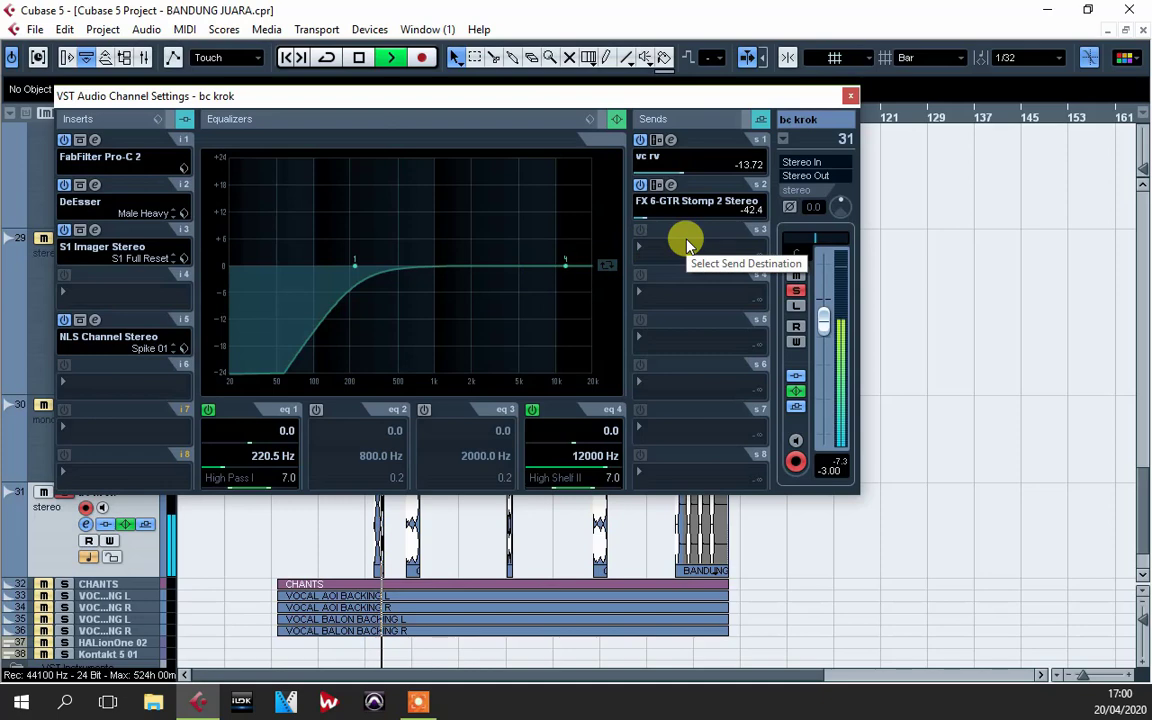
pyautogui.press('space')
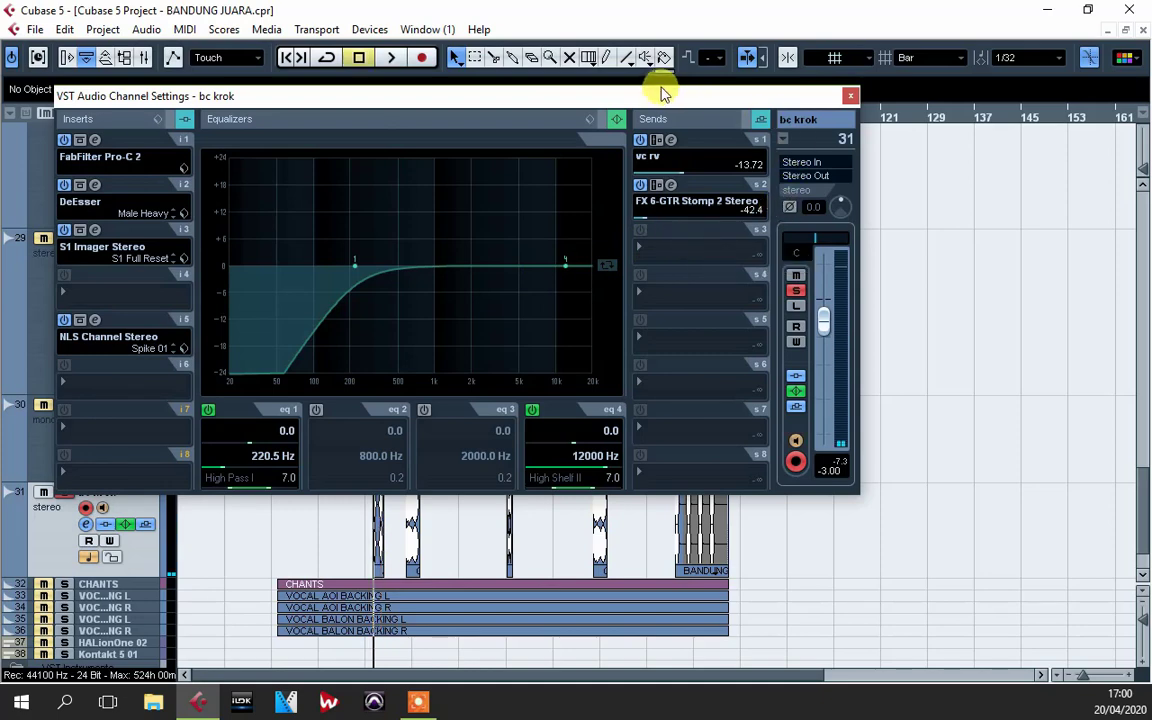
pyautogui.moveTo(663, 98); pyautogui.dragTo(708, 111)
pyautogui.press('space')
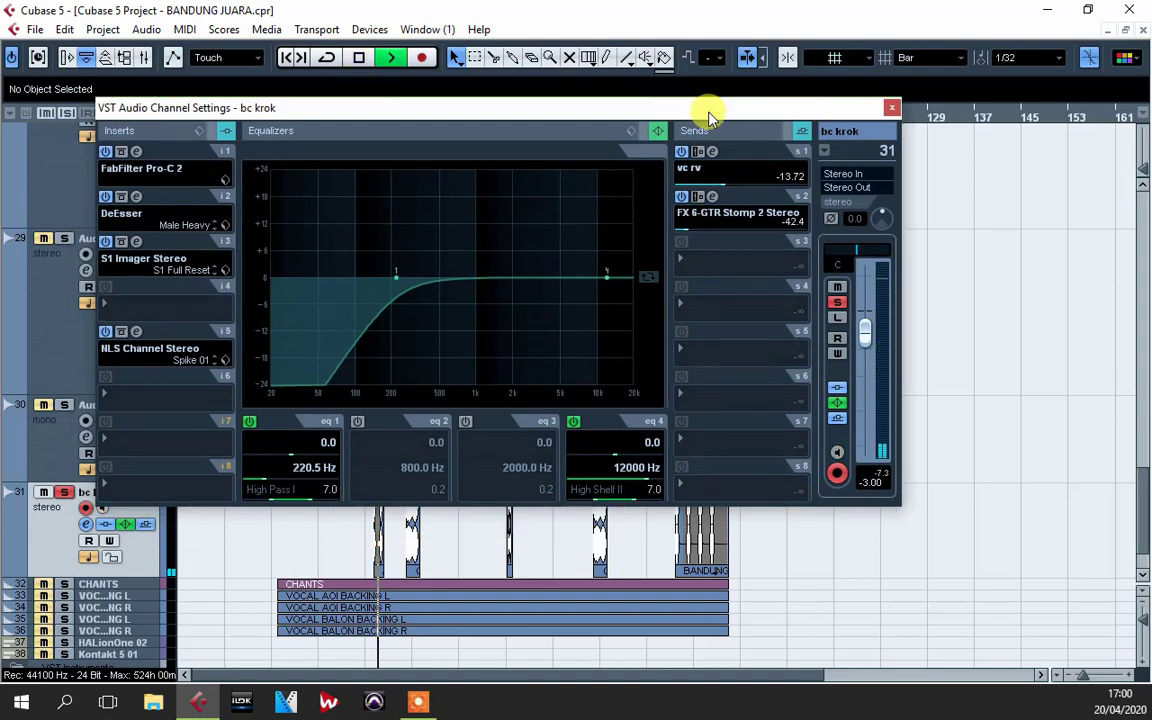
# - Stop playback, examine bc krok's FabFilter Pro-C 2 compressor settings, and close the plug-in
pyautogui.press('space')
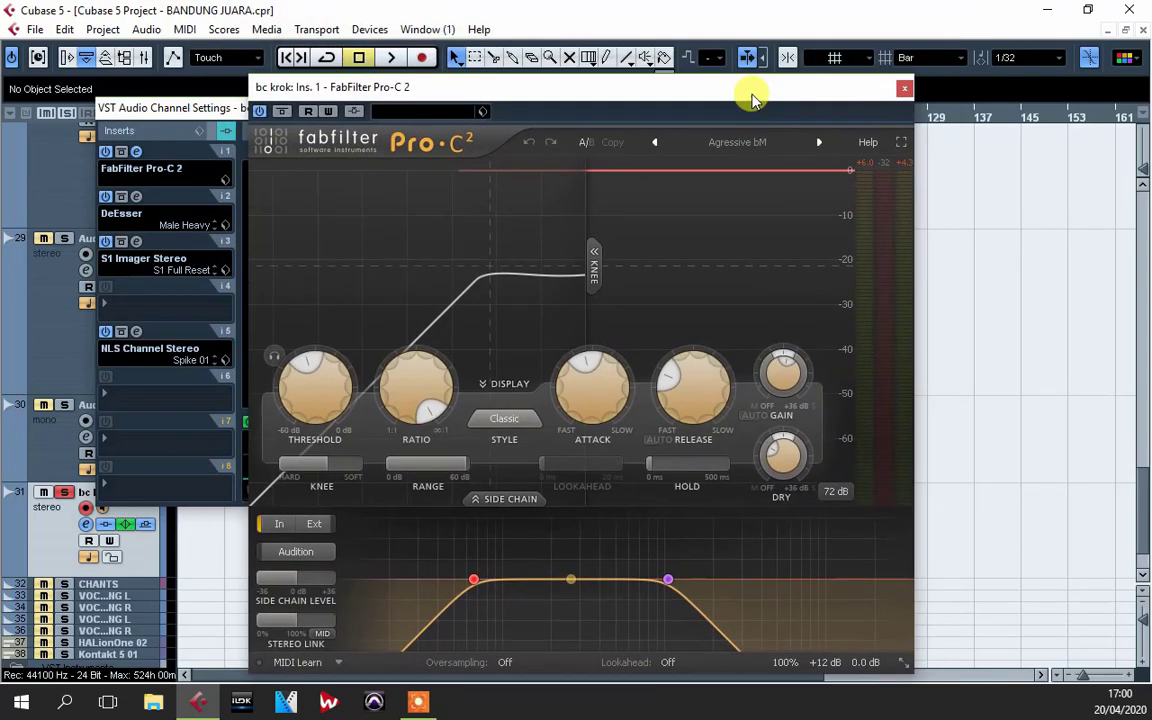
pyautogui.moveTo(751, 95); pyautogui.dragTo(722, 34)
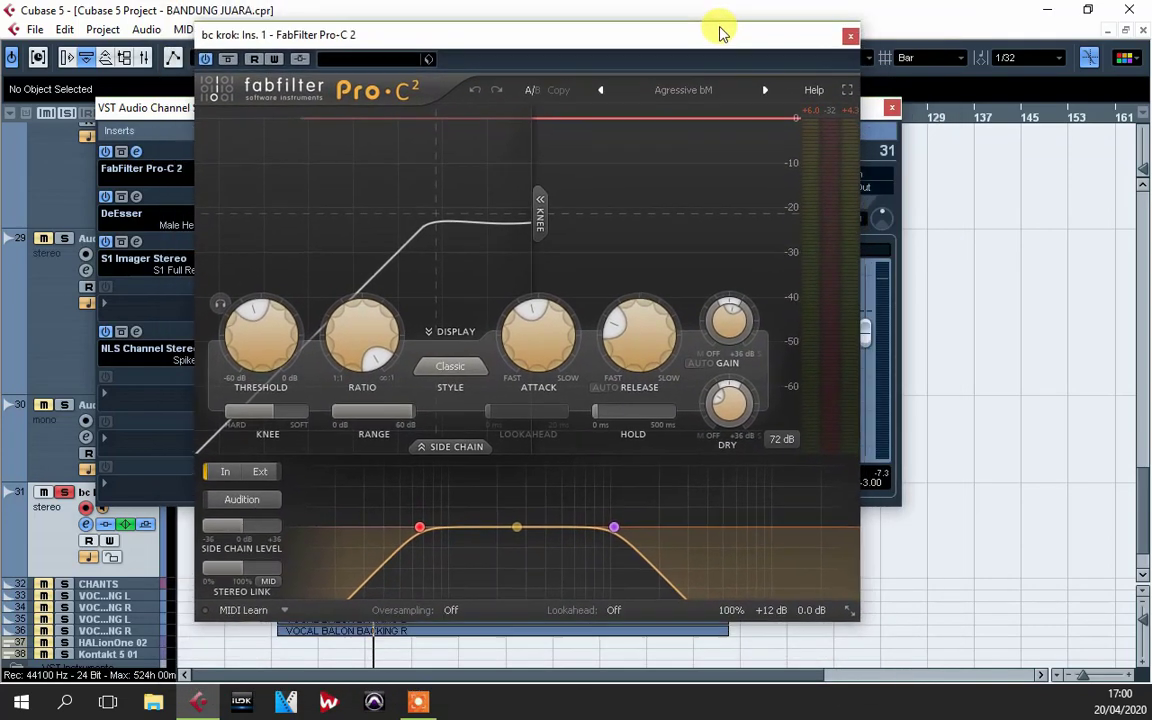
pyautogui.click(850, 36)
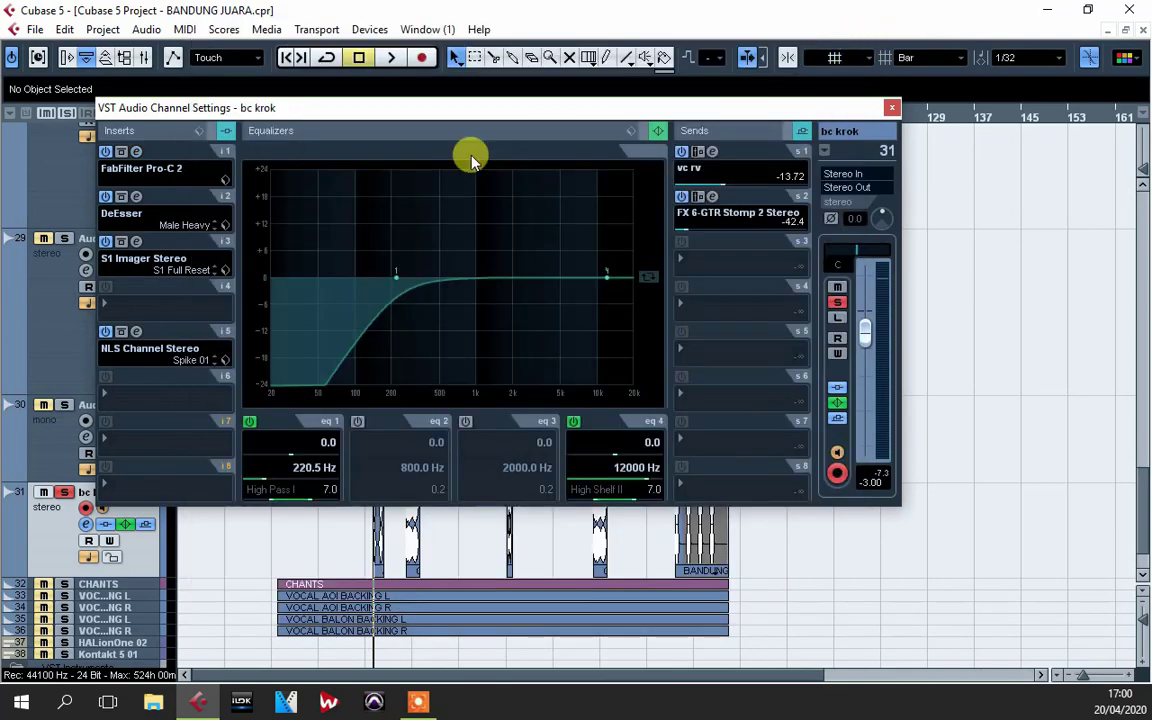
# - Examine bc krok's DeEsser and S1 Imager Stereo insert settings, closing each plug-in
pyautogui.click(135, 196)
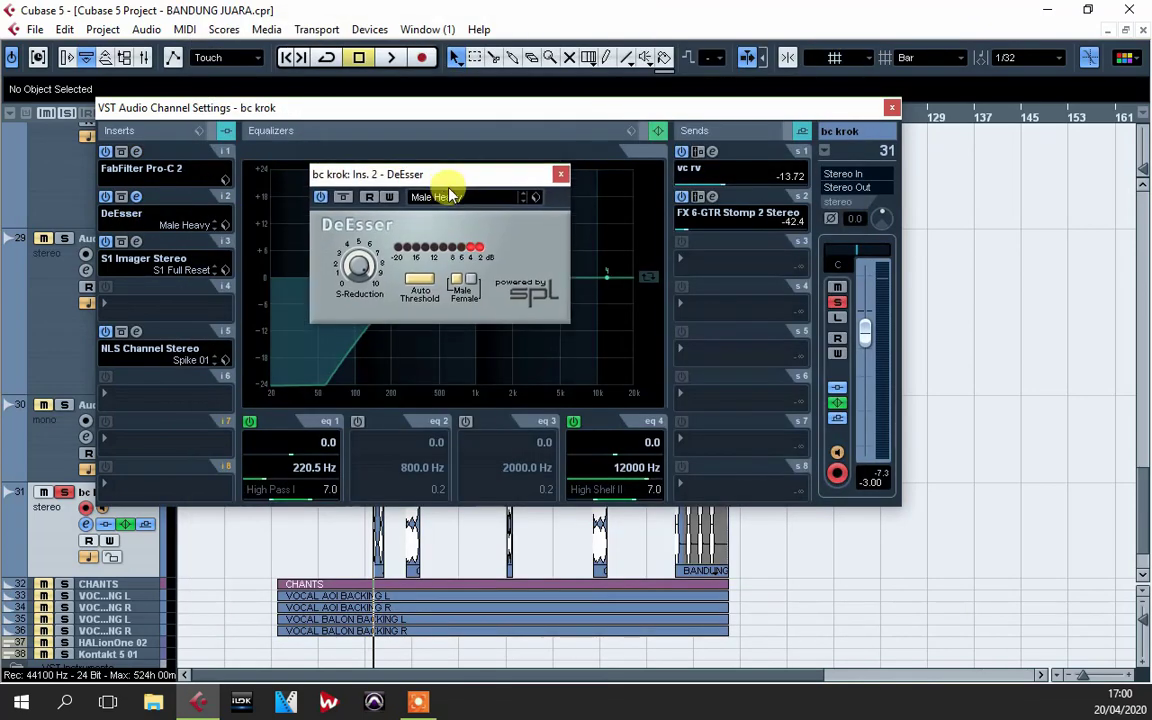
pyautogui.click(561, 188)
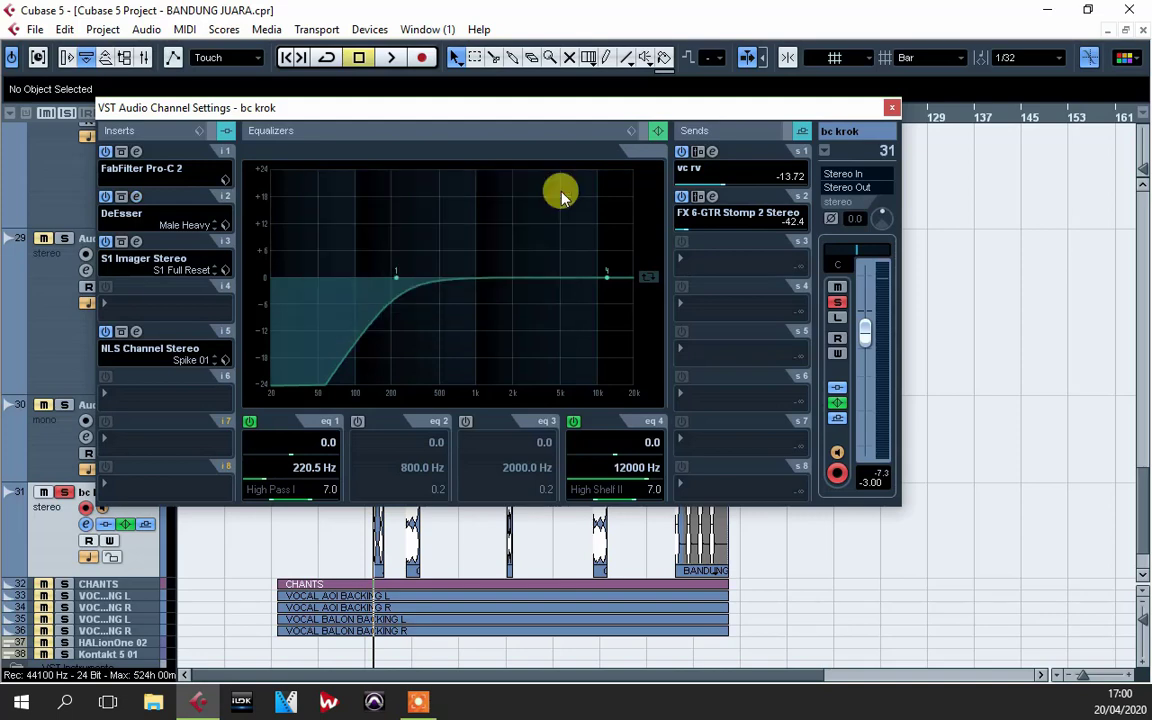
pyautogui.click(135, 241)
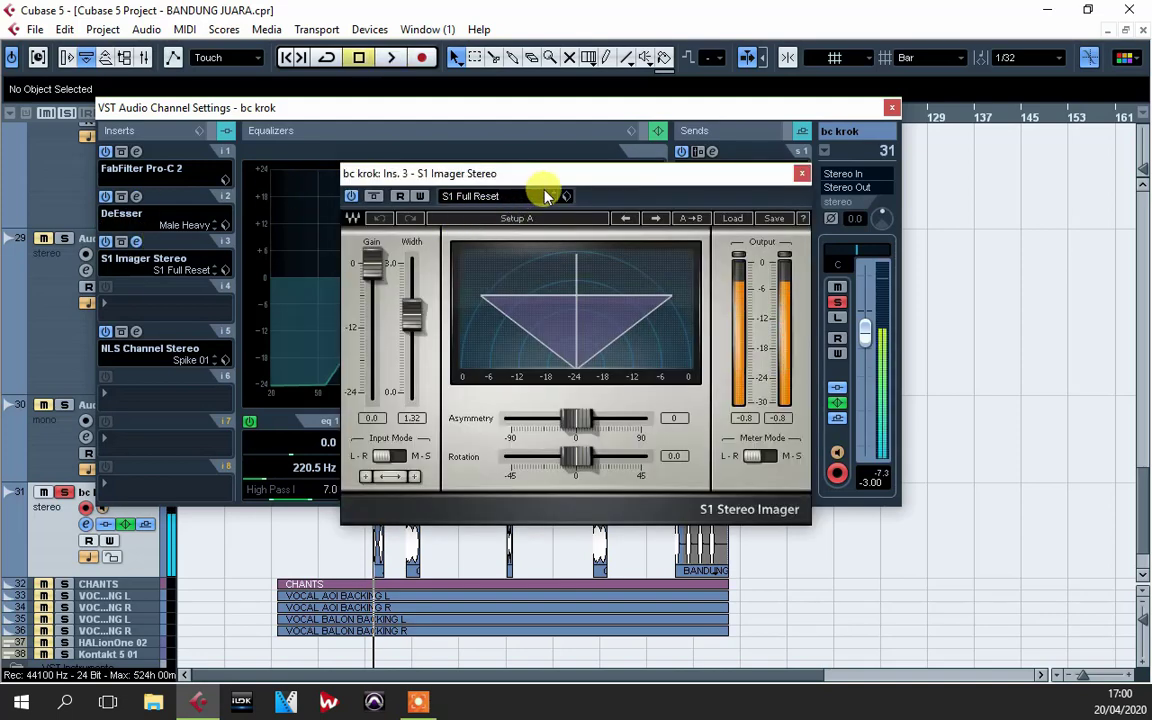
pyautogui.moveTo(610, 187); pyautogui.dragTo(515, 227)
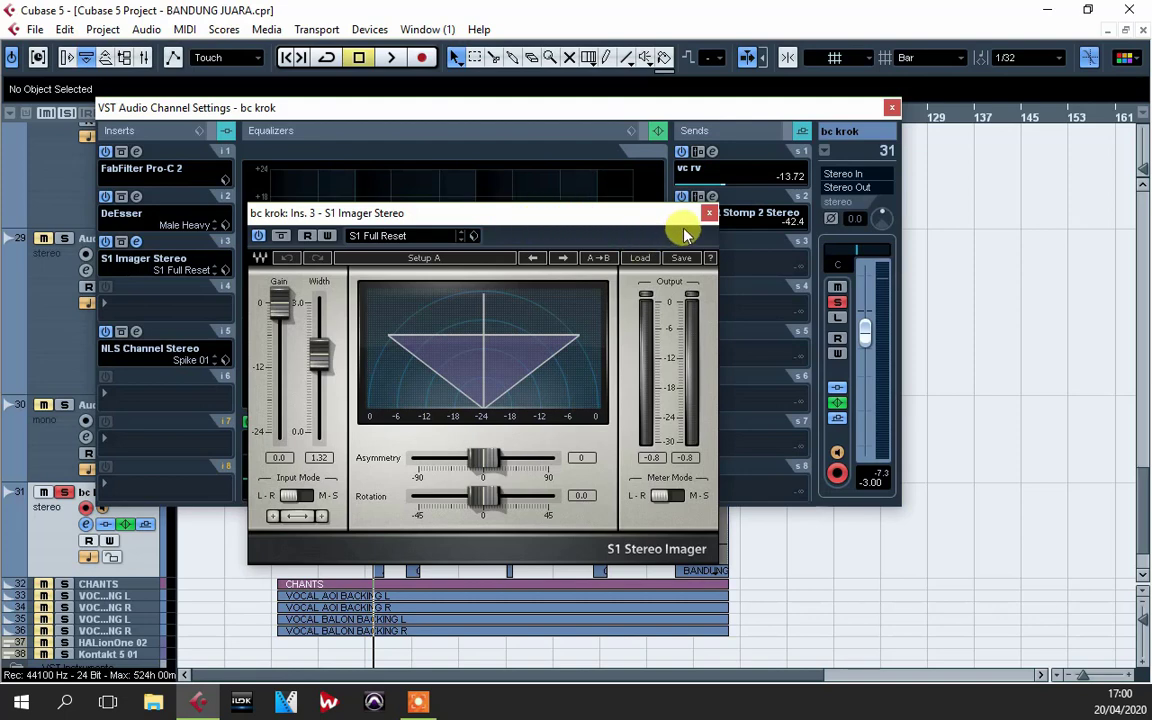
pyautogui.click(709, 213)
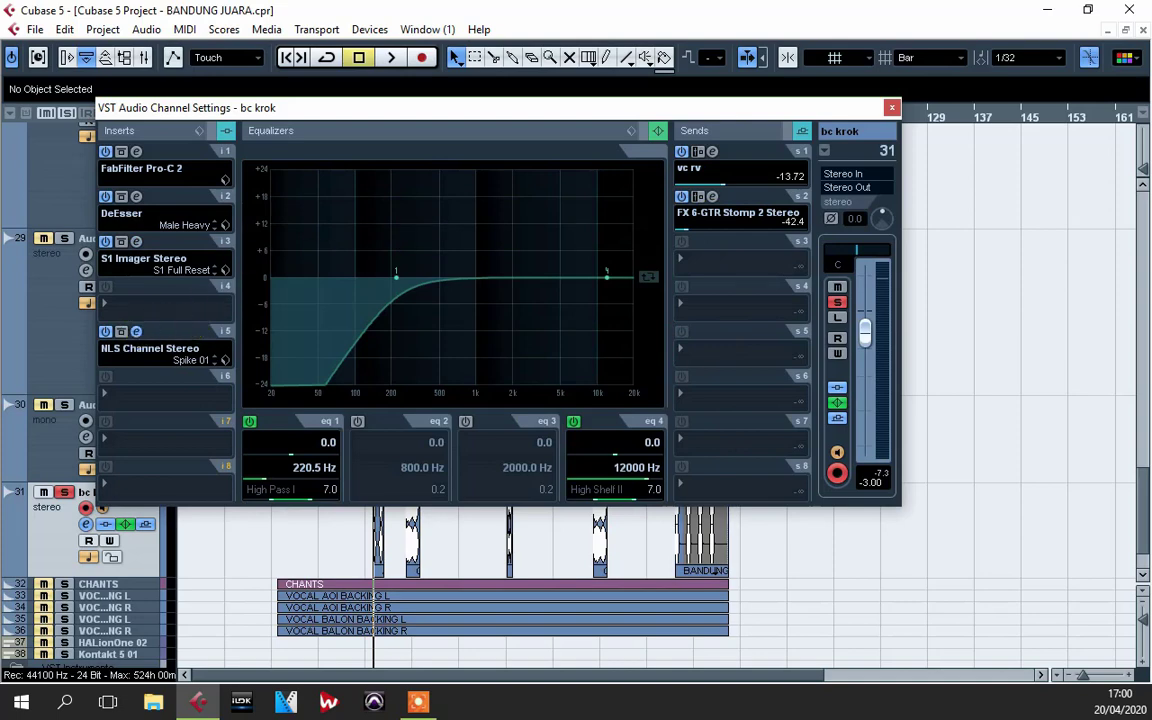
# - Examine the drive, VCA group and output settings of bc krok's NLS Channel Stereo insert, and close the plug-in
pyautogui.click(136, 331)
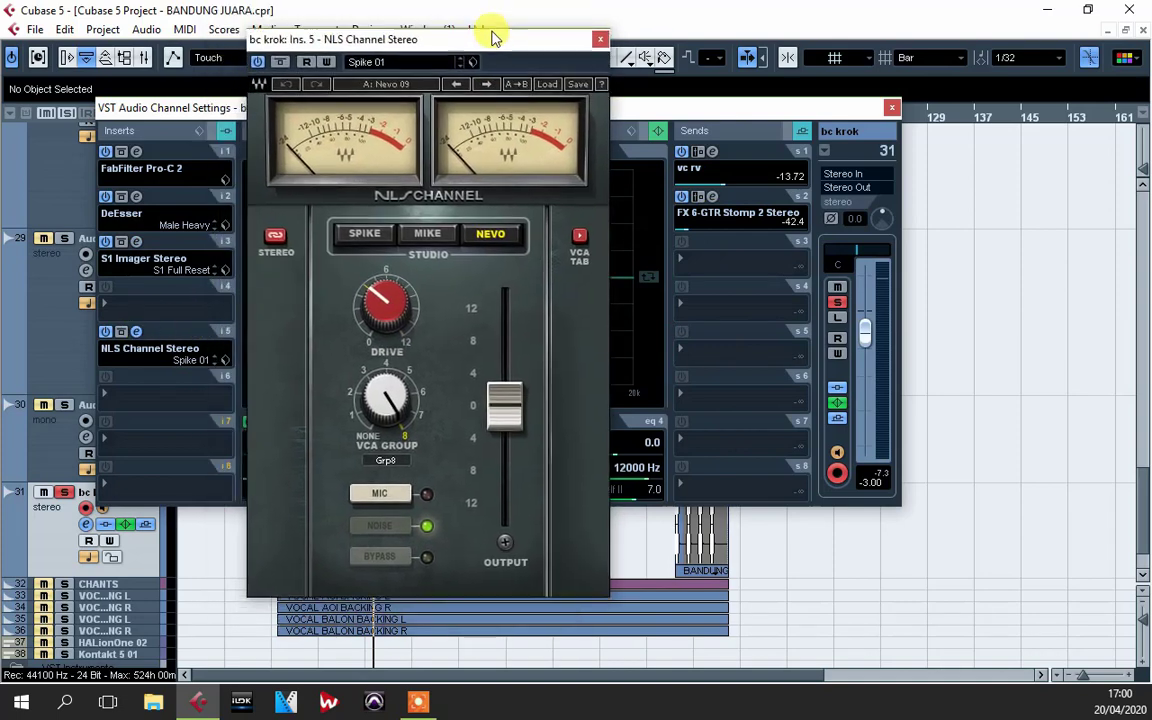
pyautogui.moveTo(489, 31); pyautogui.dragTo(520, 5)
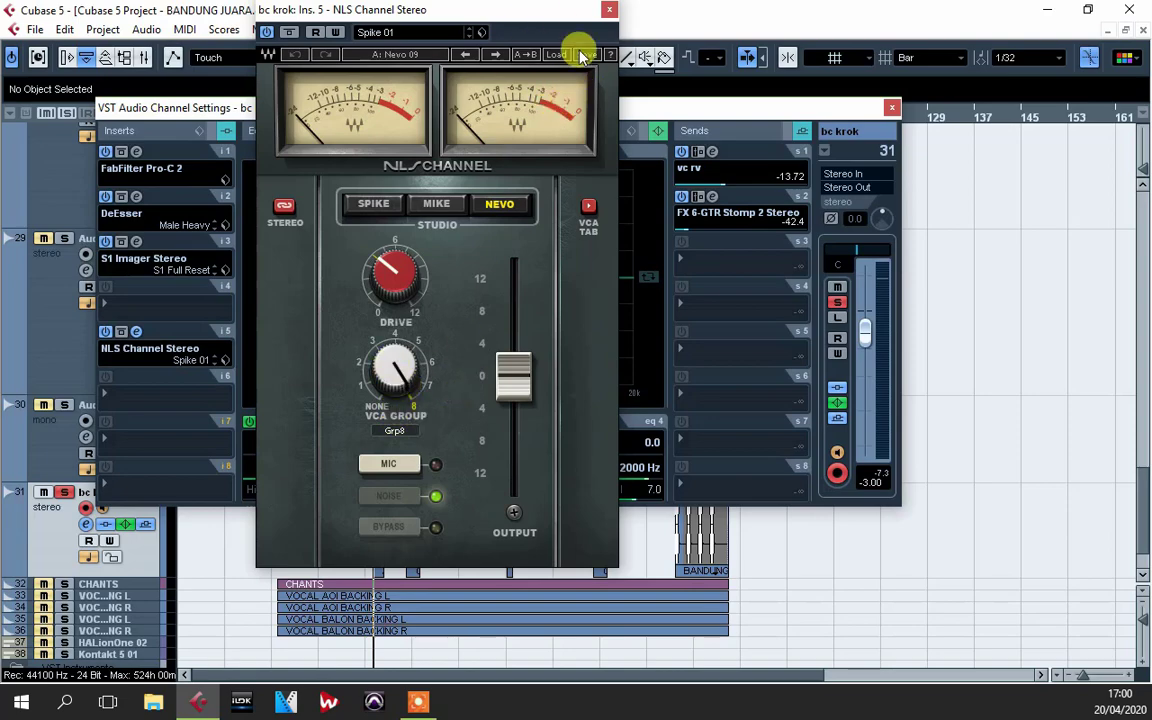
pyautogui.click(608, 10)
# - Examine the ValhallaVintageVerb and GTR Stomp 2 Stereo delay plug-ins on bc krok's two sends, and close them and the channel settings
pyautogui.click(711, 155)
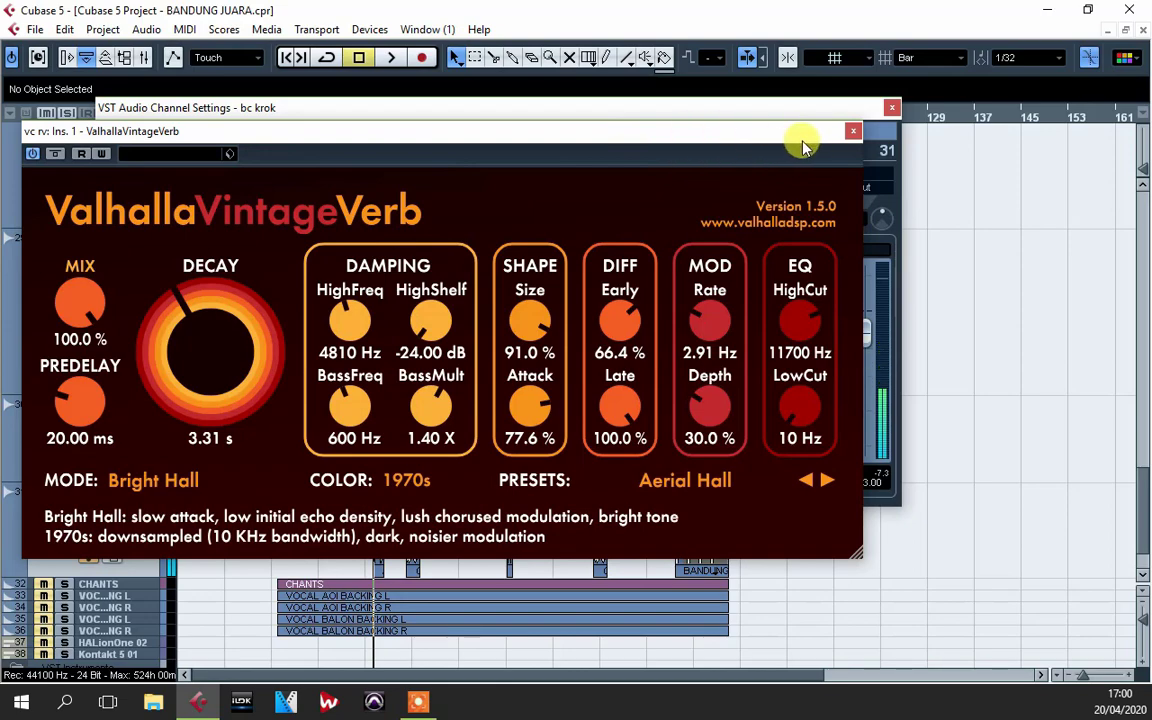
pyautogui.click(853, 131)
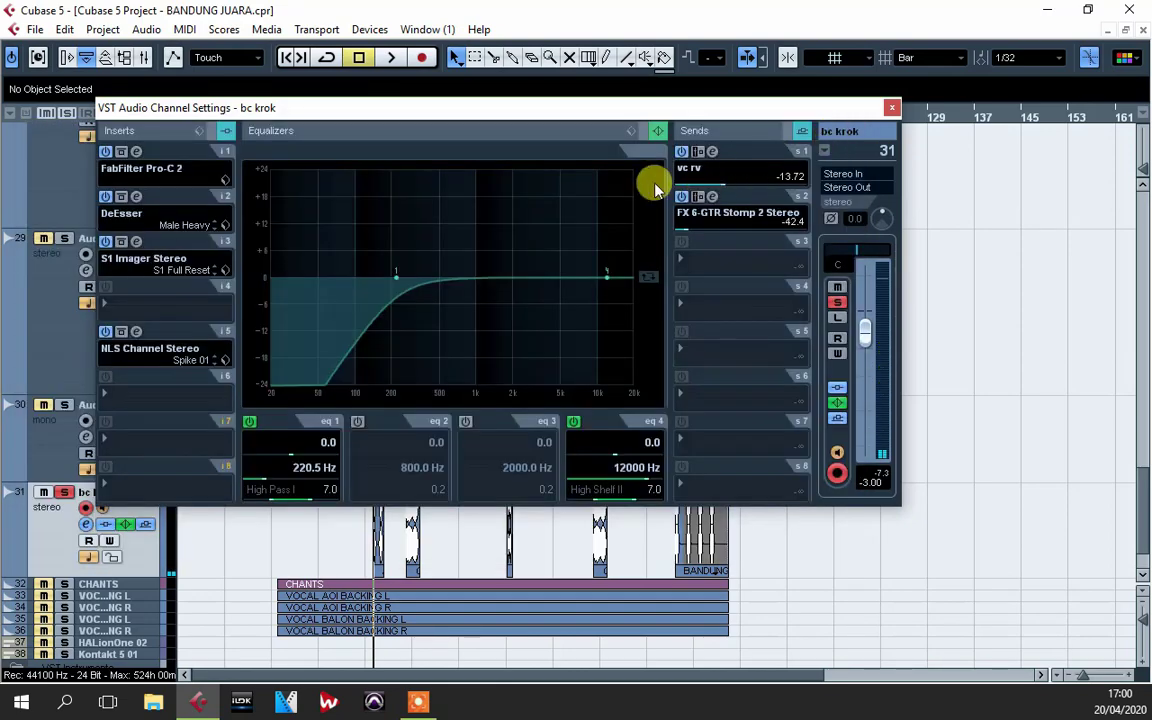
pyautogui.click(712, 196)
pyautogui.moveTo(580, 160); pyautogui.dragTo(605, 148)
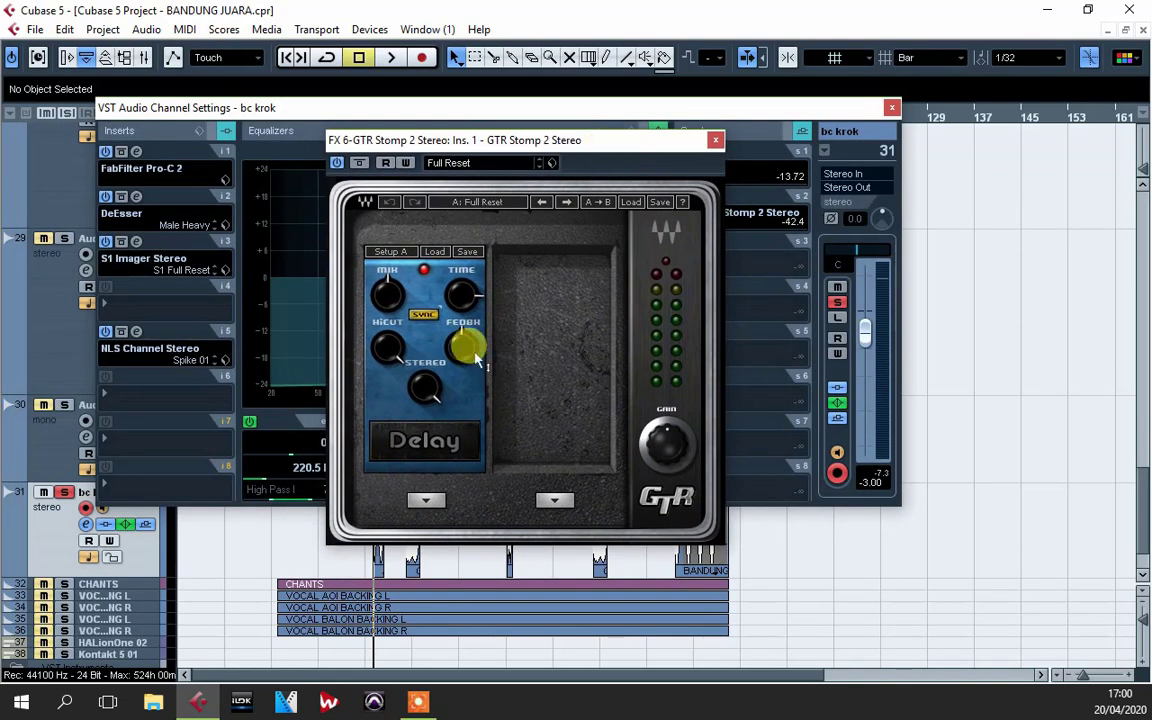
pyautogui.click(715, 143)
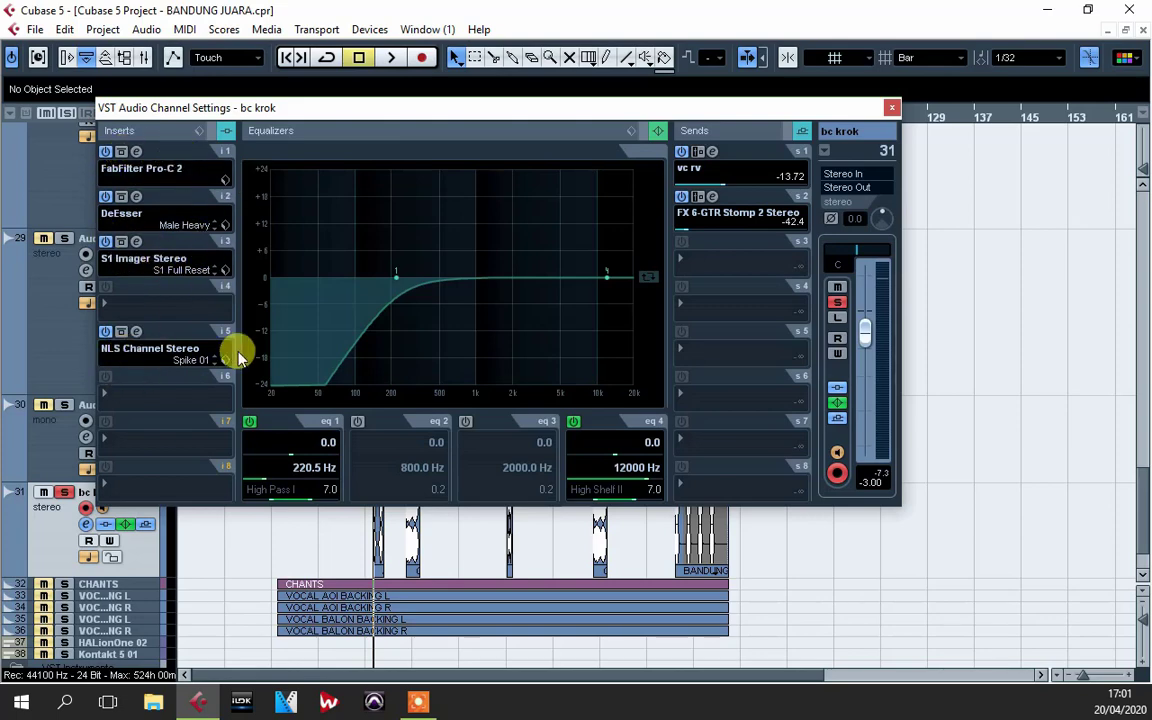
pyautogui.click(891, 108)
# - Enlarge the CHANTS track and switch the solo from bc krok to CHANTS
pyautogui.scroll(-2, 347, 342)
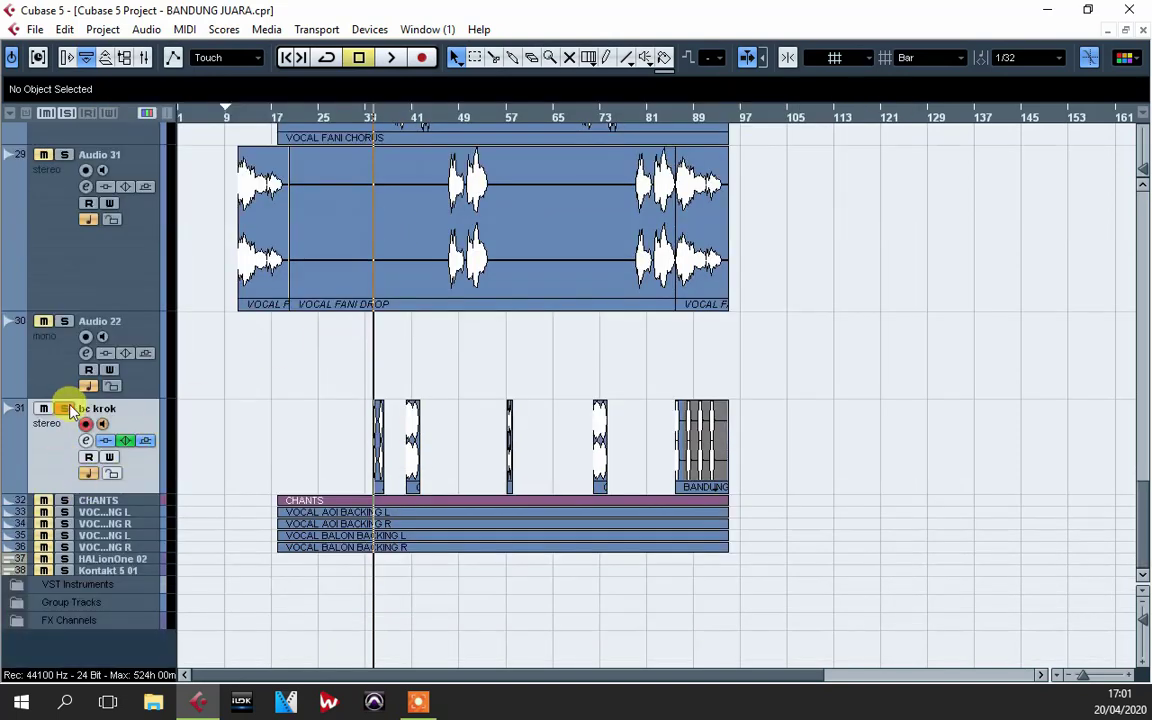
pyautogui.moveTo(136, 506); pyautogui.dragTo(123, 558)
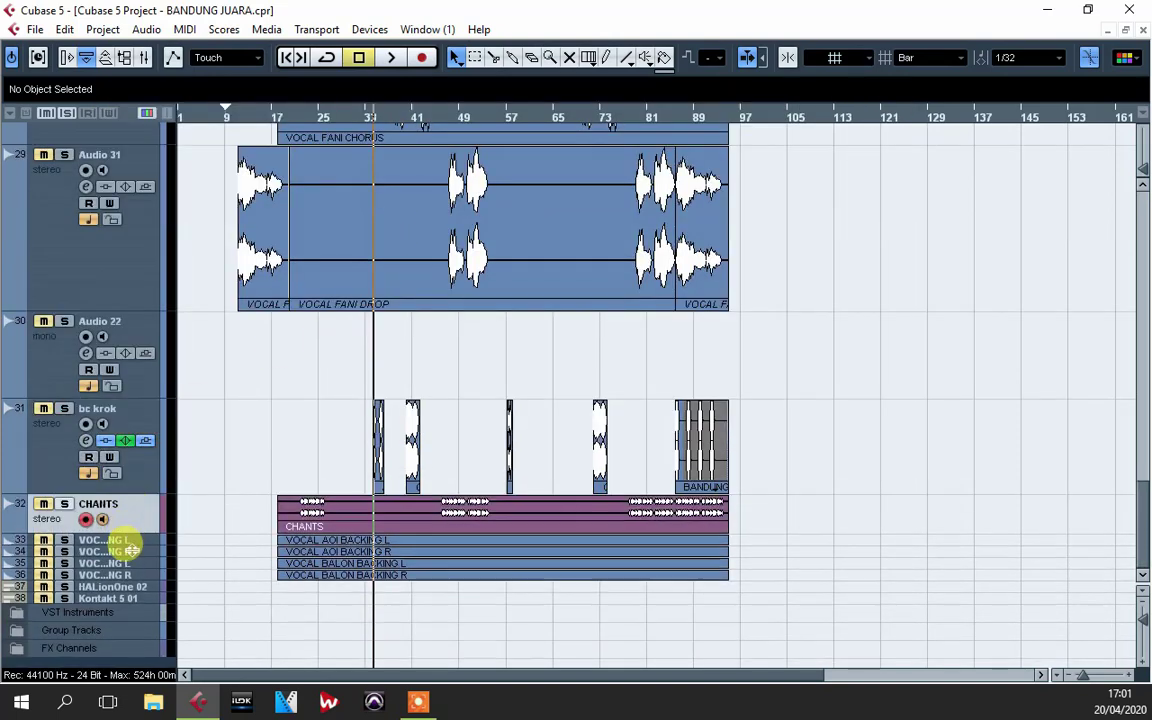
pyautogui.click(64, 503)
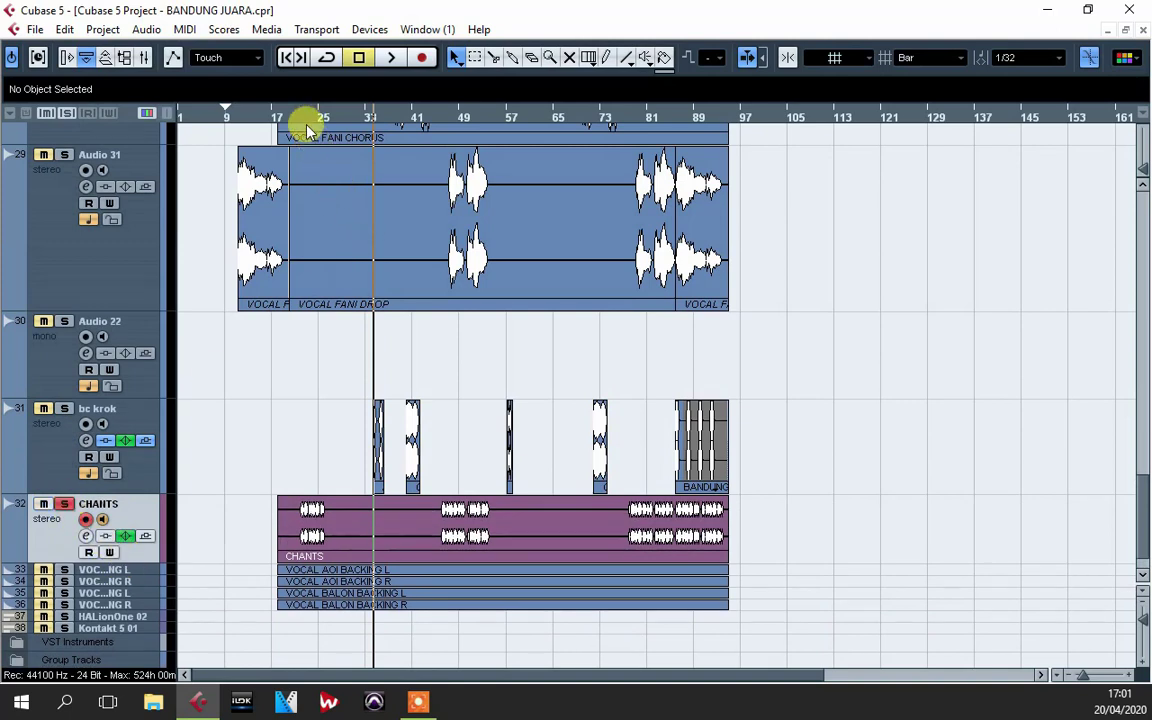
# - Play CHANTS from about bar 22, stop, examine its equalizer and output routing, and close the channel settings
pyautogui.click(303, 118)
pyautogui.press('space')
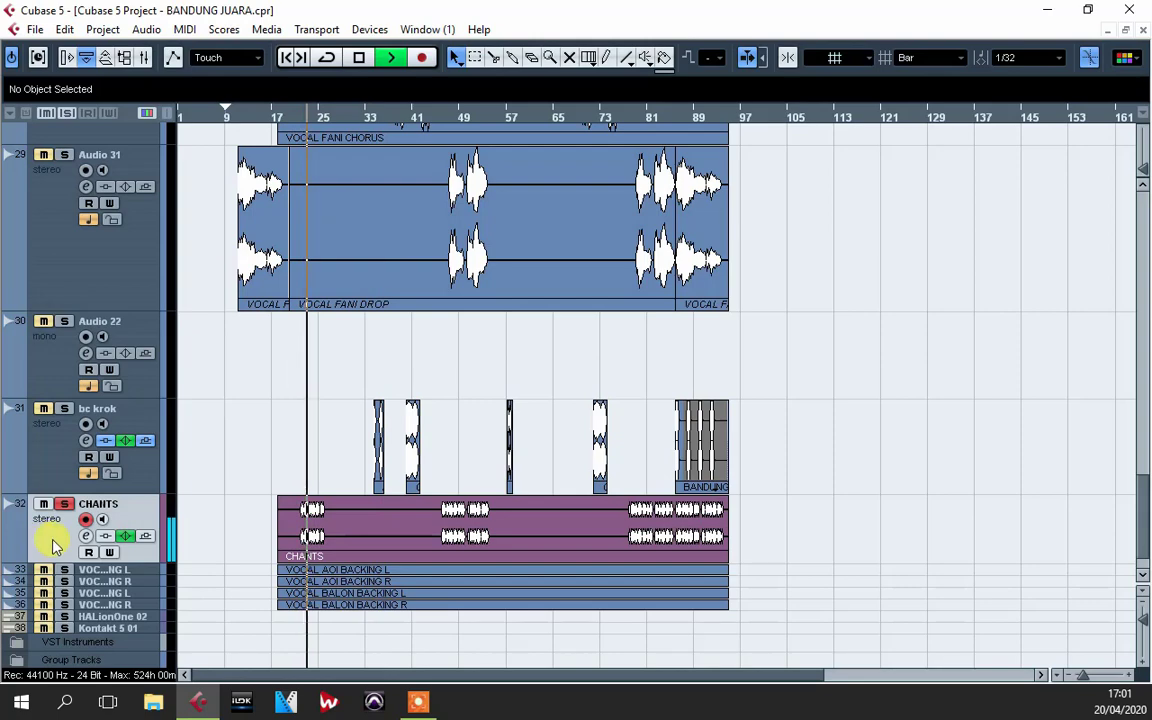
pyautogui.click(86, 536)
pyautogui.press('space')
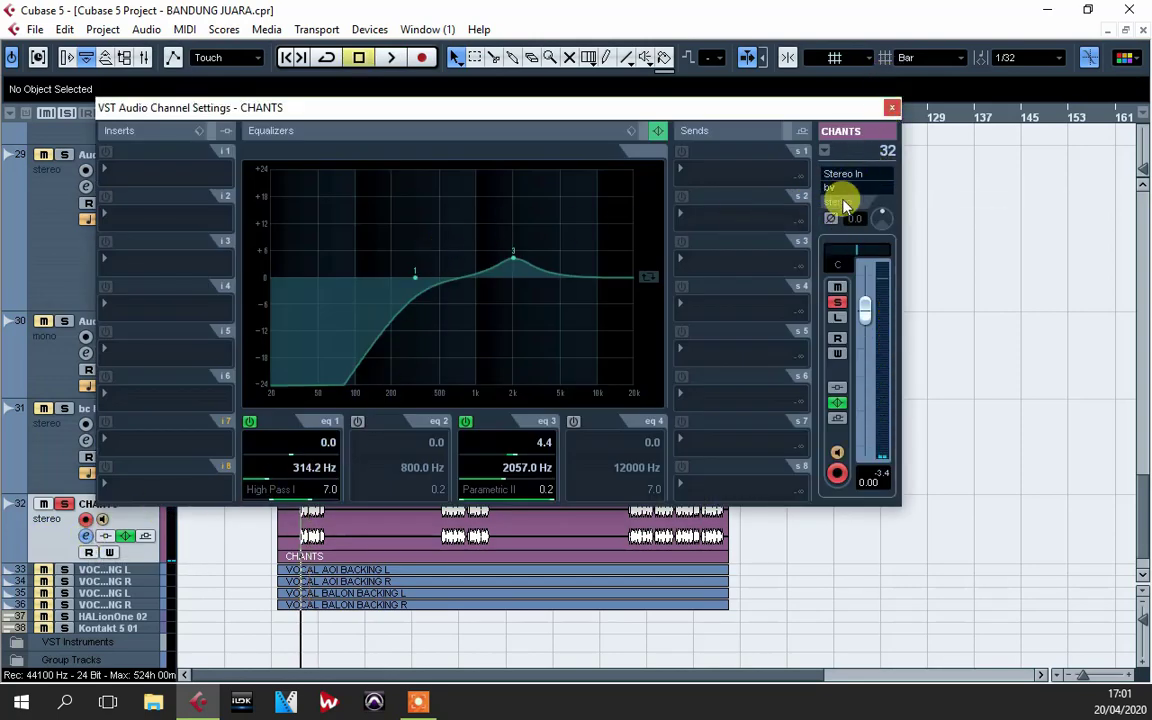
pyautogui.click(891, 109)
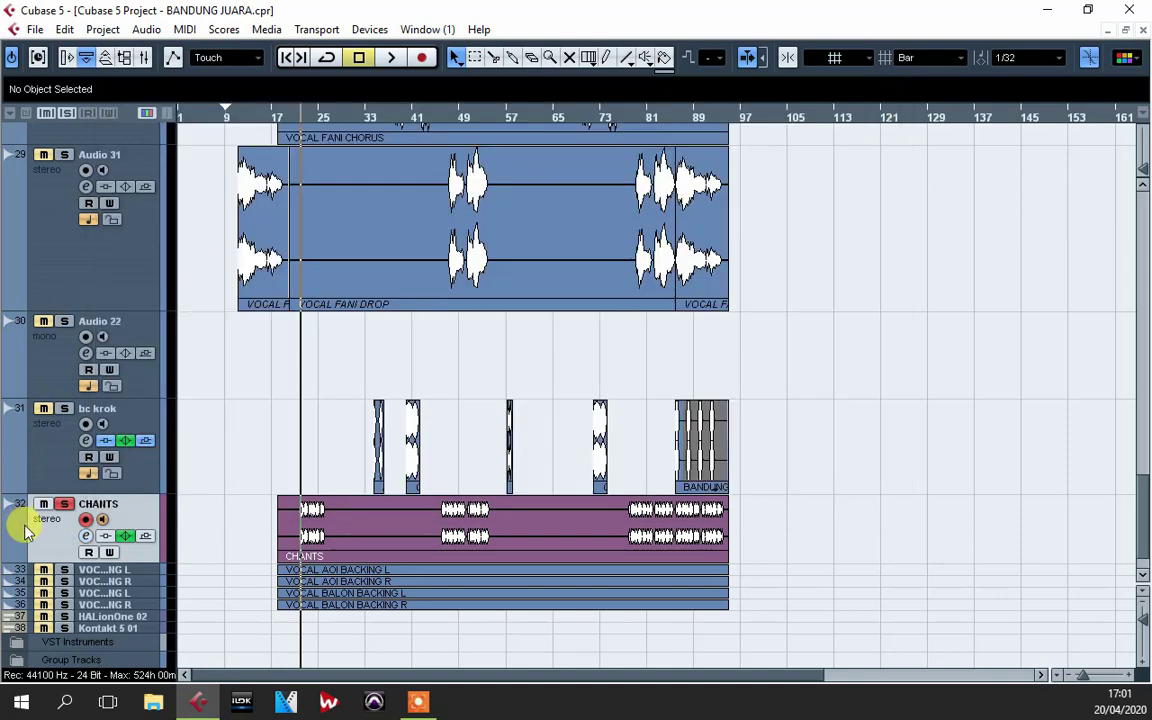
# - Unsolo CHANTS, enlarge VOCAL AOI BACKING L and R, and solo both while playing from about bar 30
pyautogui.moveTo(135, 571); pyautogui.dragTo(108, 620)
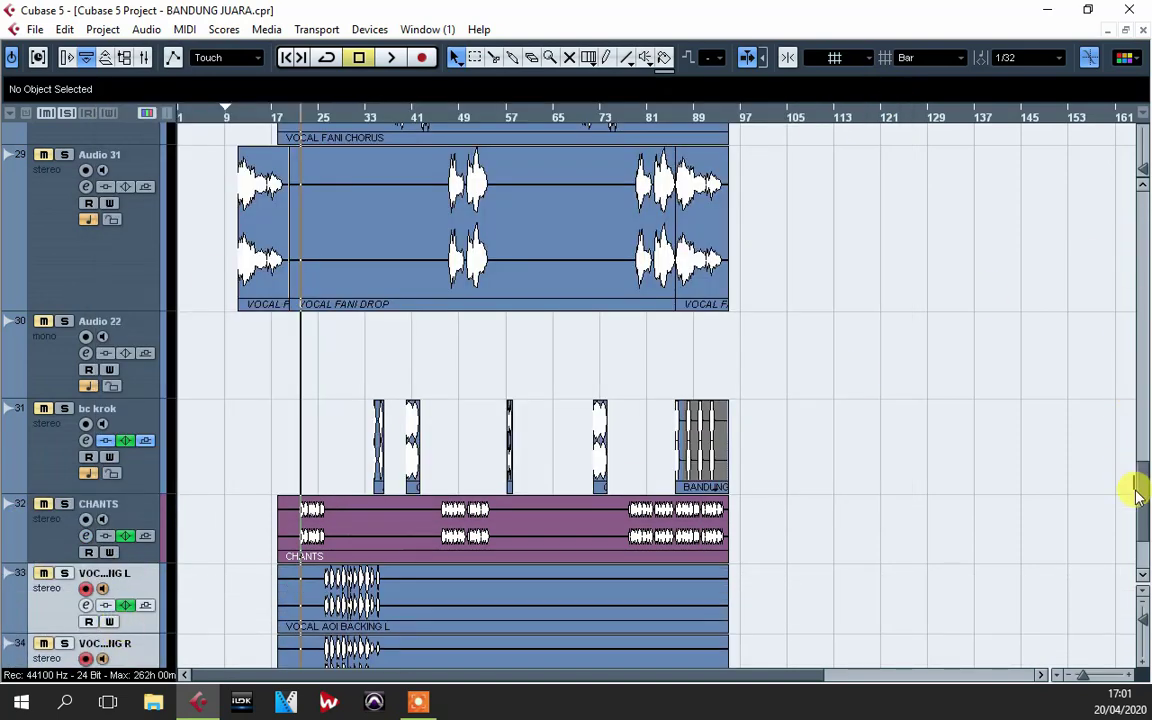
pyautogui.hscroll(1, 1137, 493)
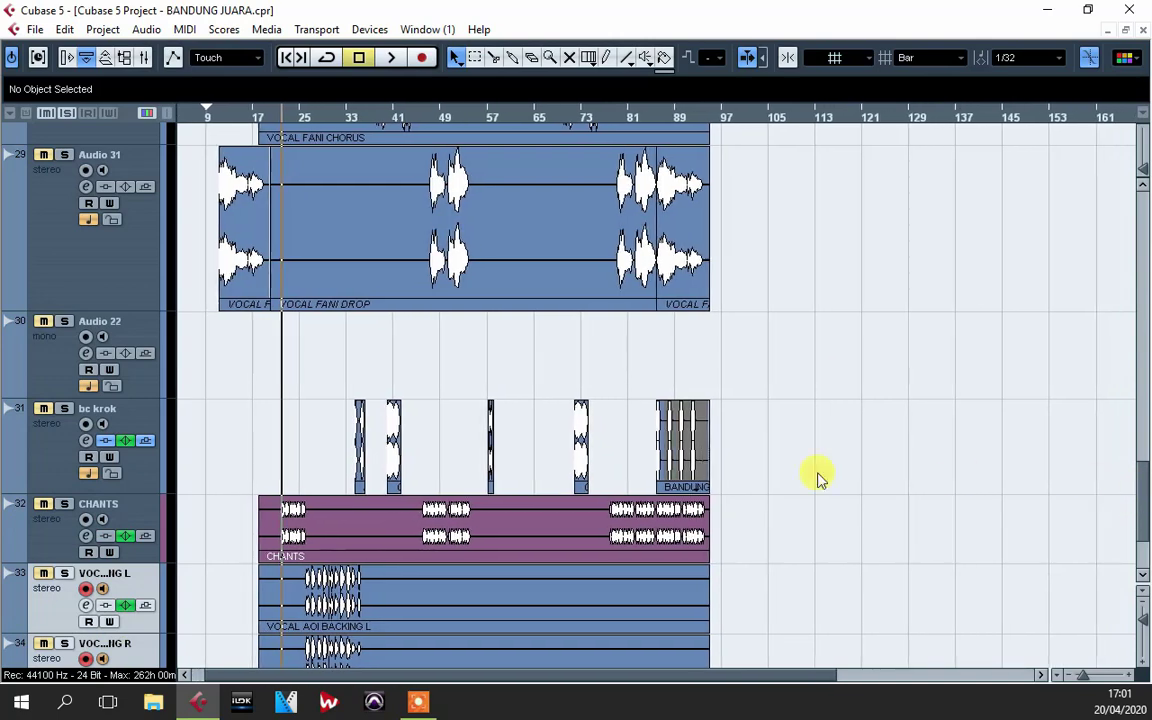
pyautogui.click(326, 118)
pyautogui.scroll(-4, 298, 152)
pyautogui.press('space')
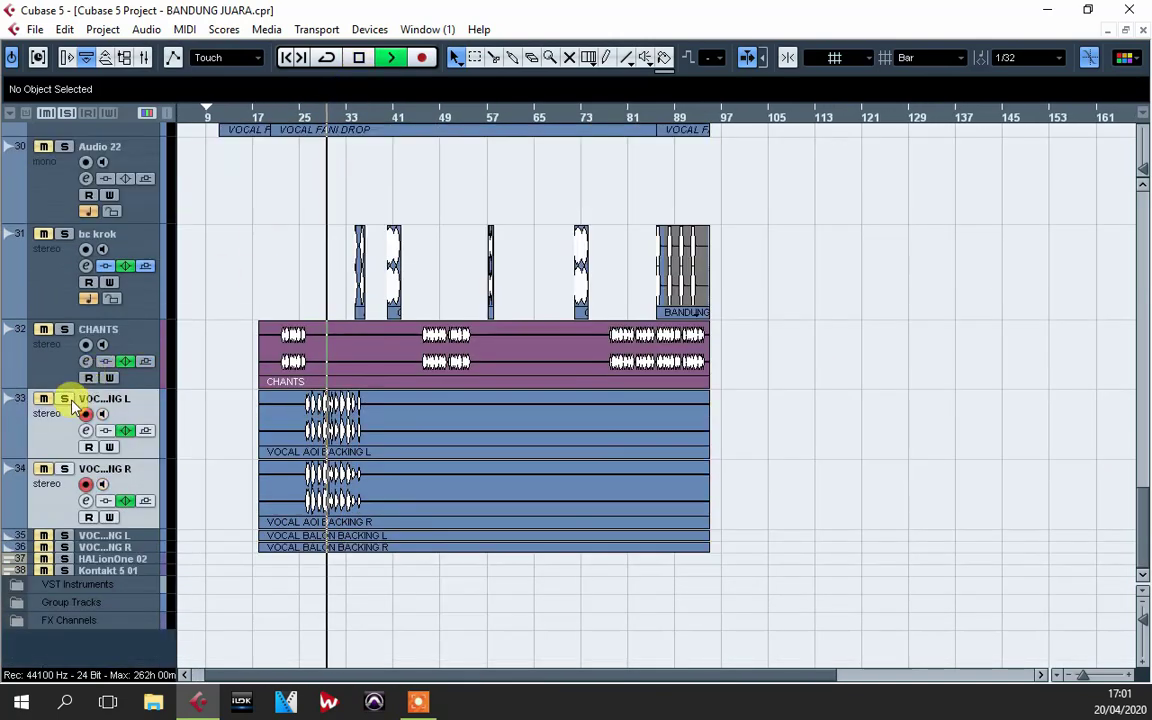
pyautogui.click(65, 399)
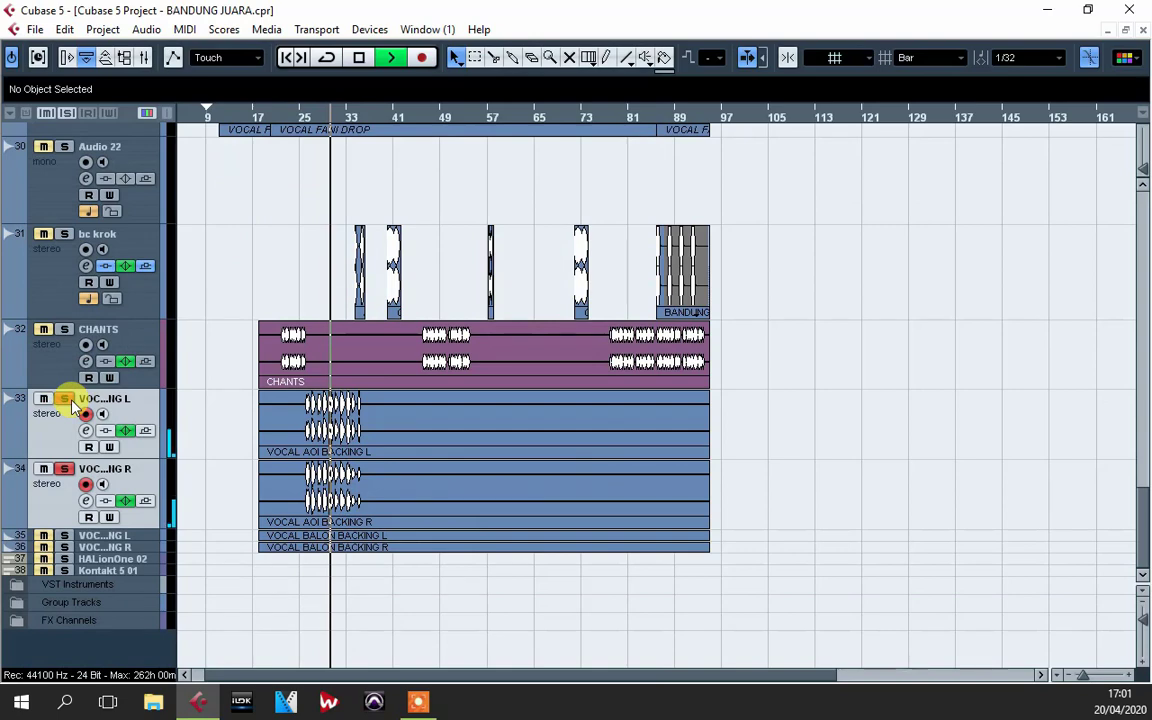
# - Enlarge VOCAL BALON BACKING L and R, stop playback, and solo both tracks
pyautogui.click(147, 533)
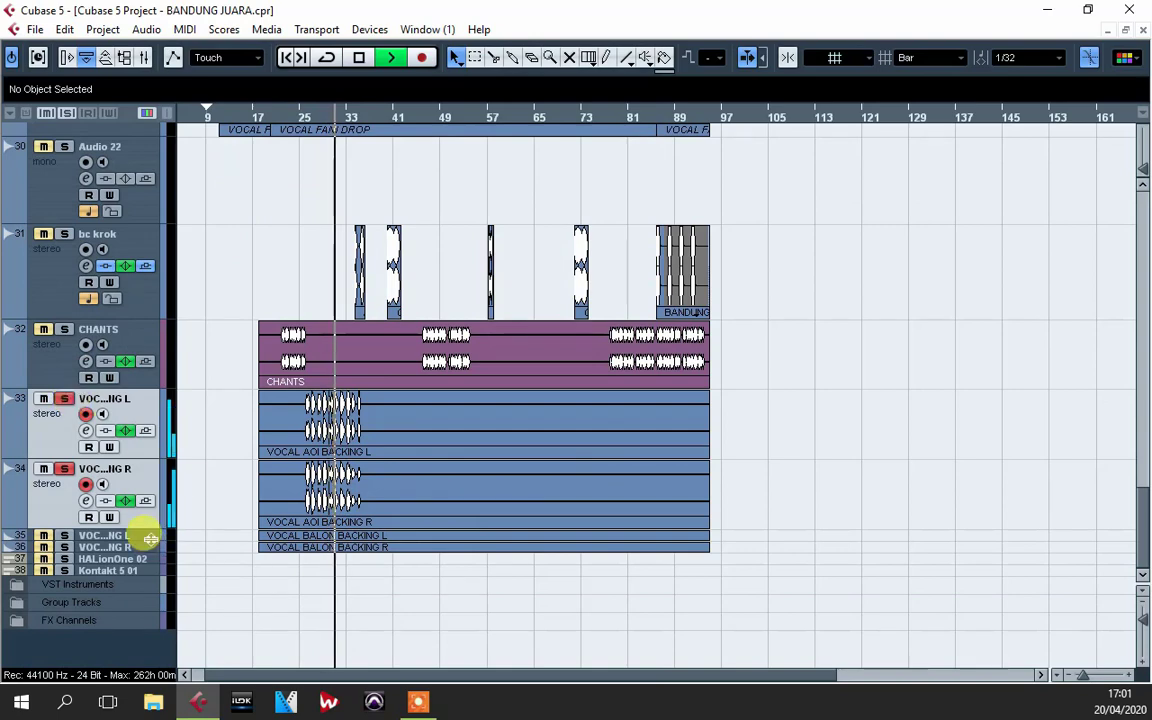
pyautogui.moveTo(147, 538); pyautogui.dragTo(141, 596)
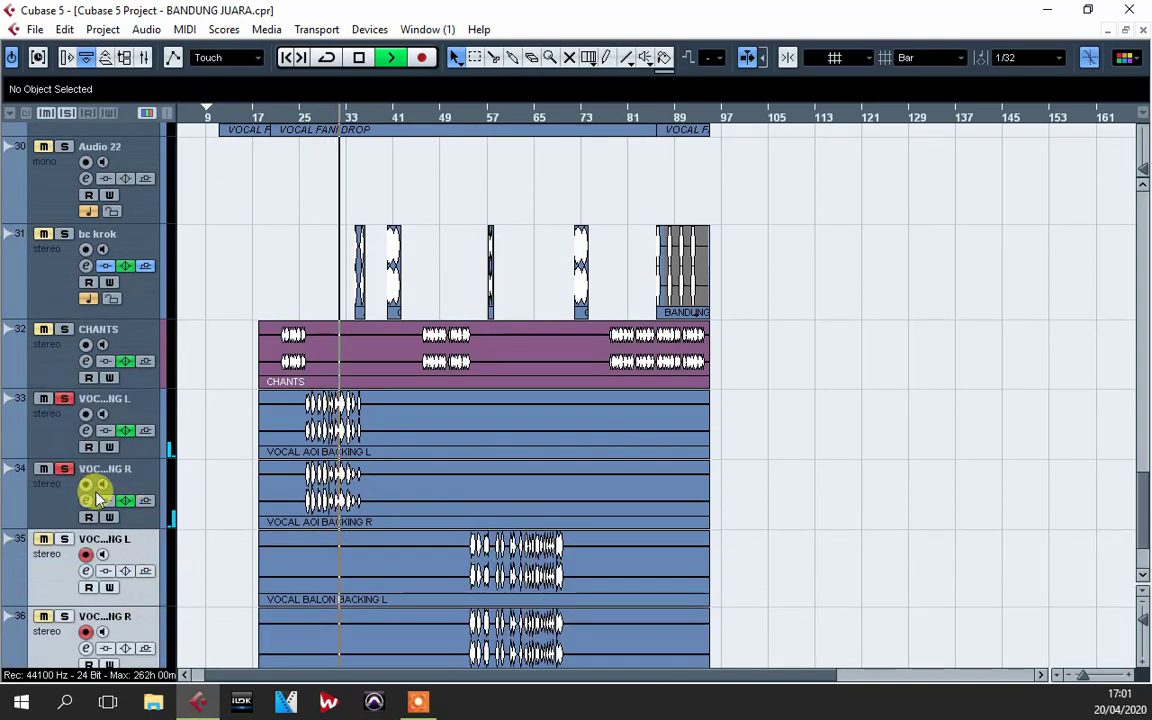
pyautogui.scroll(-3, 747, 309)
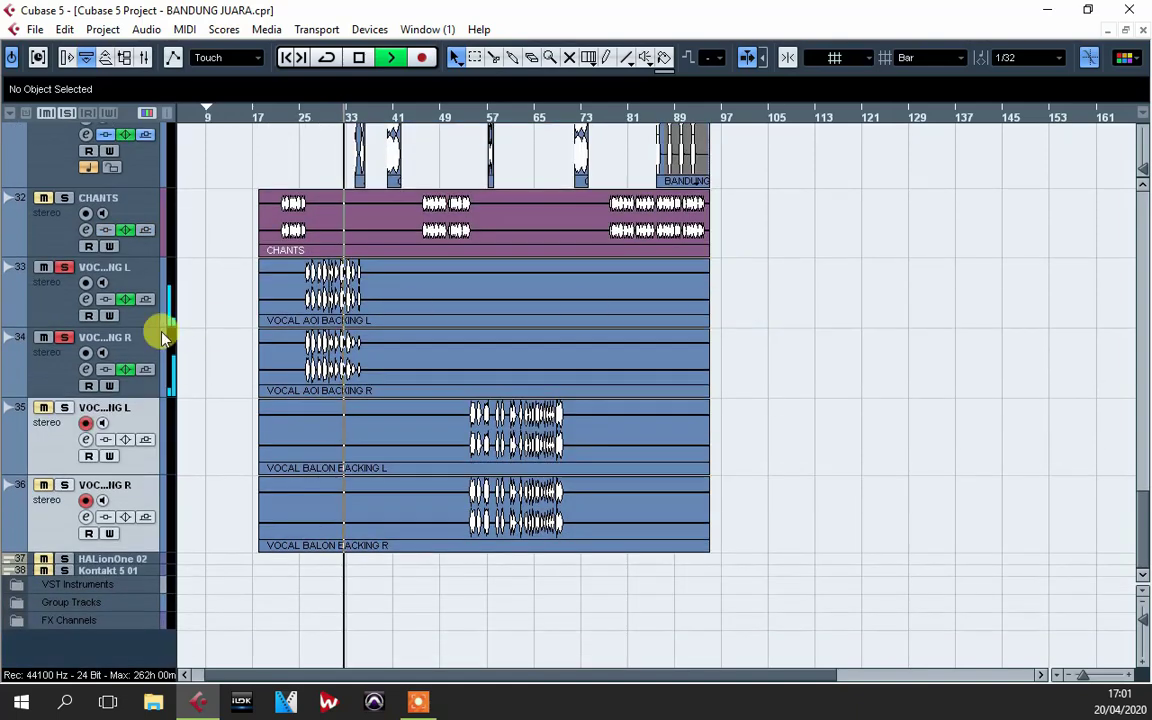
pyautogui.press('space')
pyautogui.click(63, 408)
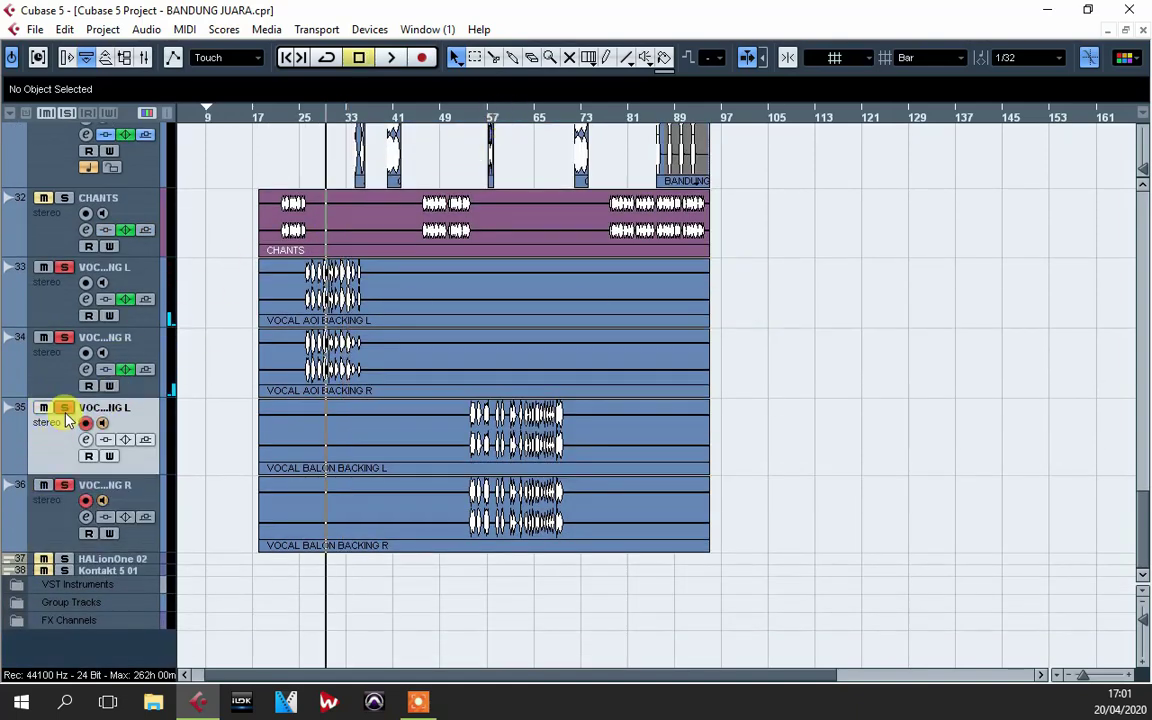
# - Play the VOCAL BALON BACKING tracks from about bar 61, stop, examine the L track's channel settings, and close them
pyautogui.click(509, 117)
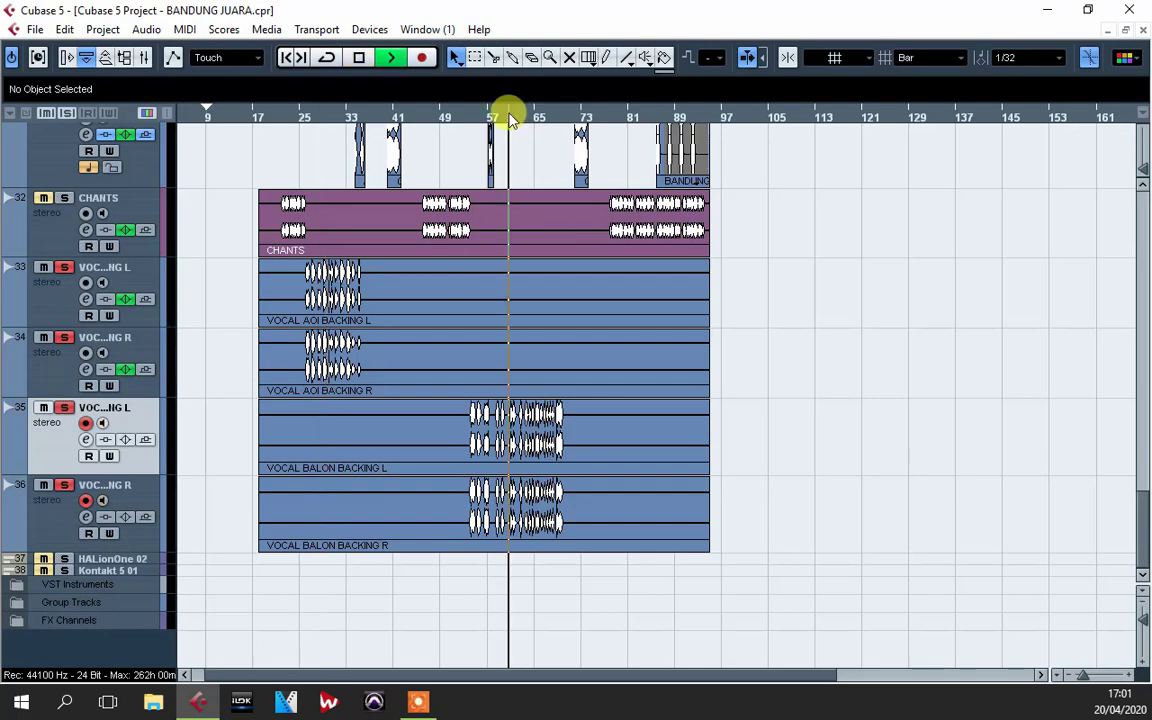
pyautogui.press('space')
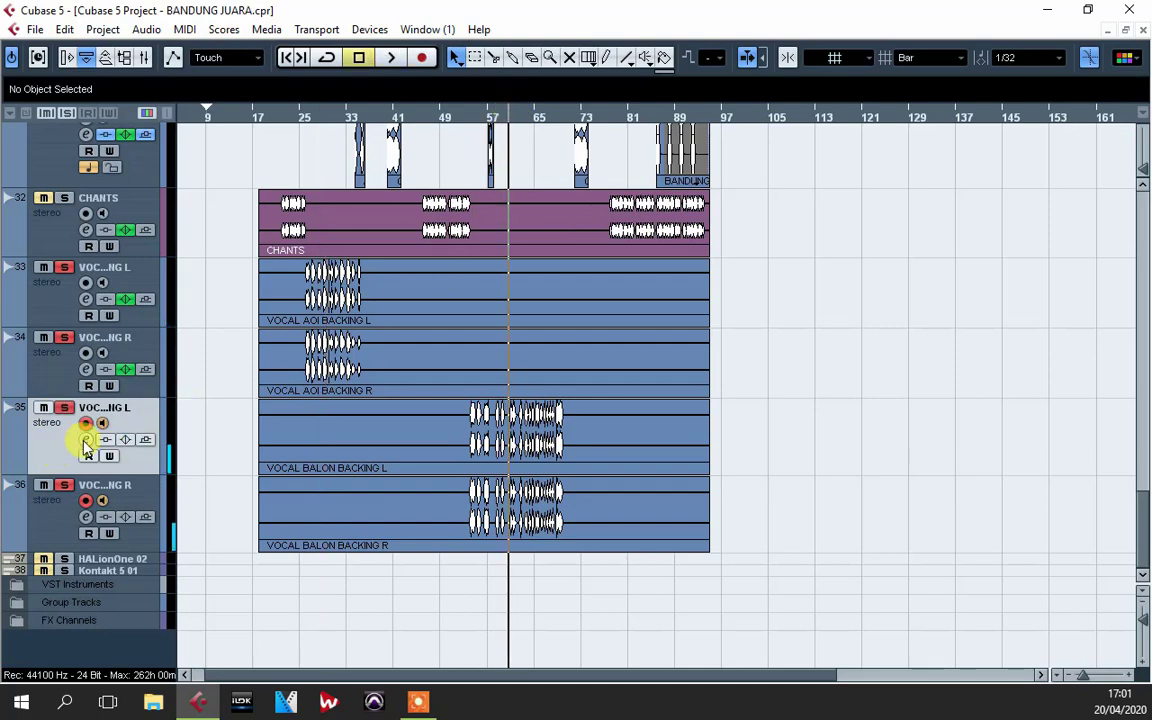
pyautogui.click(86, 441)
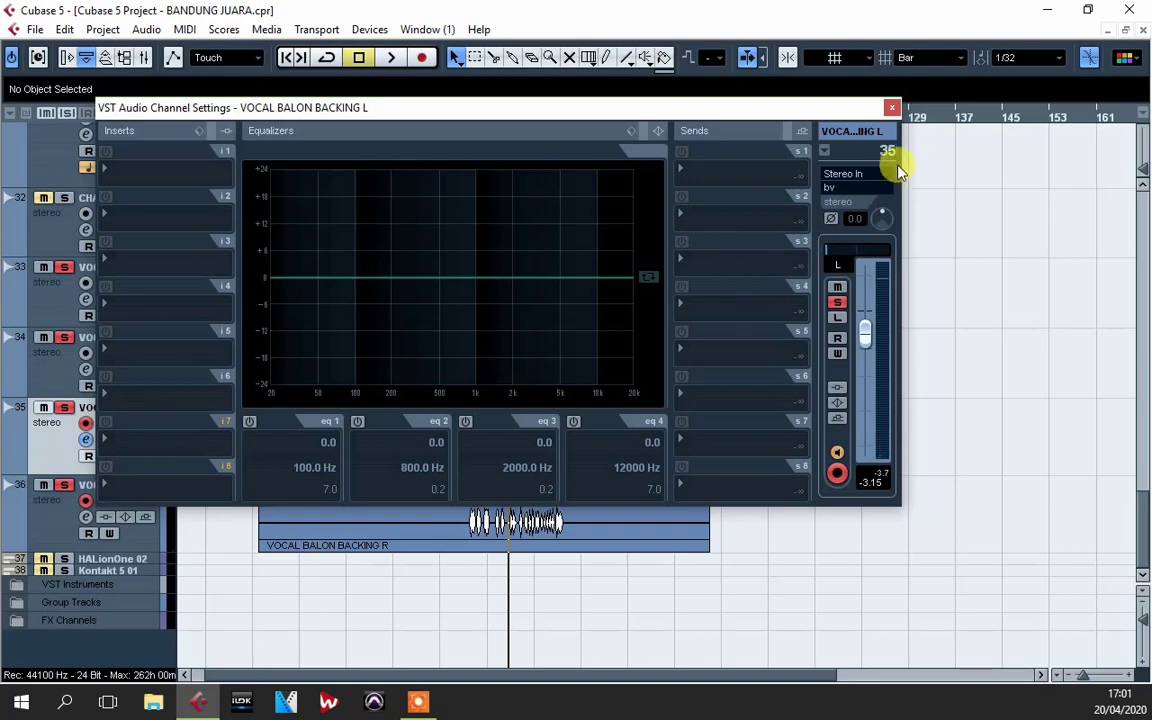
pyautogui.click(892, 107)
# - Show the mixer, examine the FabFilter Pro-Q 2 curve on the vc cow group, and close the plug-in
pyautogui.press('F3')
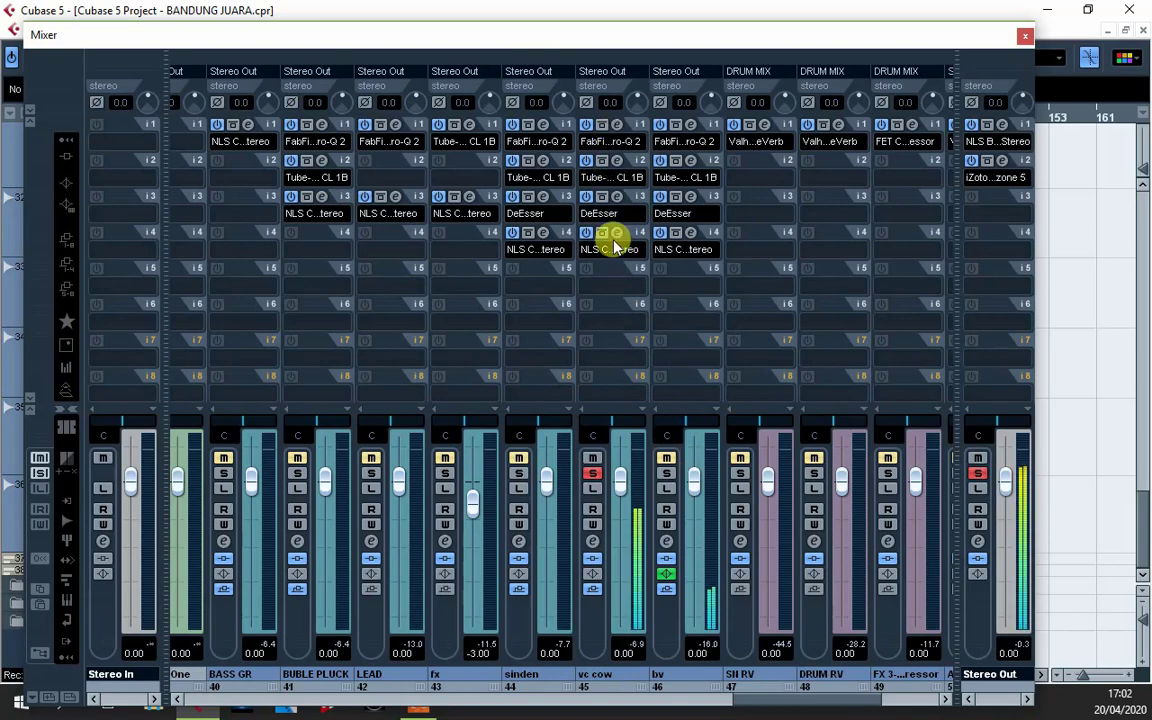
pyautogui.click(617, 126)
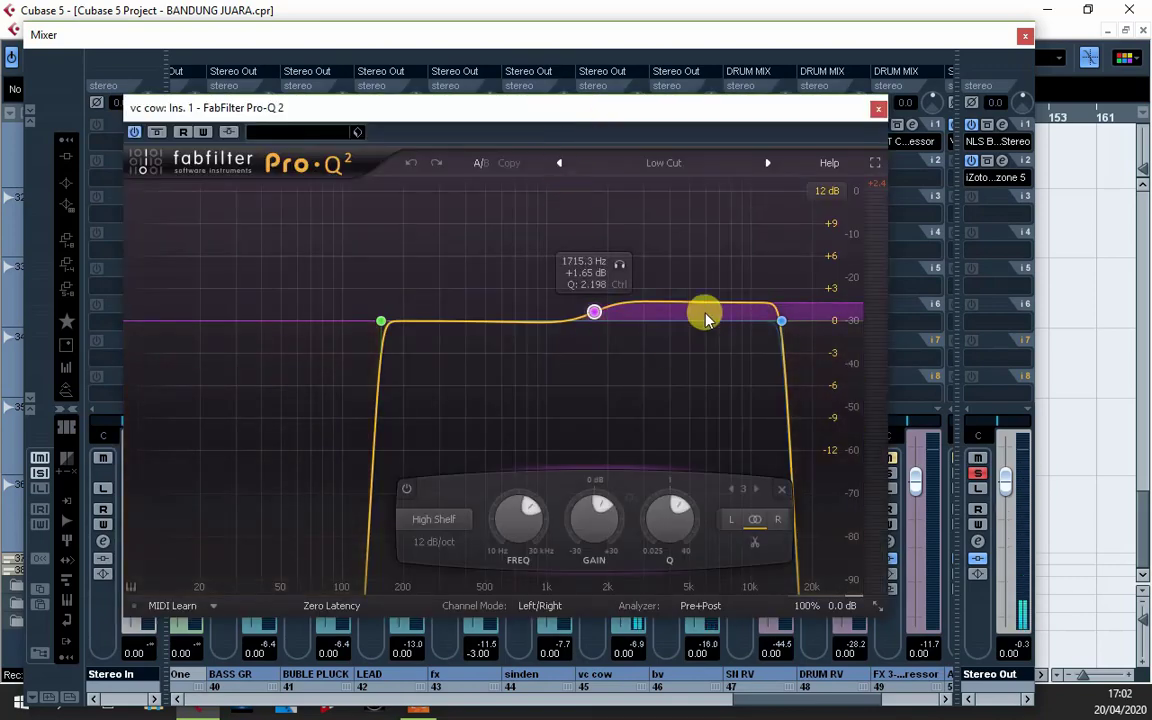
pyautogui.click(878, 108)
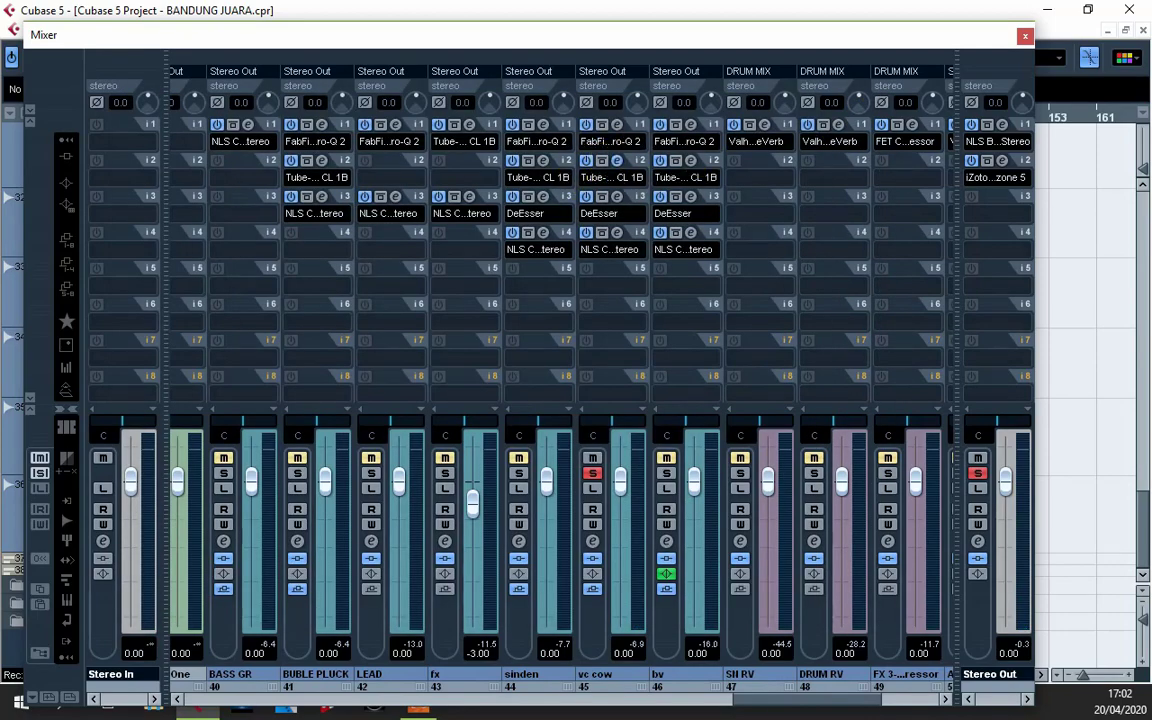
# - Examine the vc cow group's Tube-Tech CL 1B compressor settings and preset list, and close the plug-in
pyautogui.click(611, 177)
pyautogui.moveTo(599, 329); pyautogui.dragTo(609, 275)
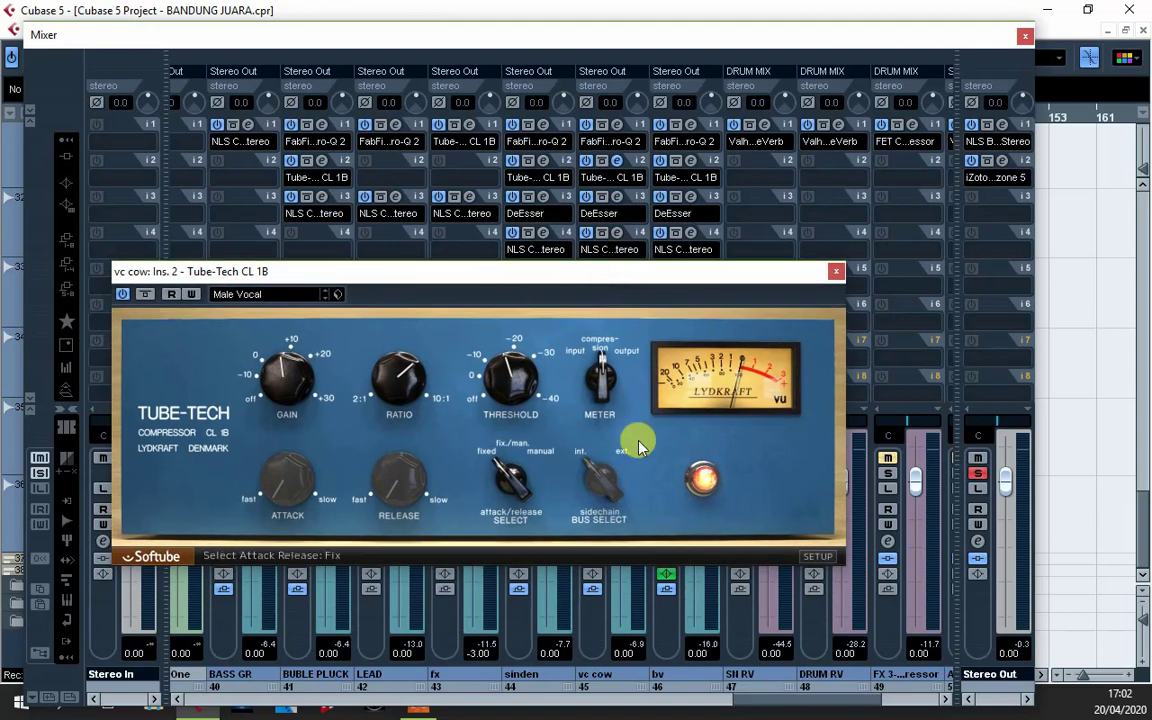
pyautogui.click(264, 296)
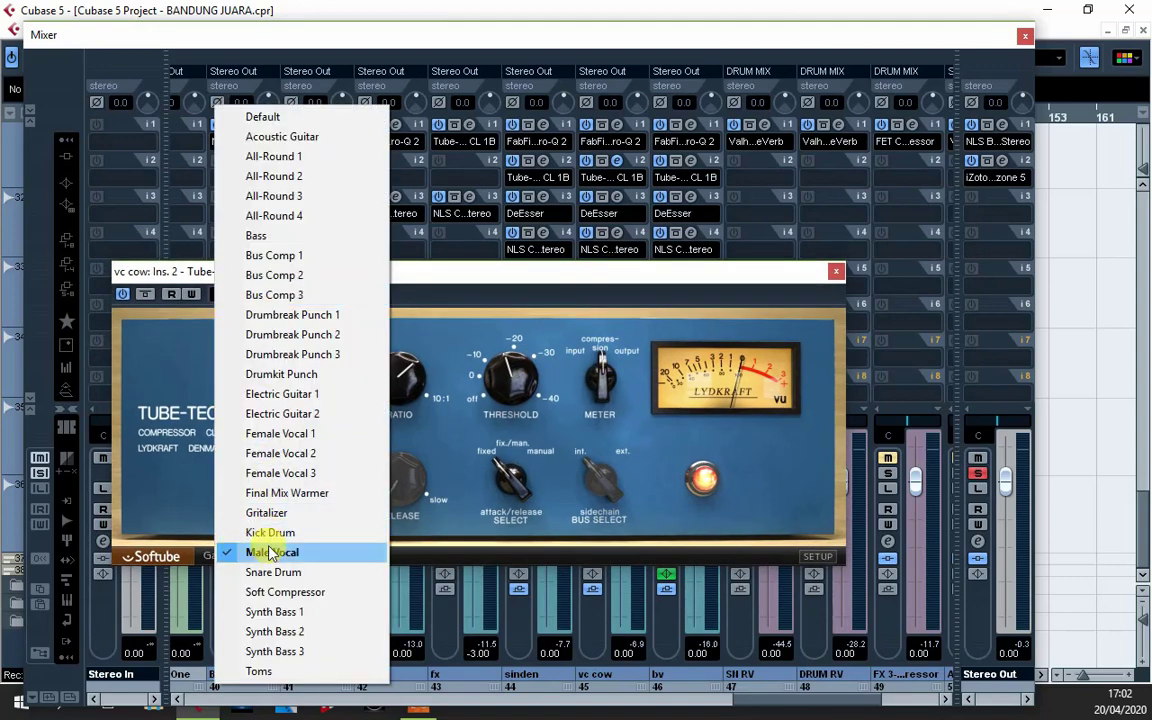
pyautogui.click(494, 314)
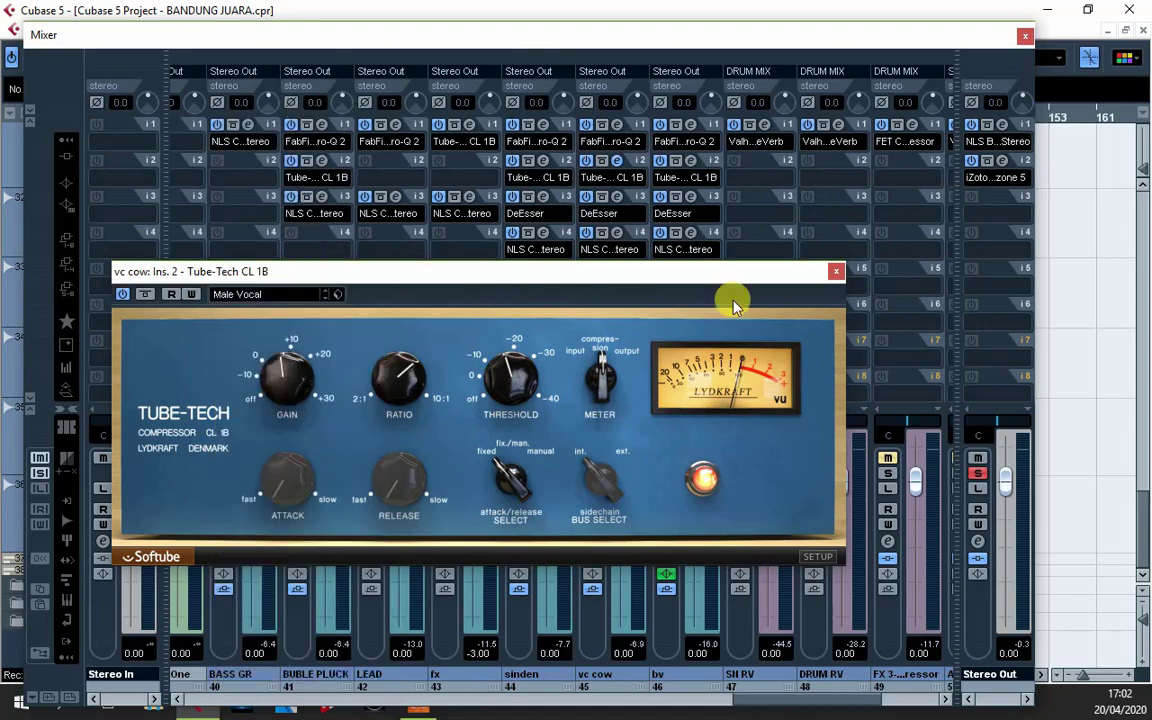
pyautogui.click(836, 271)
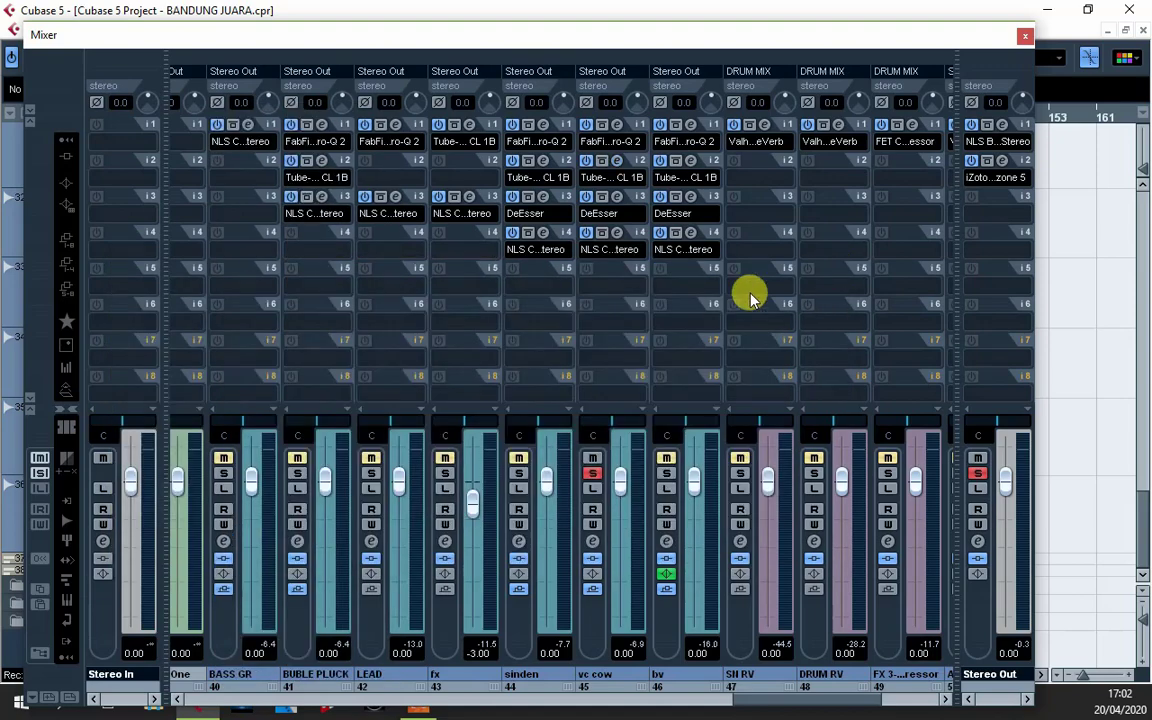
# - Examine the vc cow group's DeEsser settings, and close the plug-in
pyautogui.click(607, 198)
pyautogui.moveTo(512, 268); pyautogui.dragTo(455, 330)
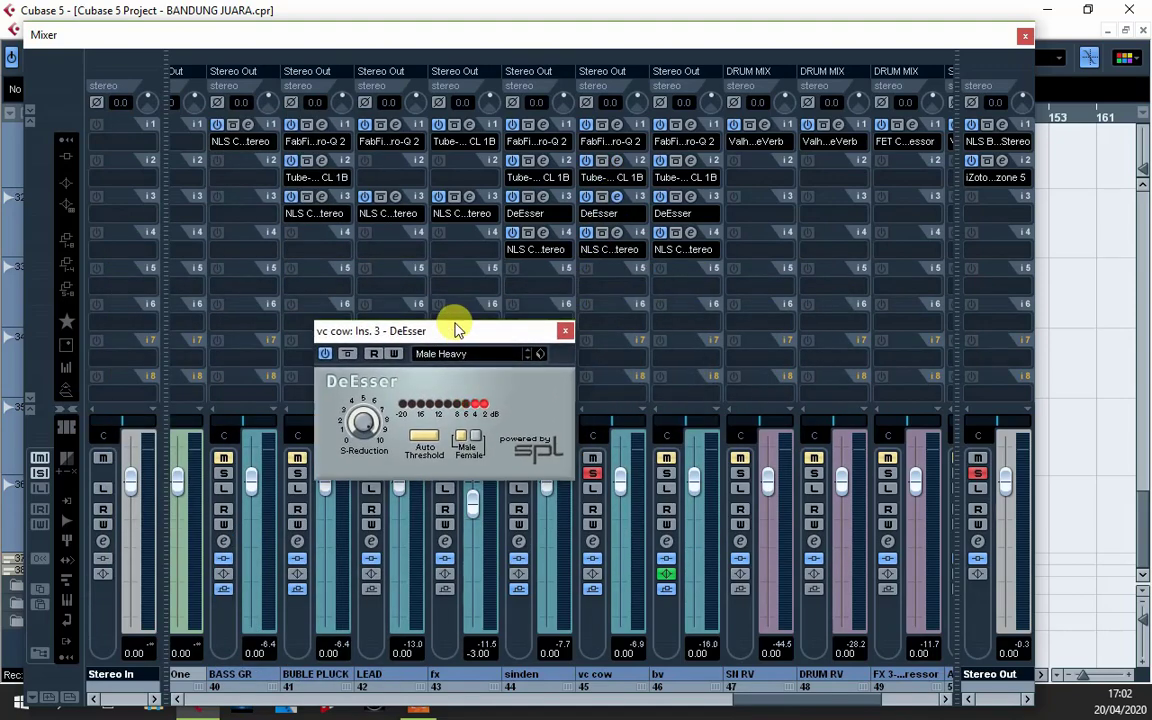
pyautogui.click(566, 332)
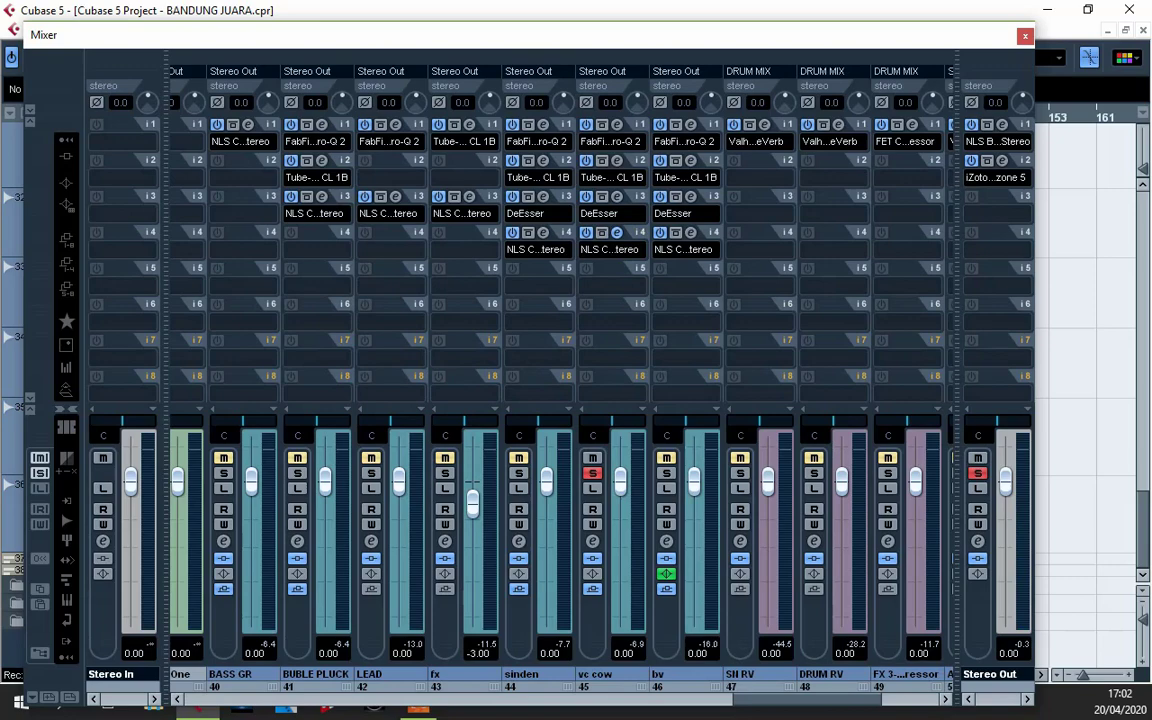
# - Examine the vc cow group's NLS Channel settings in its VCA groups and channel views, and close the plug-in
pyautogui.click(609, 249)
pyautogui.moveTo(560, 463); pyautogui.dragTo(591, 60)
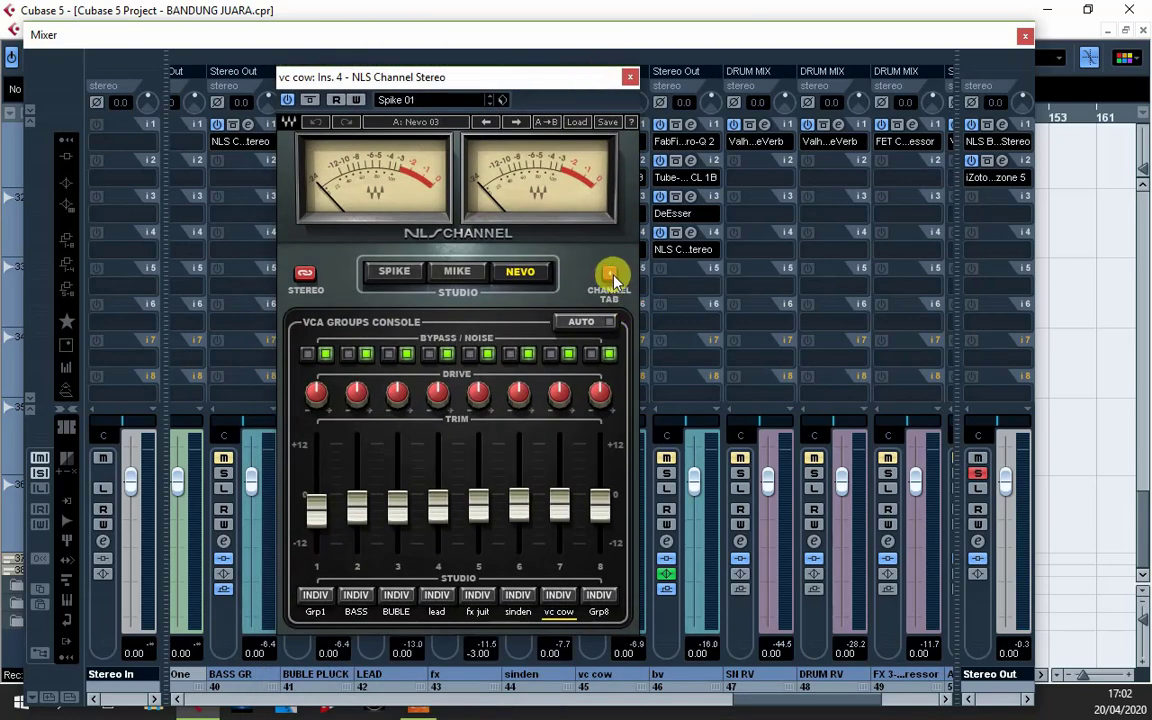
pyautogui.click(611, 277)
pyautogui.click(610, 276)
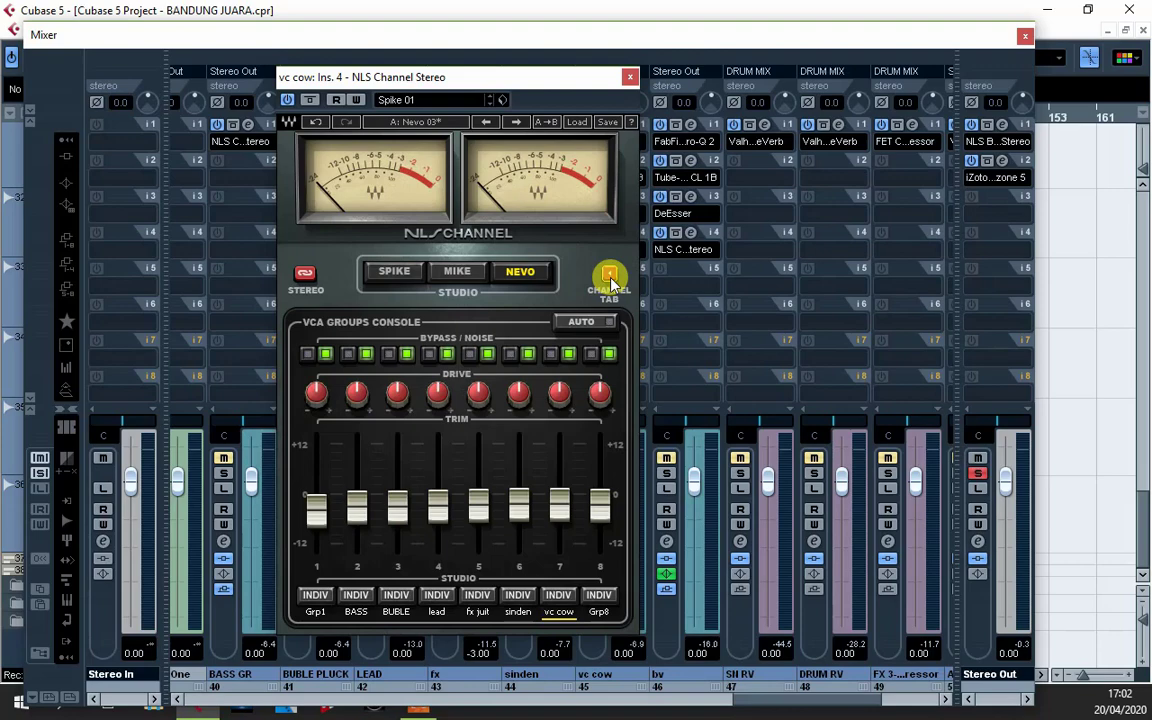
pyautogui.click(610, 277)
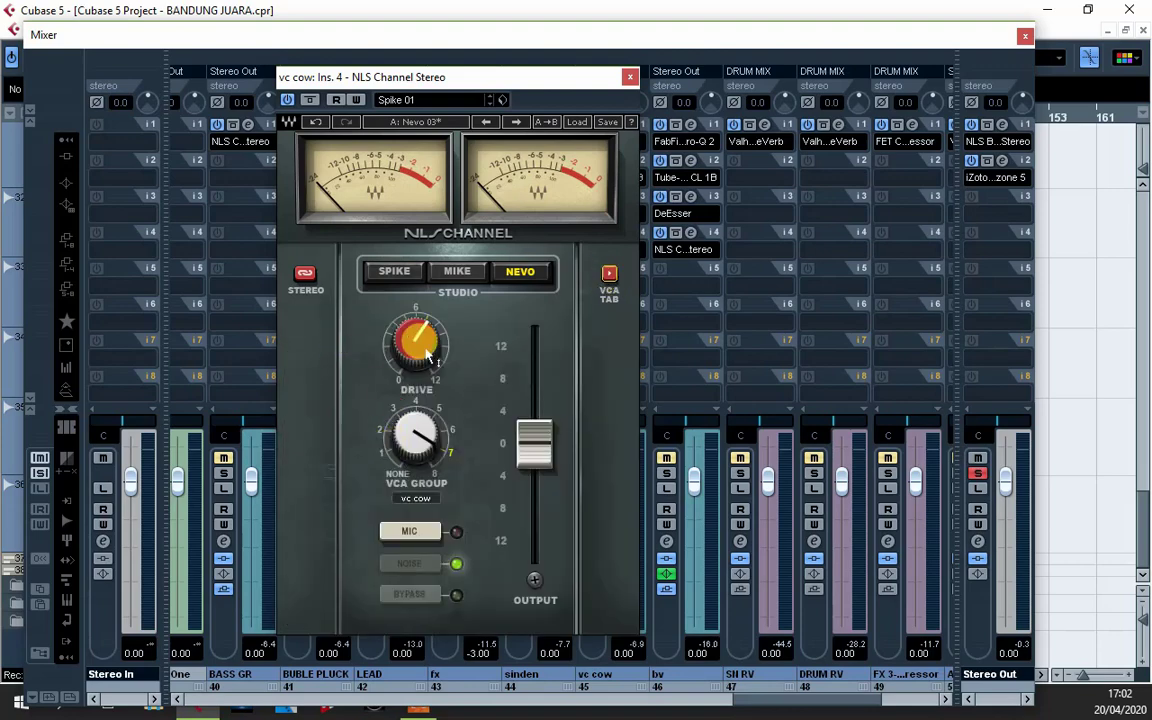
pyautogui.click(629, 79)
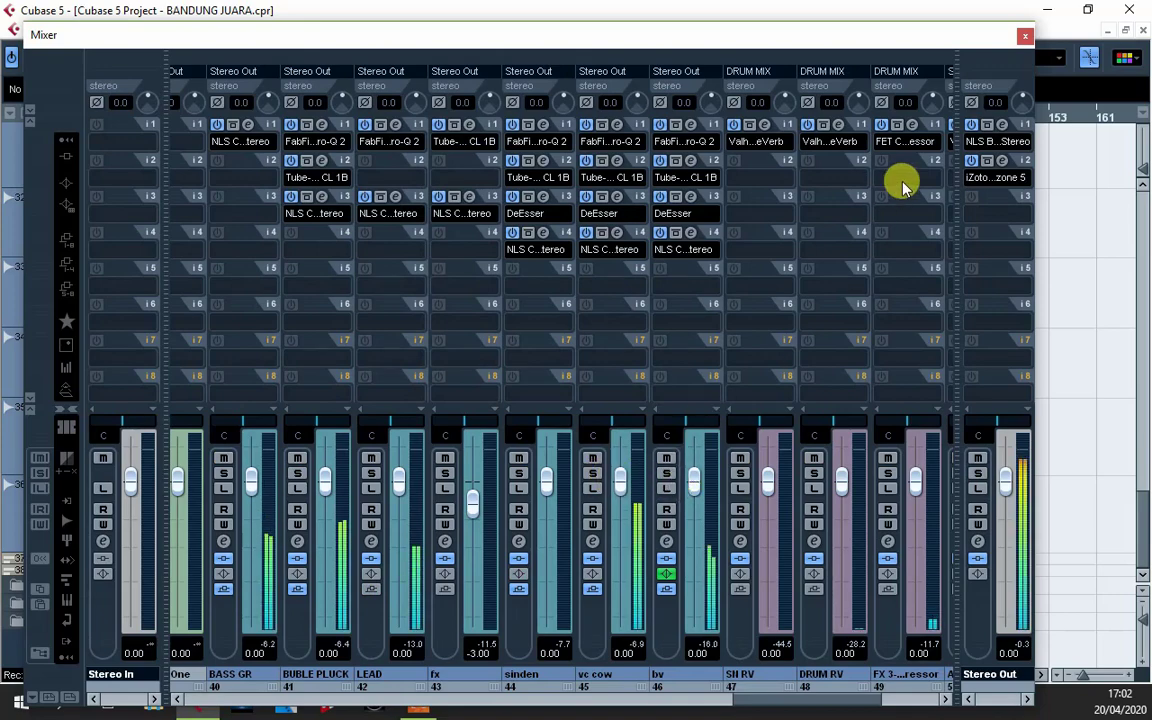
# - Hide the mixer, stop playback, and look over the HALionOne 02 and Kontakt 5 01 tracks and the rest of the arrangement
pyautogui.click(1024, 35)
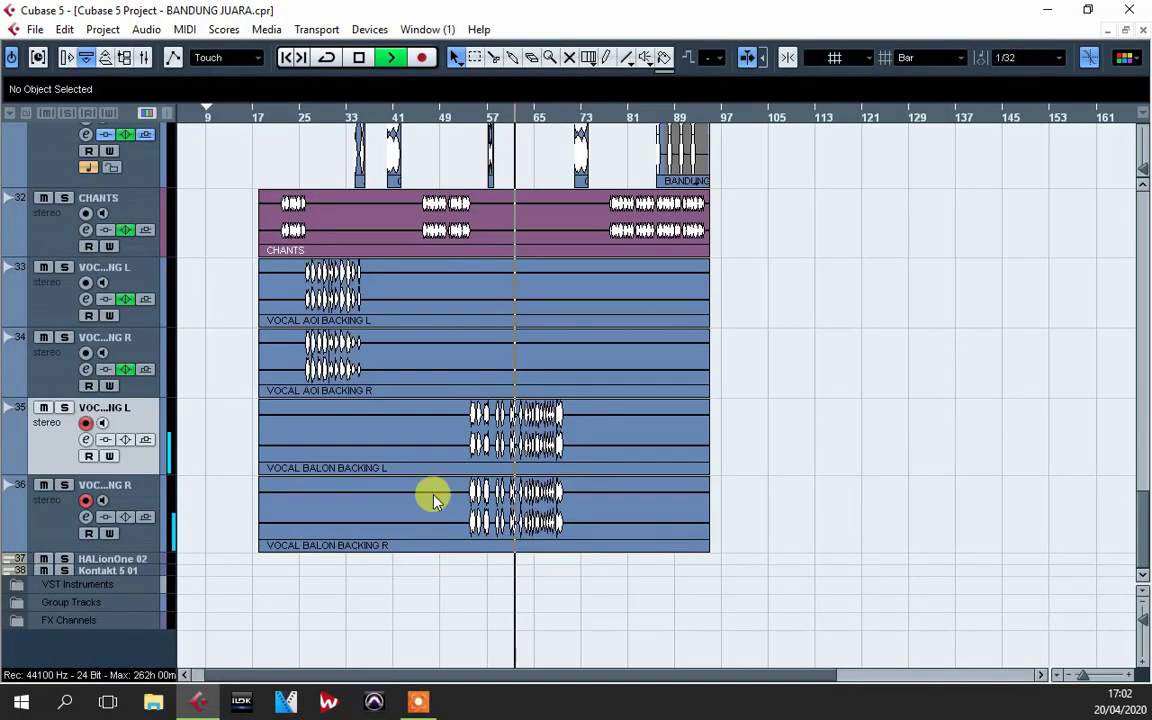
pyautogui.press('space')
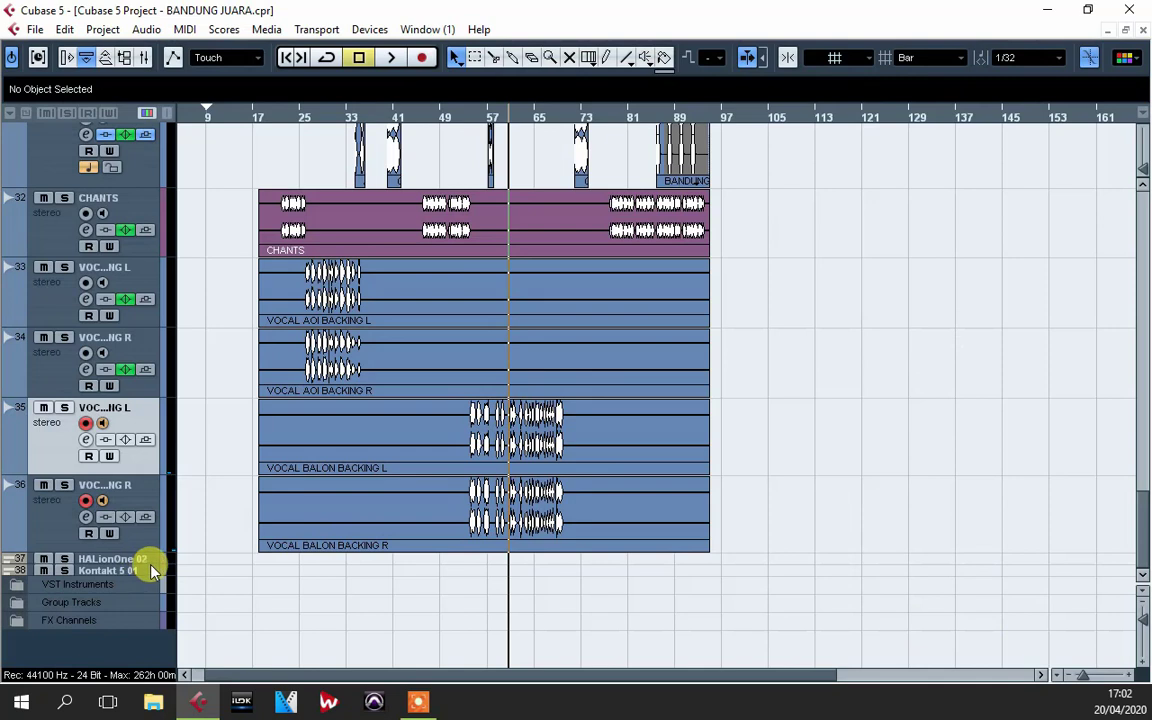
pyautogui.click(143, 557)
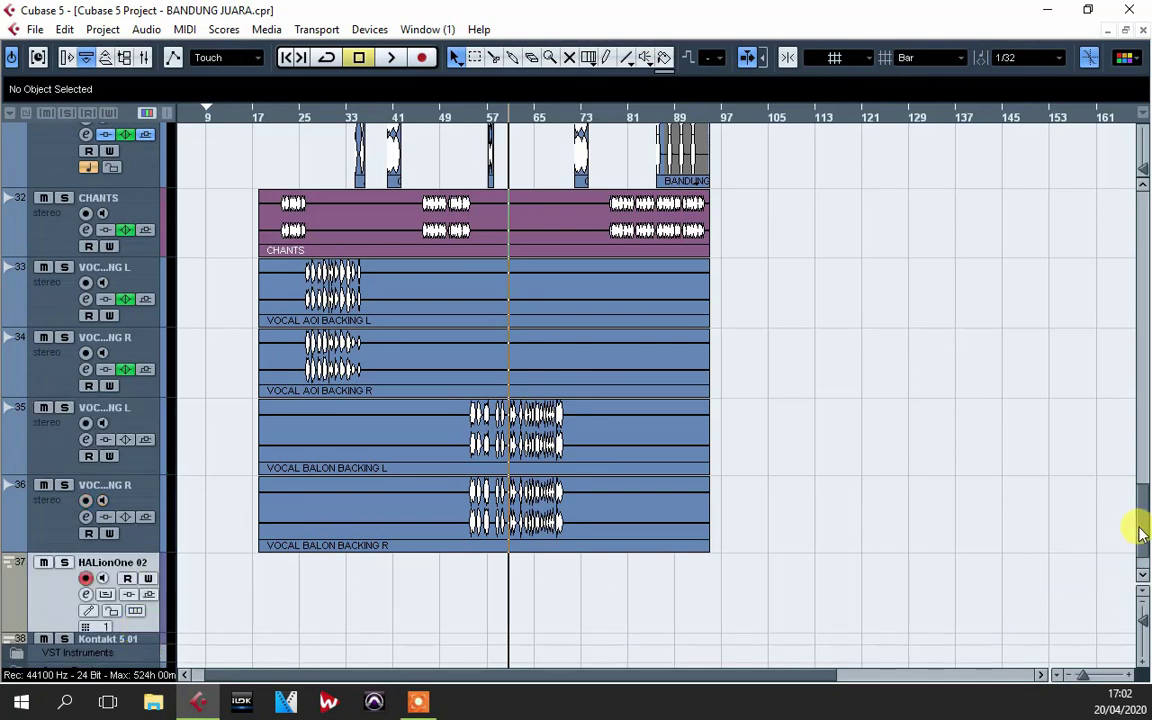
pyautogui.scroll(-2, 1140, 532)
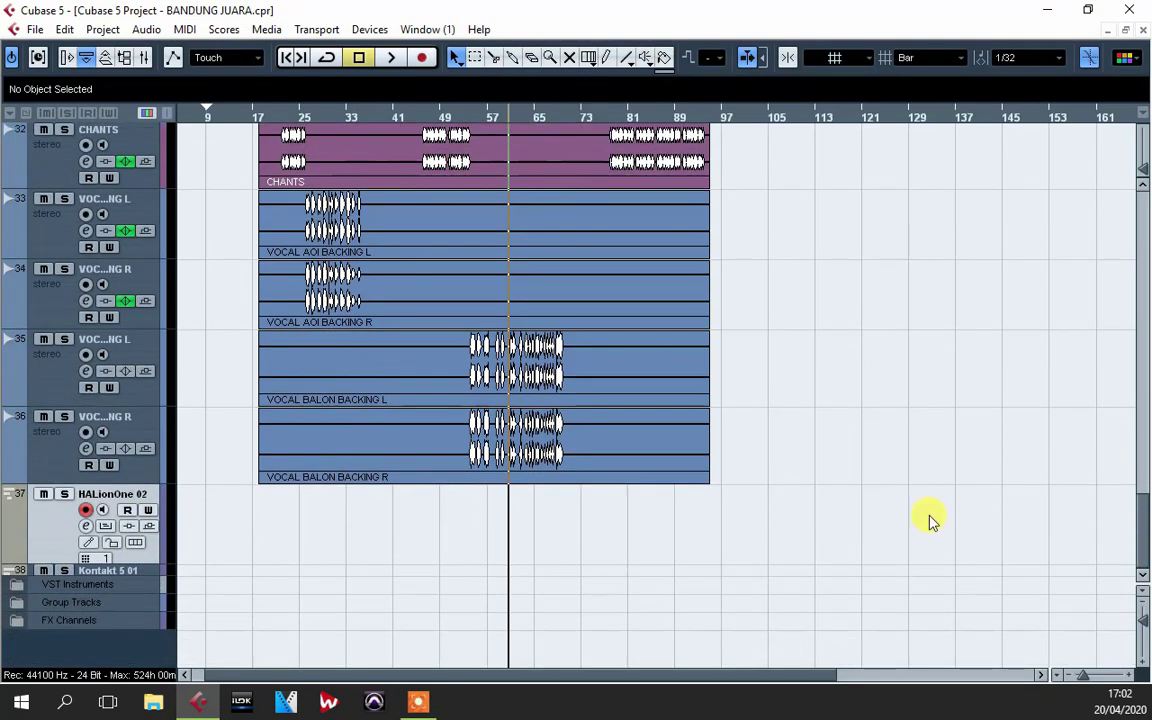
pyautogui.click(147, 571)
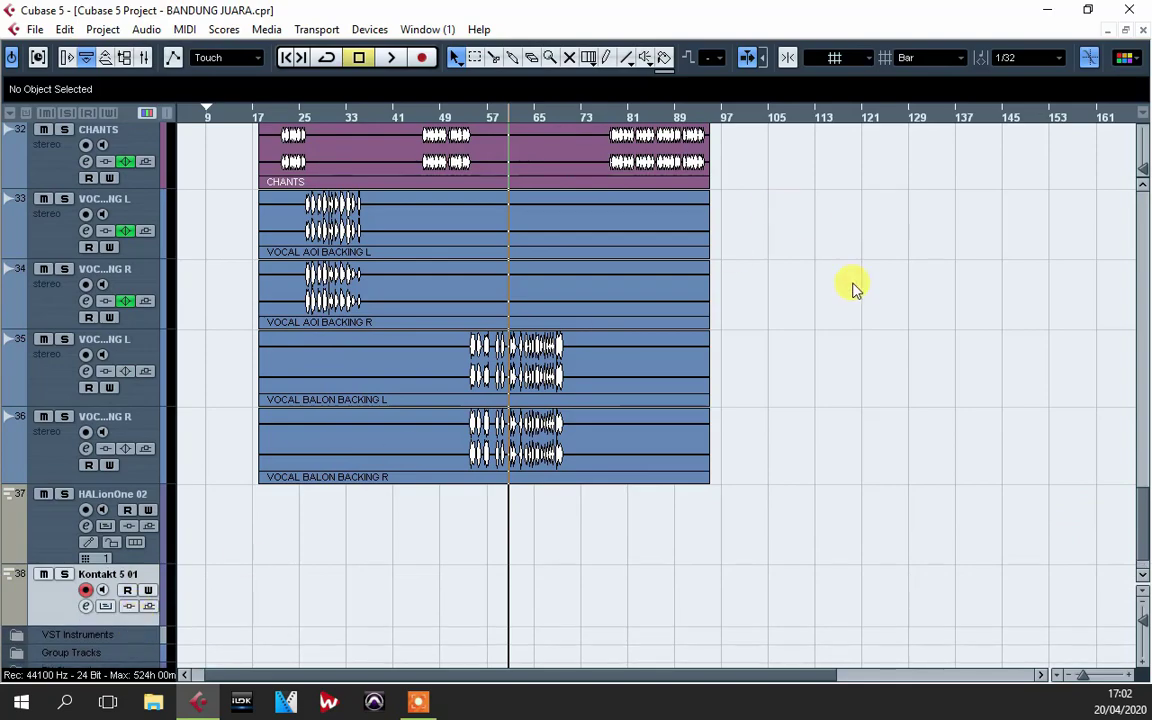
pyautogui.scroll(20, 853, 289)
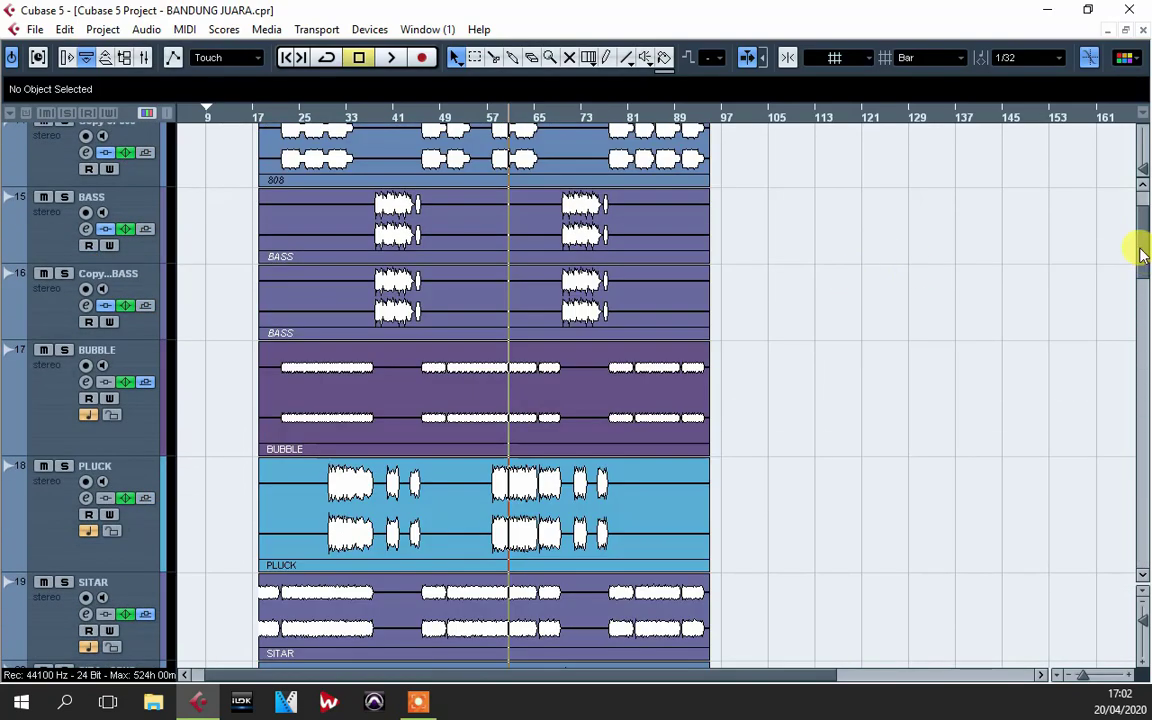
pyautogui.scroll(2, 925, 255)
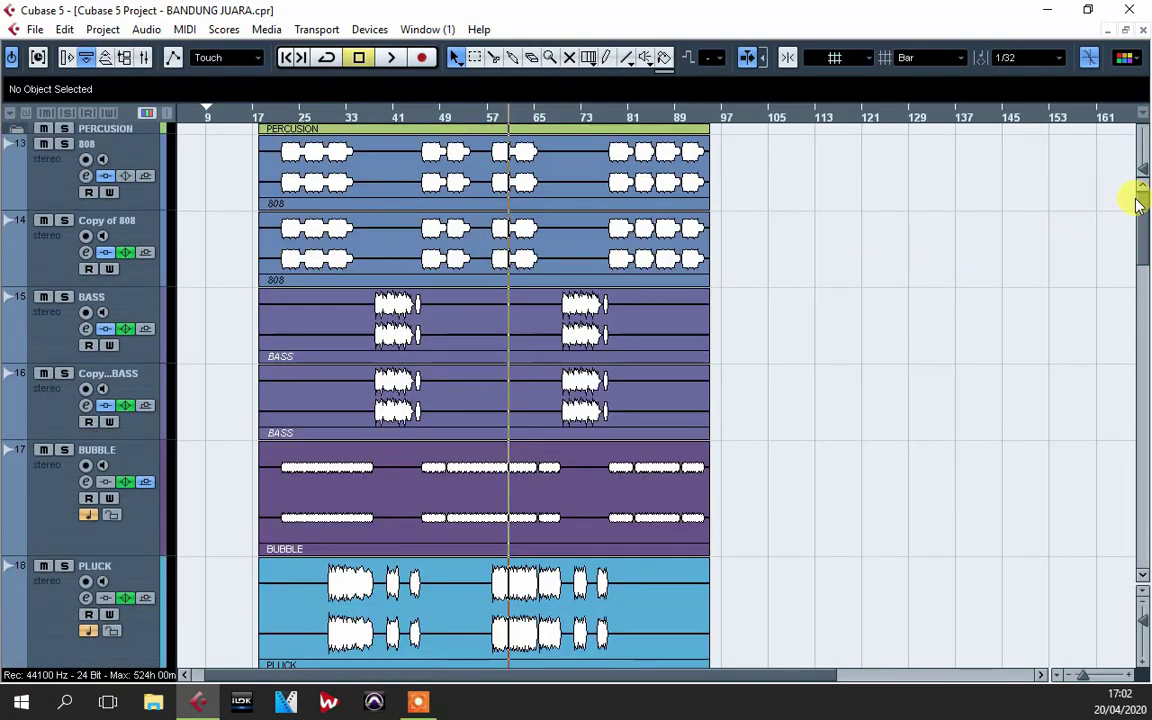
pyautogui.moveTo(1145, 228); pyautogui.dragTo(1143, 615)
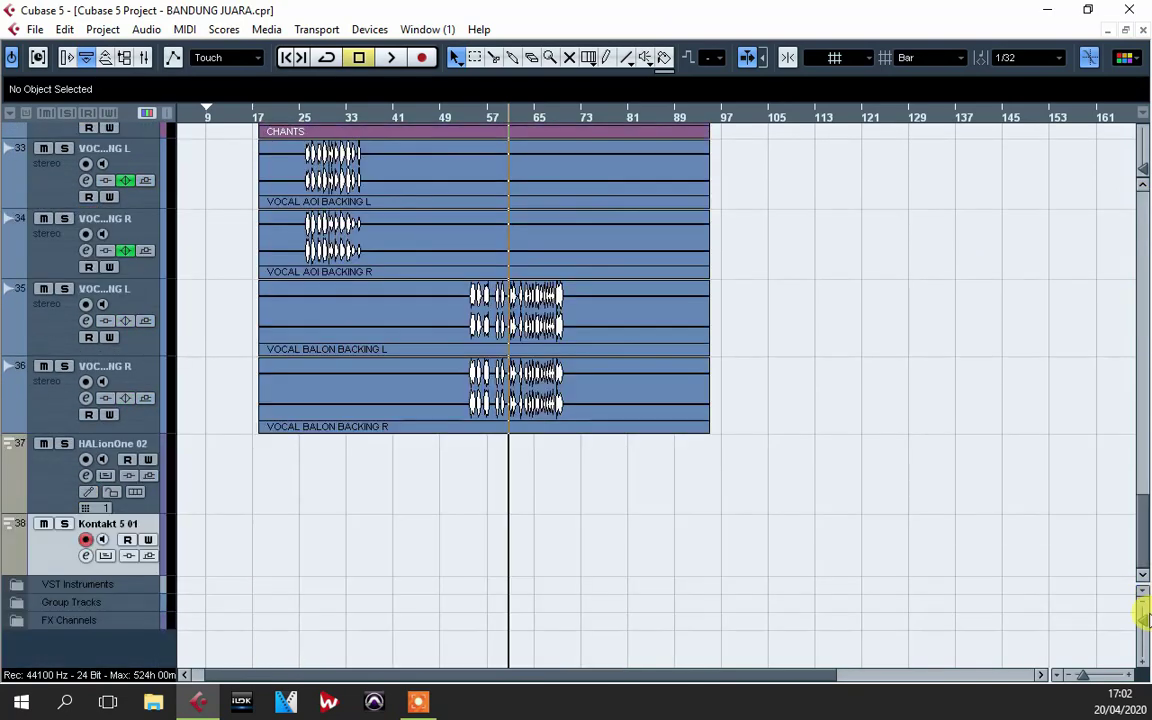
# - Show the mixer, open NLS Buss on Stereo Out and NLS Channel on sinden side by side, and hide the mixer
pyautogui.press('F3')
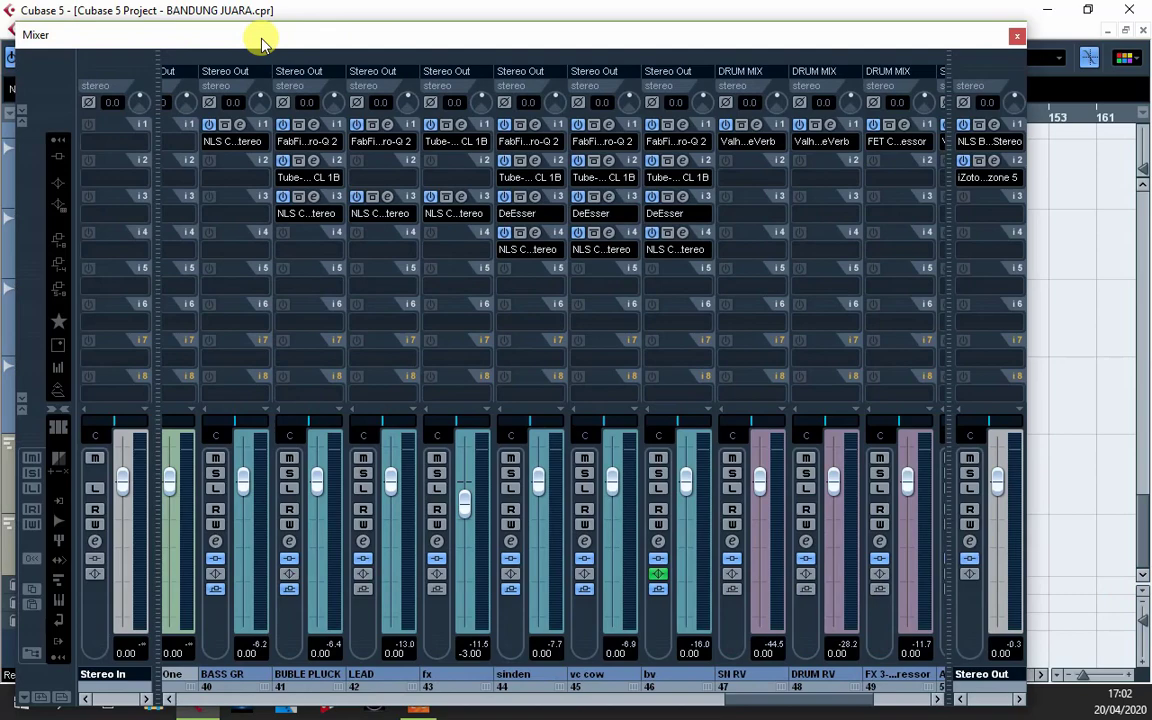
pyautogui.moveTo(257, 36); pyautogui.dragTo(215, 46)
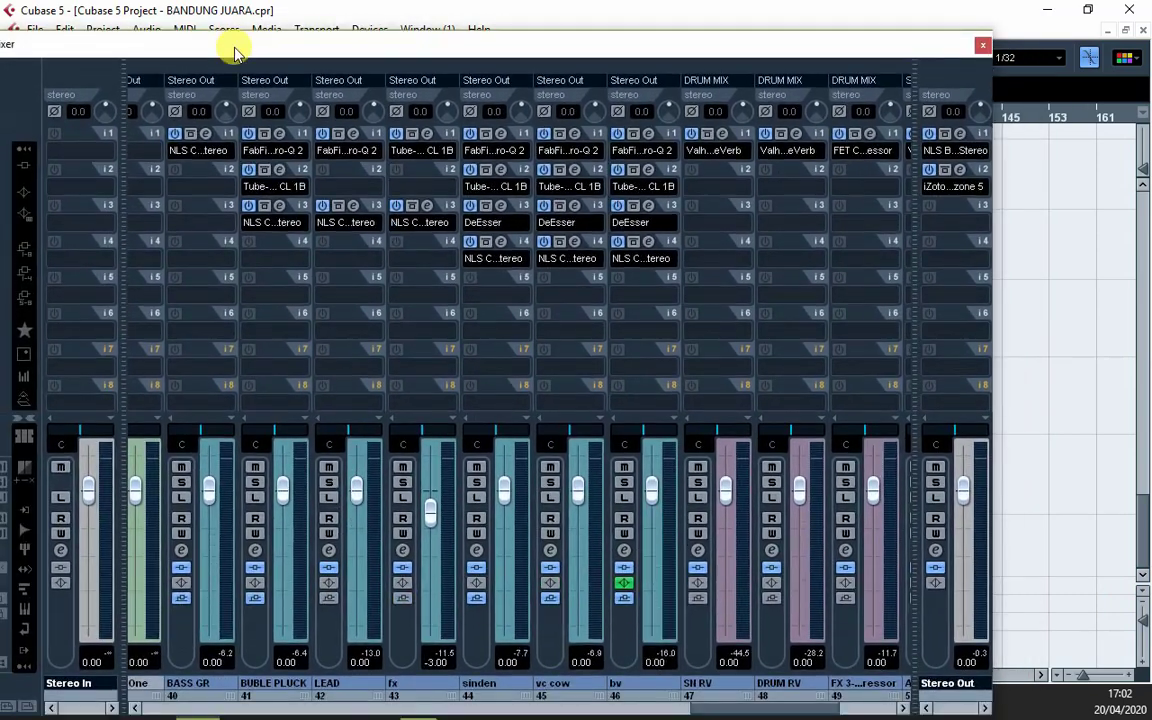
pyautogui.click(959, 133)
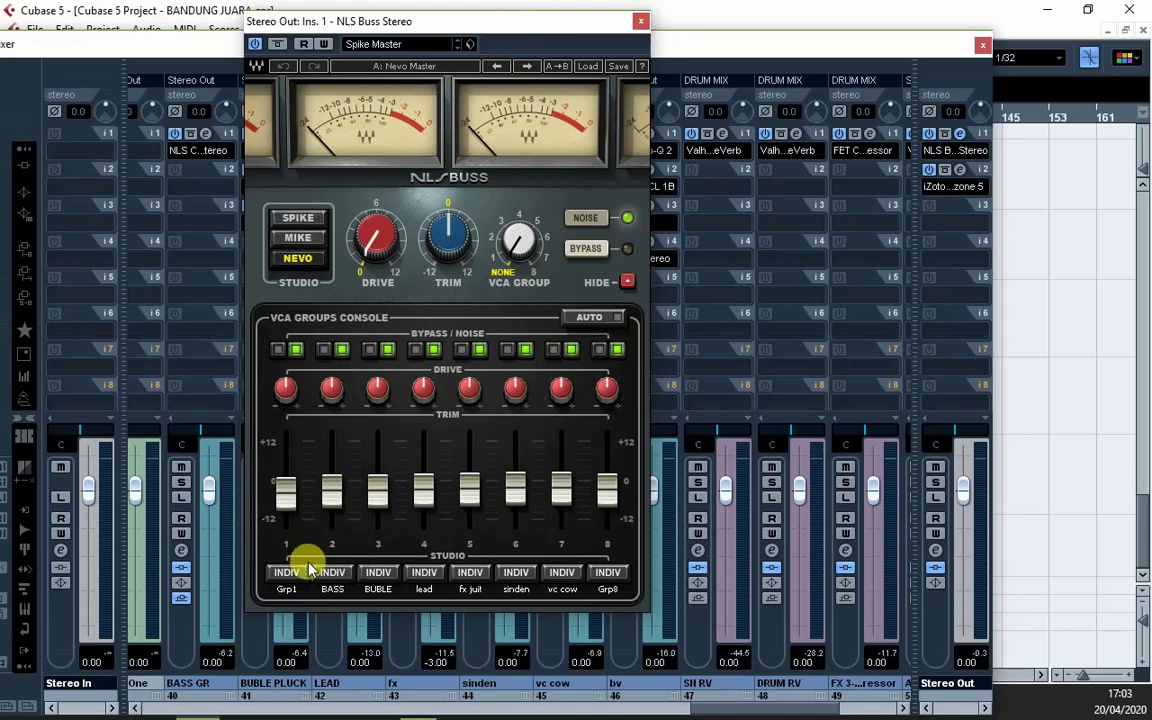
pyautogui.moveTo(463, 21); pyautogui.dragTo(800, 21)
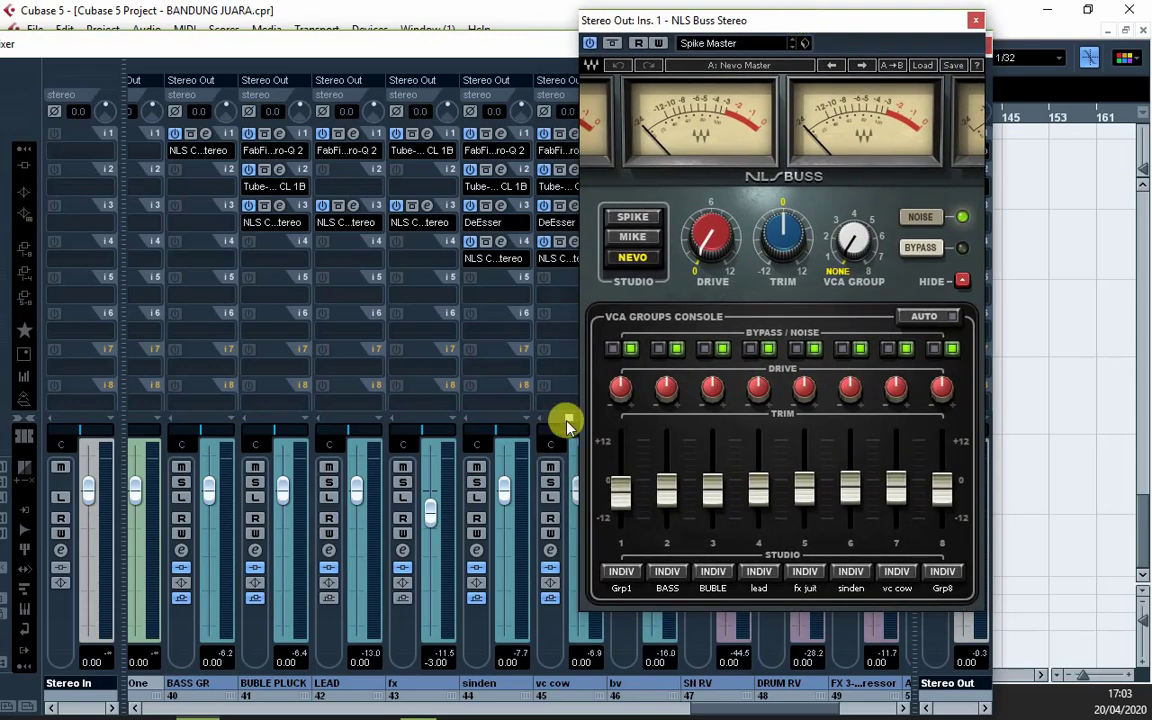
pyautogui.click(505, 256)
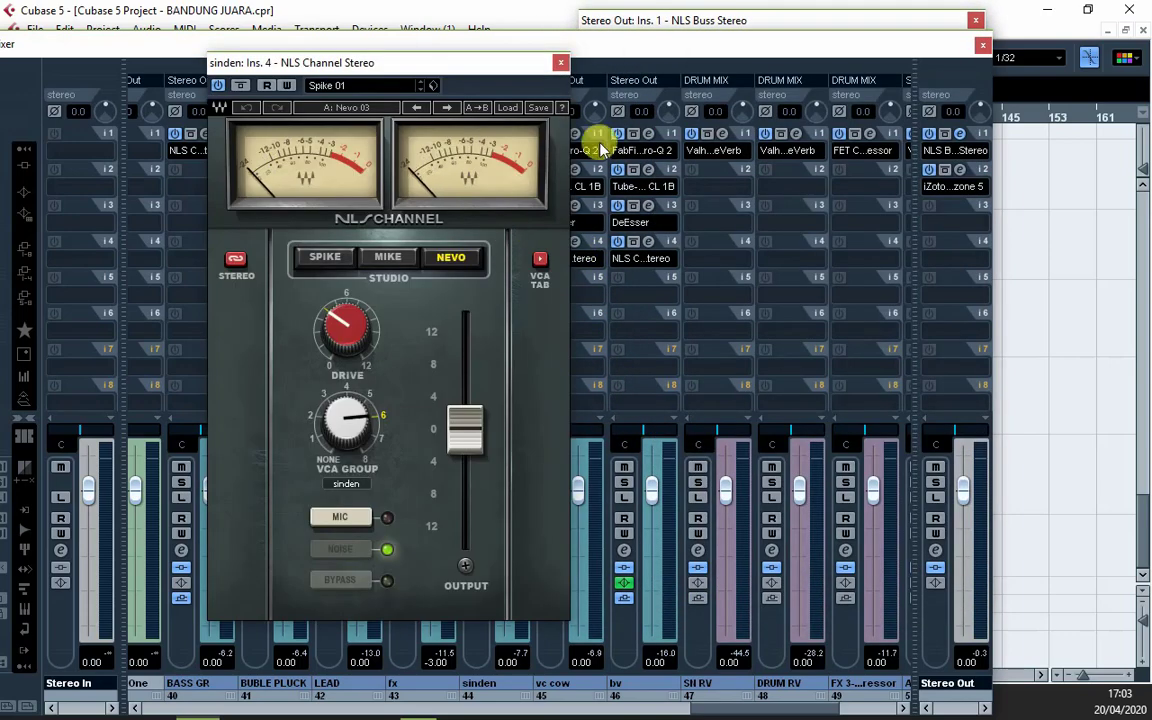
pyautogui.moveTo(514, 64); pyautogui.dragTo(433, 38)
pyautogui.click(983, 45)
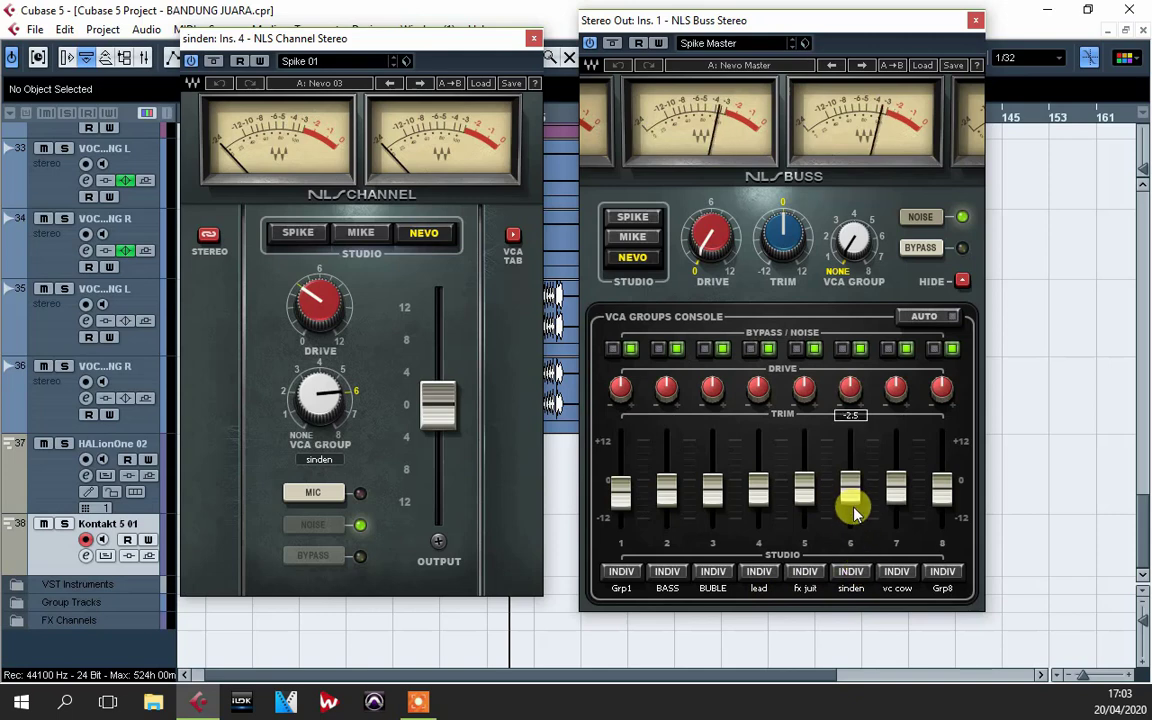
# - Play briefly from about bar 16, stop, and try the sinden trim fader in the NLS Buss VCA groups console
pyautogui.moveTo(211, 42); pyautogui.dragTo(430, 125)
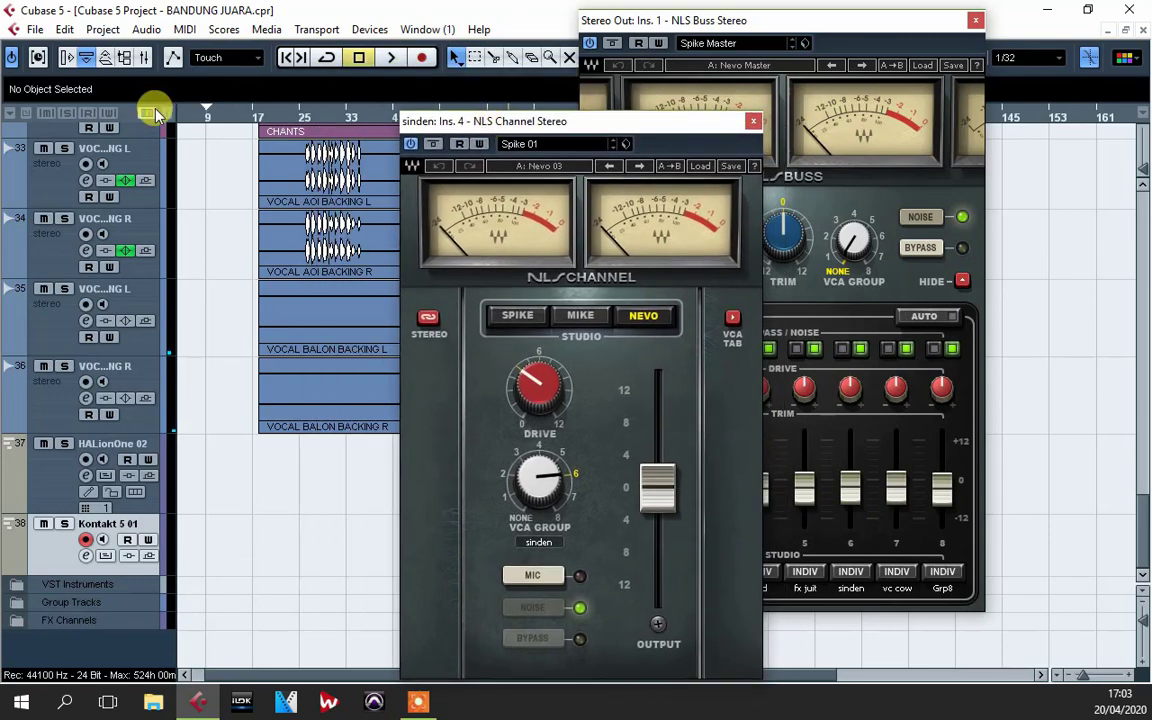
pyautogui.click(250, 117)
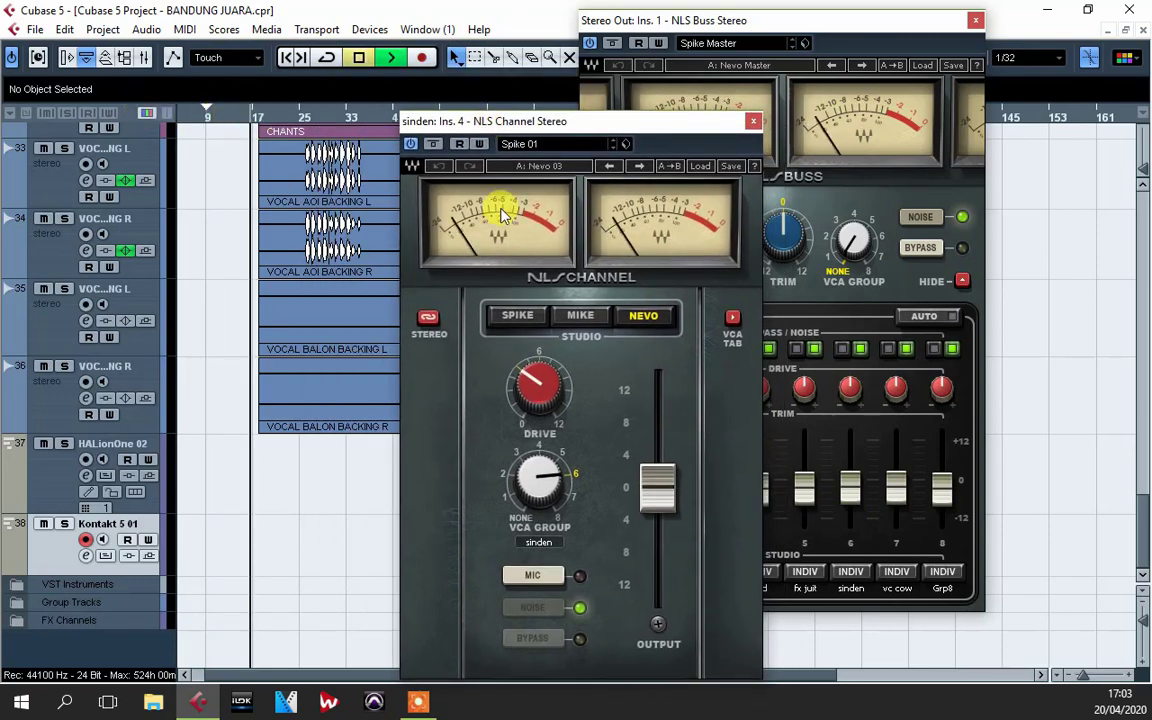
pyautogui.moveTo(545, 123); pyautogui.dragTo(374, 57)
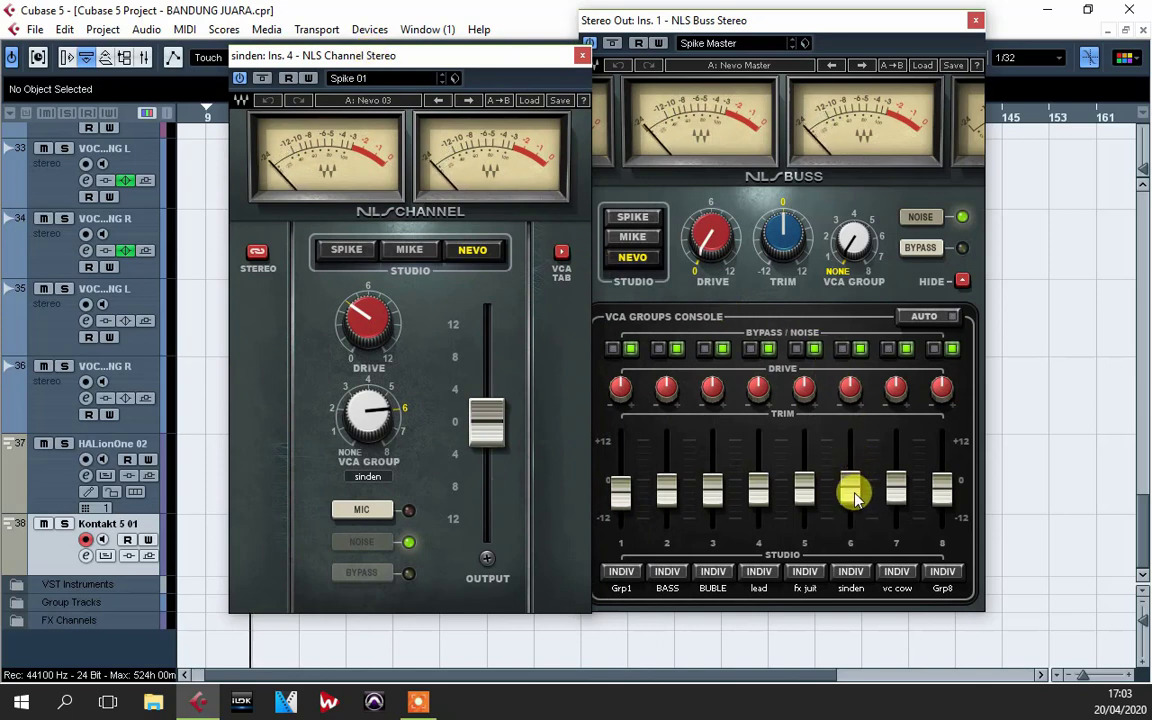
pyautogui.moveTo(853, 500)
pyautogui.mouseDown()
pyautogui.moveTo(851, 517)
pyautogui.moveTo(850, 488)
pyautogui.mouseUp()
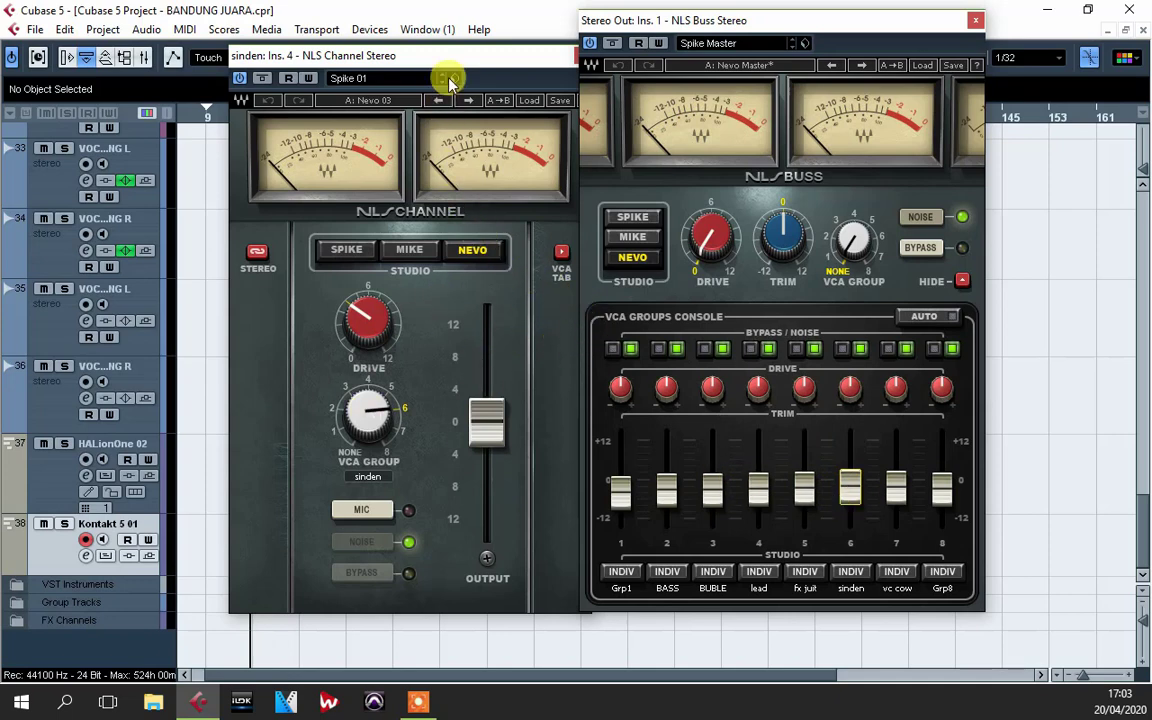
pyautogui.moveTo(432, 61); pyautogui.dragTo(397, 66)
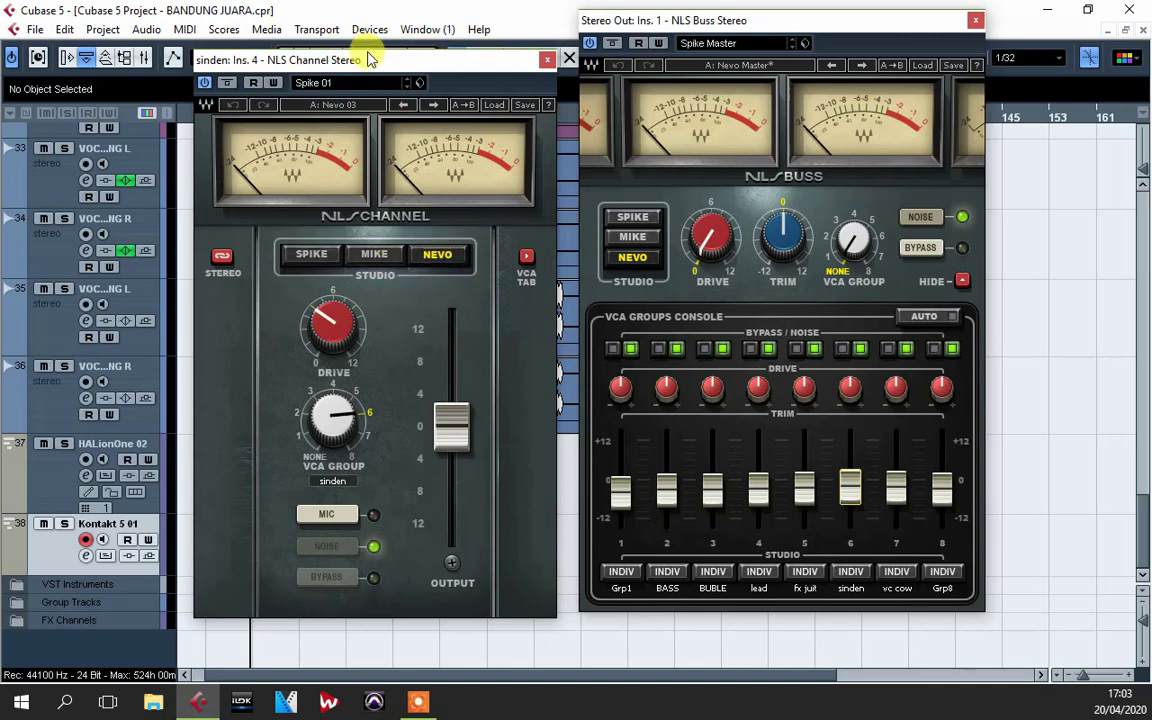
pyautogui.moveTo(370, 60); pyautogui.dragTo(382, 39)
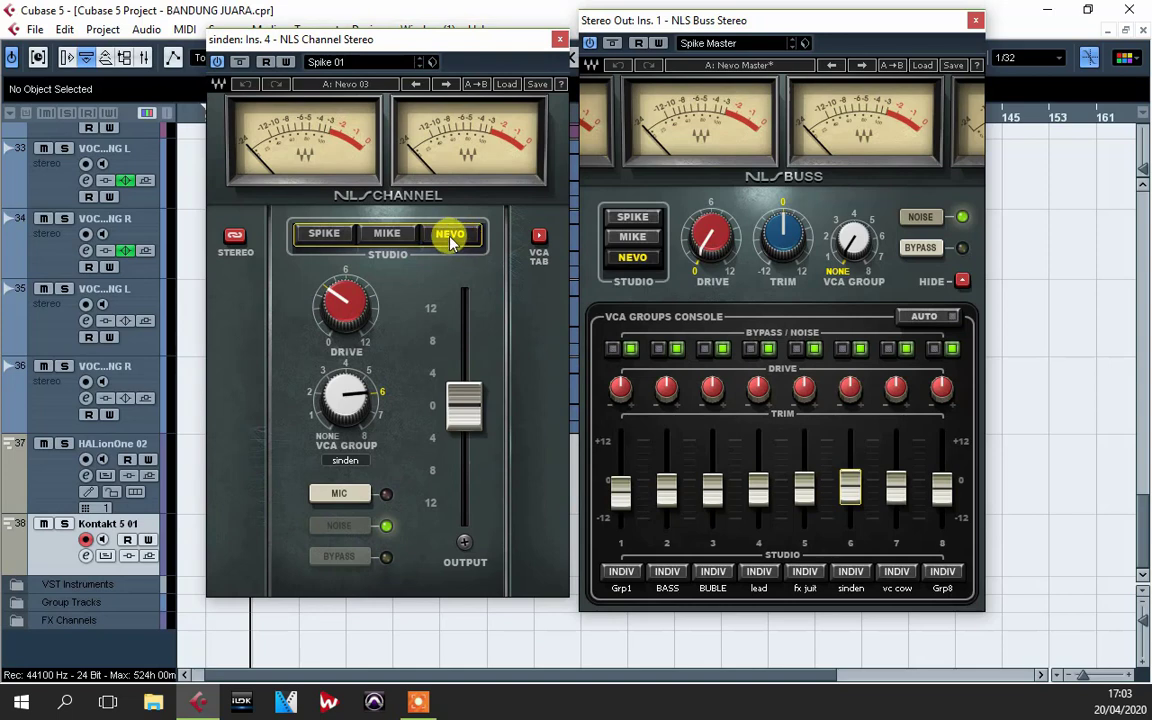
# - Compare the MIKE and SPIKE studio models on sinden's NLS Channel, restore NEVO, and close both NLS plug-ins
pyautogui.click(388, 234)
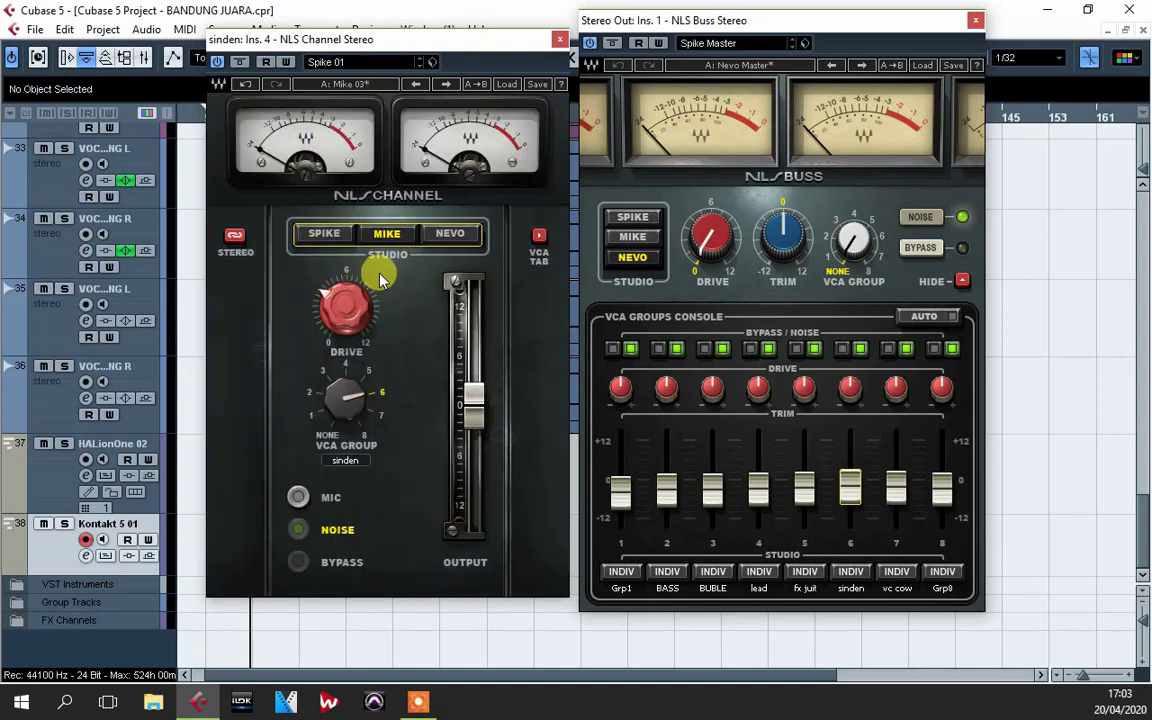
pyautogui.moveTo(380, 43); pyautogui.dragTo(371, 57)
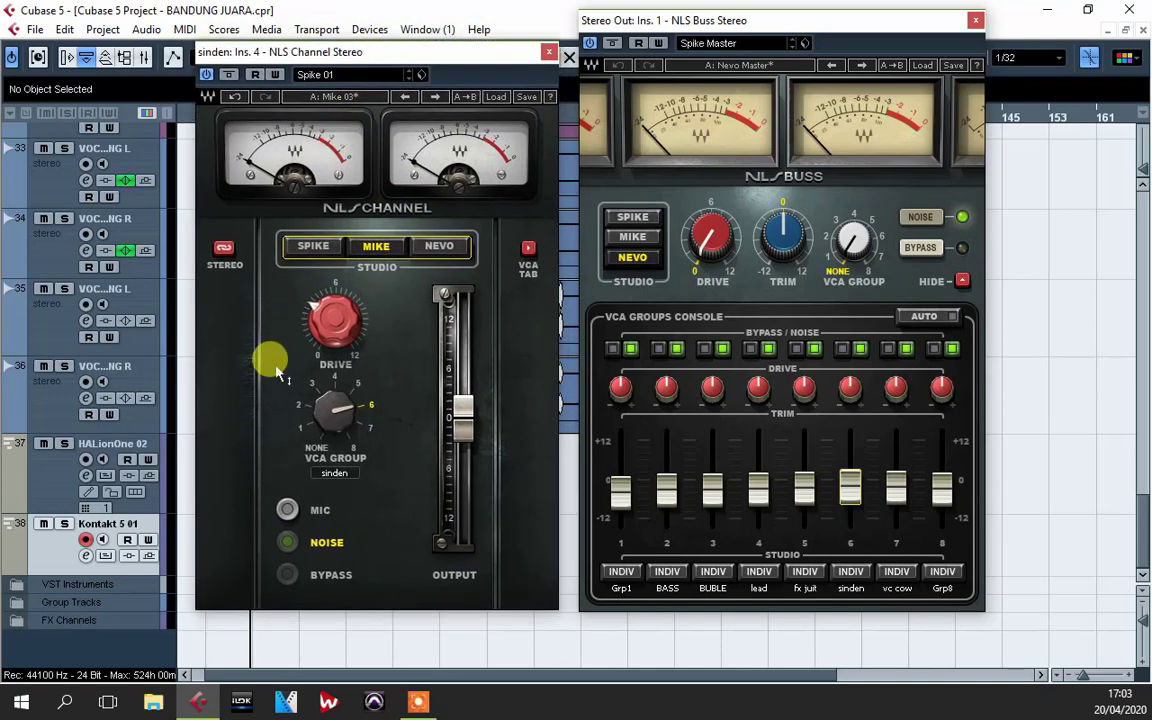
pyautogui.click(318, 248)
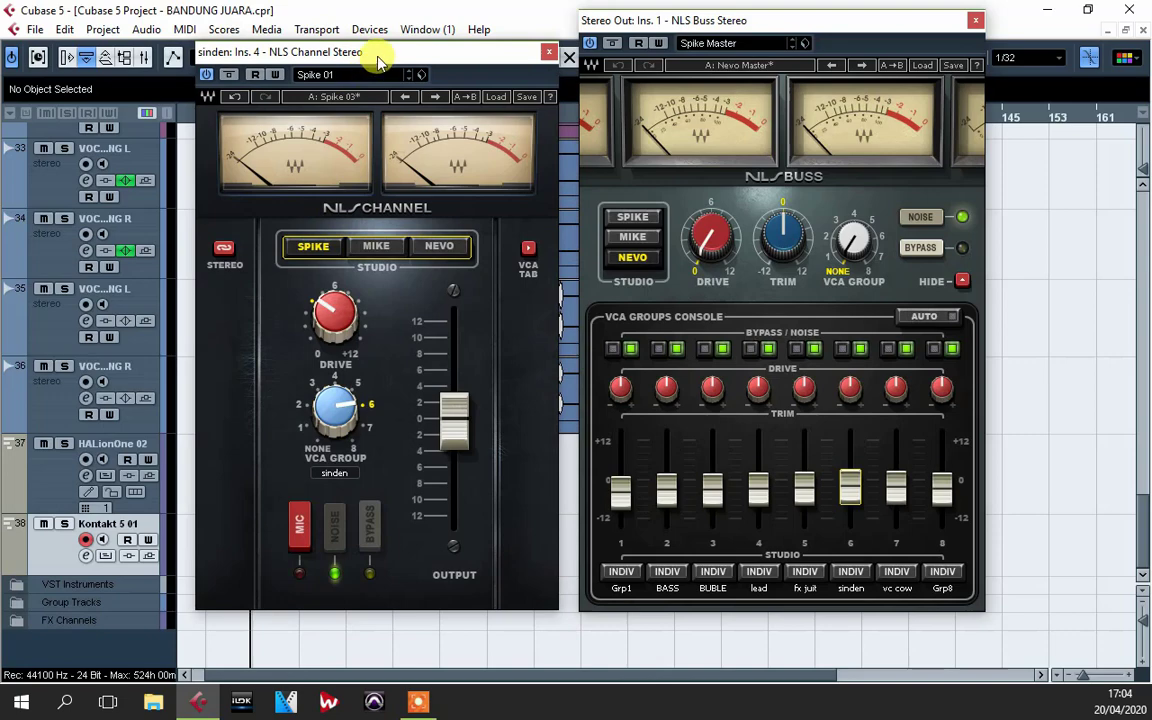
pyautogui.click(328, 240)
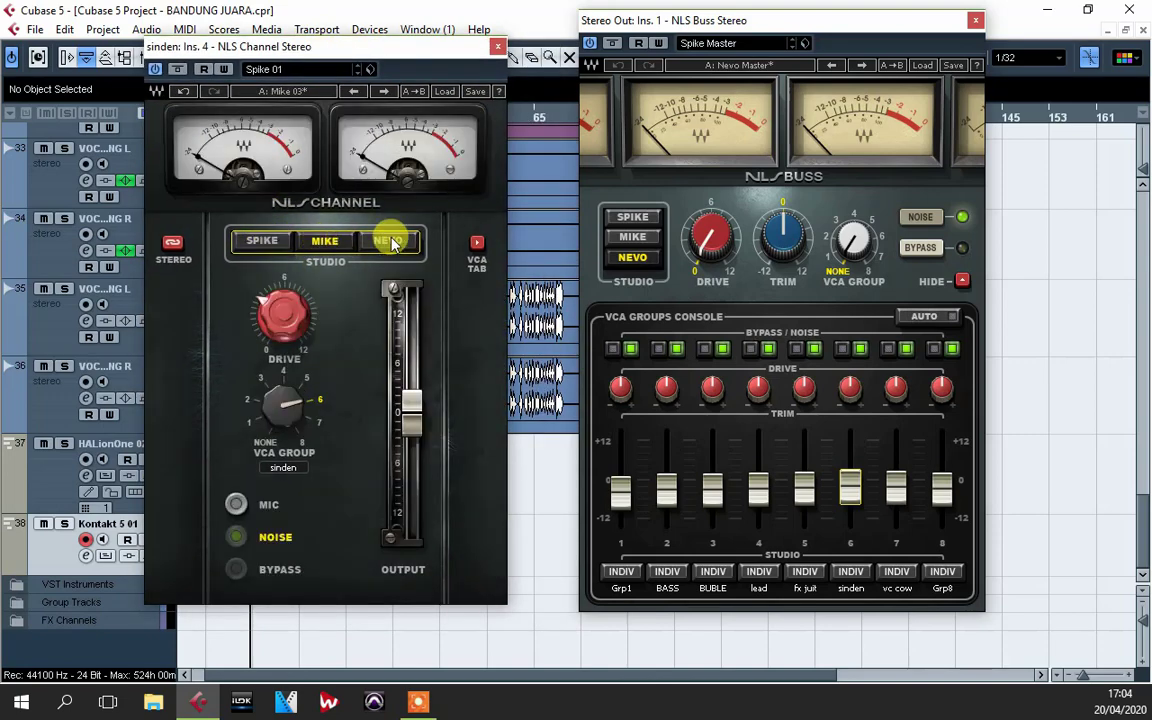
pyautogui.click(390, 242)
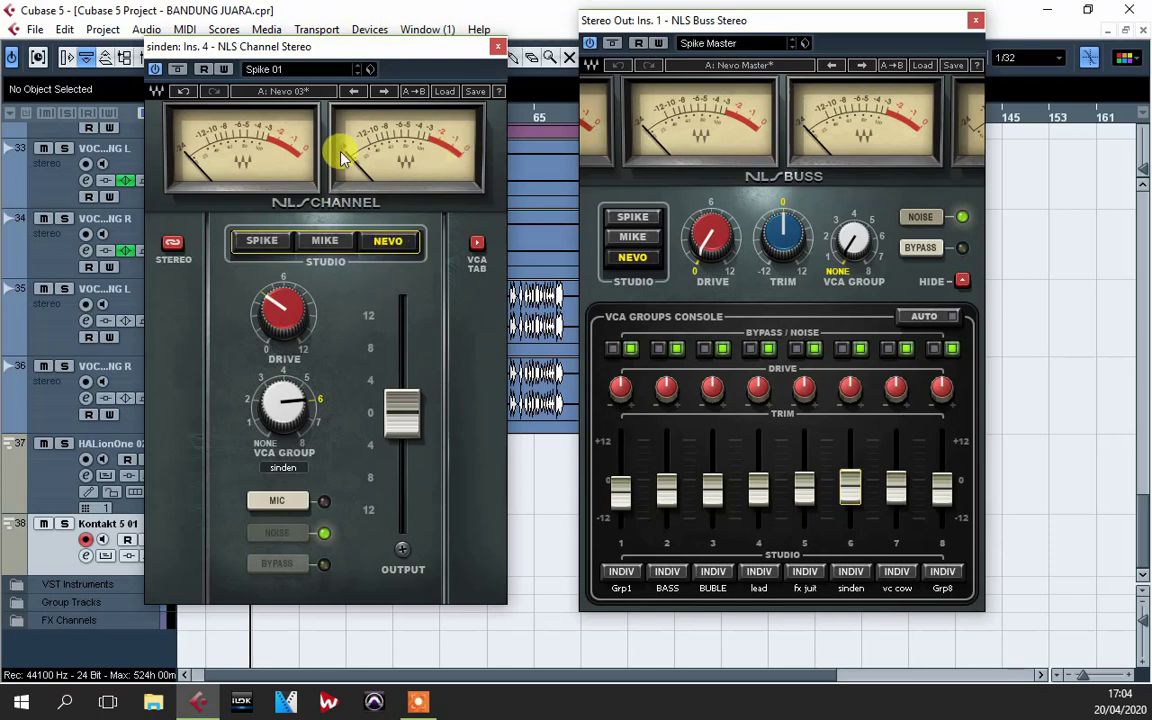
pyautogui.moveTo(312, 44); pyautogui.dragTo(330, 54)
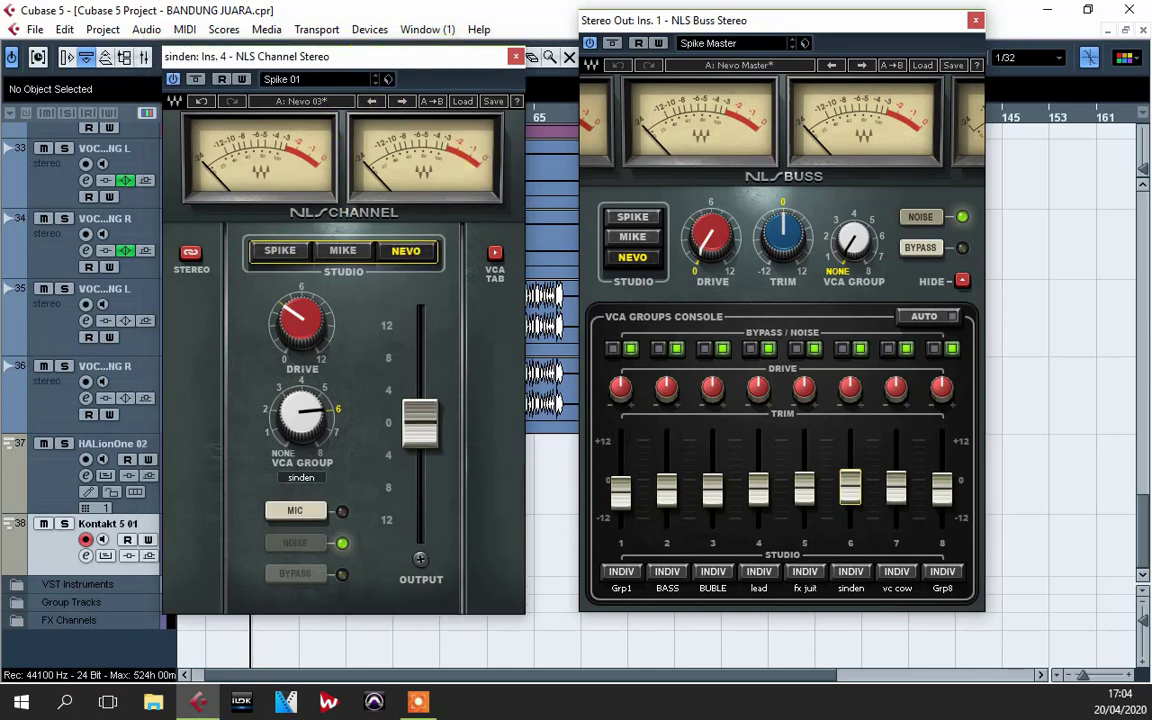
pyautogui.moveTo(377, 61); pyautogui.dragTo(399, 37)
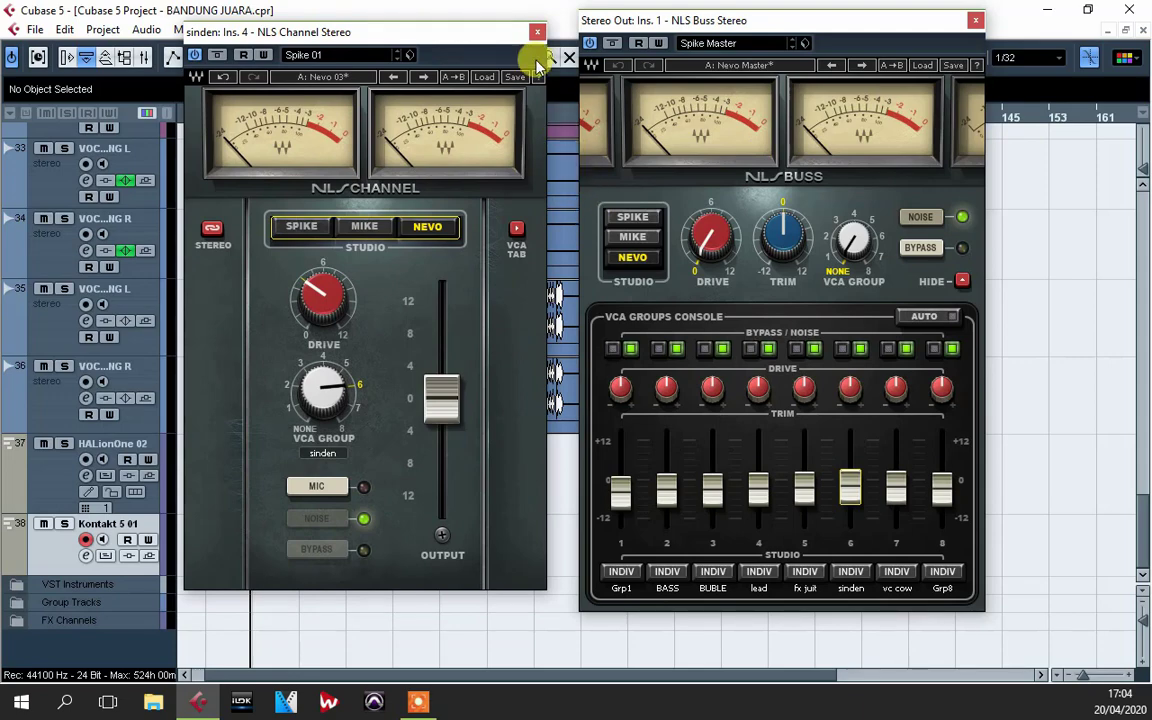
pyautogui.click(538, 33)
pyautogui.click(975, 20)
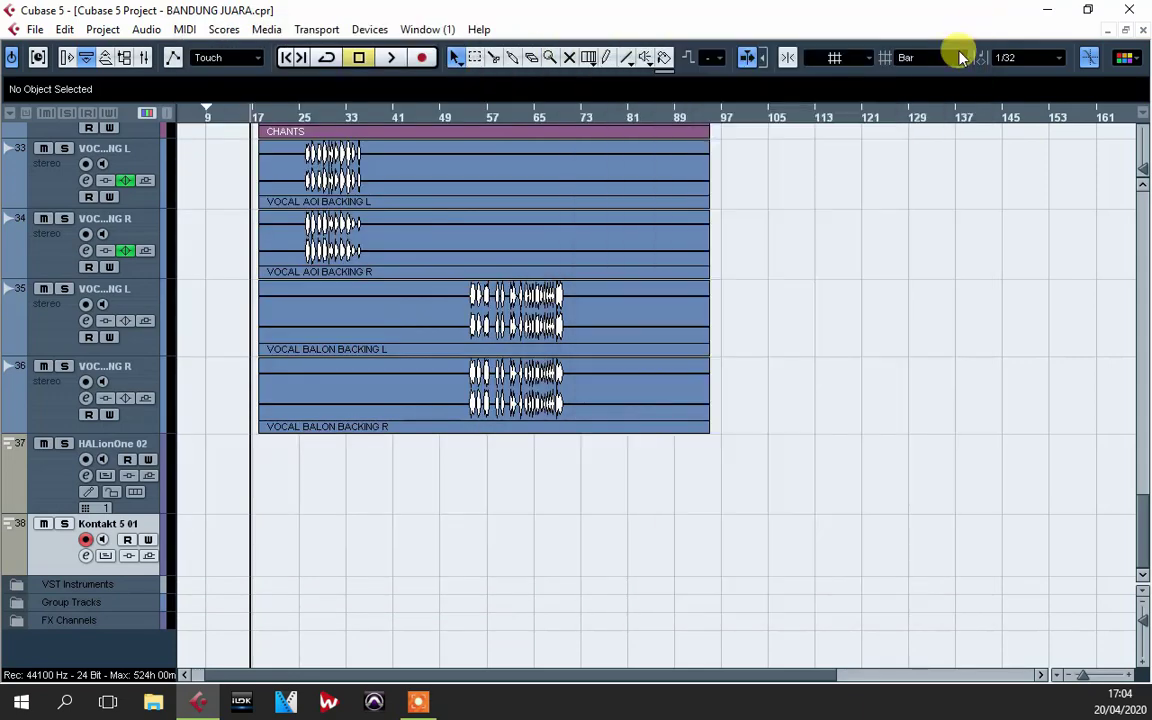
pyautogui.moveTo(1143, 527); pyautogui.dragTo(1143, 447)
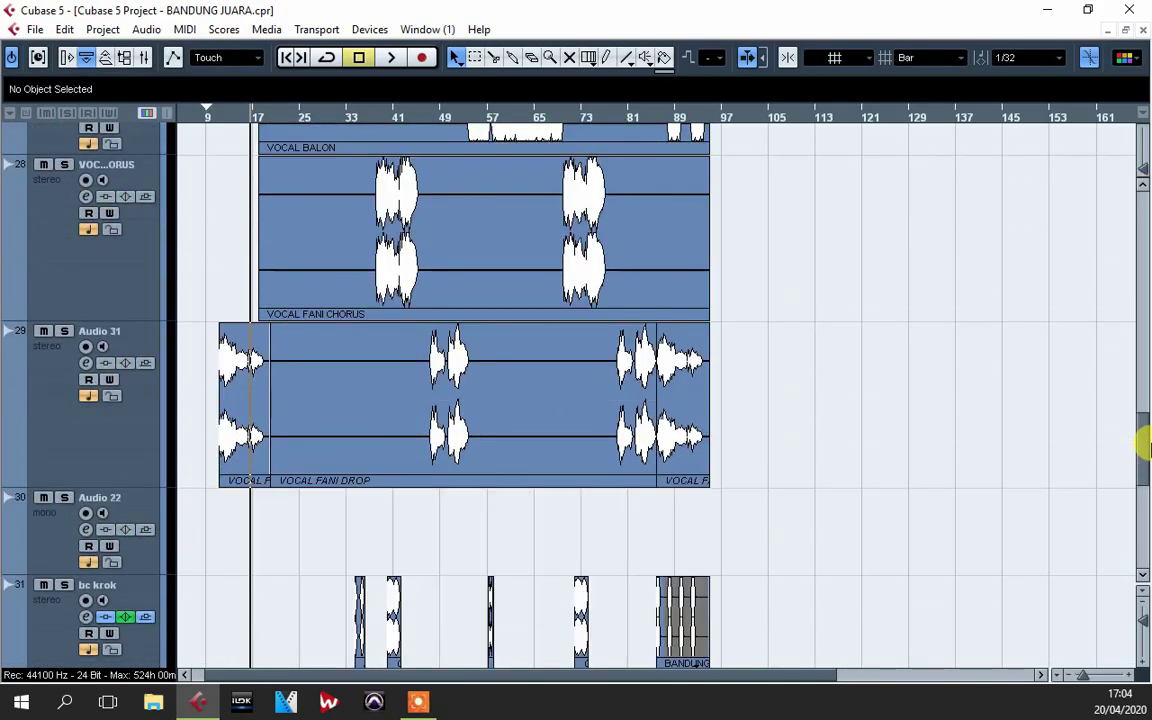
# - Set the playback position just before the first Audio 31 clip and shrink the track heights to show the tracks through Kontakt 5 01
pyautogui.click(206, 117)
pyautogui.click(212, 117)
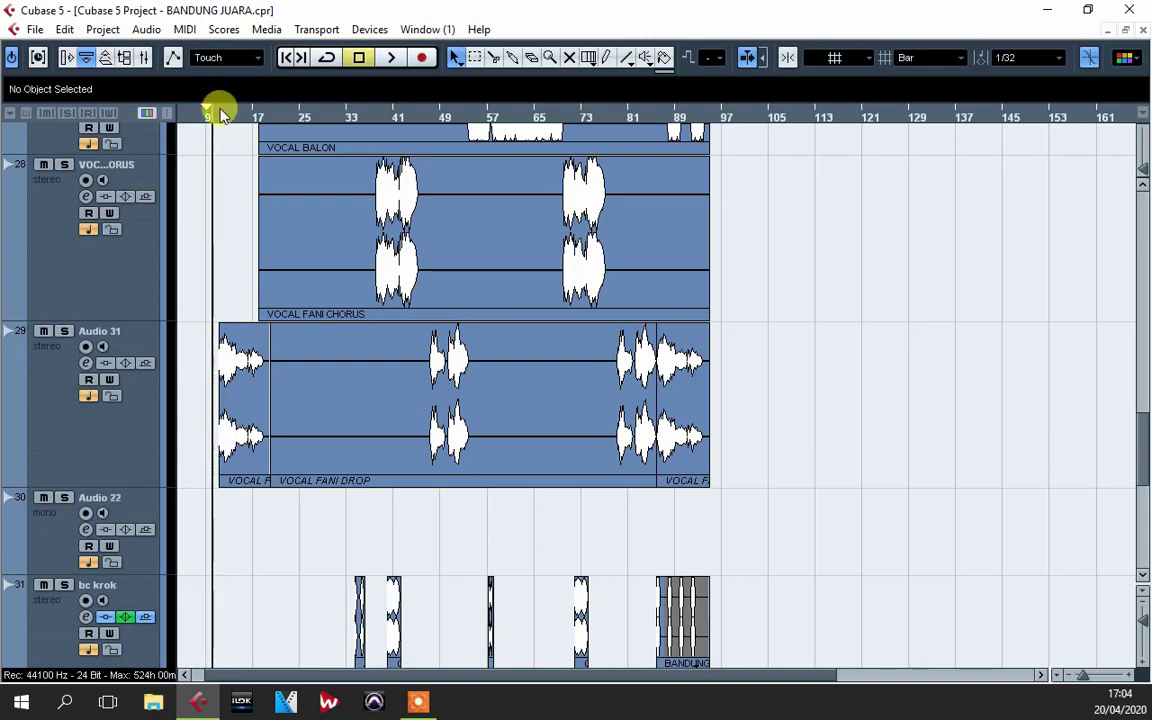
pyautogui.click(220, 115)
pyautogui.click(216, 117)
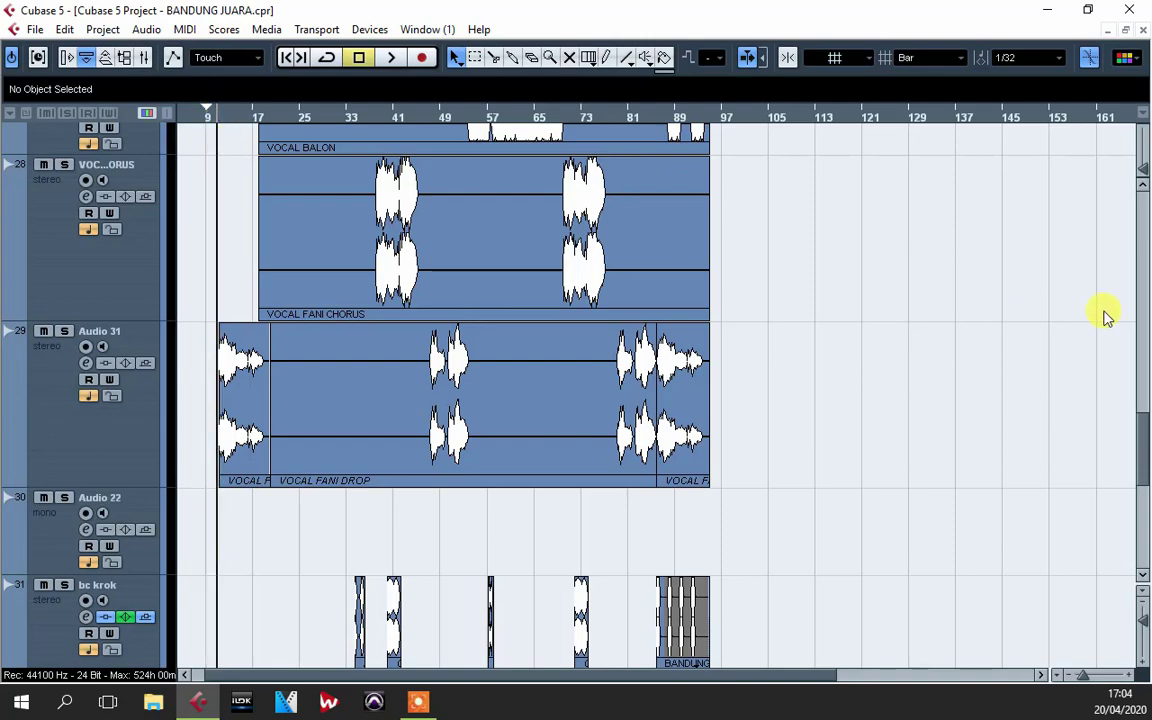
pyautogui.moveTo(1145, 432); pyautogui.dragTo(1145, 478)
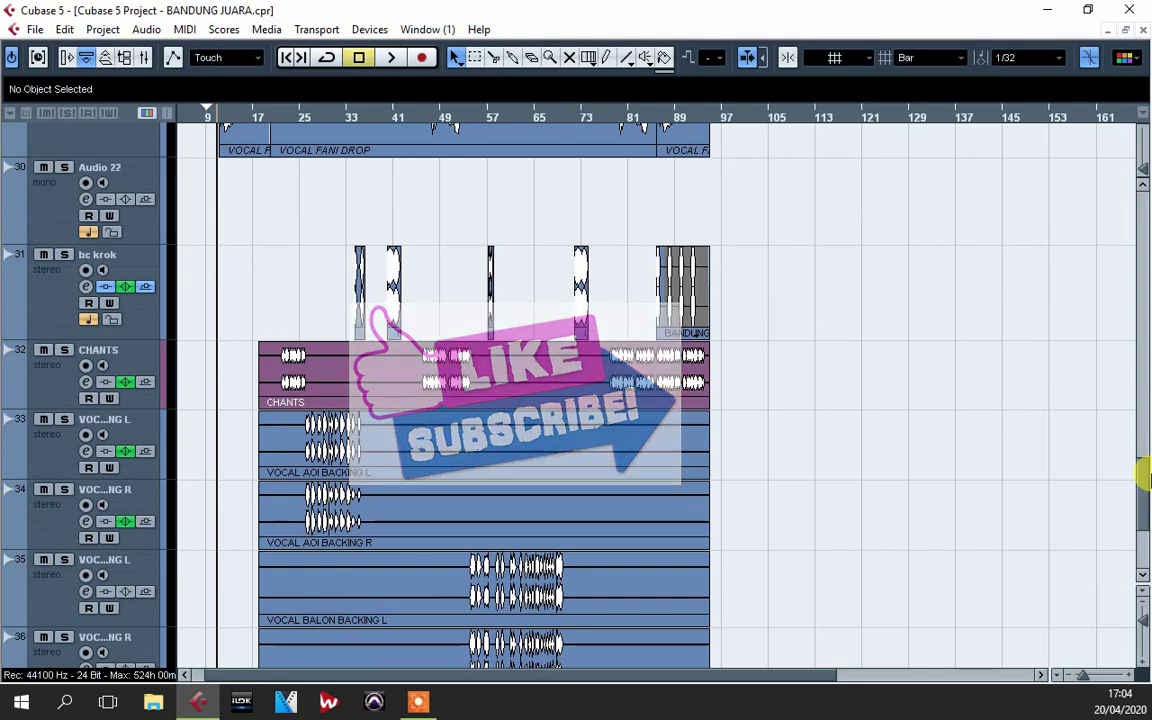
pyautogui.moveTo(1143, 622); pyautogui.dragTo(1139, 609)
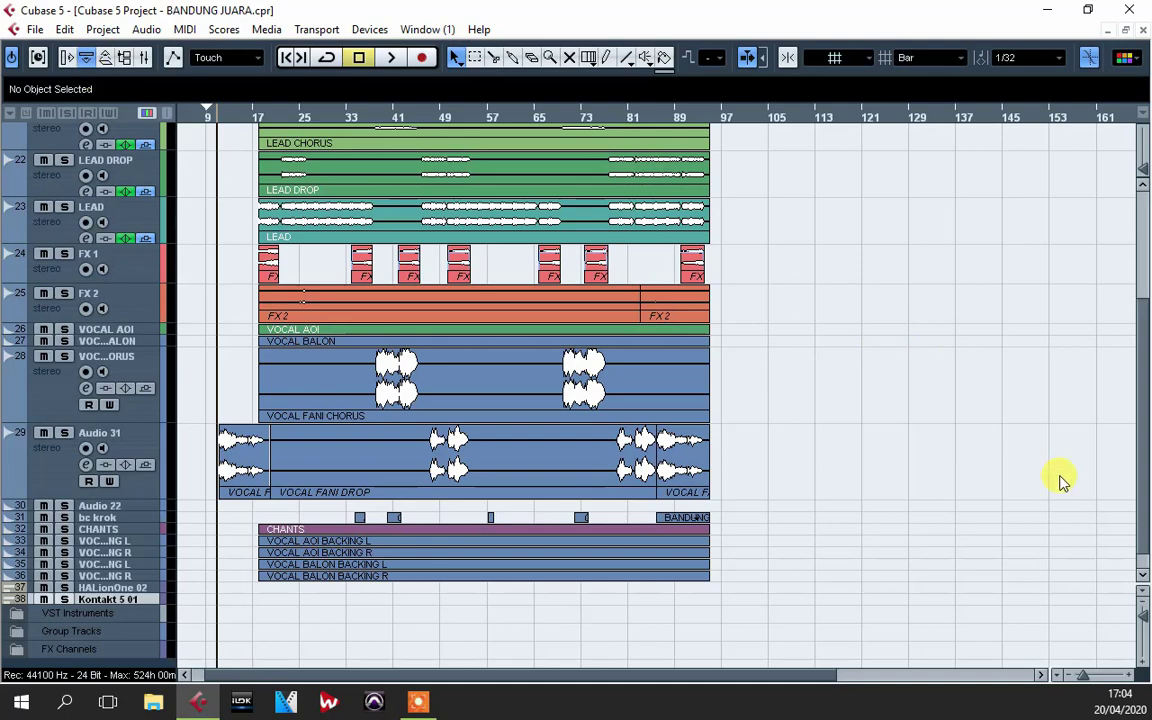
pyautogui.press('h')
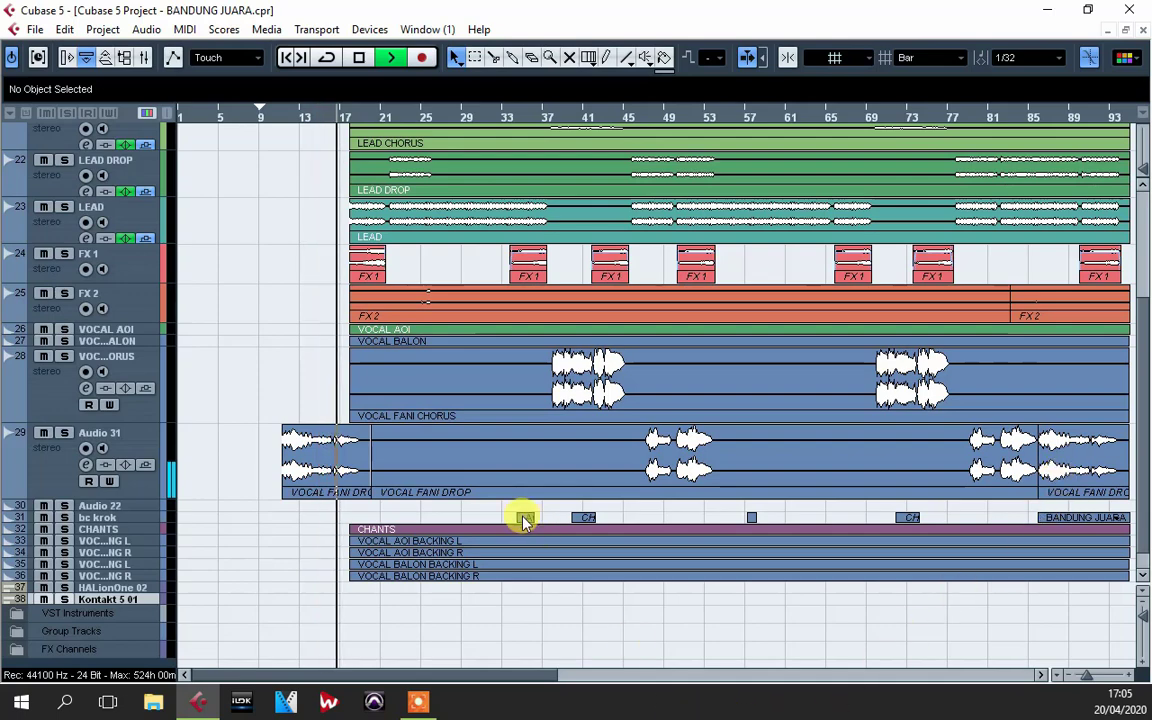
# - Show the mixer during playback, inspect the FabFilter Pro-Q 2 curve on the sinden group, and close the plug-in
pyautogui.press('F3')
pyautogui.hscroll(5, 514, 514)
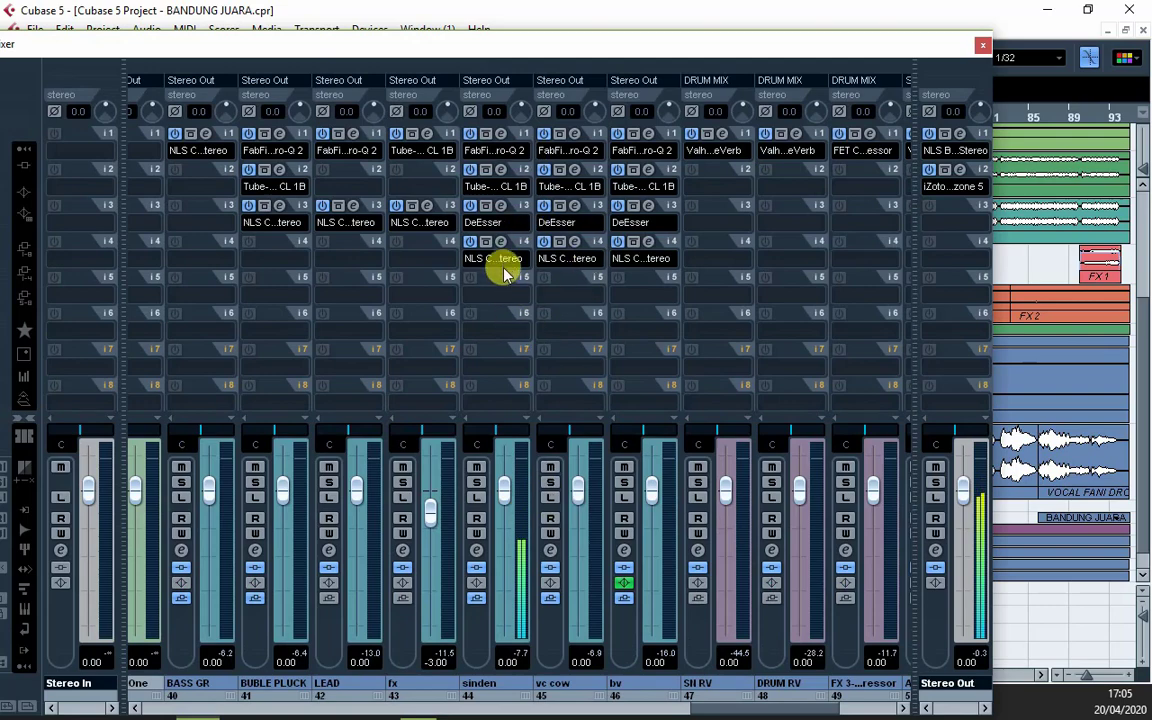
pyautogui.click(498, 133)
pyautogui.moveTo(496, 134); pyautogui.dragTo(527, 180)
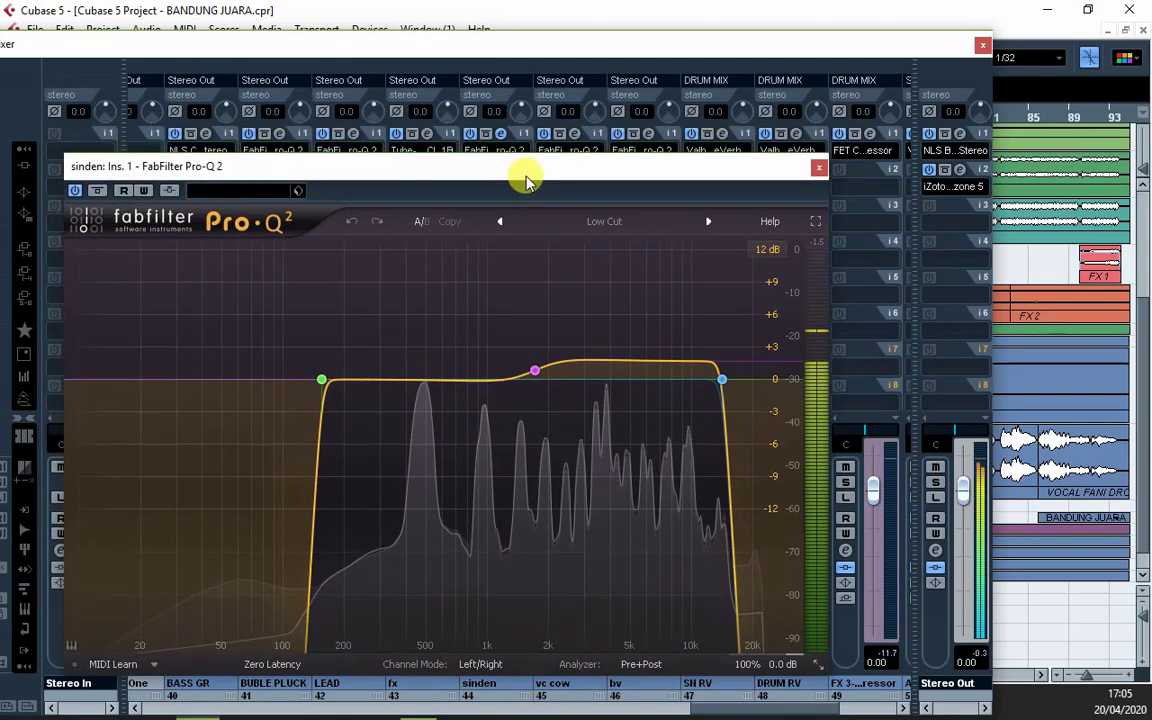
pyautogui.click(818, 167)
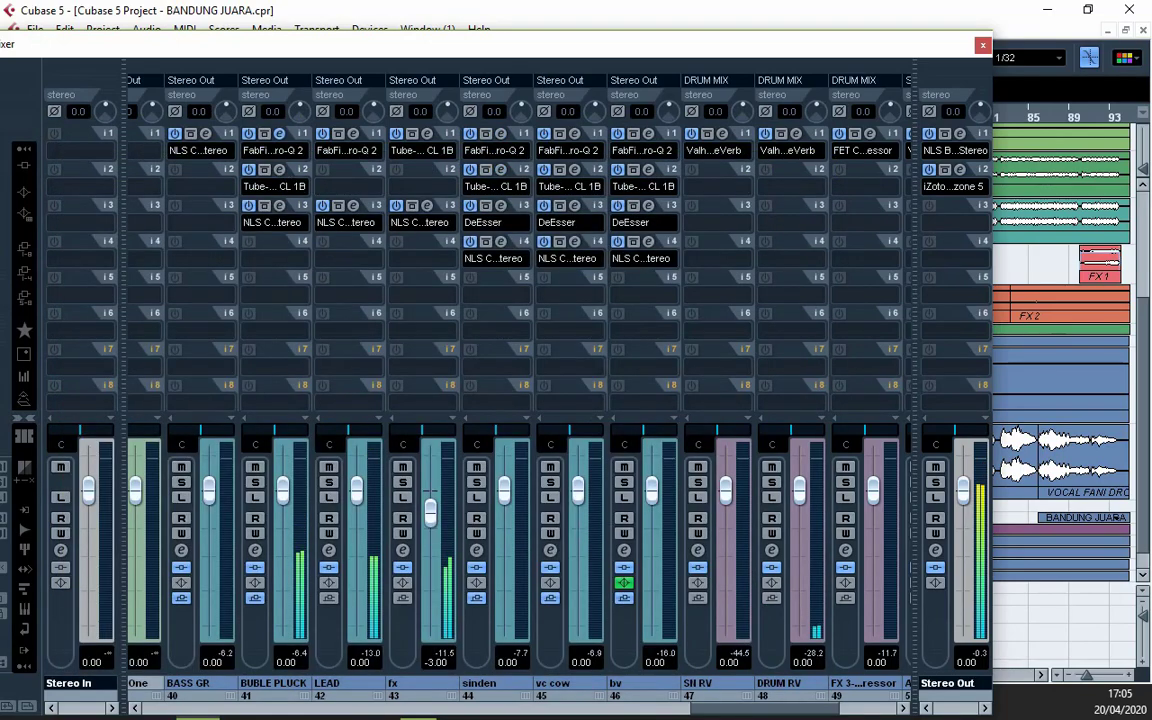
# - Inspect the FabFilter Pro-Q 2 curve on the BUBLE PLUCK group while the song plays, and close the plug-in
pyautogui.click(279, 133)
pyautogui.moveTo(571, 72); pyautogui.dragTo(661, 142)
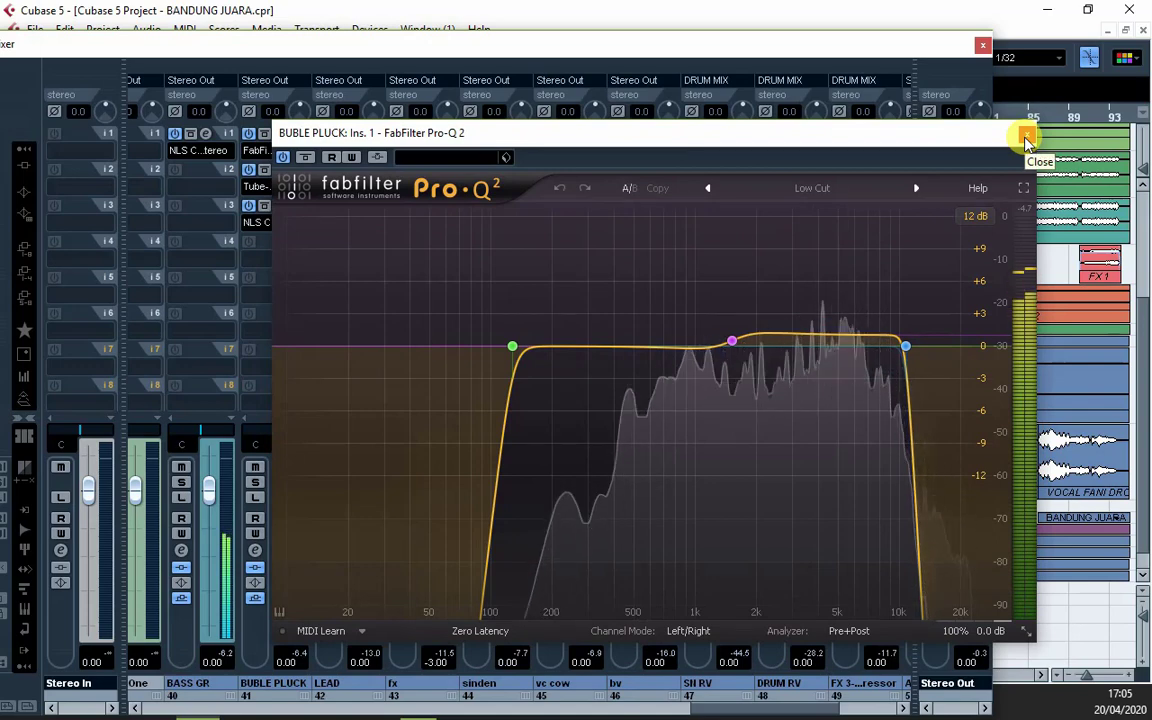
pyautogui.click(1026, 137)
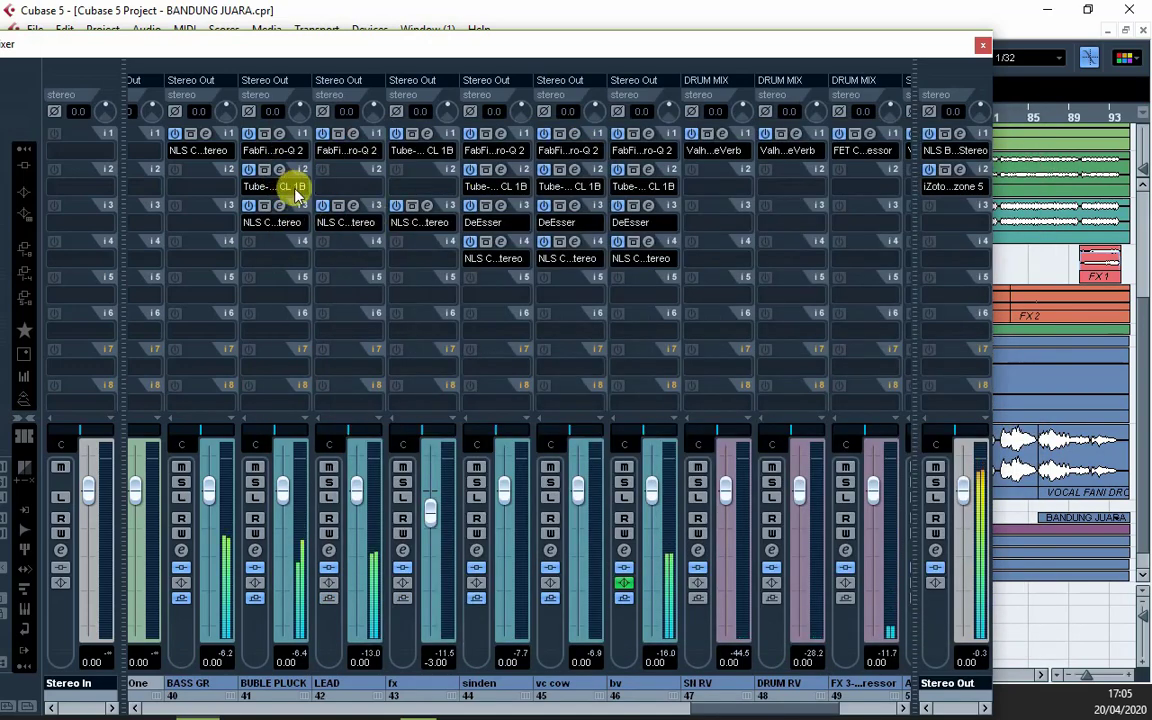
pyautogui.click(284, 137)
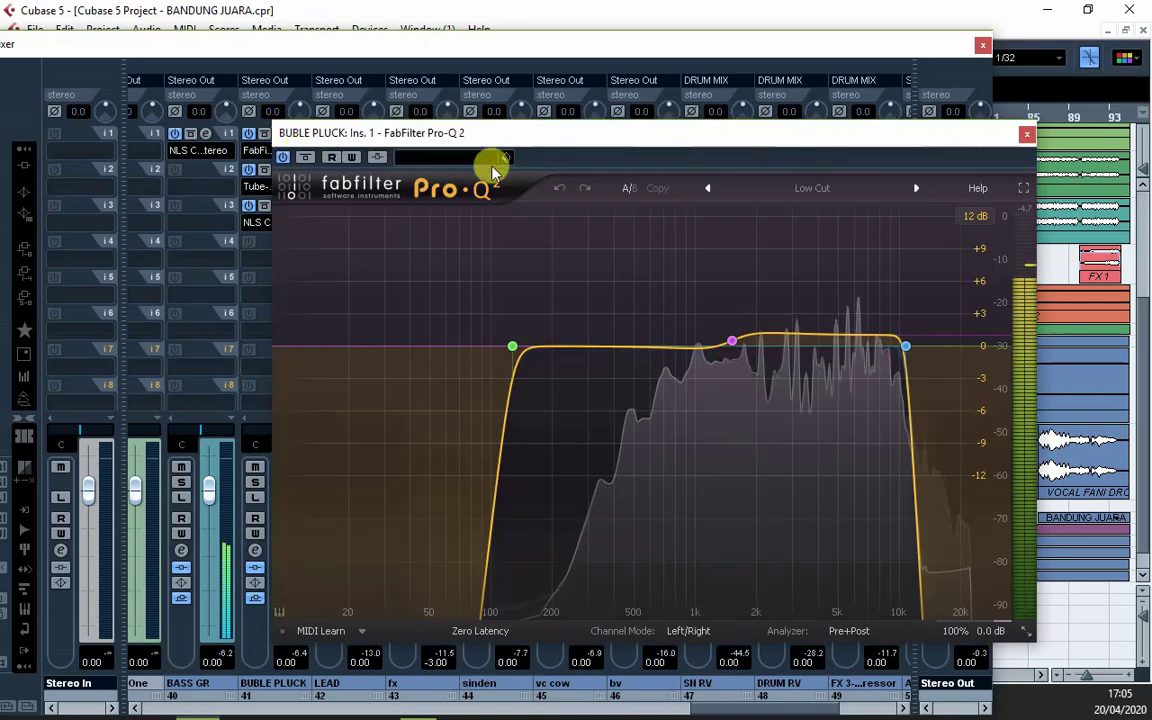
pyautogui.moveTo(669, 168); pyautogui.dragTo(437, 170)
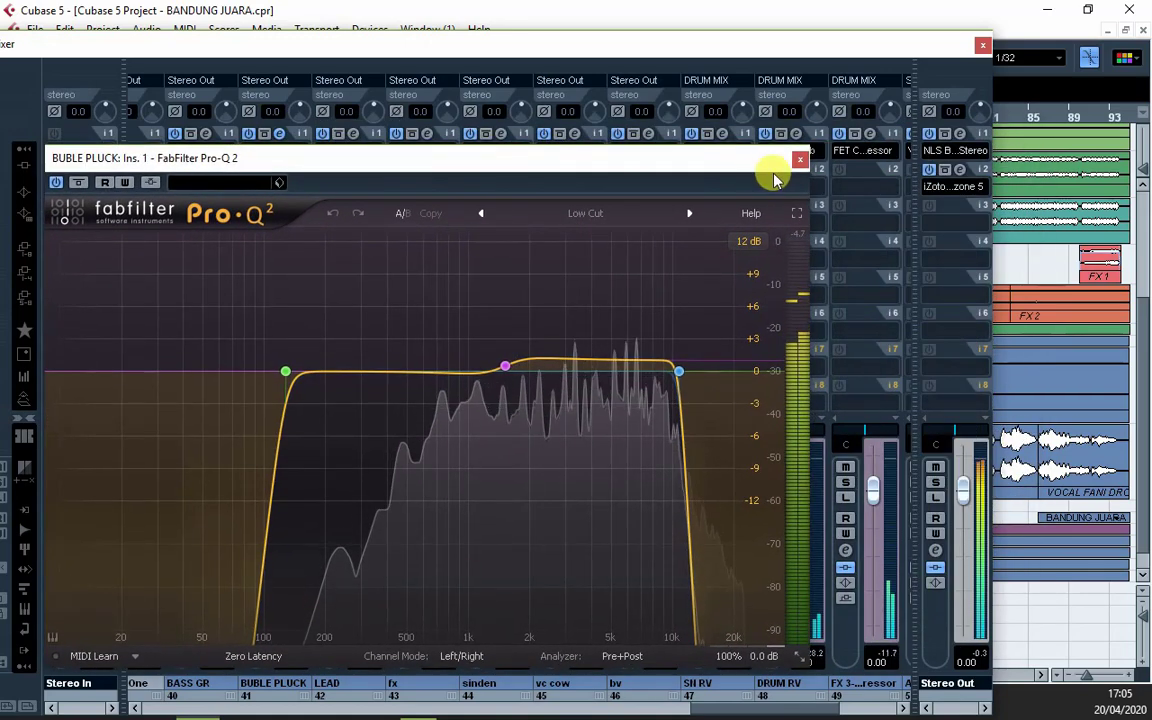
pyautogui.click(798, 158)
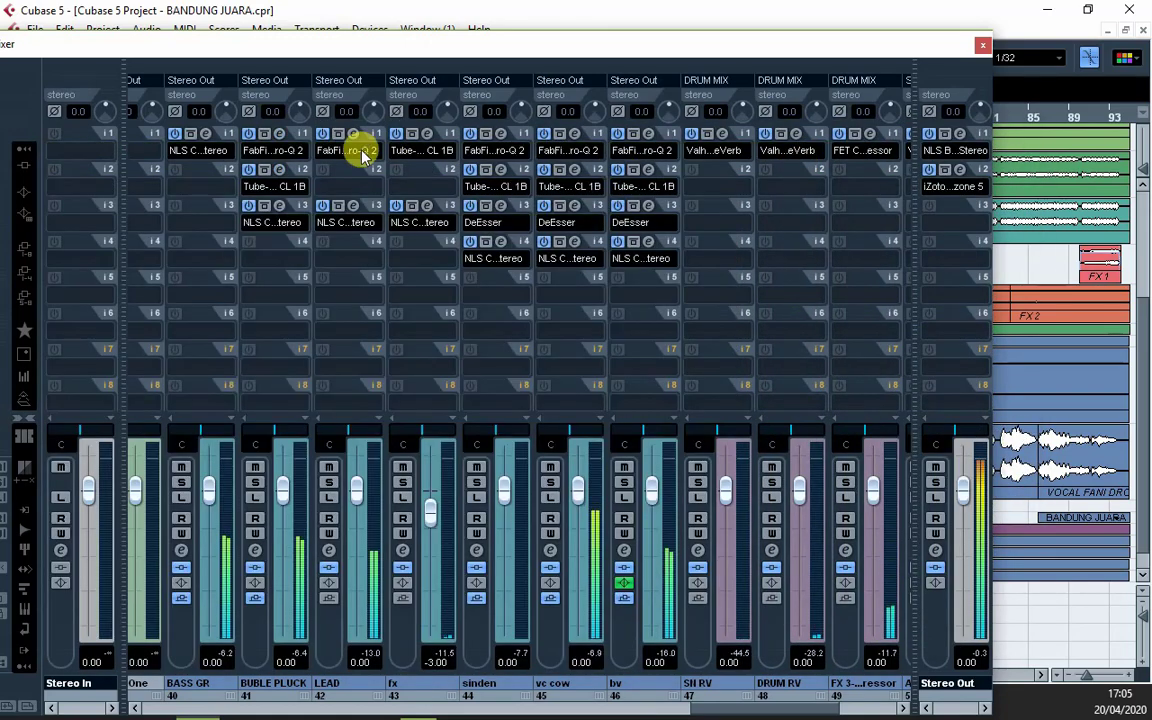
# - Inspect the NLS Channel settings and VCA group assignment on BUBLE PLUCK, and close the plug-in
pyautogui.click(272, 222)
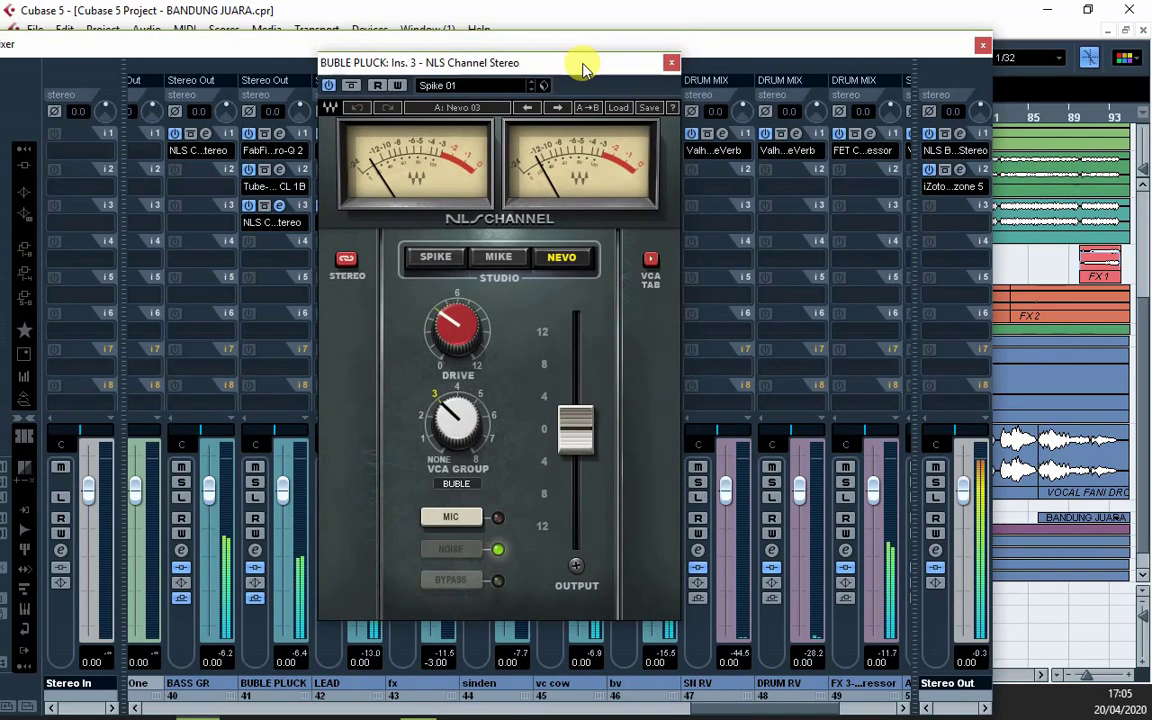
pyautogui.moveTo(581, 69); pyautogui.dragTo(576, 108)
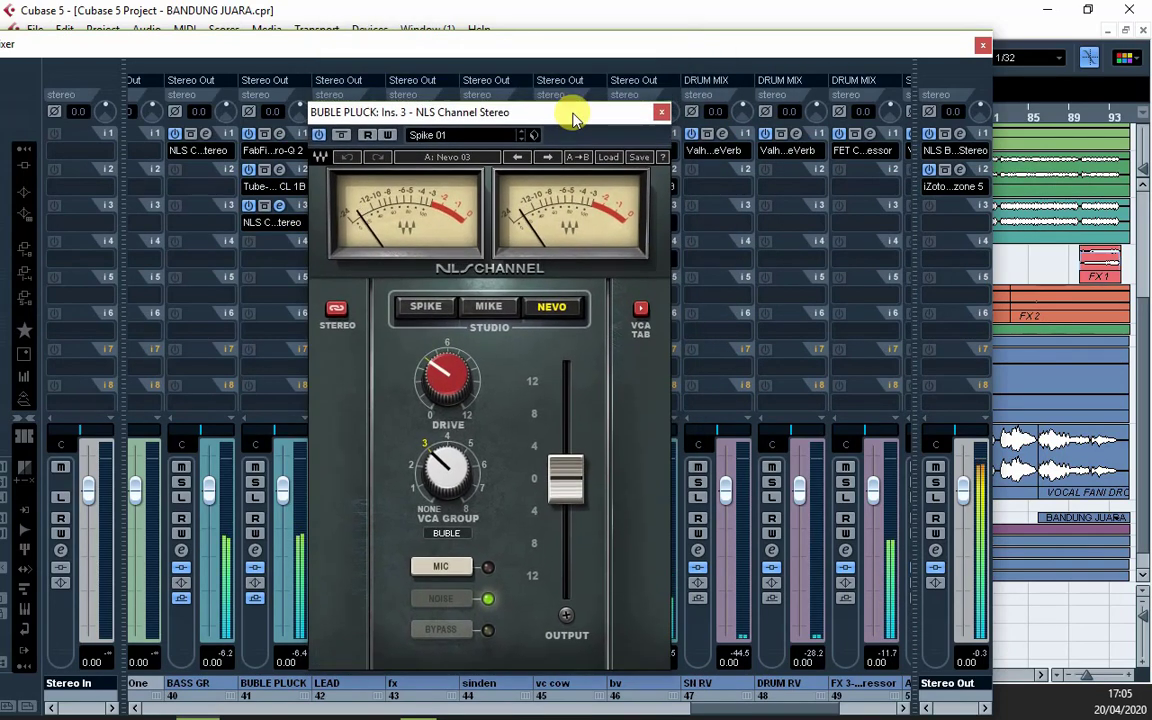
pyautogui.click(662, 112)
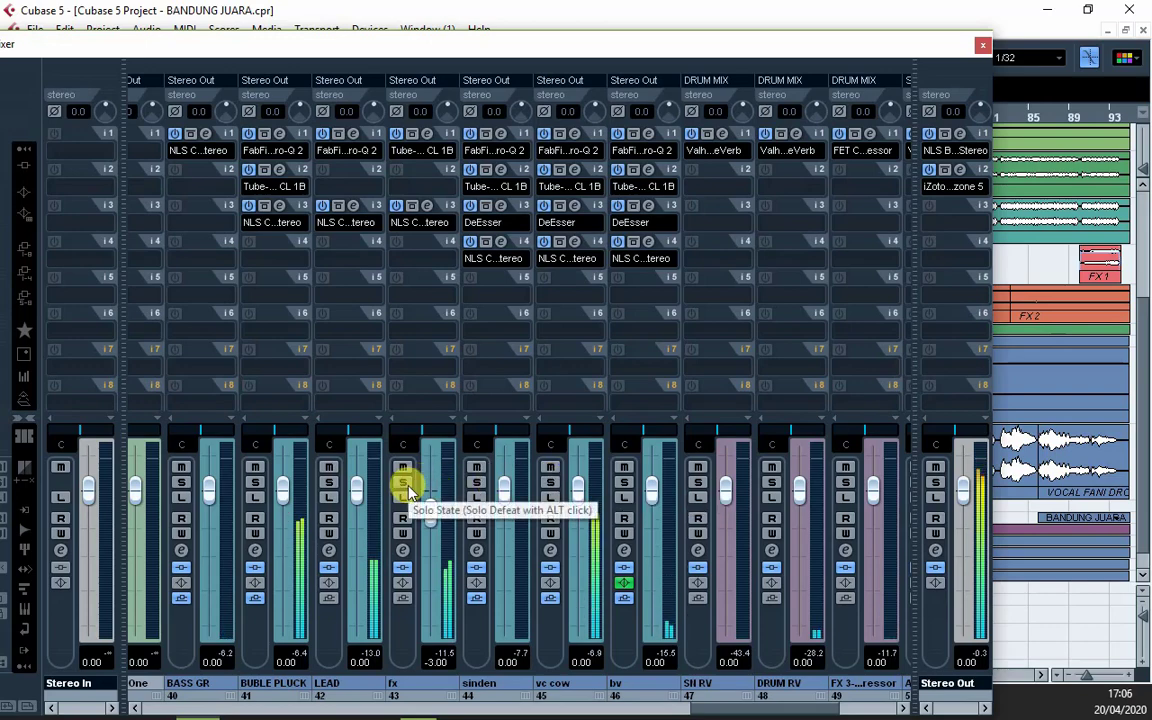
# - Bring the reverb and FX channels into view in the mixer, inspect sinden's NLS Channel, and close it
pyautogui.moveTo(645, 50); pyautogui.dragTo(726, 46)
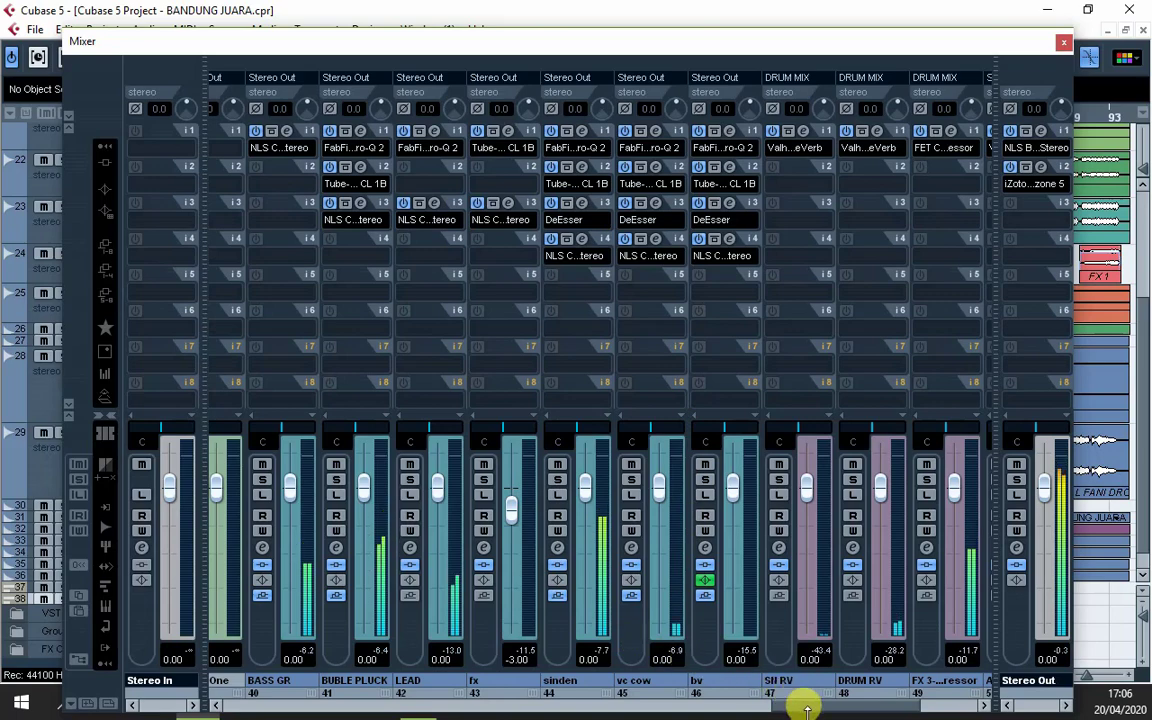
pyautogui.moveTo(810, 710); pyautogui.dragTo(838, 707)
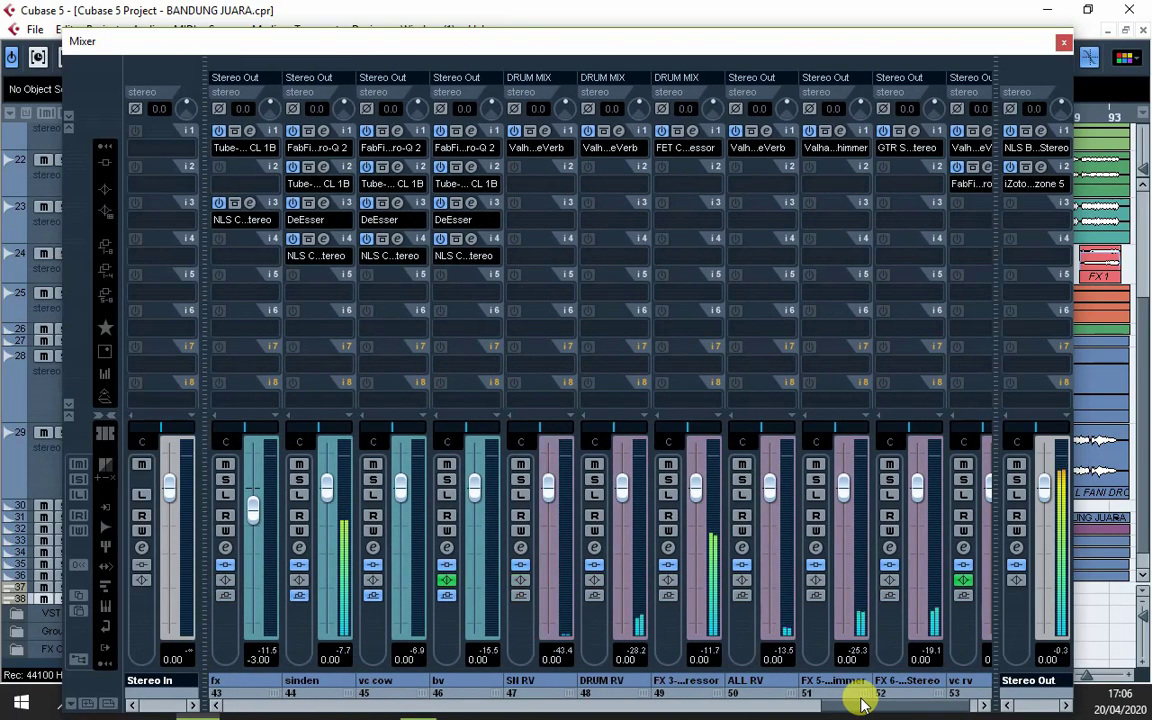
pyautogui.click(314, 252)
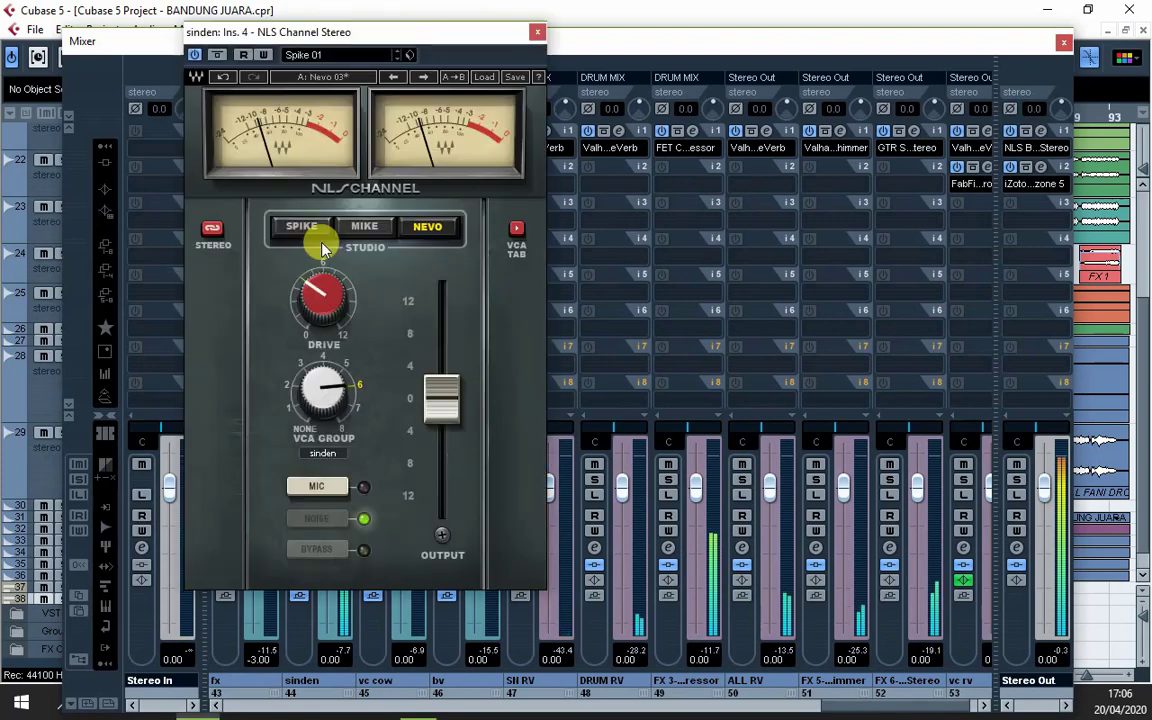
pyautogui.moveTo(381, 36); pyautogui.dragTo(541, 111)
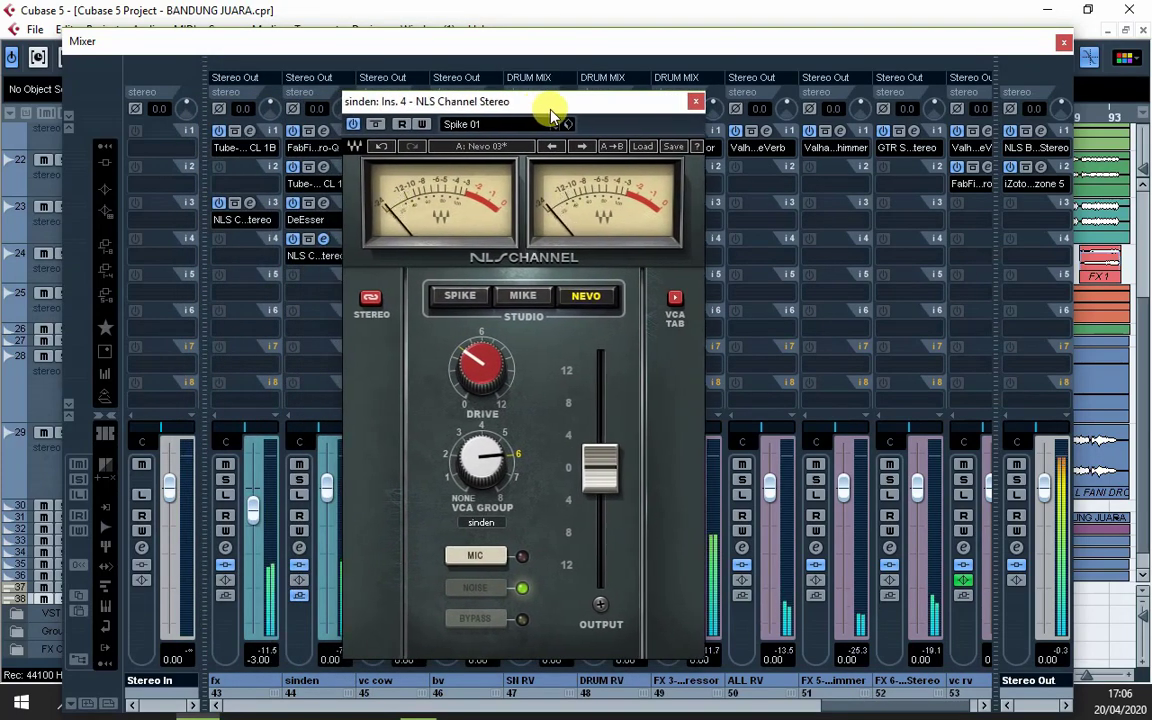
pyautogui.click(697, 103)
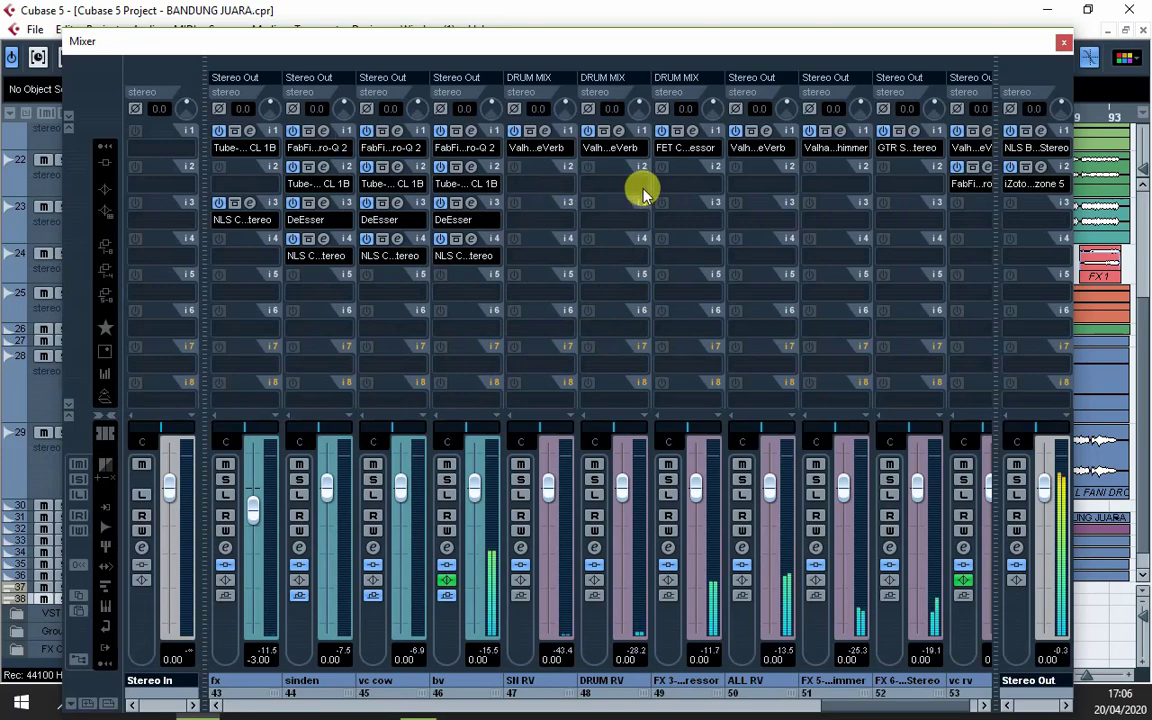
# - Inspect the ValhallaVintageVerb settings on DRUM RV, close the plug-in, and hide the mixer
pyautogui.click(617, 131)
pyautogui.moveTo(665, 213); pyautogui.dragTo(612, 190)
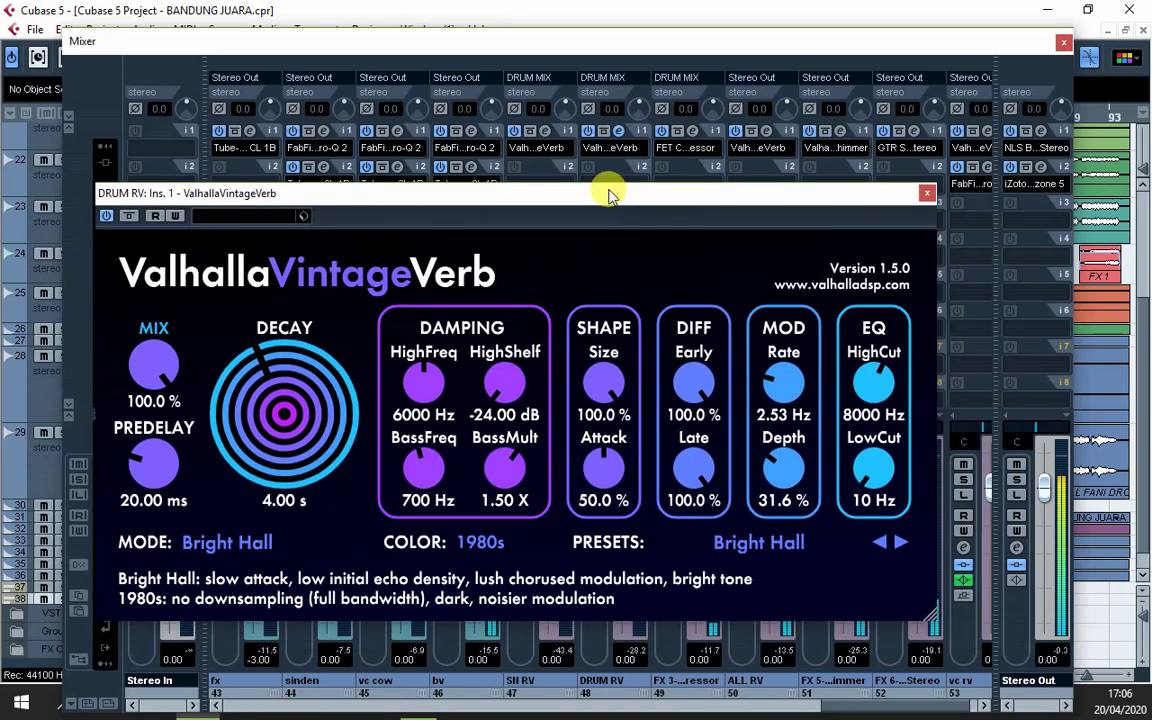
pyautogui.click(907, 188)
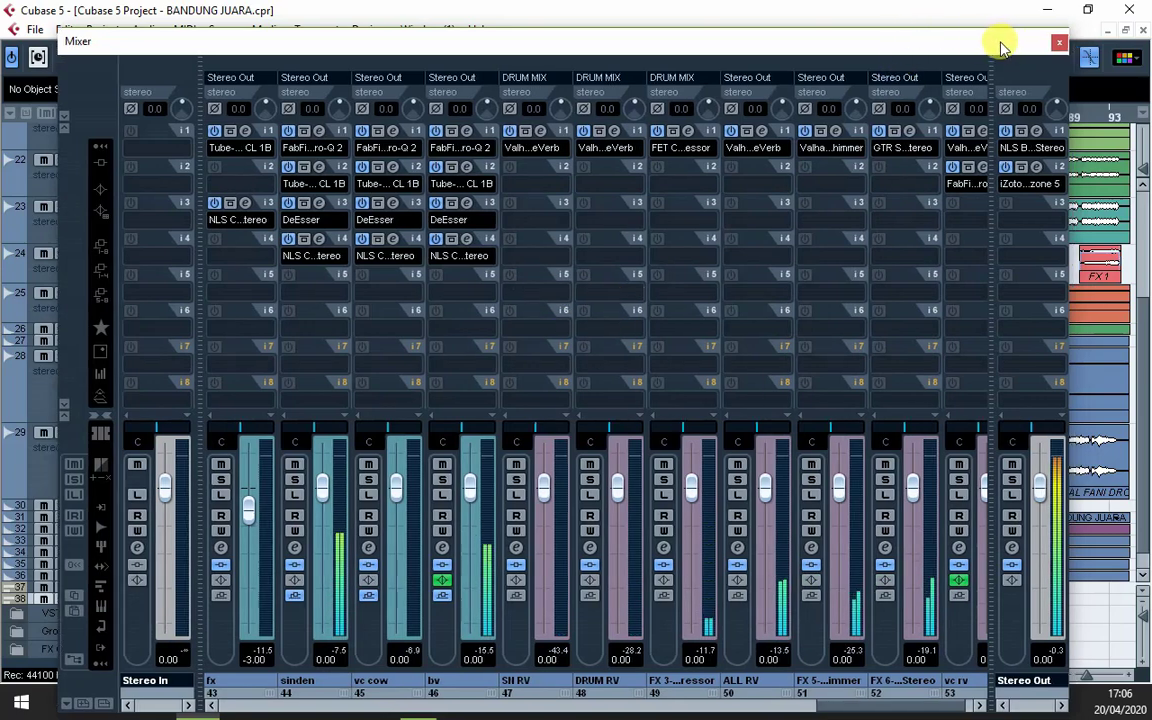
pyautogui.moveTo(998, 41); pyautogui.dragTo(946, 67)
pyautogui.press('F3')
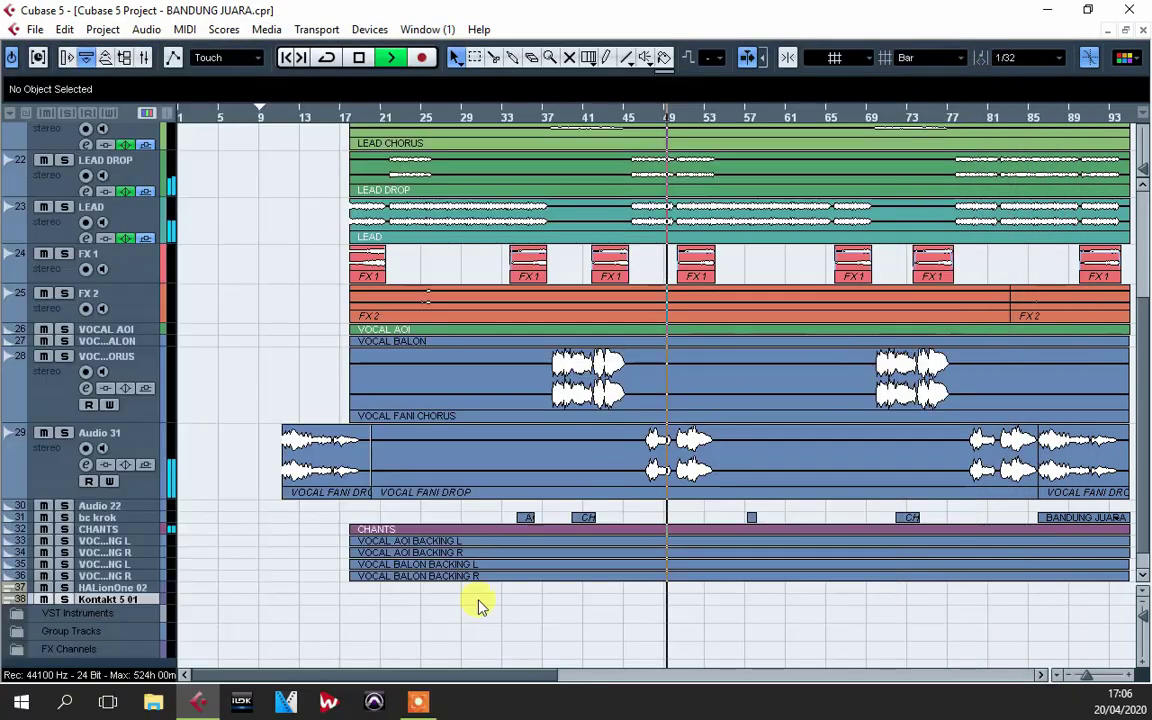
# - Enlarge the track heights and examine the CHANTS track and the AOI and BALON backing vocal tracks during playback
pyautogui.moveTo(504, 674); pyautogui.dragTo(586, 674)
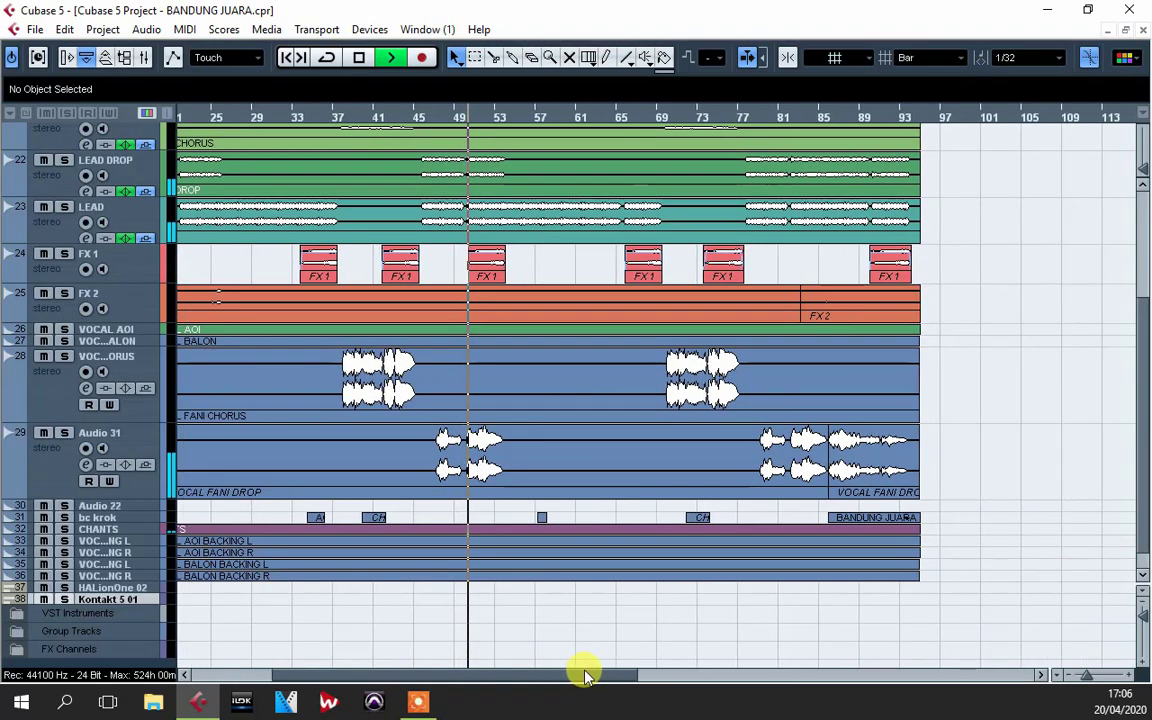
pyautogui.moveTo(1144, 612); pyautogui.dragTo(1145, 628)
pyautogui.click(1144, 628)
pyautogui.click(1144, 628)
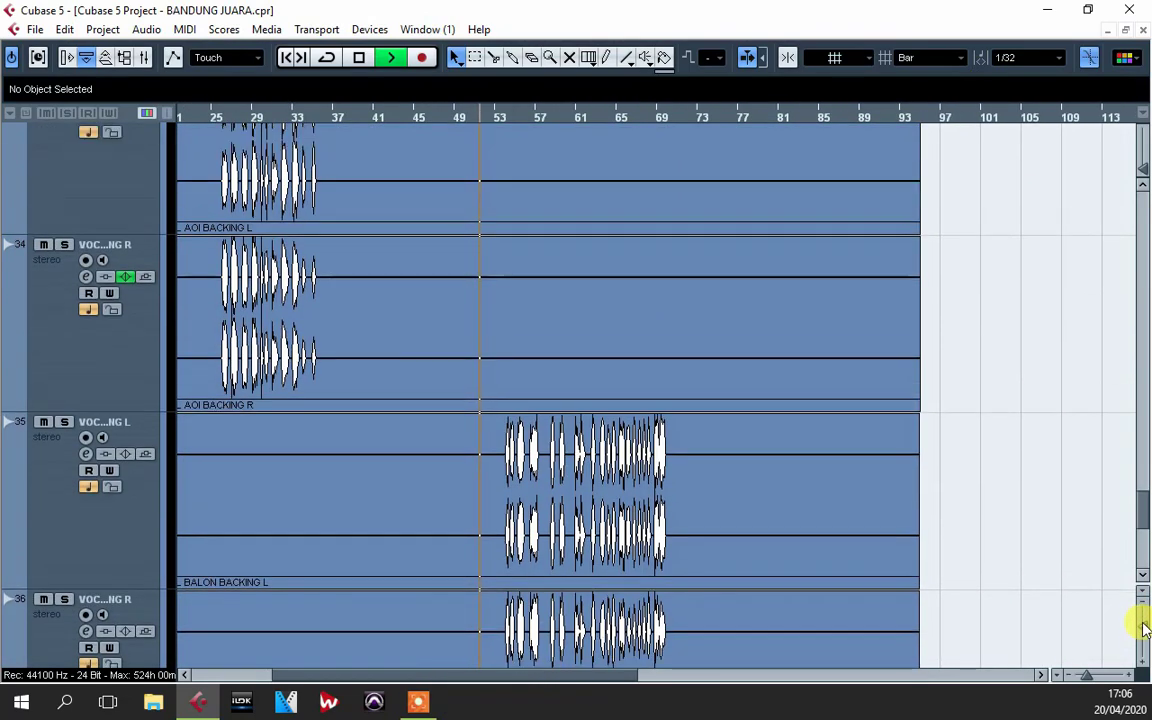
pyautogui.click(1144, 628)
pyautogui.click(1144, 628)
pyautogui.click(1144, 628)
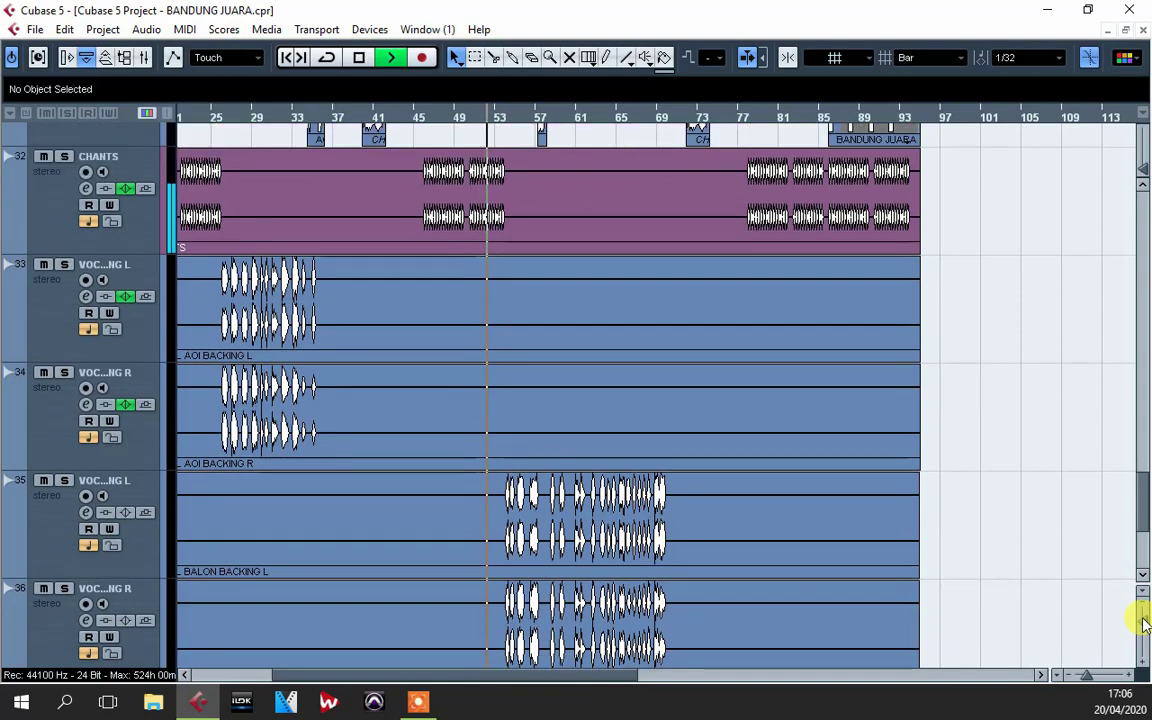
pyautogui.moveTo(1140, 490); pyautogui.dragTo(1140, 522)
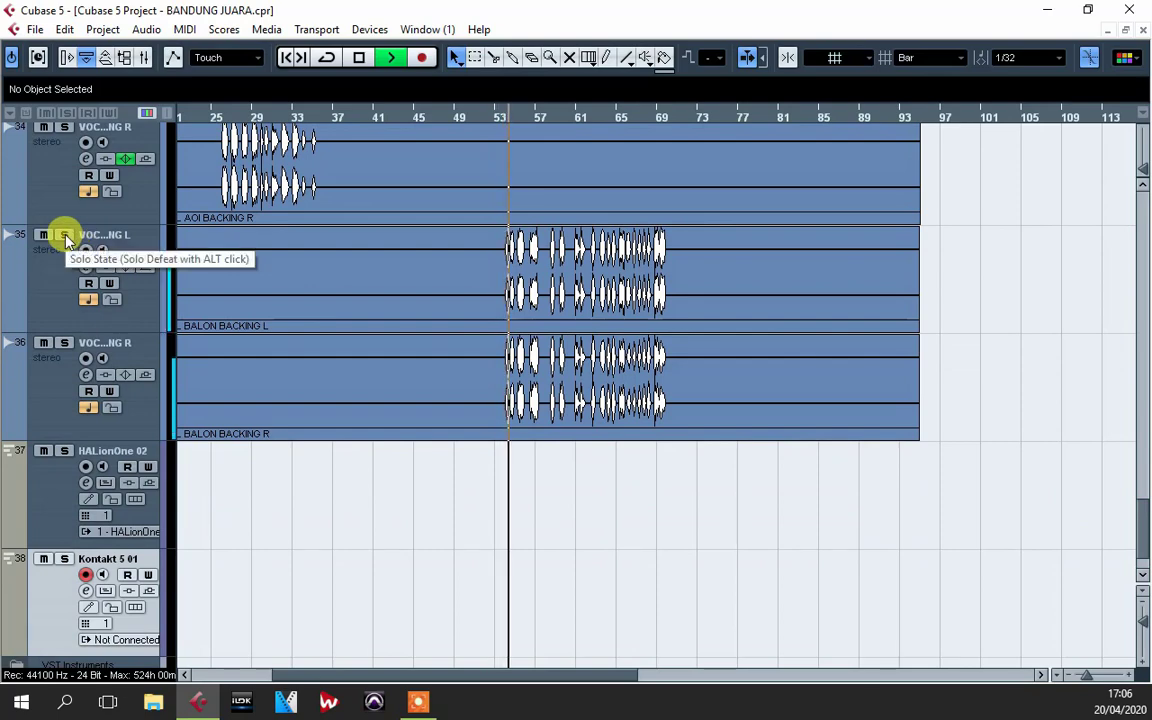
# - Show the mixer, inspect the FabFilter Pro-Q 2 curve on the vc cow group, and close the plug-in
pyautogui.press('F3')
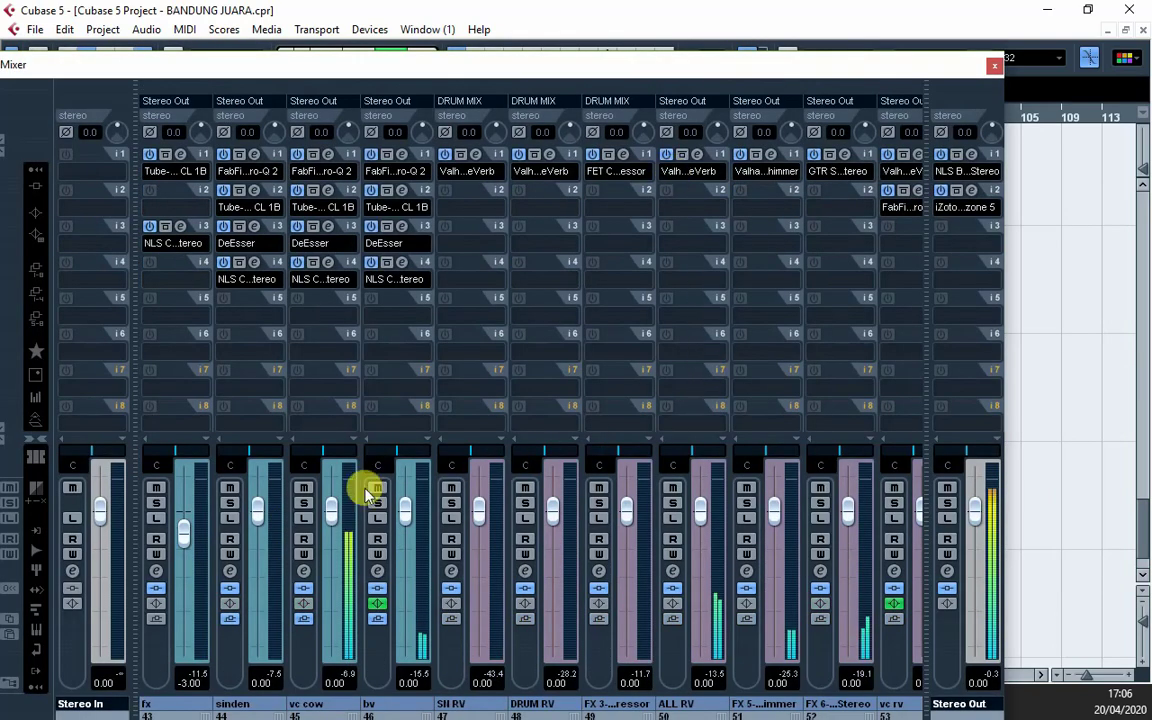
pyautogui.click(326, 156)
pyautogui.moveTo(527, 110); pyautogui.dragTo(577, 154)
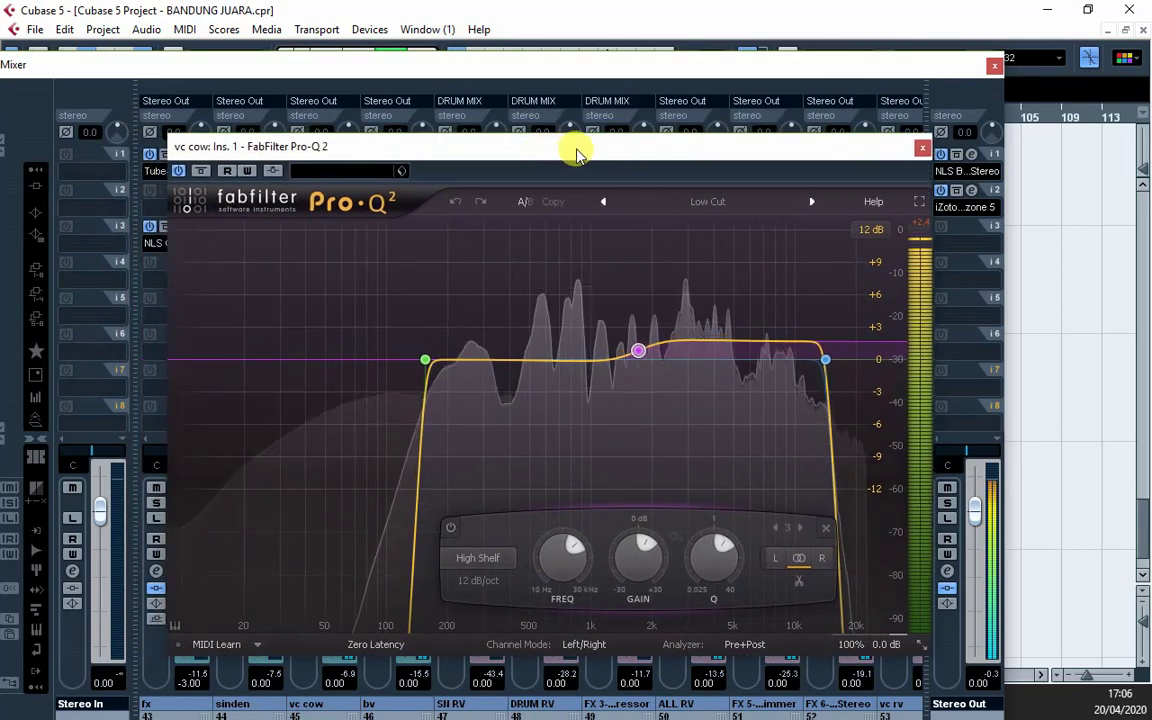
pyautogui.click(921, 148)
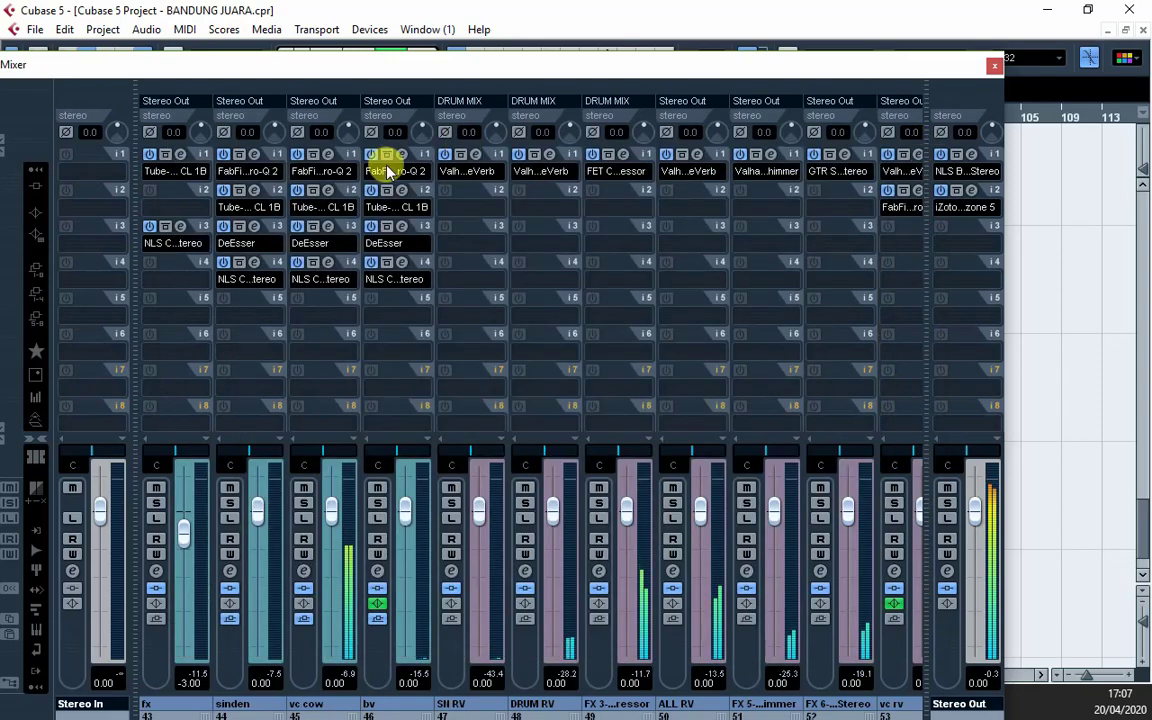
# - Inspect the DeEsser and the Tube-Tech CL 1B compressor on the vc cow group, closing each plug-in
pyautogui.click(328, 226)
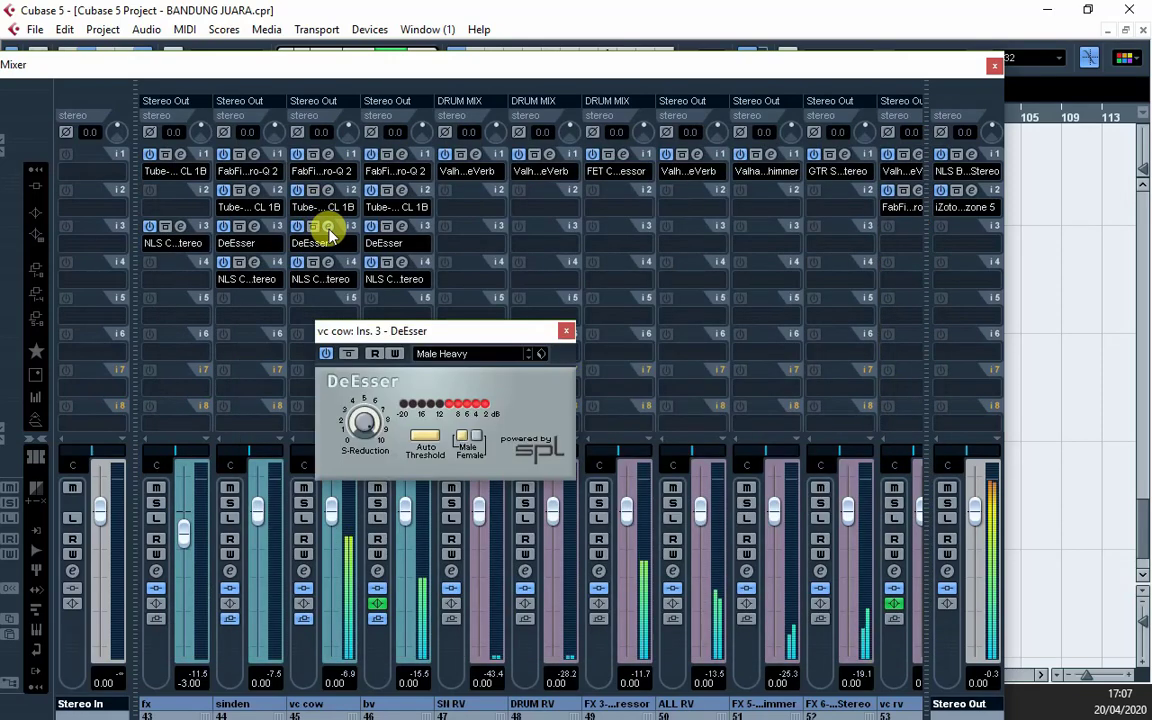
pyautogui.click(566, 330)
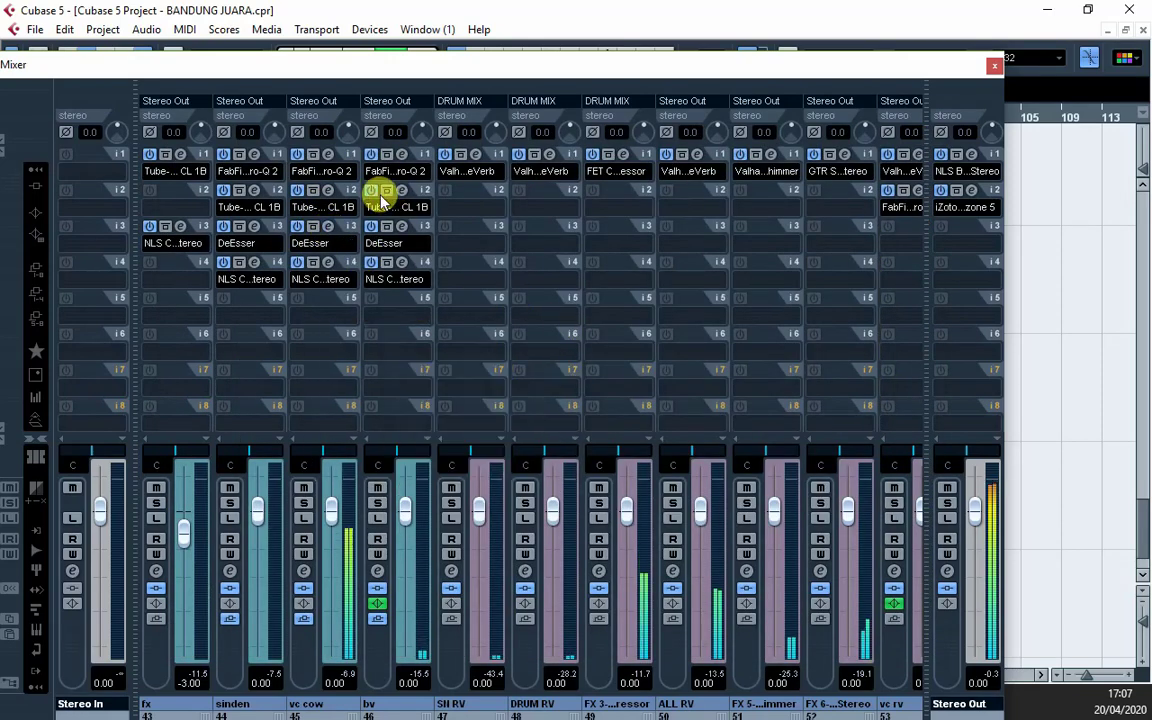
pyautogui.click(330, 197)
pyautogui.moveTo(399, 260); pyautogui.dragTo(612, 204)
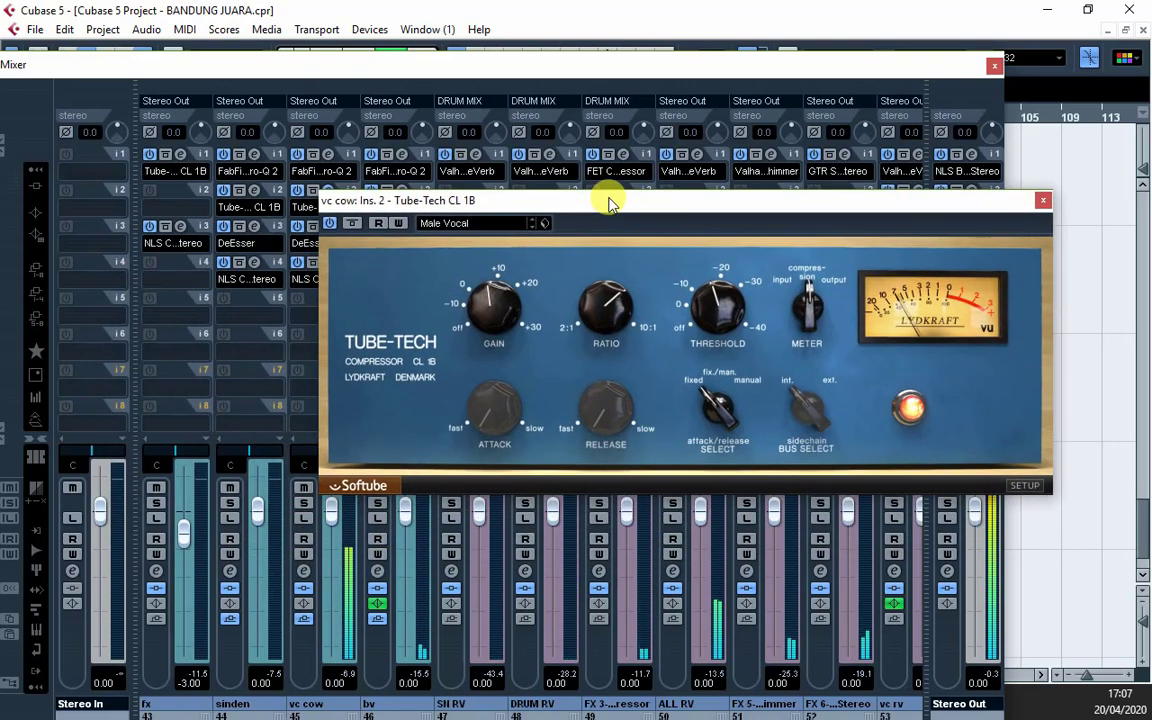
pyautogui.click(1043, 201)
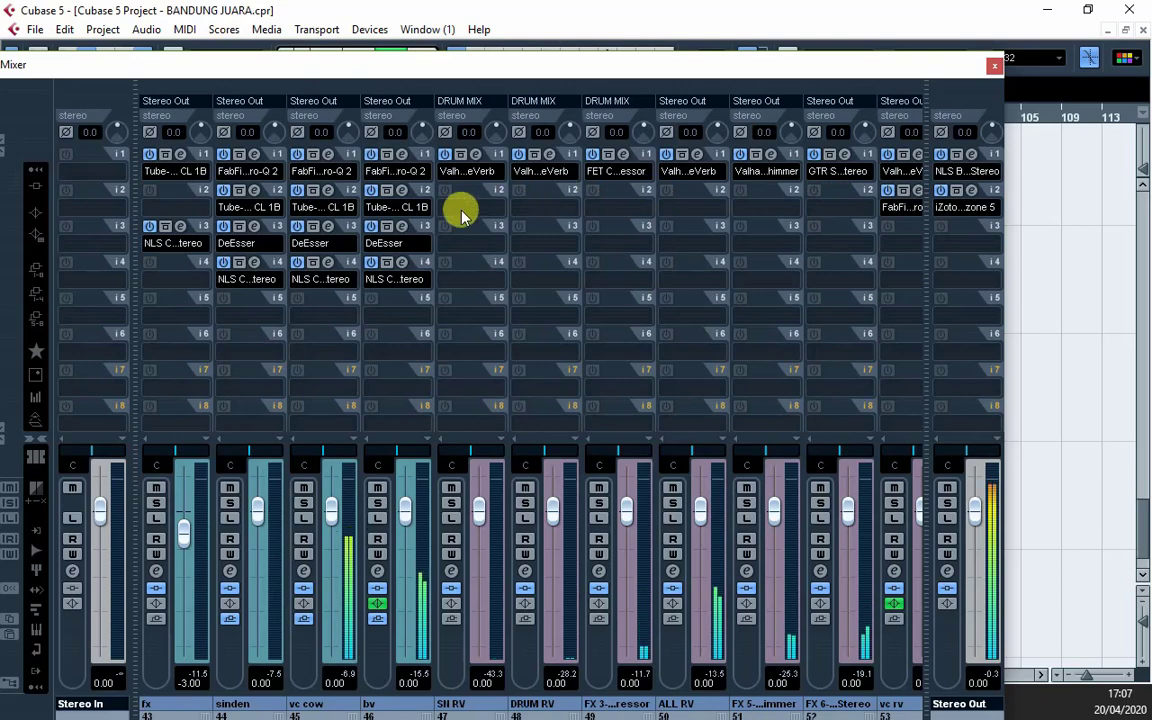
# - Reposition the mixer window, inspect the ValhallaVintageVerb on ALL RV, and close the plug-in
pyautogui.moveTo(543, 78); pyautogui.dragTo(615, 52)
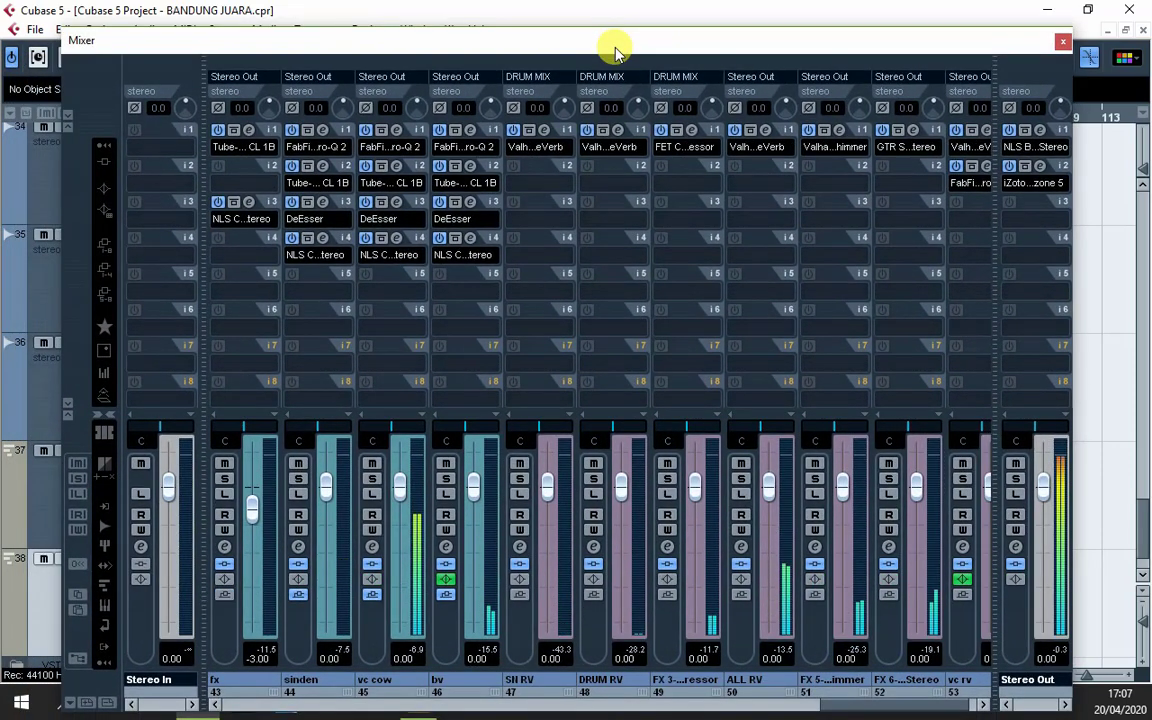
pyautogui.moveTo(615, 52); pyautogui.dragTo(597, 18)
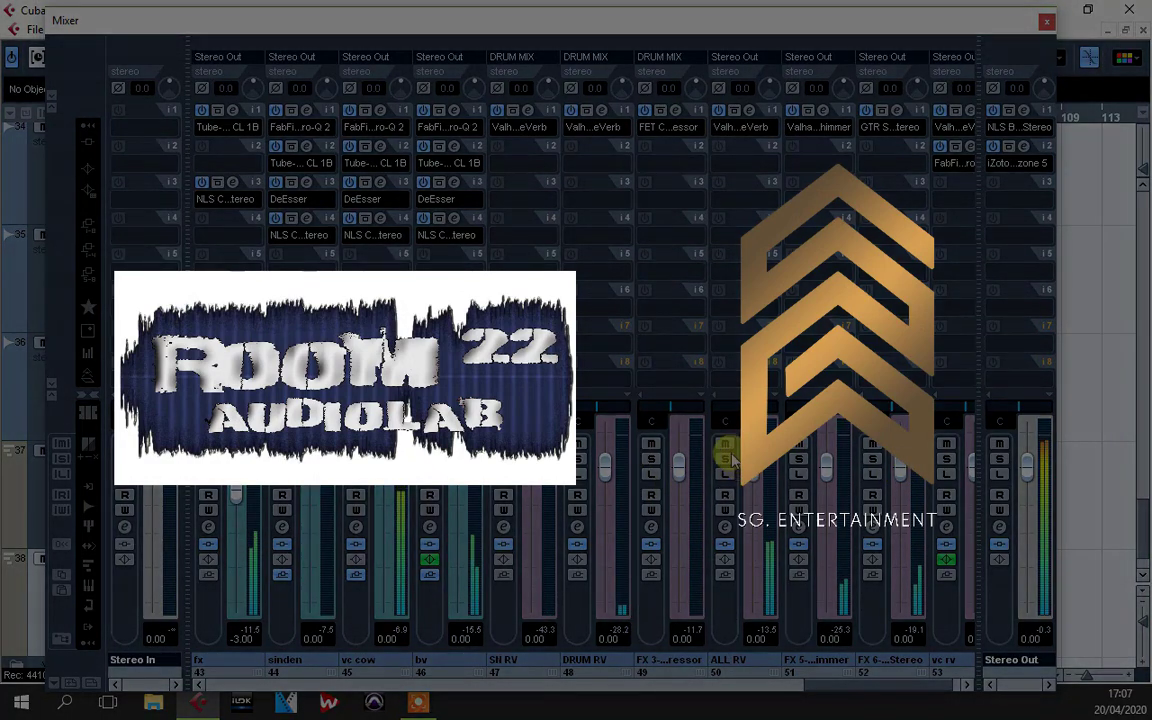
pyautogui.click(748, 127)
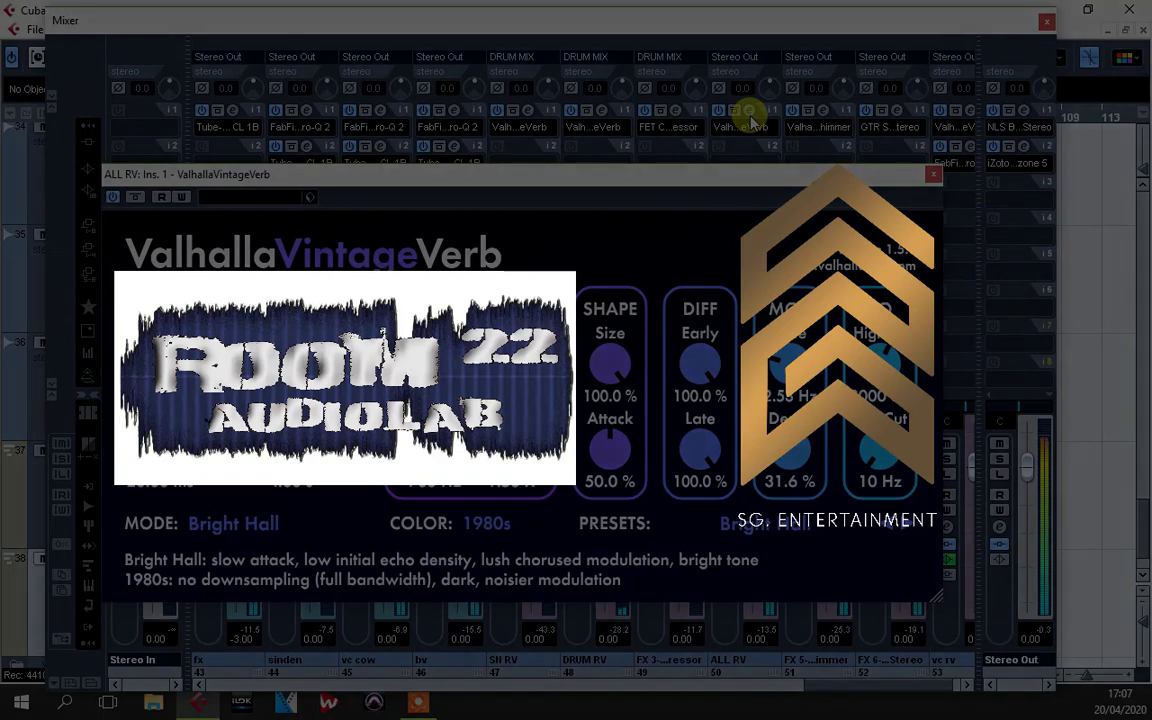
pyautogui.click(751, 117)
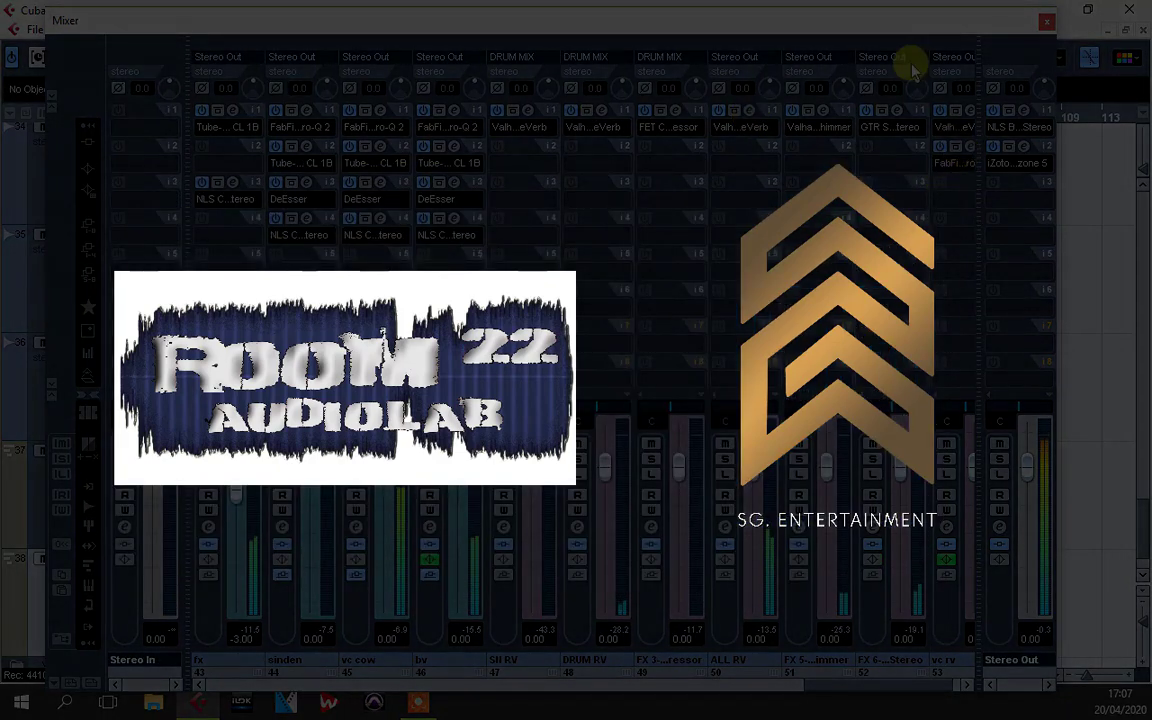
pyautogui.moveTo(903, 33); pyautogui.dragTo(866, 38)
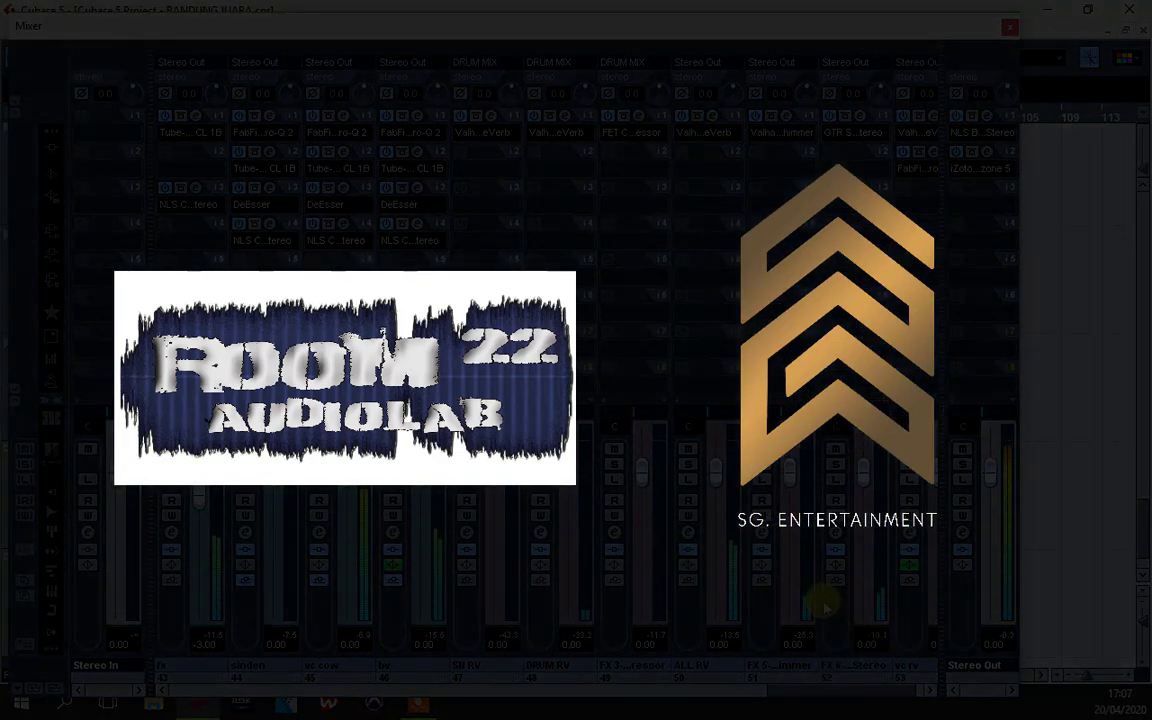